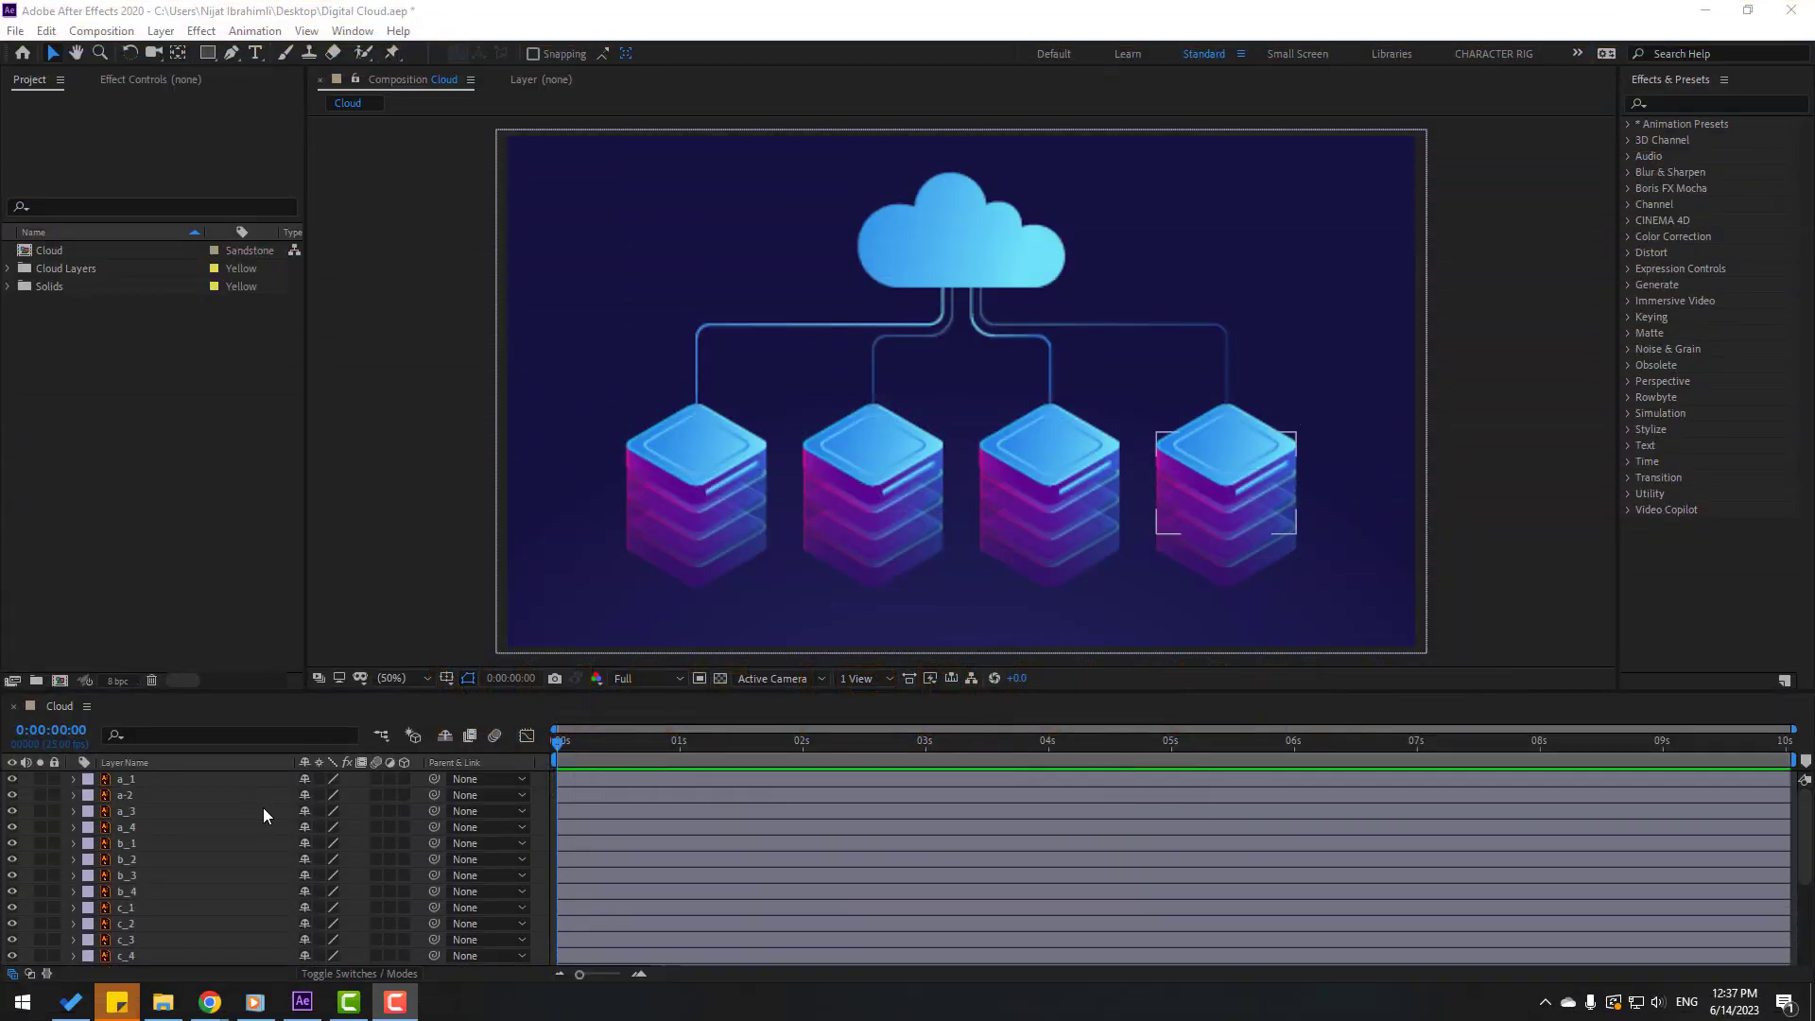
# Step: Lock the BG layer in the Cloud composition
pyautogui.scroll(-5, 262, 815)
pyautogui.click(122, 956)
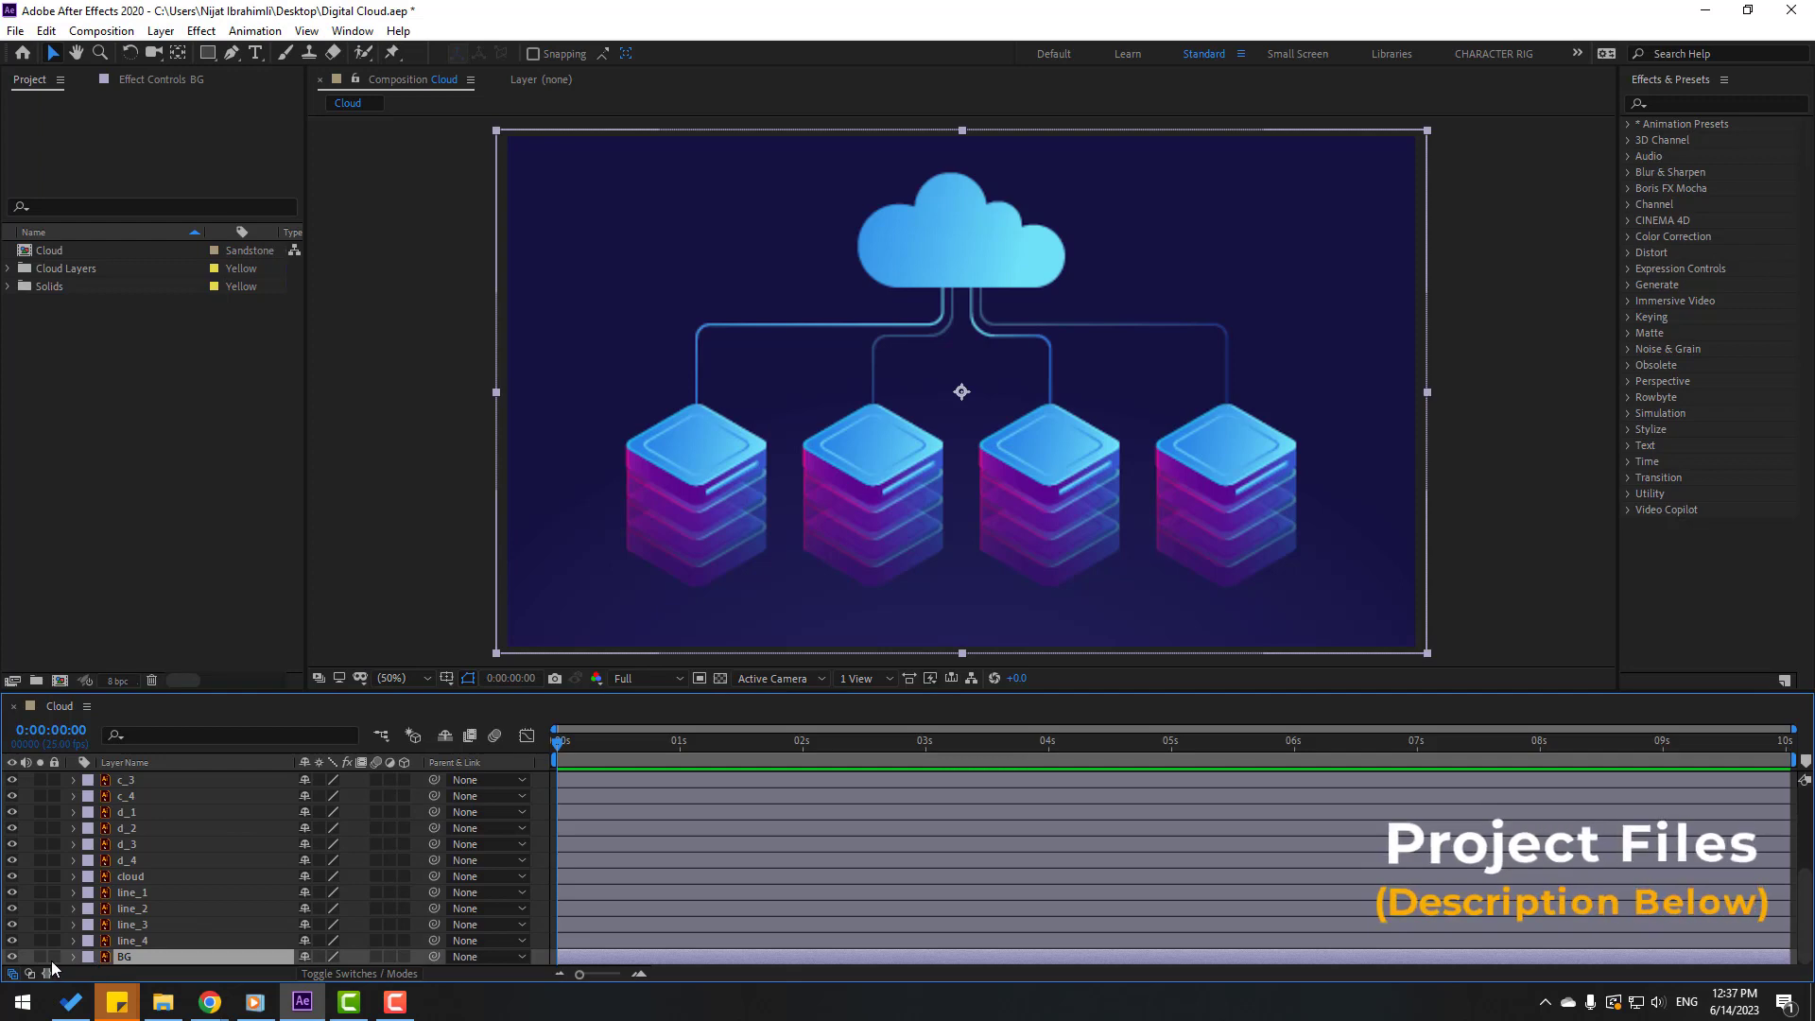
pyautogui.click(54, 956)
# Step: Pre-compose the leftmost server stack's layers d_1 to d_4 as "Base 01" and hide the resulting layer
pyautogui.click(571, 436)
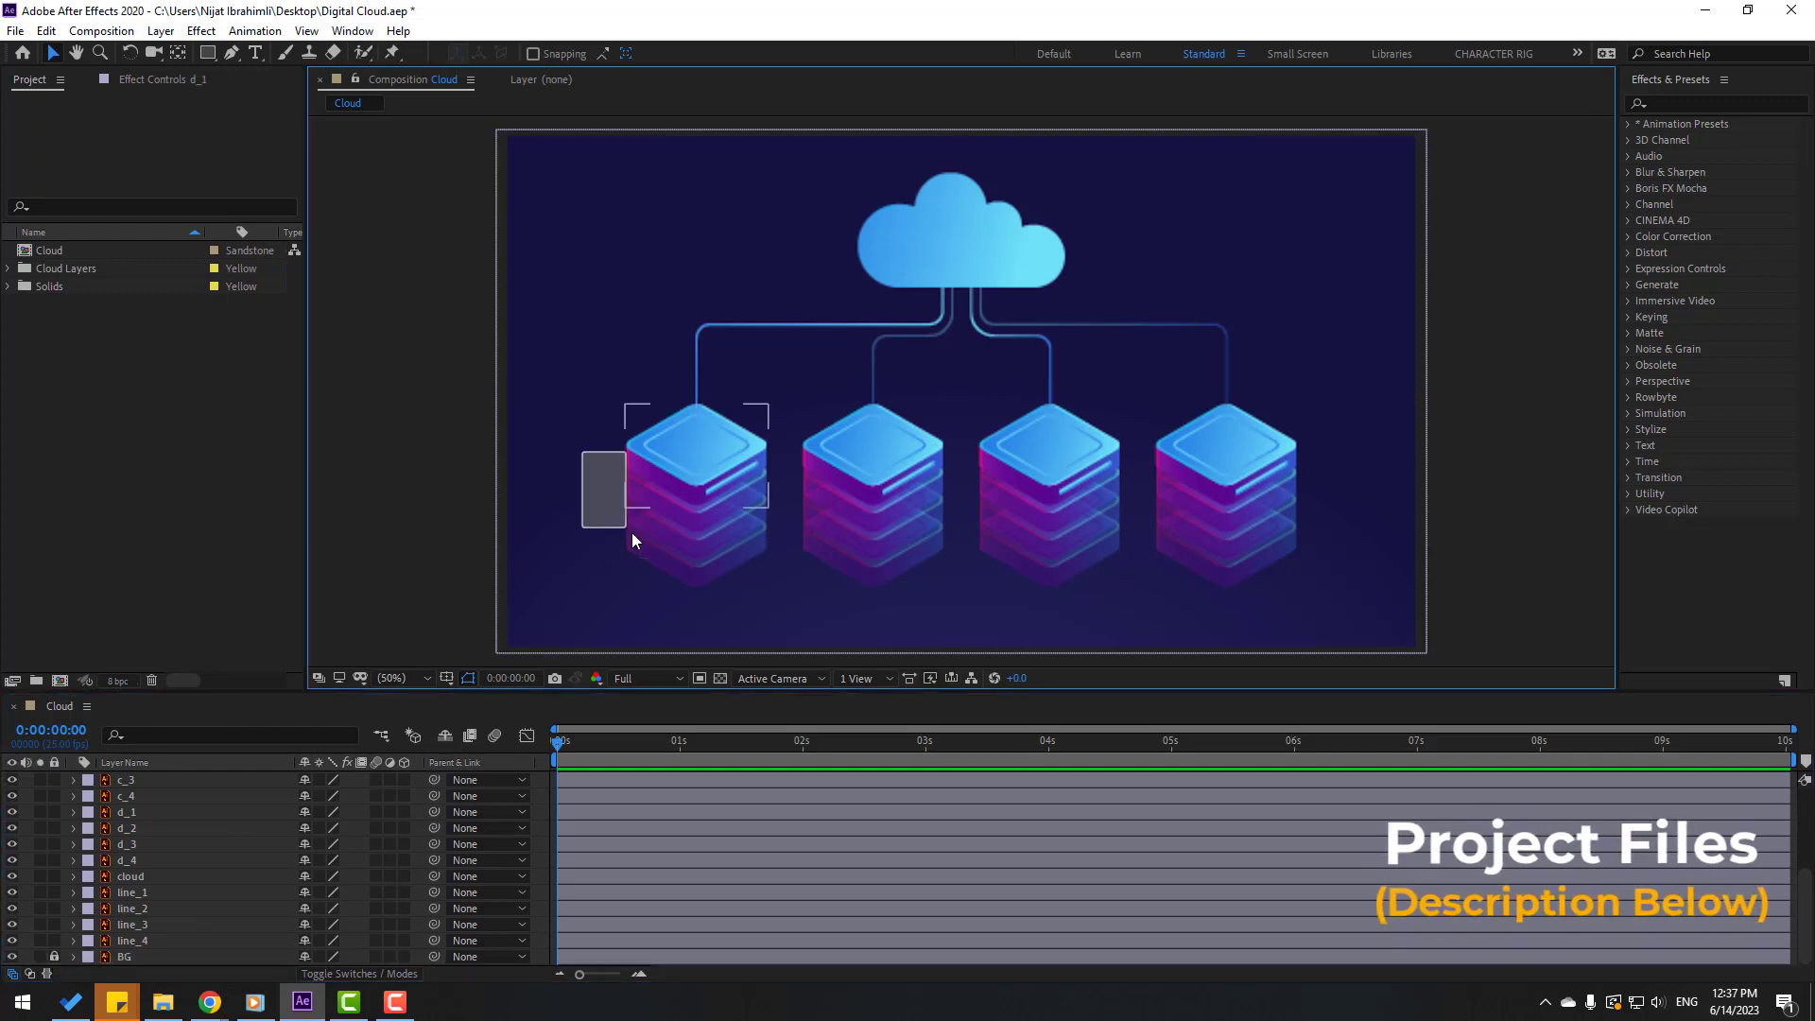
pyautogui.moveTo(632, 535); pyautogui.dragTo(696, 530)
pyautogui.moveTo(721, 452)
pyautogui.mouseDown()
pyautogui.moveTo(601, 466)
pyautogui.moveTo(687, 452)
pyautogui.mouseUp()
pyautogui.hotkey('ctrl', 'z')
pyautogui.rightClick(158, 837)
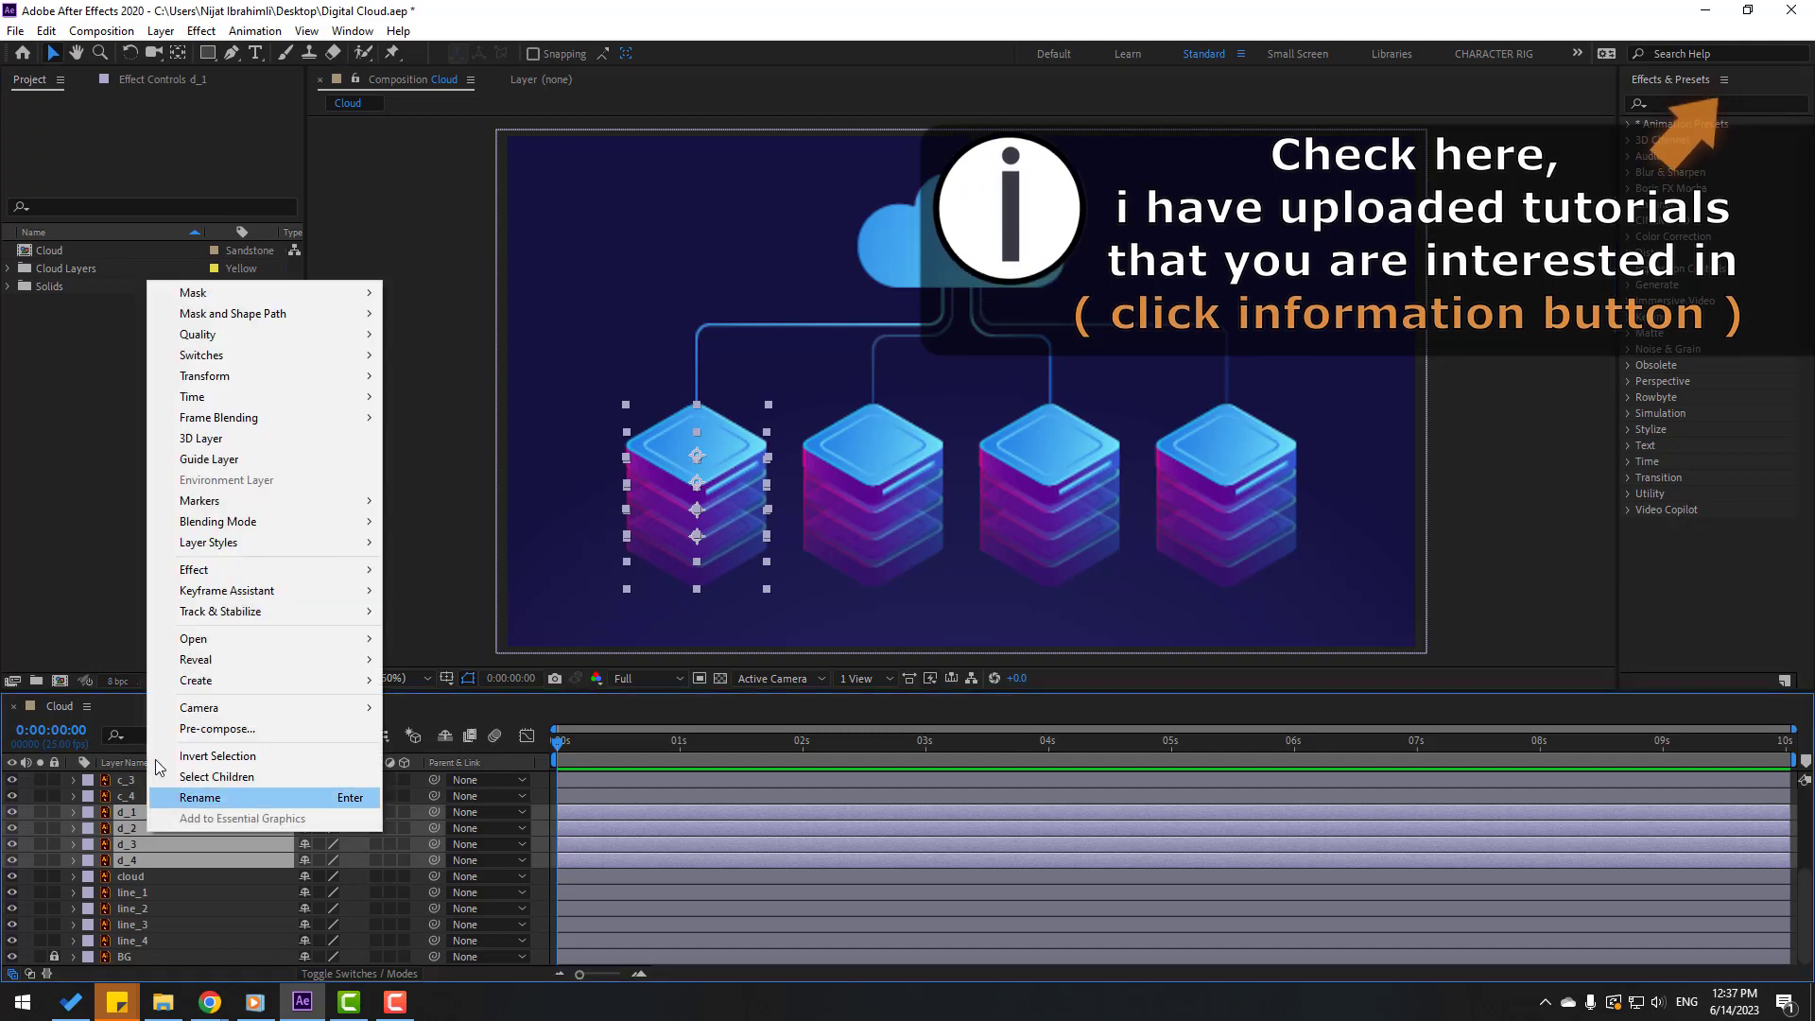
pyautogui.click(221, 731)
pyautogui.write('Bas')
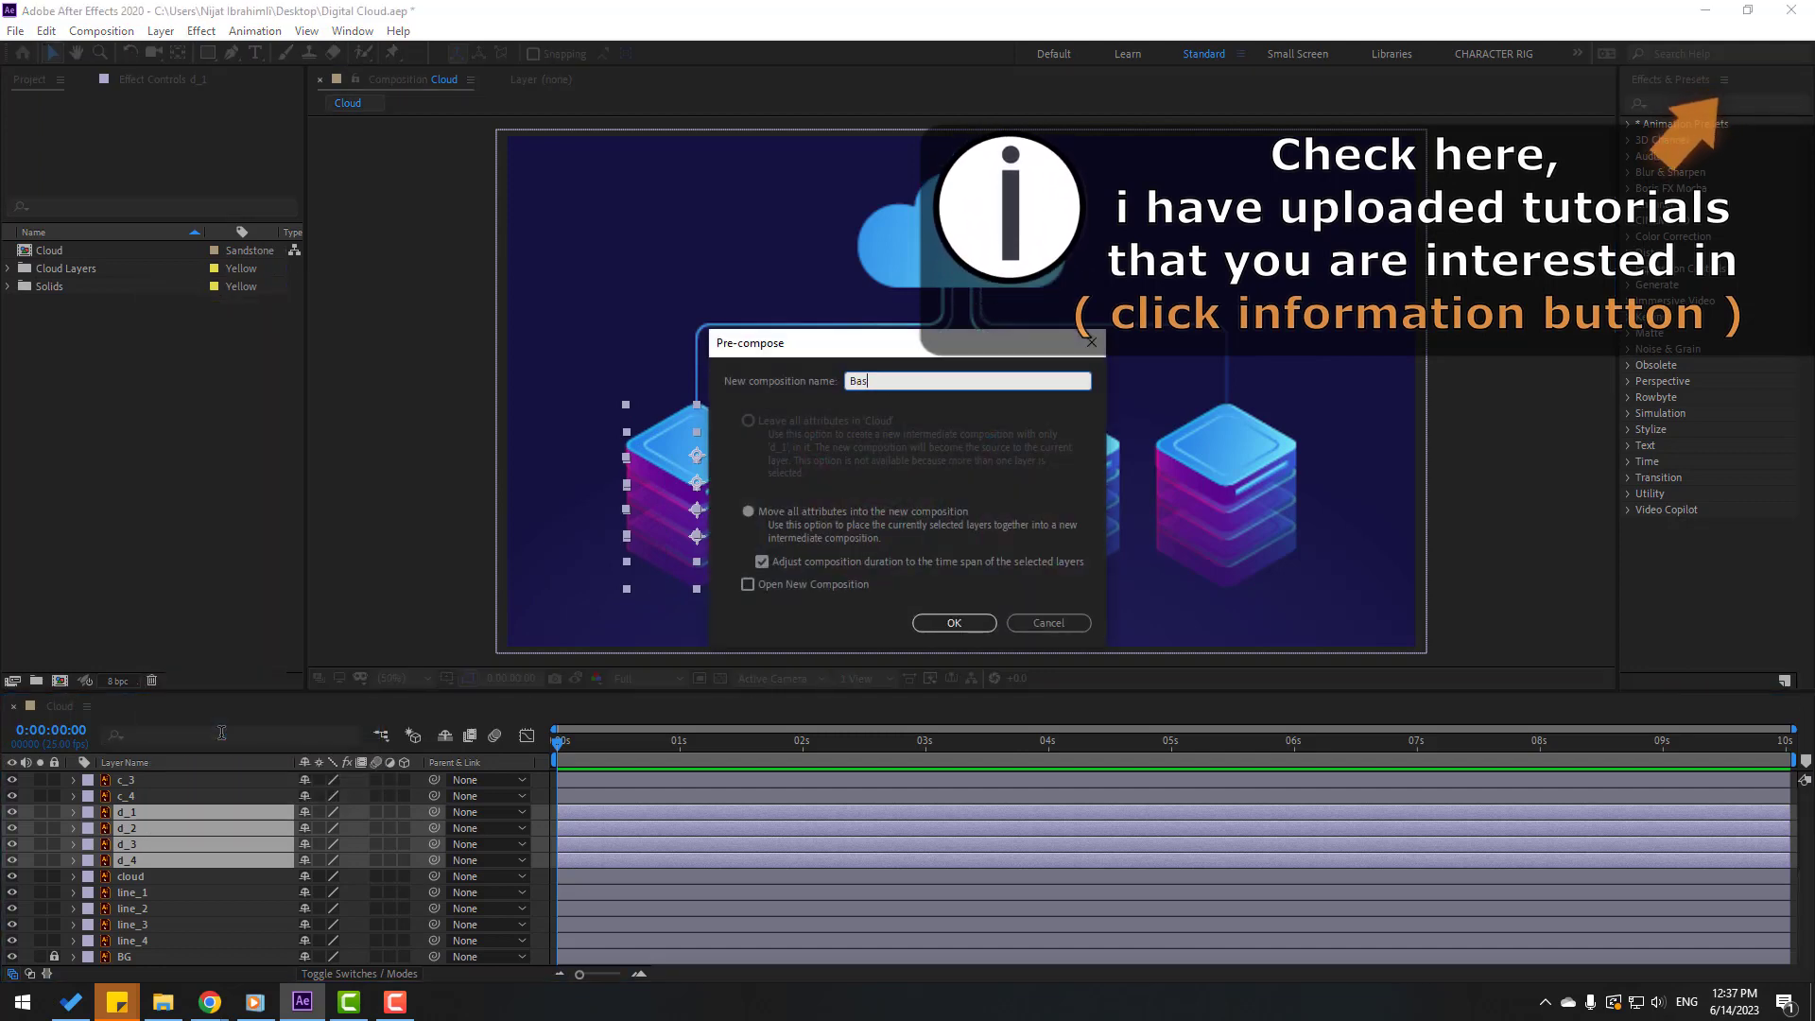
pyautogui.write('e 01')
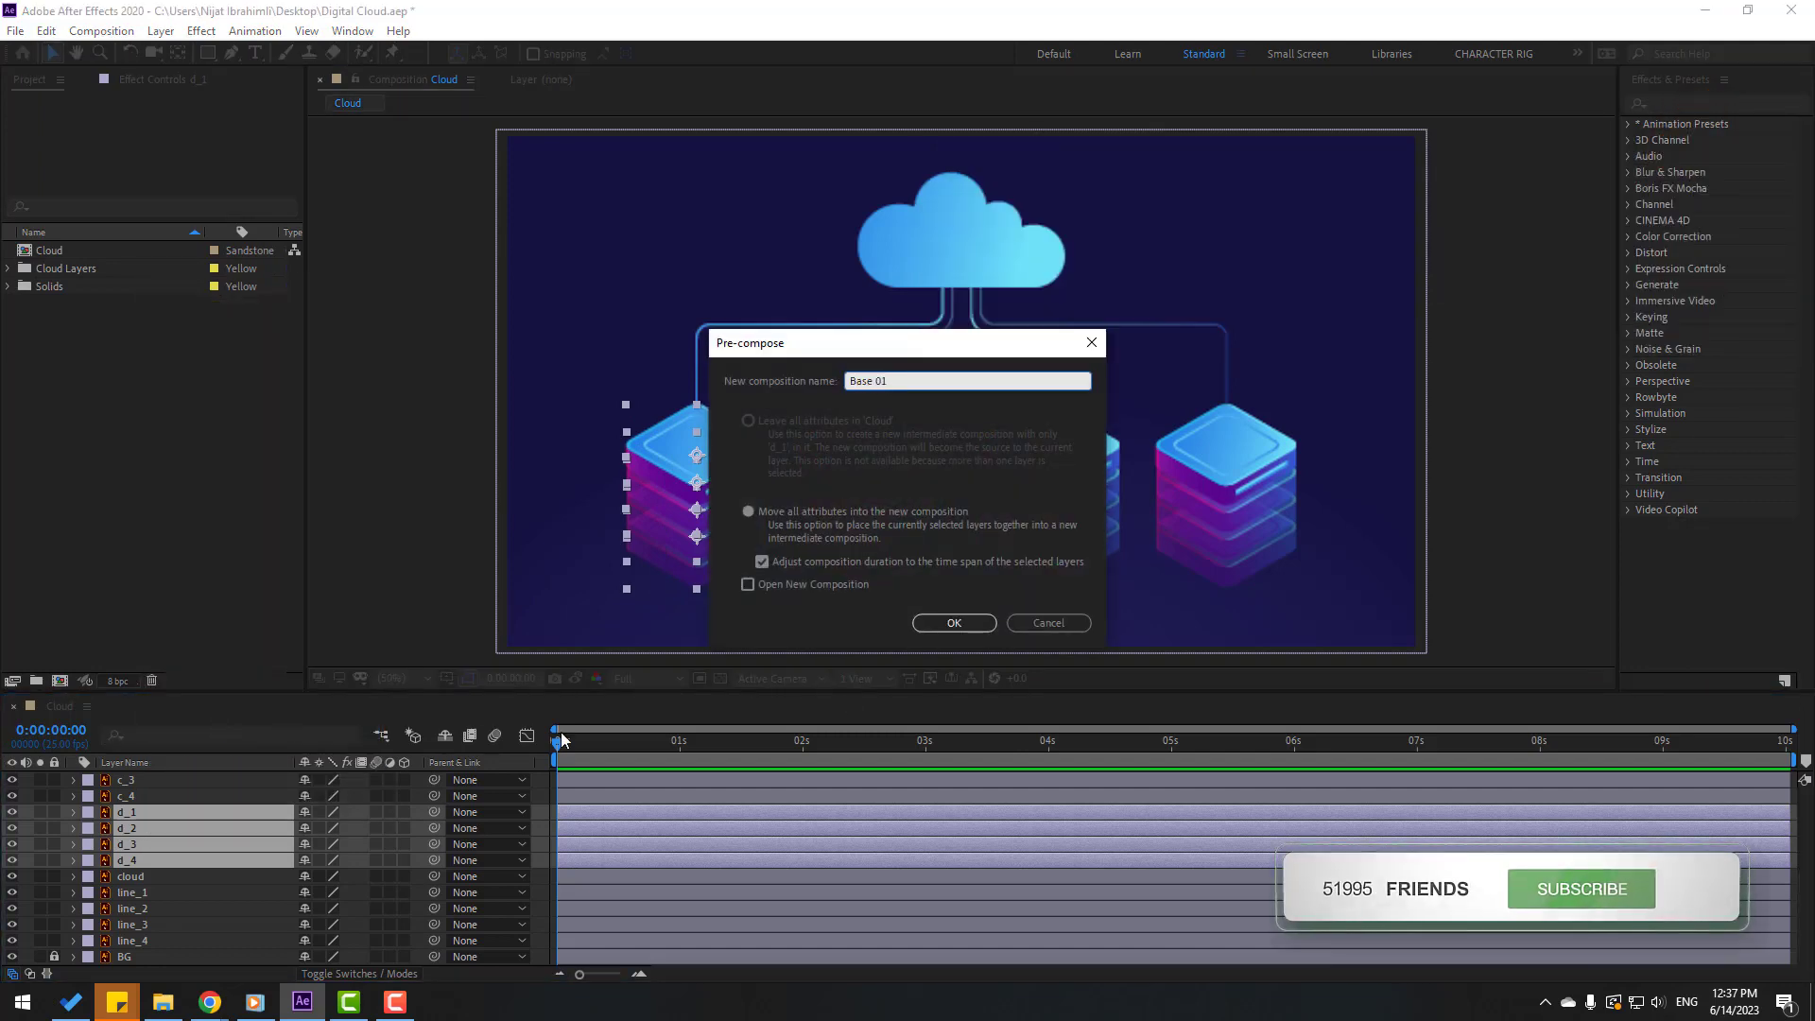
pyautogui.click(954, 622)
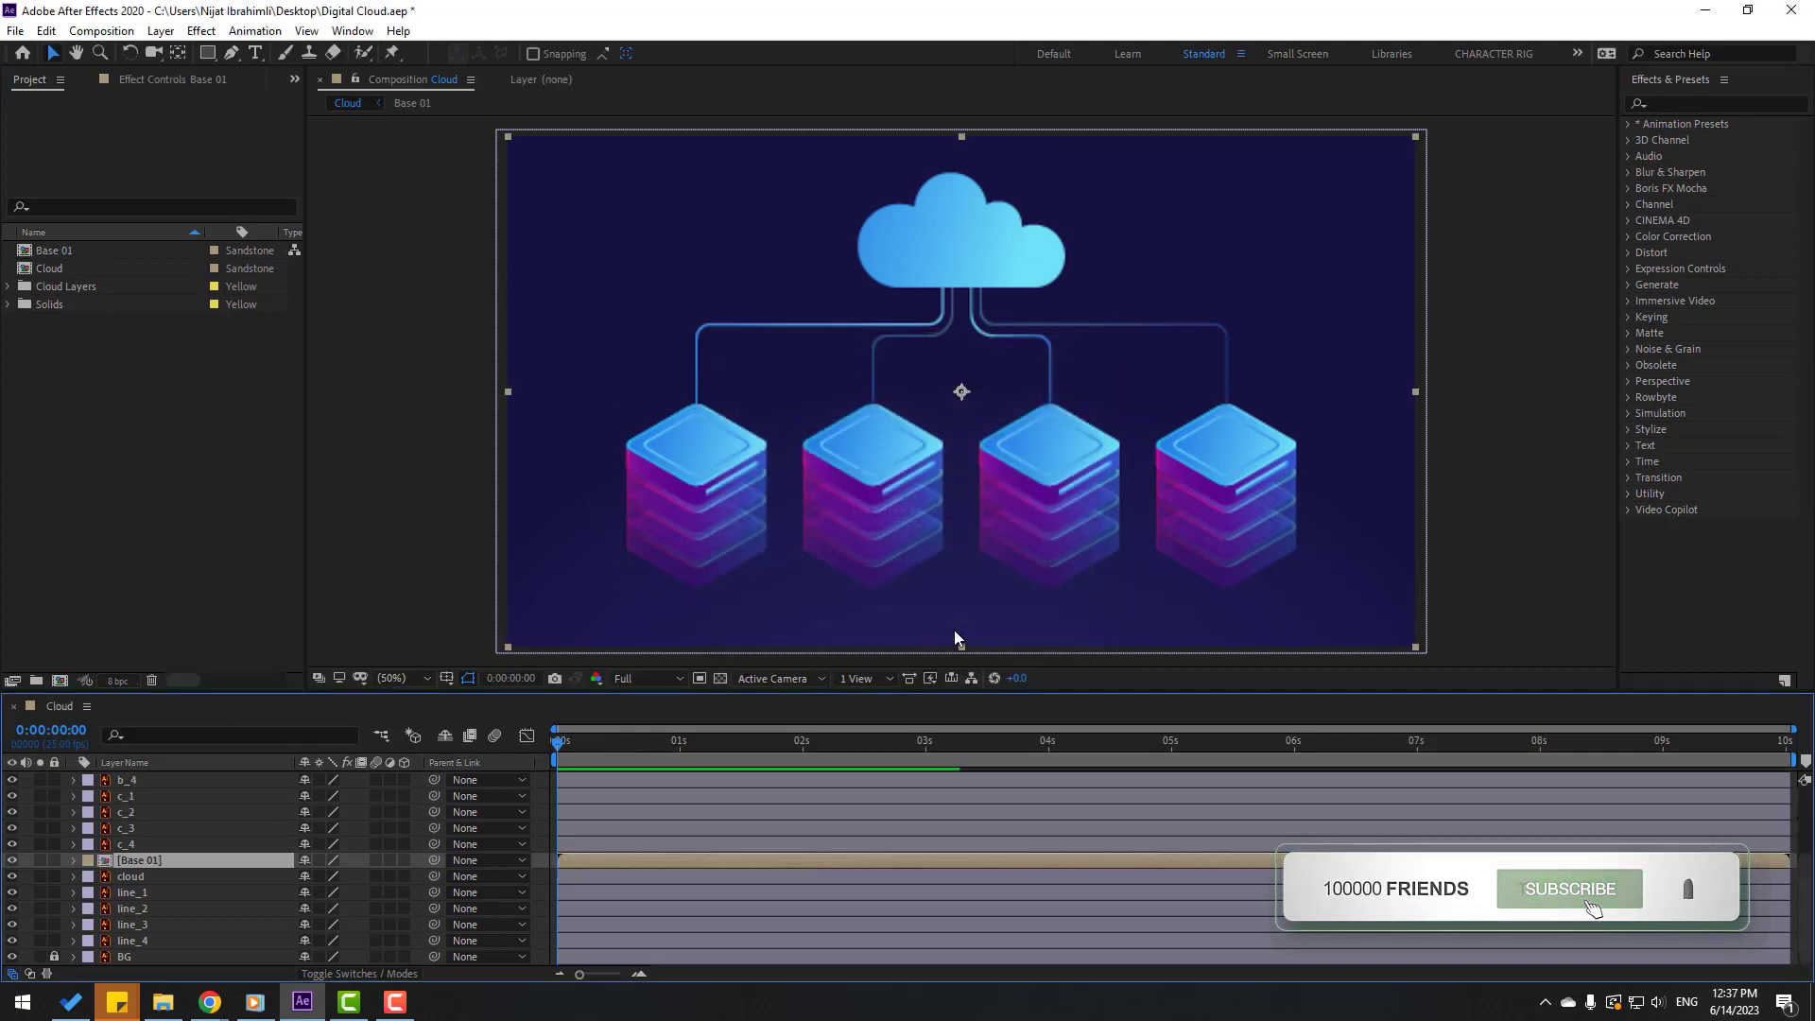
pyautogui.click(12, 860)
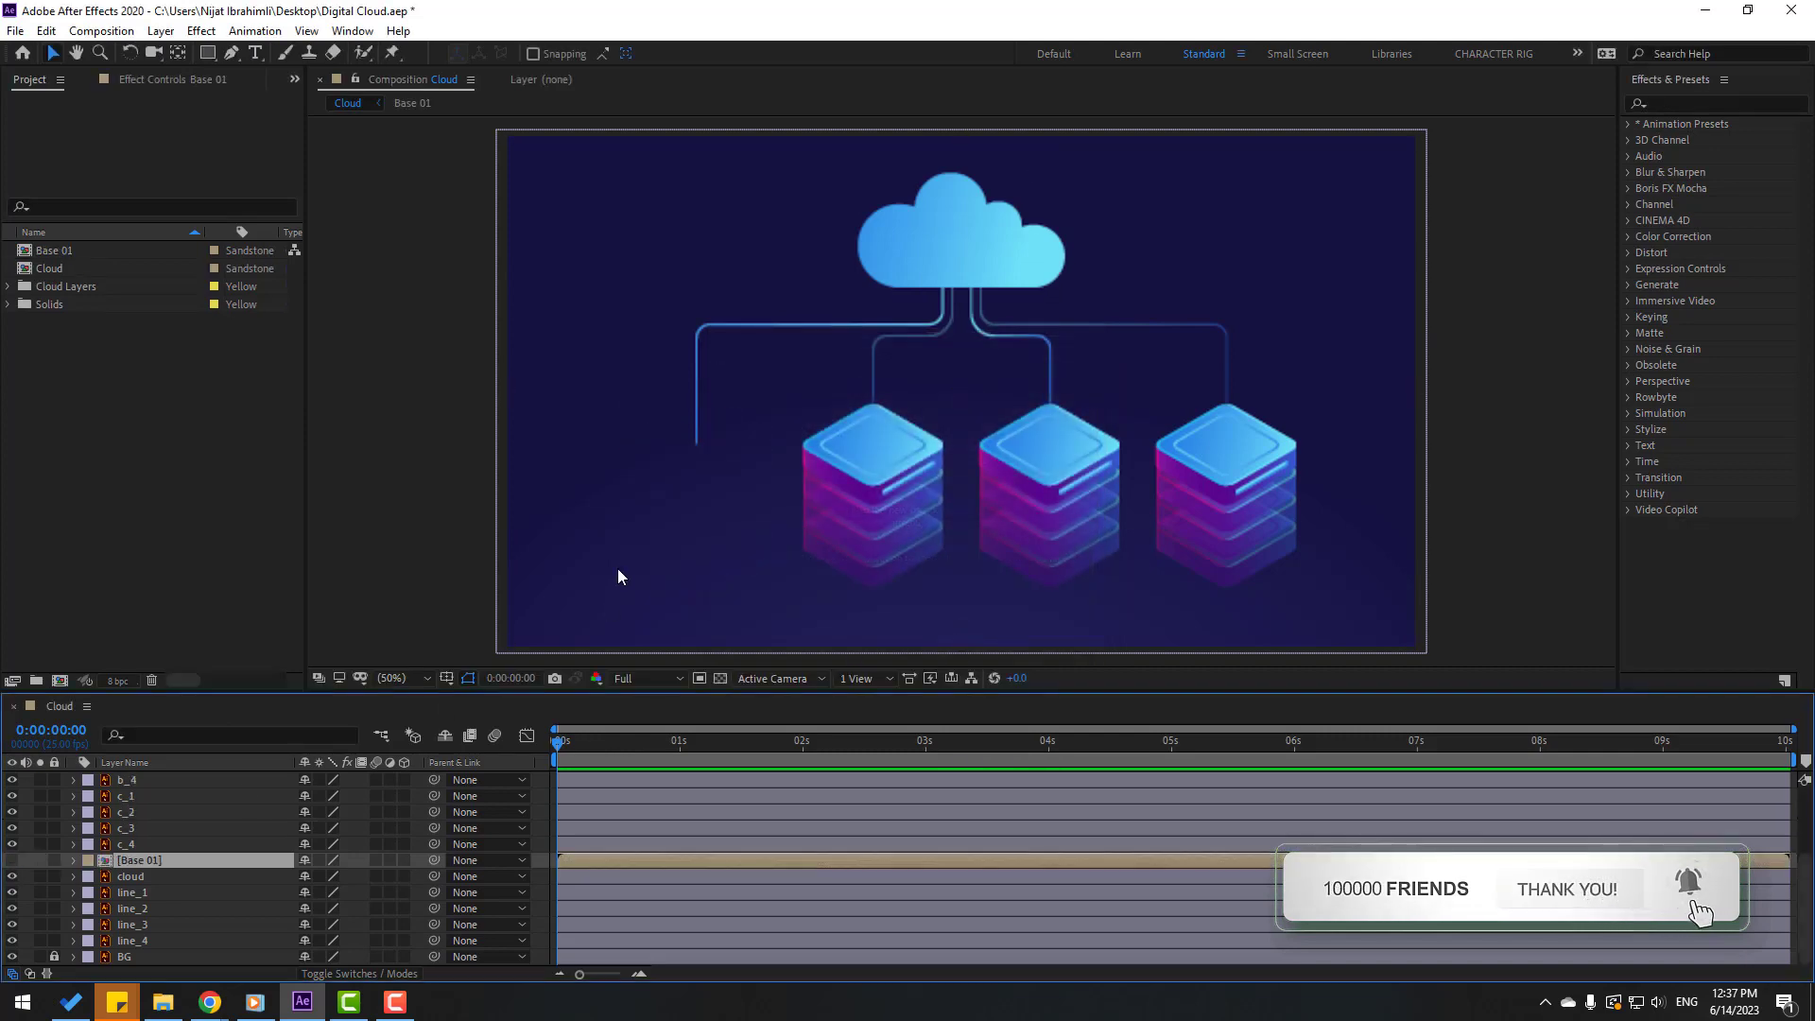
# Step: Pre-compose the second server stack's layers c_1 to c_4 as "Base 02" and hide the resulting layer
pyautogui.click(872, 524)
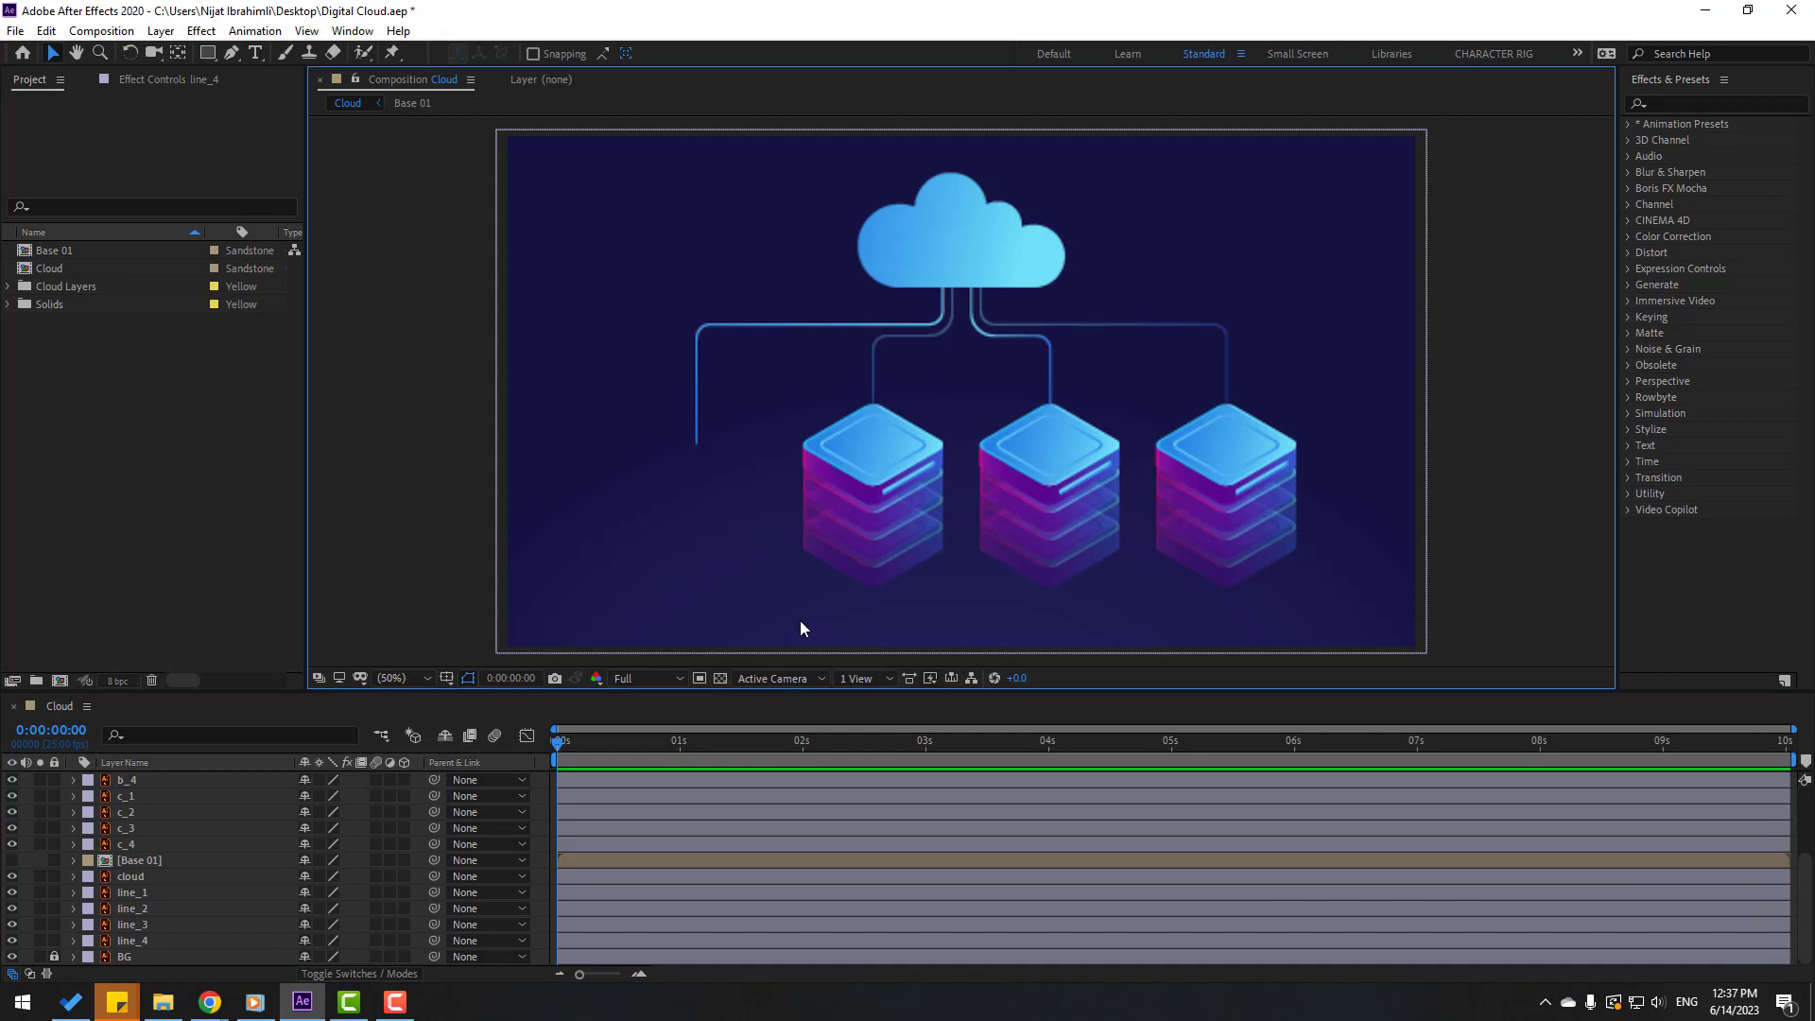
pyautogui.moveTo(855, 468); pyautogui.dragTo(858, 461)
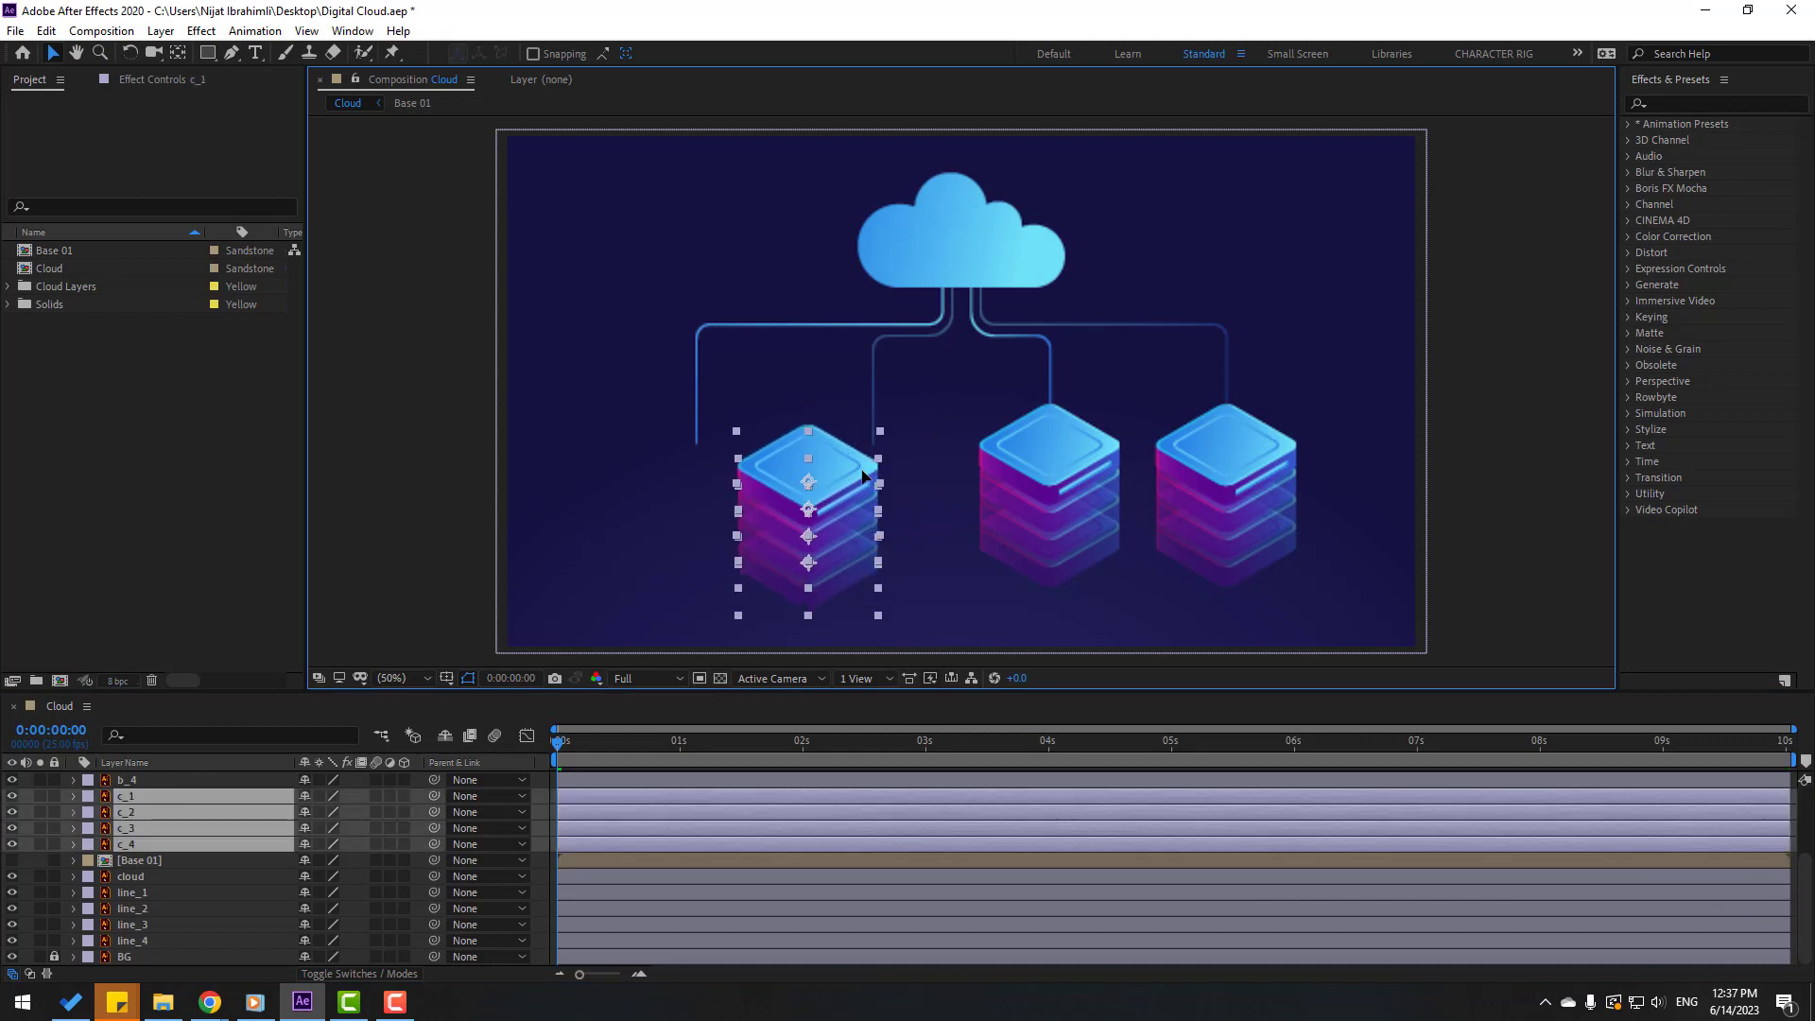
pyautogui.rightClick(157, 817)
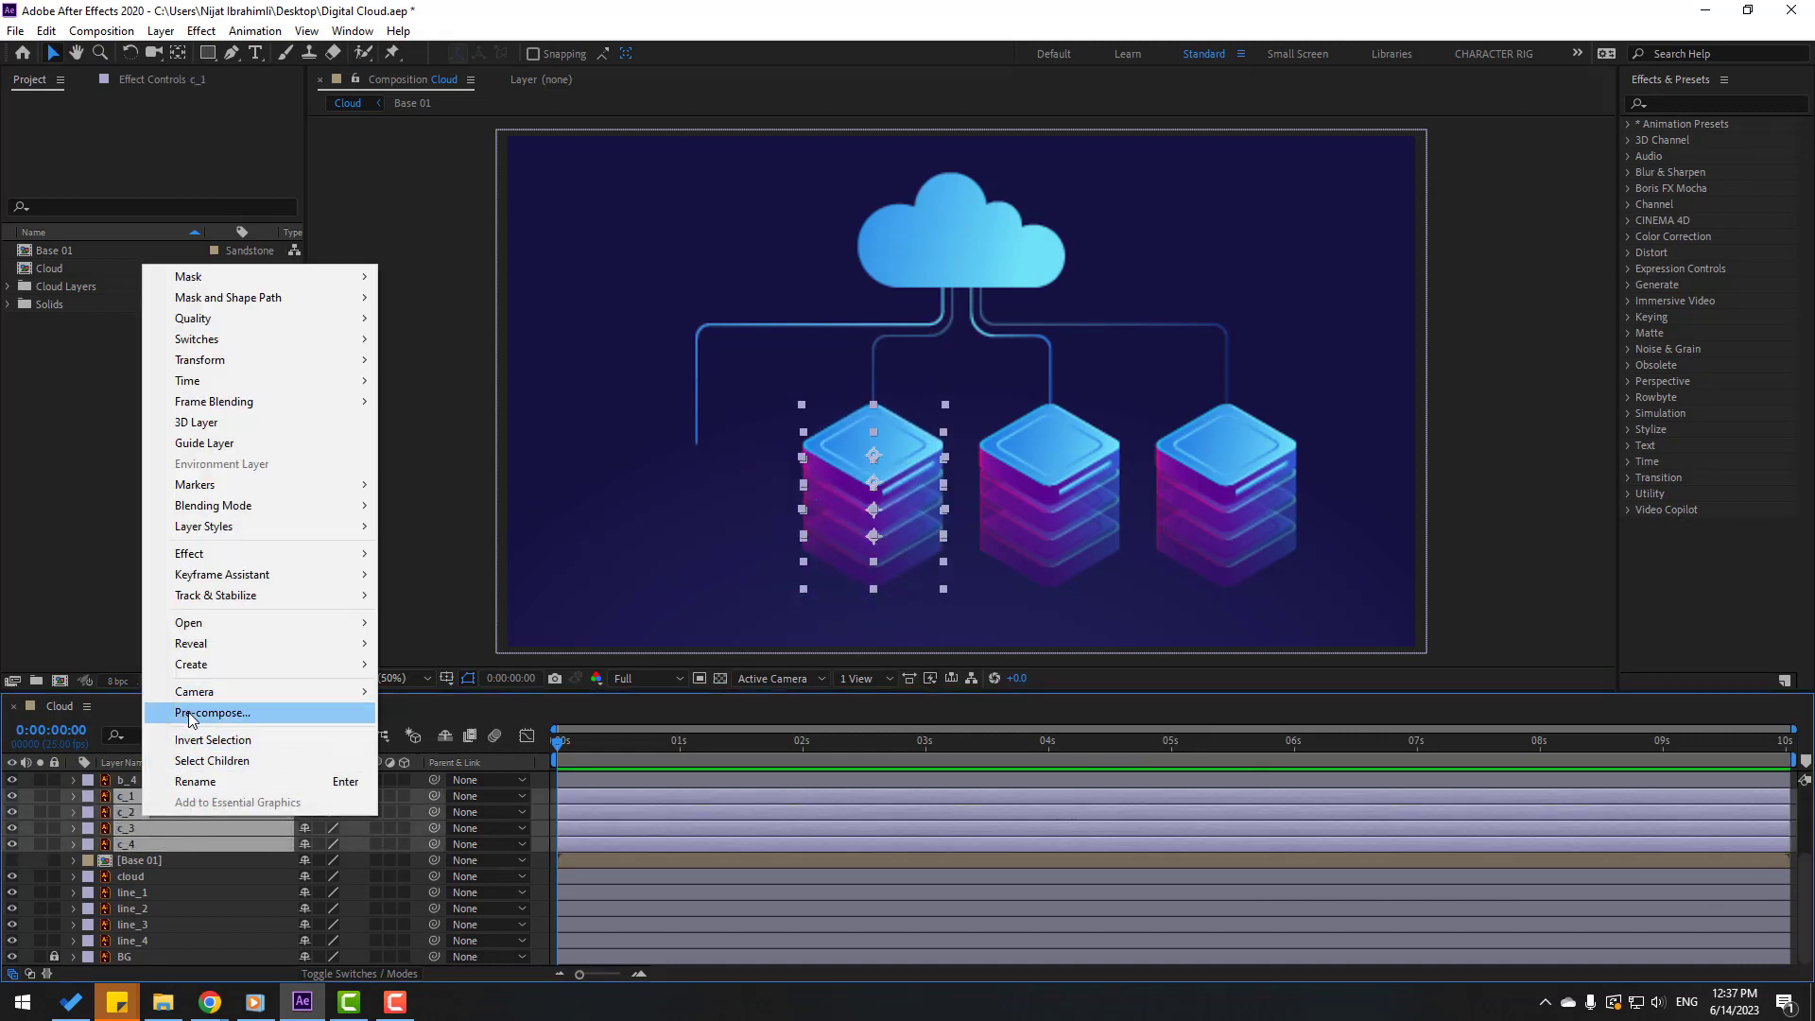
pyautogui.click(189, 712)
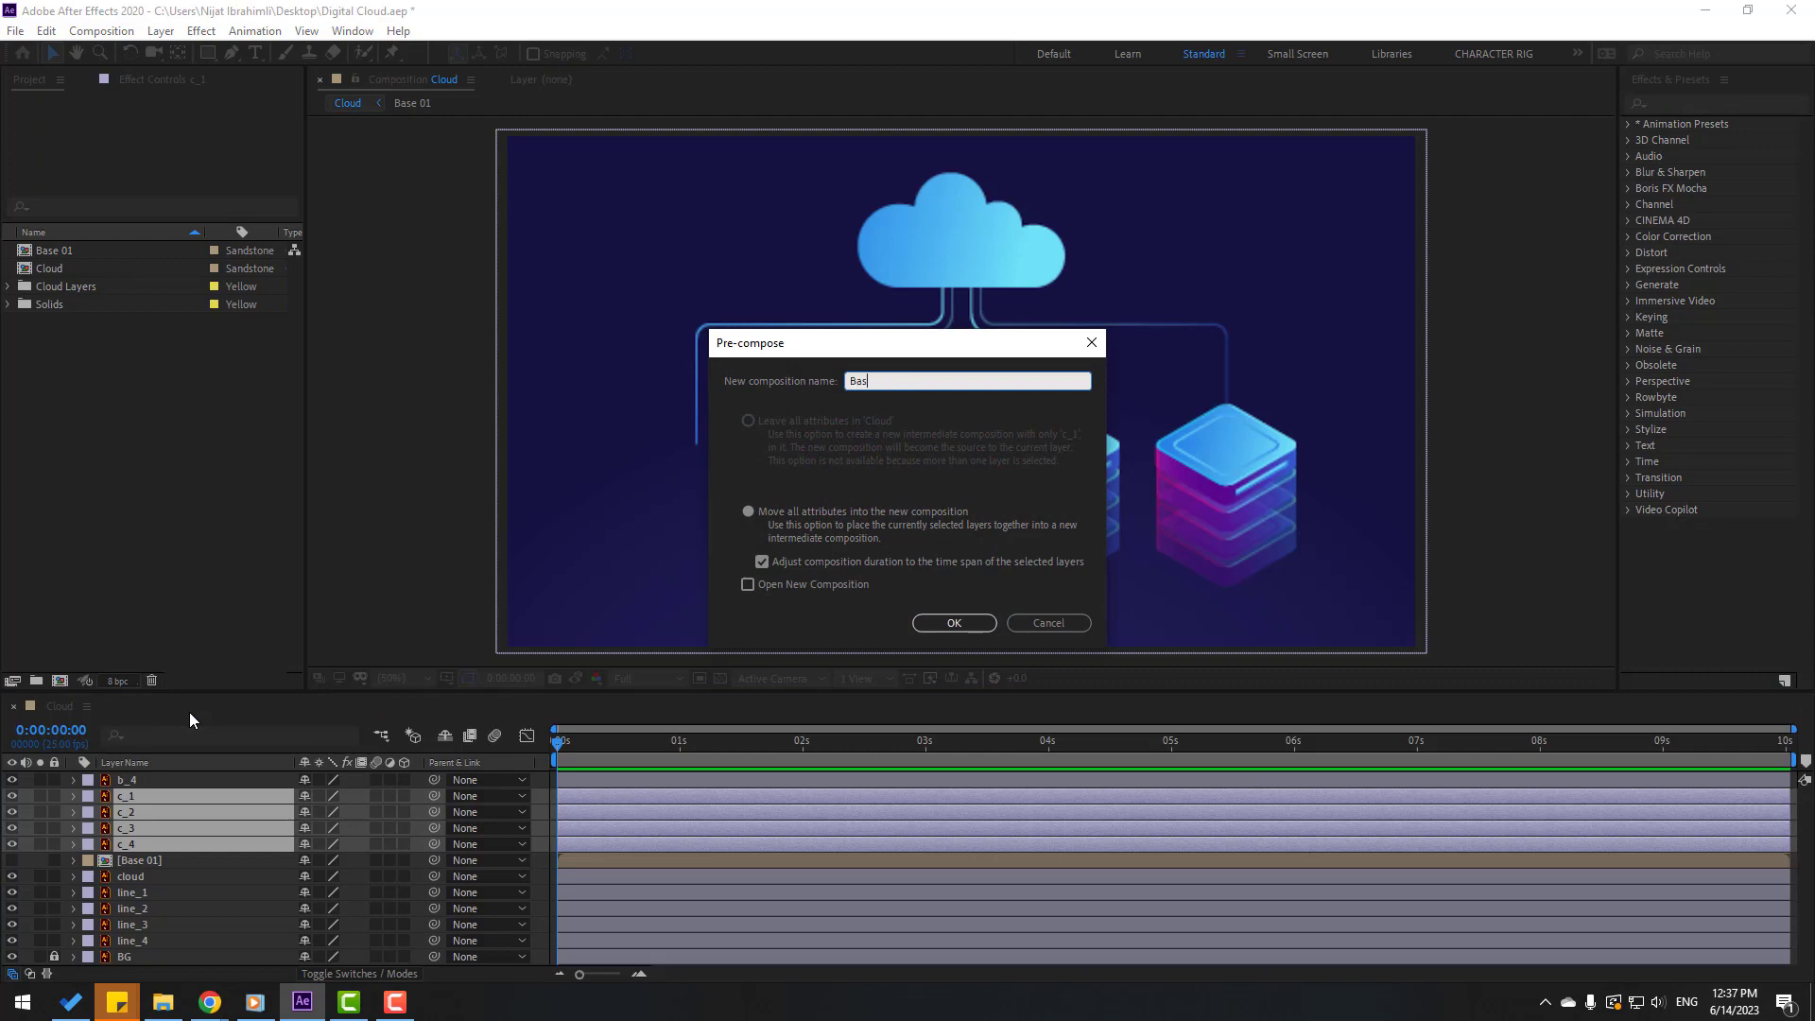
pyautogui.click(949, 624)
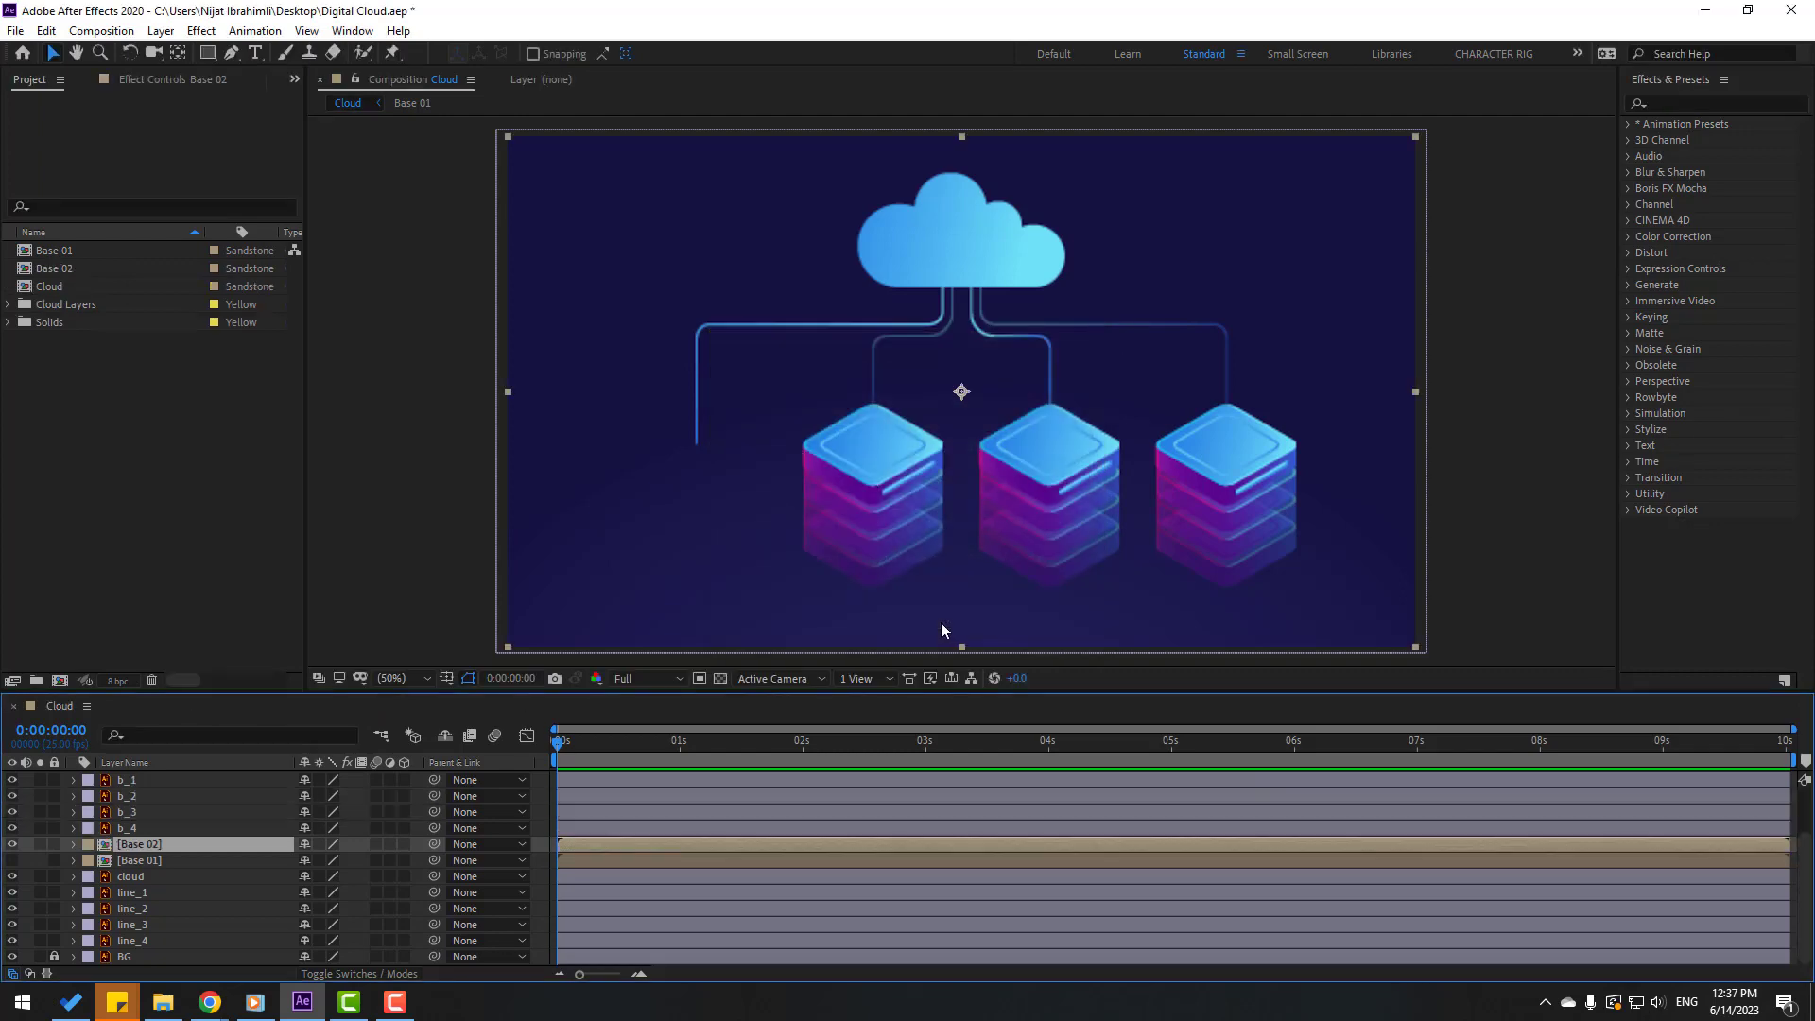
pyautogui.click(13, 845)
pyautogui.click(12, 860)
# Step: Pre-compose the third server stack's layers b_1 to b_4 as "Base 03" and hide the resulting layer
pyautogui.click(1057, 631)
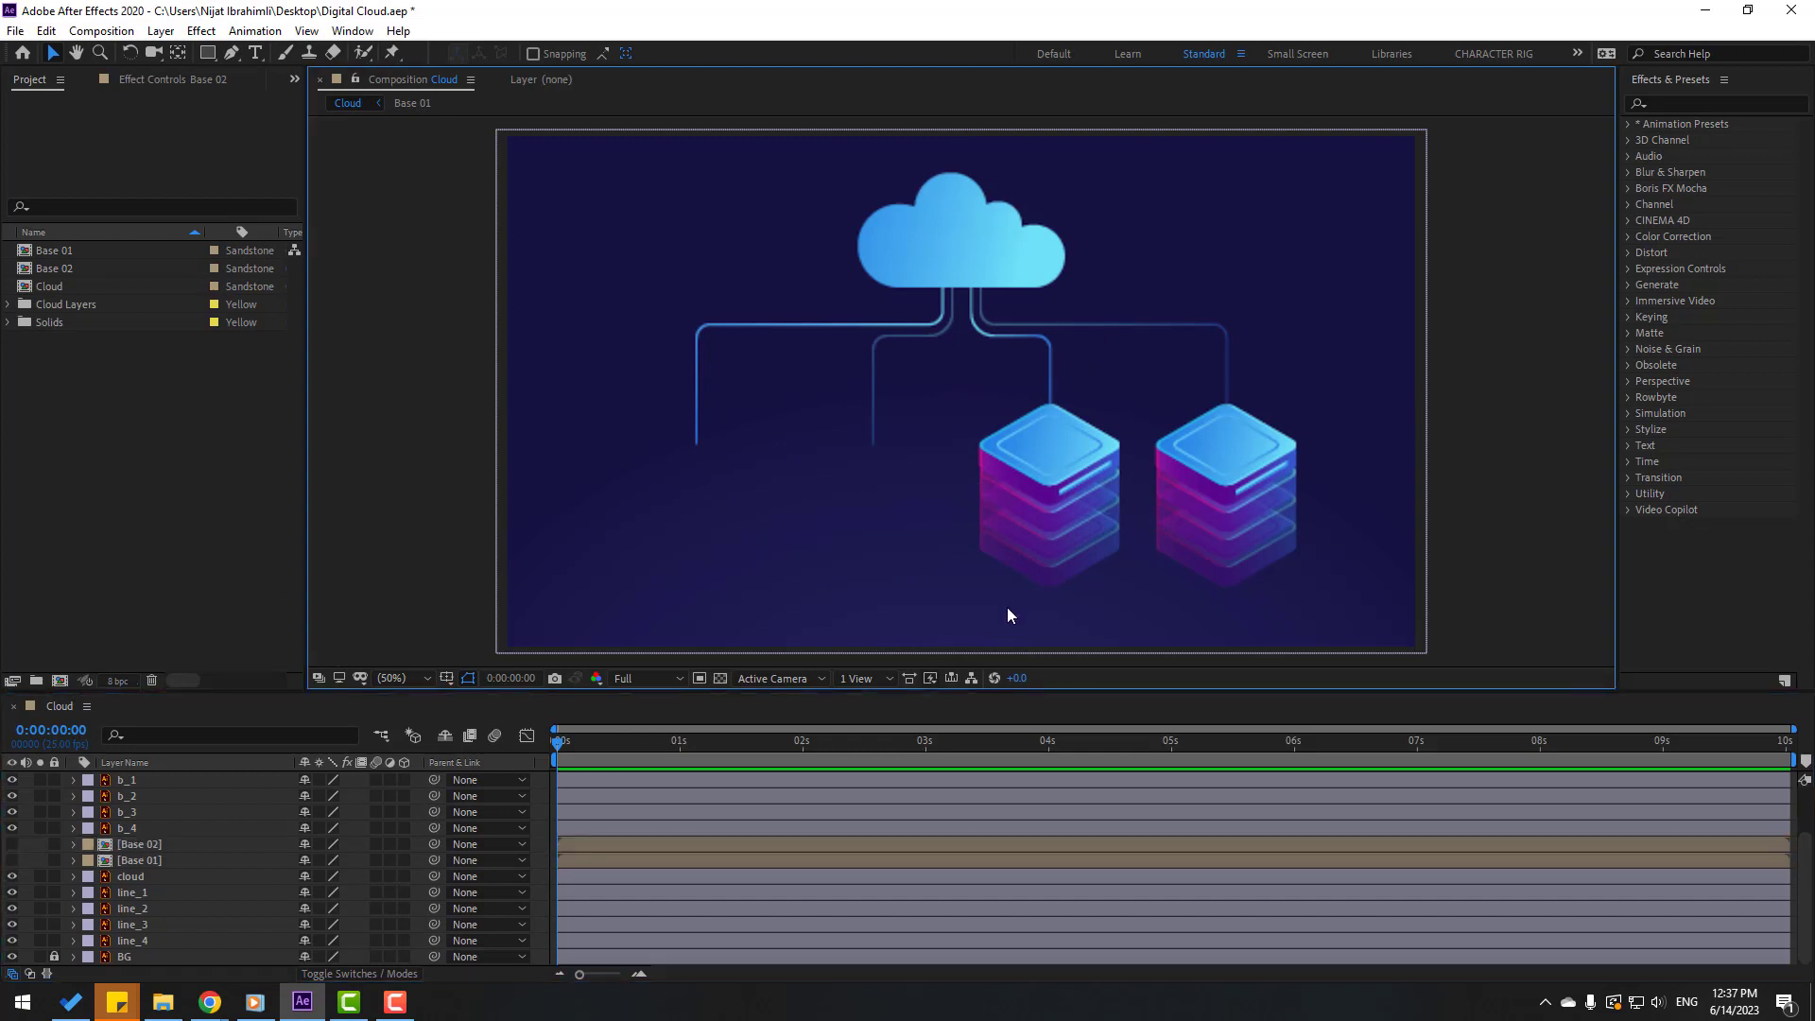
pyautogui.moveTo(1050, 521); pyautogui.dragTo(1012, 448)
pyautogui.rightClick(126, 809)
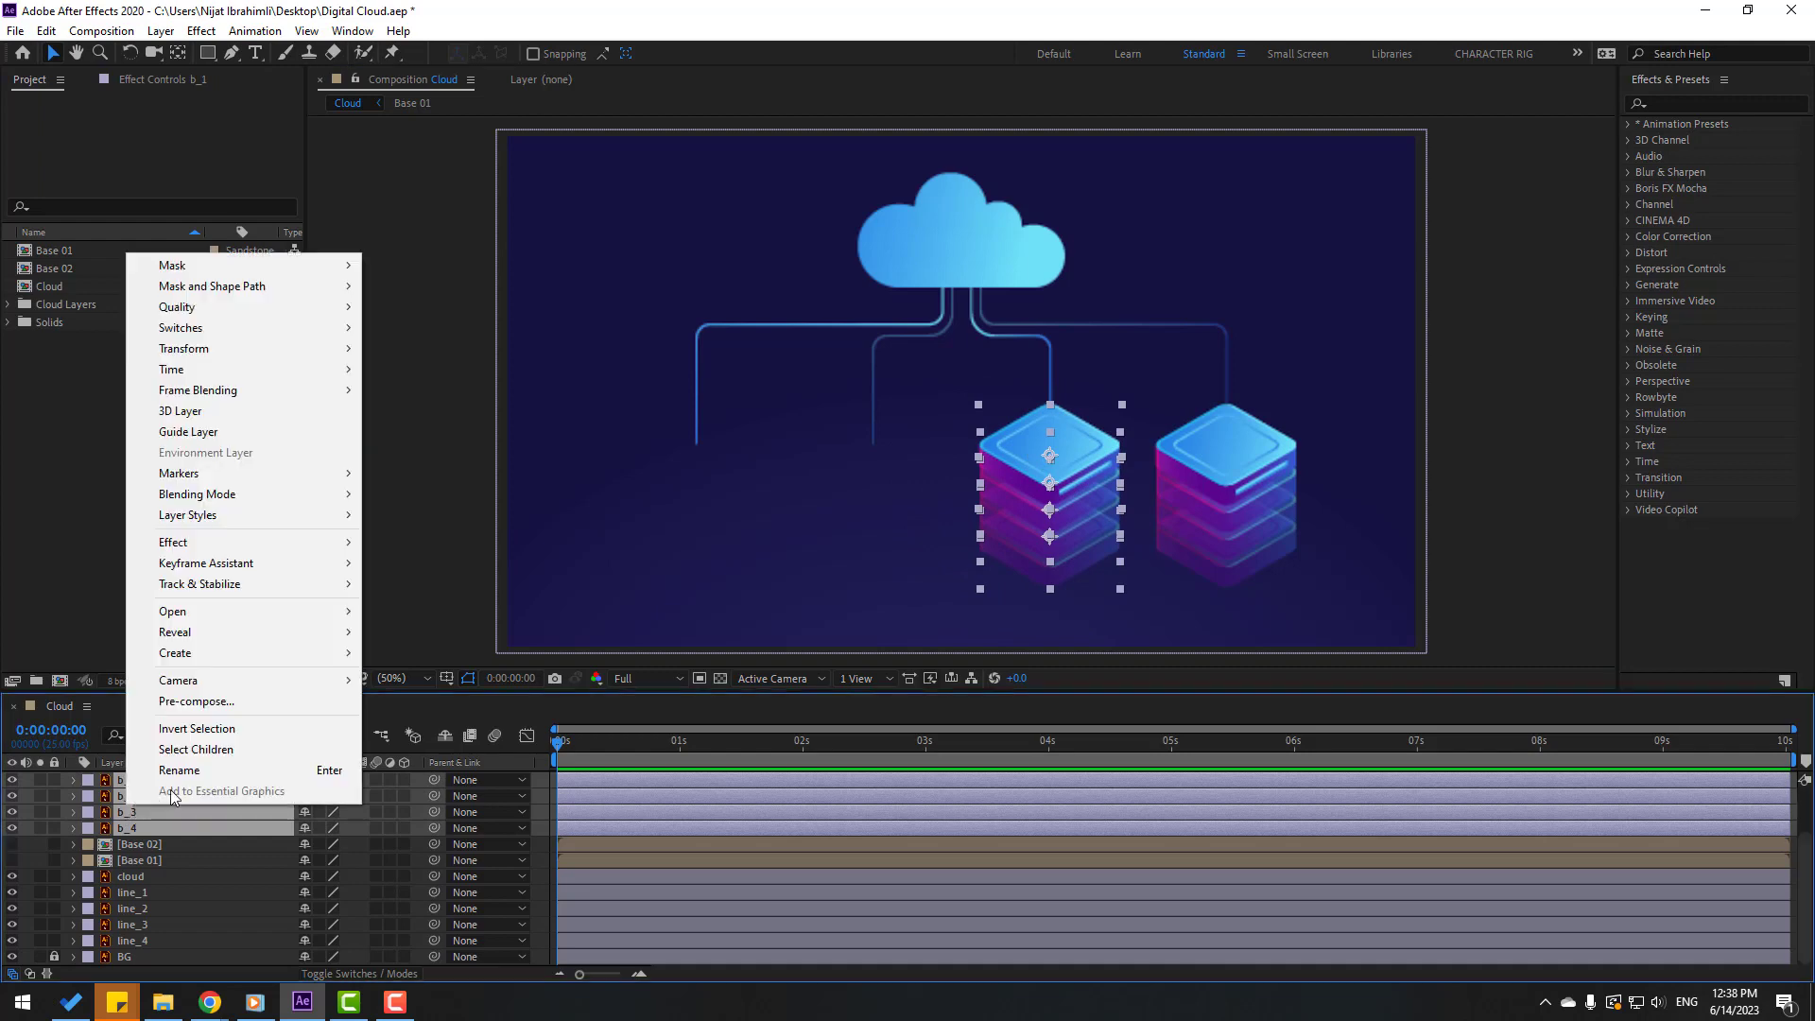
pyautogui.click(213, 704)
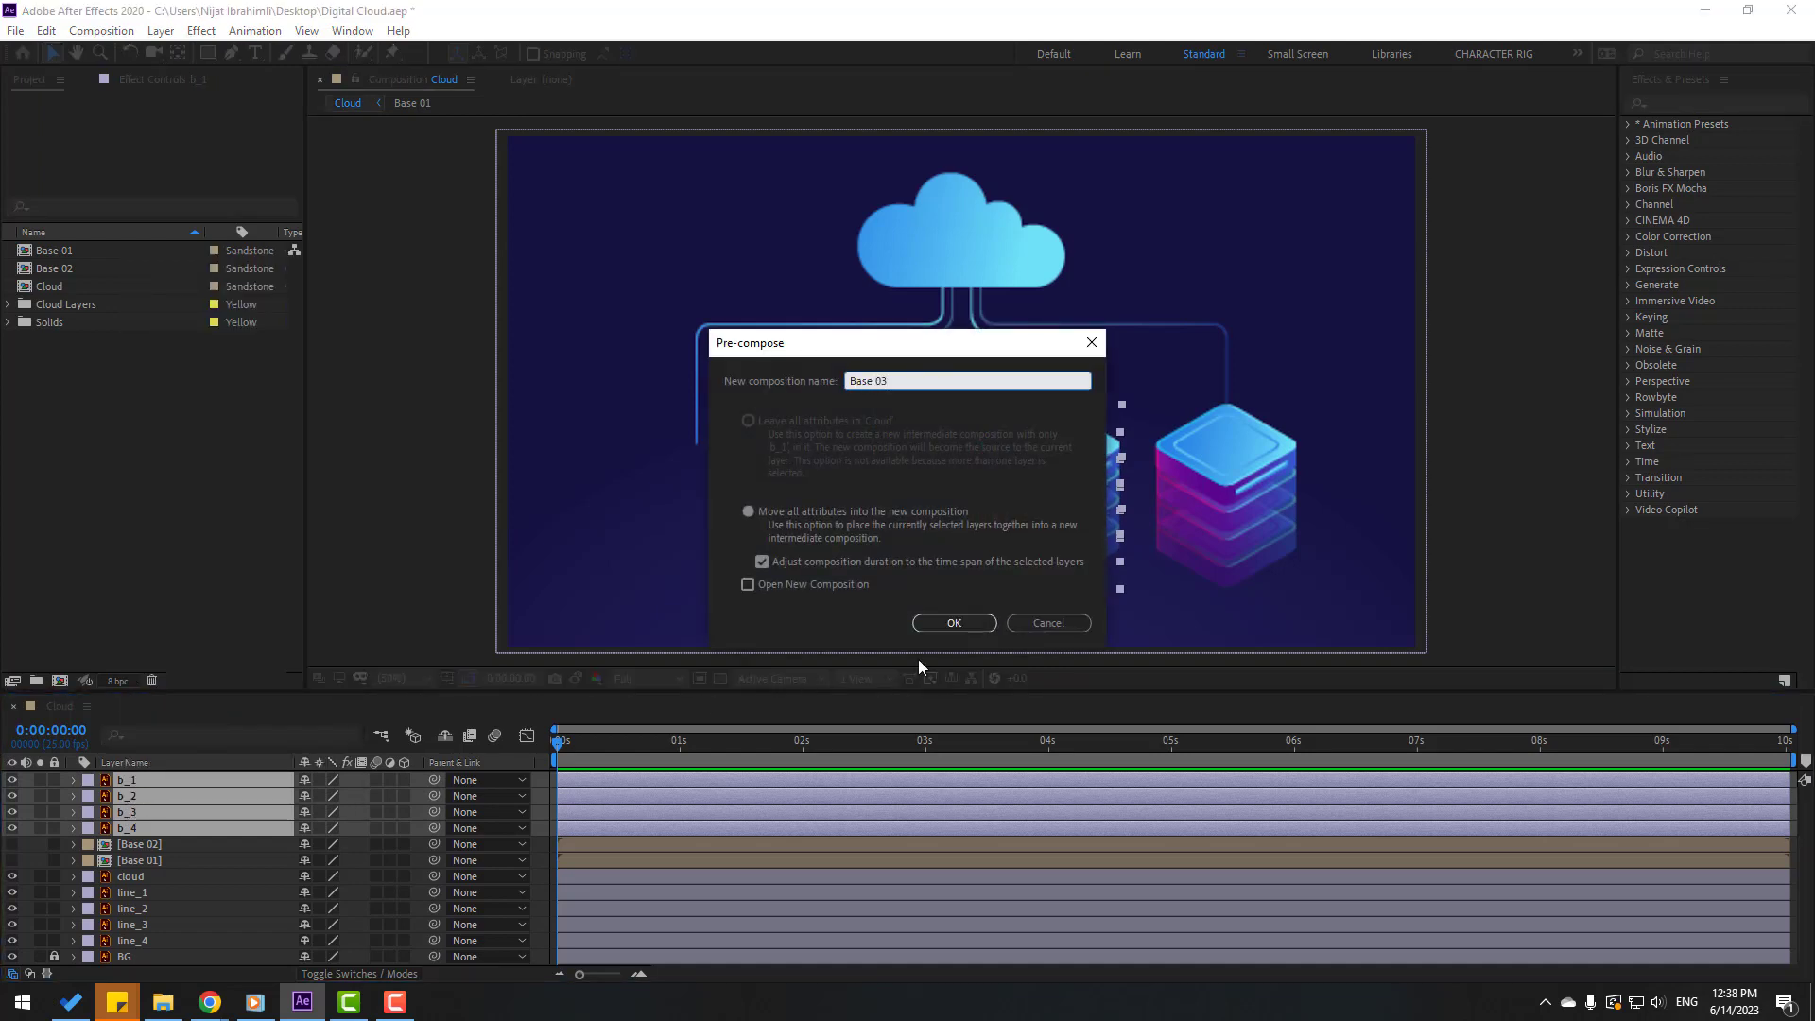
pyautogui.write('Base 03')
pyautogui.click(954, 622)
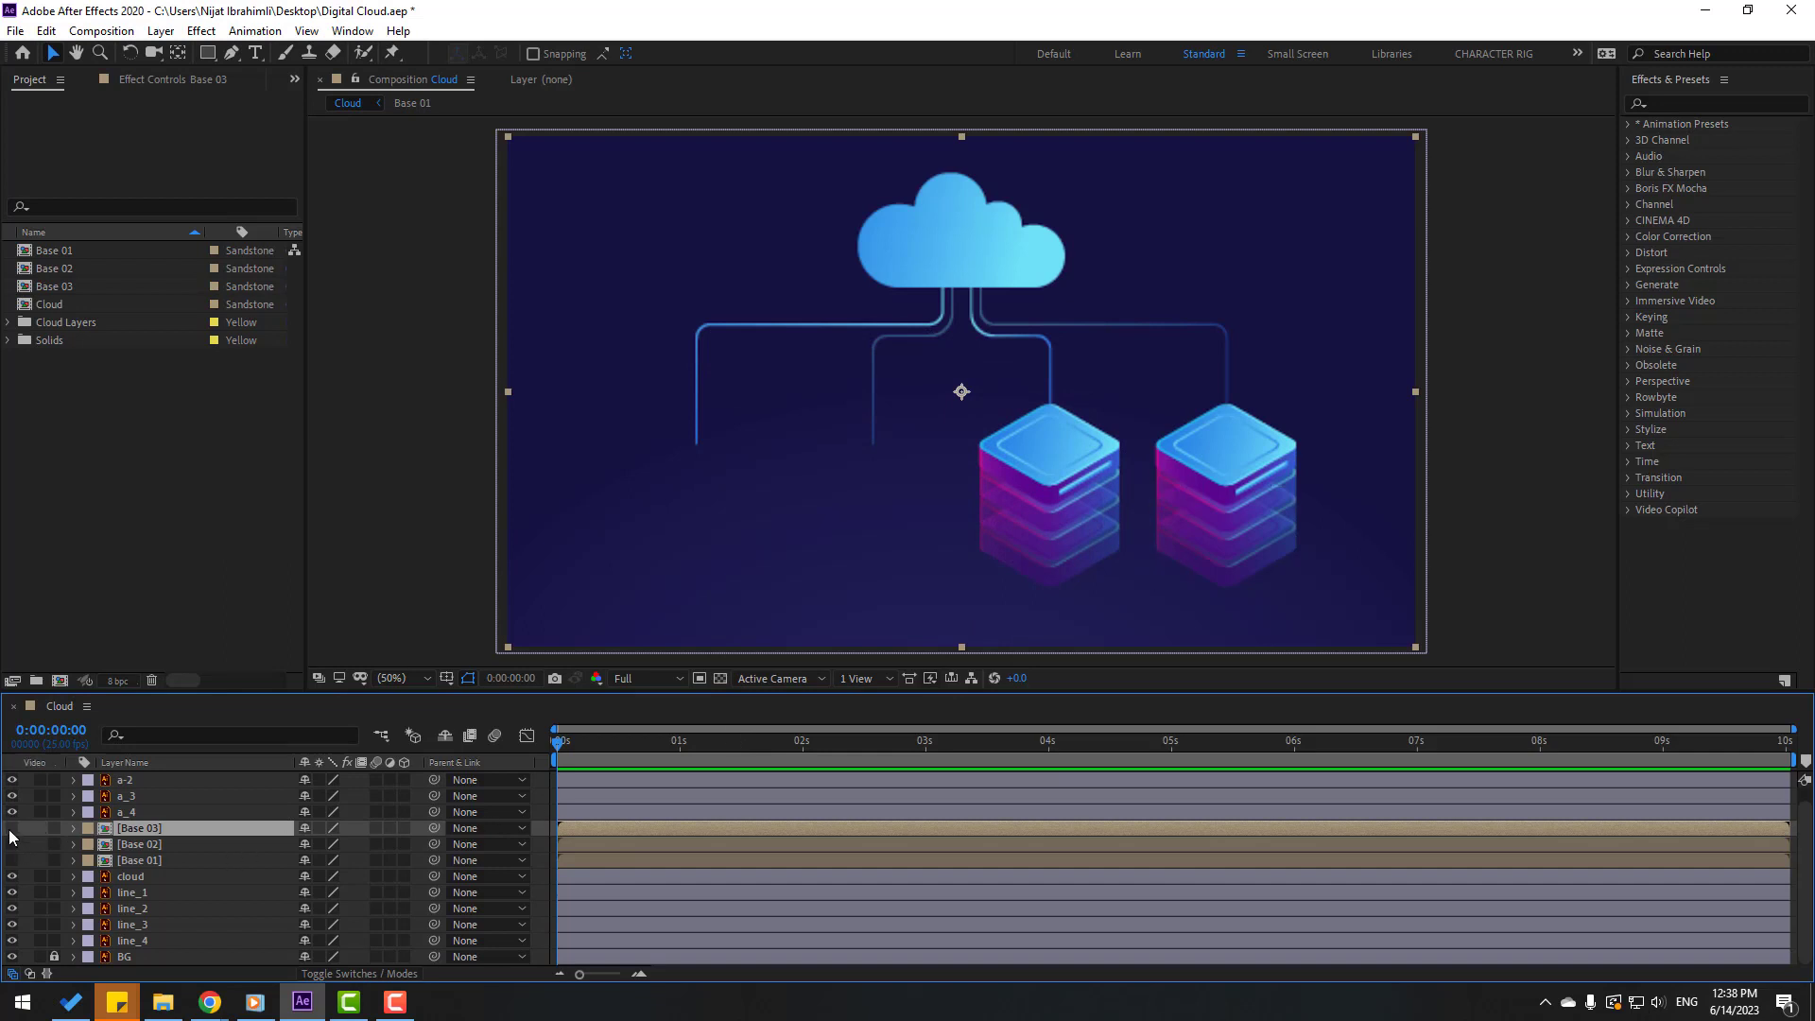
pyautogui.click(12, 828)
# Step: Pre-compose the rightmost server stack's layers a_1 to a_4 as "Base 04" and show Base 01, Base 02 and Base 03 again
pyautogui.click(1486, 518)
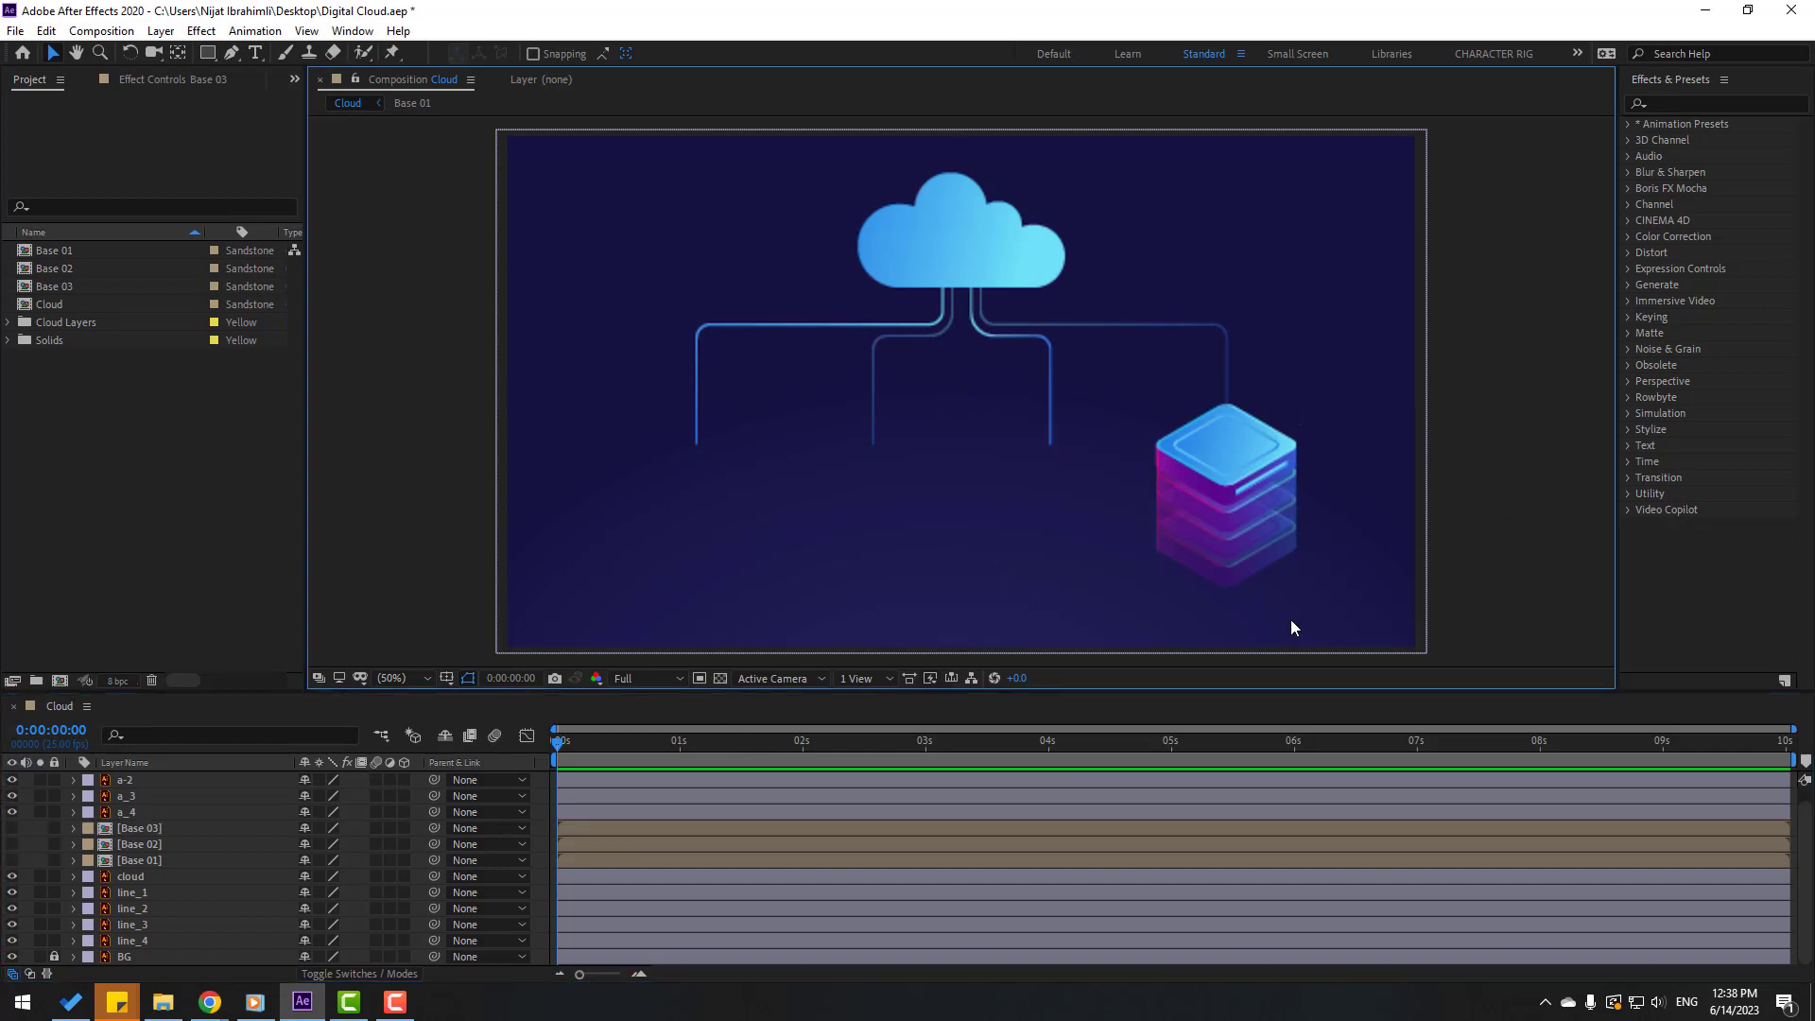
pyautogui.moveTo(1292, 621); pyautogui.dragTo(1244, 473)
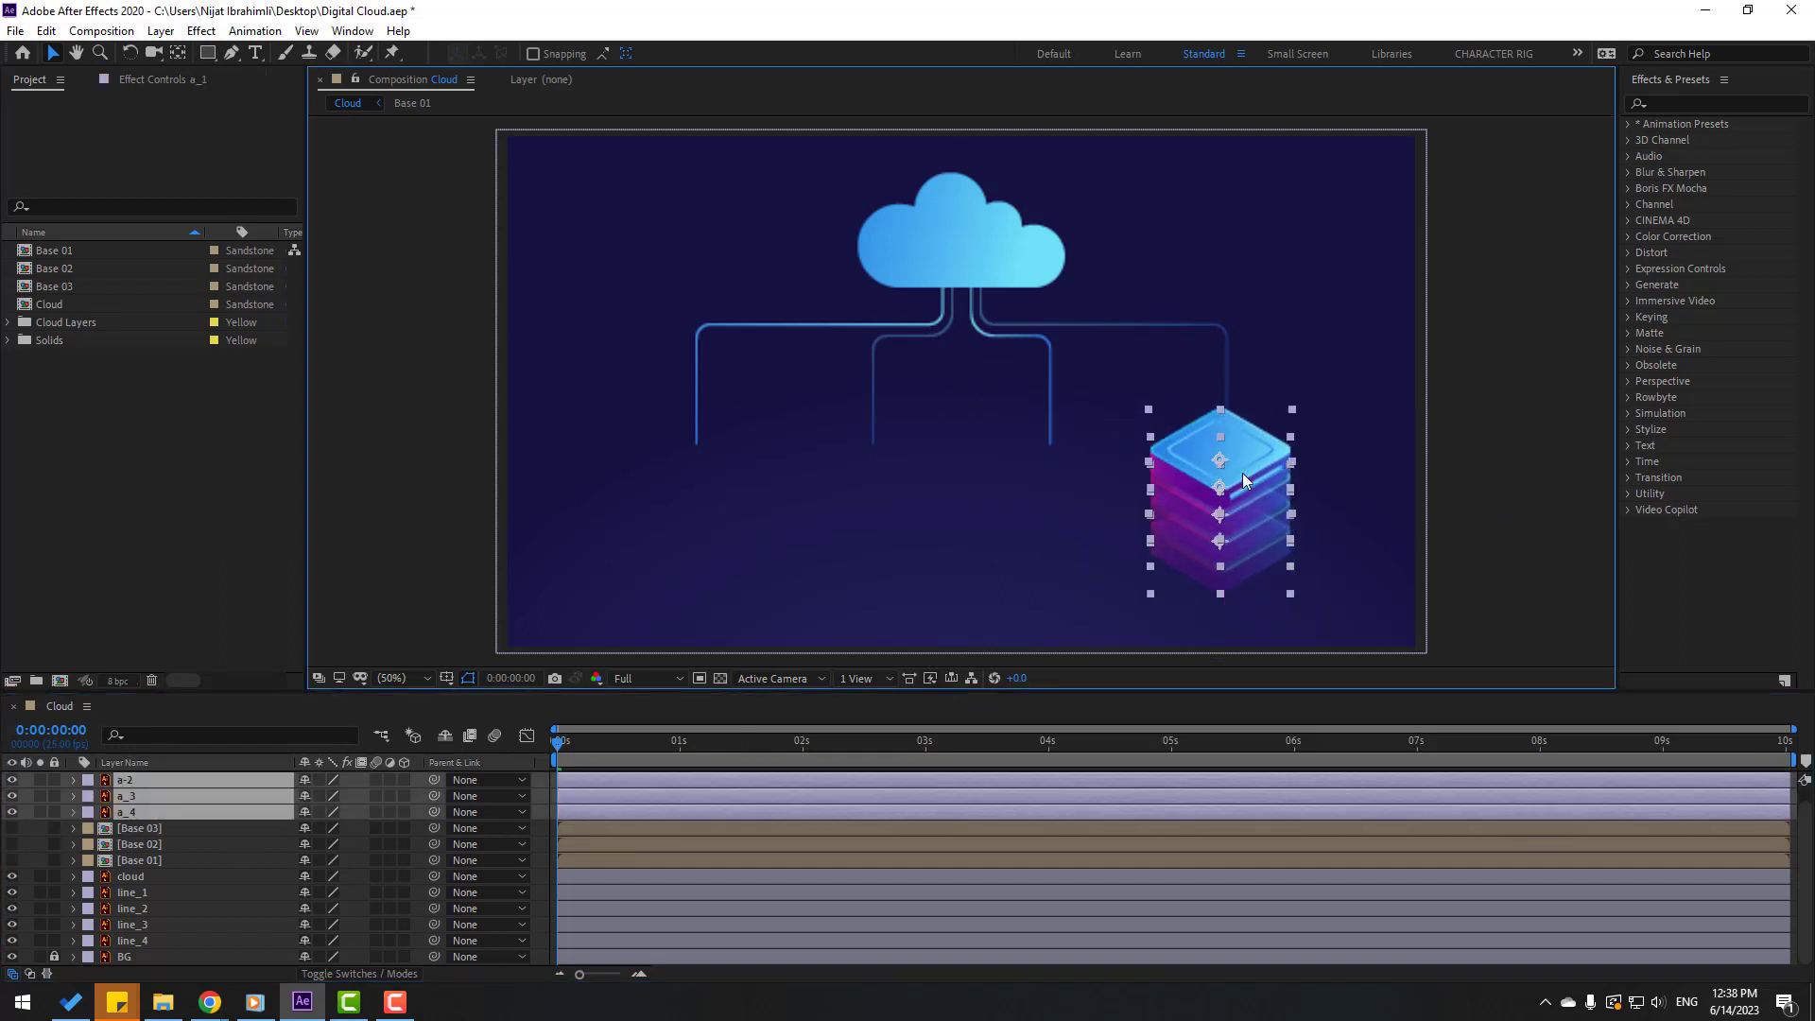
pyautogui.rightClick(140, 799)
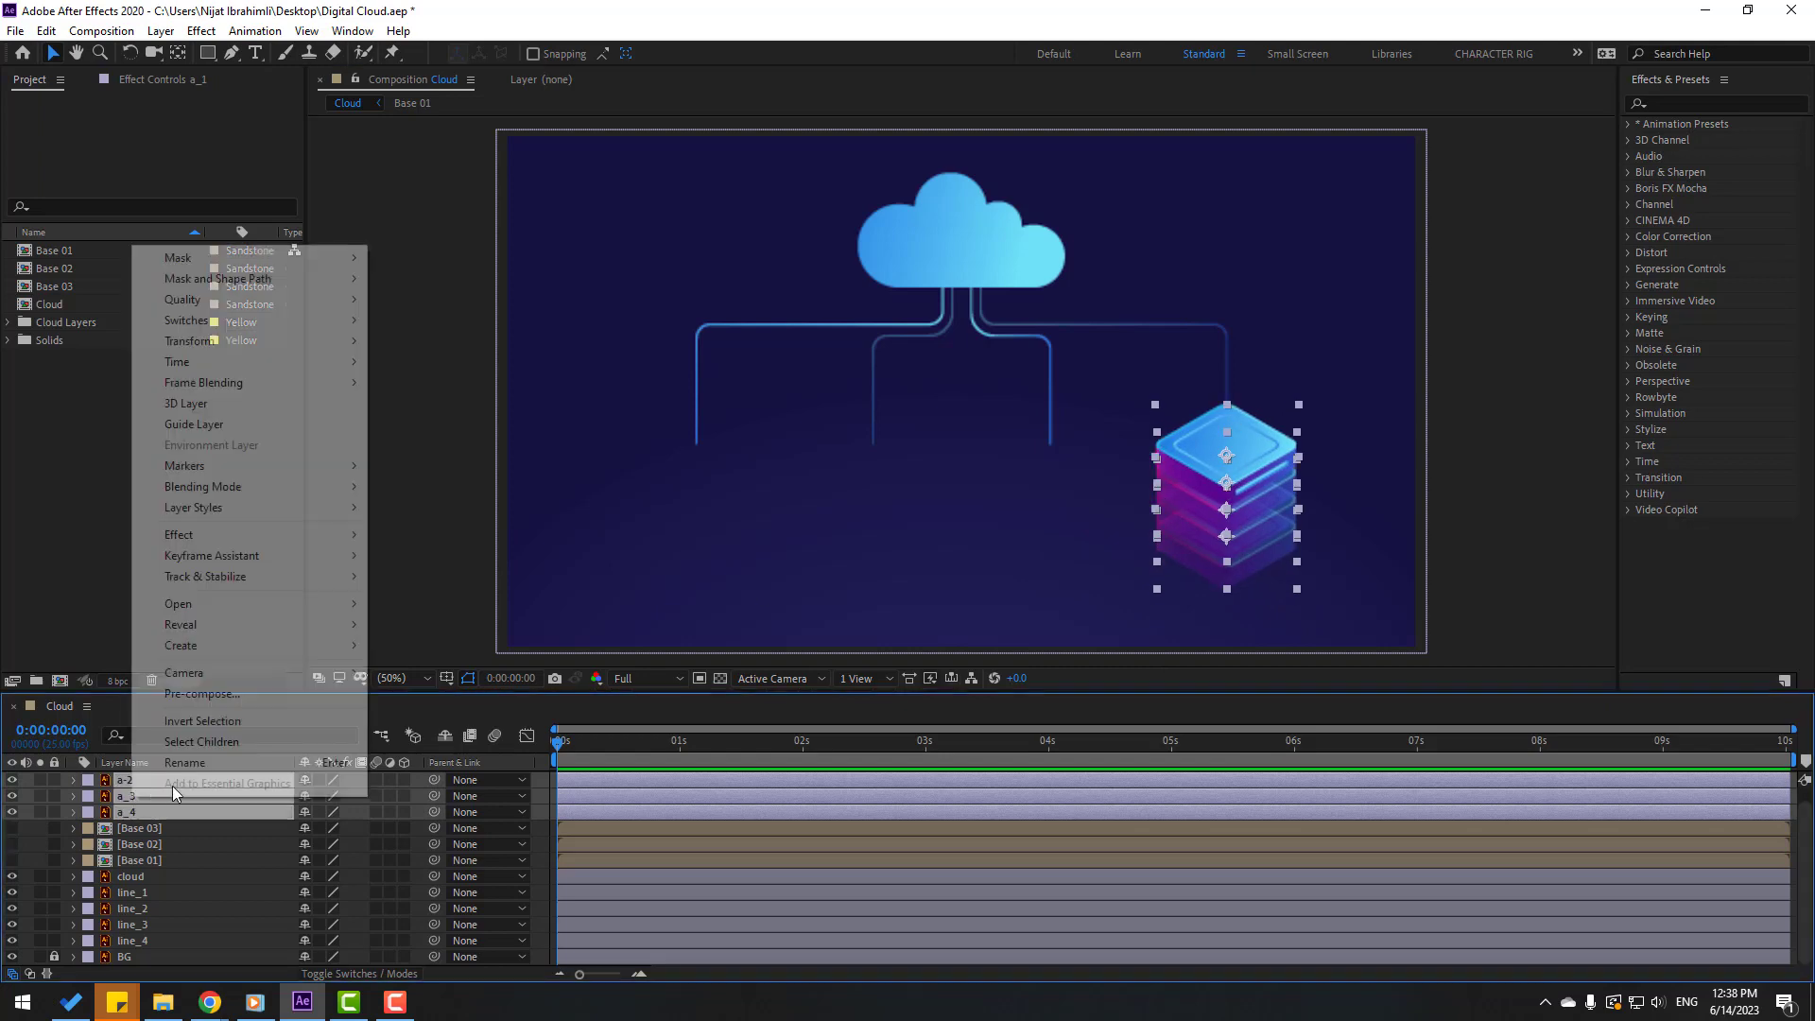
pyautogui.click(204, 695)
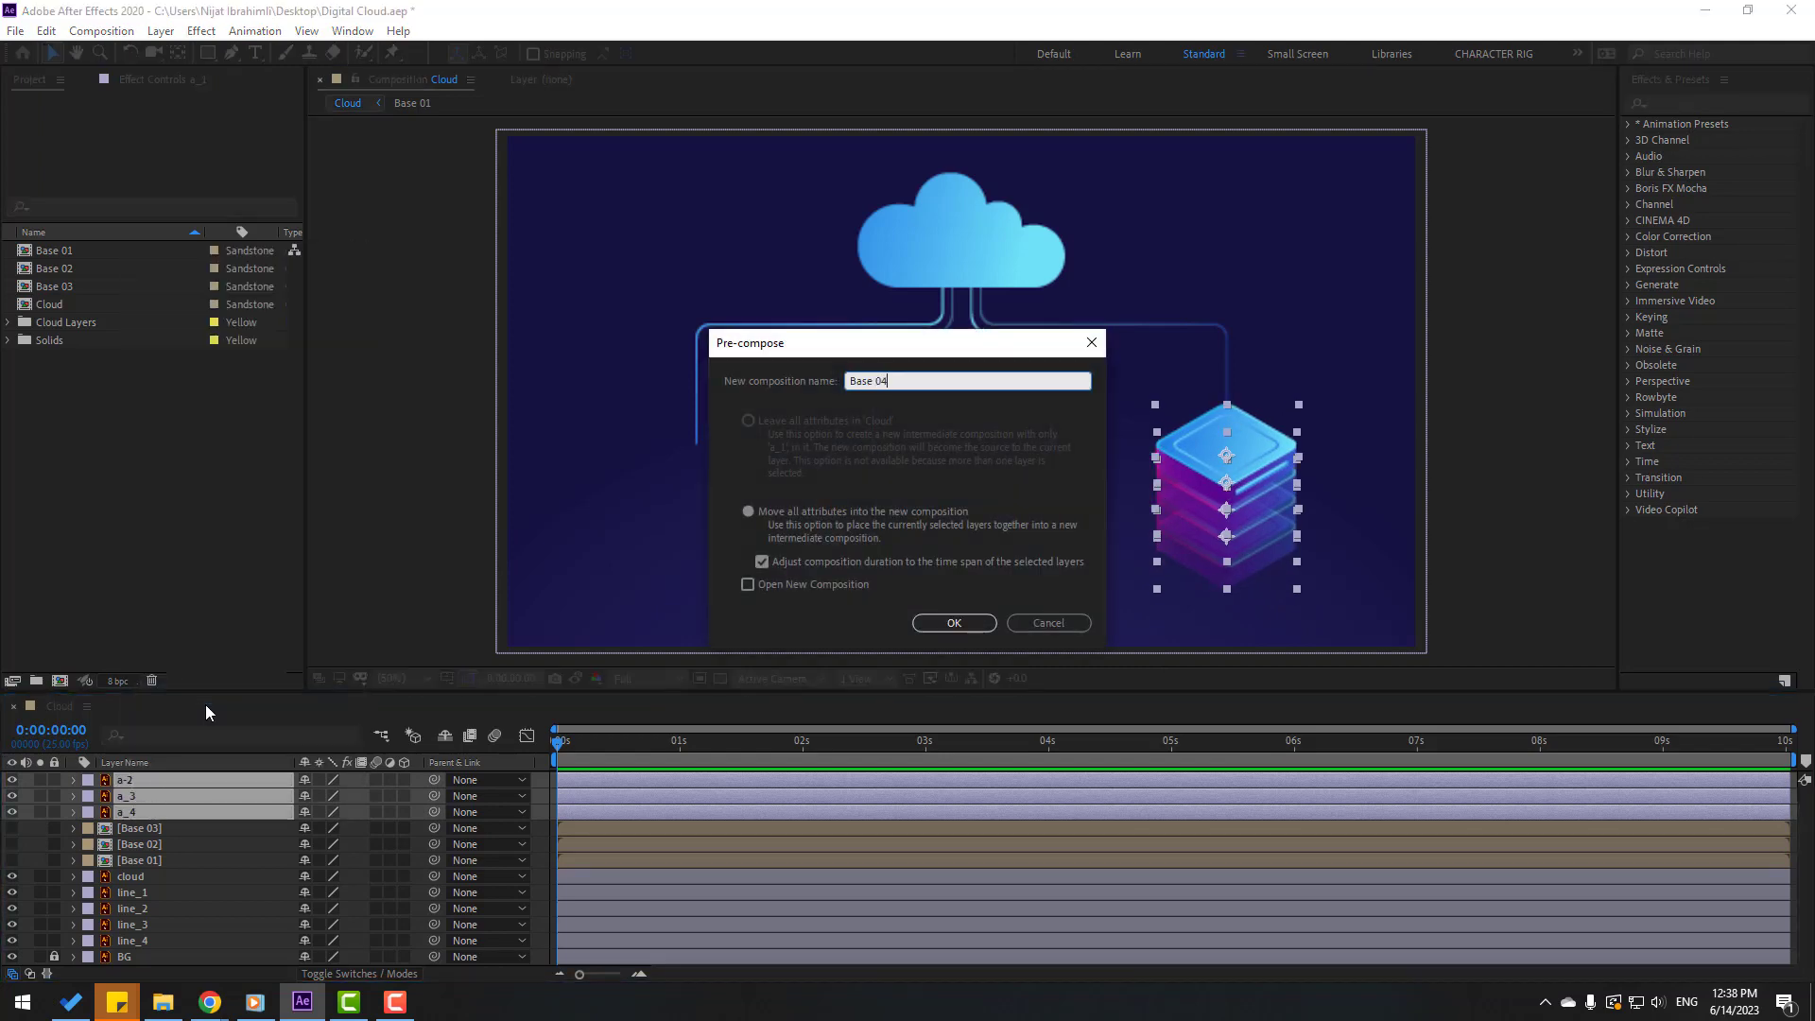
pyautogui.click(961, 630)
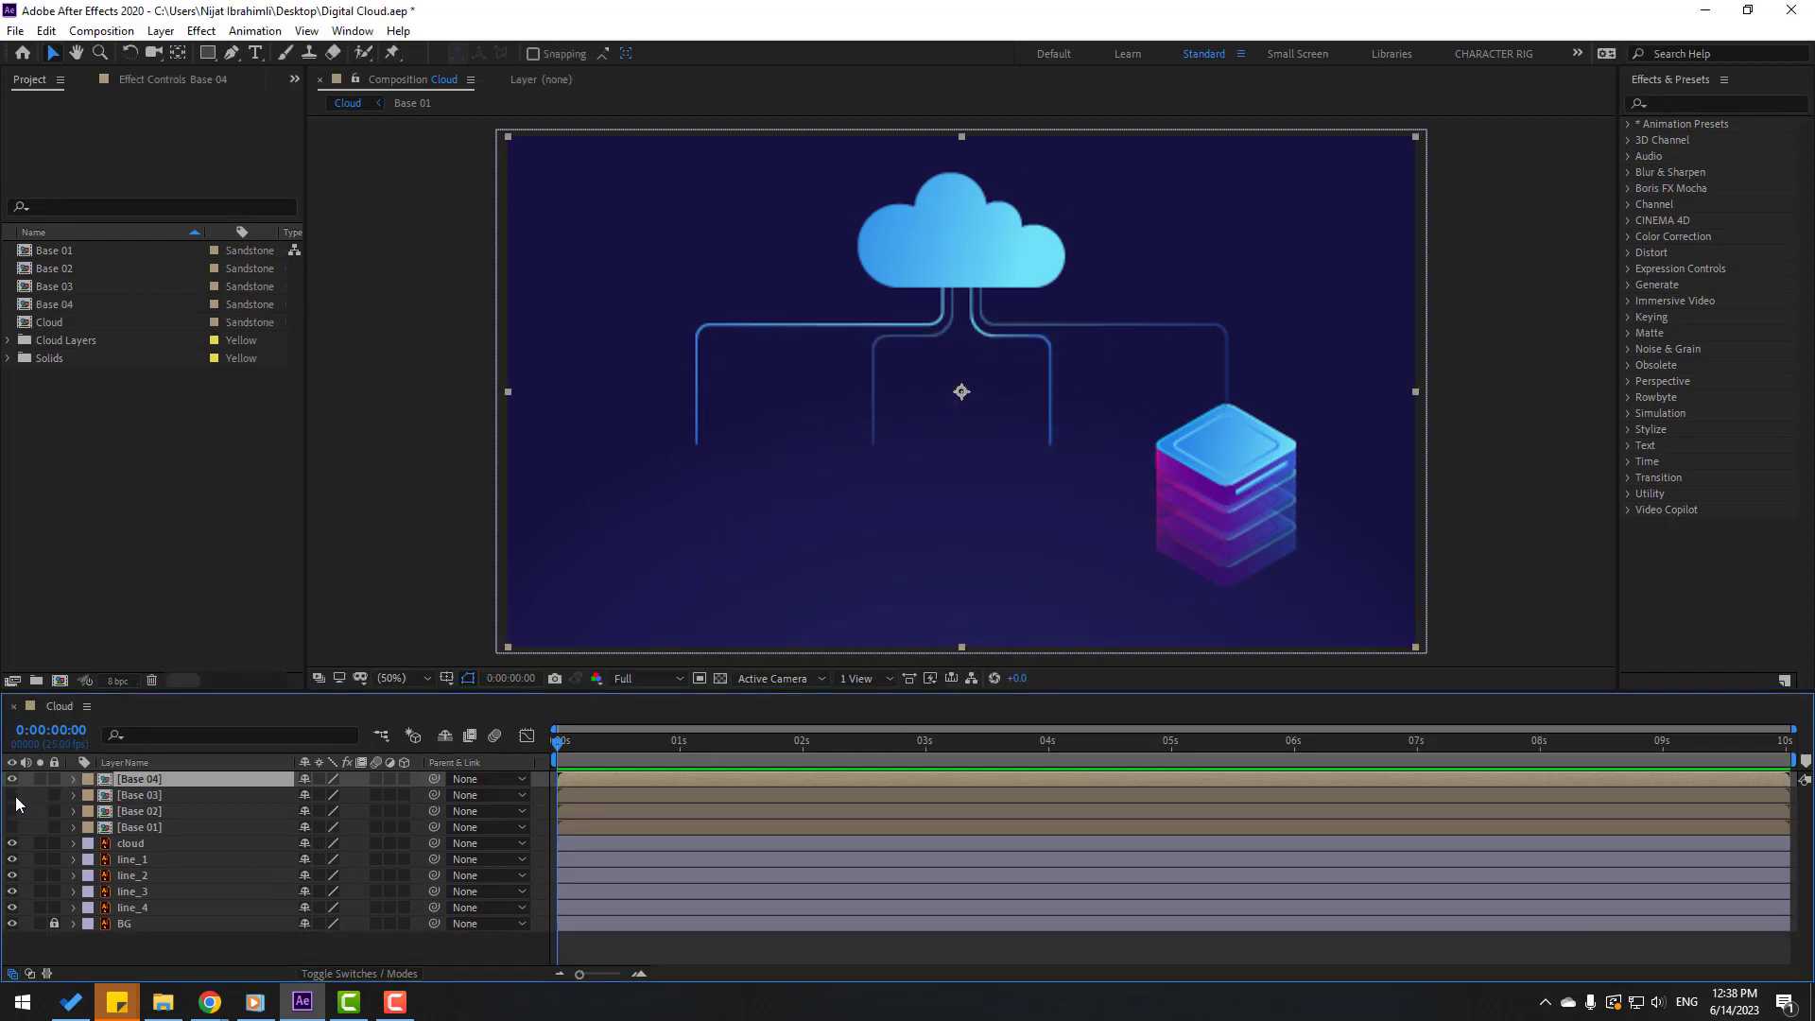
pyautogui.click(270, 941)
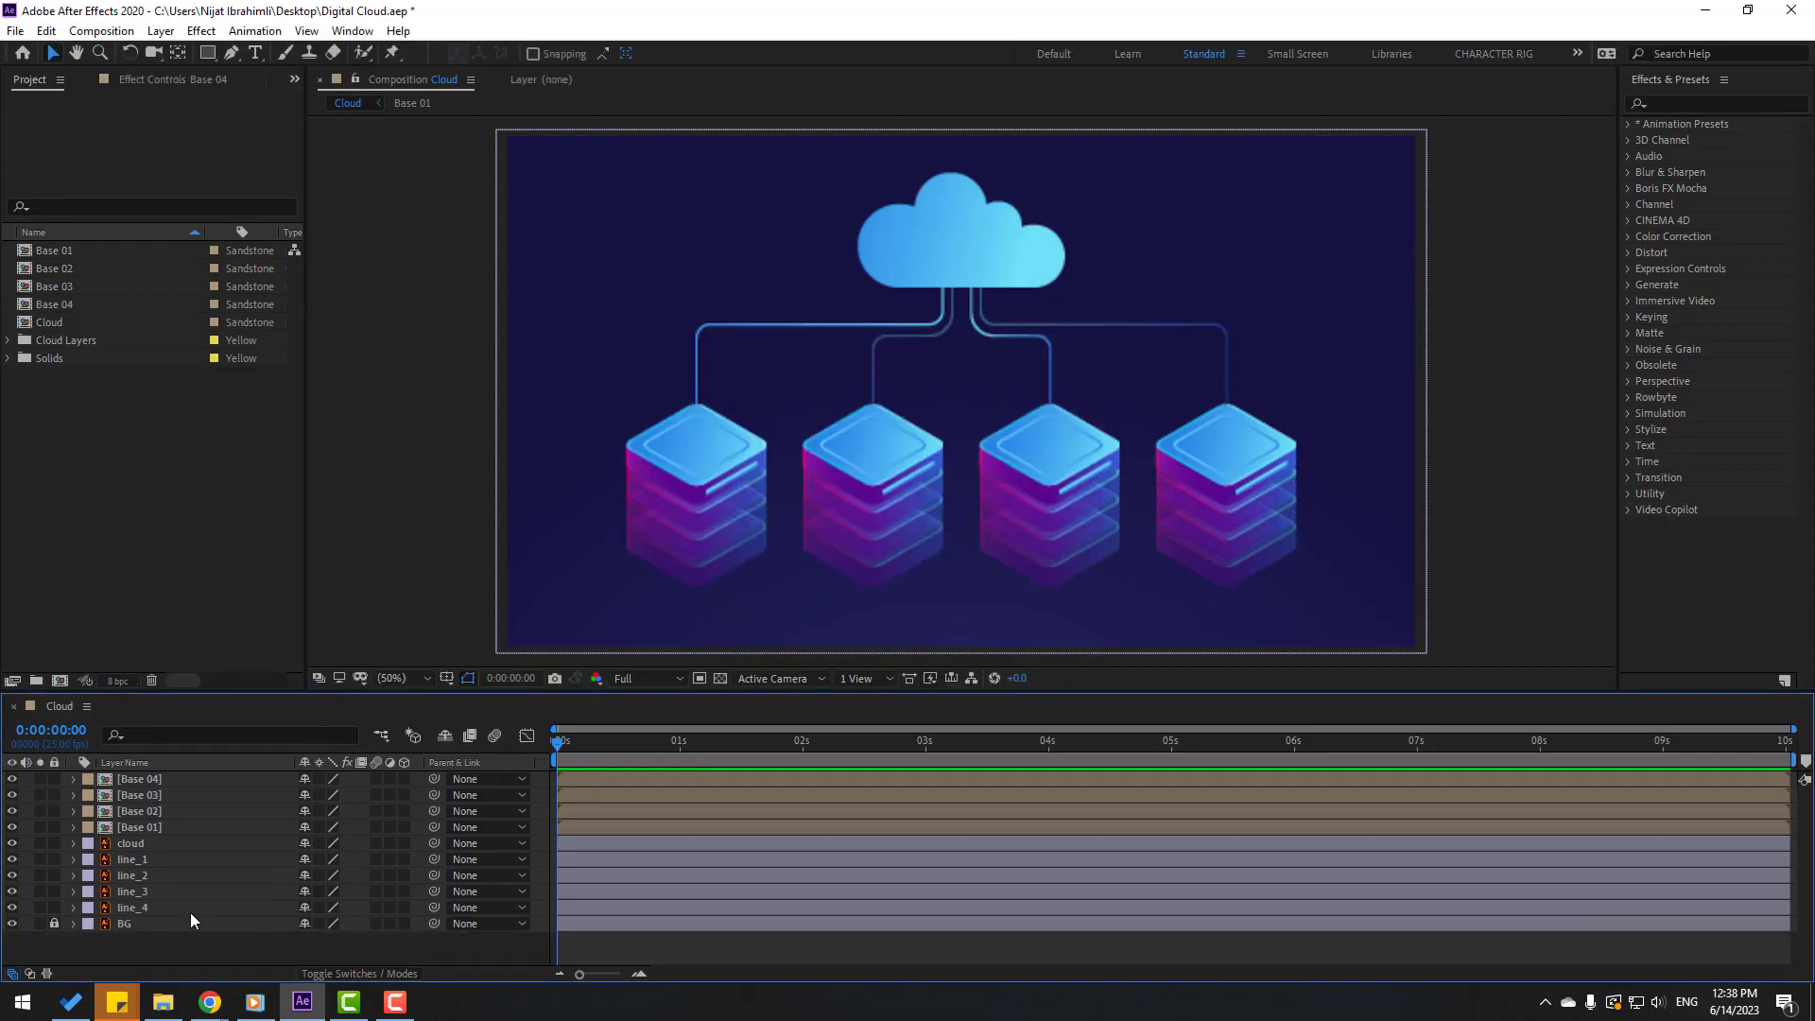
# Step: Add Position keyframes at the start of the timeline to all four Base layers
pyautogui.click(149, 826)
pyautogui.keyDown('shift'); pyautogui.click(161, 806); pyautogui.keyUp('shift')
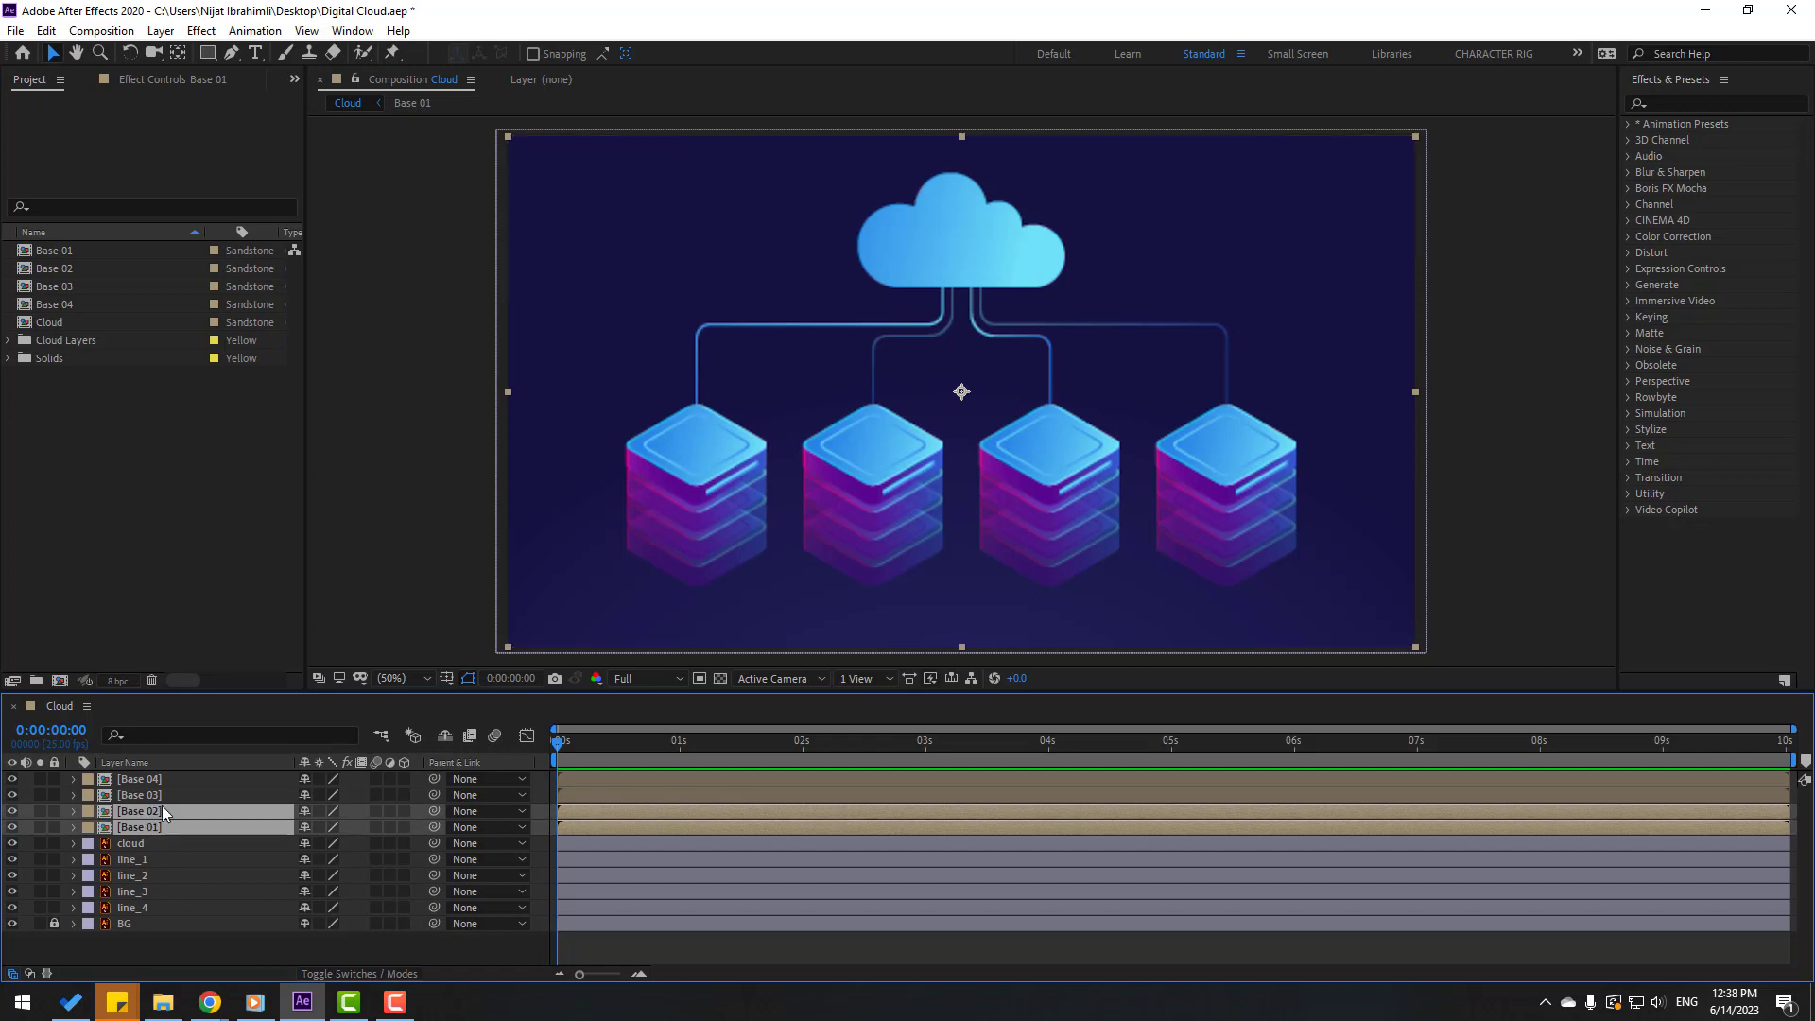
pyautogui.keyDown('shift'); pyautogui.click(157, 798); pyautogui.keyUp('shift')
pyautogui.keyDown('shift'); pyautogui.click(162, 778); pyautogui.keyUp('shift')
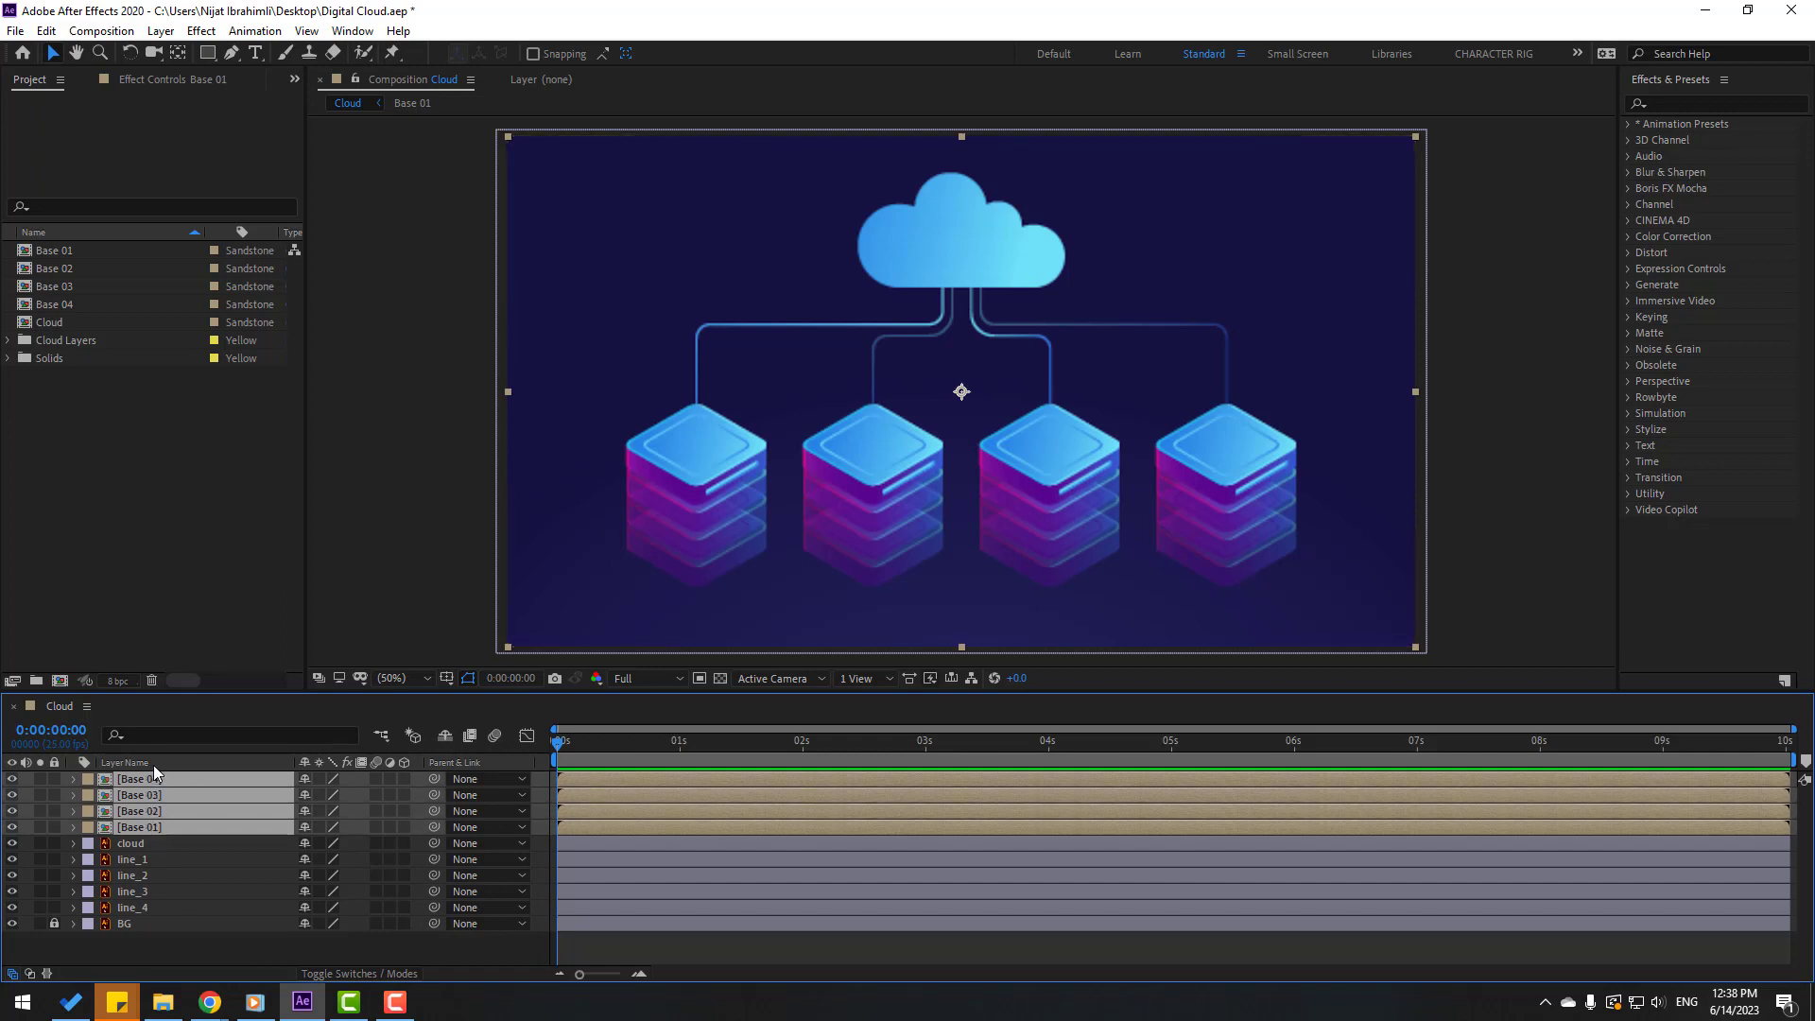
pyautogui.press('p')
pyautogui.click(122, 795)
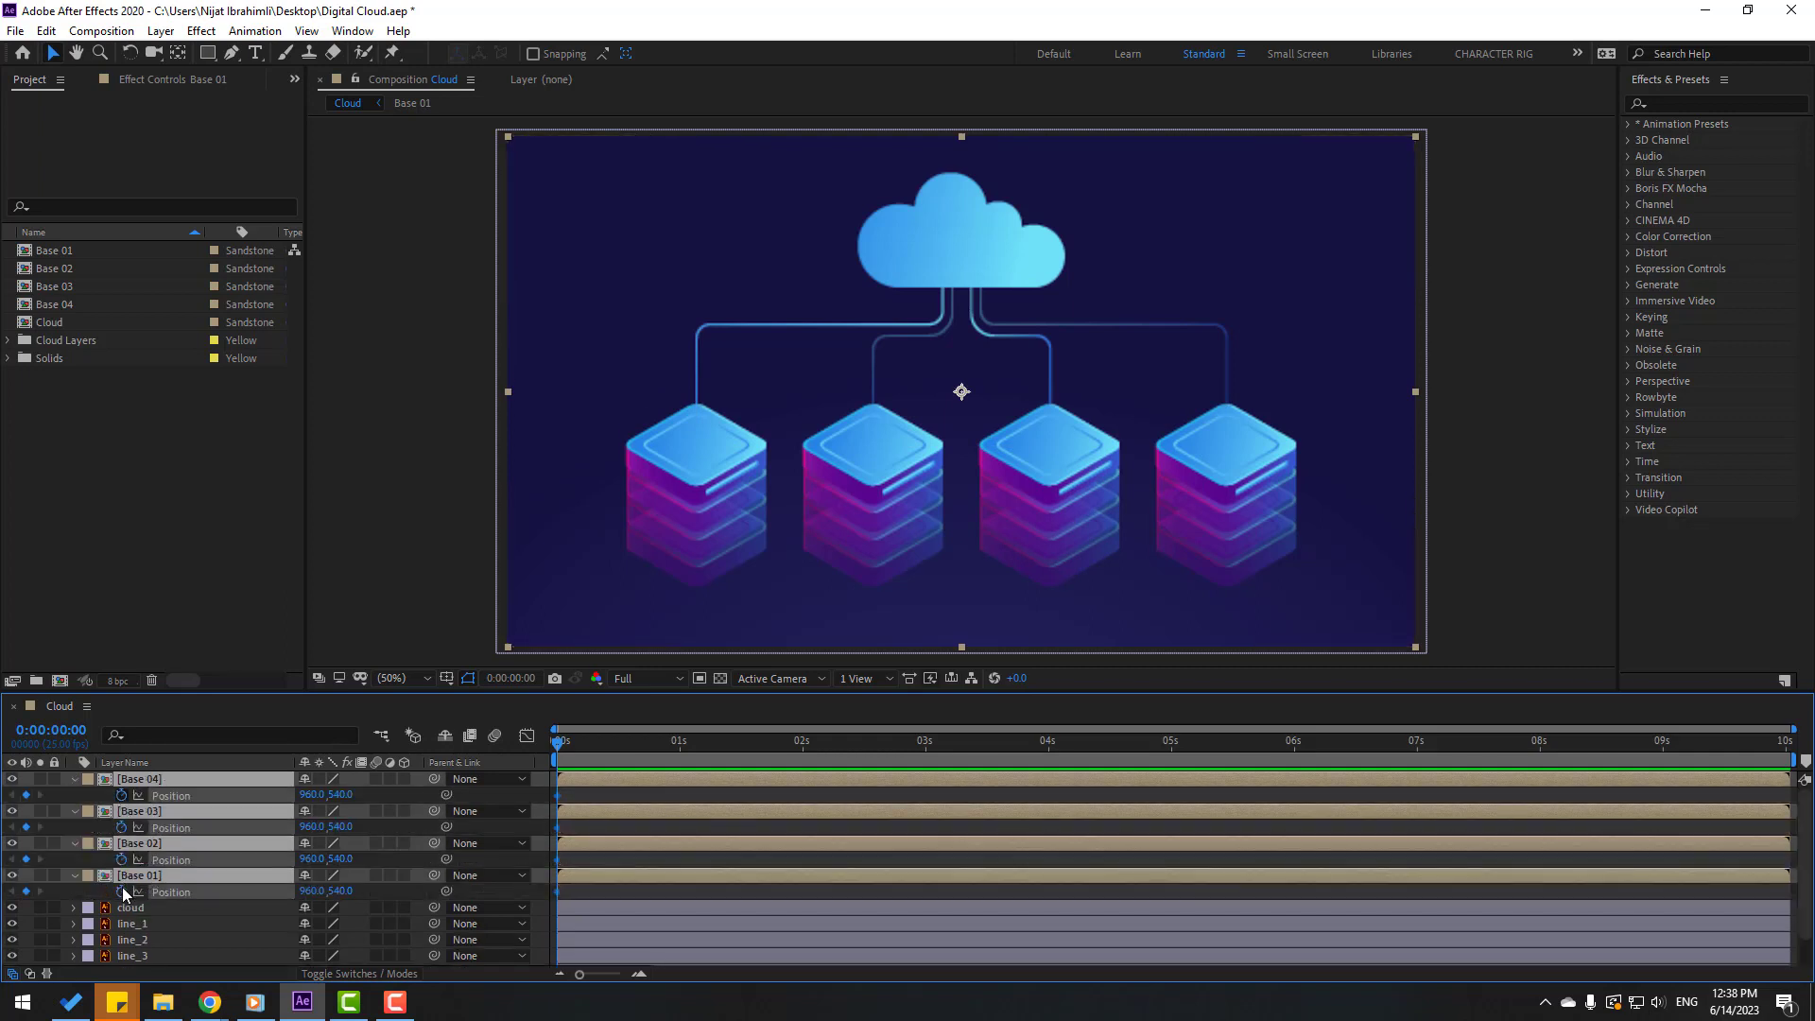
pyautogui.click(590, 828)
# Step: Set the starting vertical positions to 575 for Base 02, 594 for Base 04, 520 for Base 01 and 495 for Base 03
pyautogui.click(282, 845)
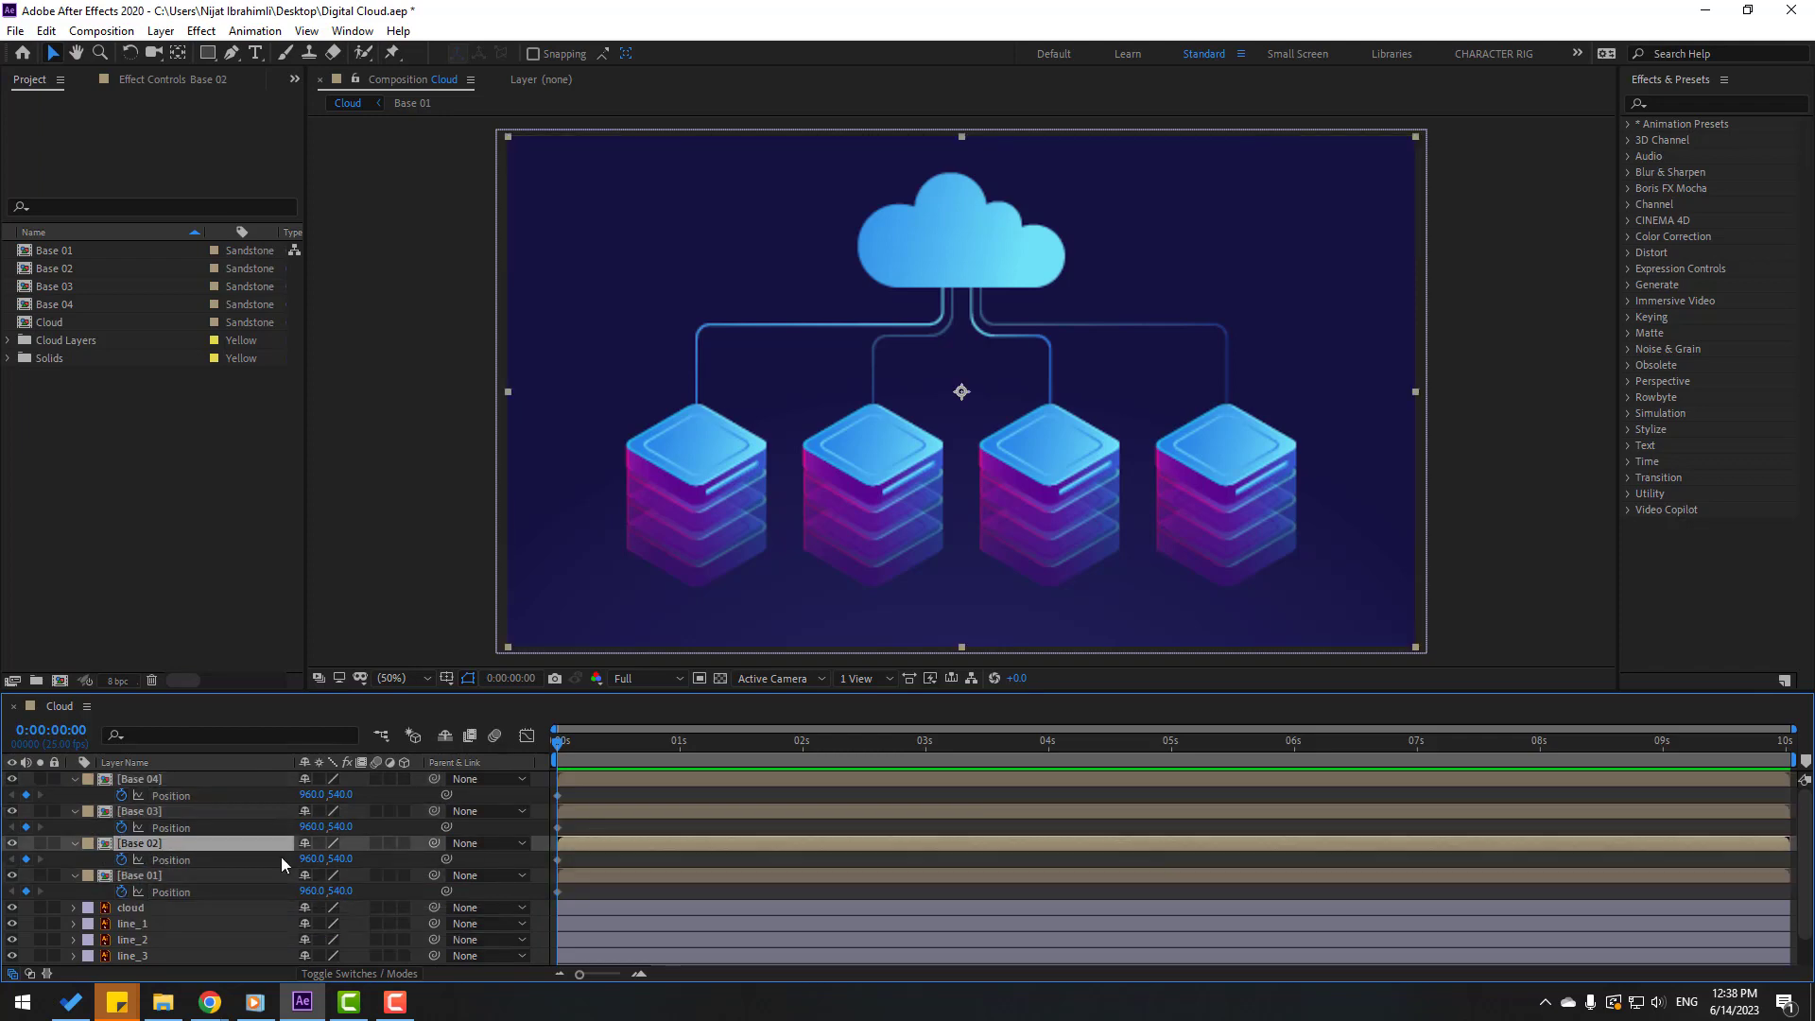
pyautogui.moveTo(341, 859); pyautogui.dragTo(372, 868)
pyautogui.click(142, 781)
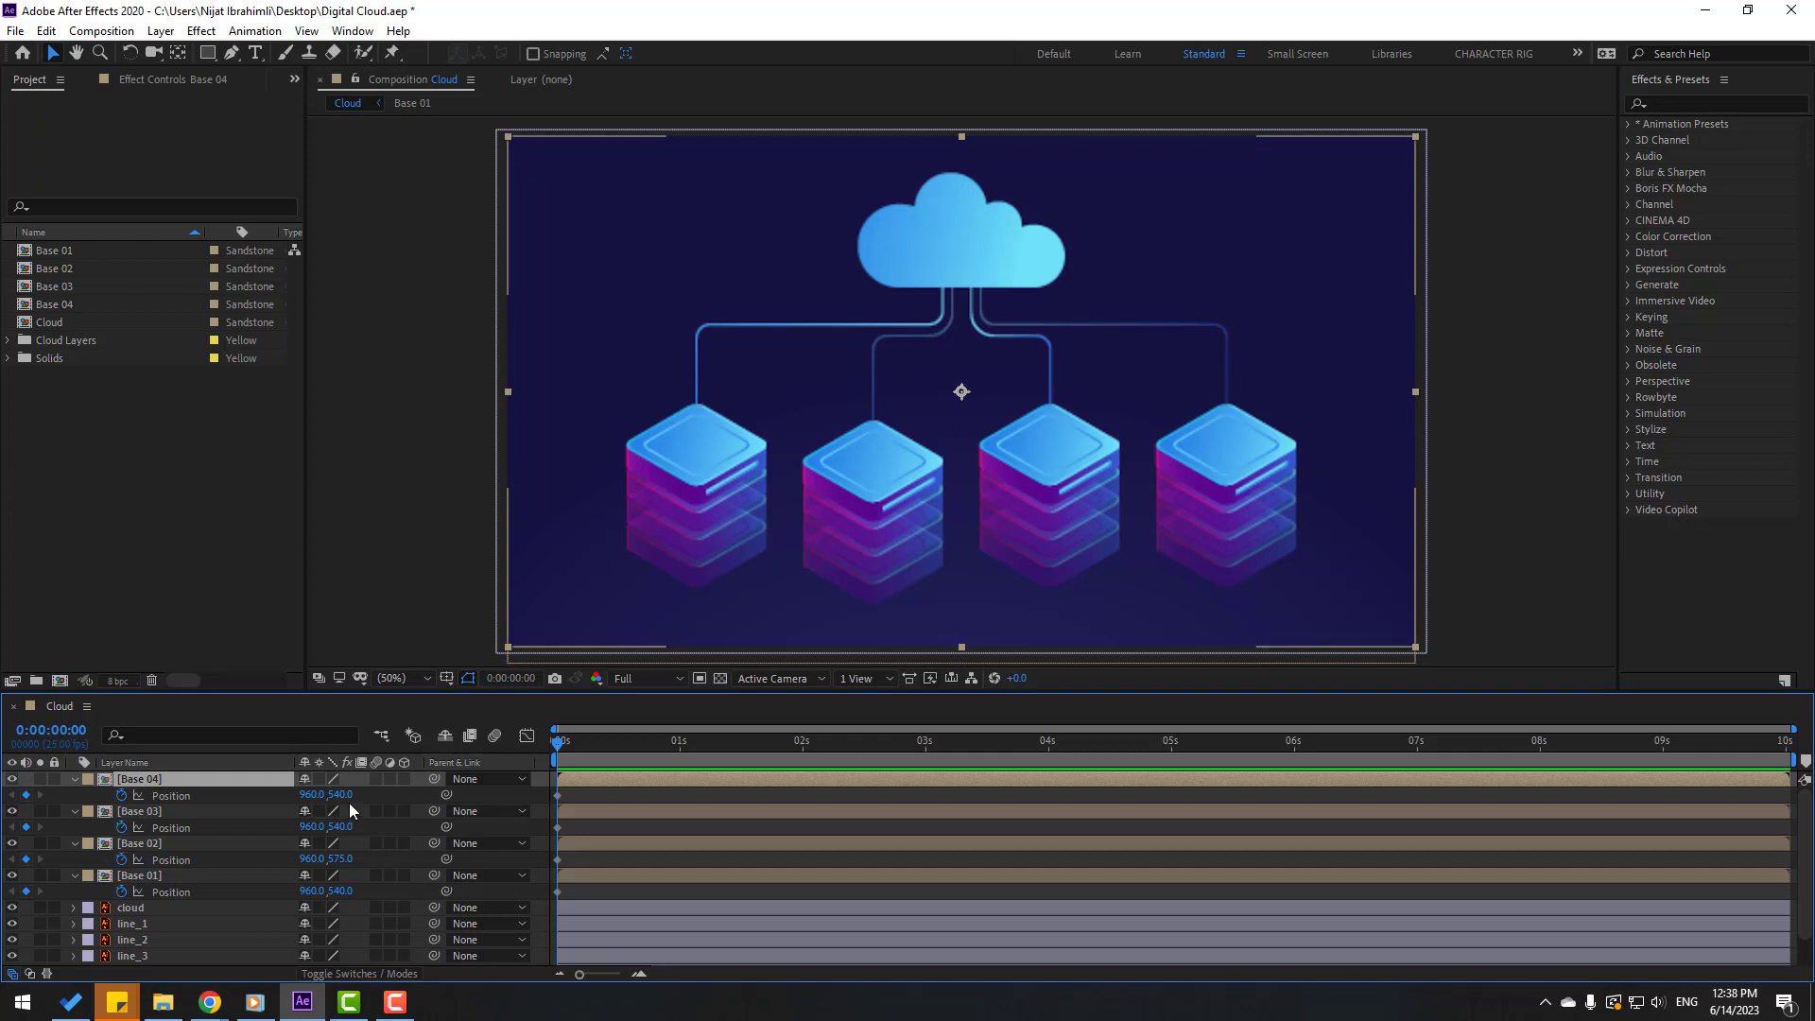
pyautogui.moveTo(340, 795); pyautogui.dragTo(399, 795)
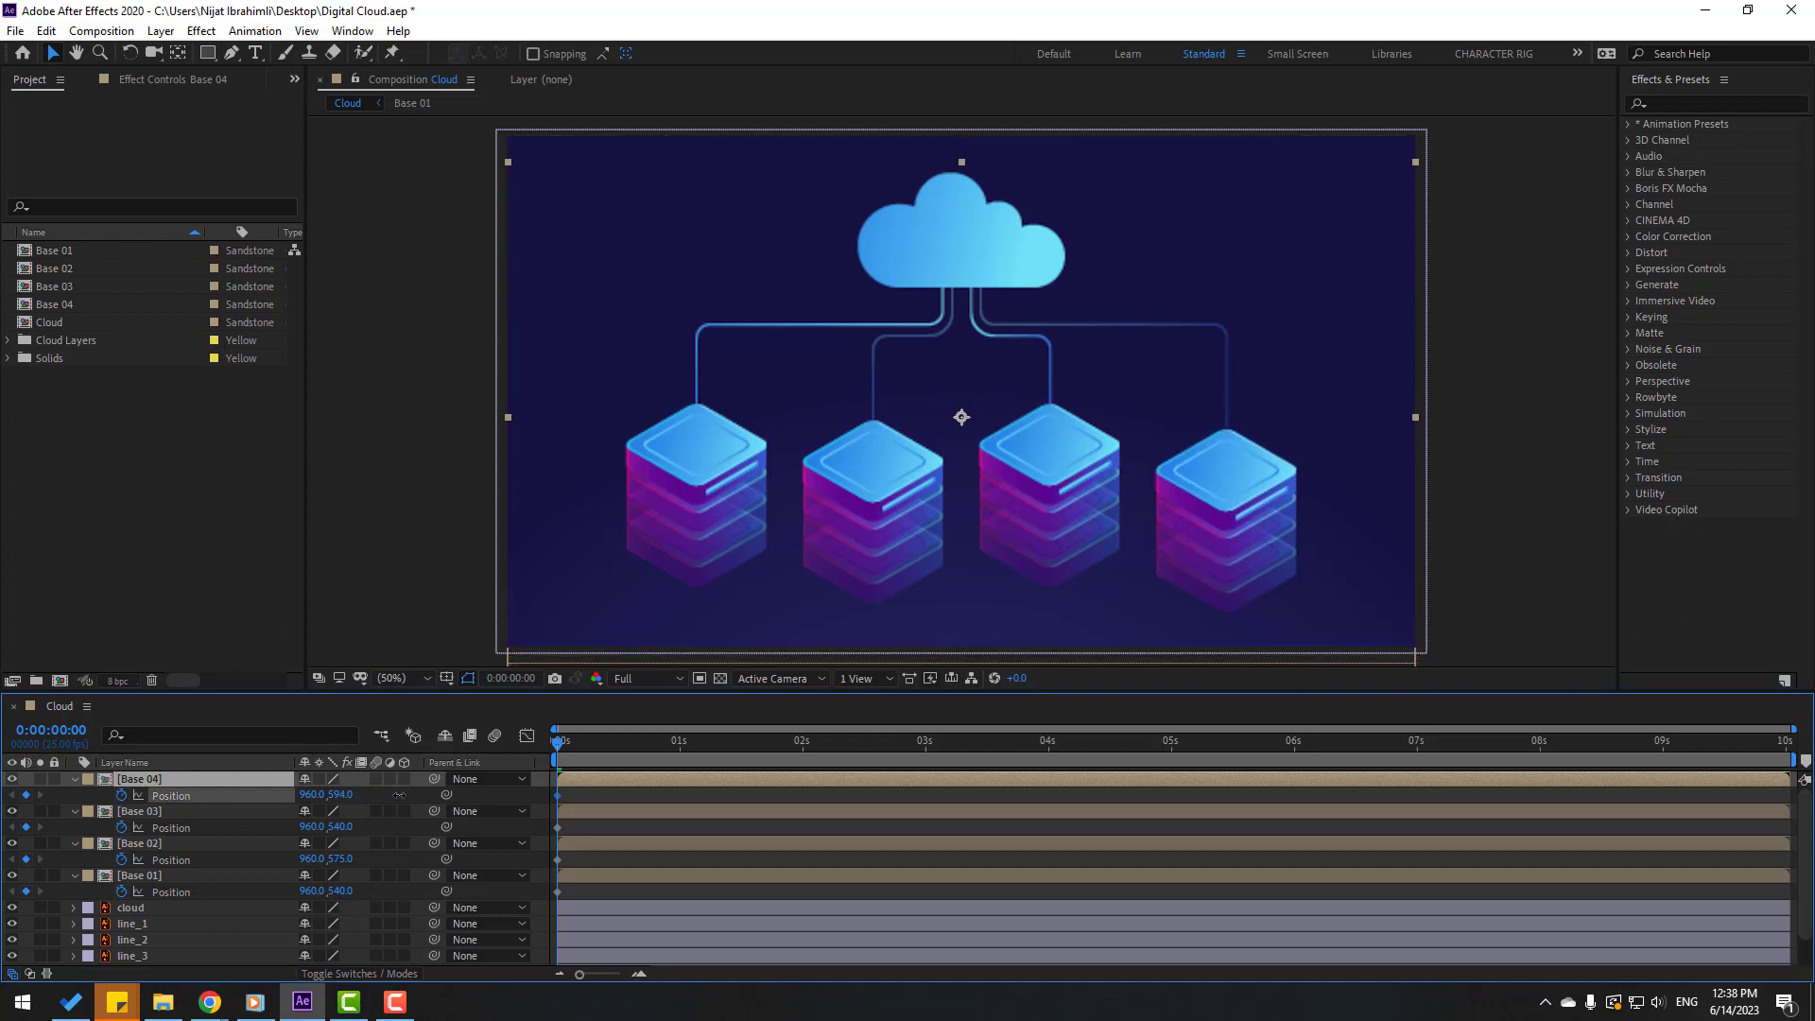
pyautogui.click(150, 876)
pyautogui.moveTo(340, 891); pyautogui.dragTo(321, 890)
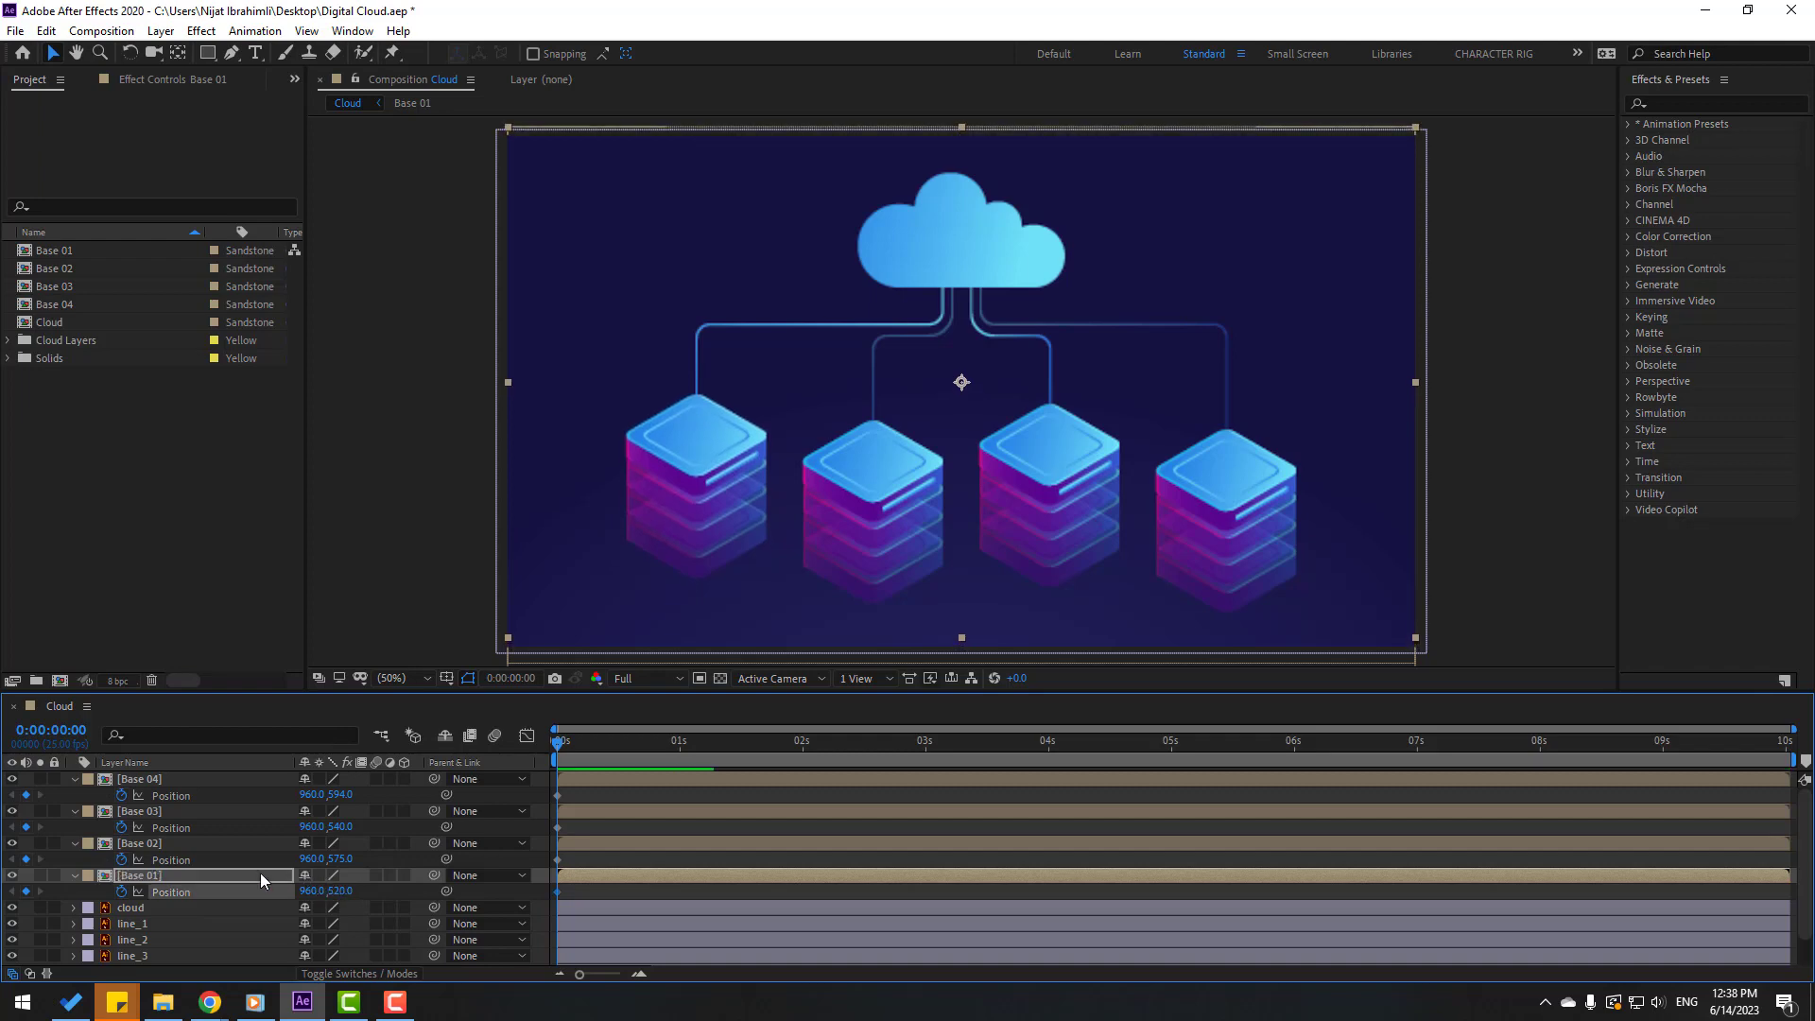
pyautogui.click(156, 813)
pyautogui.moveTo(338, 826); pyautogui.dragTo(296, 826)
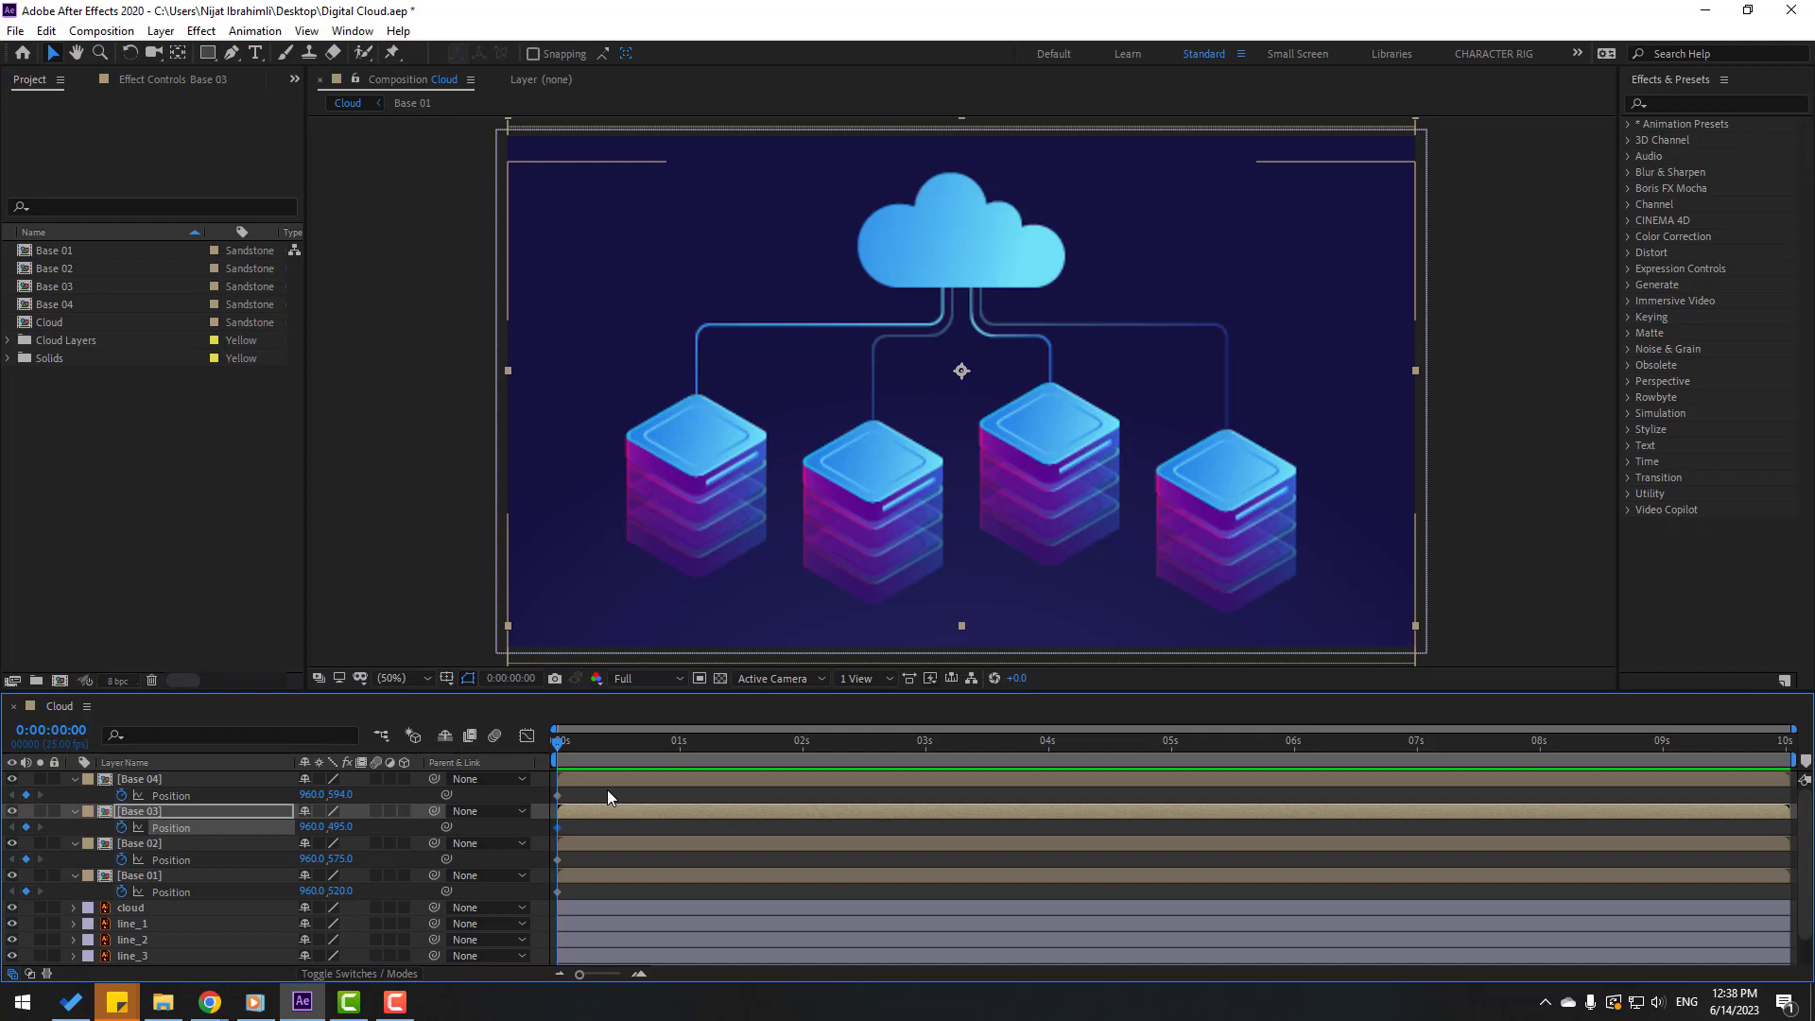
# Step: At 0:00:00:10, set the vertical positions to 570 for Base 01, 522 for Base 02, 562 for Base 03 and 532 for Base 04
pyautogui.click(518, 679)
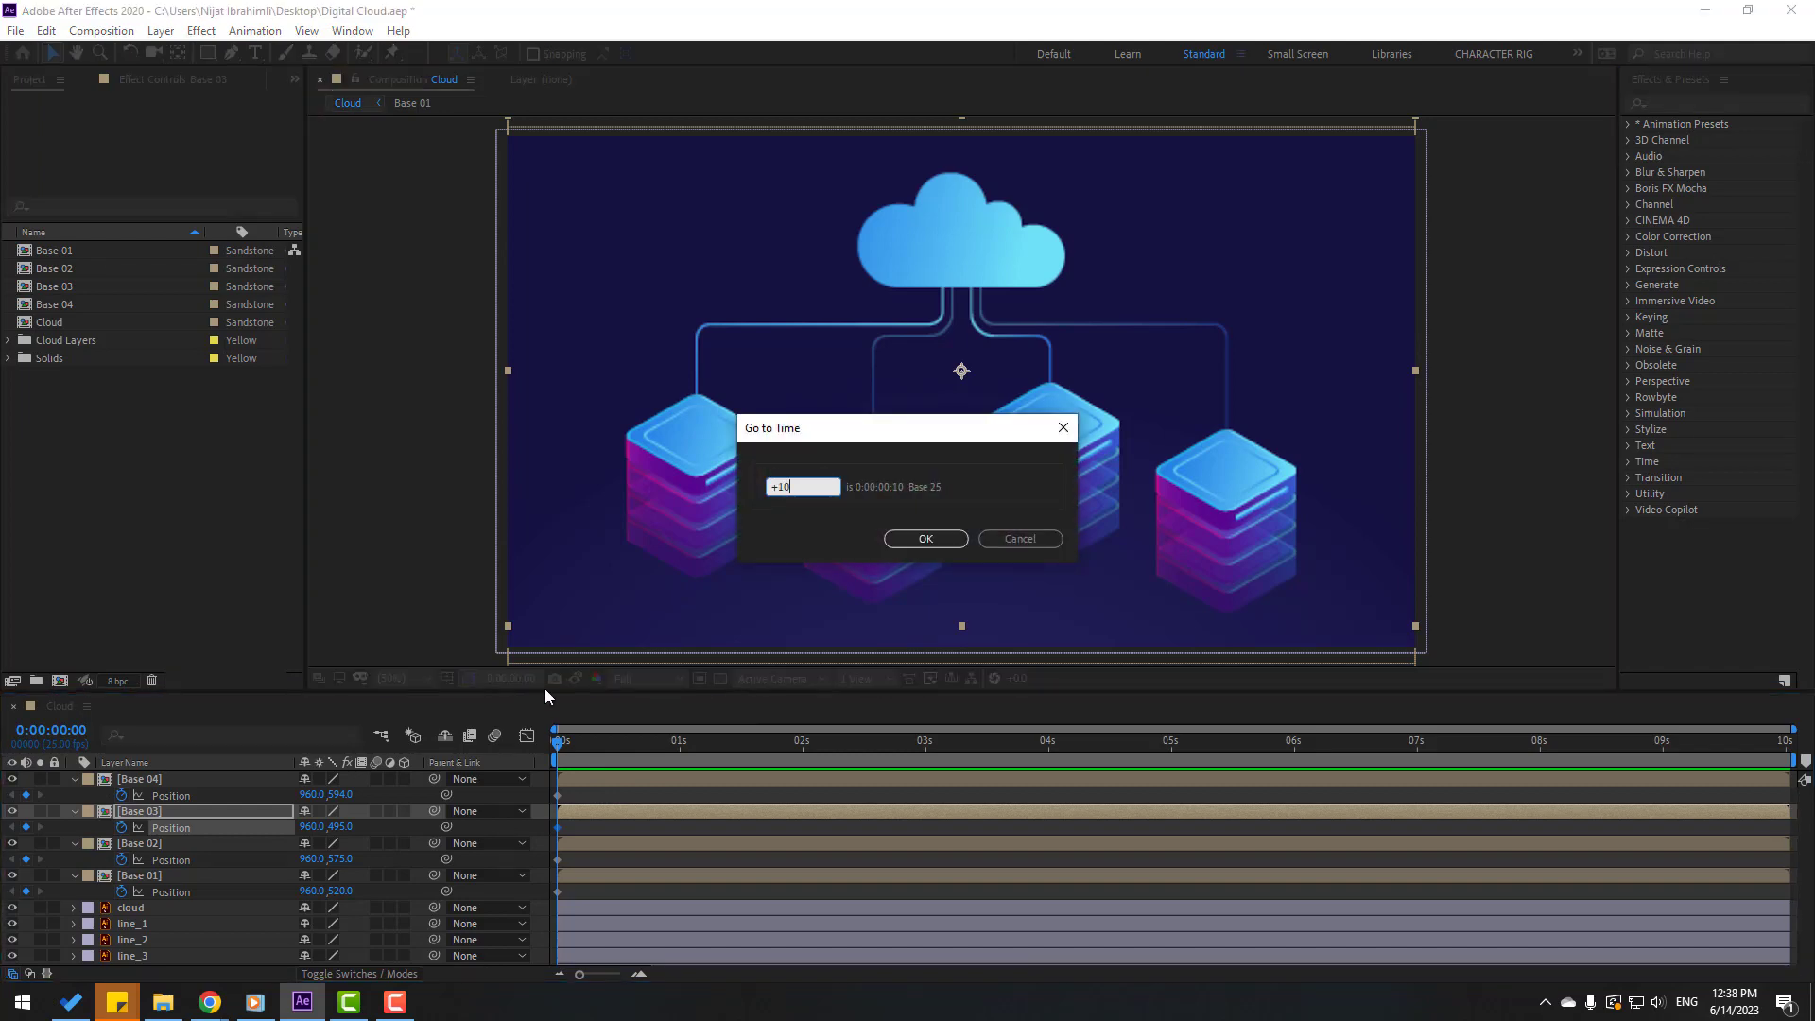
pyautogui.click(925, 539)
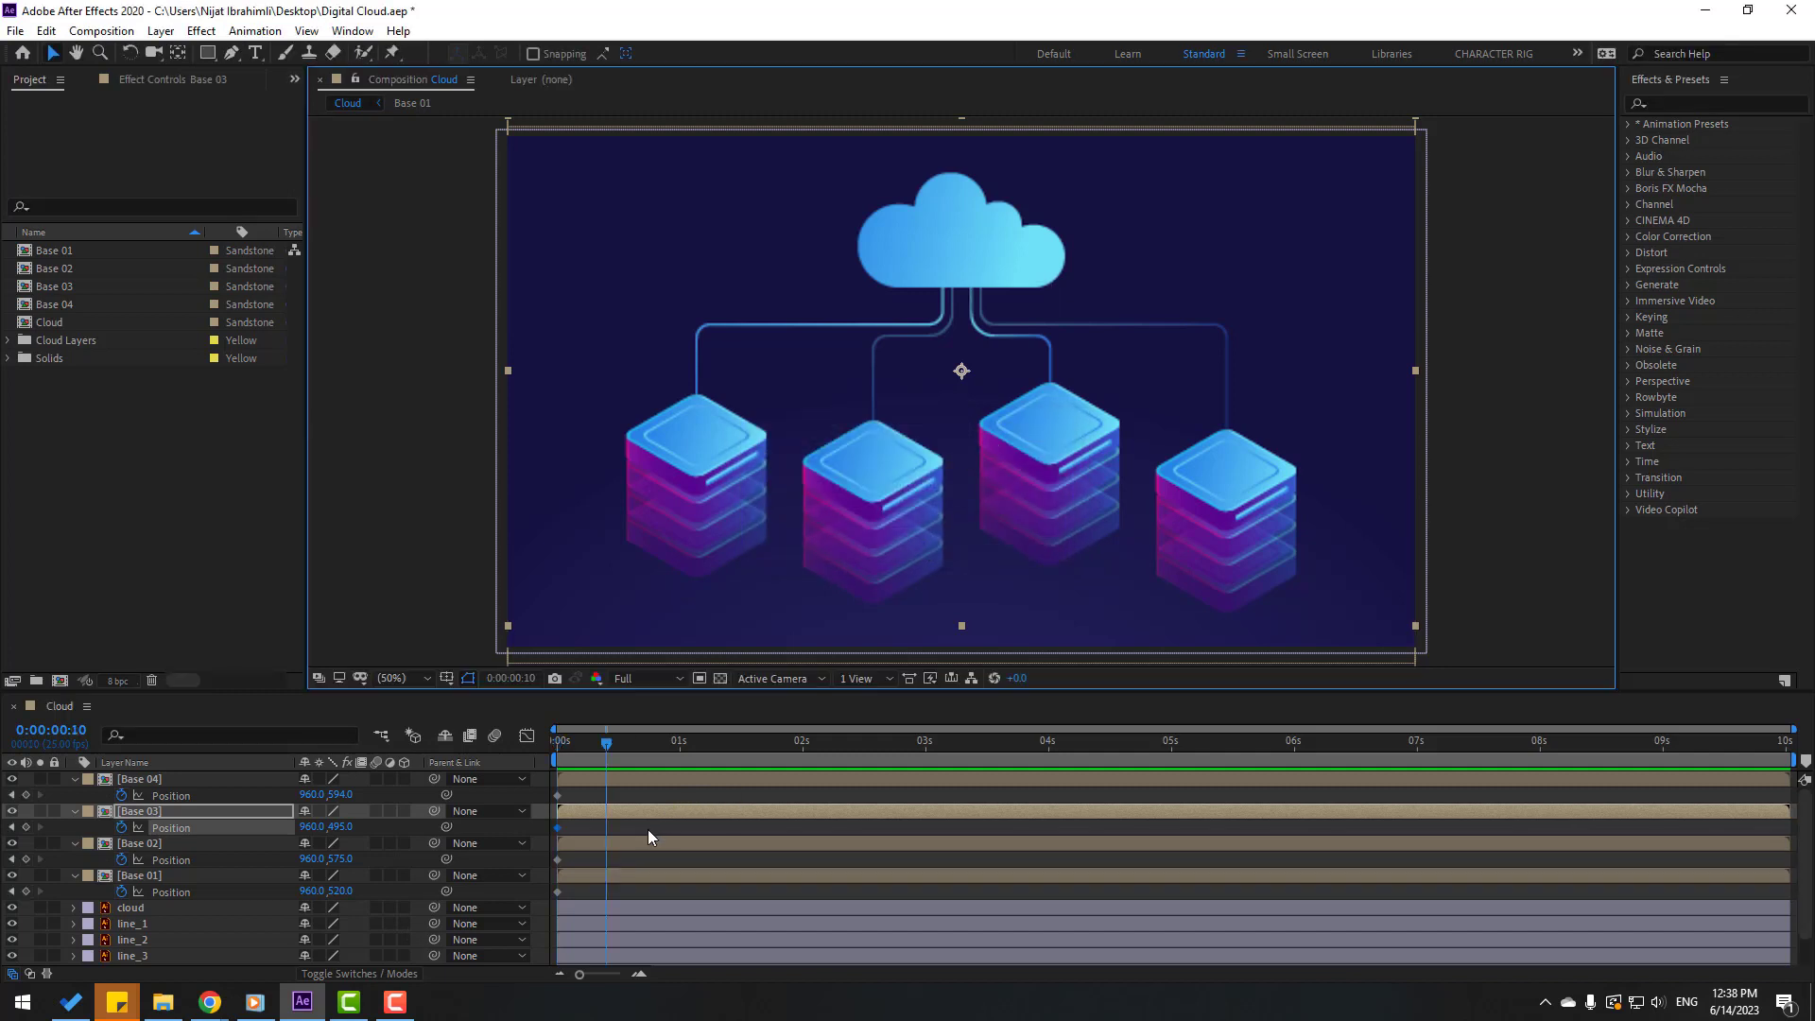
pyautogui.click(649, 830)
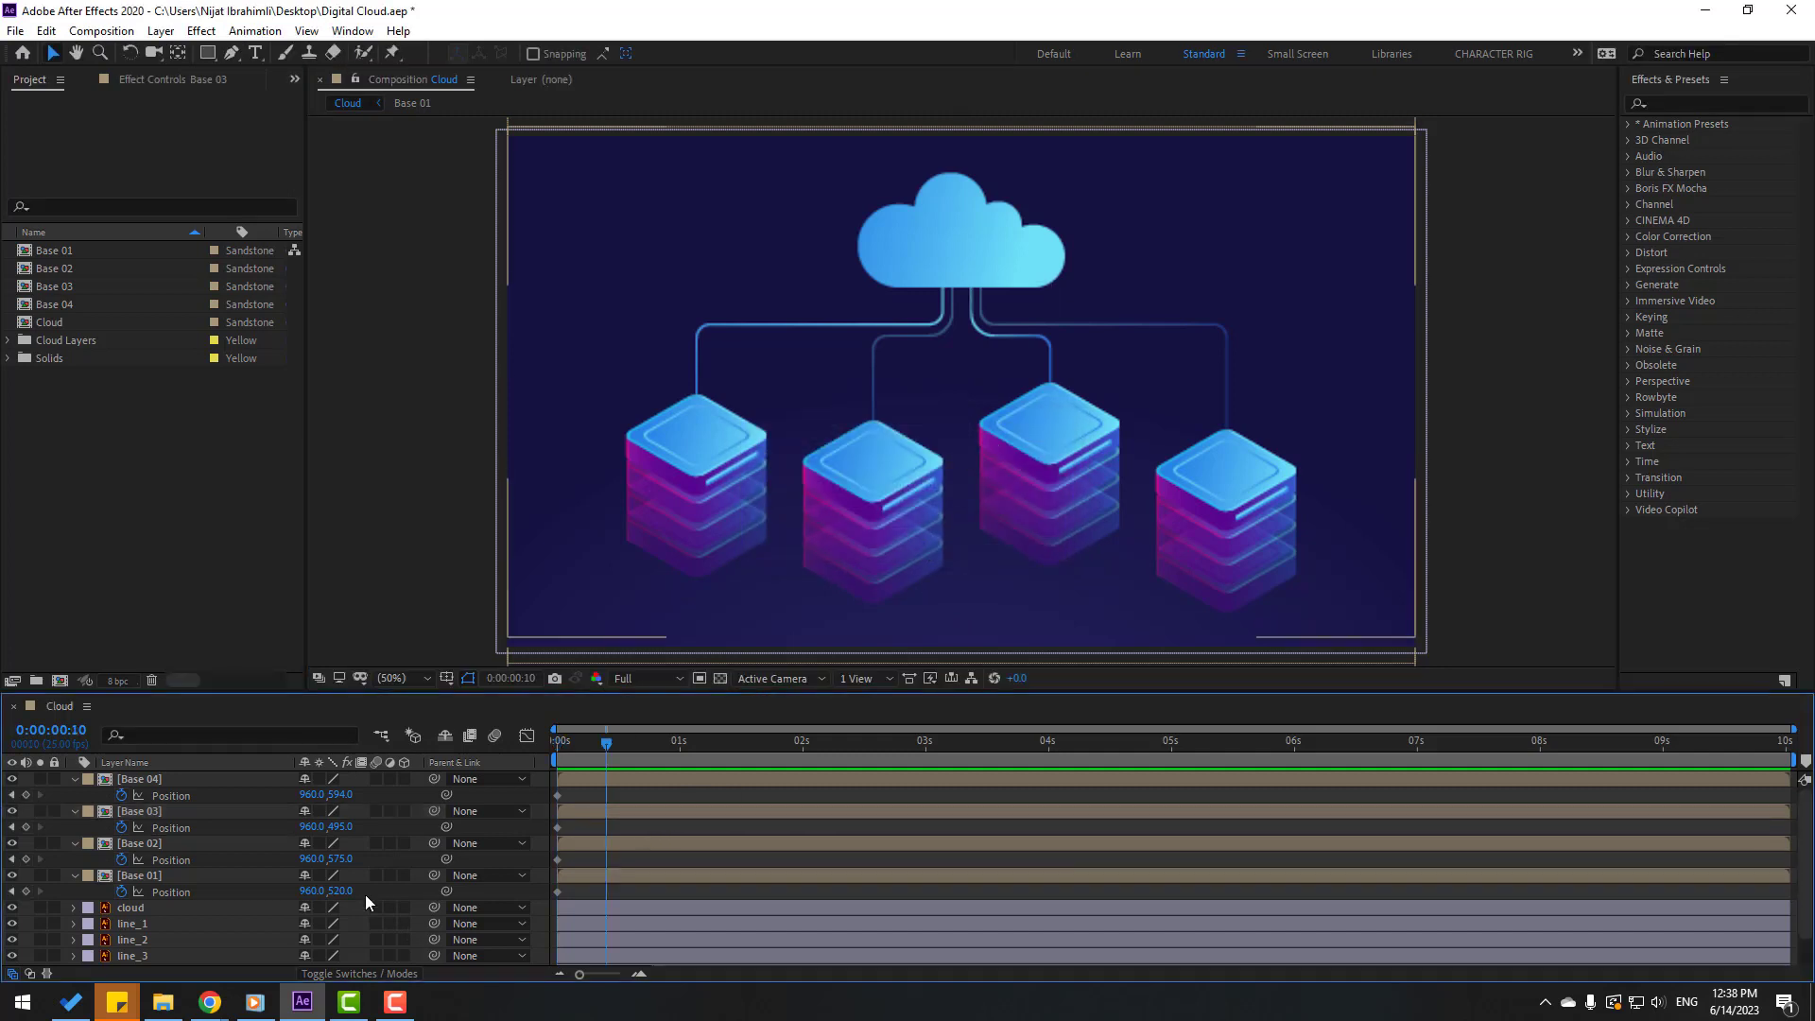
pyautogui.click(151, 878)
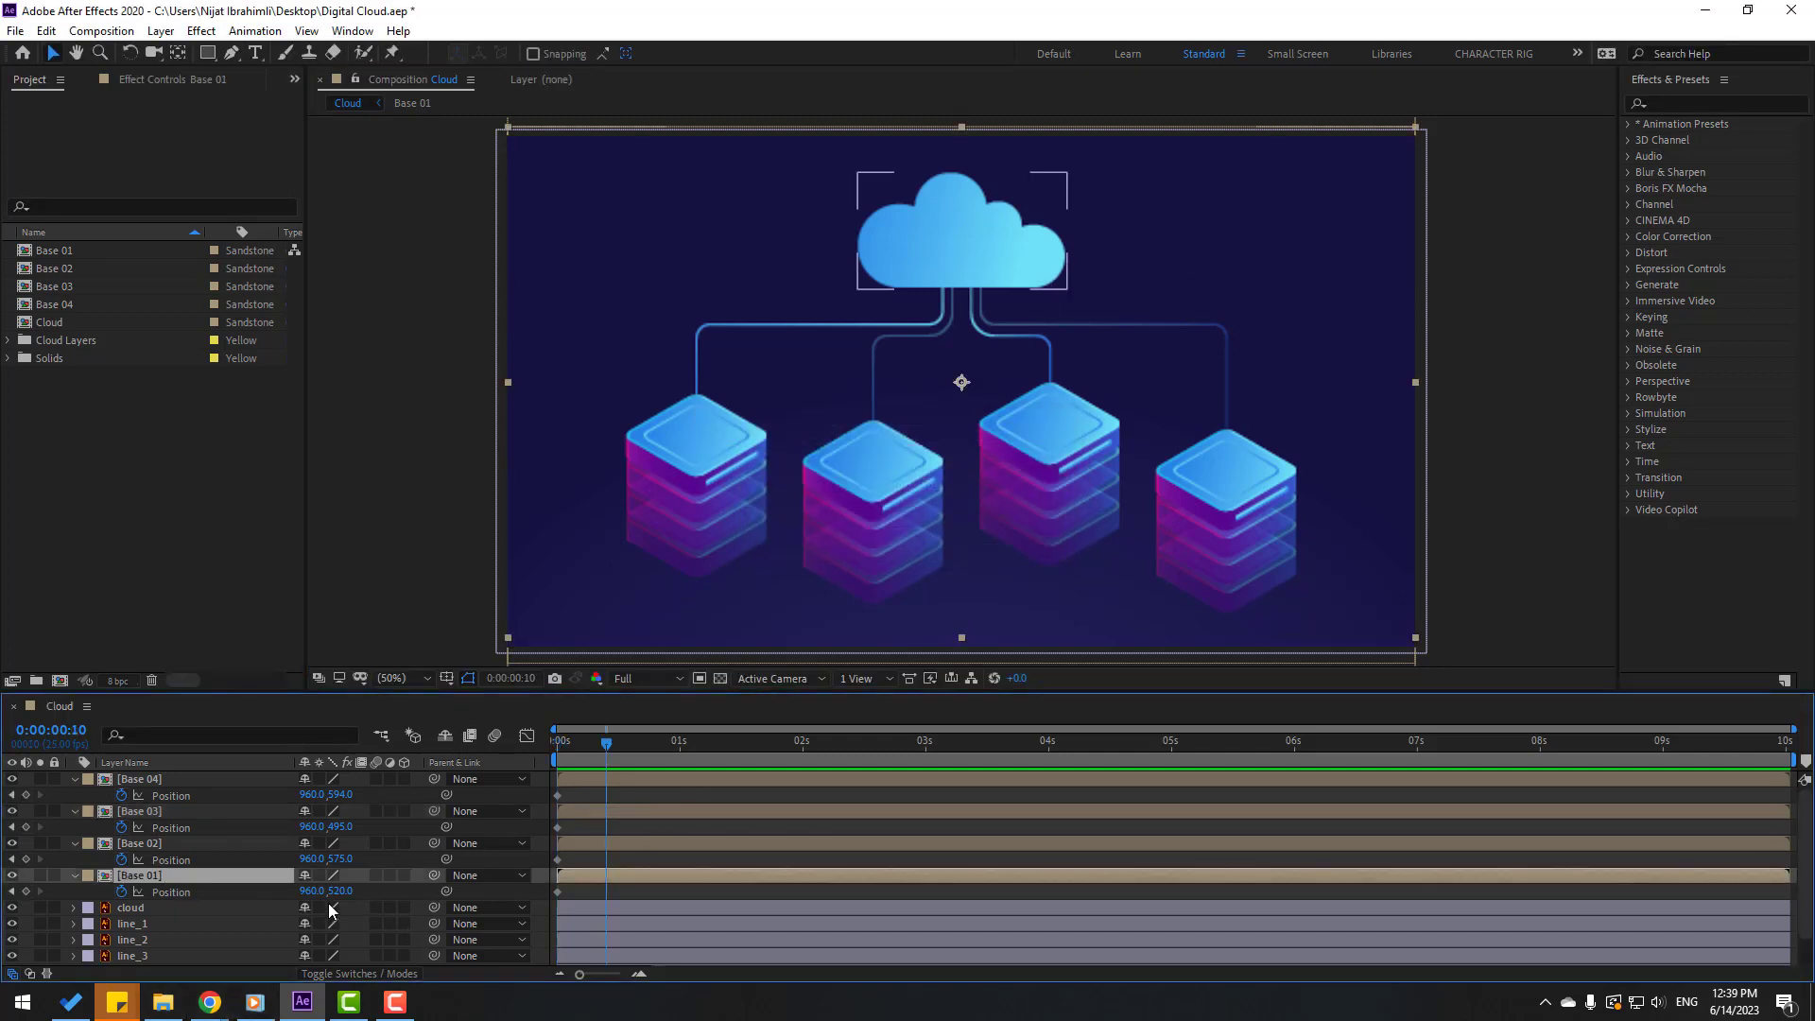
pyautogui.moveTo(336, 896); pyautogui.dragTo(280, 795)
pyautogui.click(148, 844)
pyautogui.click(150, 814)
pyautogui.click(154, 781)
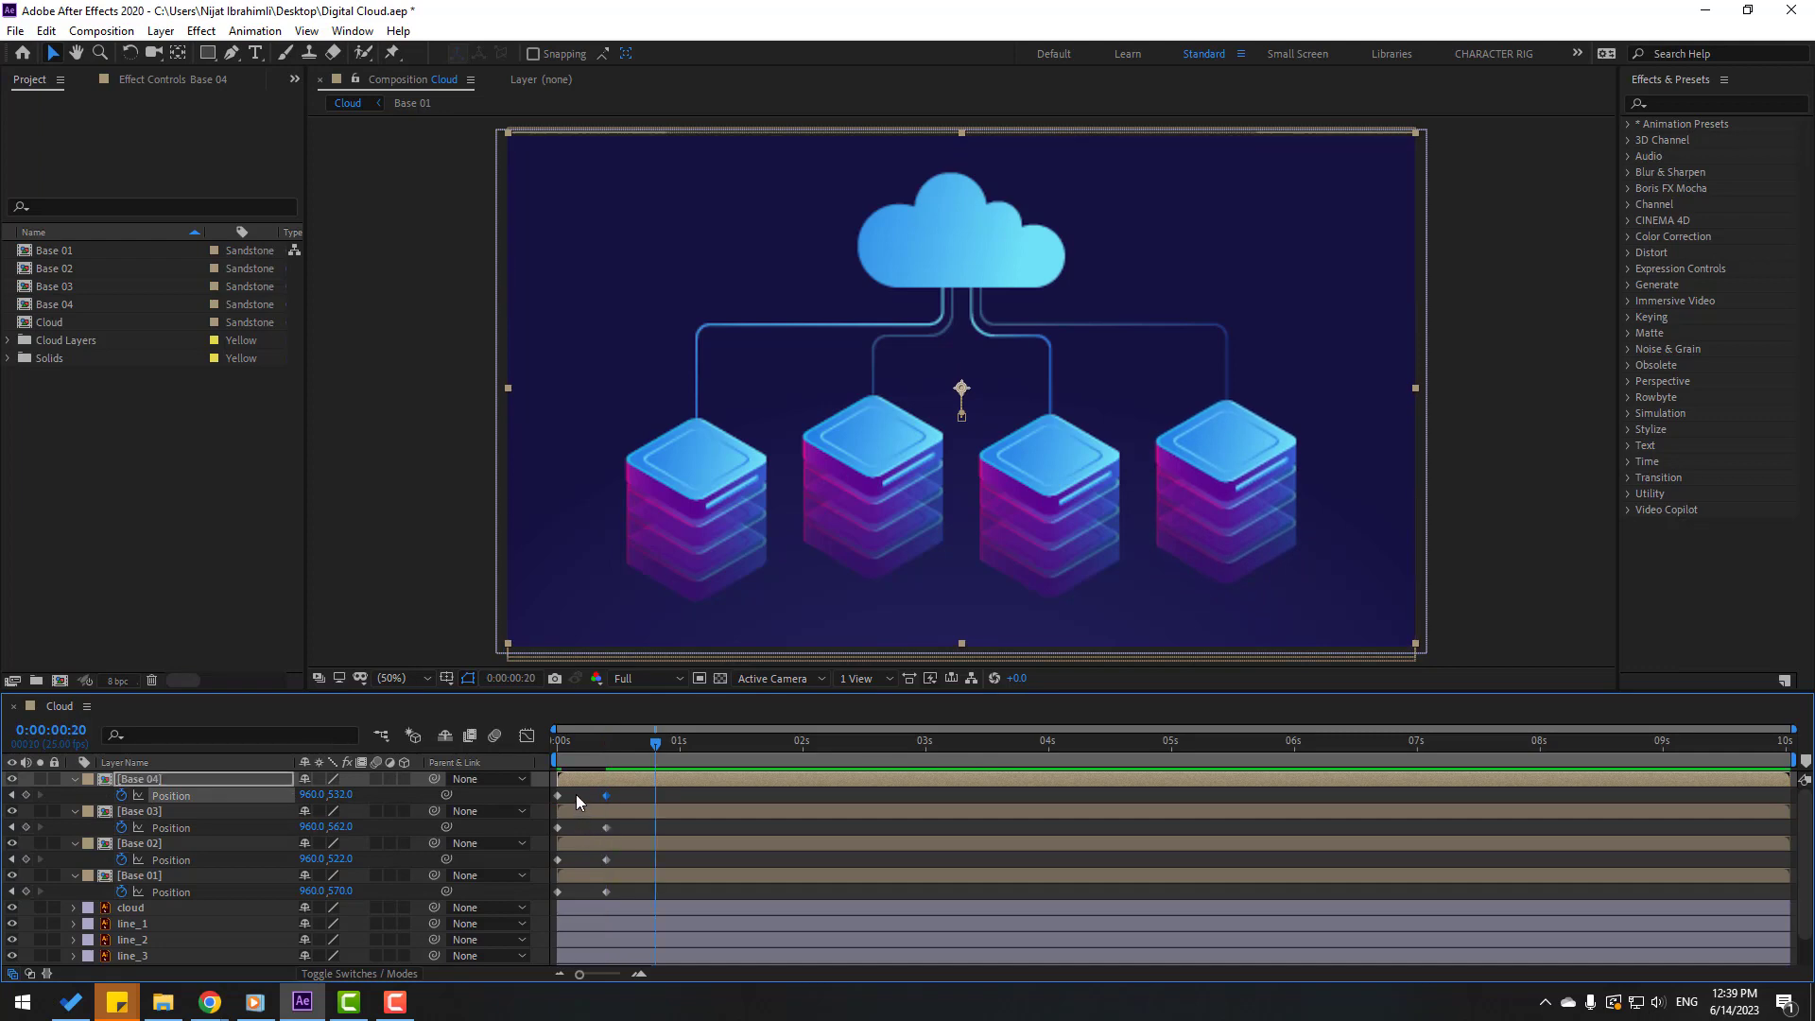
# Step: Copy the starting Position keyframe of Base 04, Base 03, Base 02 and Base 01 to 0:00:00:20 on each layer
pyautogui.moveTo(576, 795); pyautogui.dragTo(546, 884)
pyautogui.hotkey('ctrl', 'c')
pyautogui.hotkey('ctrl', 'v')
pyautogui.hotkey('ctrl', 'c')
pyautogui.hotkey('ctrl', 'v')
pyautogui.hotkey('ctrl', 'c')
pyautogui.hotkey('ctrl', 'v')
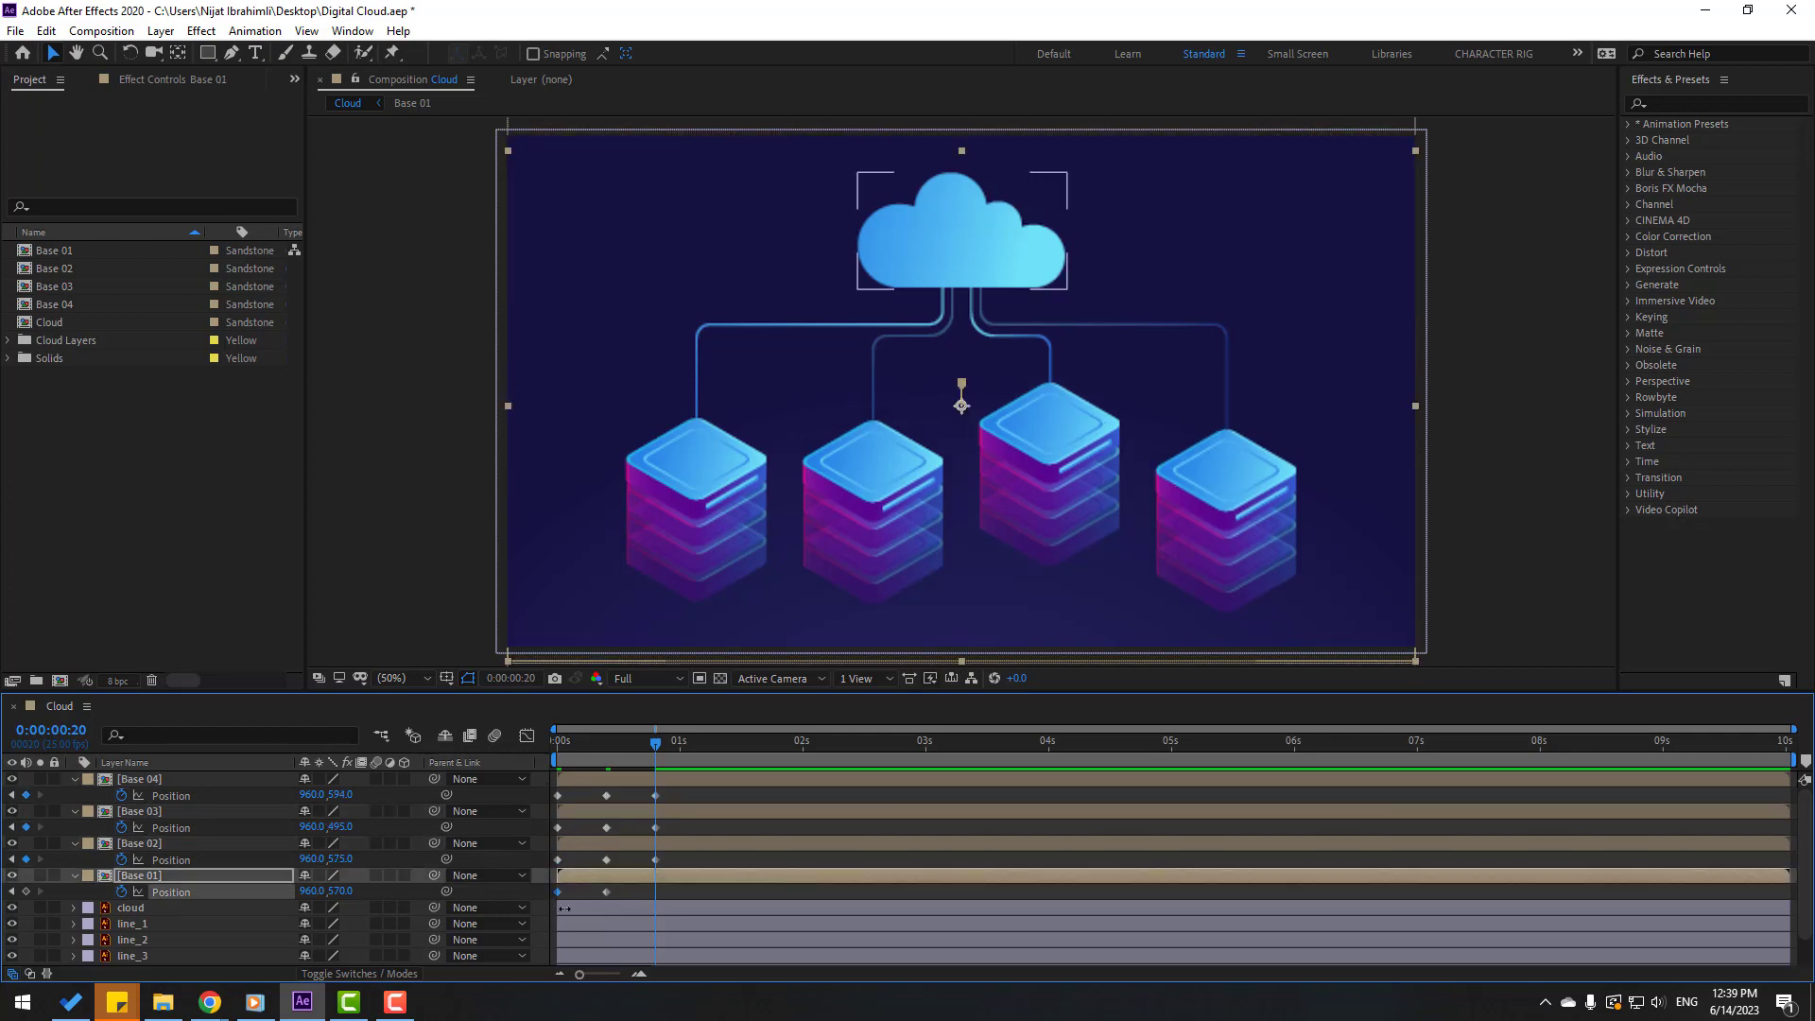
pyautogui.hotkey('ctrl', 'c')
pyautogui.hotkey('ctrl', 'v')
# Step: Apply Easy Ease to all Position keyframes of the four Base layers and preview the animation
pyautogui.moveTo(668, 798); pyautogui.dragTo(543, 908)
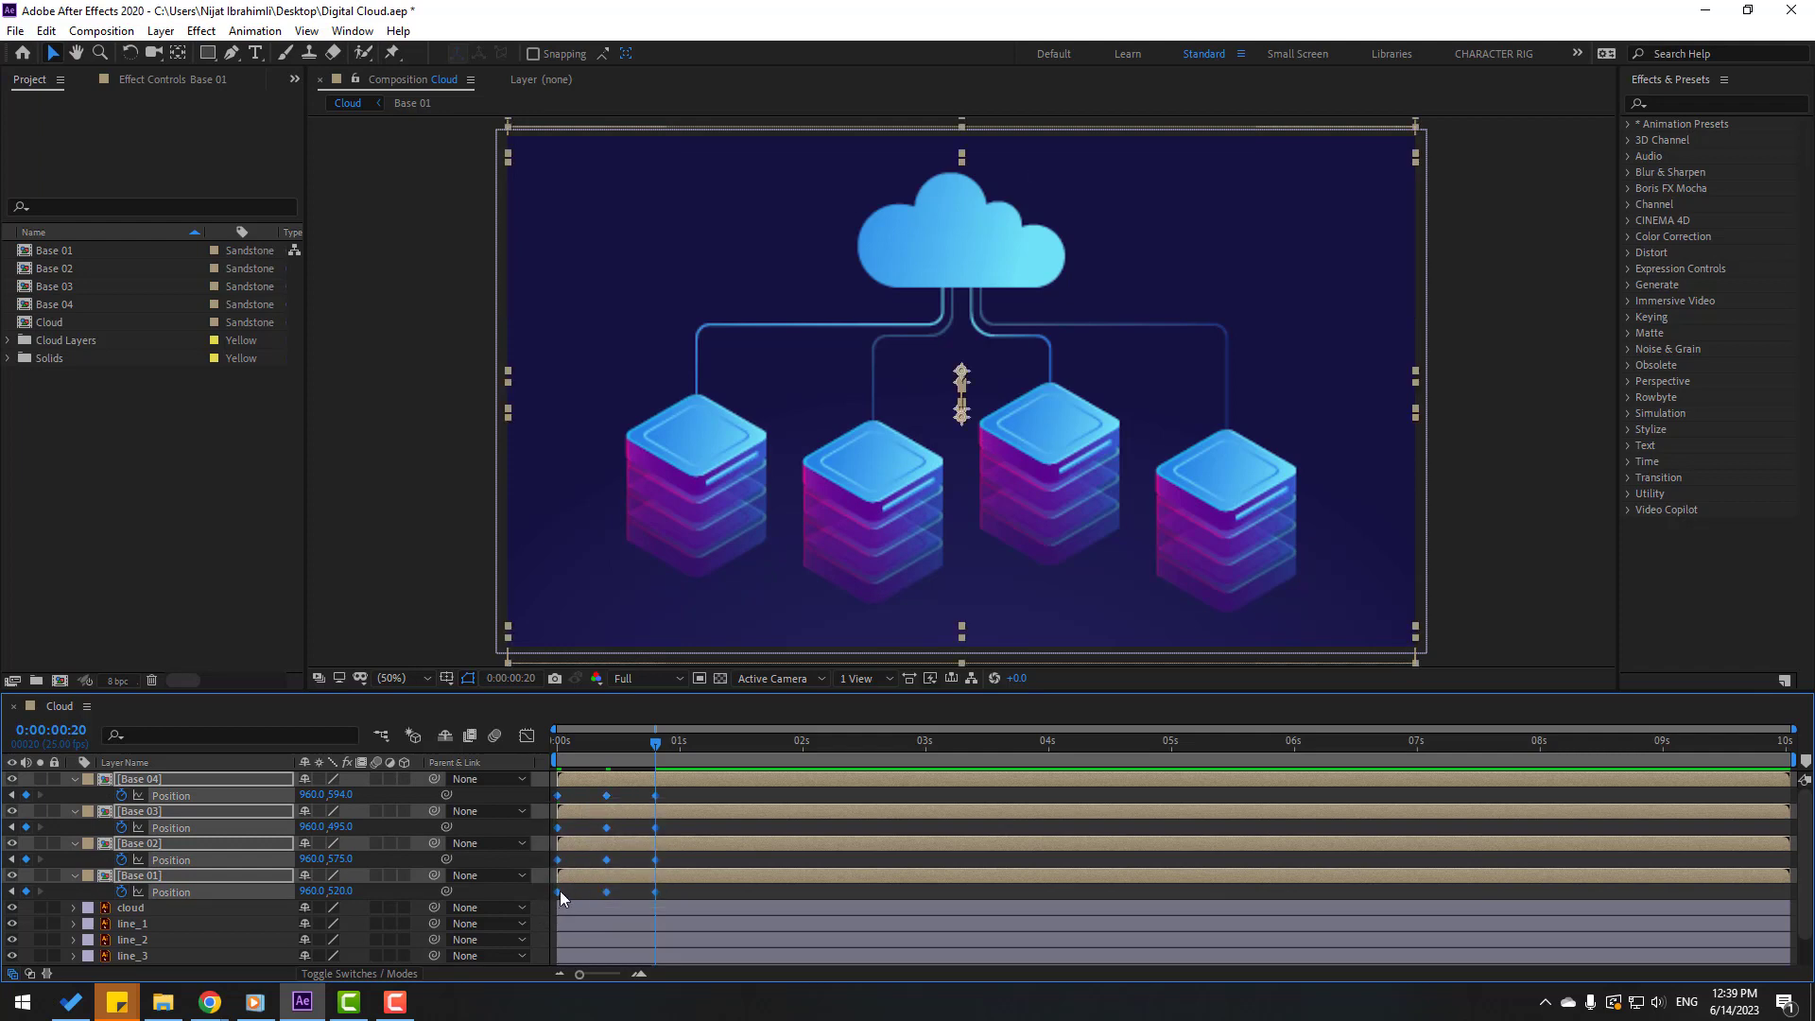
pyautogui.rightClick(558, 892)
pyautogui.moveTo(655, 881)
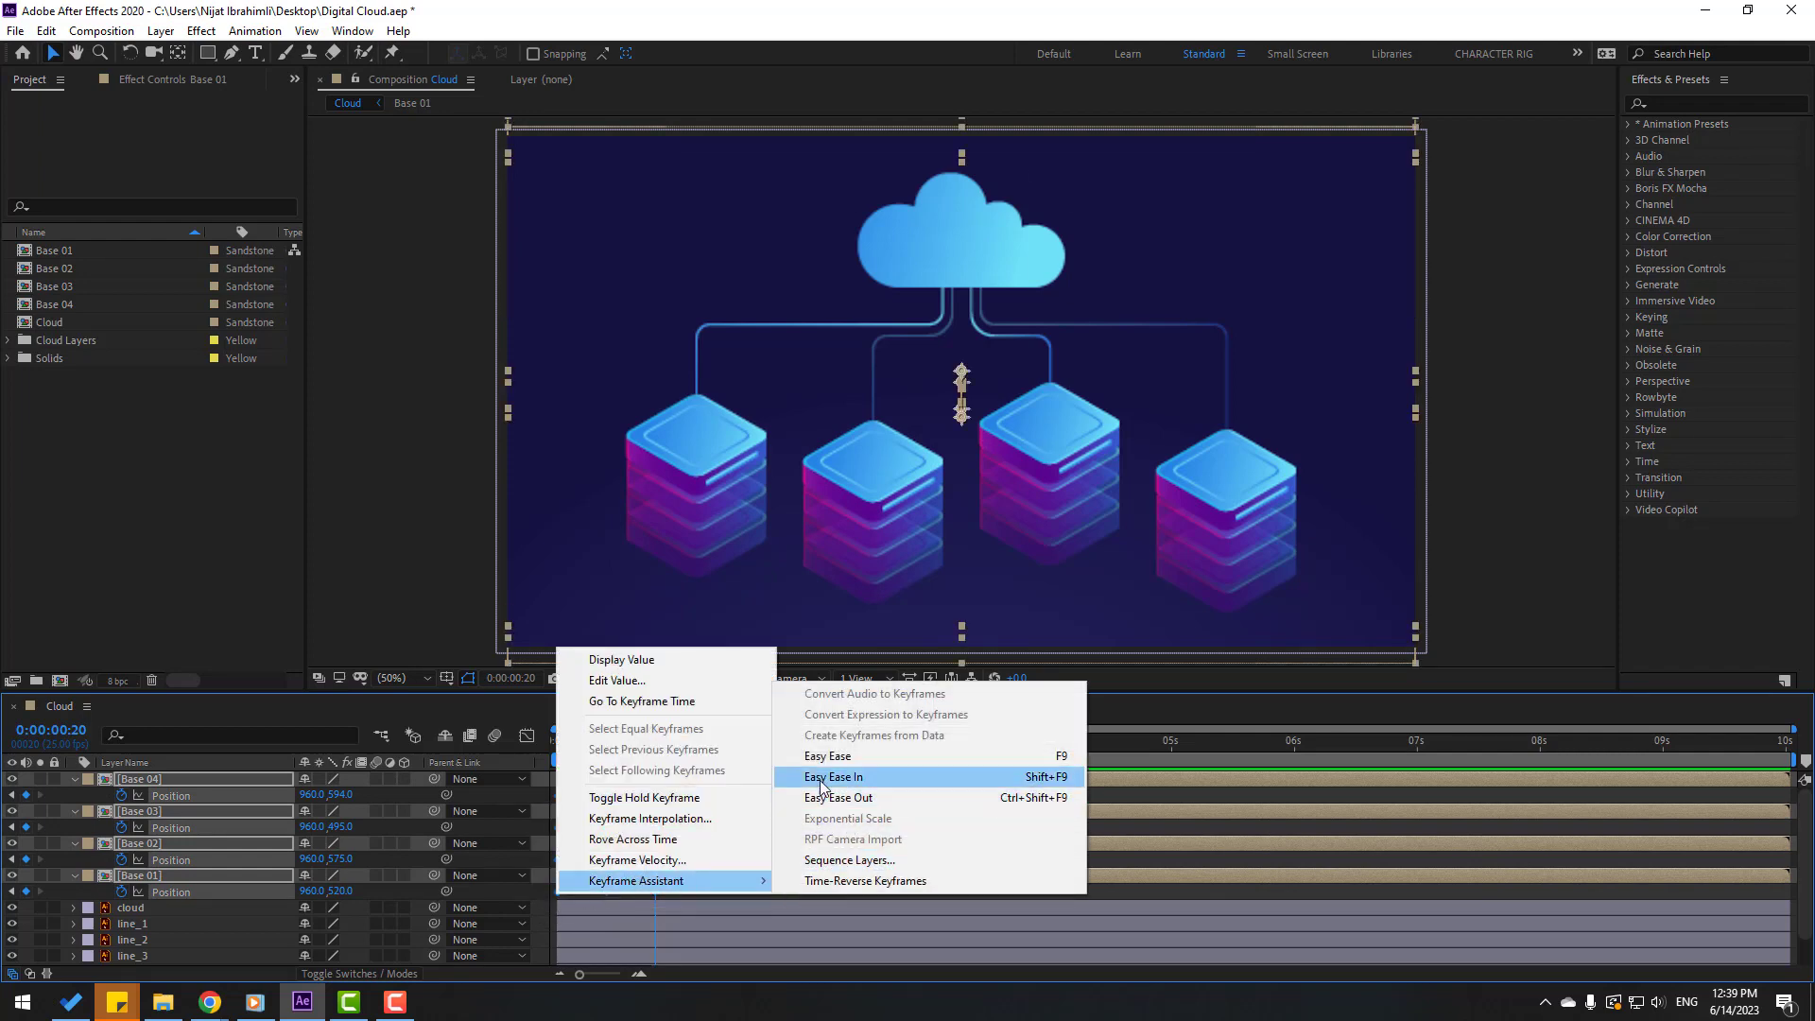
pyautogui.click(1069, 756)
pyautogui.click(743, 795)
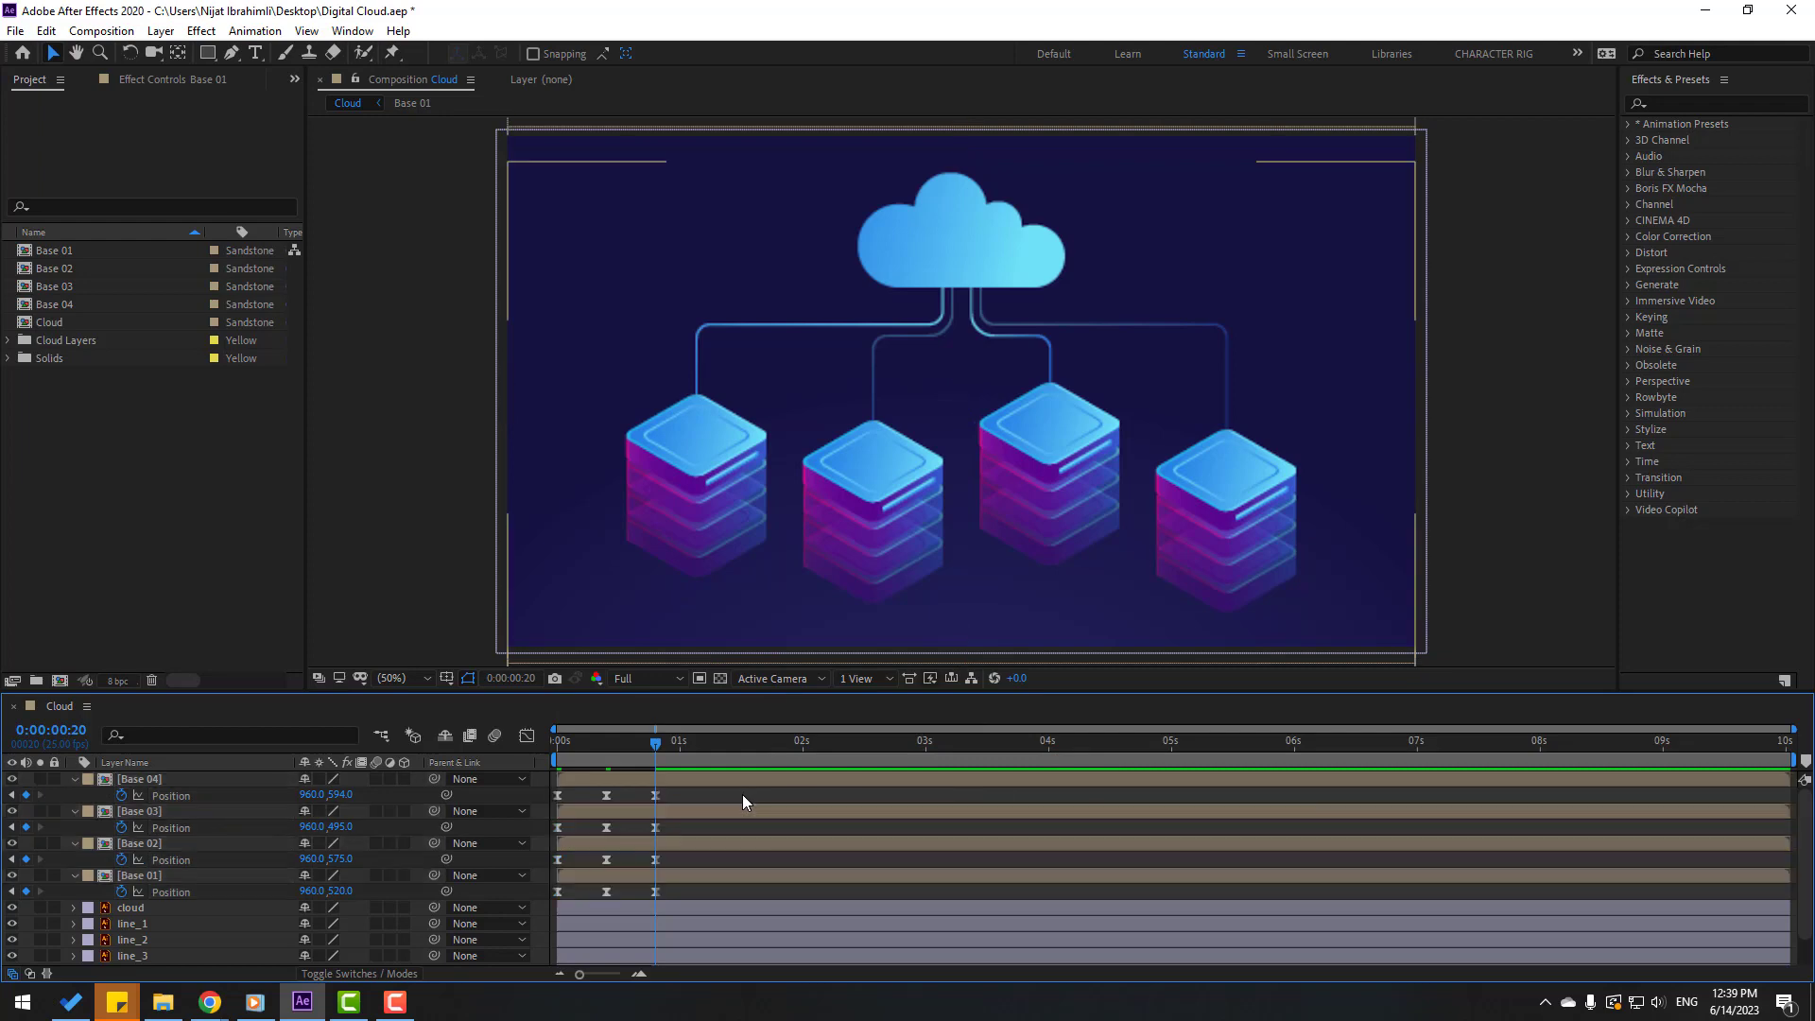
pyautogui.press('space')
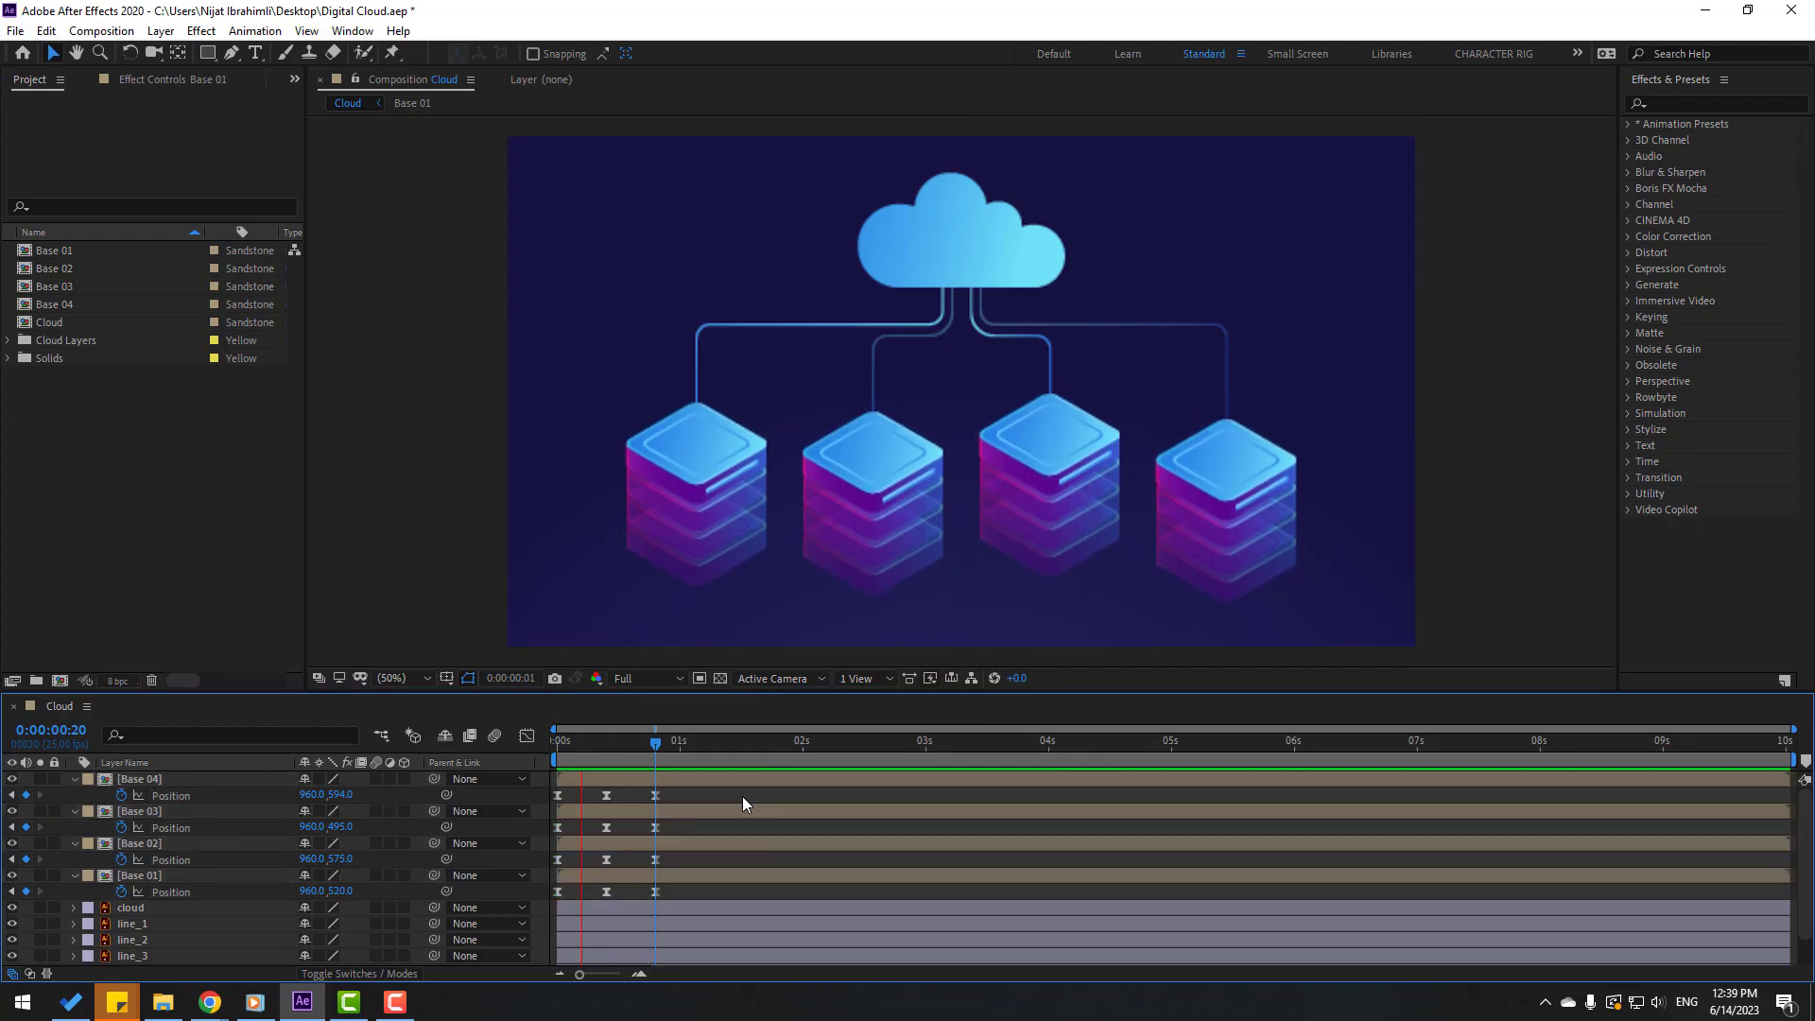
pyautogui.press('space')
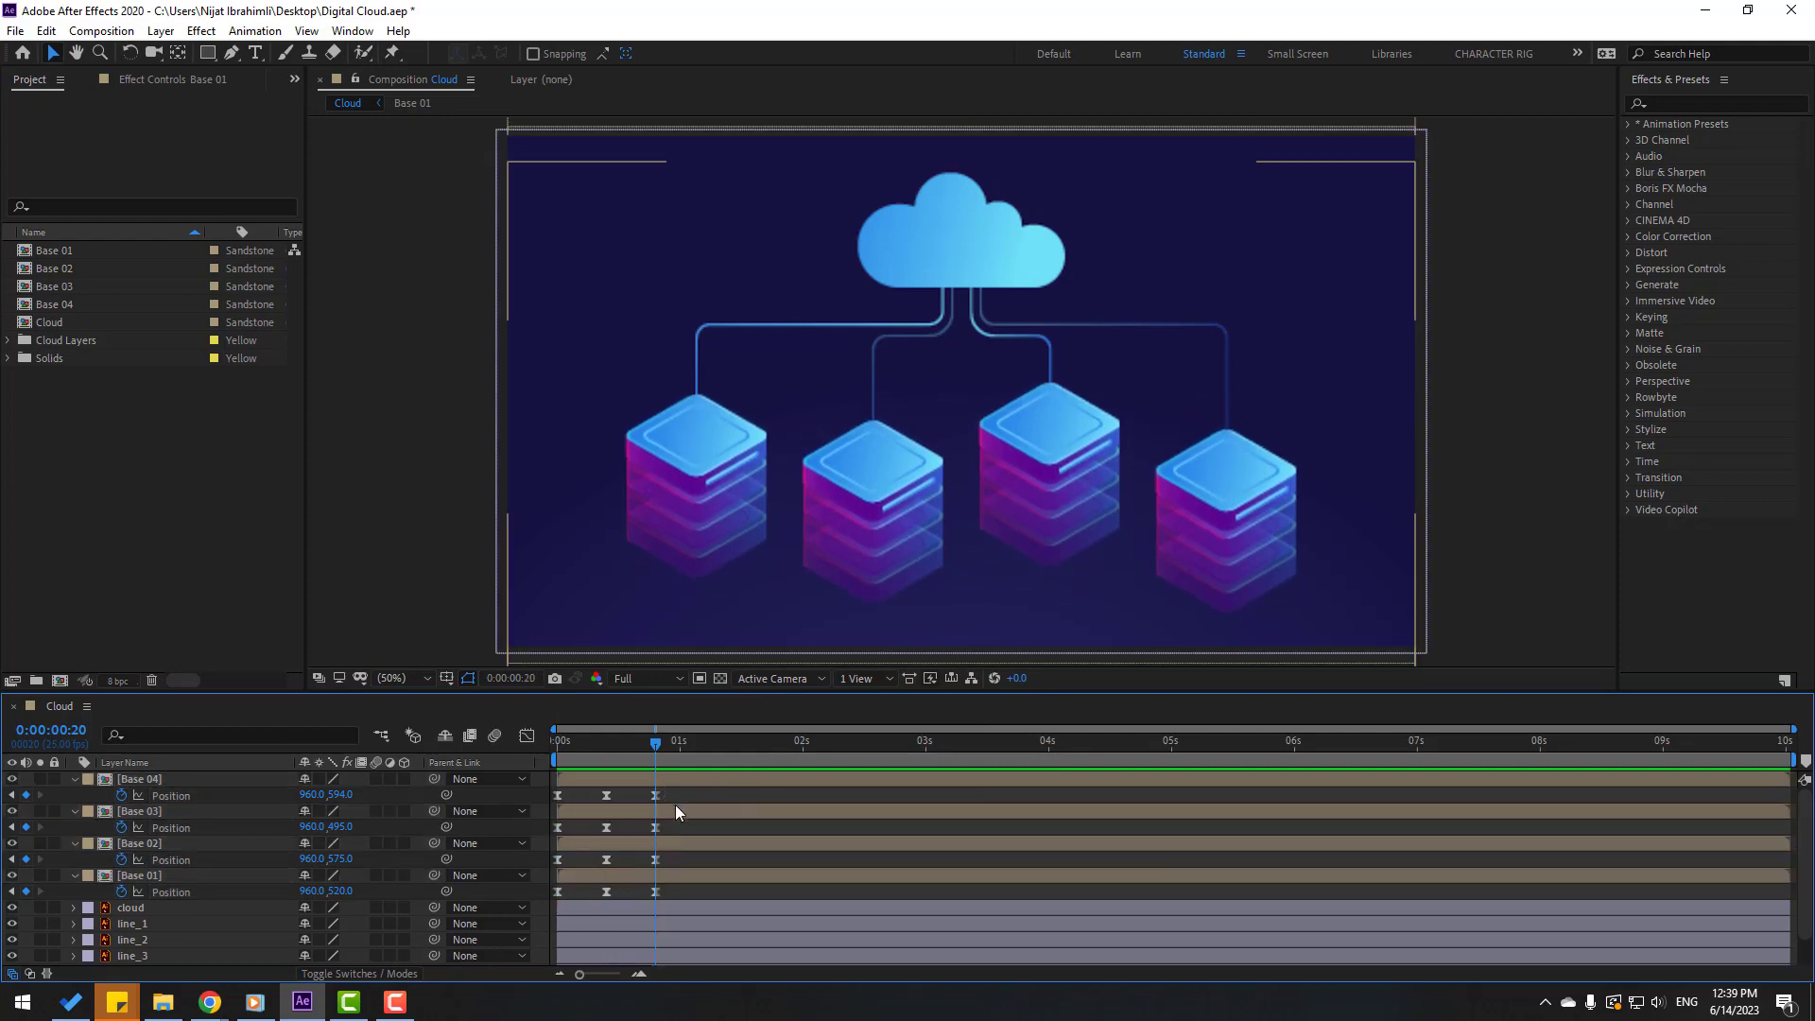
# Step: Stretch the Position keyframes of all four Base layers proportionally so the last ones fall at 0:00:01:24, and preview the slower motion
pyautogui.moveTo(678, 800); pyautogui.dragTo(552, 911)
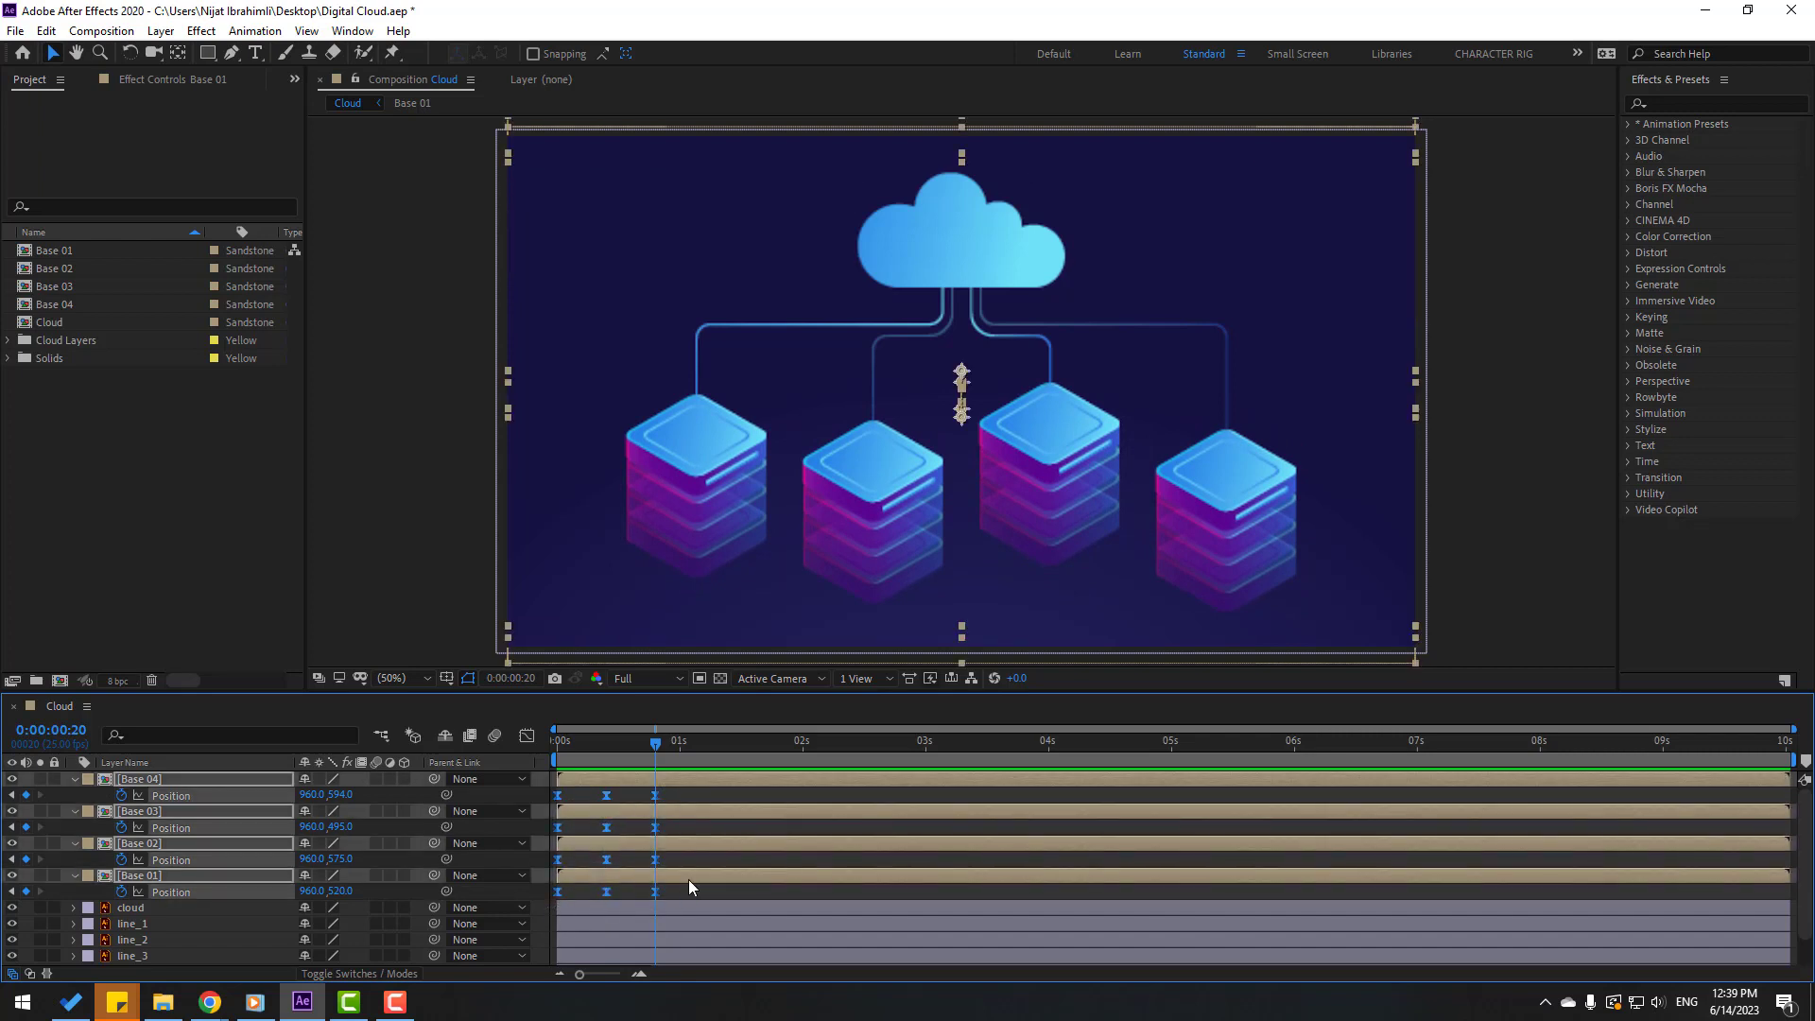
pyautogui.moveTo(658, 797); pyautogui.dragTo(800, 795)
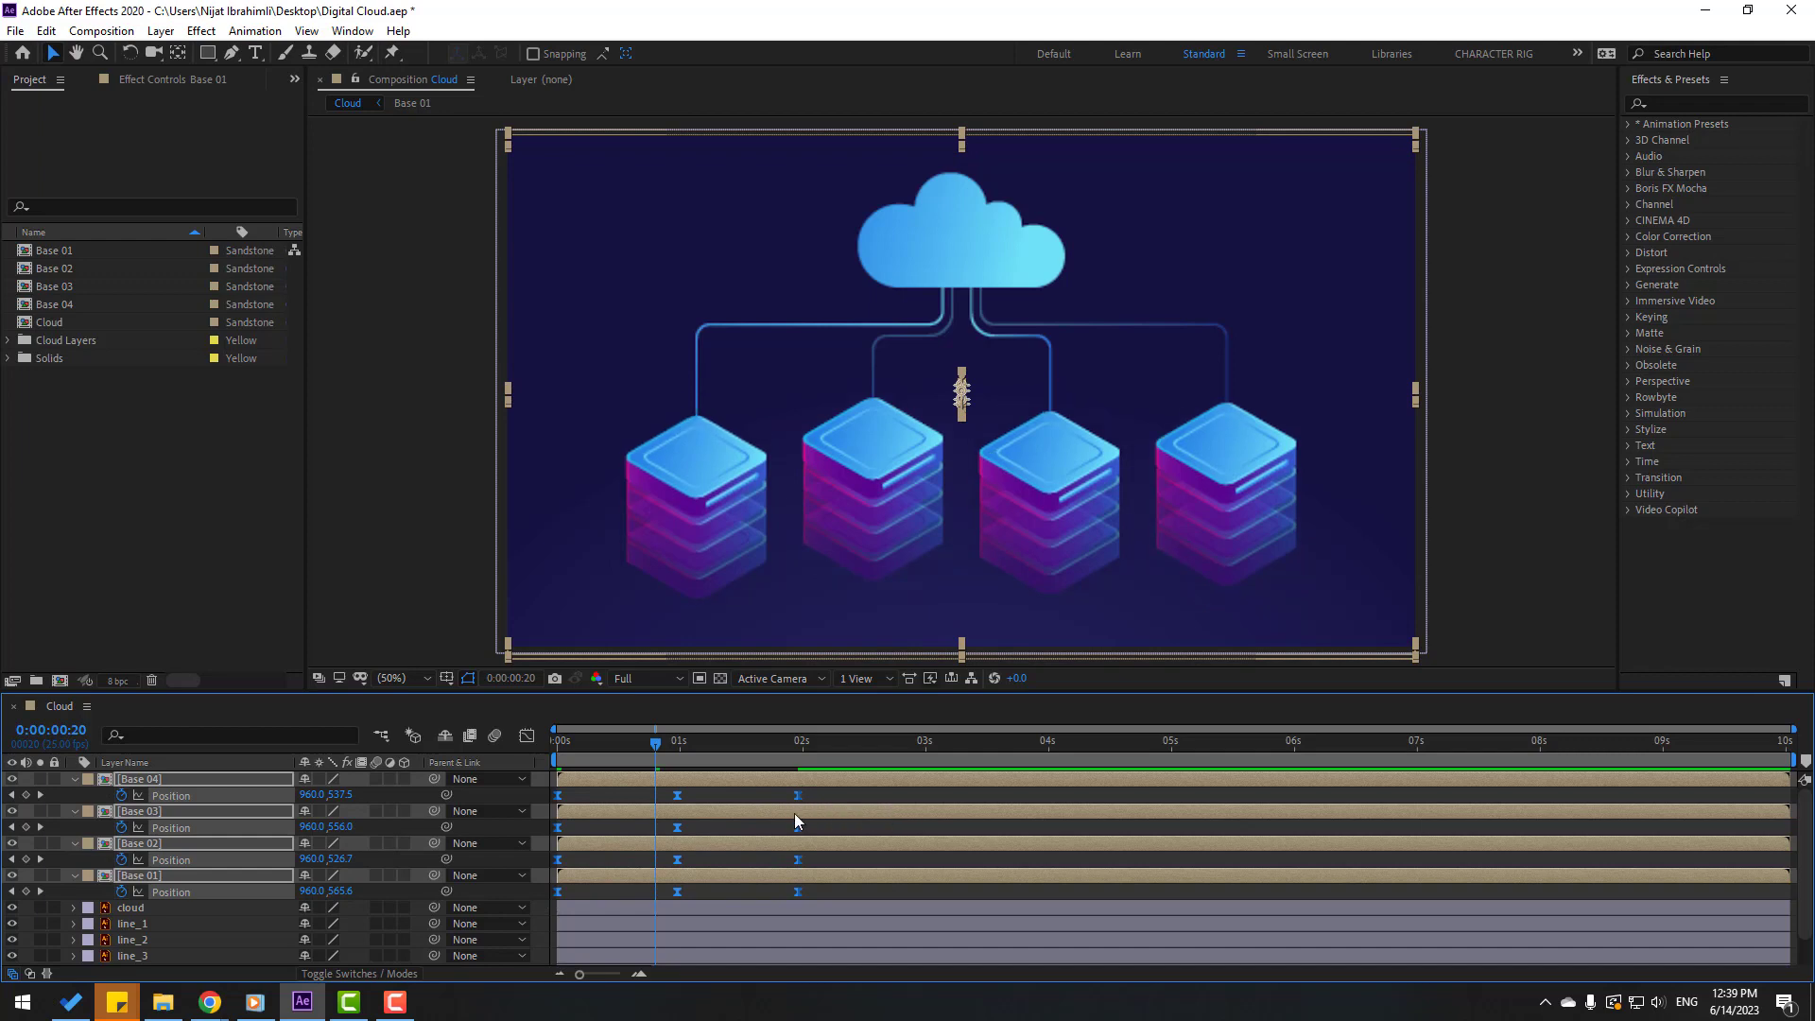
pyautogui.press('space')
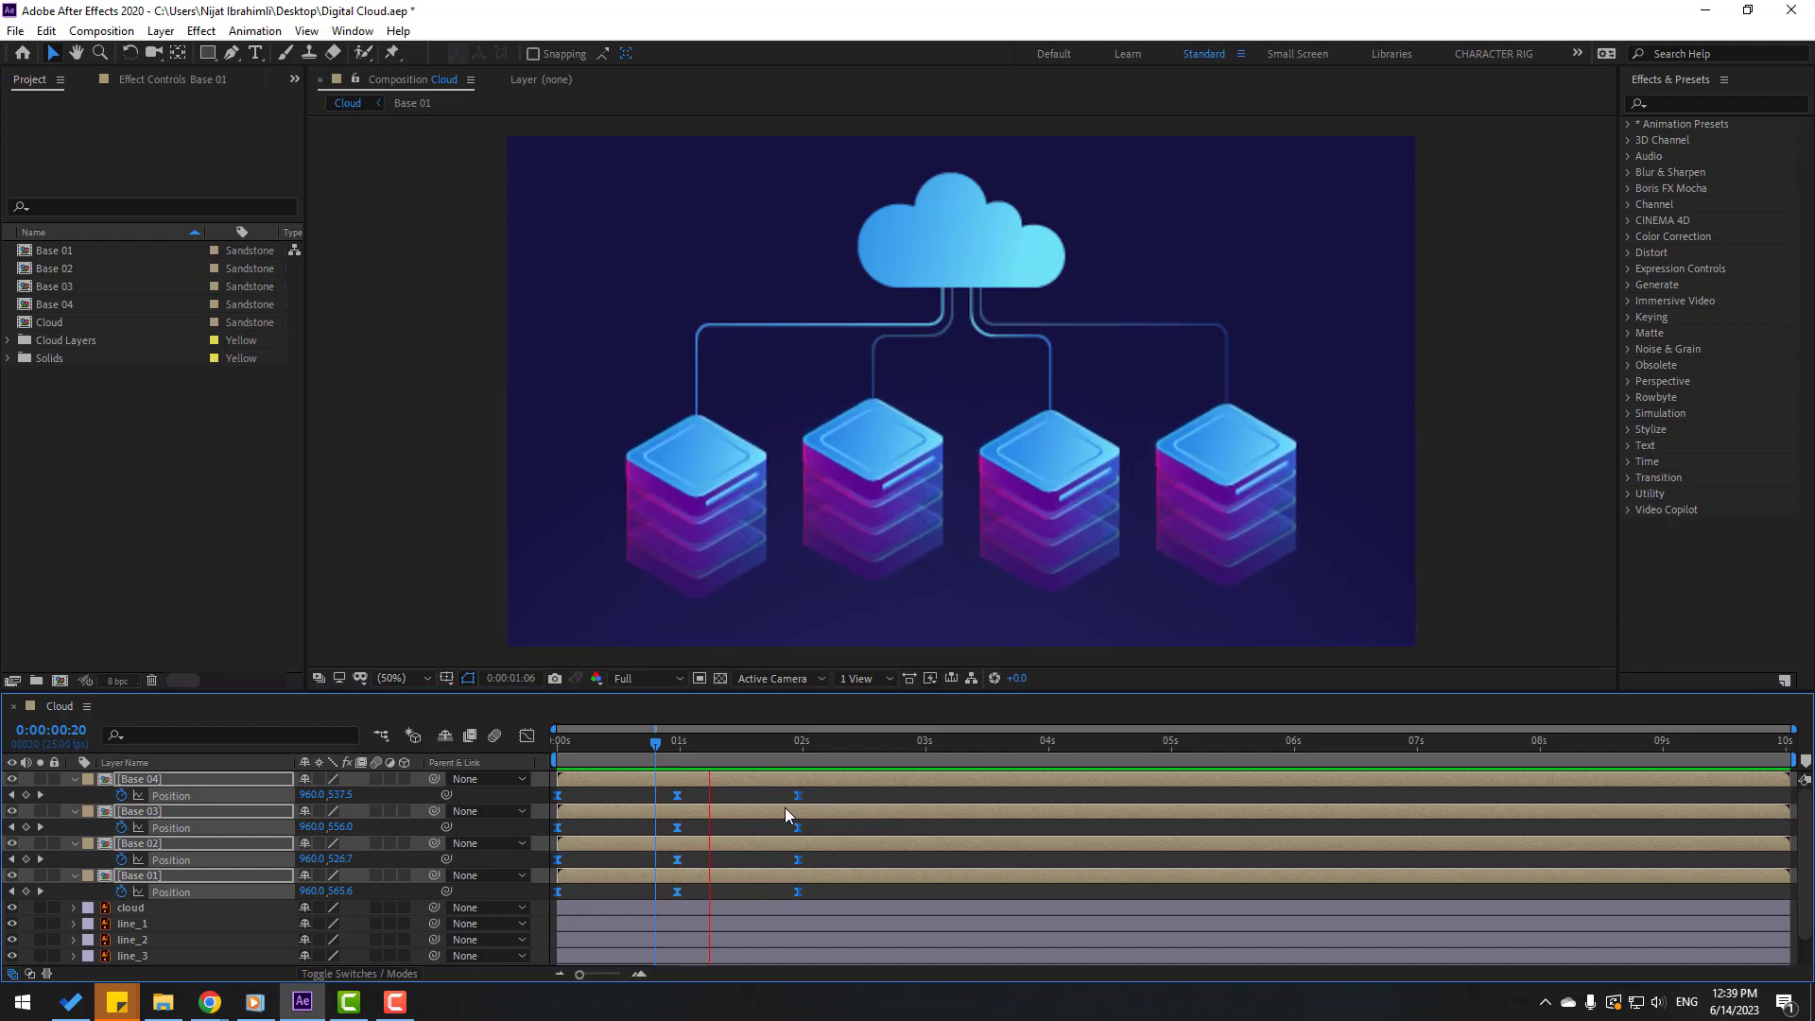
pyautogui.press('space')
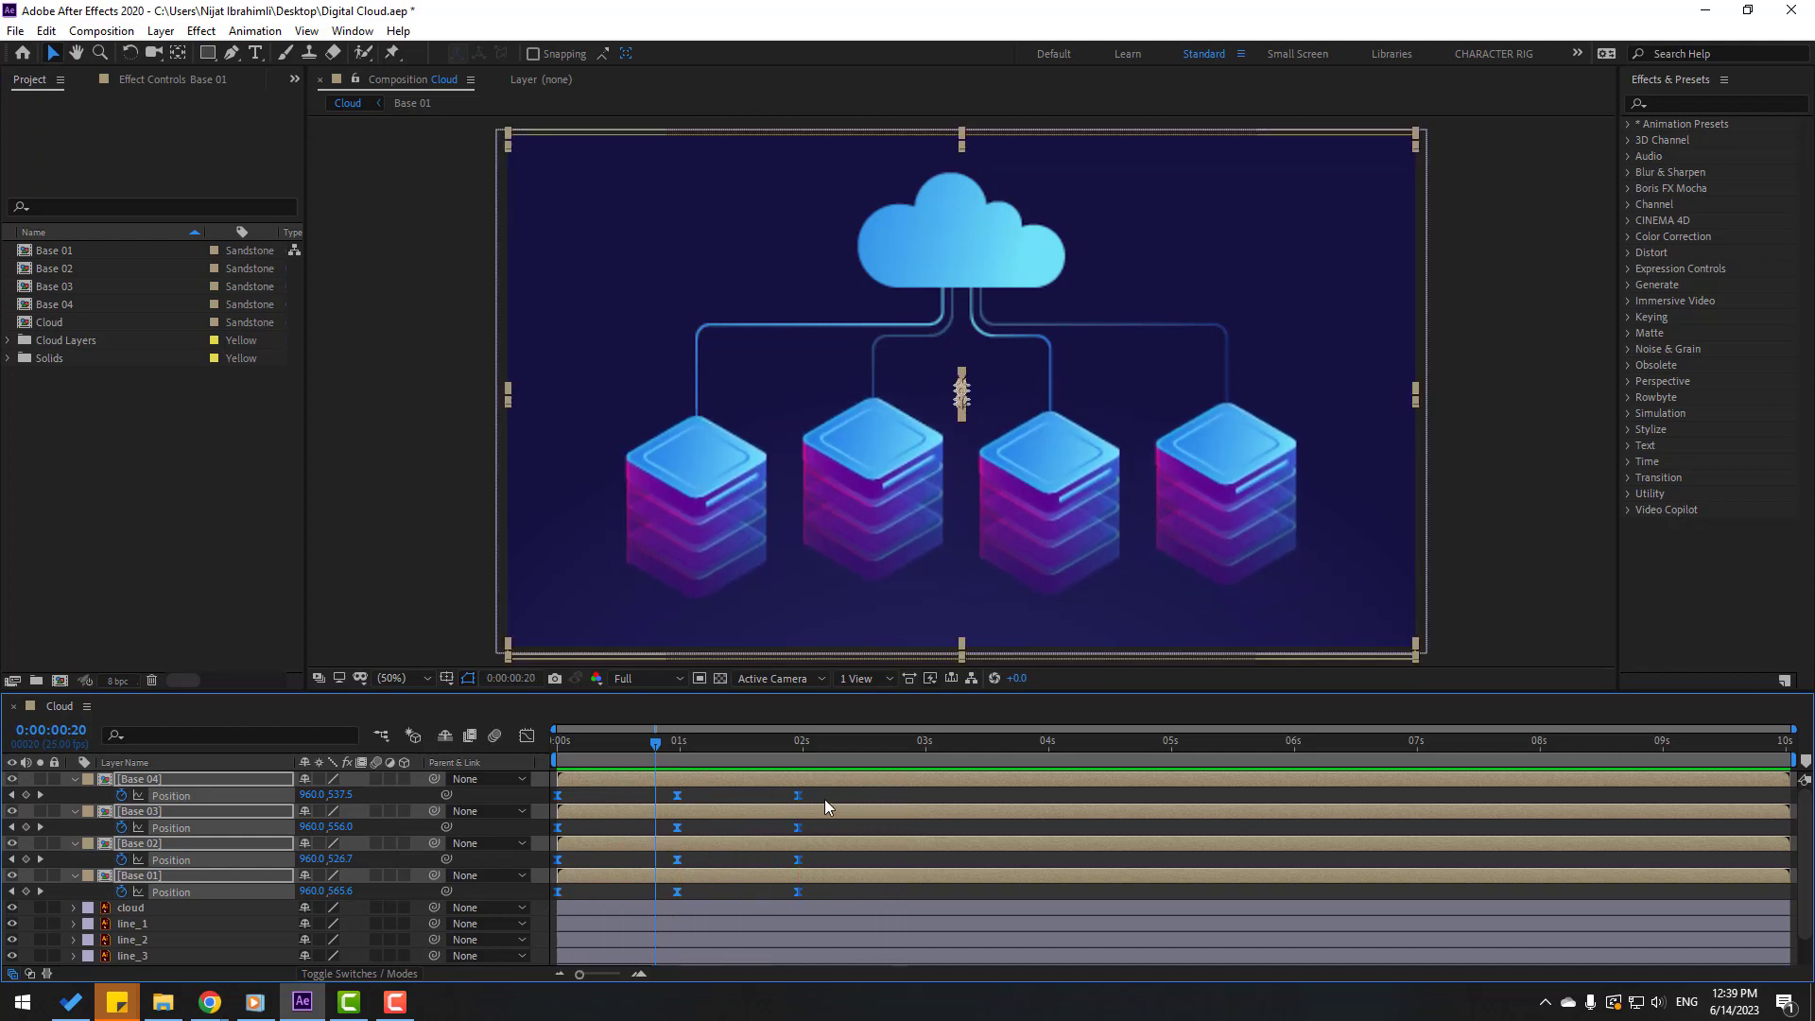
# Step: Add the expression loopOutDuration(type = "cycle", duration = 0) to Base 04's Position, preview the loop and collapse the layer
pyautogui.click(807, 745)
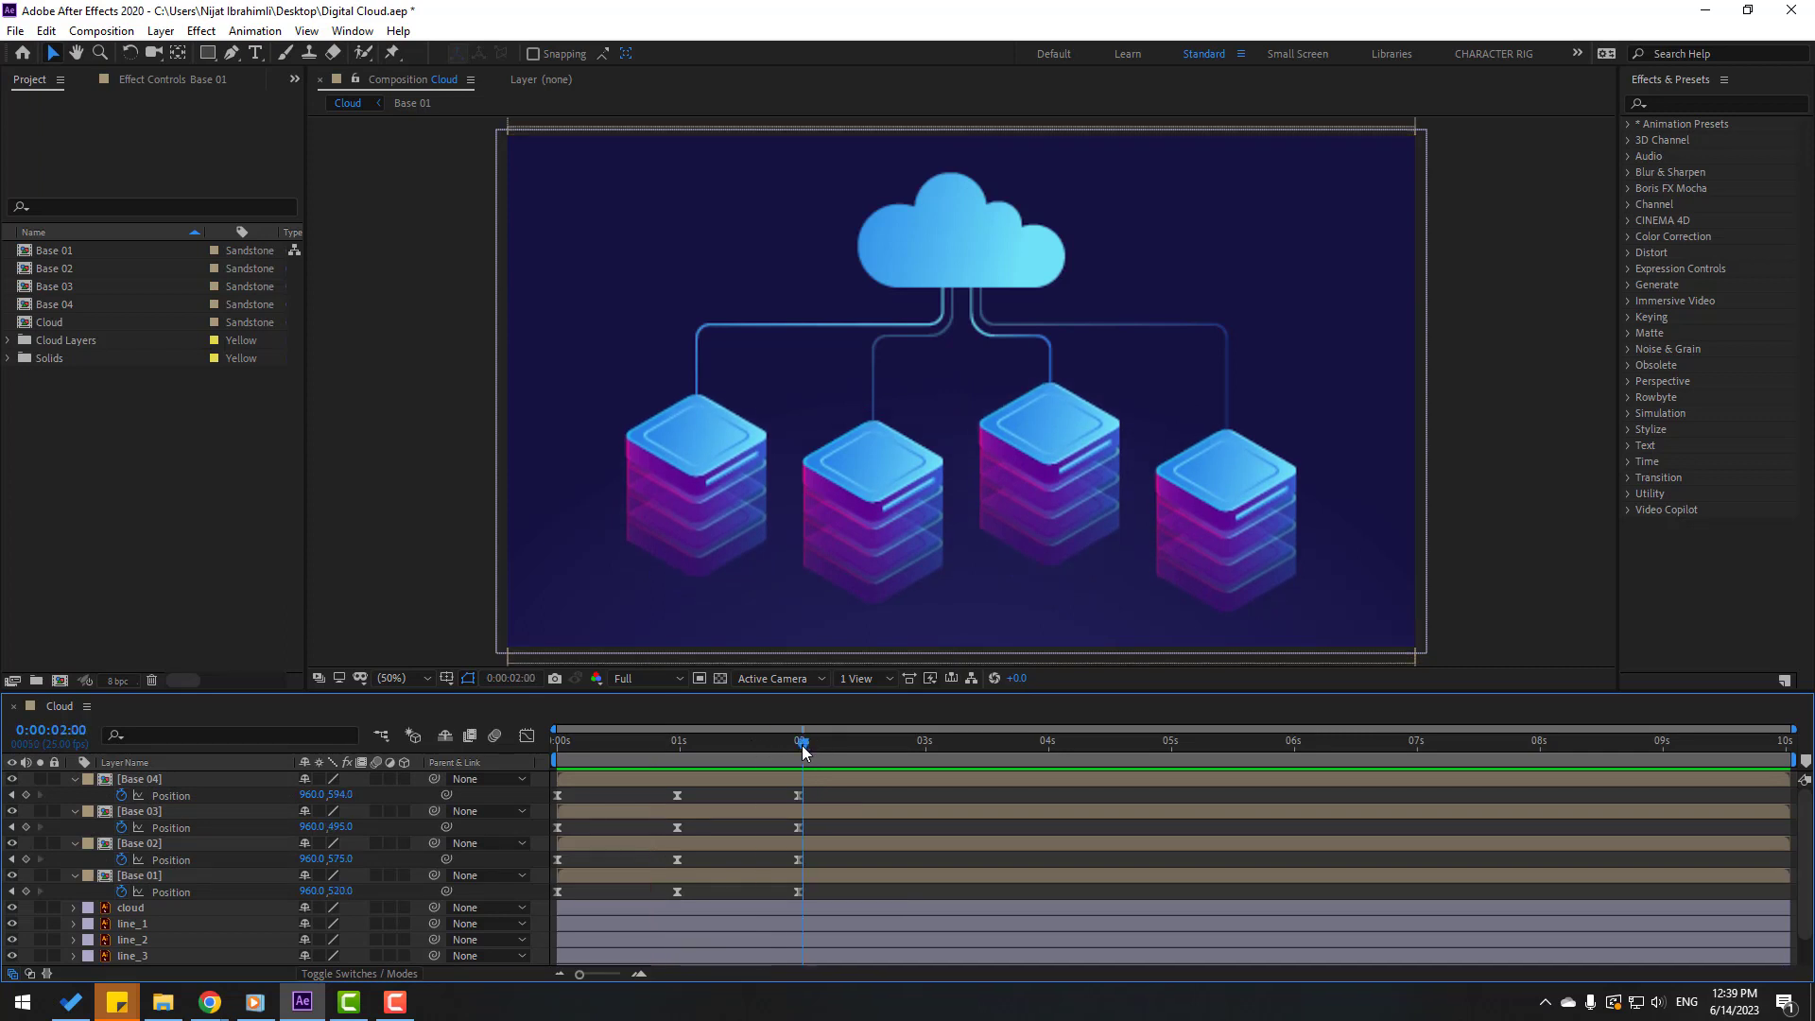
pyautogui.moveTo(808, 745); pyautogui.dragTo(800, 747)
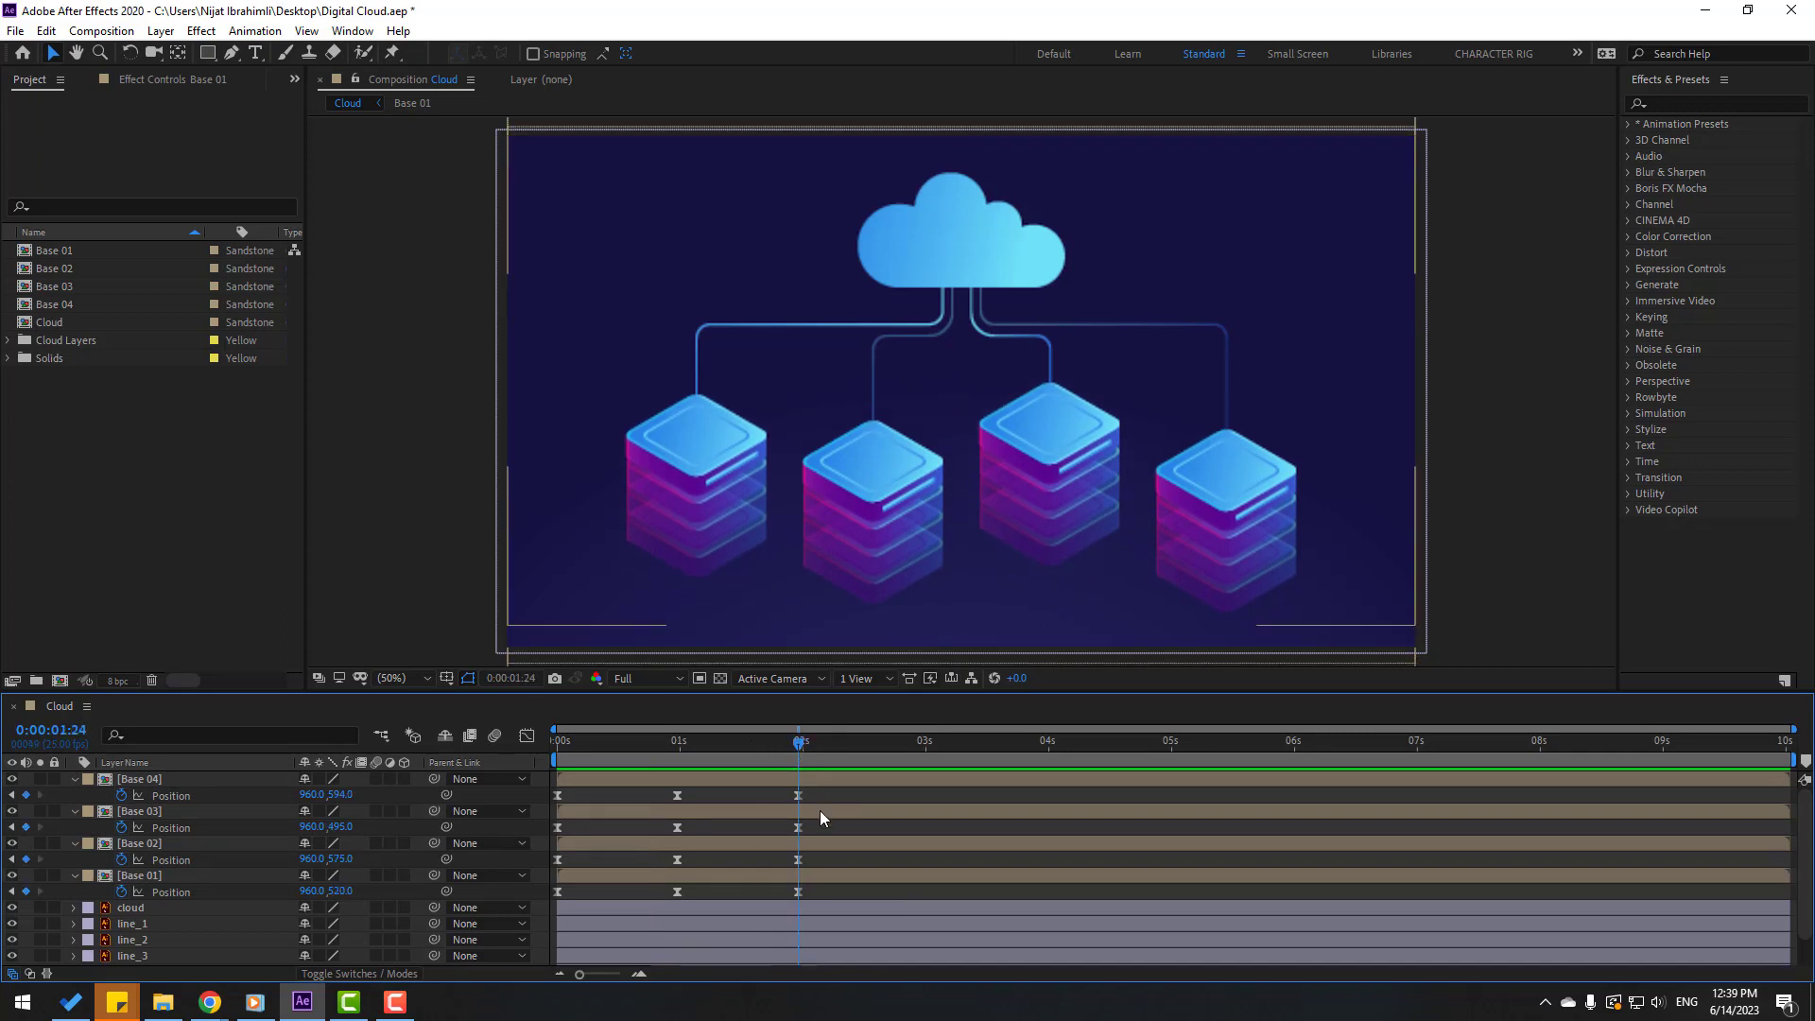
pyautogui.keyDown('alt'); pyautogui.click(123, 796); pyautogui.keyUp('alt')
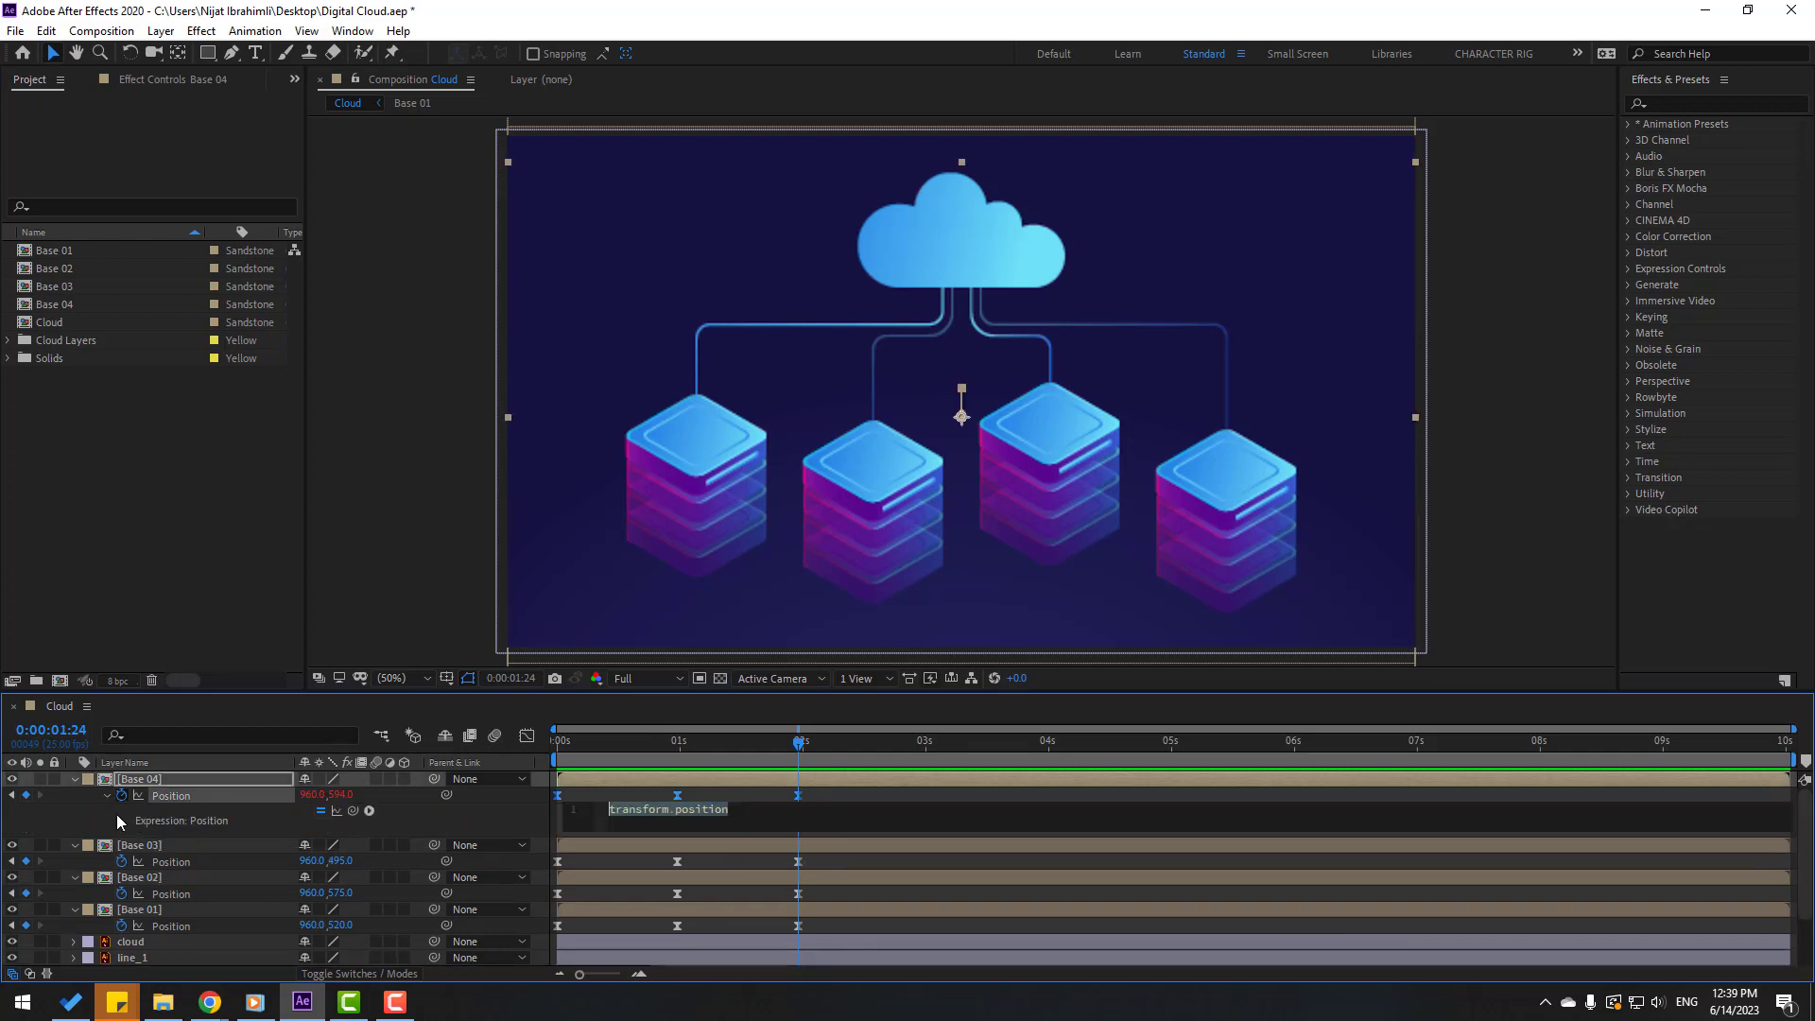
pyautogui.click(368, 811)
pyautogui.moveTo(458, 695)
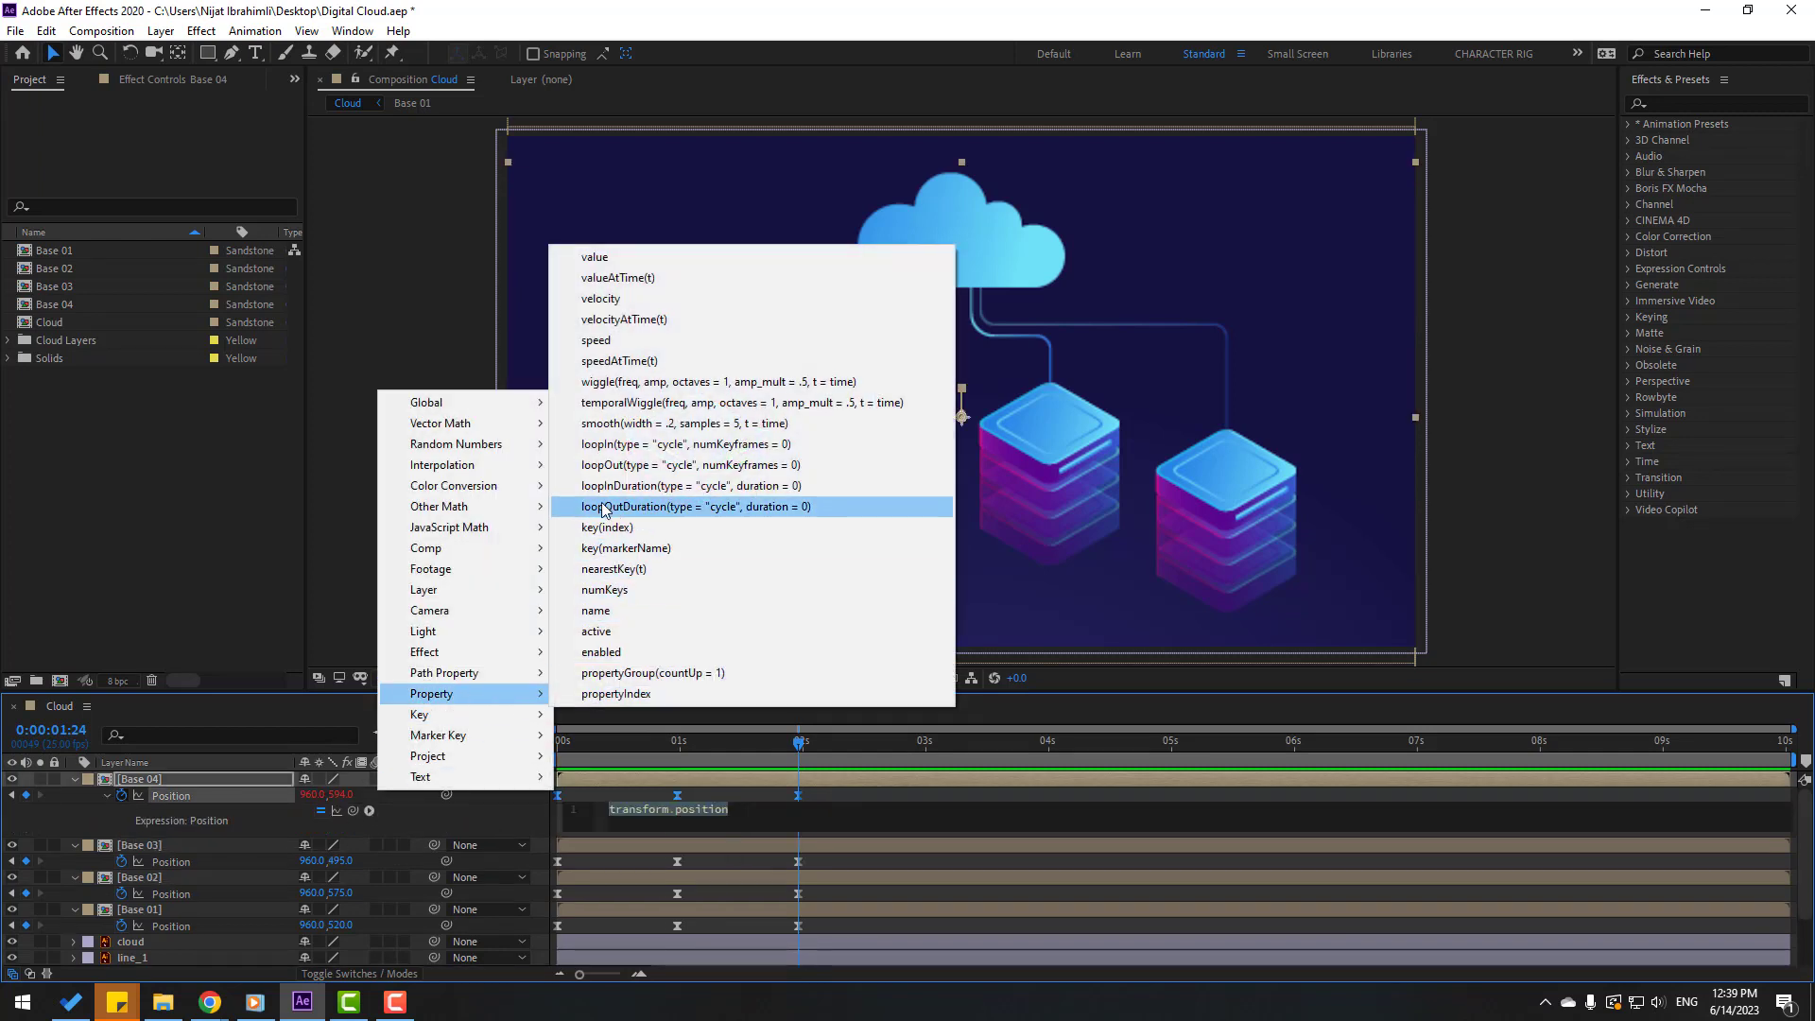
pyautogui.click(721, 510)
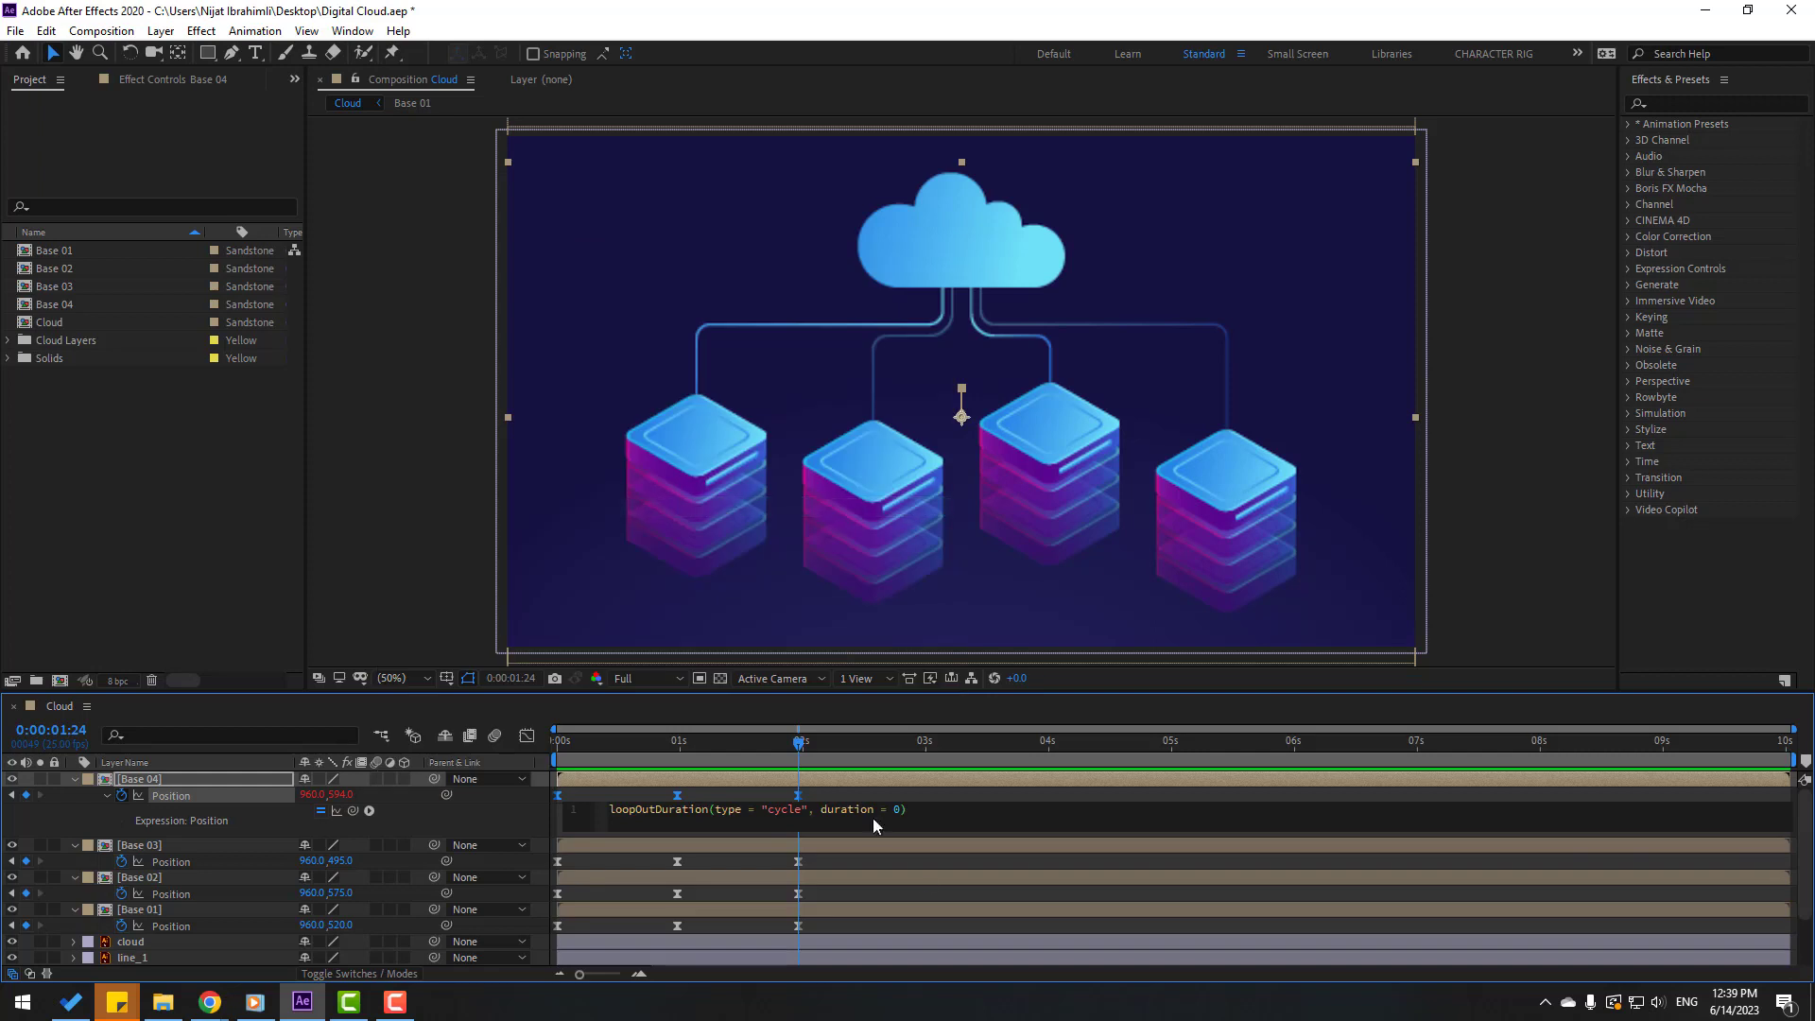
pyautogui.click(974, 792)
pyautogui.press('space')
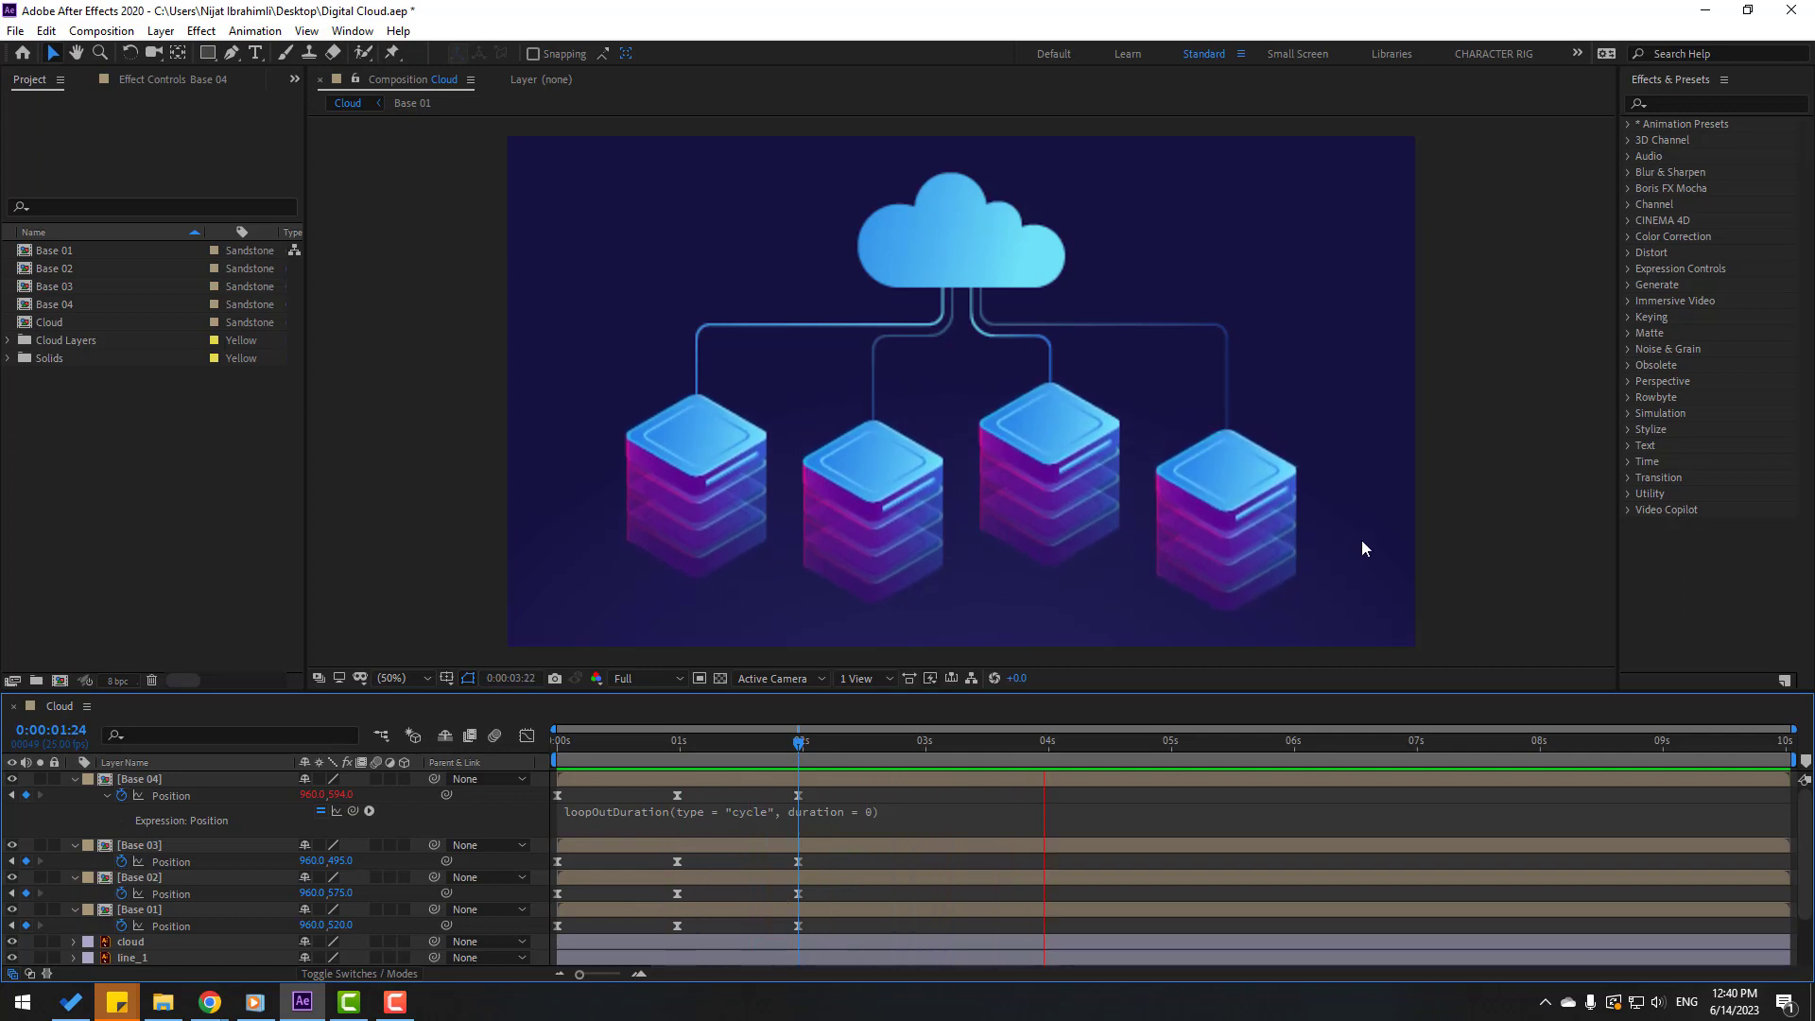
pyautogui.click(815, 754)
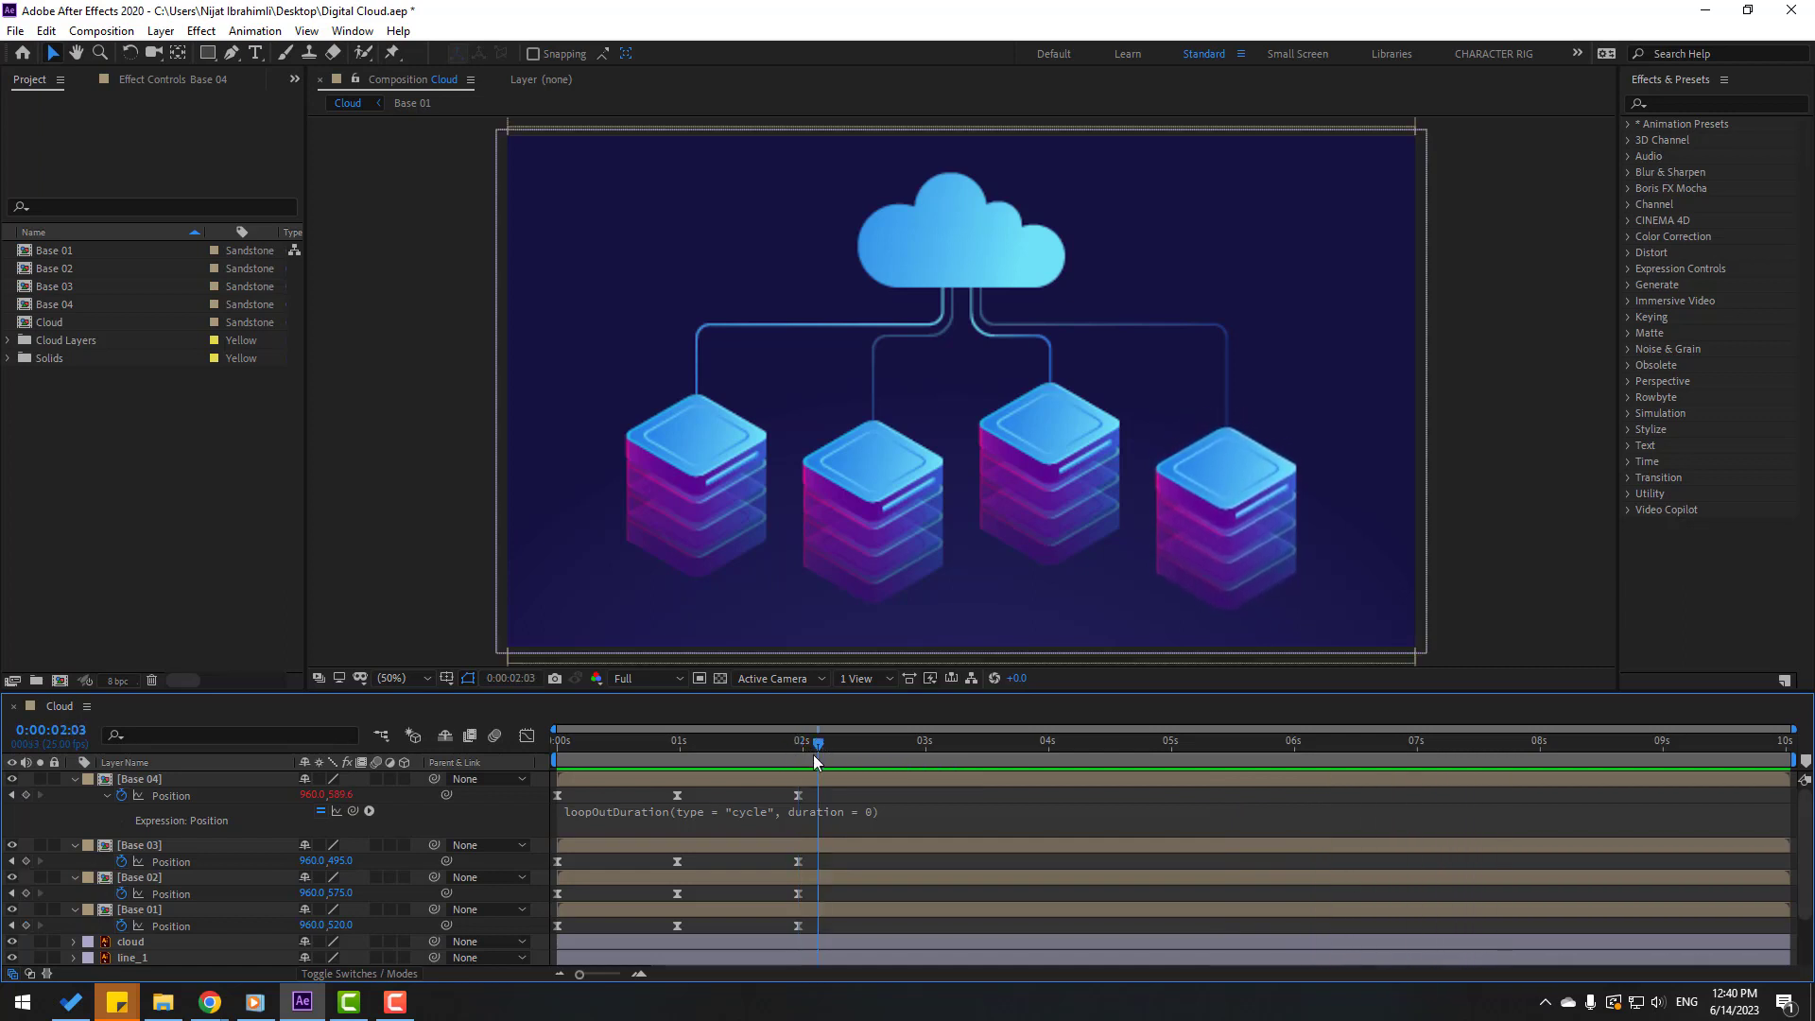
pyautogui.click(75, 779)
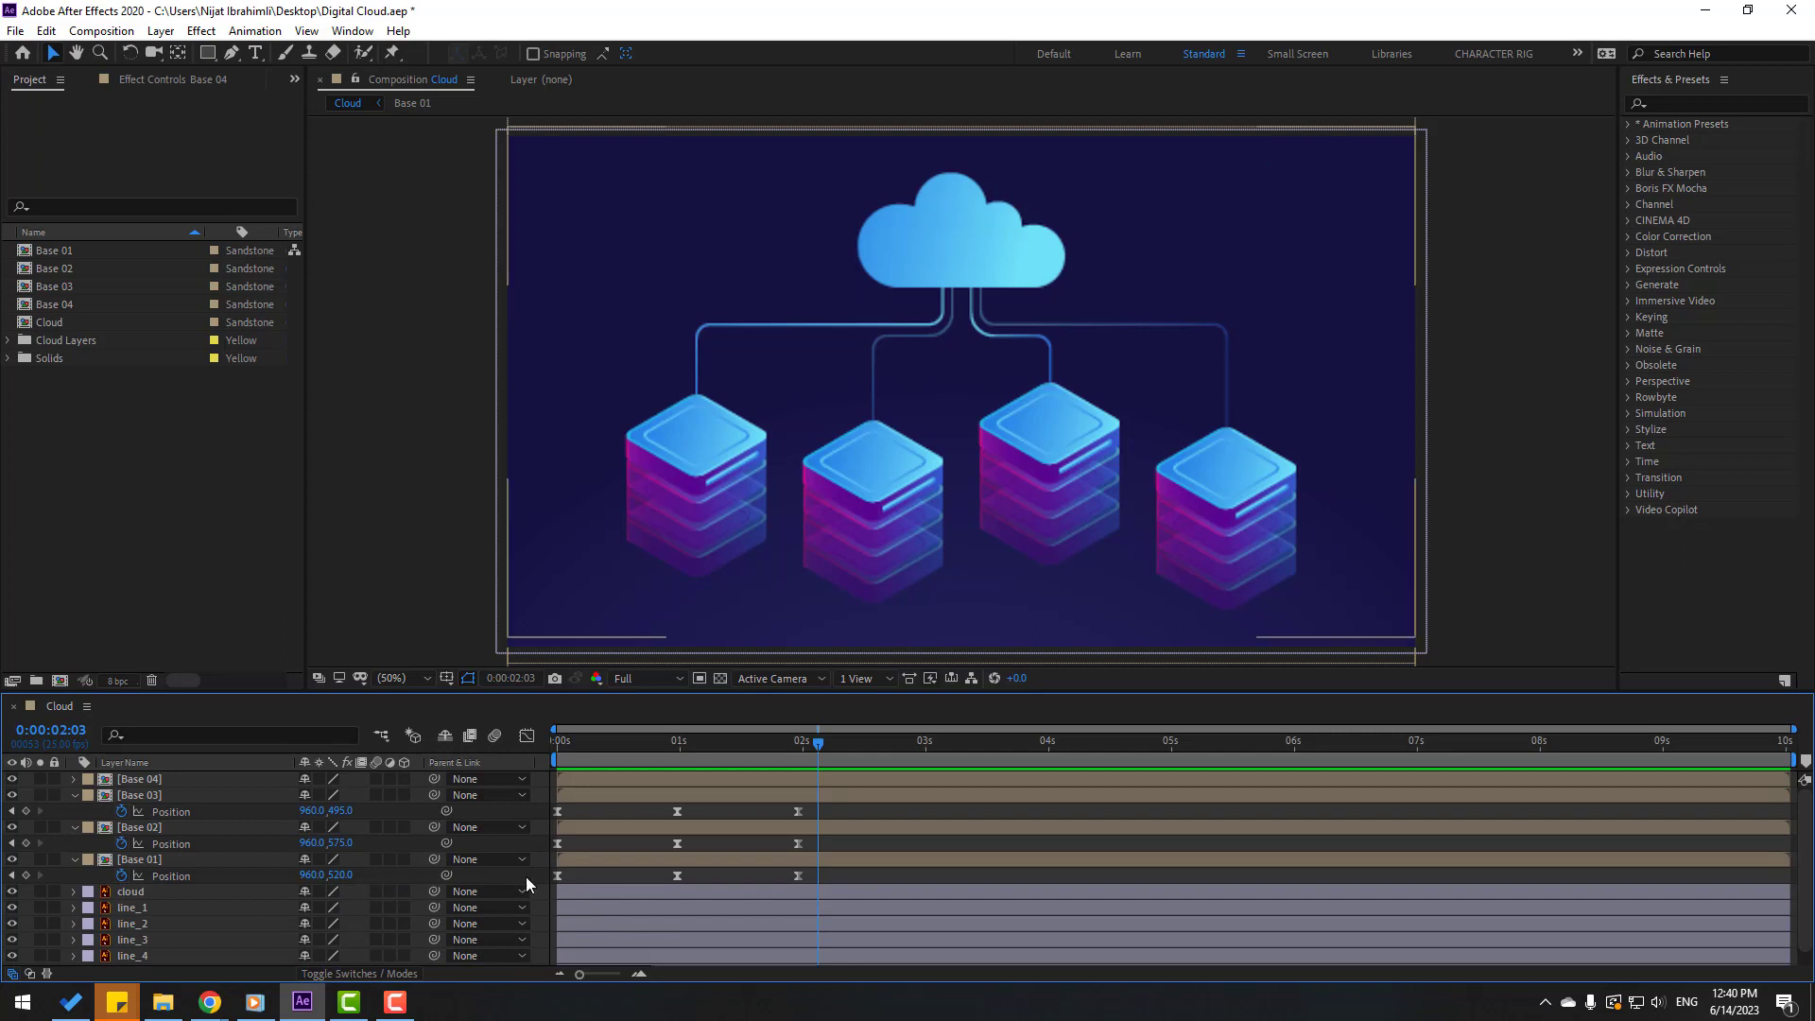
# Step: Add the expression loopOutDuration(type = "cycle", duration = 0) to Base 03's Position and collapse the layer
pyautogui.keyDown('alt'); pyautogui.click(121, 811); pyautogui.keyUp('alt')
pyautogui.click(365, 829)
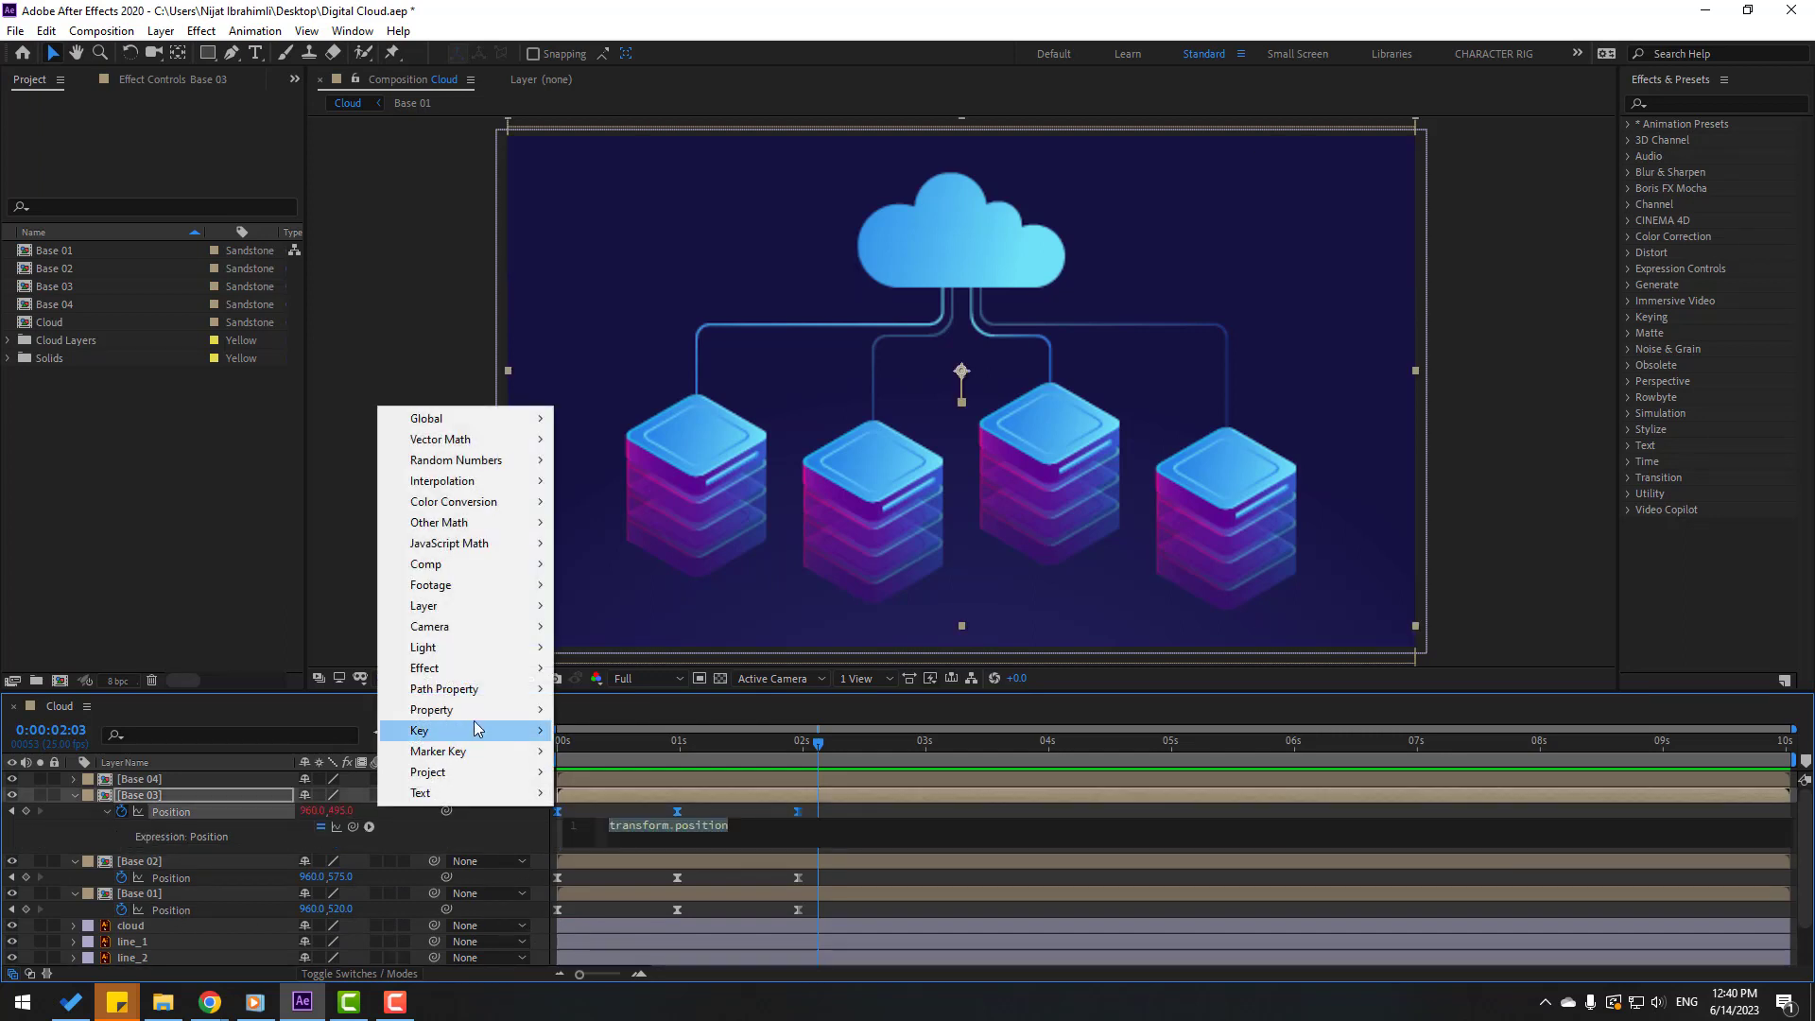
pyautogui.moveTo(475, 711)
pyautogui.click(699, 522)
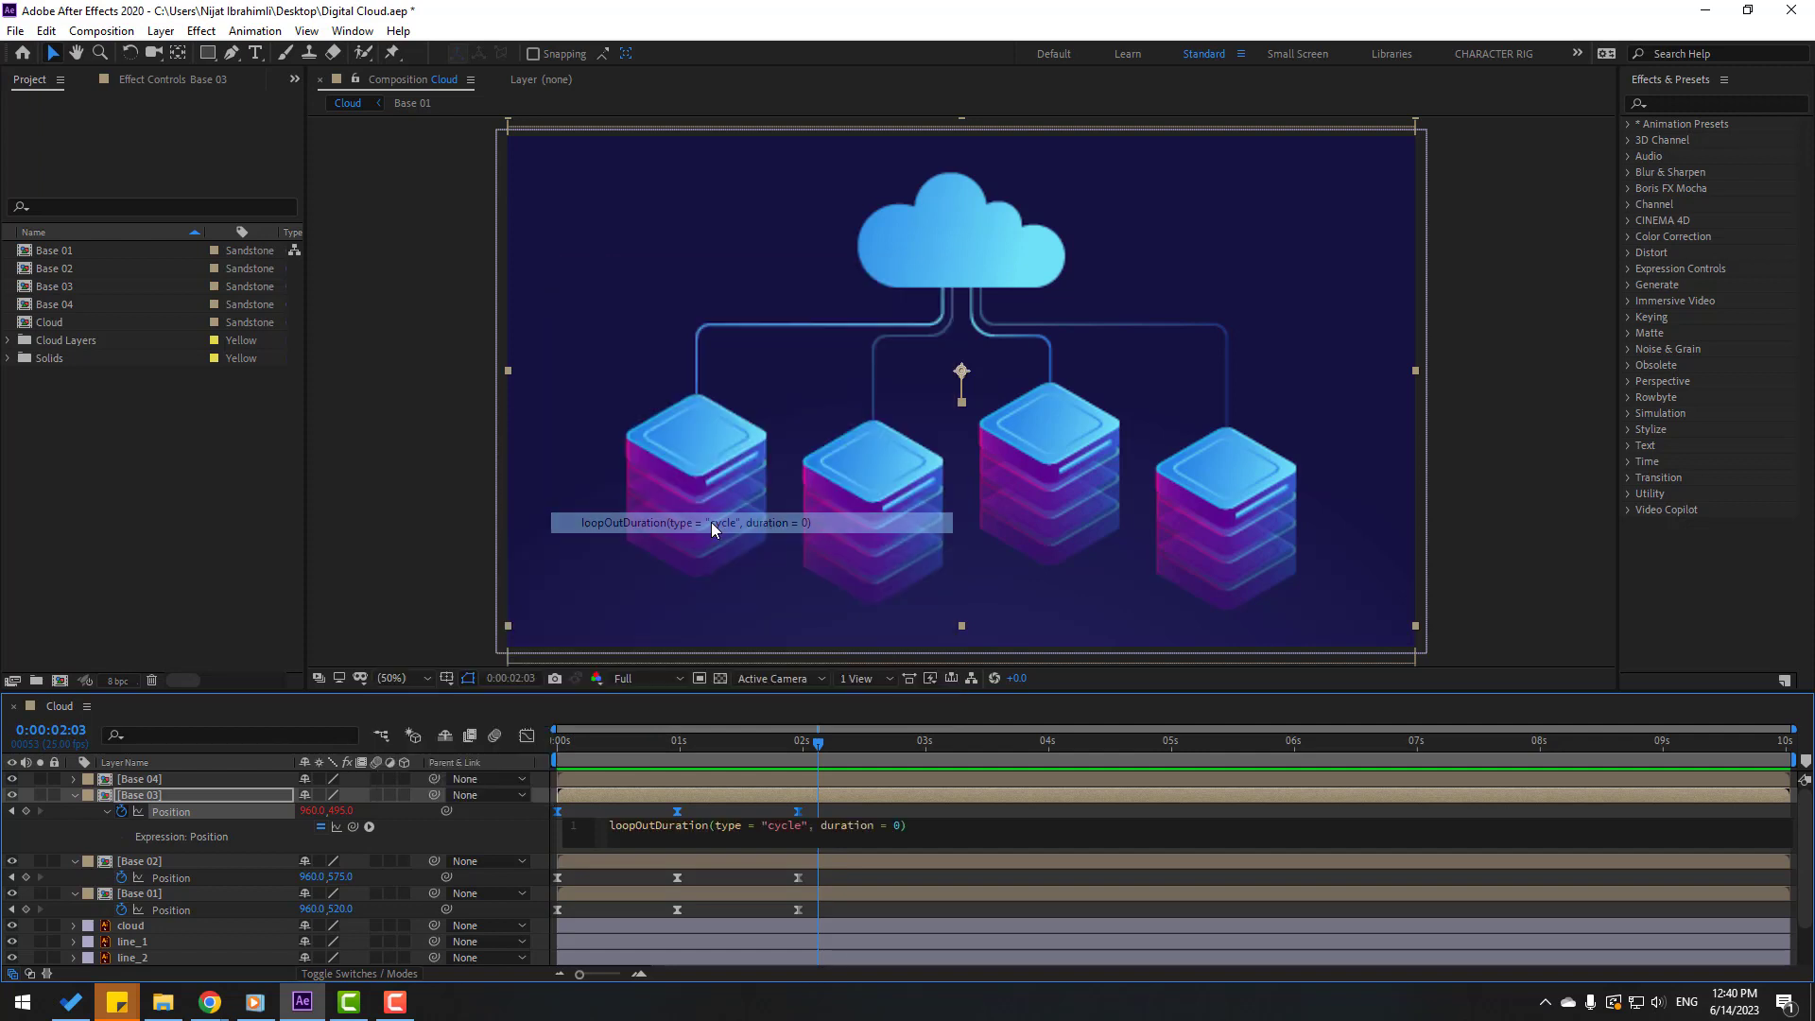
pyautogui.click(883, 808)
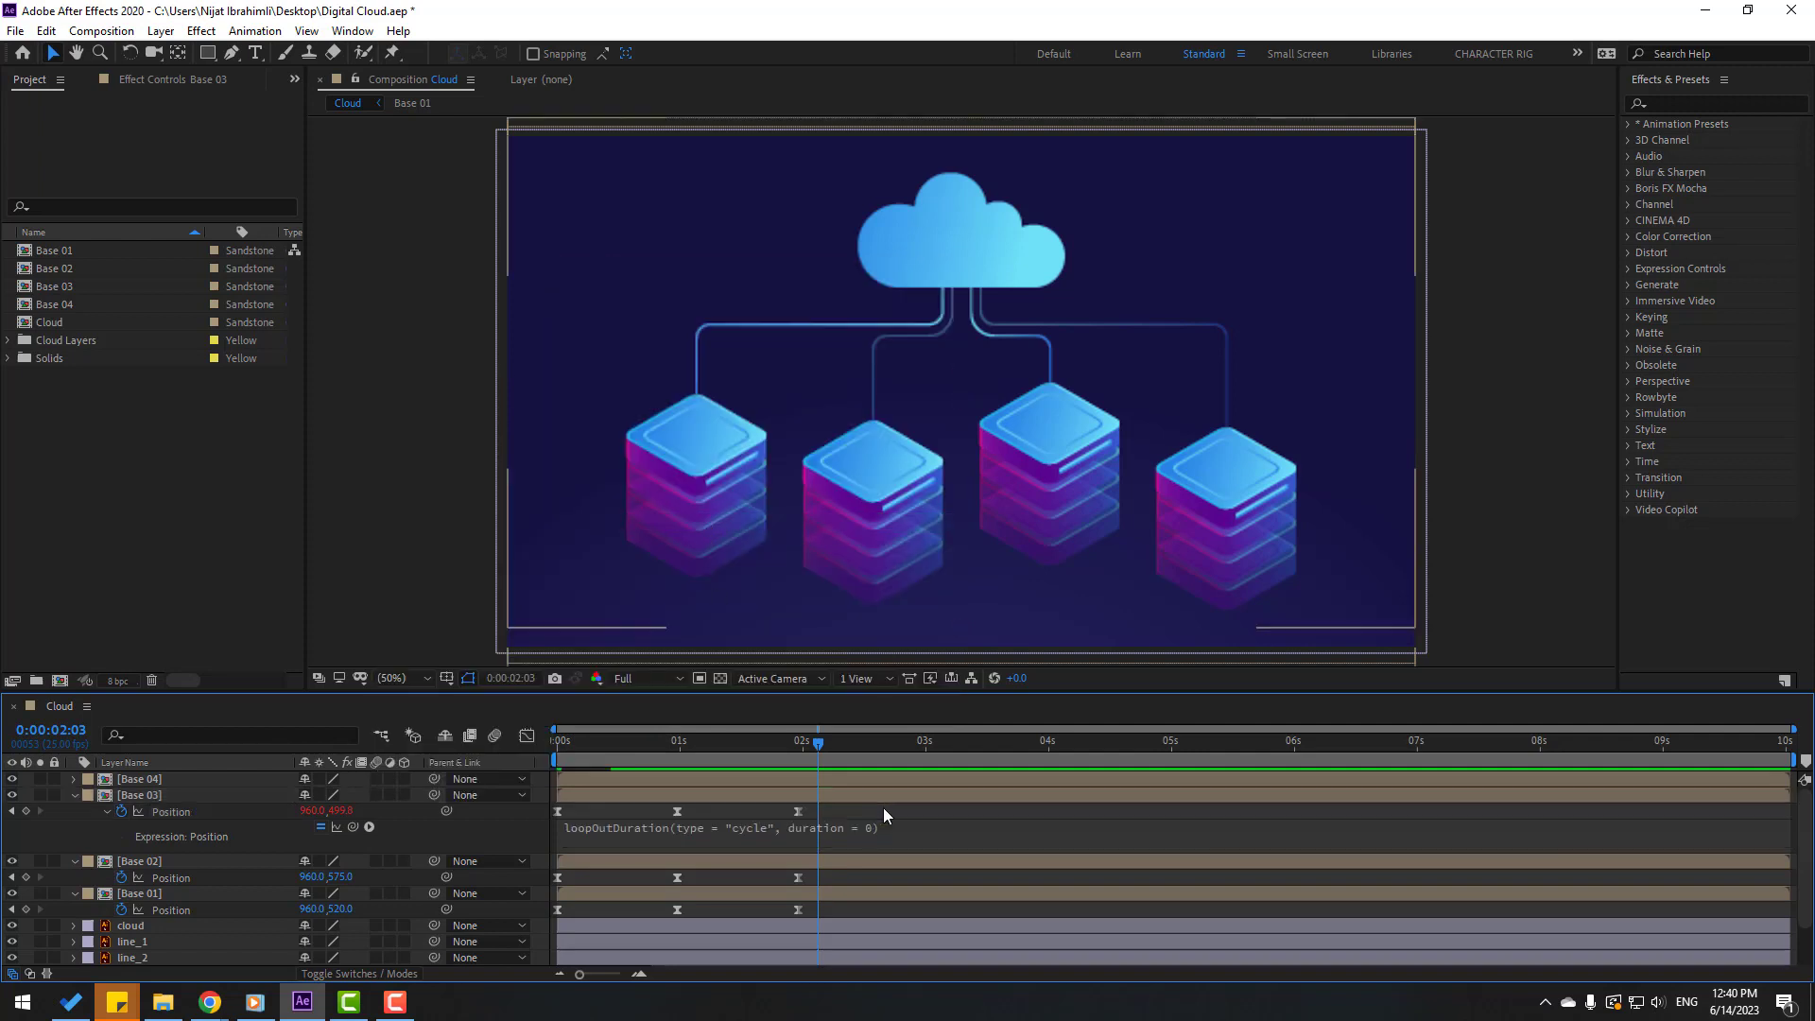
pyautogui.click(72, 797)
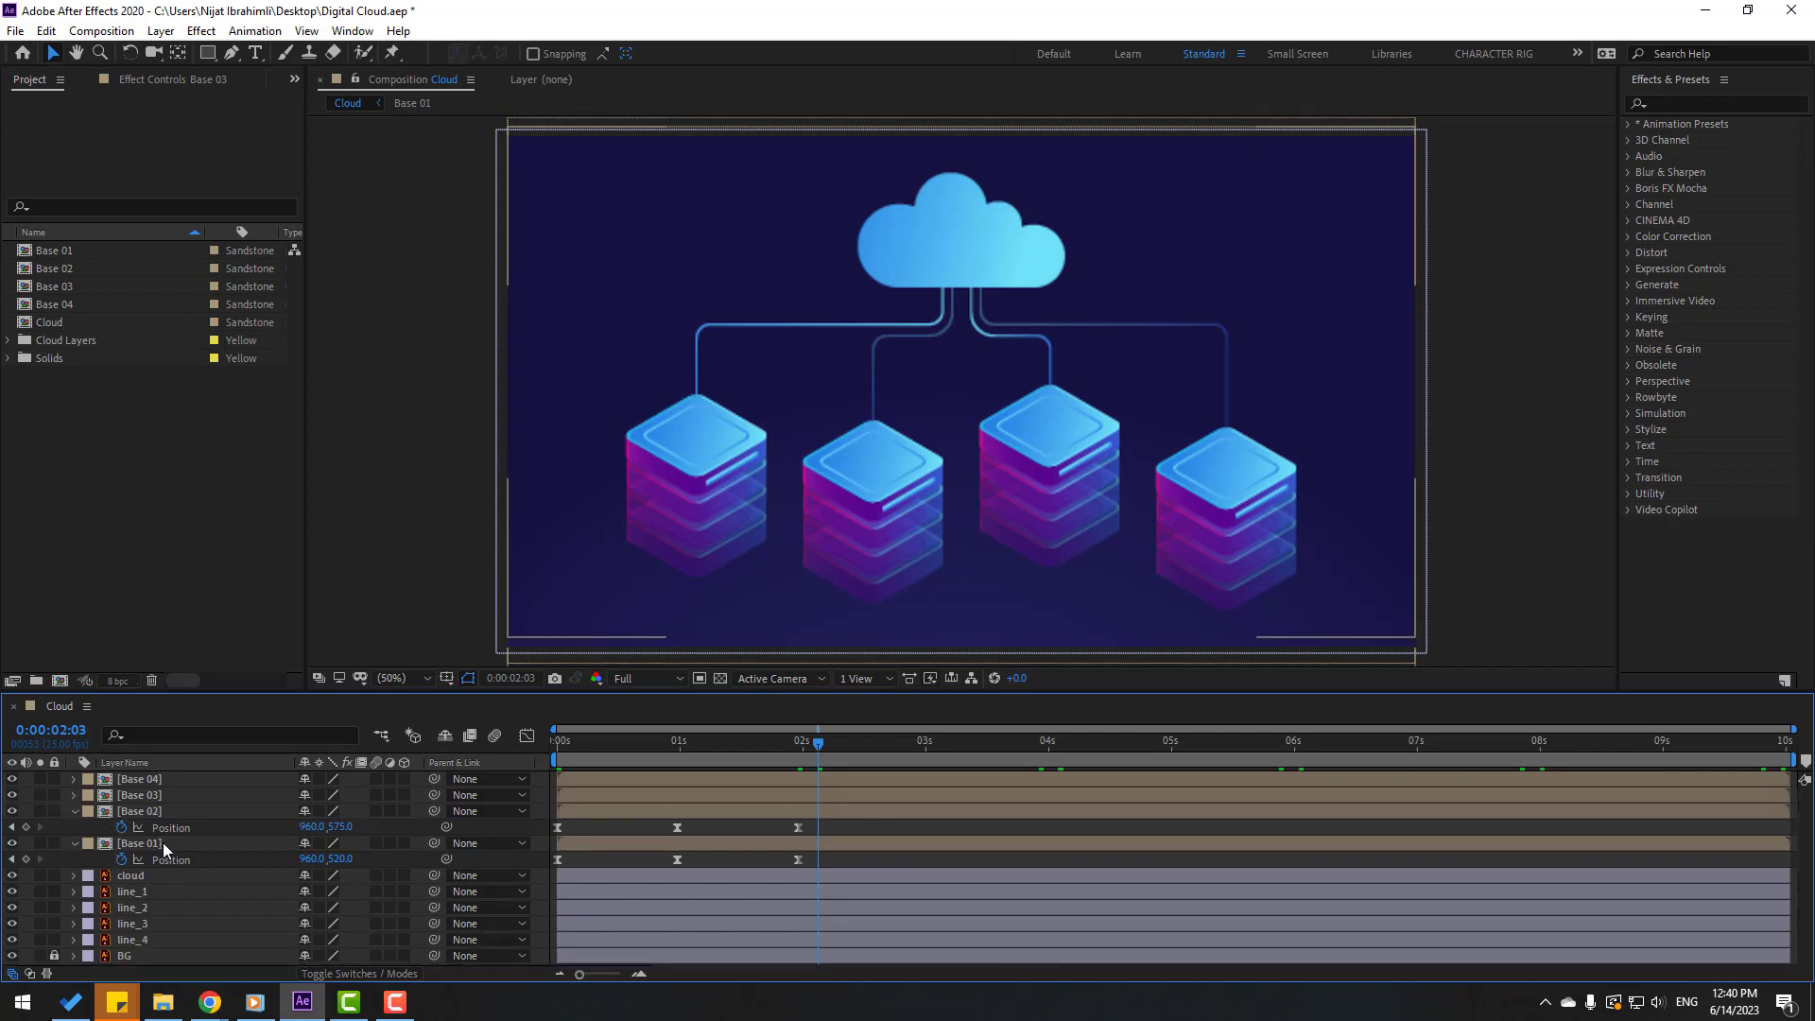
# Step: Add the expression loopOutDuration(type = "cycle", duration = 0) to Base 02's Position and collapse the layer
pyautogui.keyDown('alt'); pyautogui.click(121, 828); pyautogui.keyUp('alt')
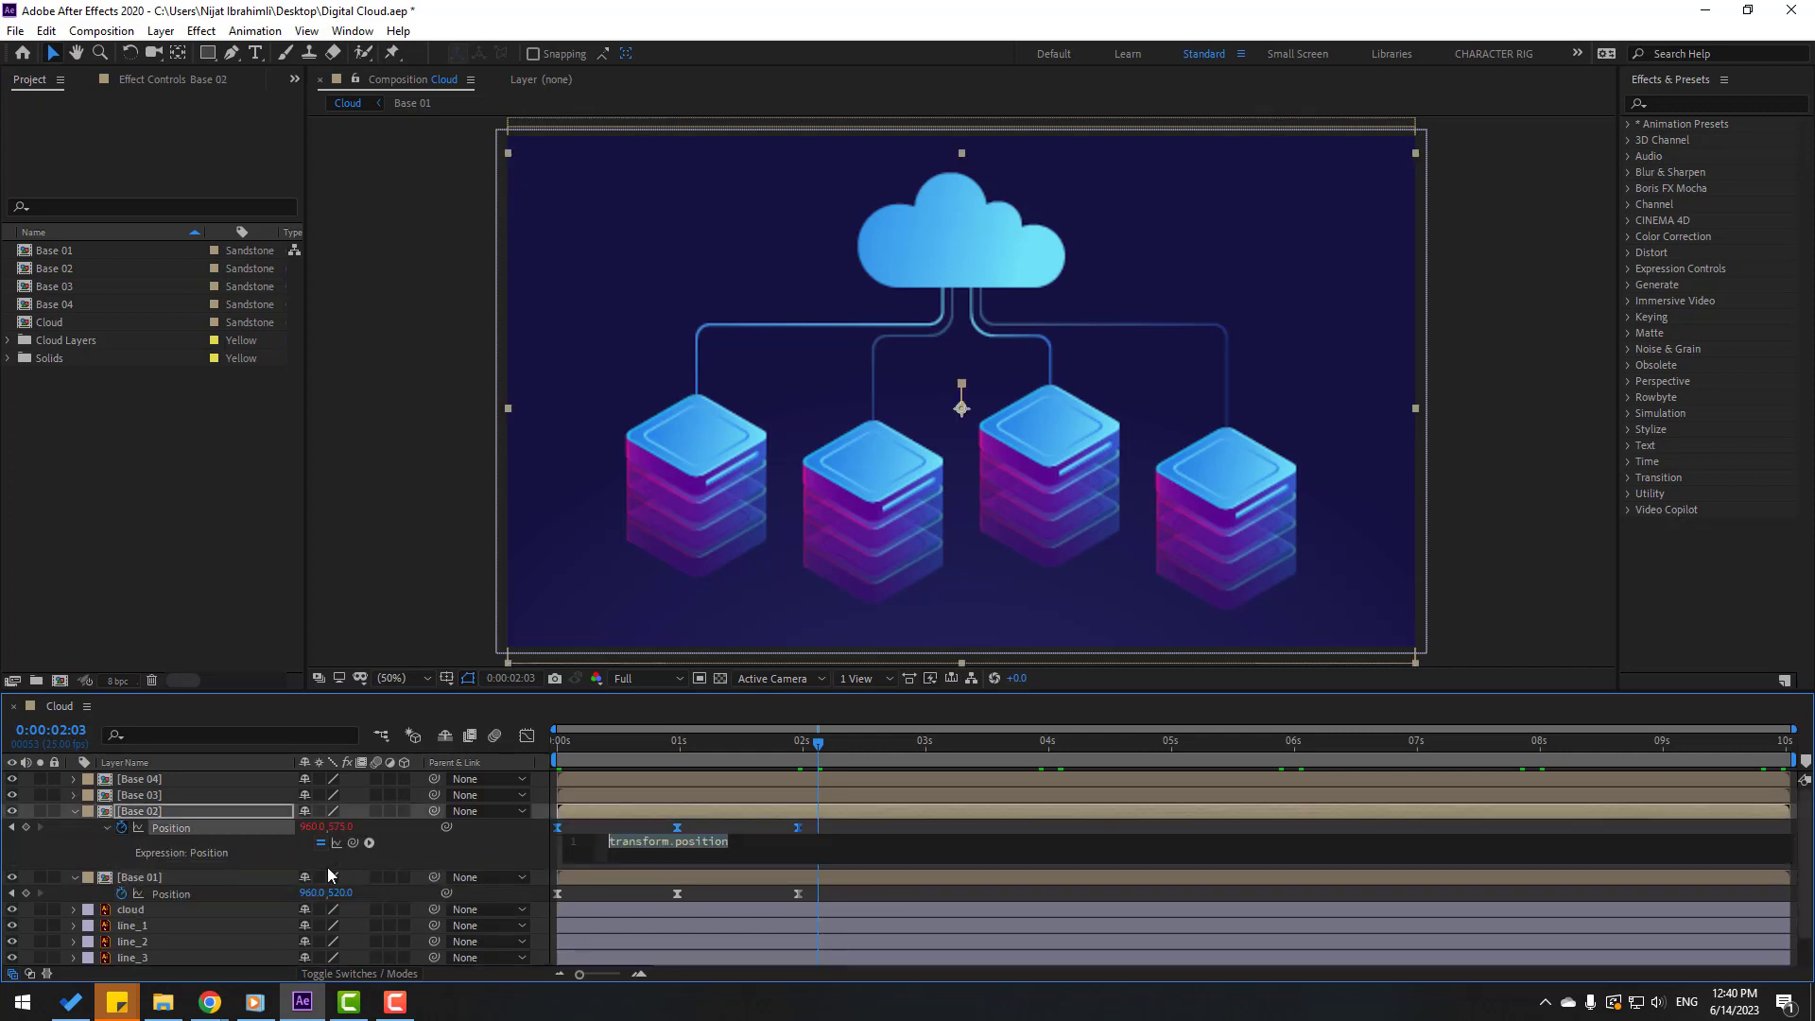
pyautogui.click(370, 843)
pyautogui.moveTo(500, 728)
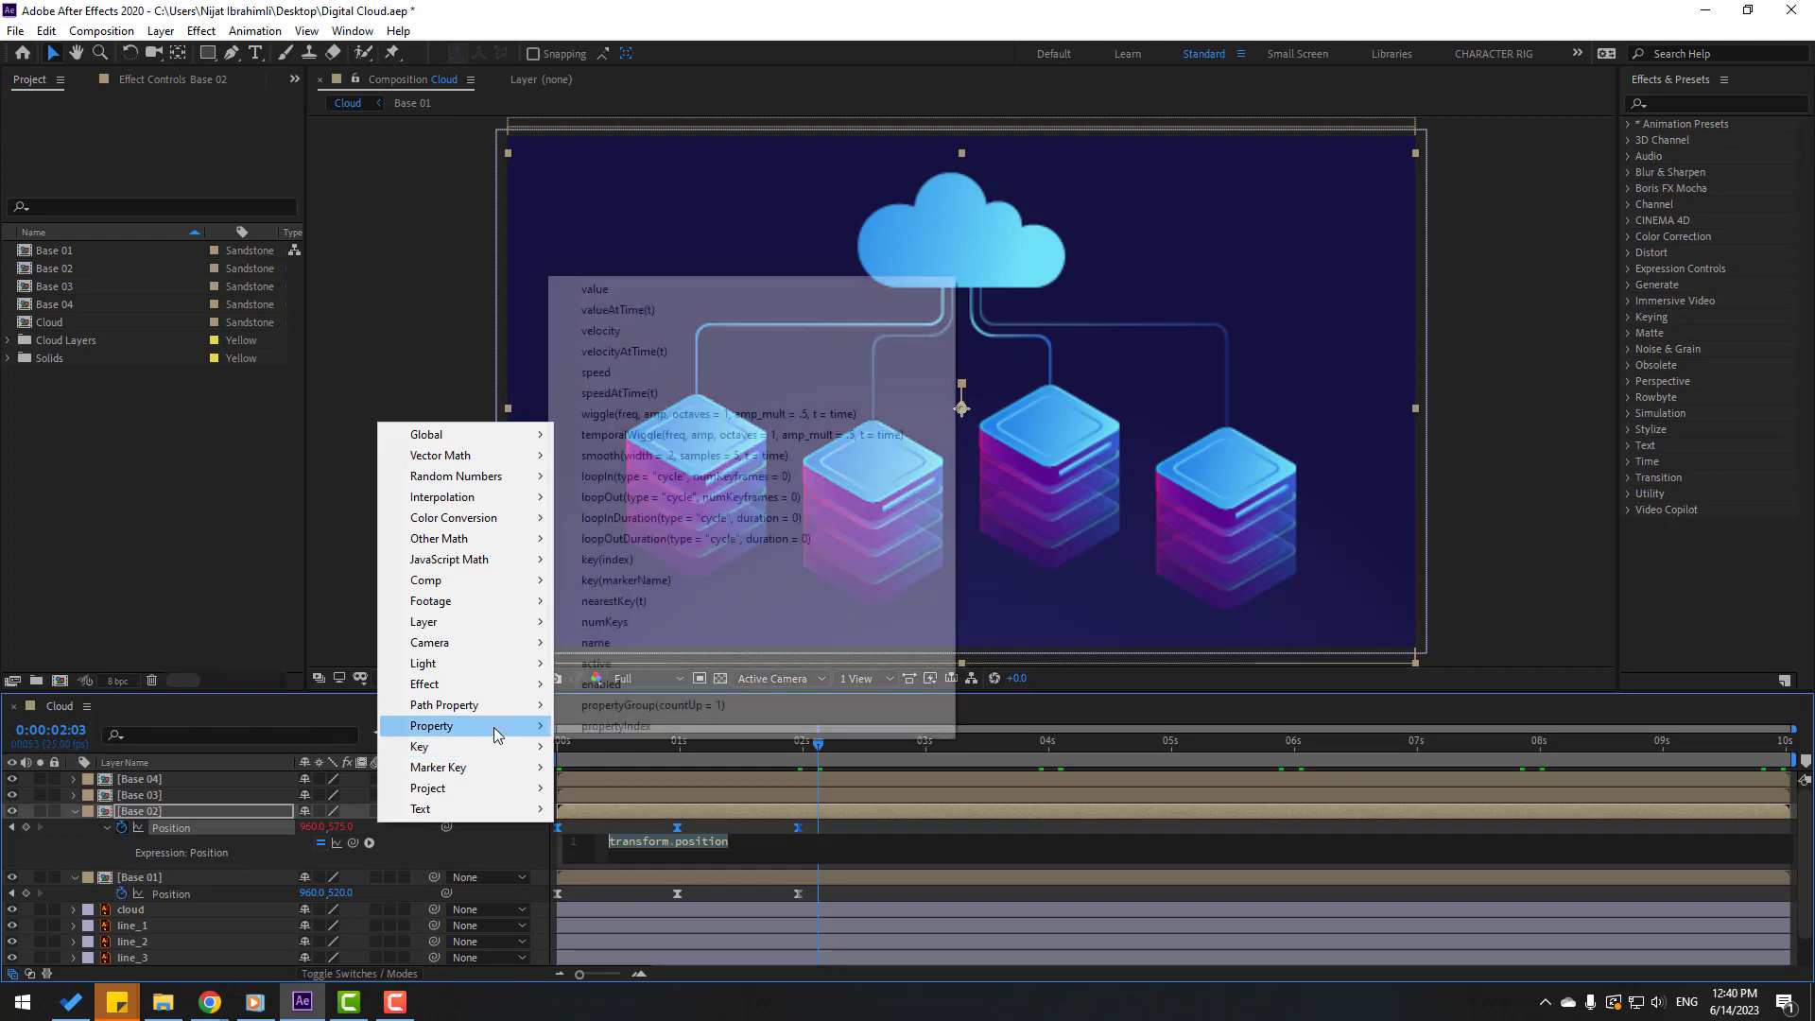
pyautogui.click(793, 539)
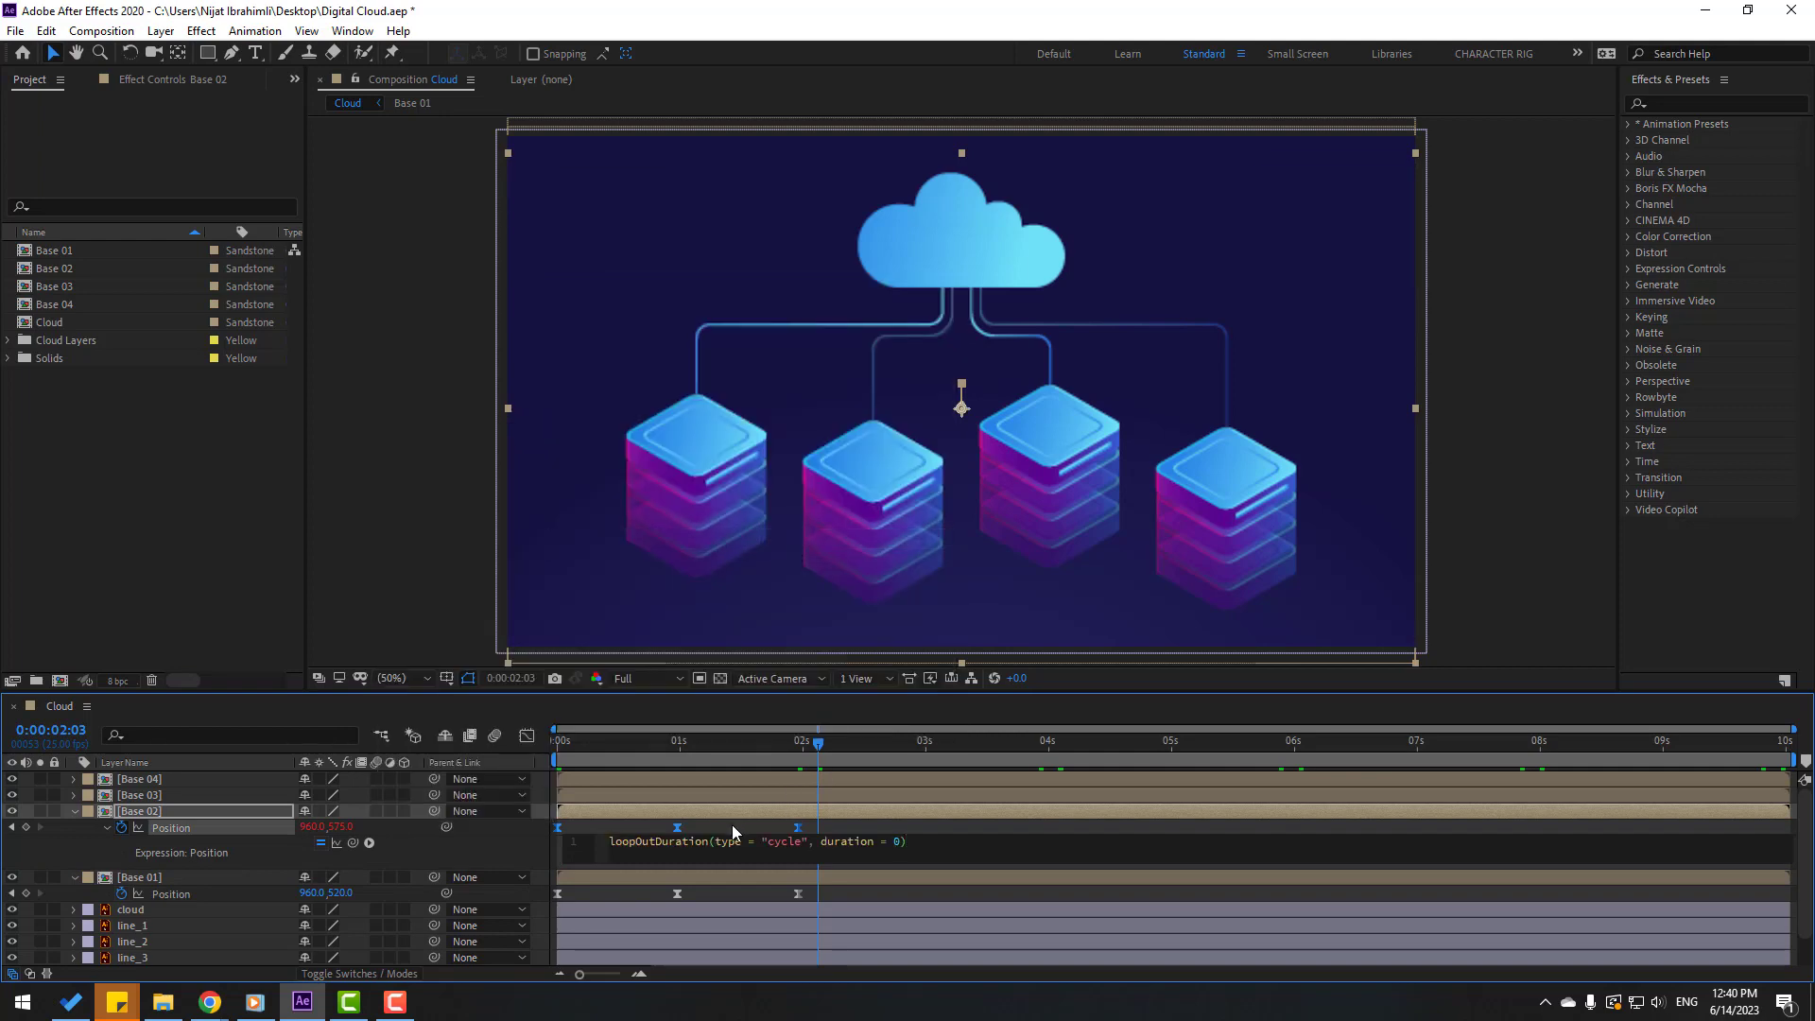
pyautogui.click(731, 824)
pyautogui.click(76, 811)
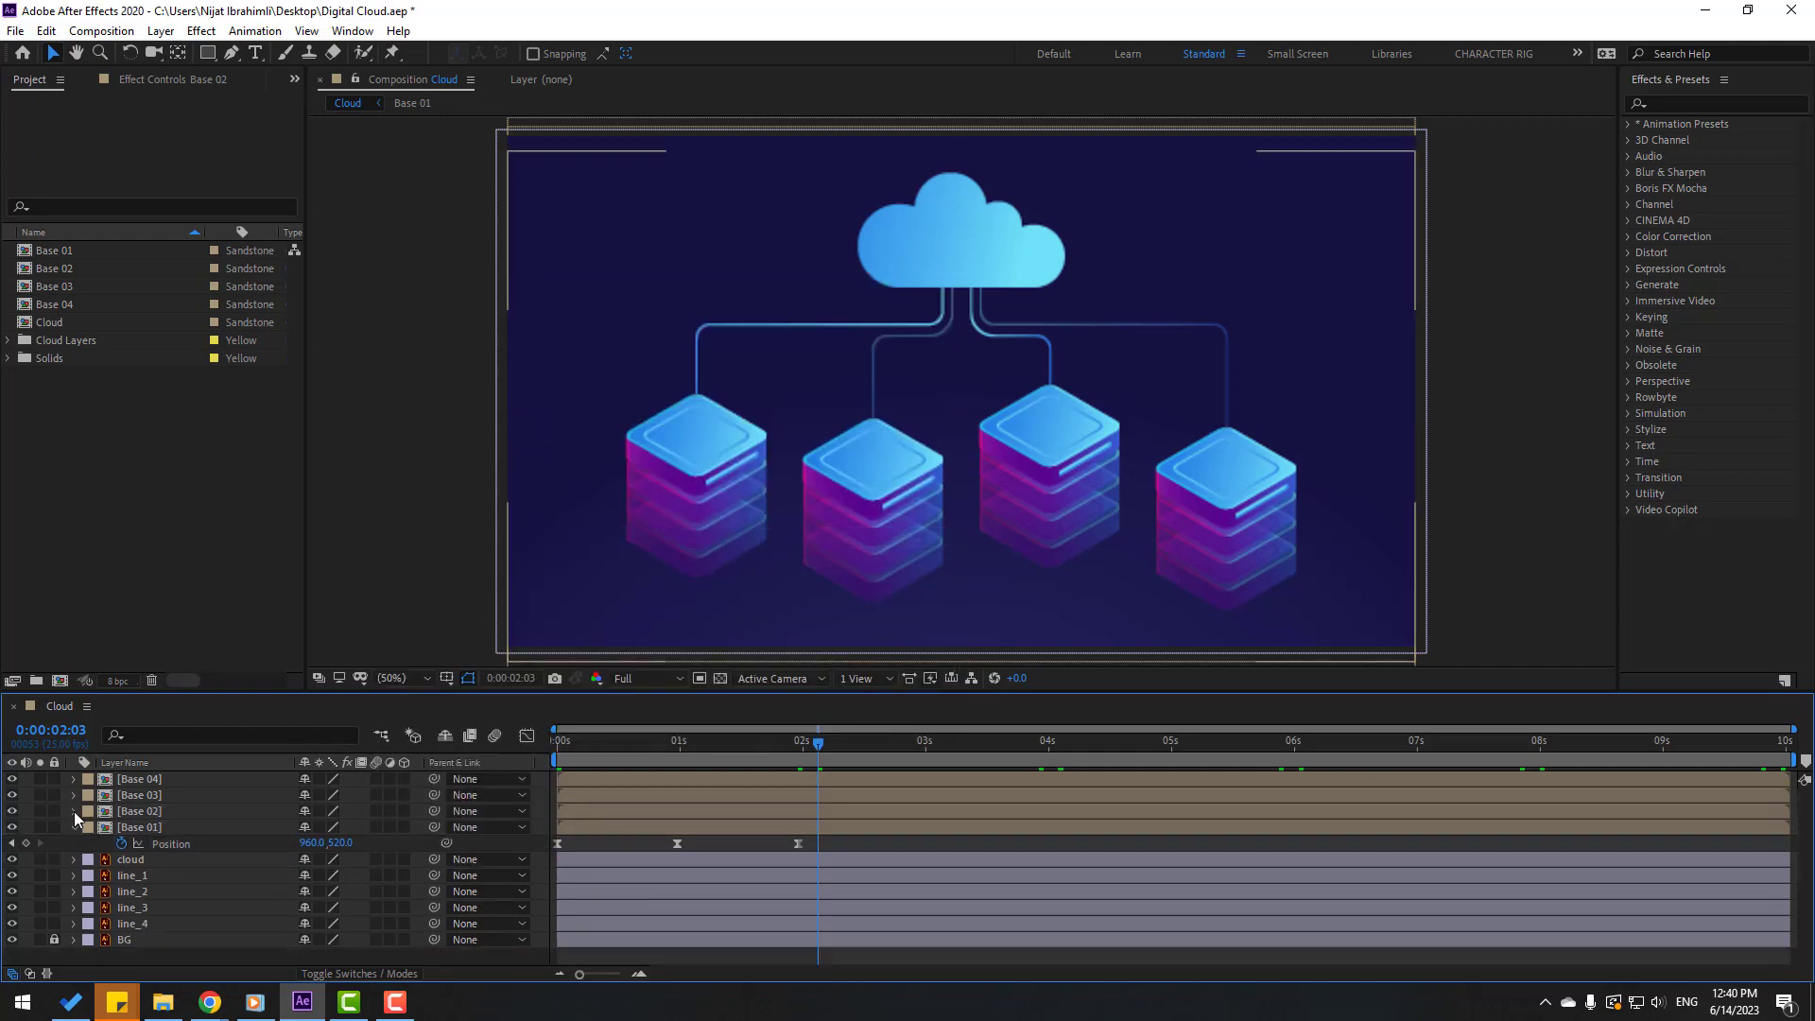
# Step: Add the expression loopOutDuration(type = "cycle", duration = 0) to Base 01's Position, collapse the layer and preview all four stacks looping
pyautogui.keyDown('alt'); pyautogui.click(121, 844); pyautogui.keyUp('alt')
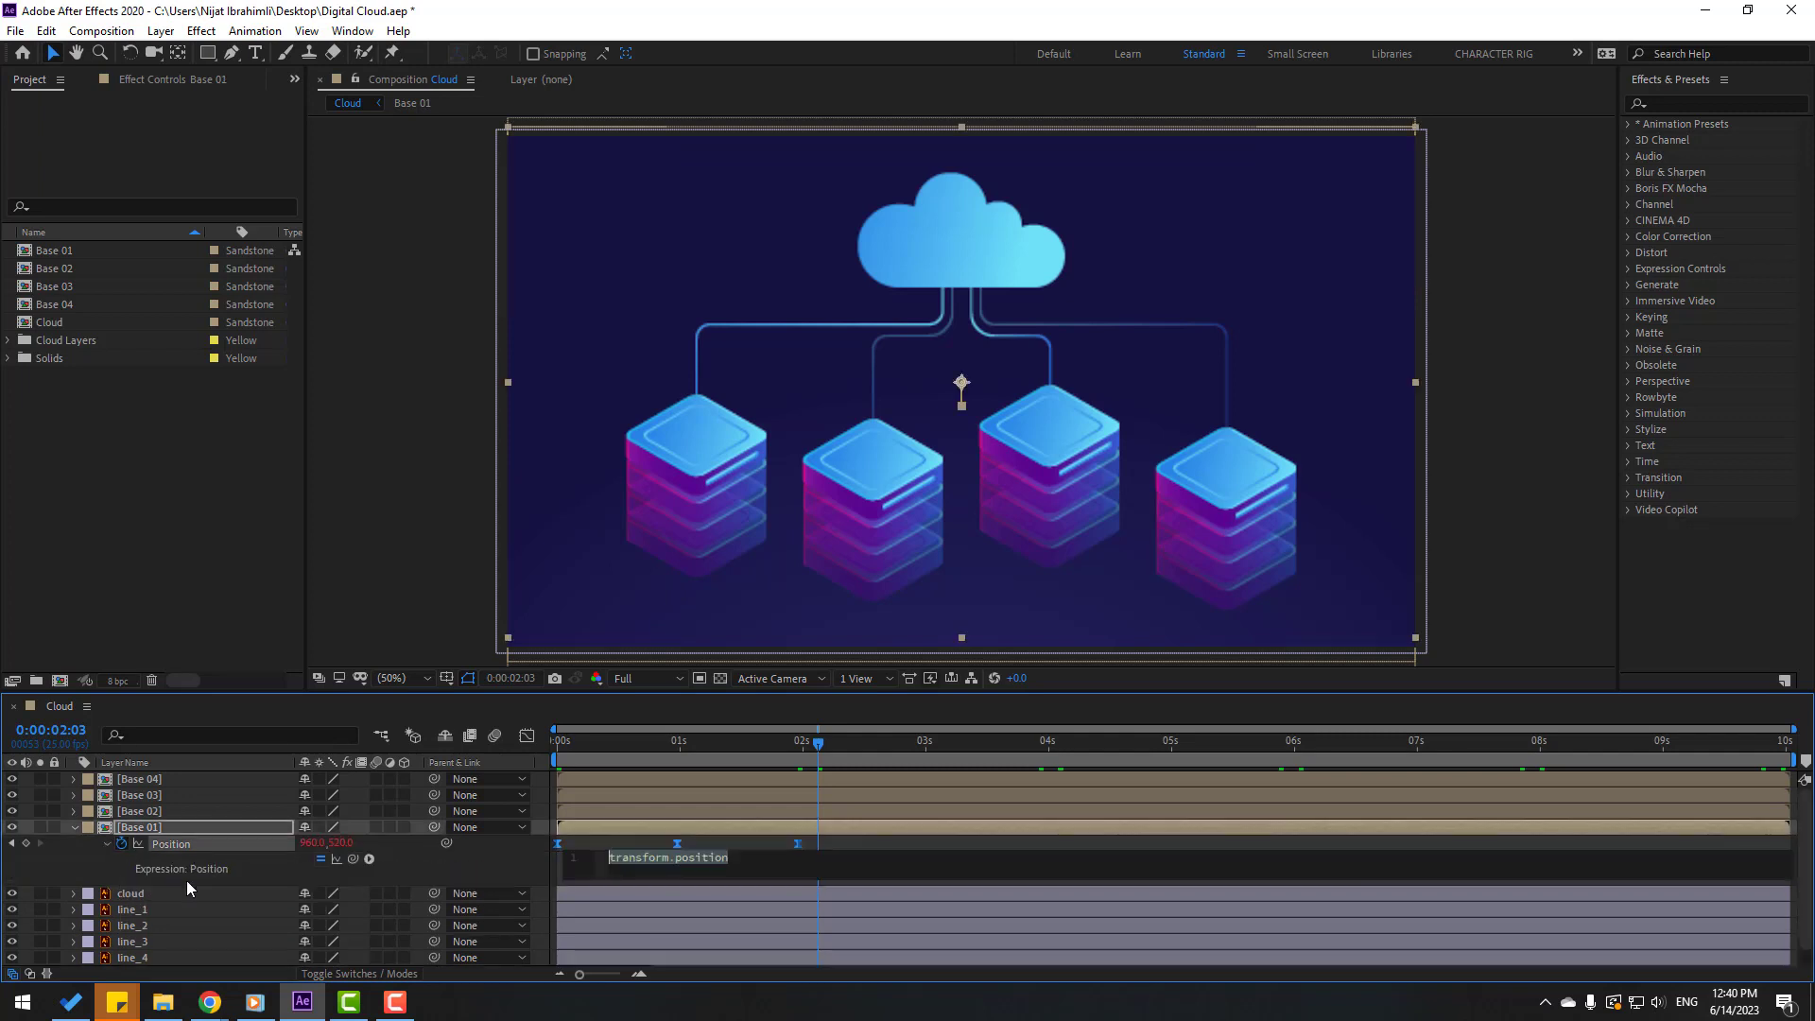
pyautogui.click(369, 860)
pyautogui.moveTo(494, 748)
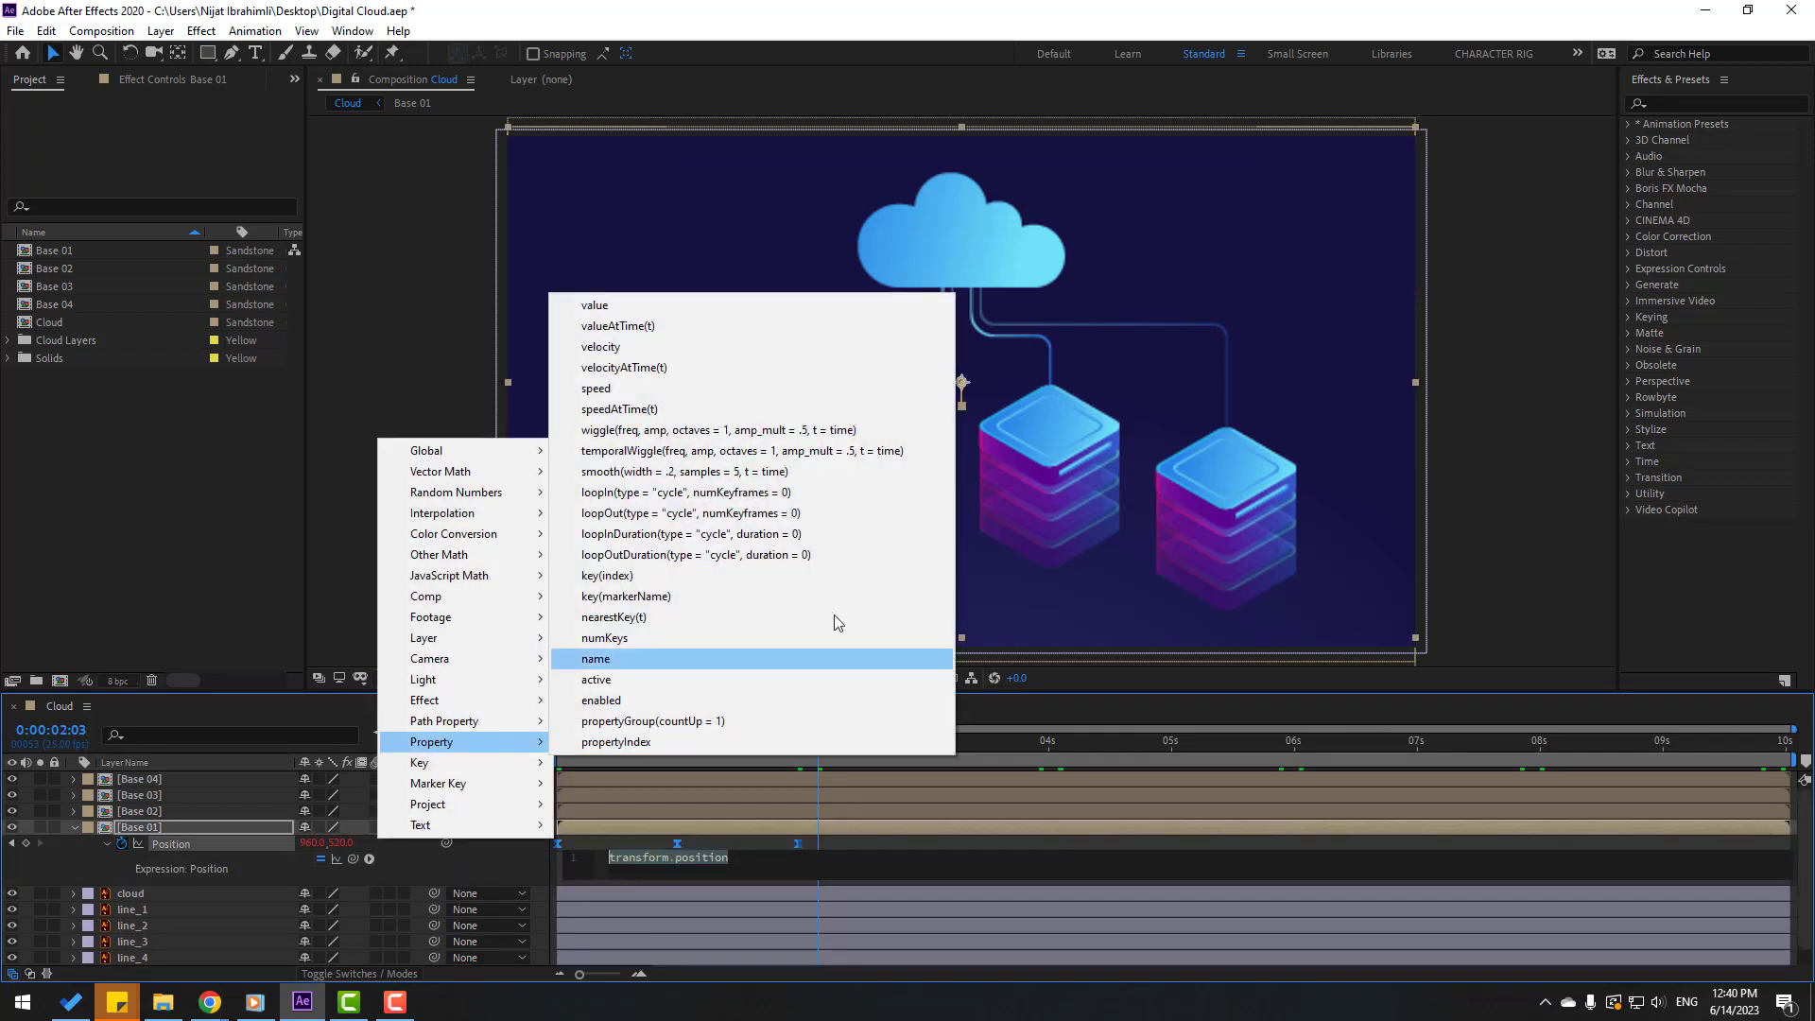
pyautogui.click(792, 560)
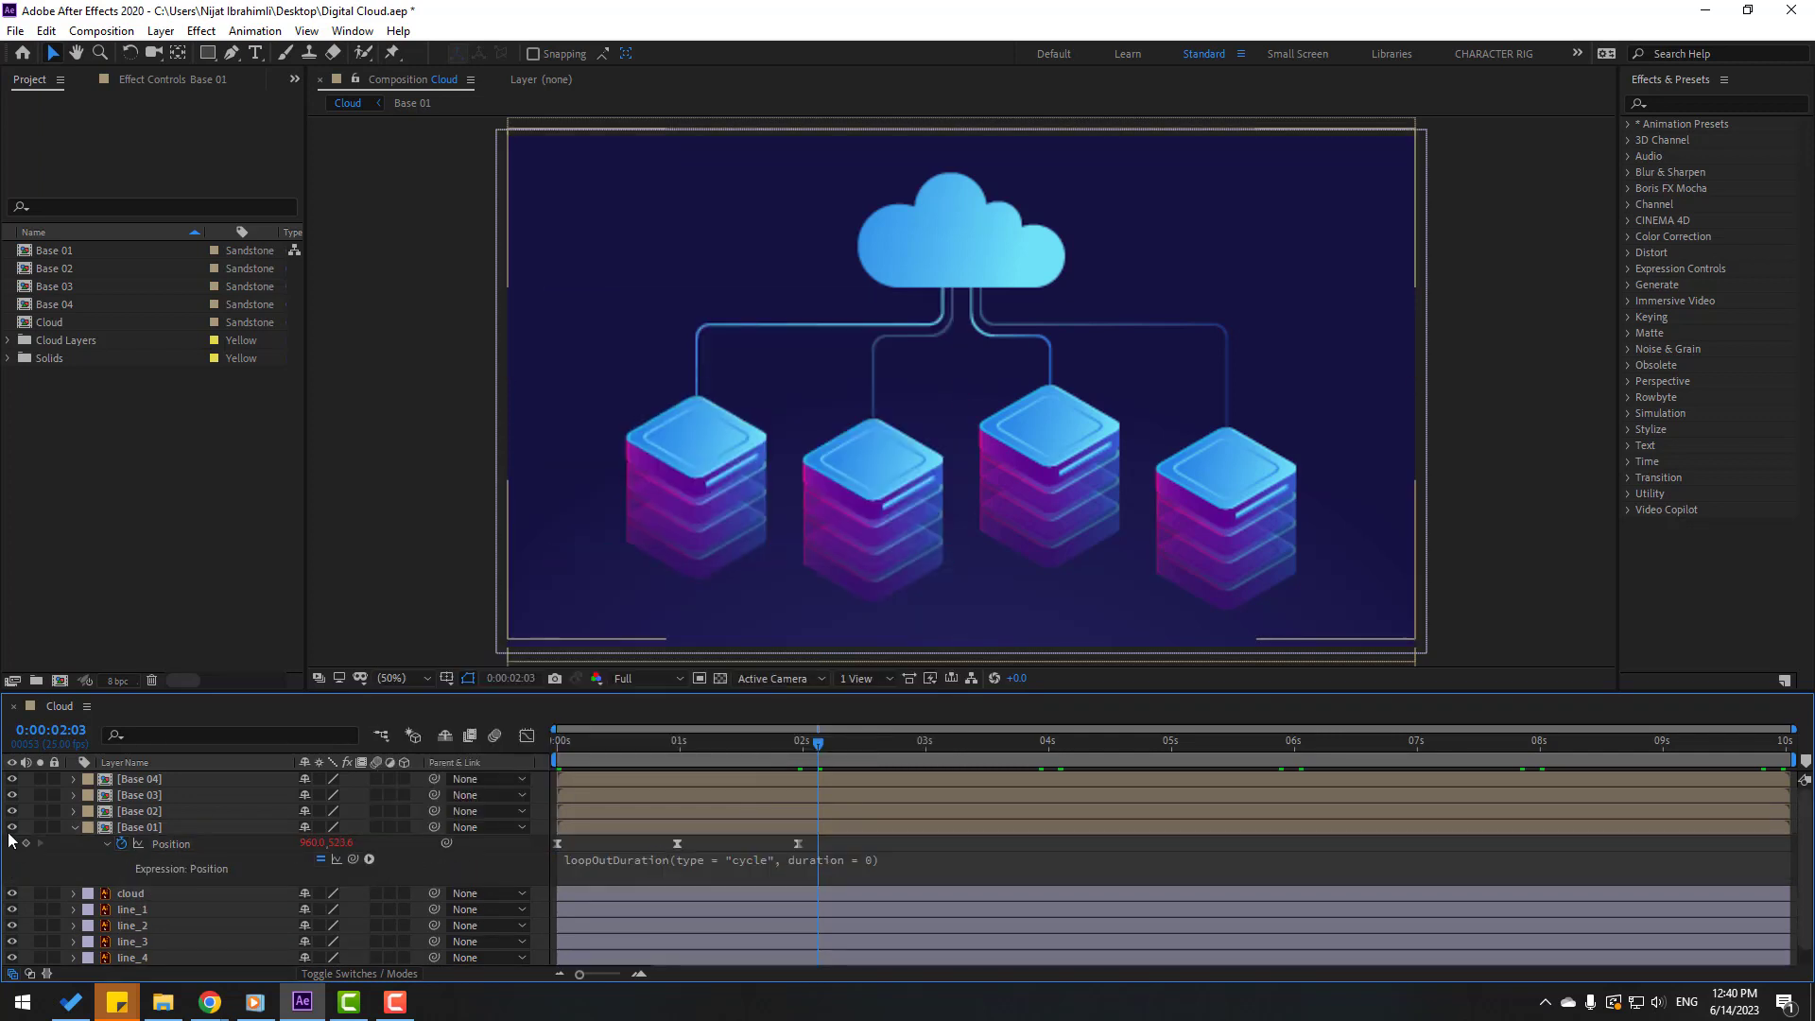
pyautogui.click(74, 829)
pyautogui.press('space')
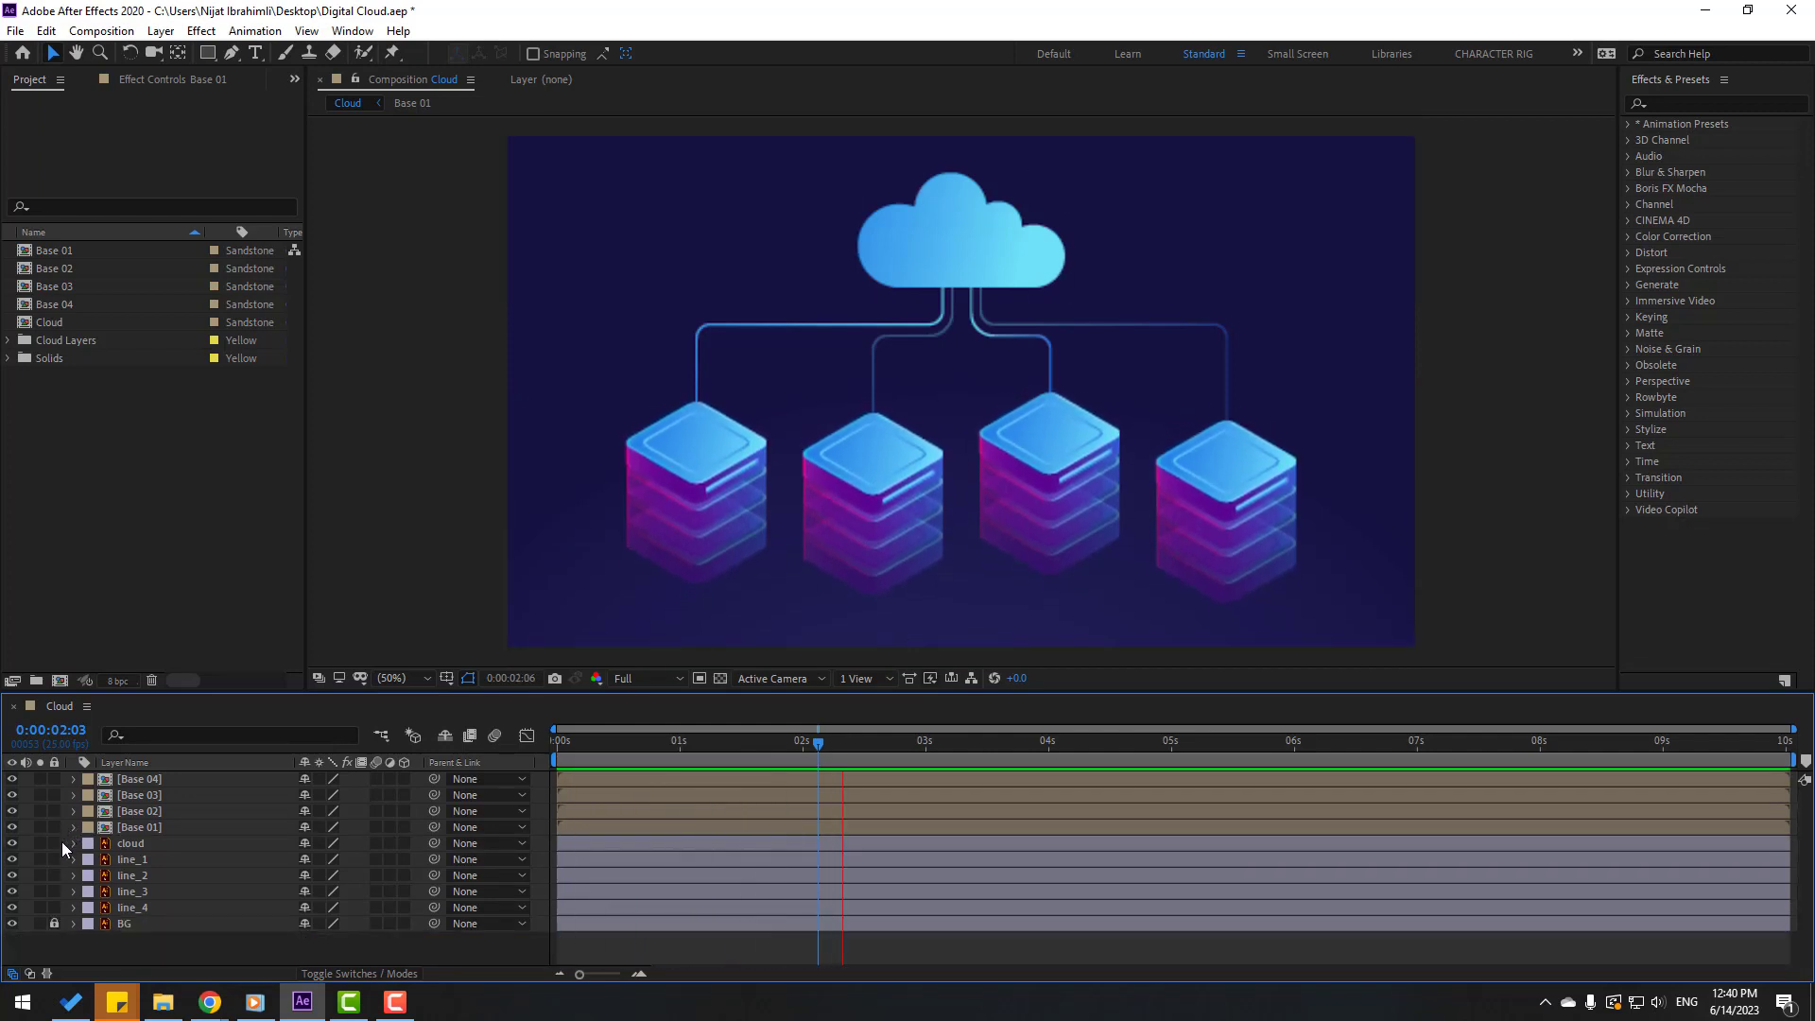
pyautogui.press('space')
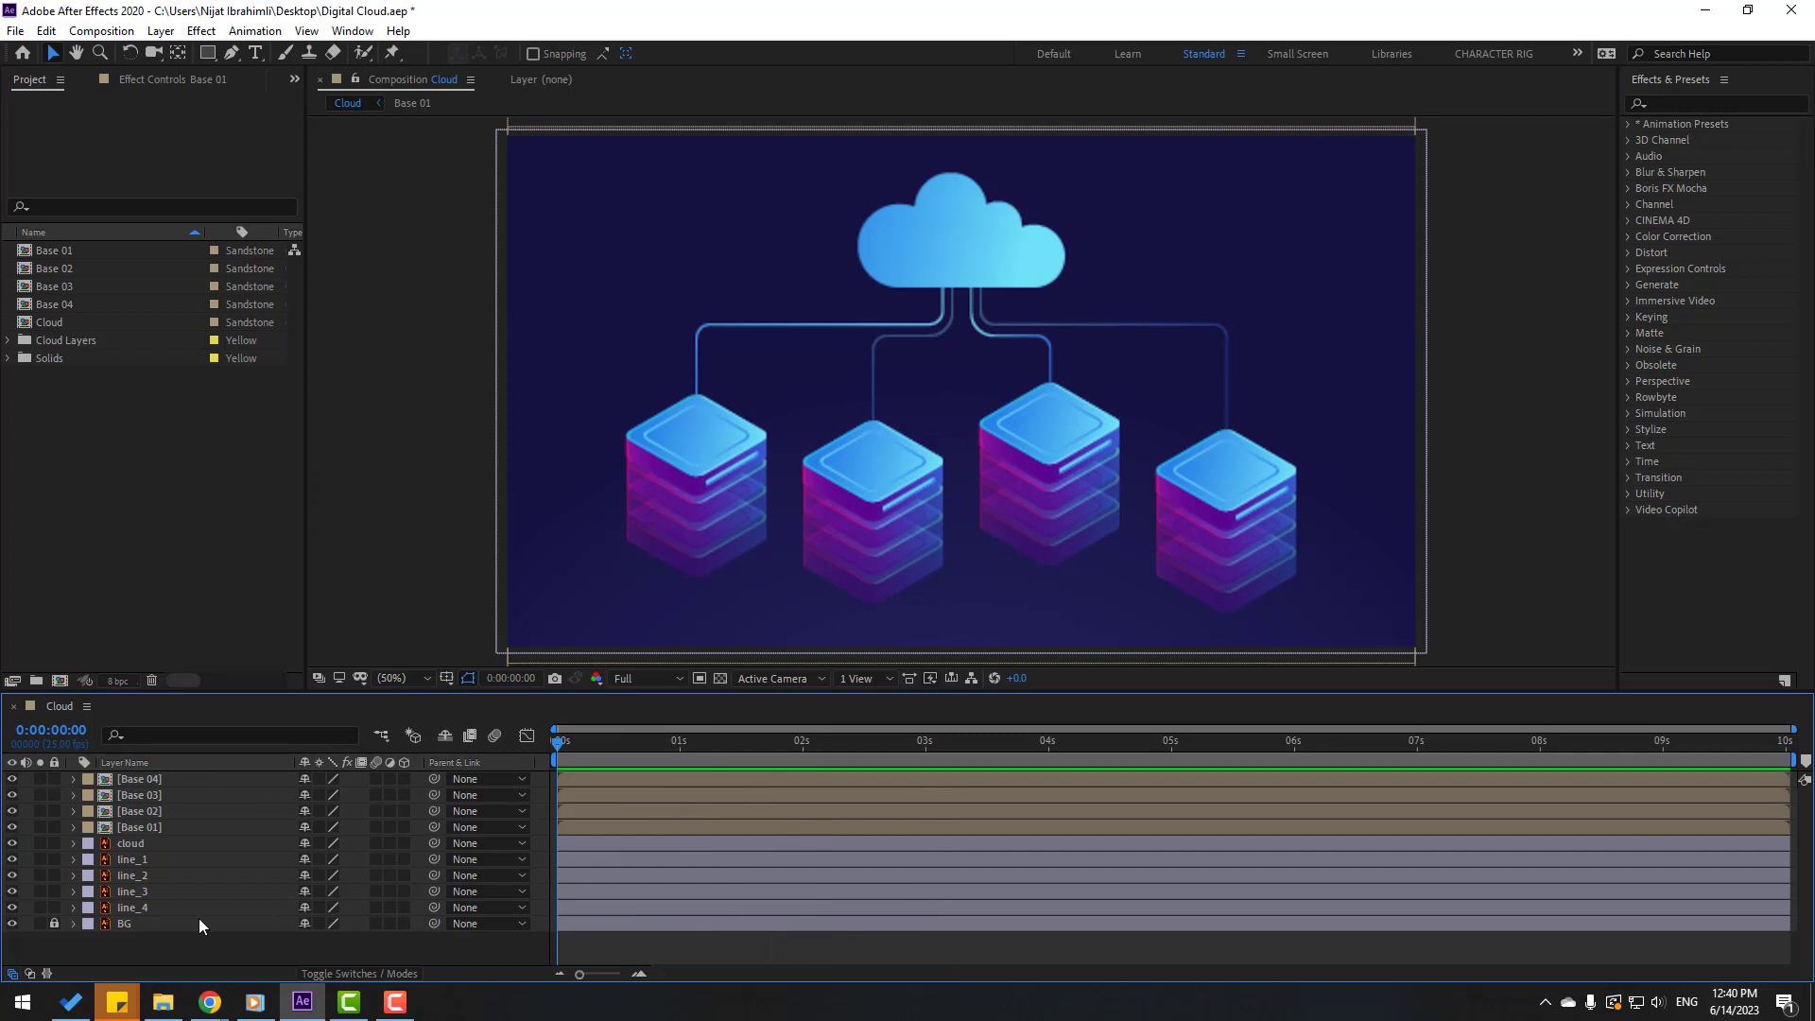
# Step: Keyframe the cloud layer's vertical position at 217 at the start of the timeline and 186 at 0:00:00:10
pyautogui.click(138, 845)
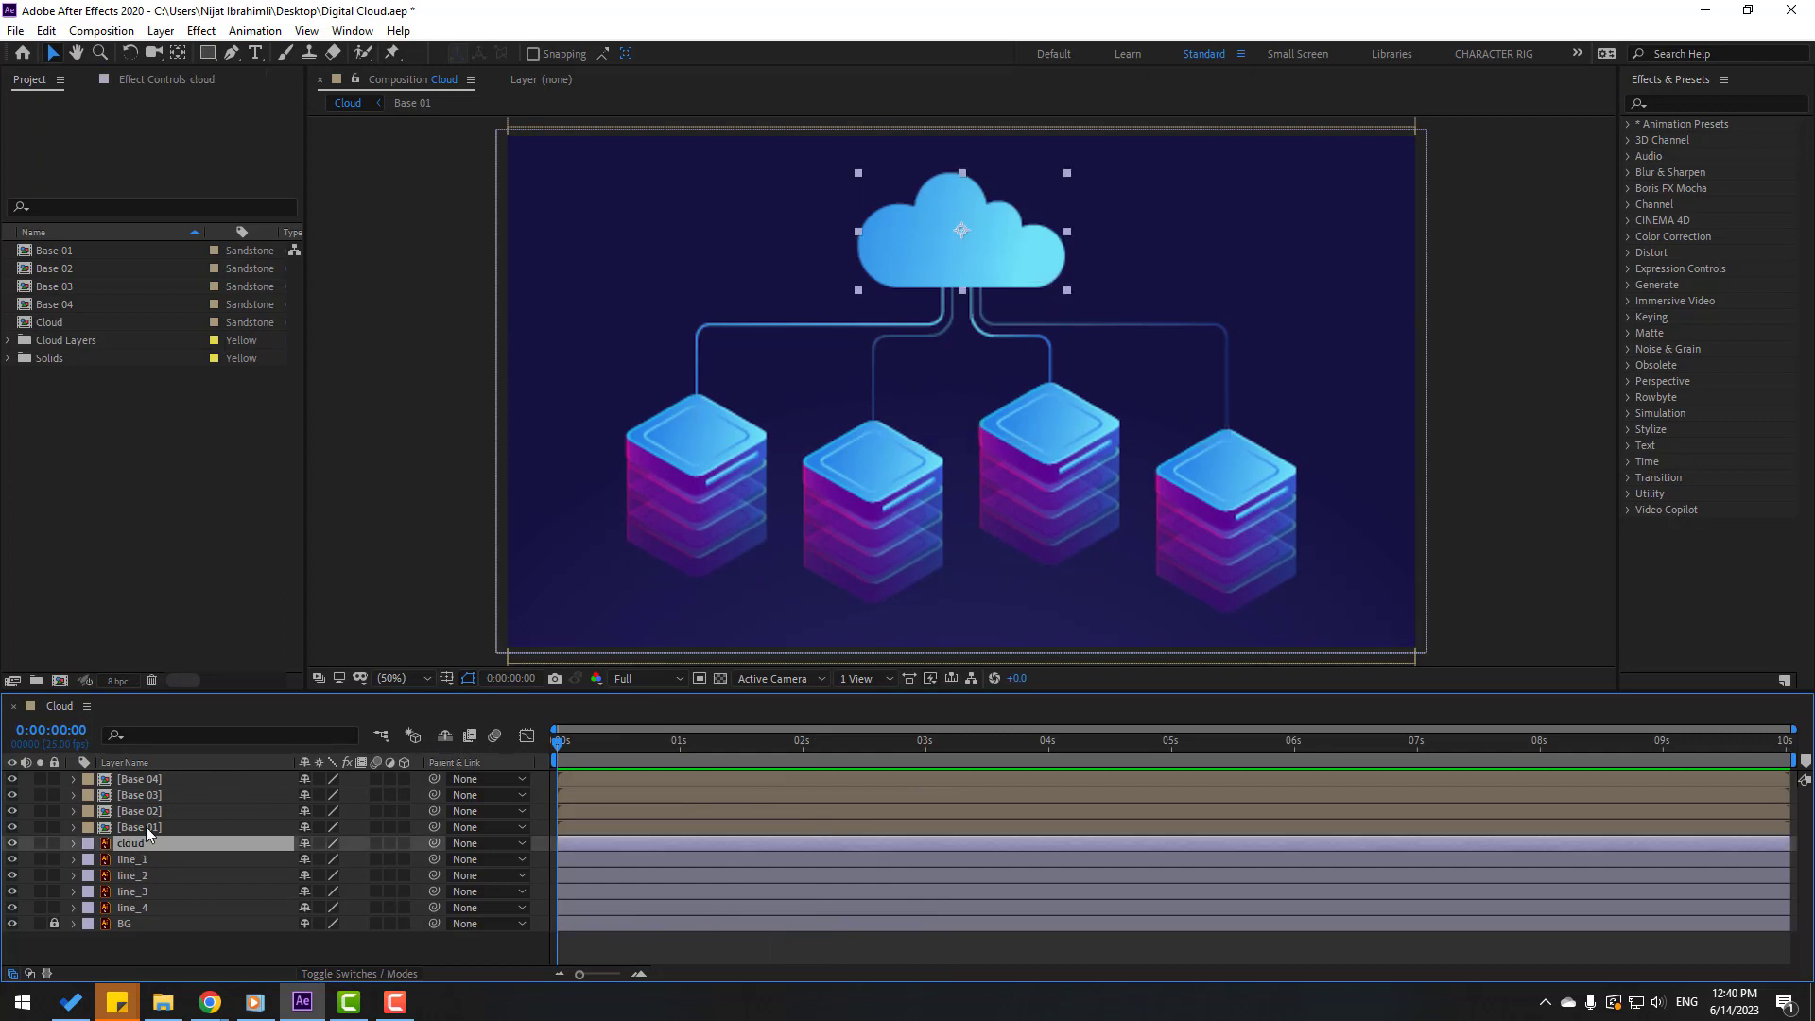
pyautogui.press('p')
pyautogui.click(121, 858)
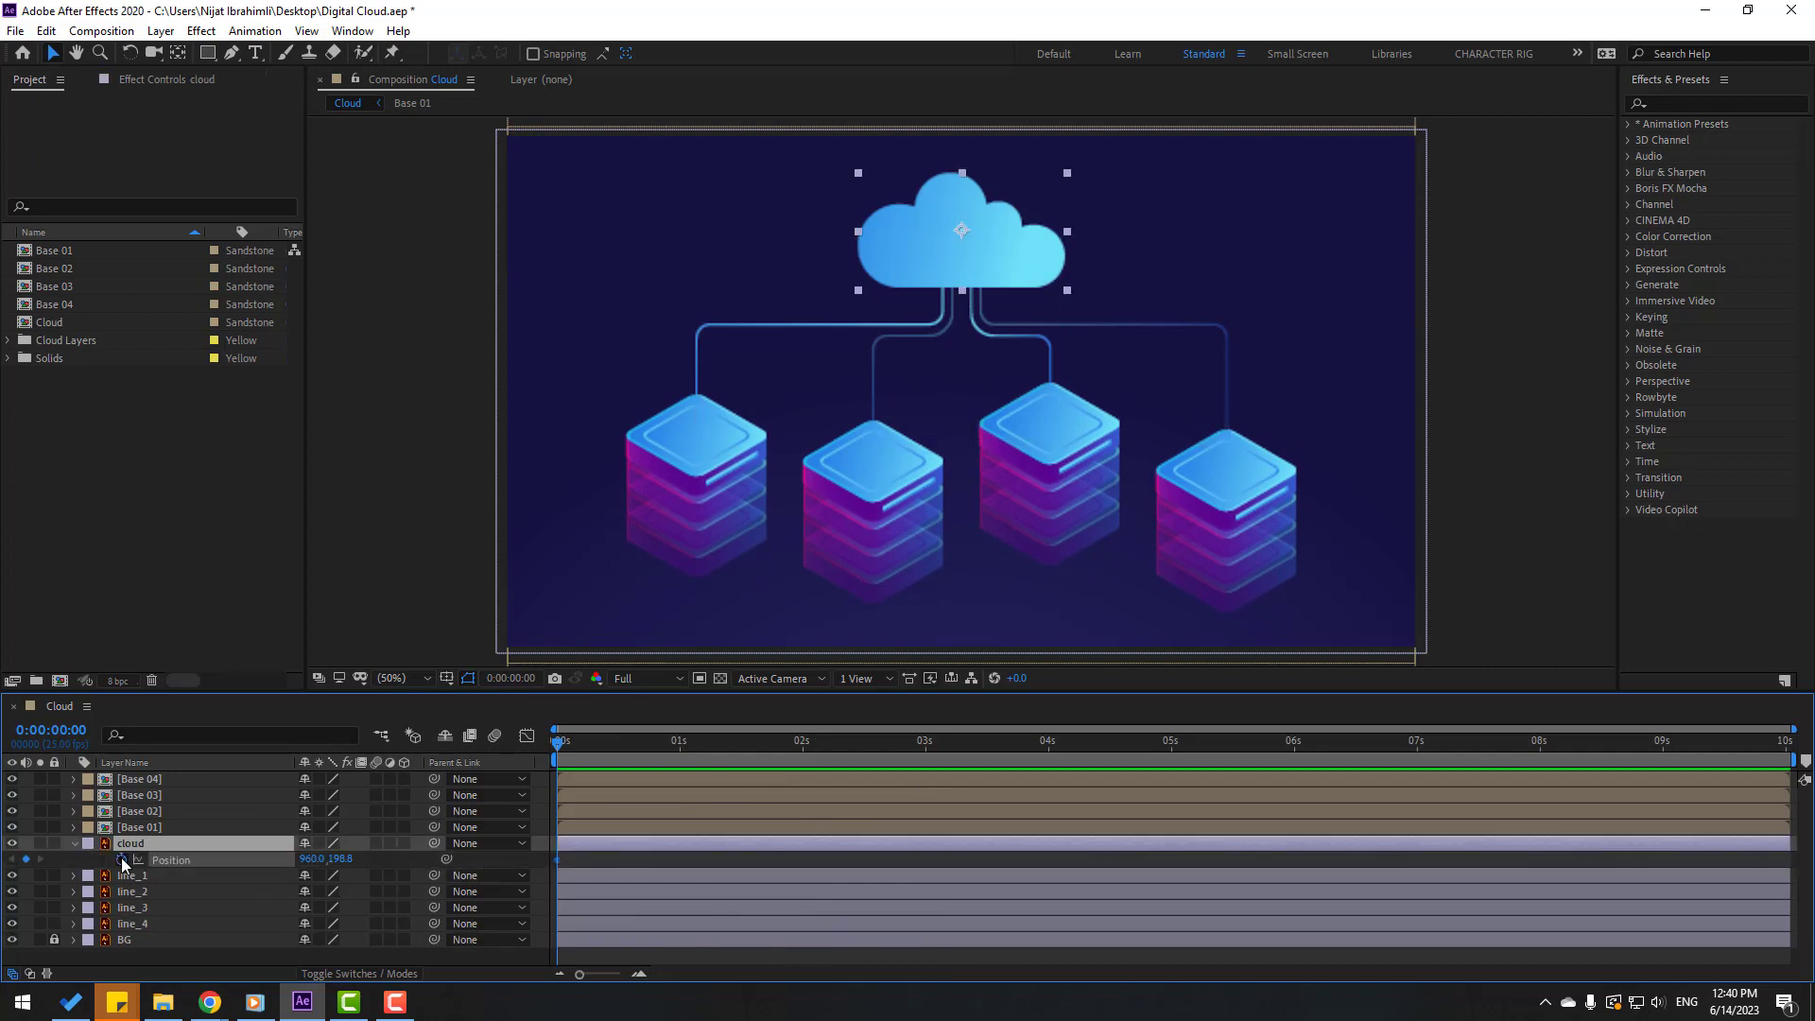
pyautogui.moveTo(346, 858); pyautogui.dragTo(318, 859)
pyautogui.press('space')
pyautogui.press('space')
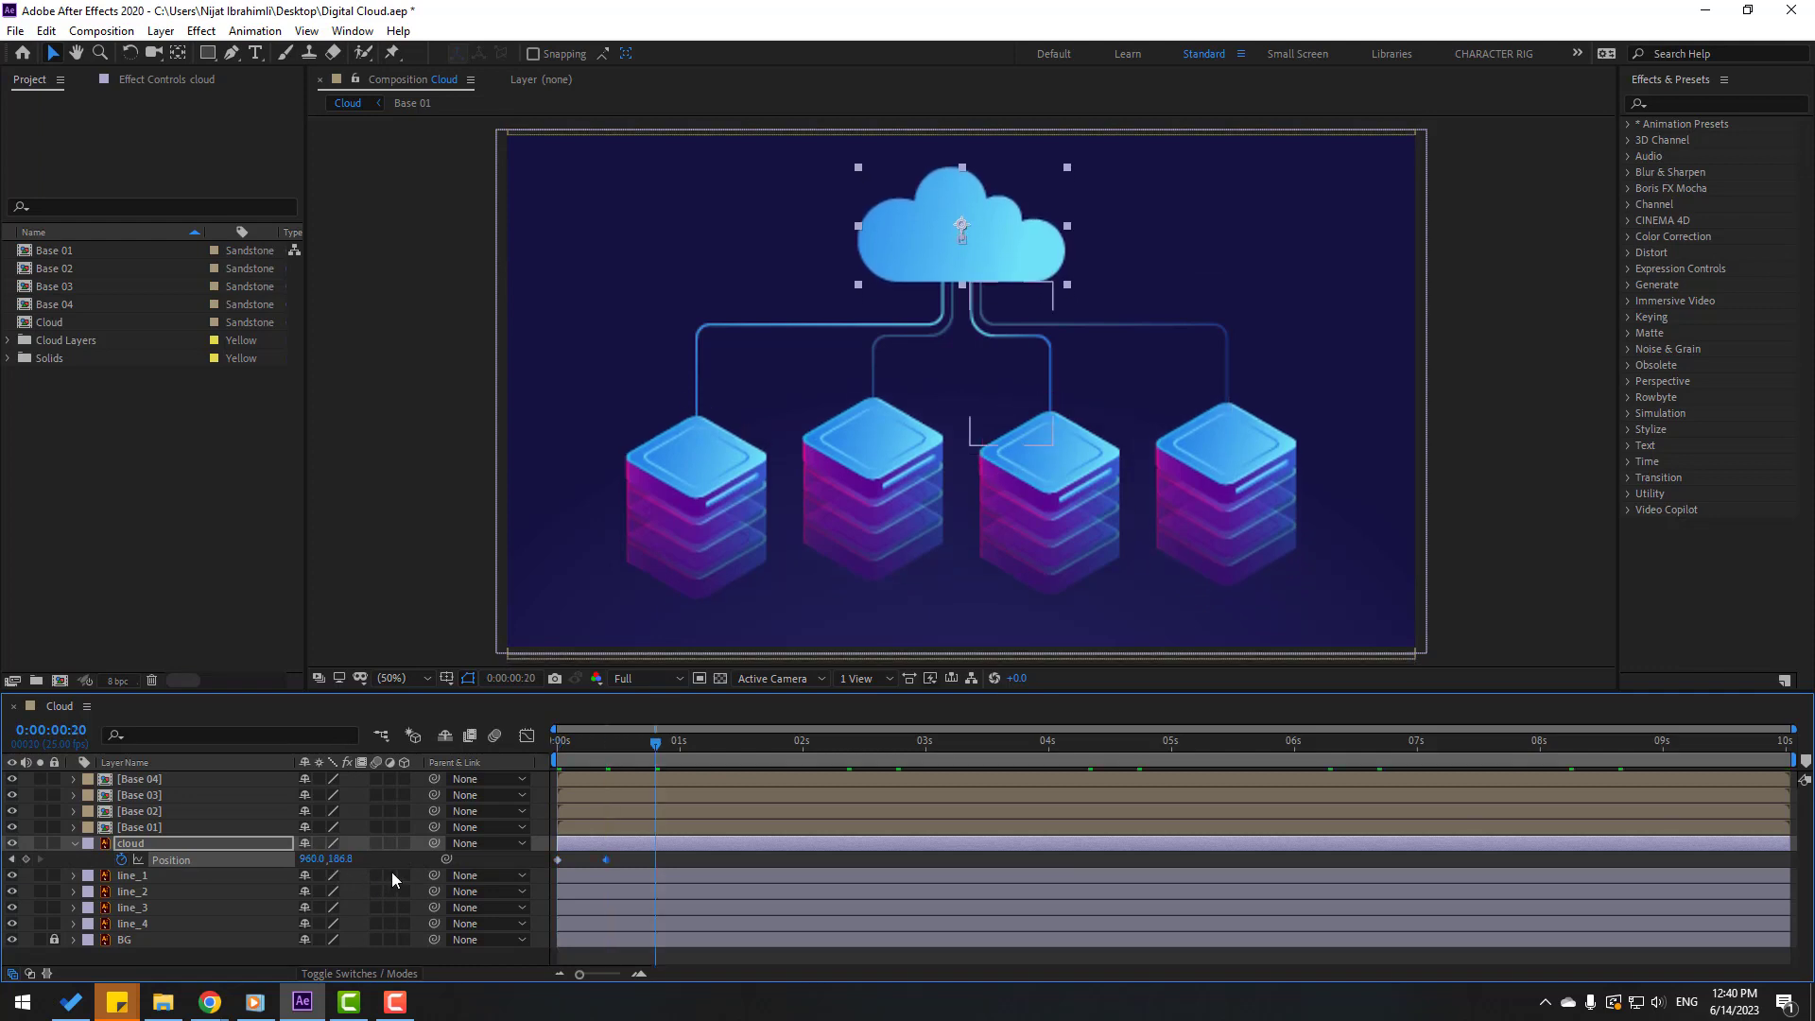
# Step: Copy the cloud layer's starting Position keyframe to 0:00:00:20
pyautogui.click(558, 860)
pyautogui.hotkey('ctrl', 'c')
pyautogui.hotkey('ctrl', 'v')
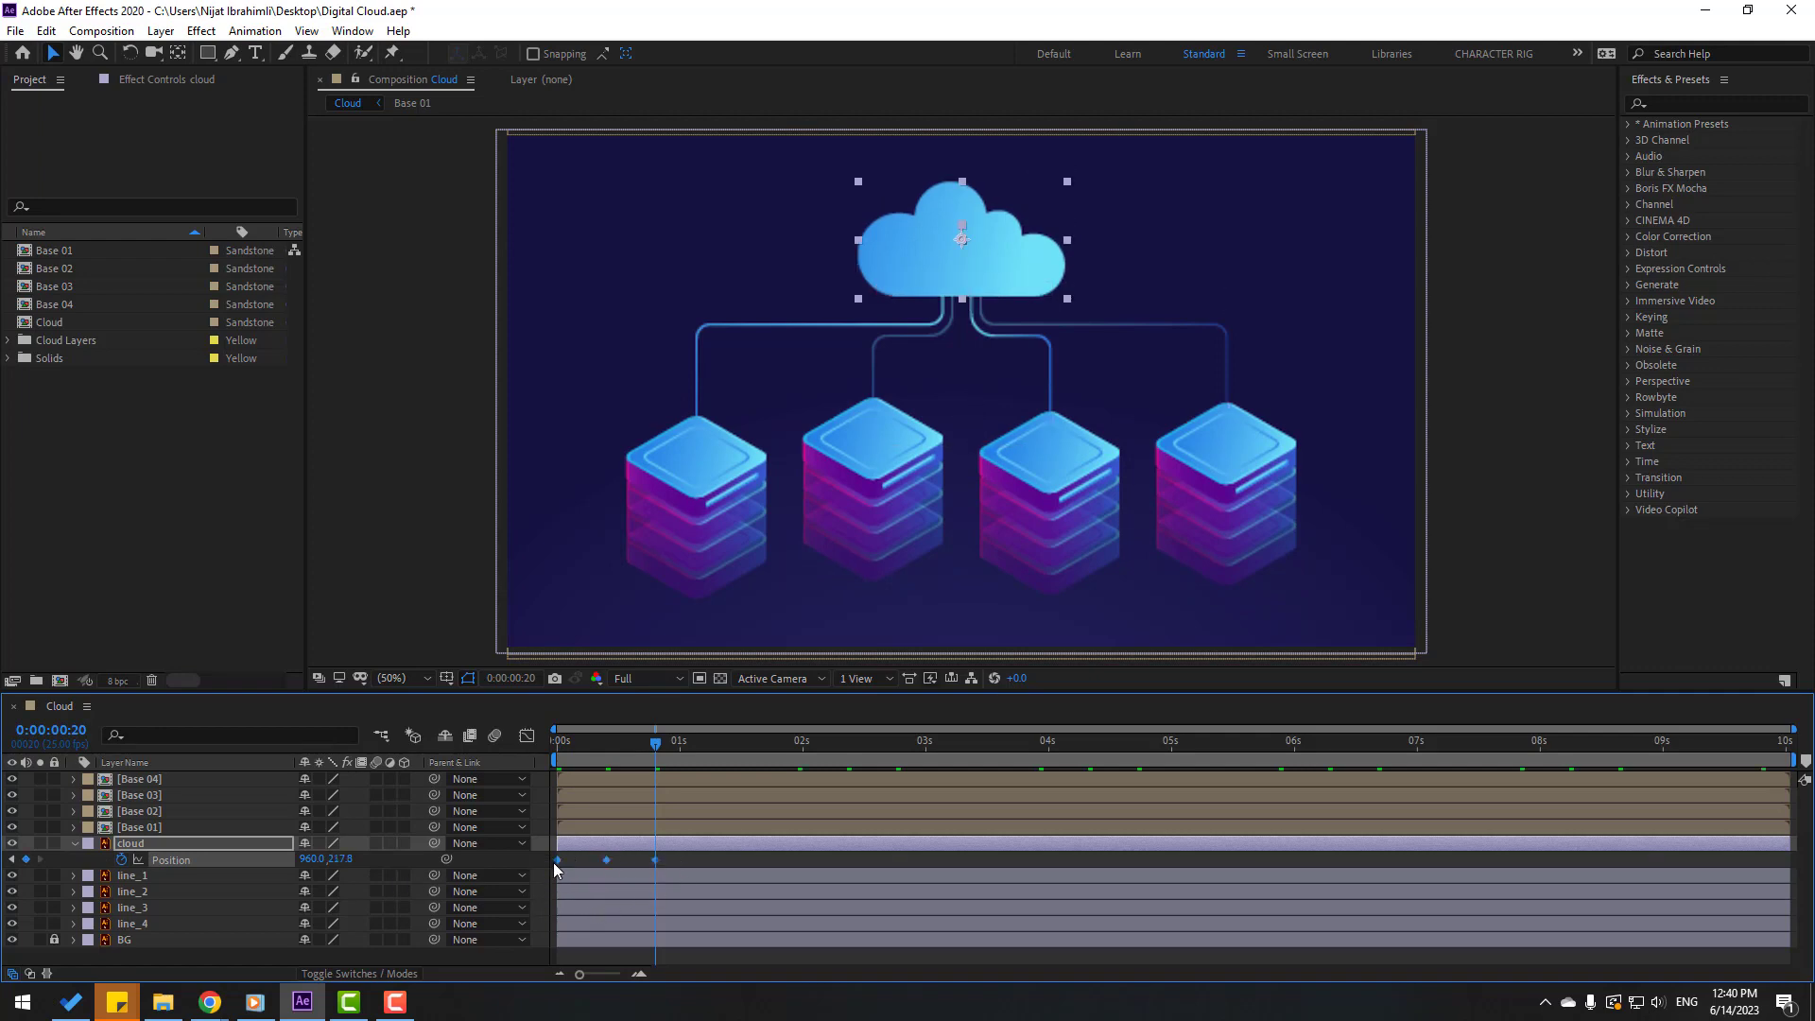
# Step: Apply Easy Ease to the cloud's three Position keyframes and stretch them so the last one sits at about 1.2 seconds
pyautogui.rightClick(558, 859)
pyautogui.moveTo(662, 845)
pyautogui.click(927, 741)
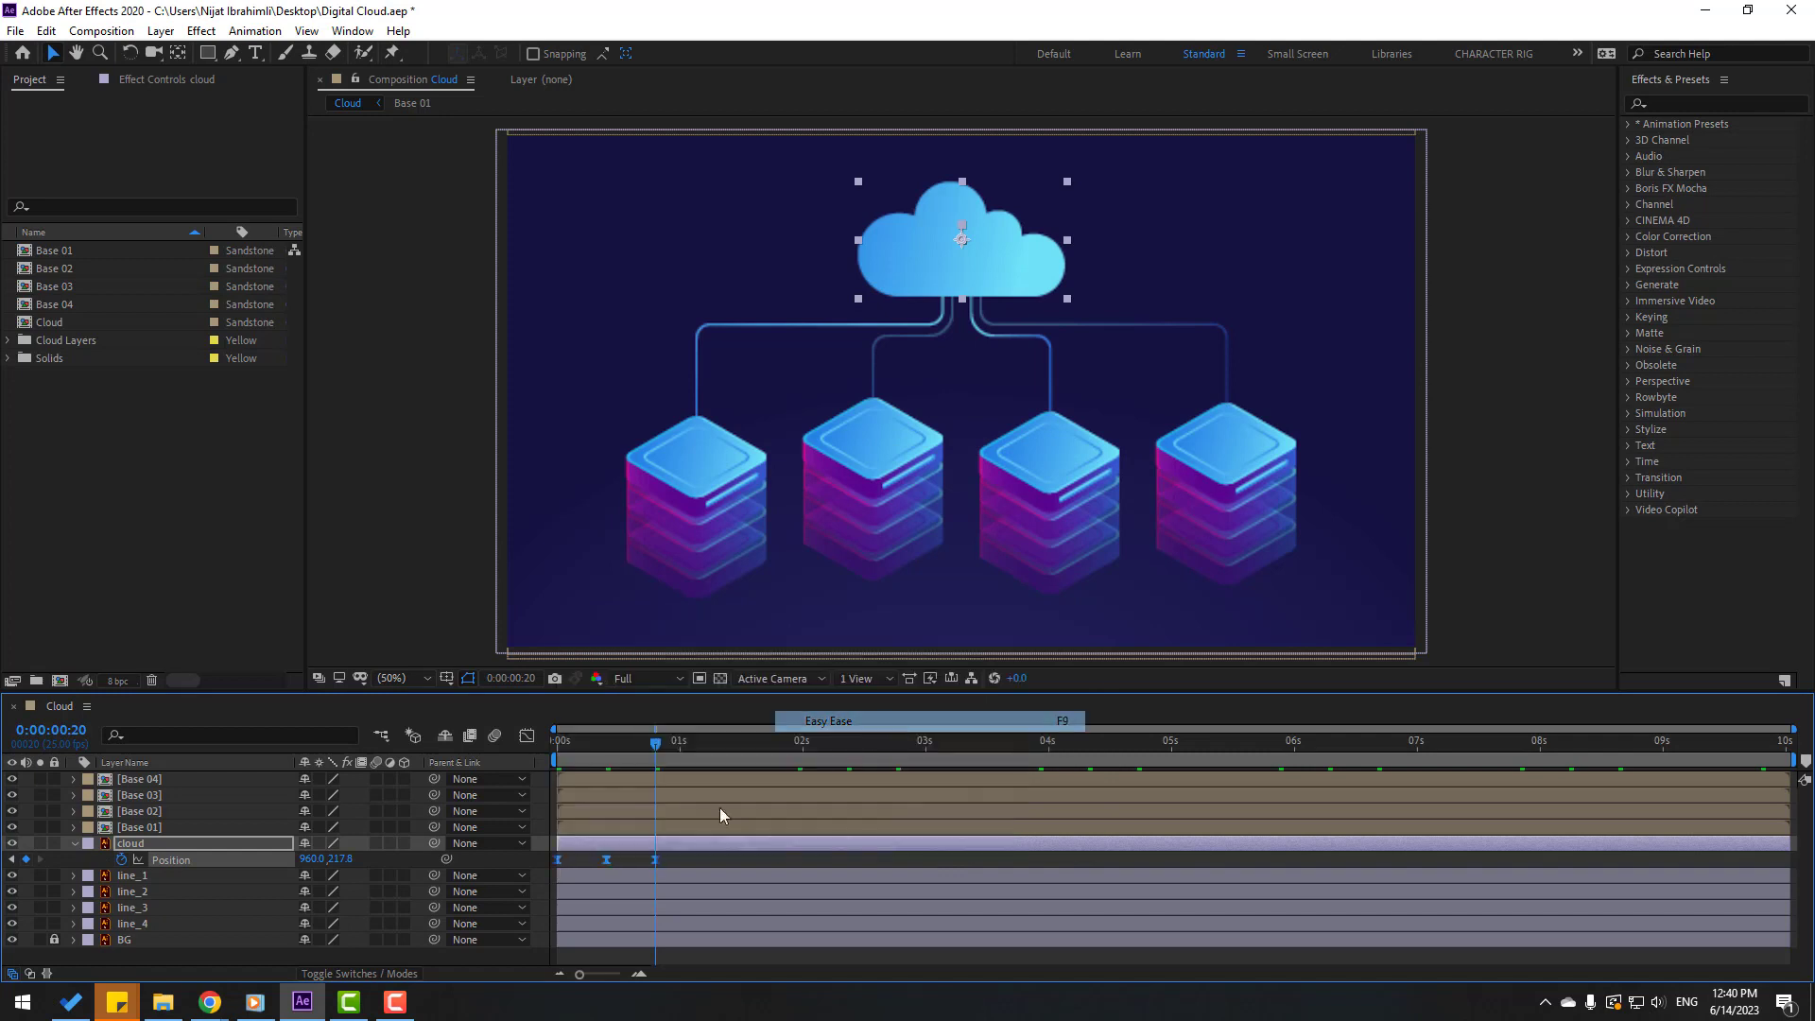
pyautogui.moveTo(655, 861); pyautogui.dragTo(703, 859)
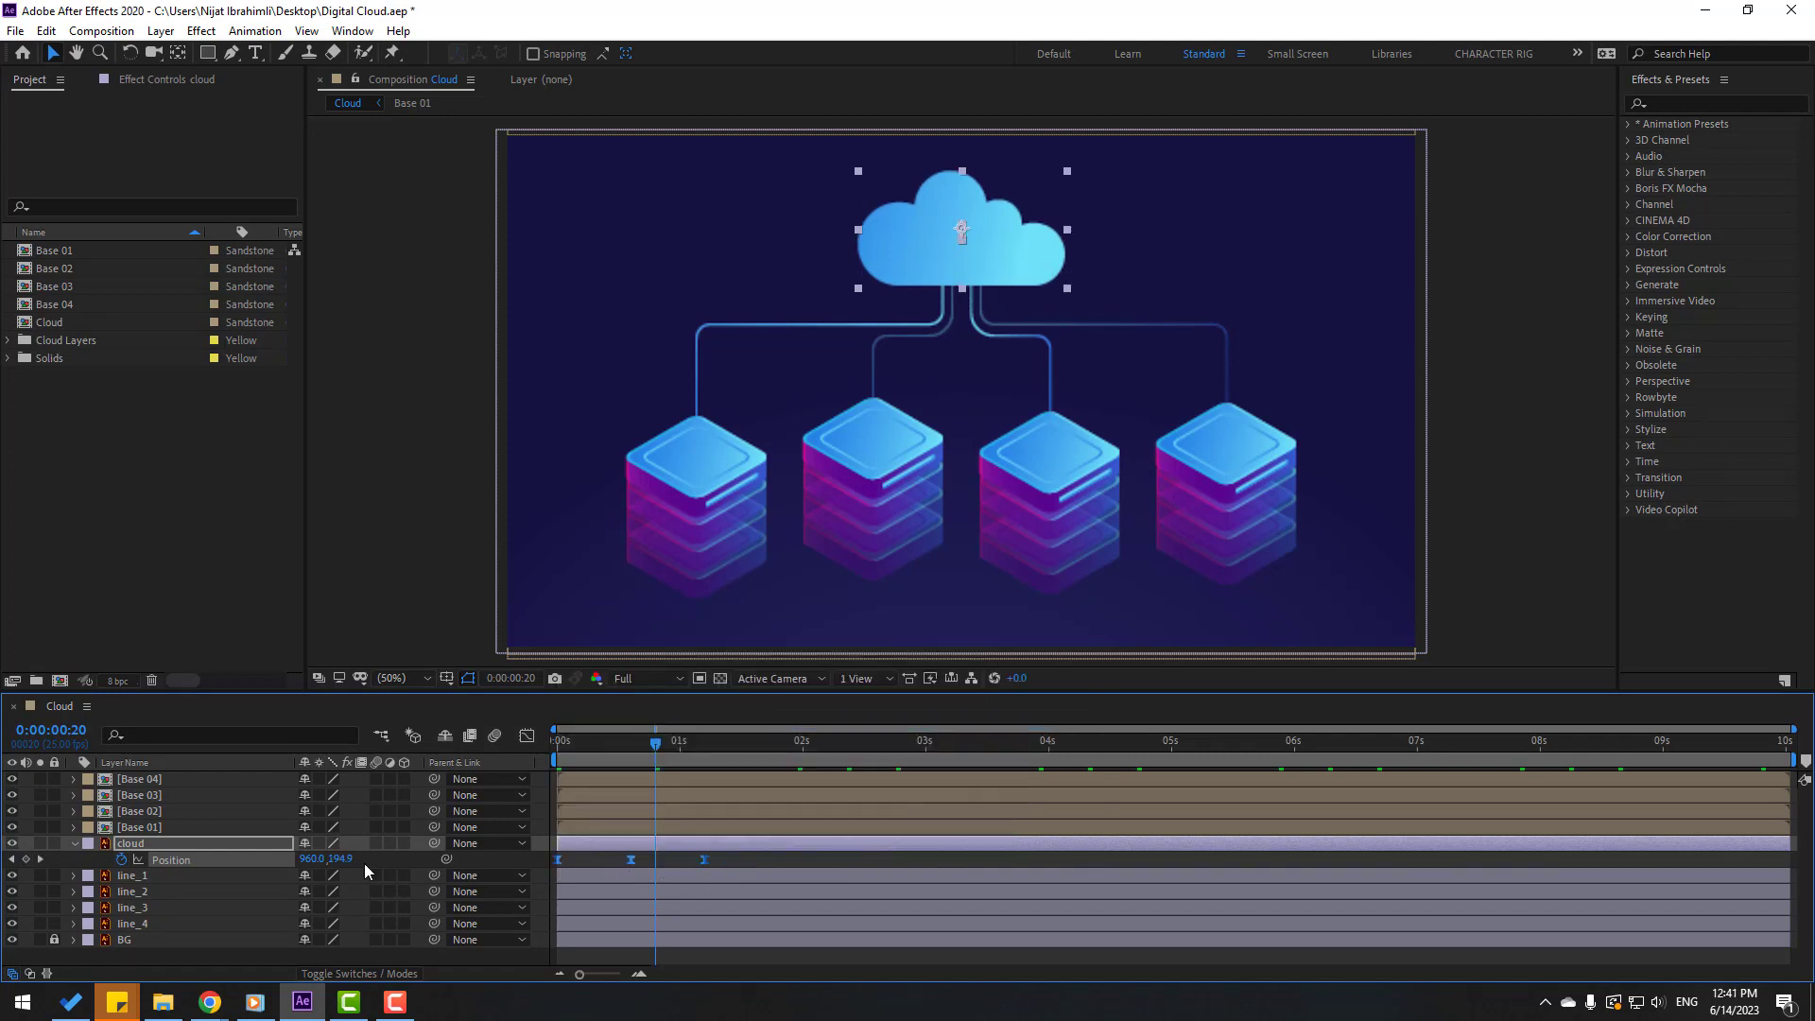
# Step: Add the expression loopOutDuration(type = "cycle", duration = 0) to the cloud layer's Position and preview the animation
pyautogui.keyDown('alt'); pyautogui.click(122, 862); pyautogui.keyUp('alt')
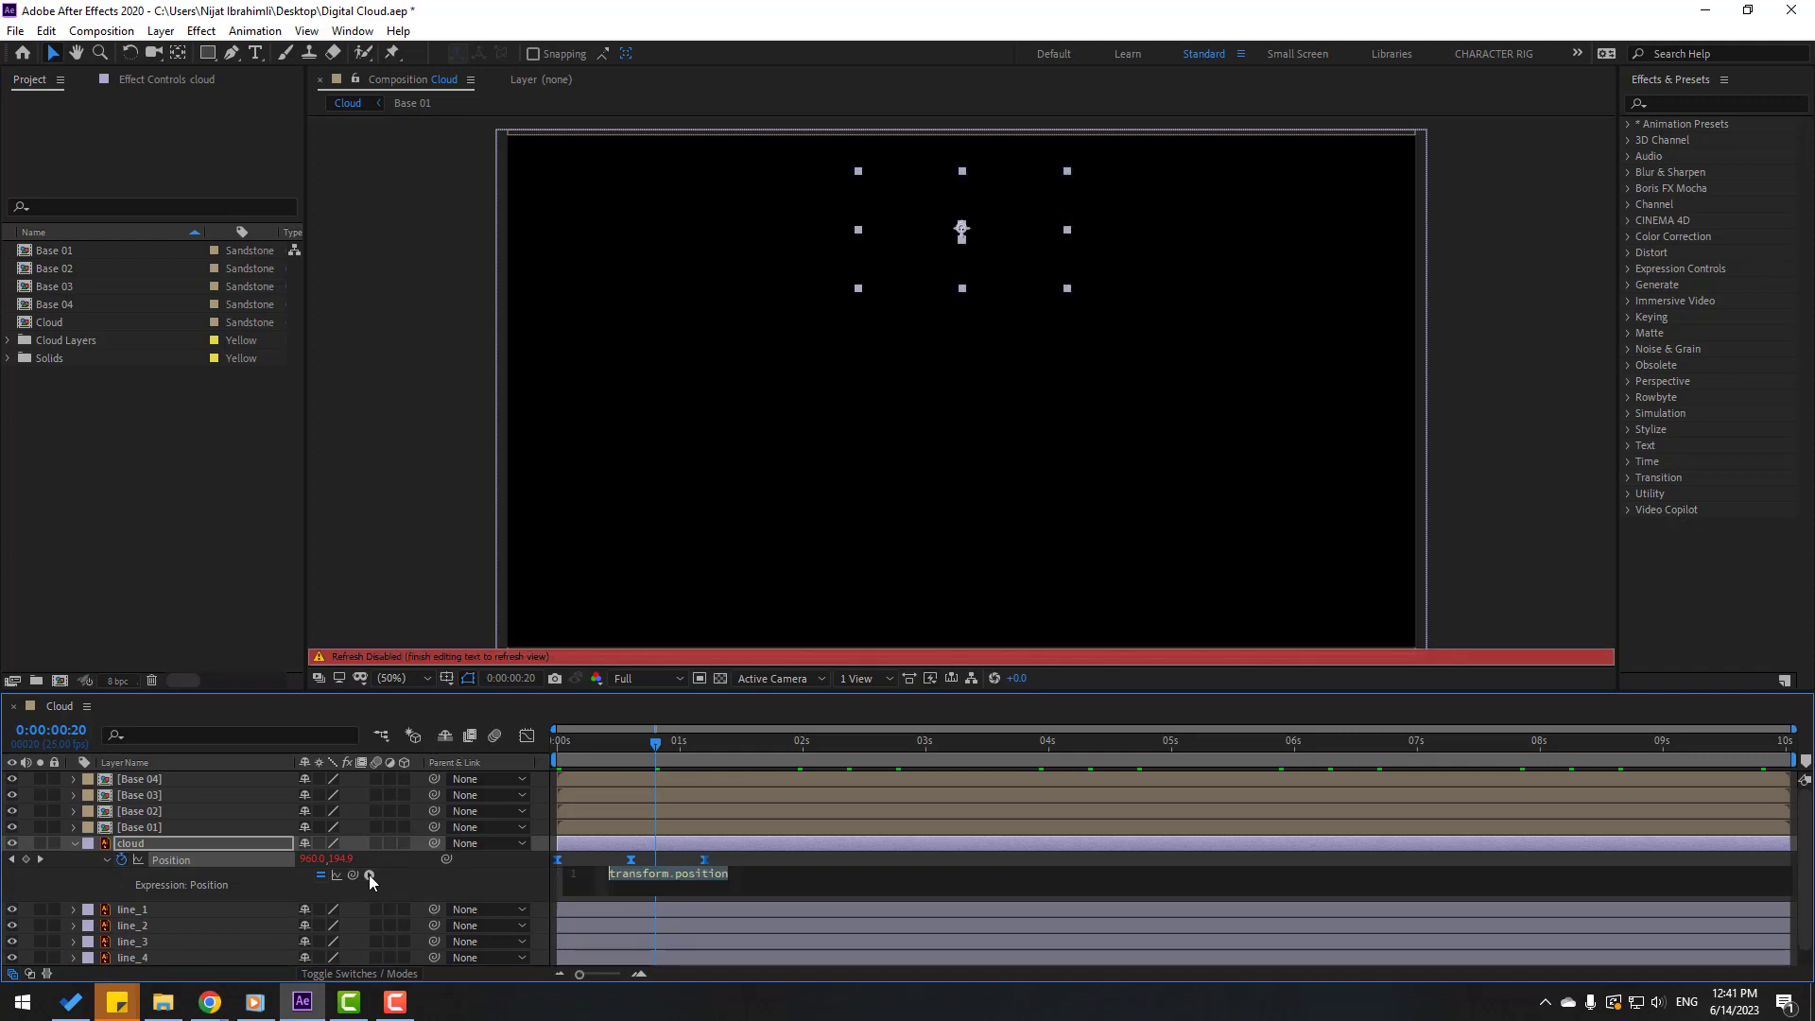
pyautogui.click(369, 875)
pyautogui.moveTo(473, 757)
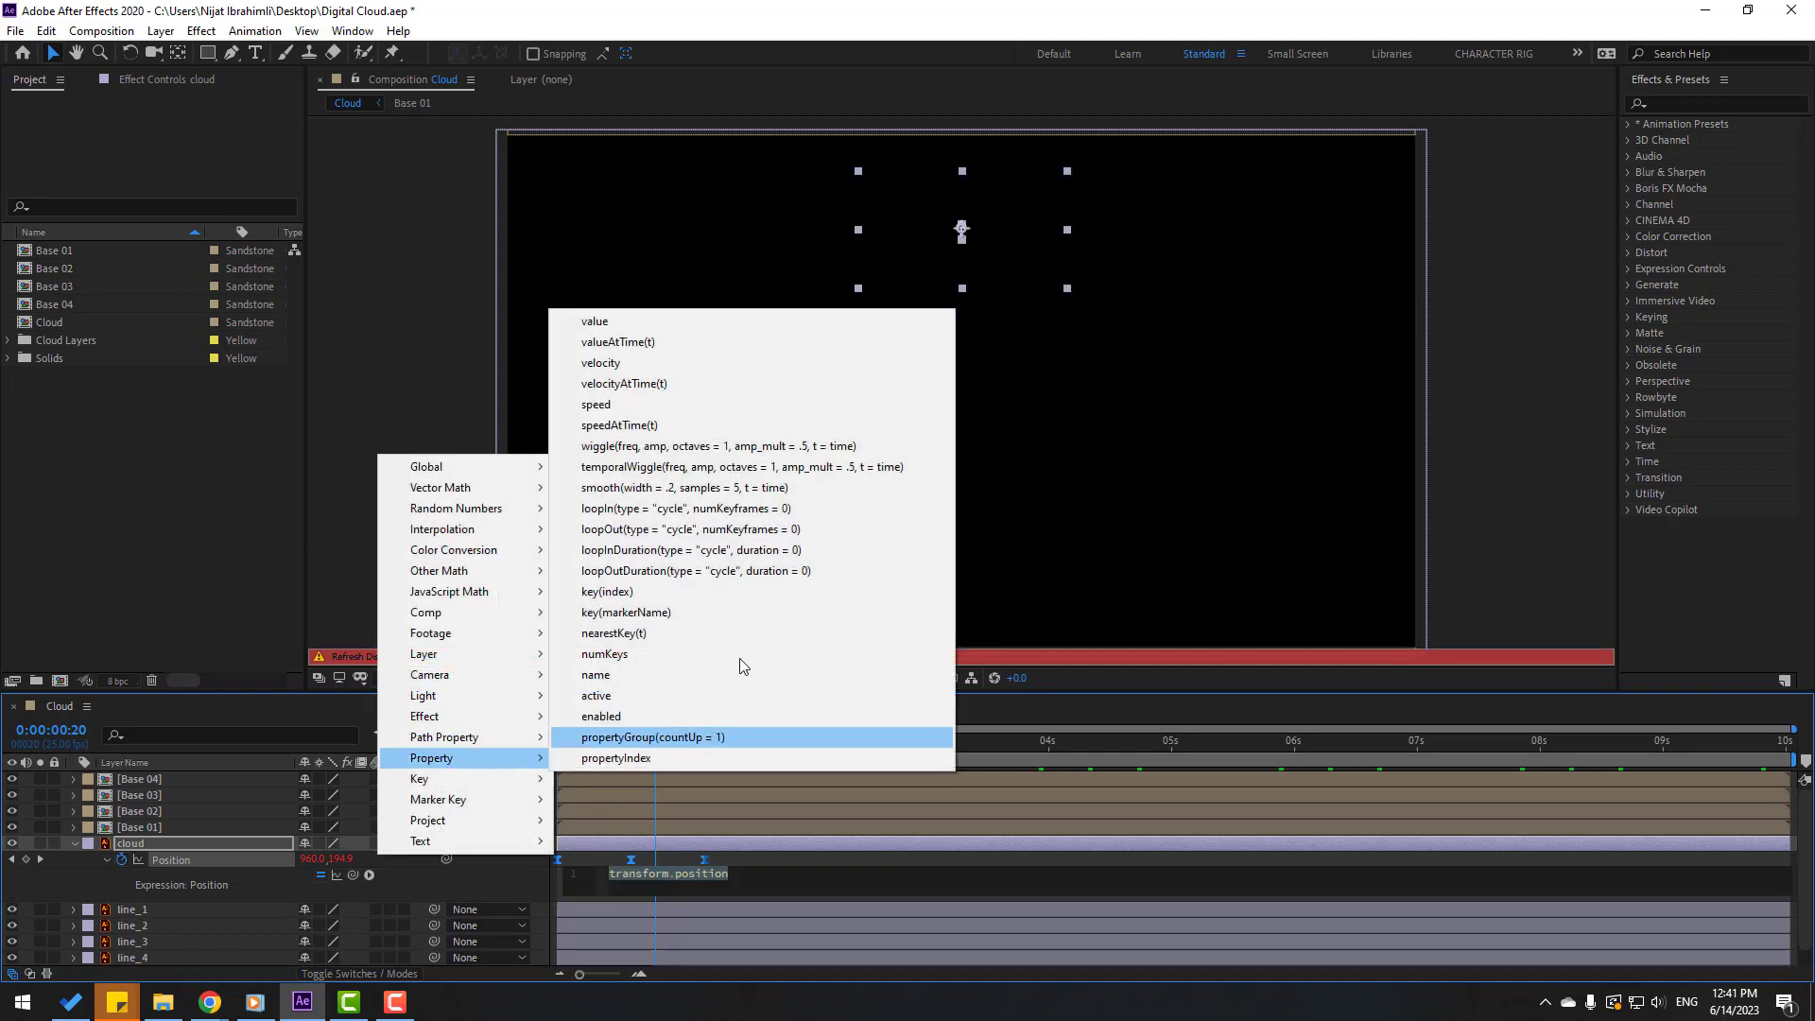
pyautogui.click(688, 570)
pyautogui.click(722, 855)
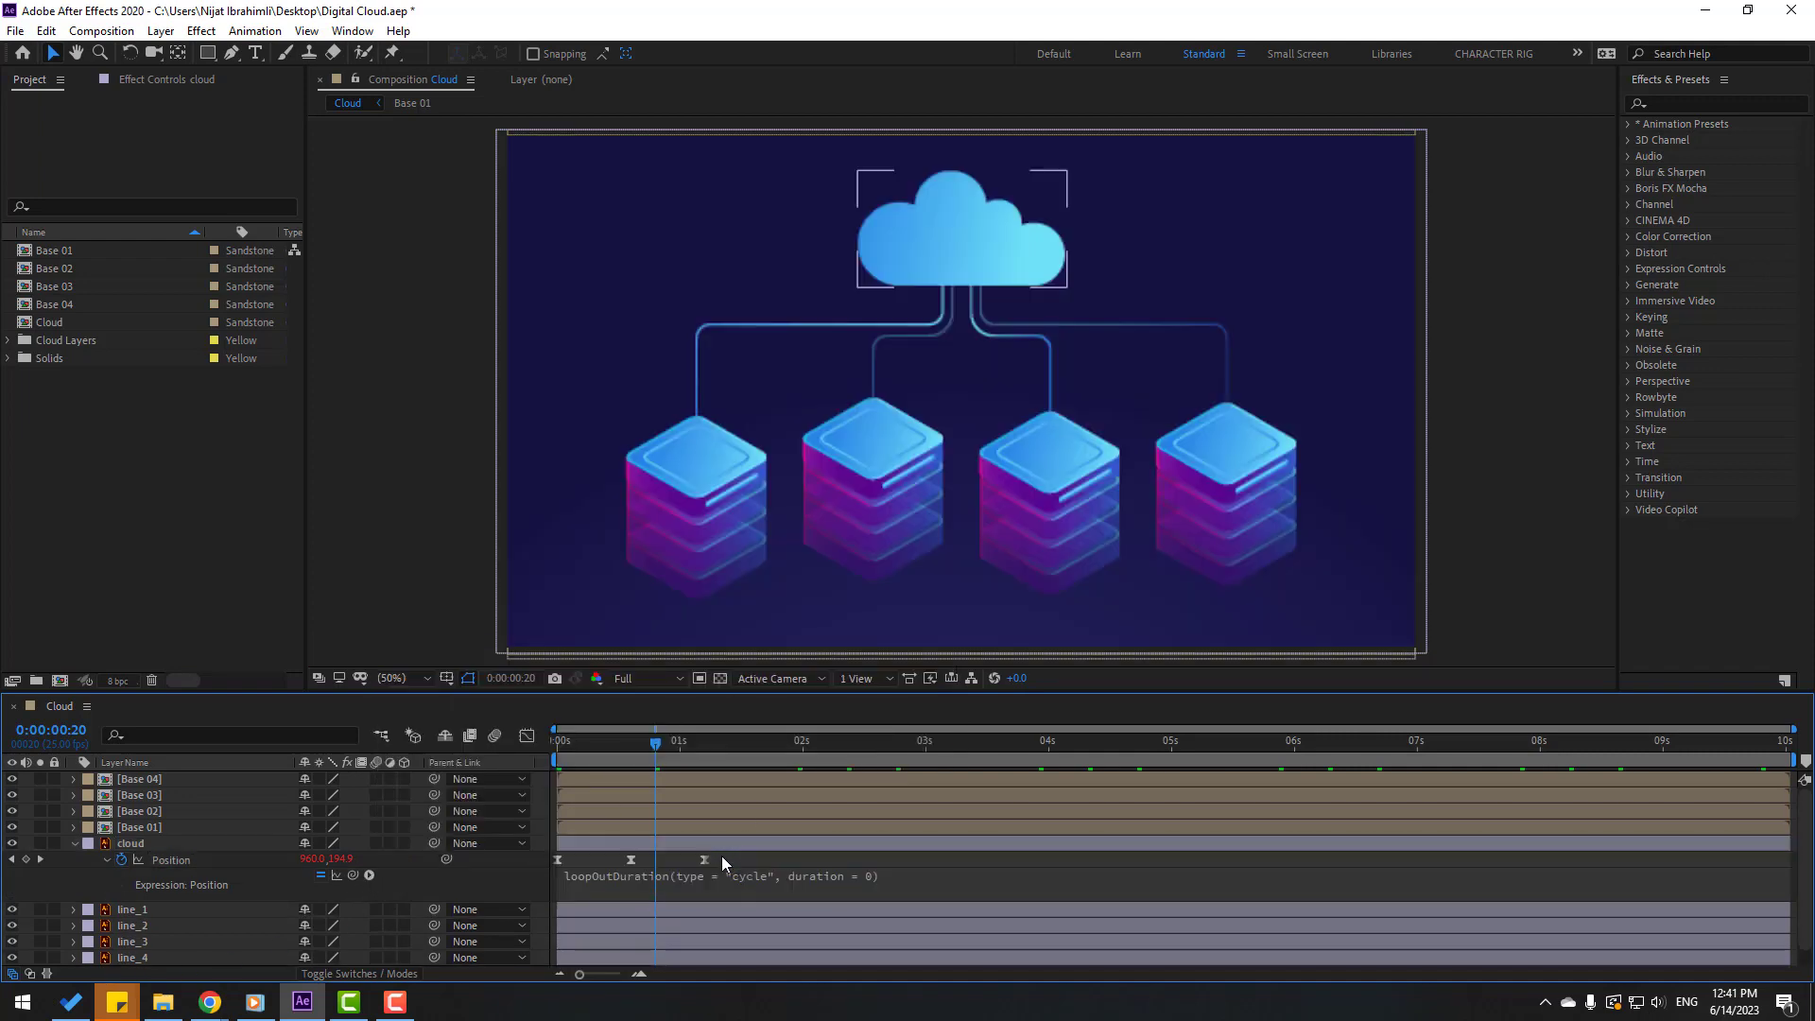
pyautogui.press('space')
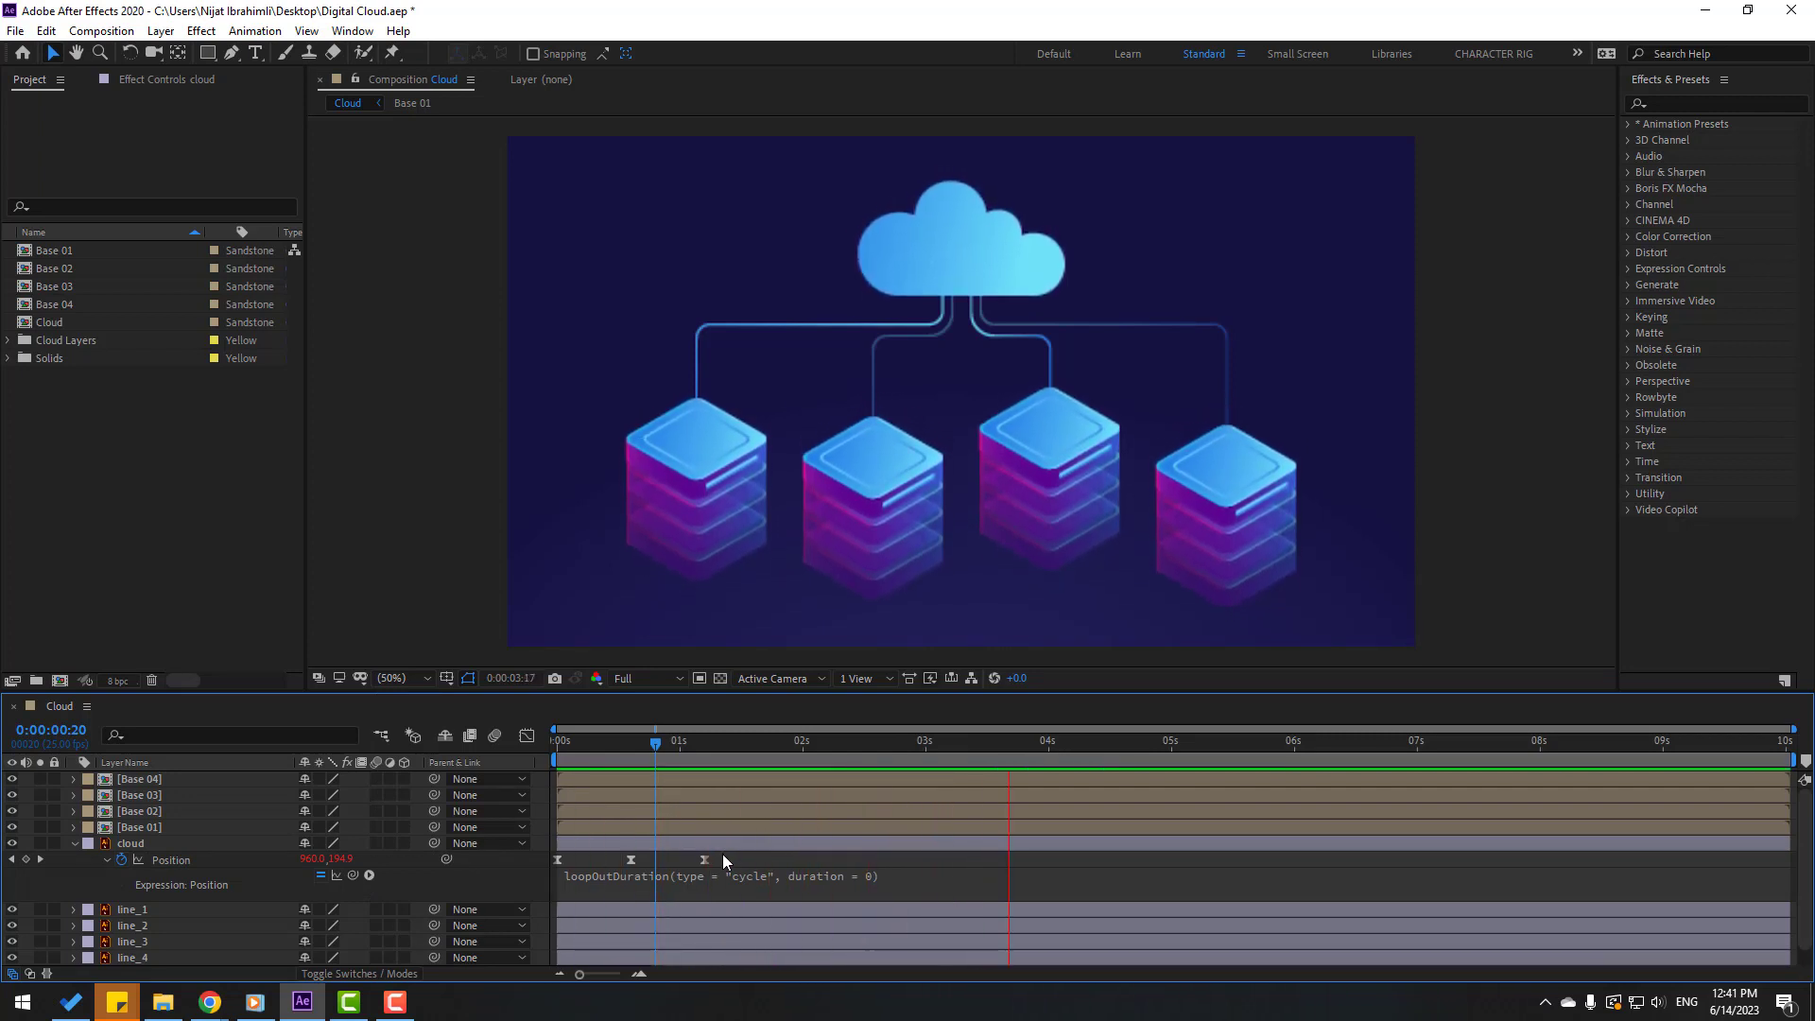
# Step: Return to the start of the timeline and collapse the cloud layer's properties
pyautogui.moveTo(653, 744); pyautogui.dragTo(557, 745)
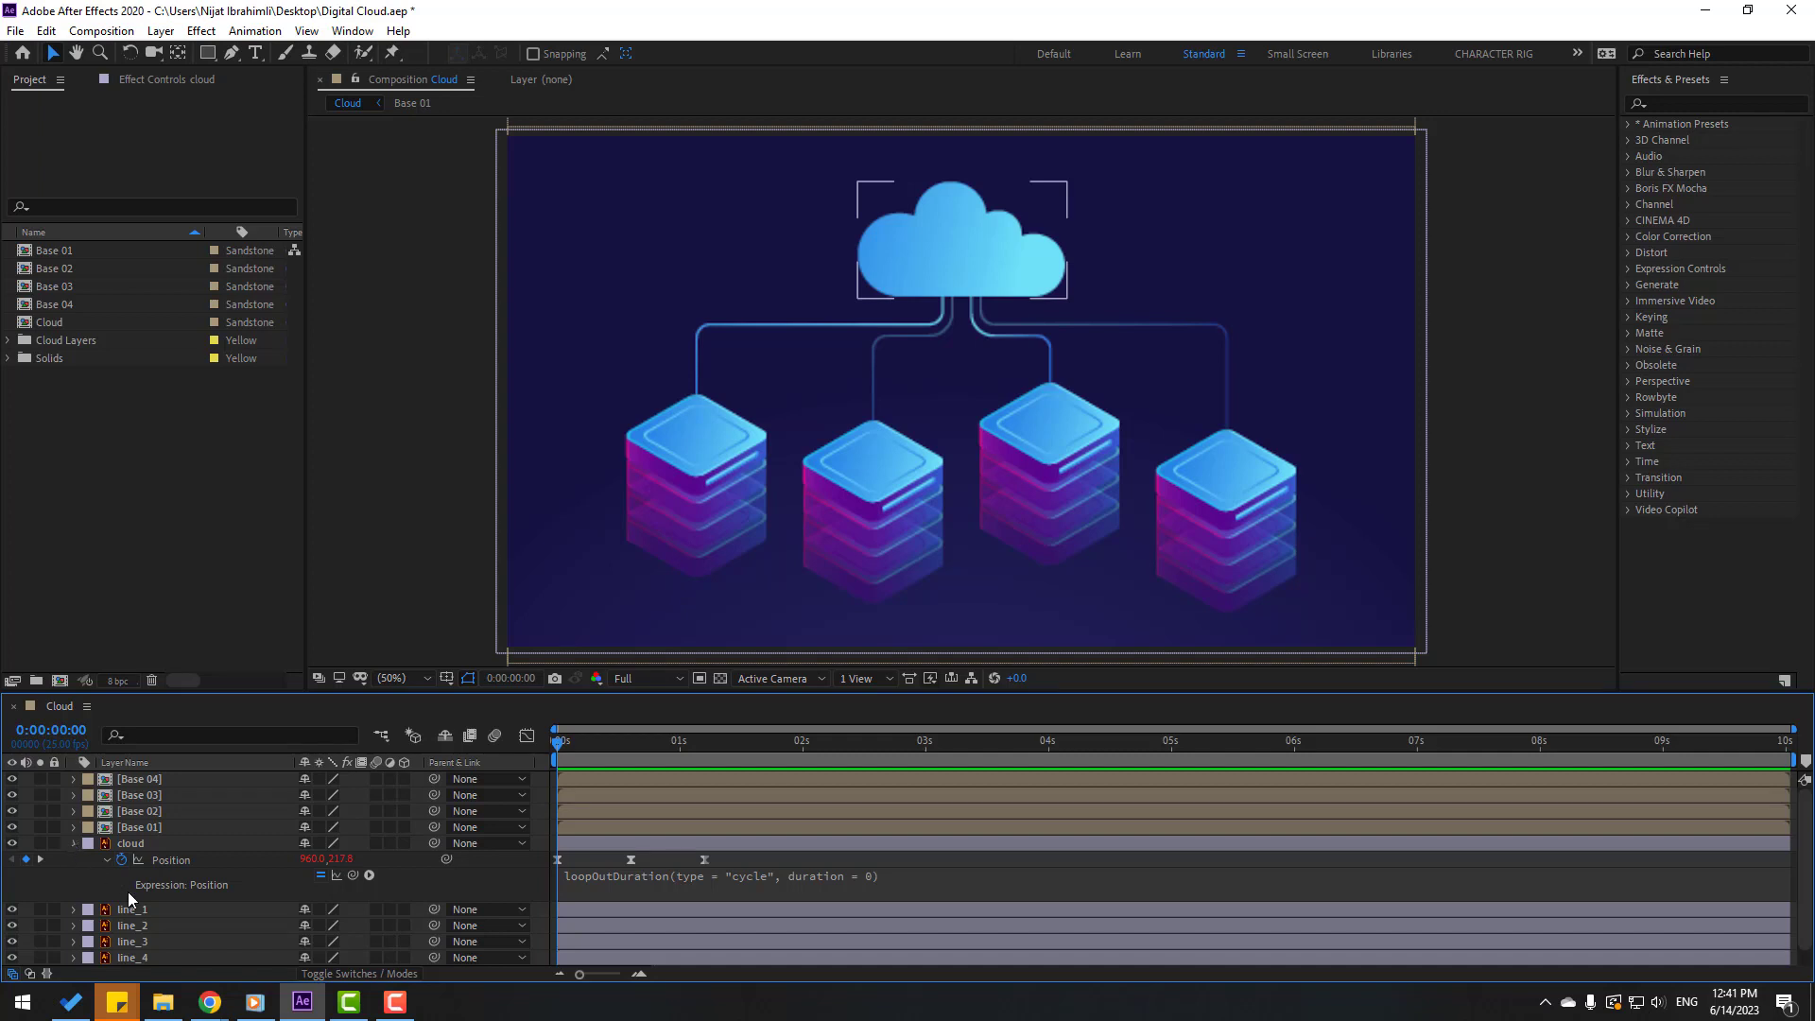
pyautogui.press('u')
pyautogui.click(134, 938)
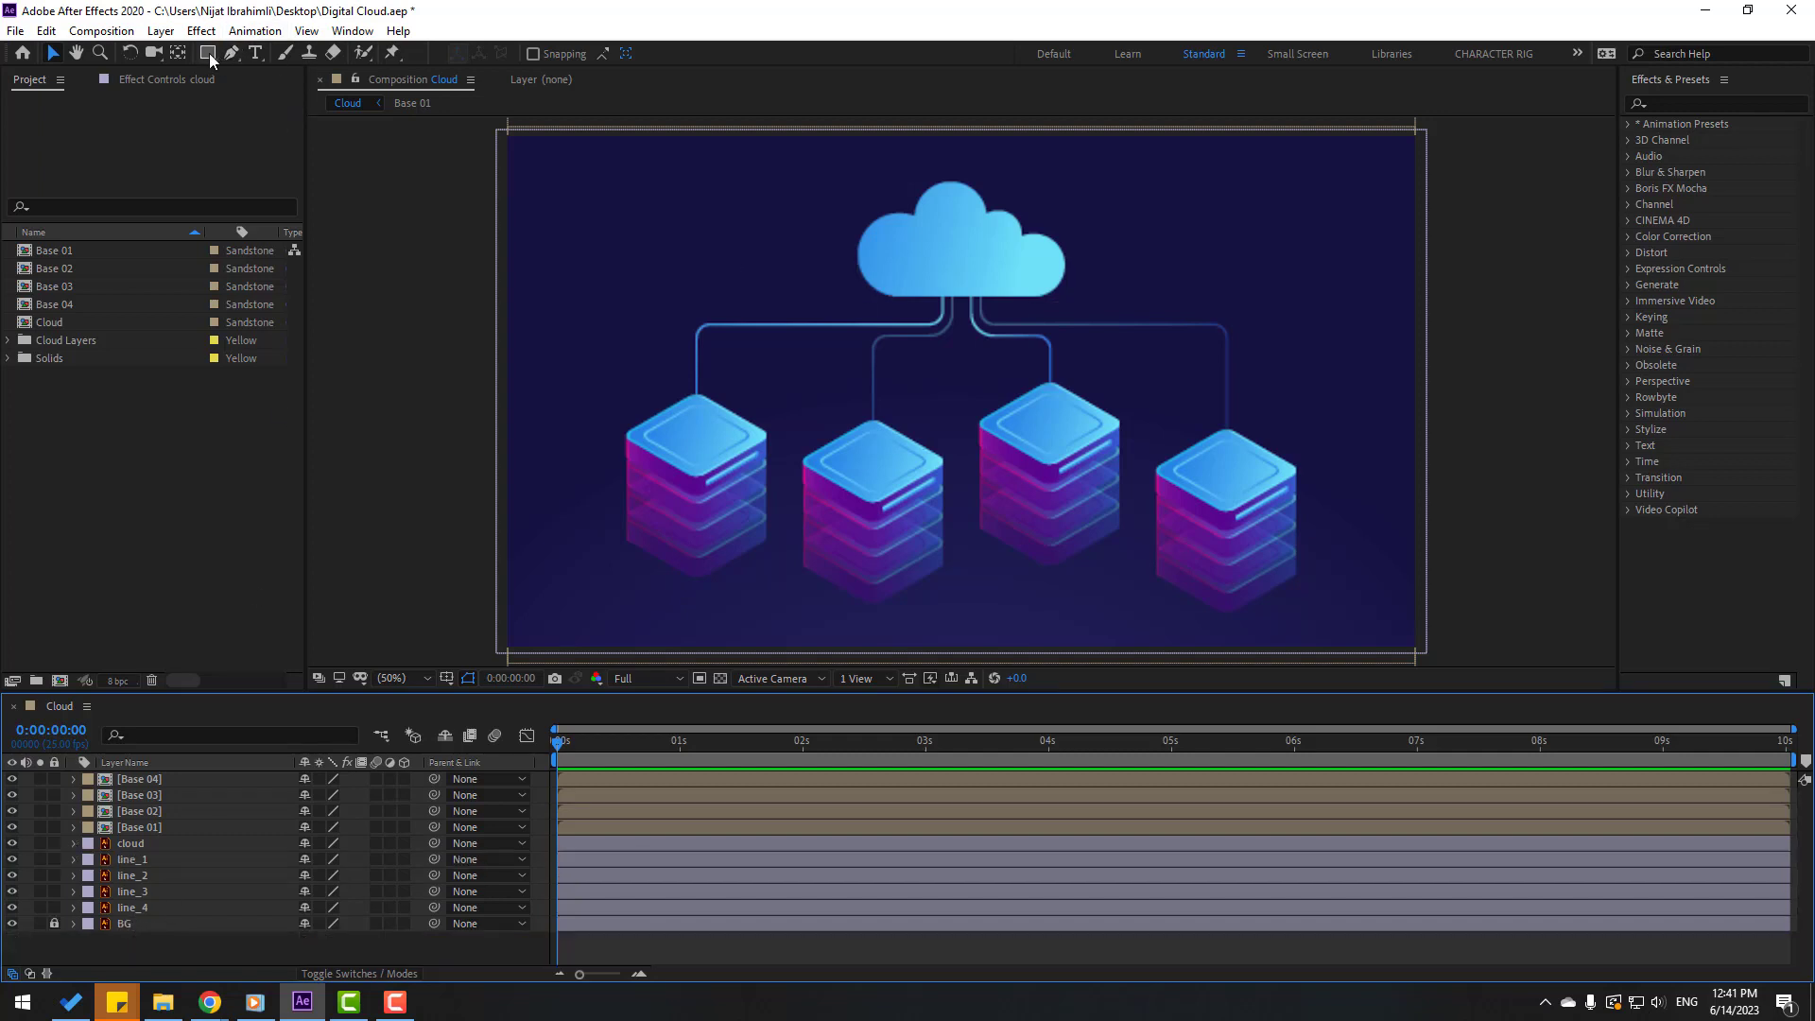
# Step: Draw a small circle beneath the cloud, between the two middle stacks, as a new shape layer with the Ellipse tool
pyautogui.click(209, 55)
pyautogui.click(291, 95)
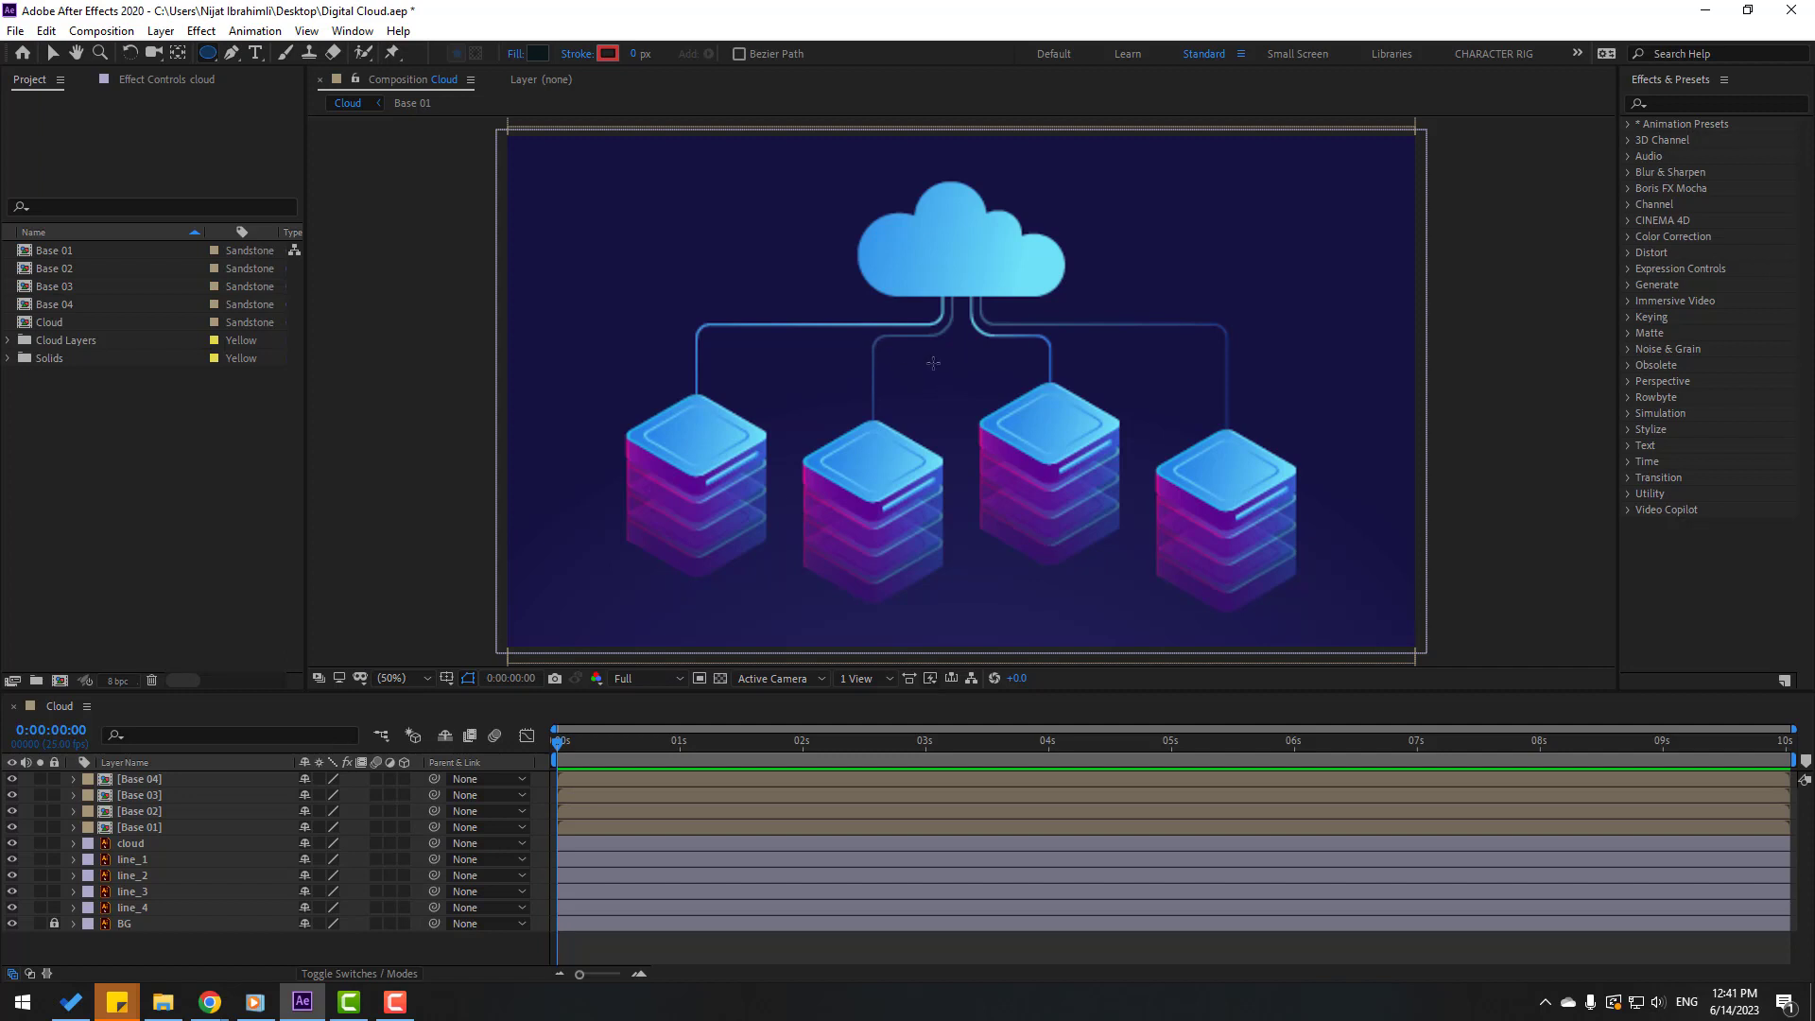
pyautogui.moveTo(933, 363); pyautogui.dragTo(960, 390)
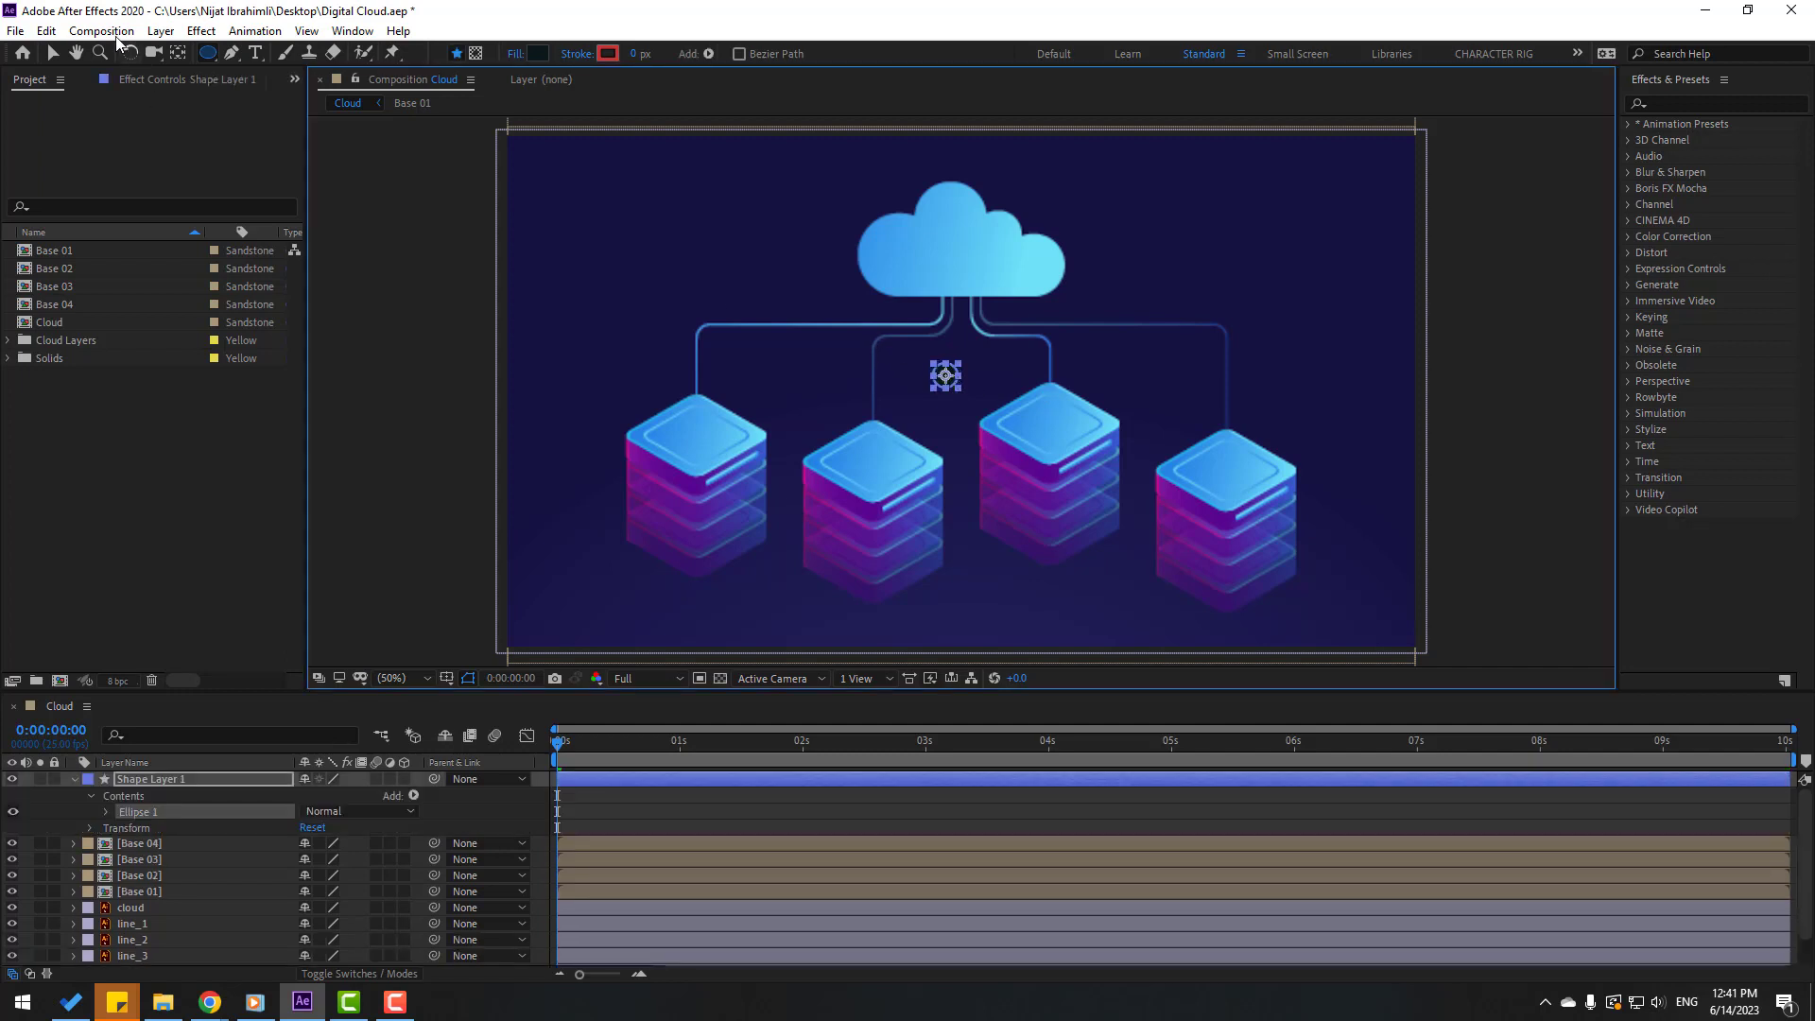
# Step: Set the circle's stroke to none and its fill to the light blue 54BDF1 sampled from the artwork
pyautogui.click(53, 53)
pyautogui.click(728, 54)
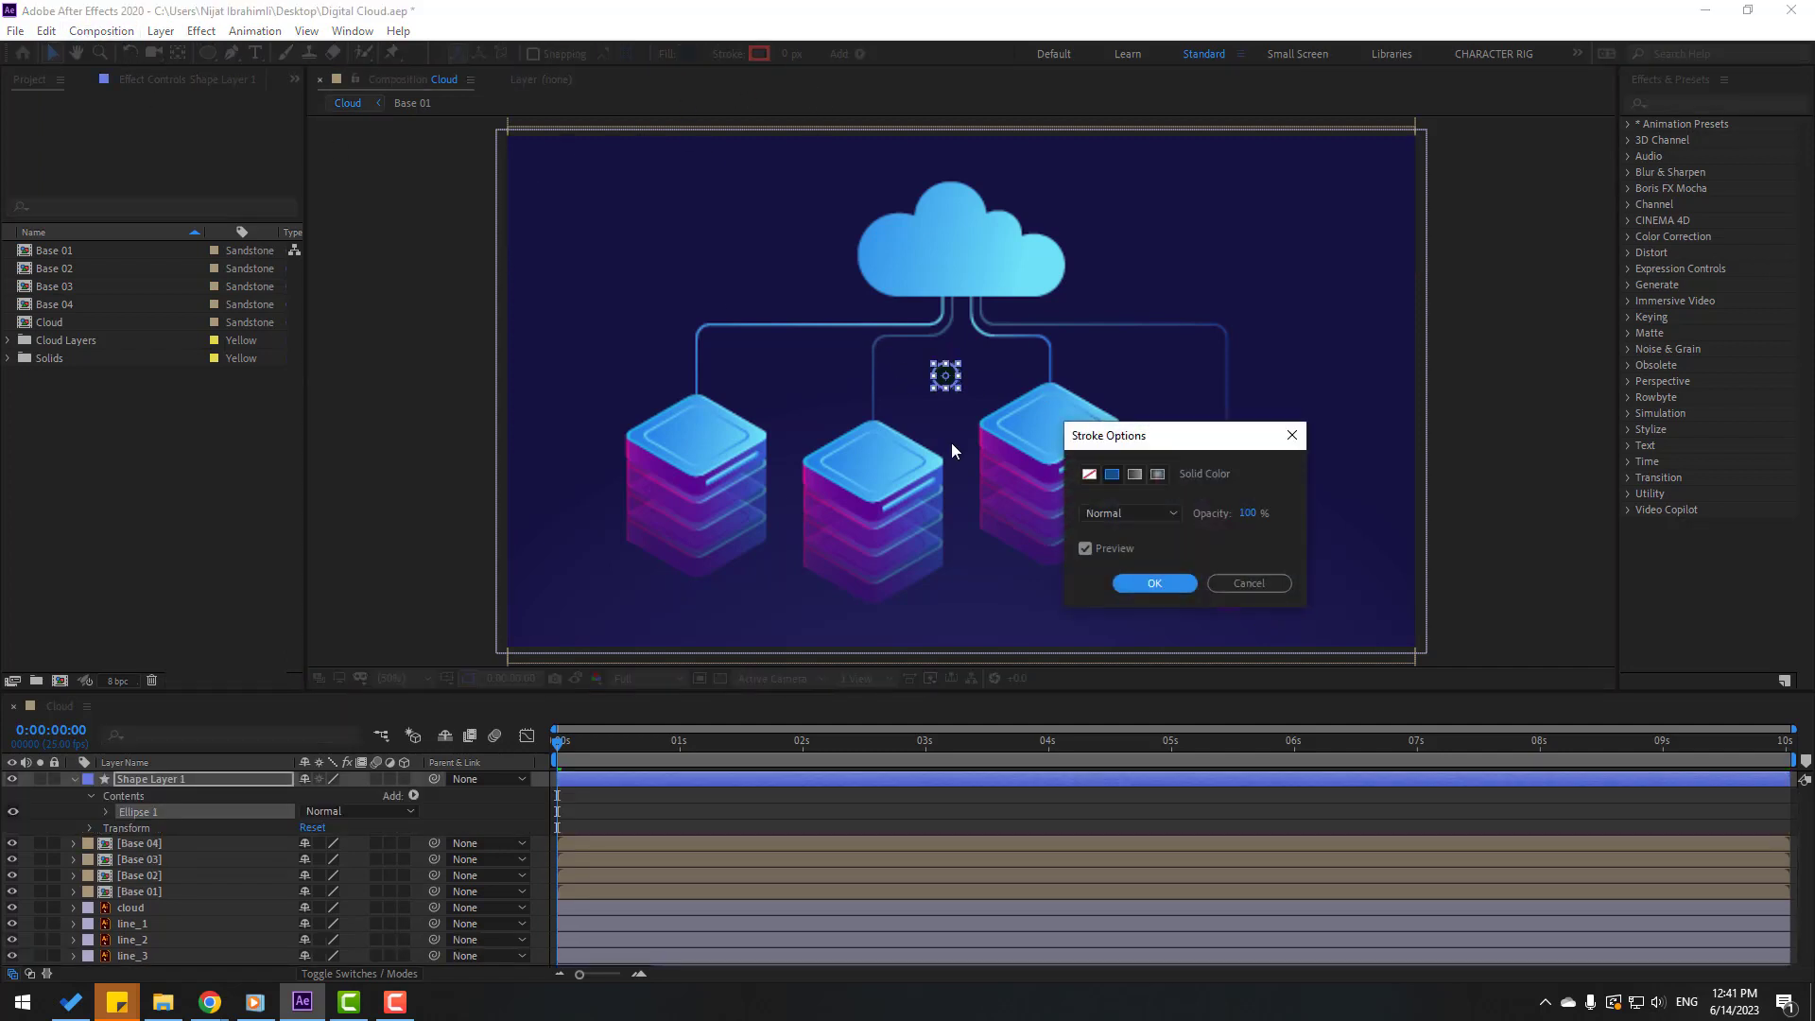
pyautogui.click(1089, 475)
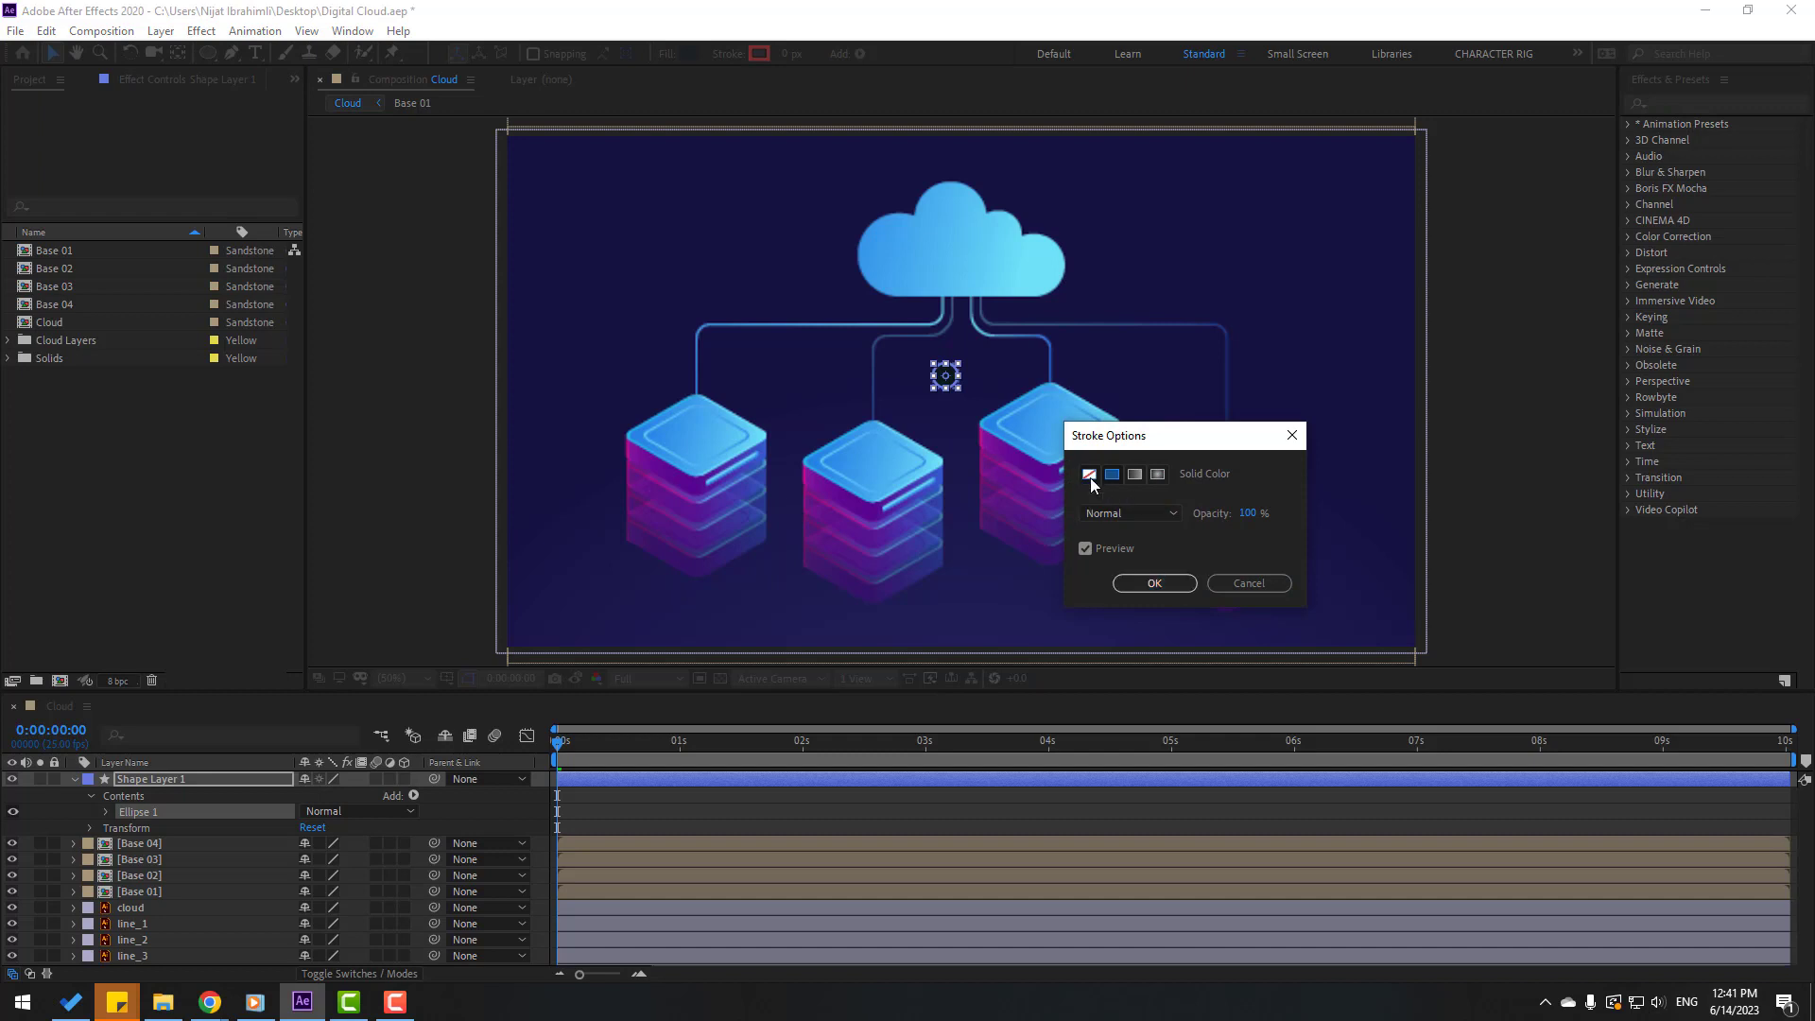
pyautogui.click(1152, 583)
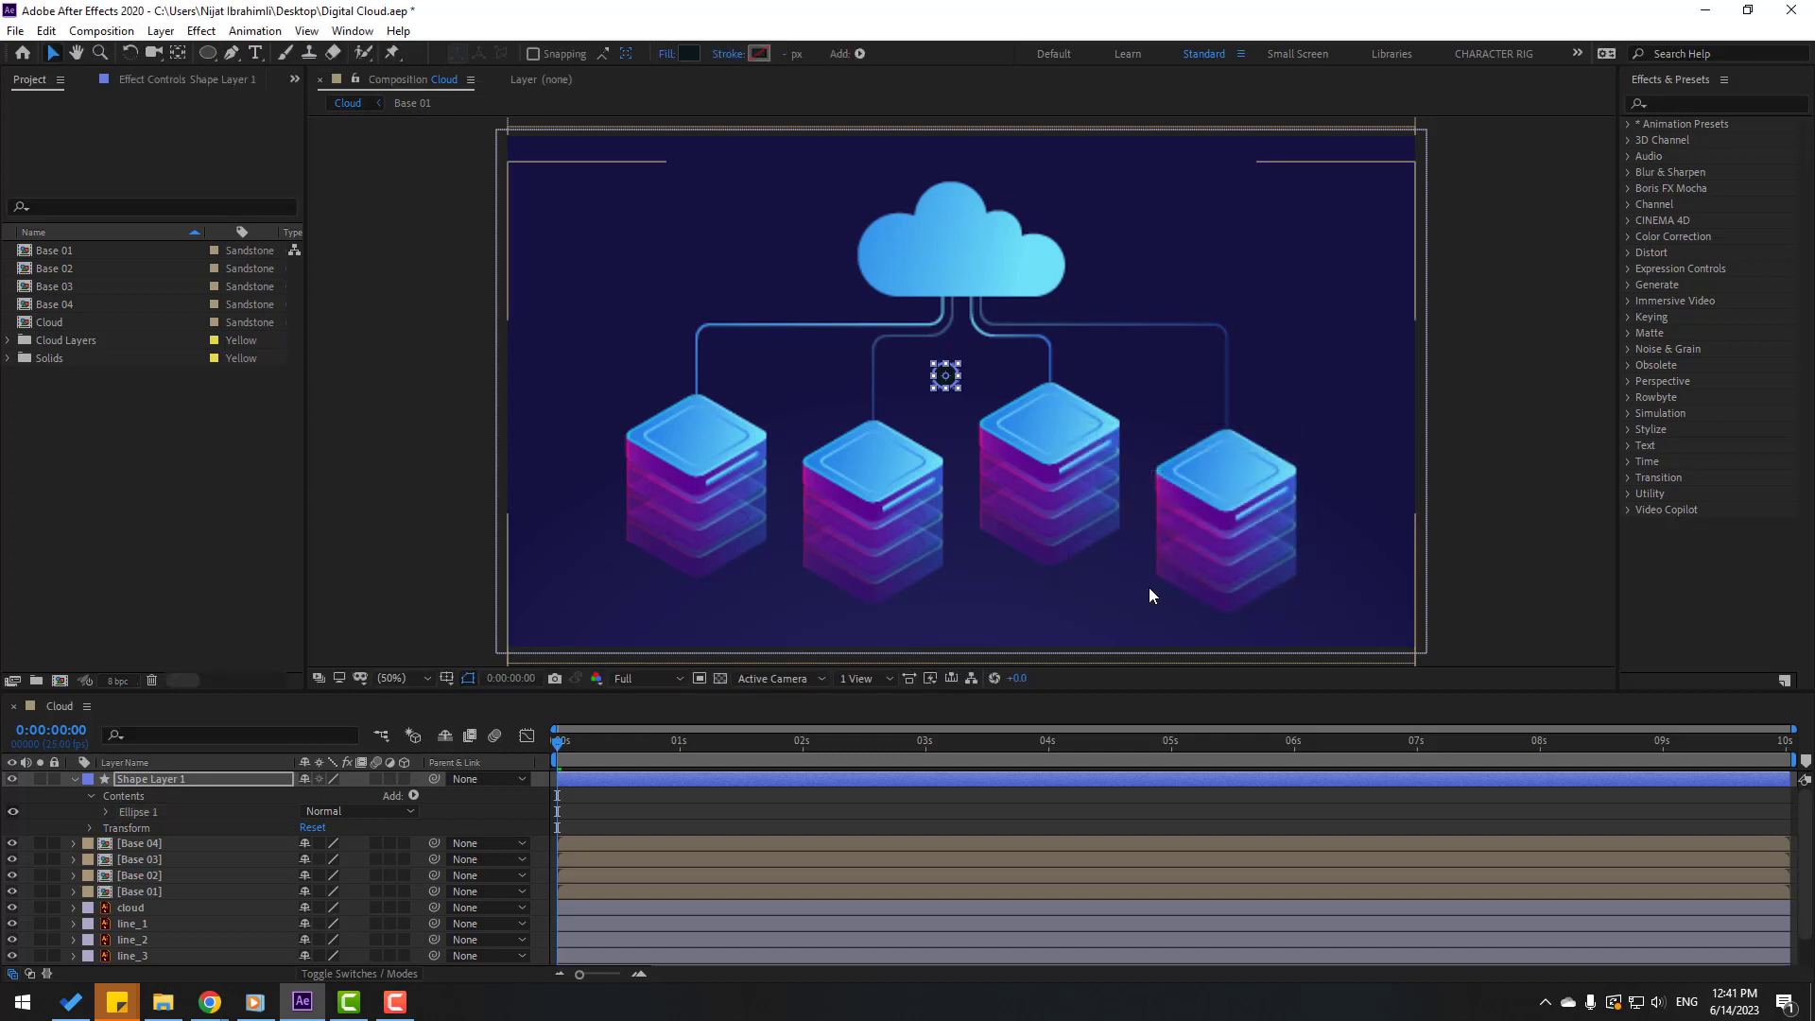
pyautogui.click(689, 55)
pyautogui.click(1068, 815)
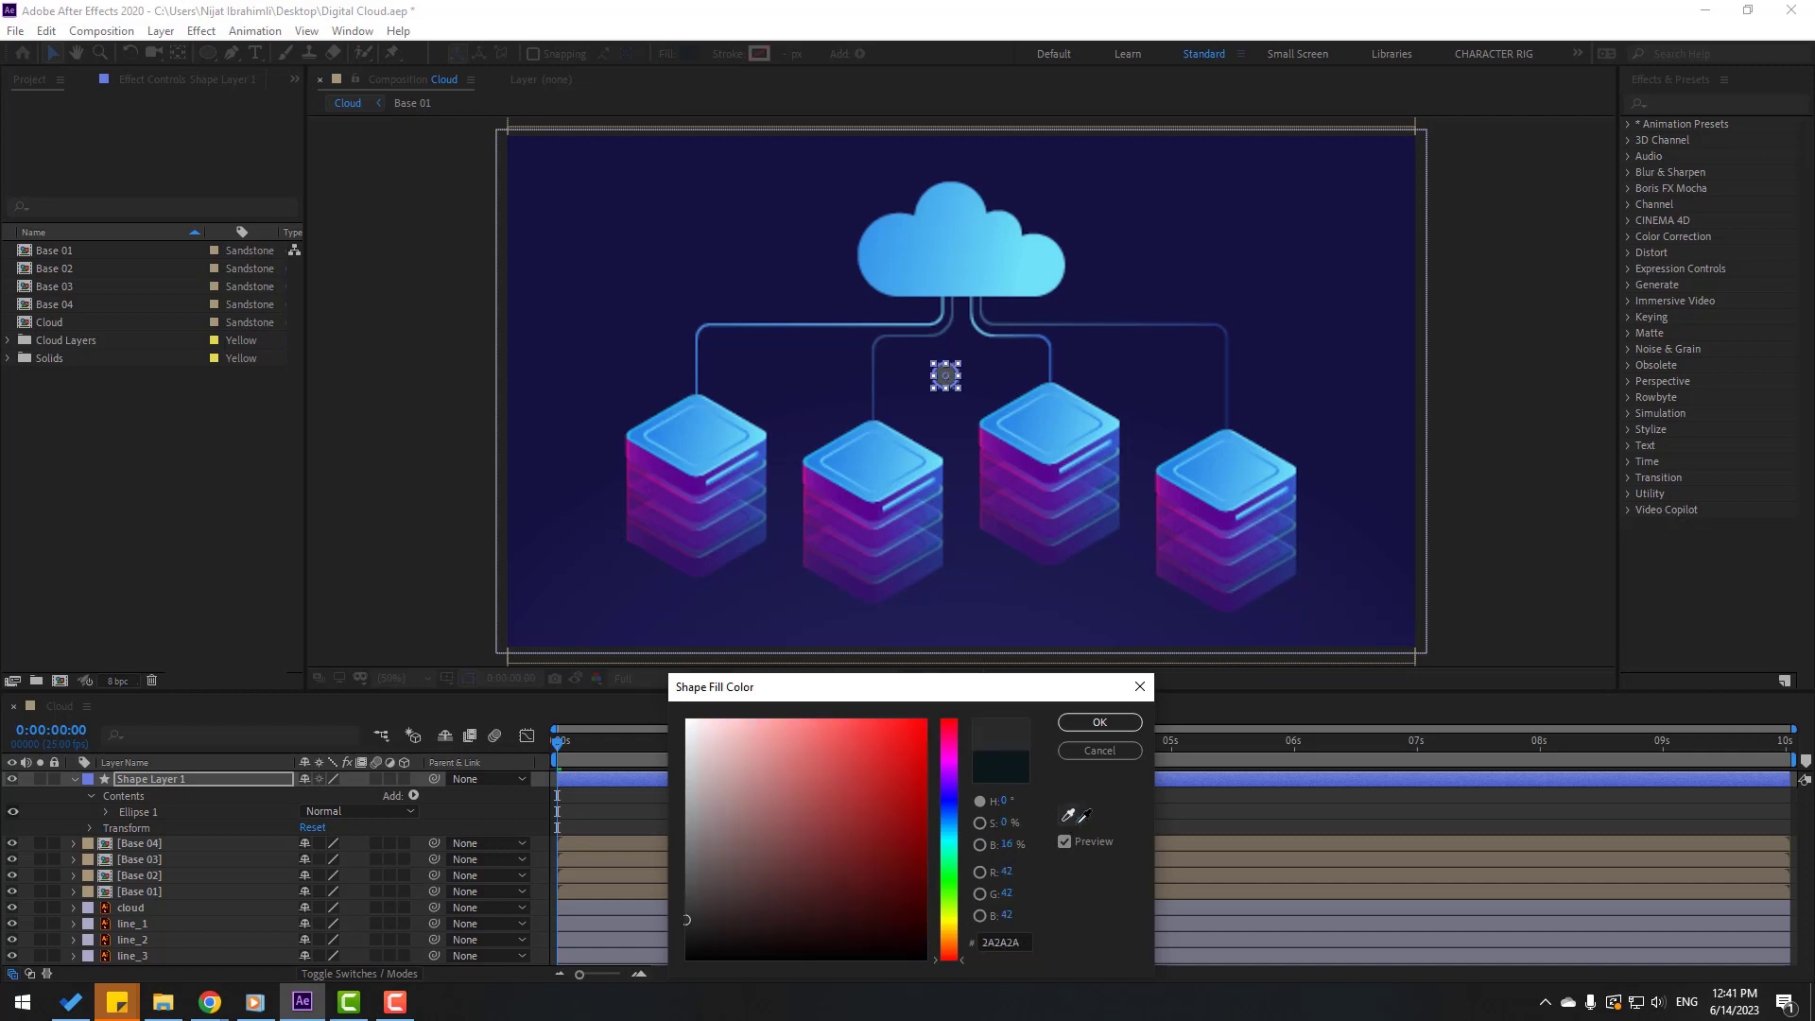
pyautogui.click(1099, 722)
# Step: Move the circle up to the cloud's lower edge, over the start of the leftmost connector line
pyautogui.press('.')
pyautogui.press('.')
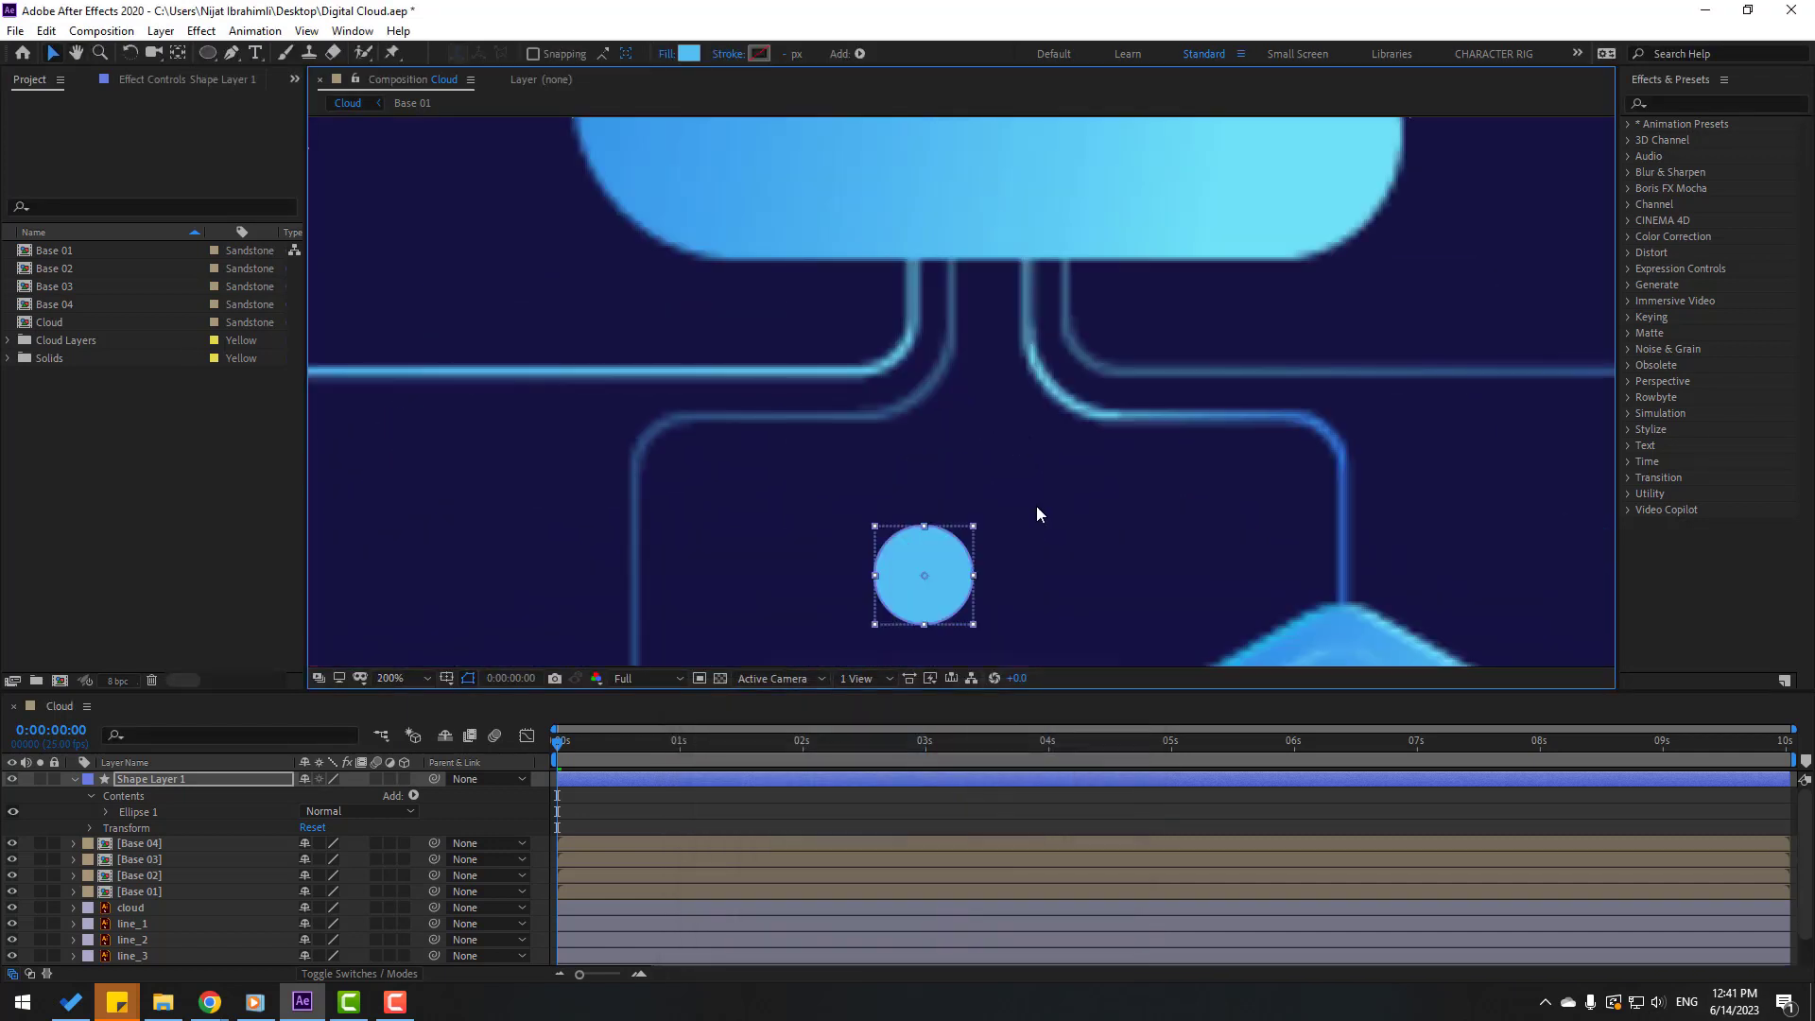
pyautogui.moveTo(952, 546); pyautogui.dragTo(924, 286)
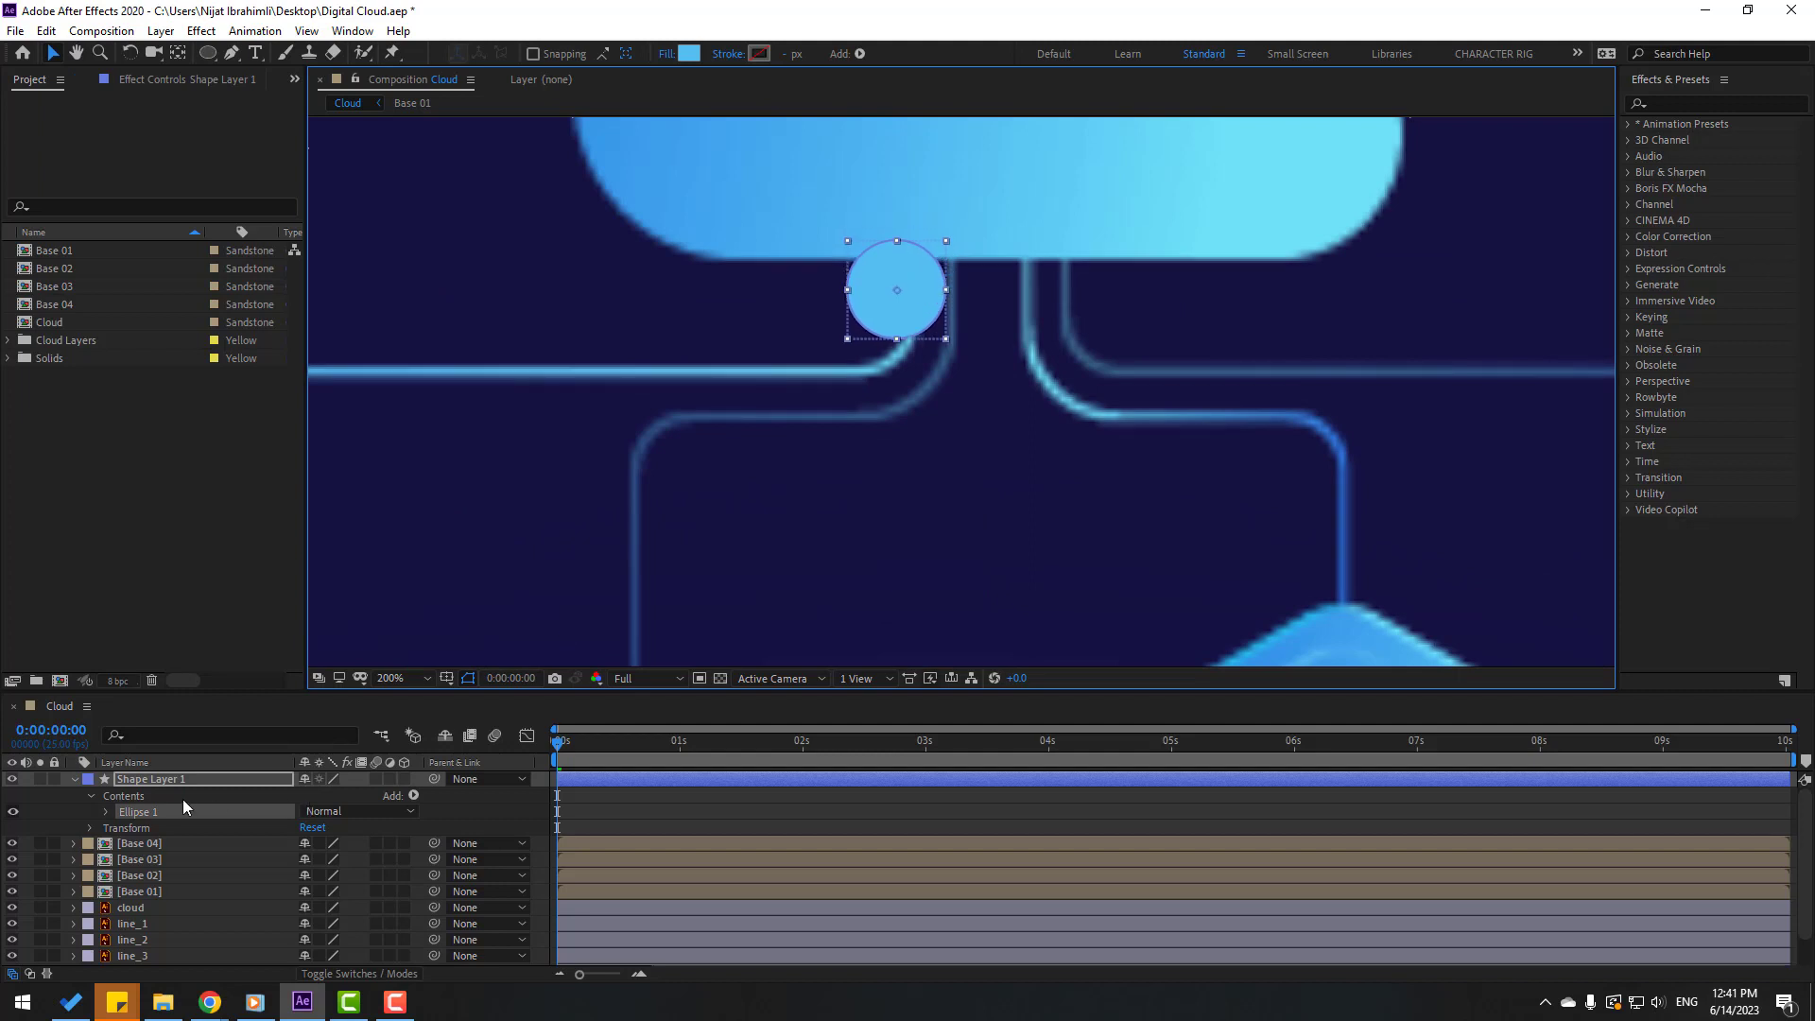
# Step: Scale the circle's layer to 77% and centre its anchor point on the circle
pyautogui.press('s')
pyautogui.moveTo(326, 795); pyautogui.dragTo(305, 795)
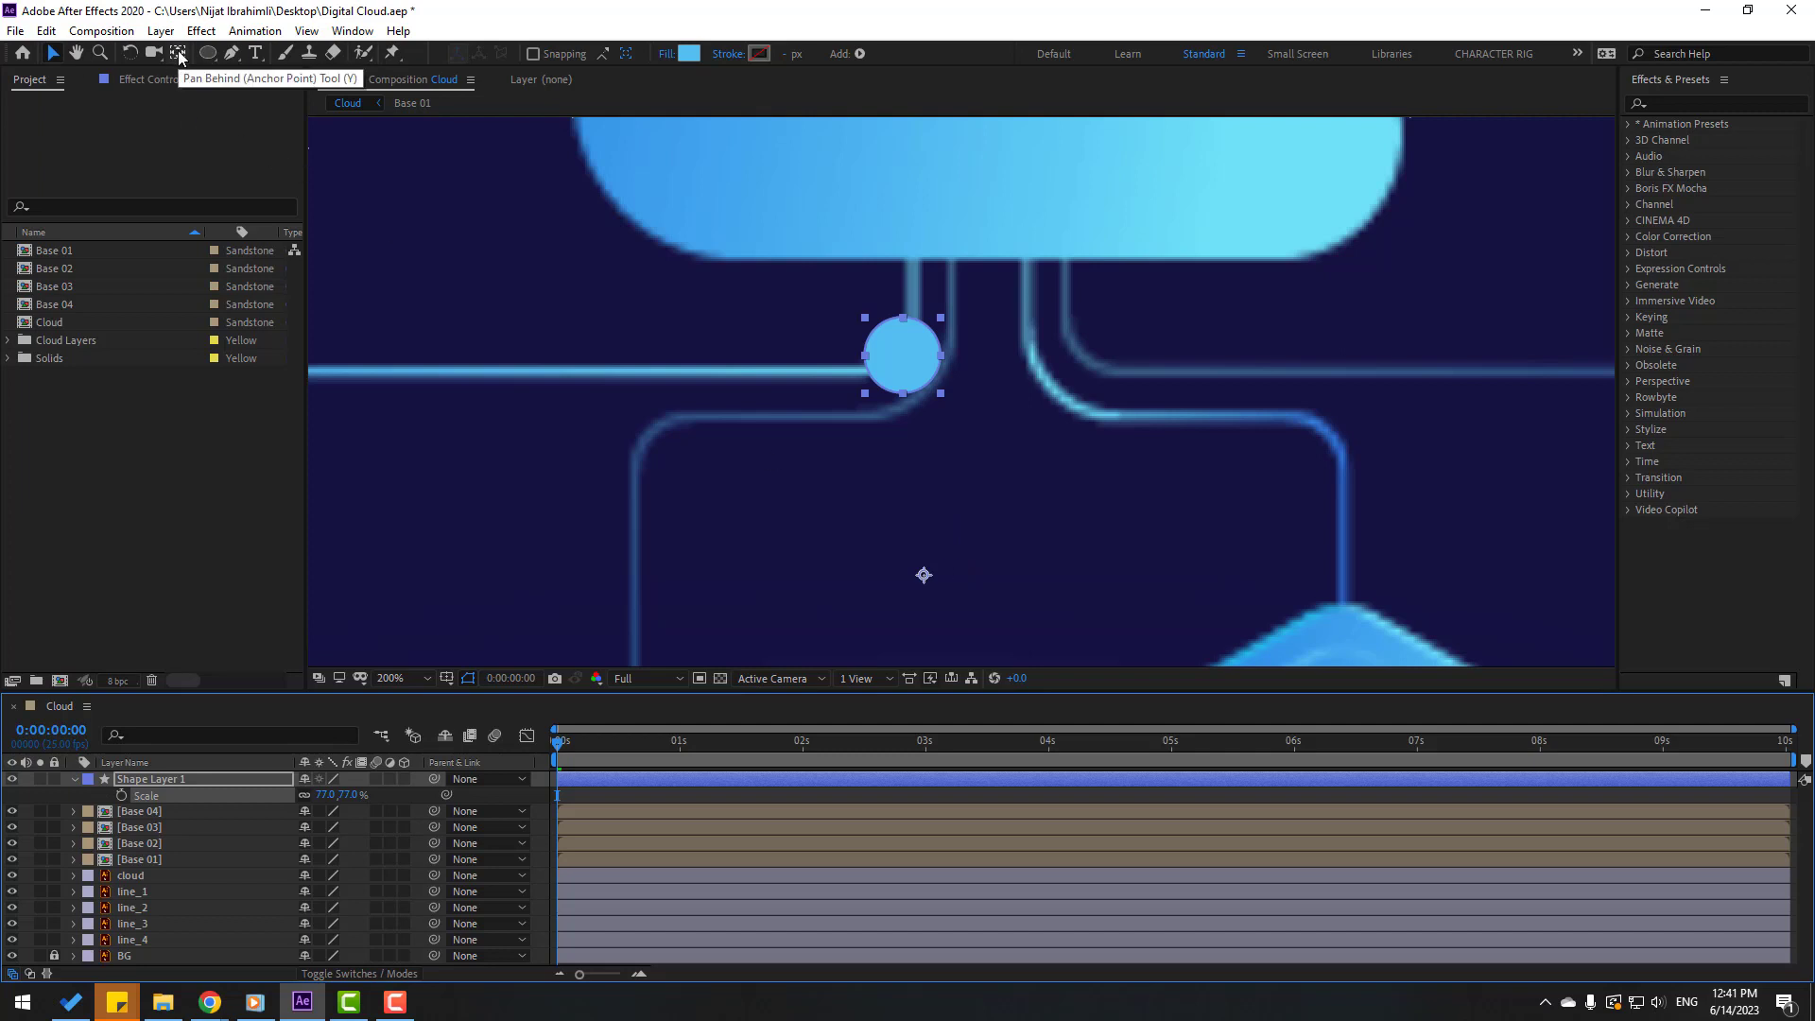
pyautogui.hotkey('ctrl', 'alt', 'Home')
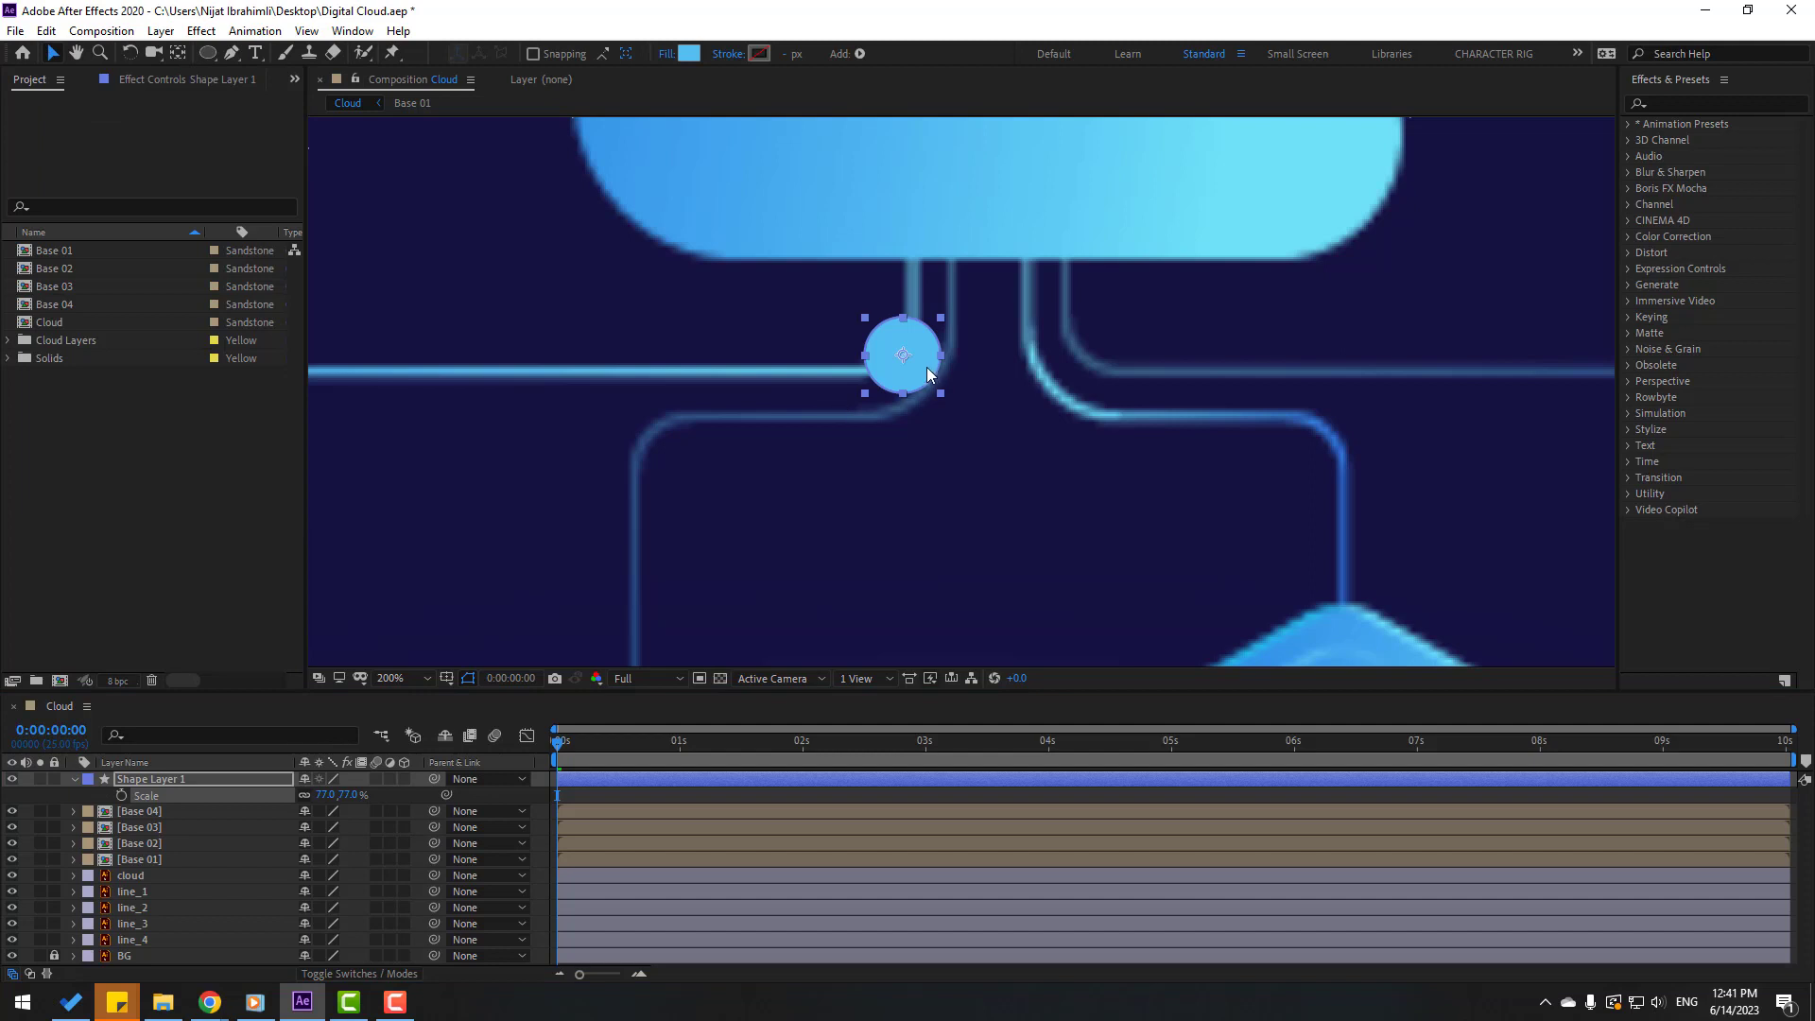
# Step: Set the circle layer's scale to 70% and centre the circle on the leftmost connector line just below the cloud
pyautogui.moveTo(926, 367)
pyautogui.mouseDown()
pyautogui.moveTo(923, 303)
pyautogui.moveTo(930, 326)
pyautogui.moveTo(808, 387)
pyautogui.moveTo(931, 335)
pyautogui.mouseUp()
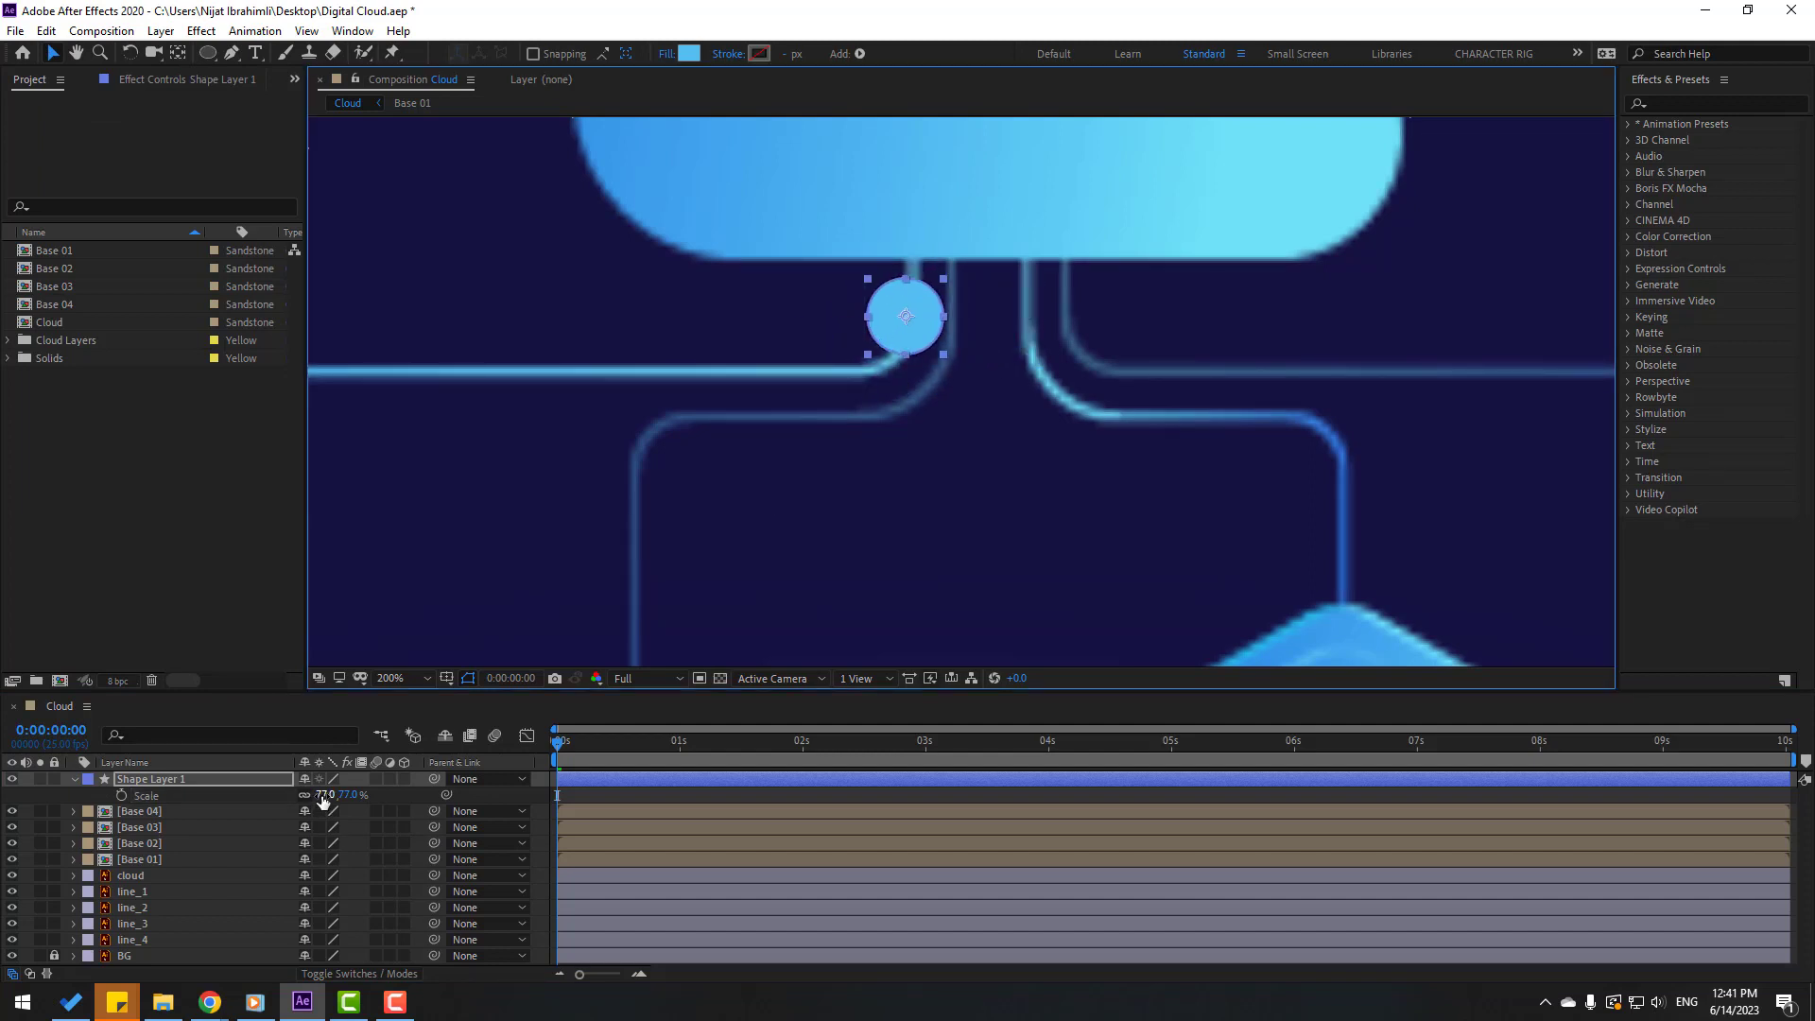
pyautogui.click(324, 800)
pyautogui.write('70')
pyautogui.press('Return')
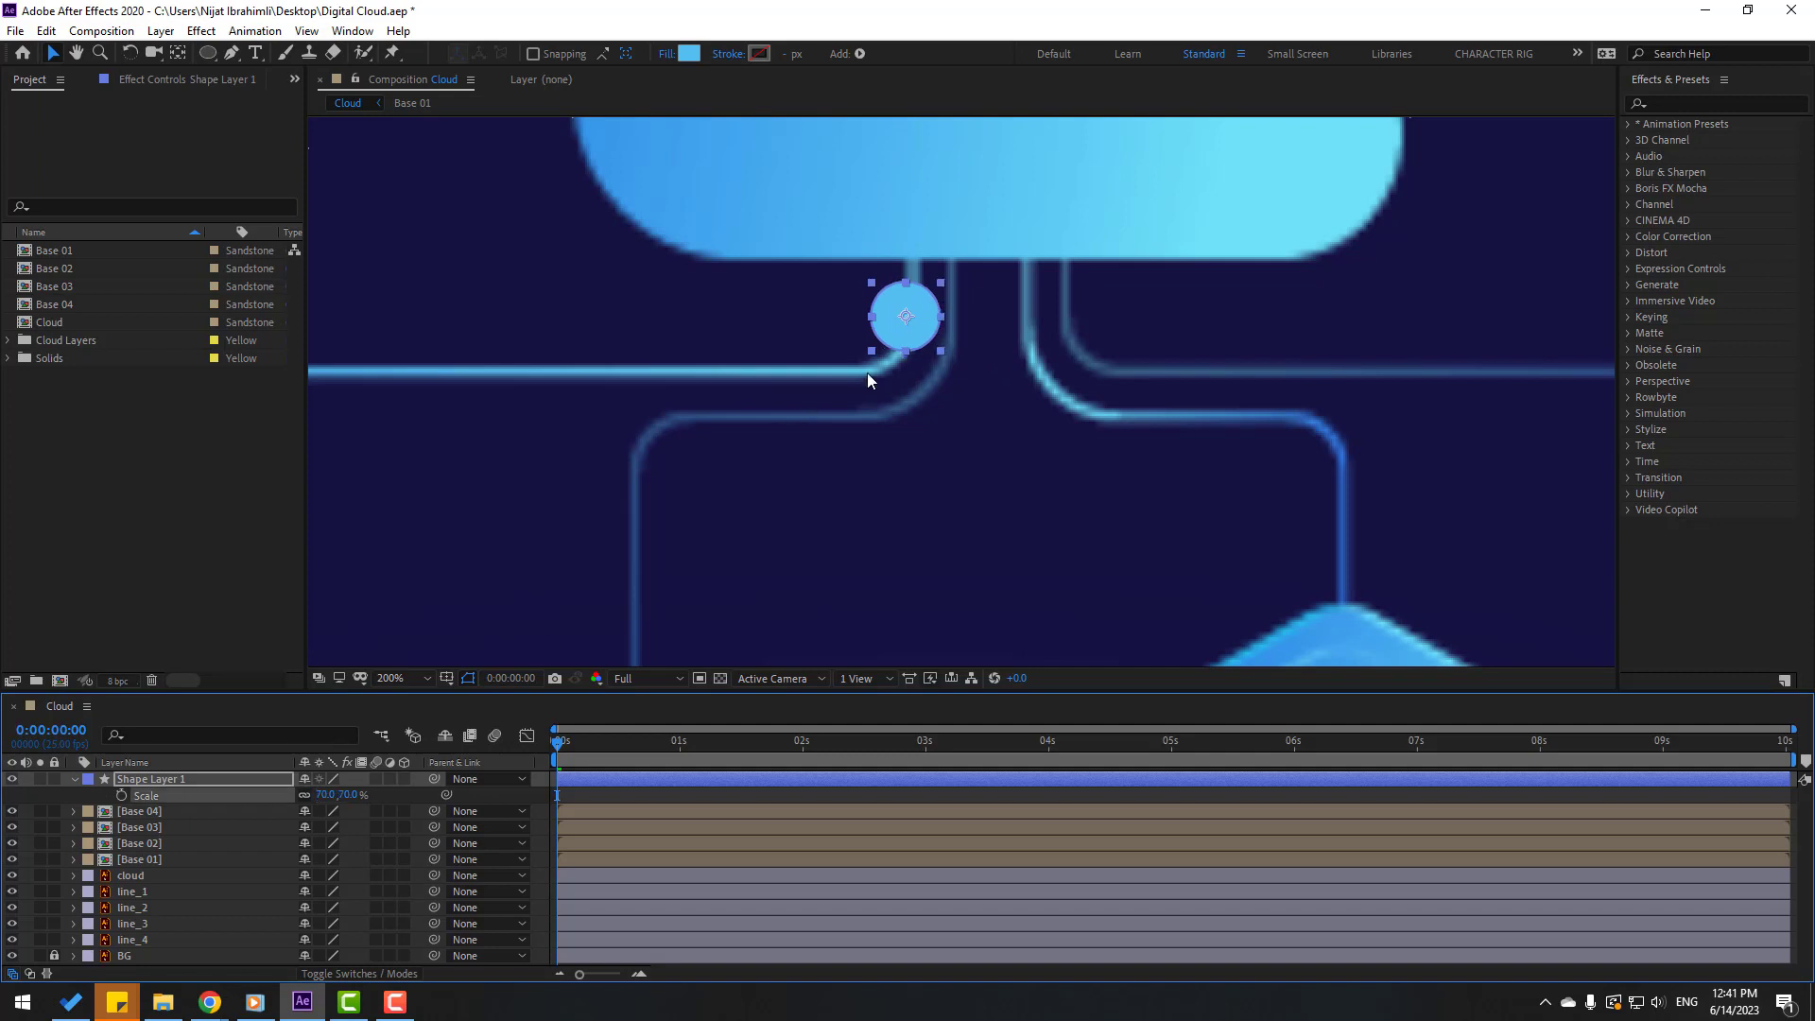
pyautogui.moveTo(918, 333); pyautogui.dragTo(927, 322)
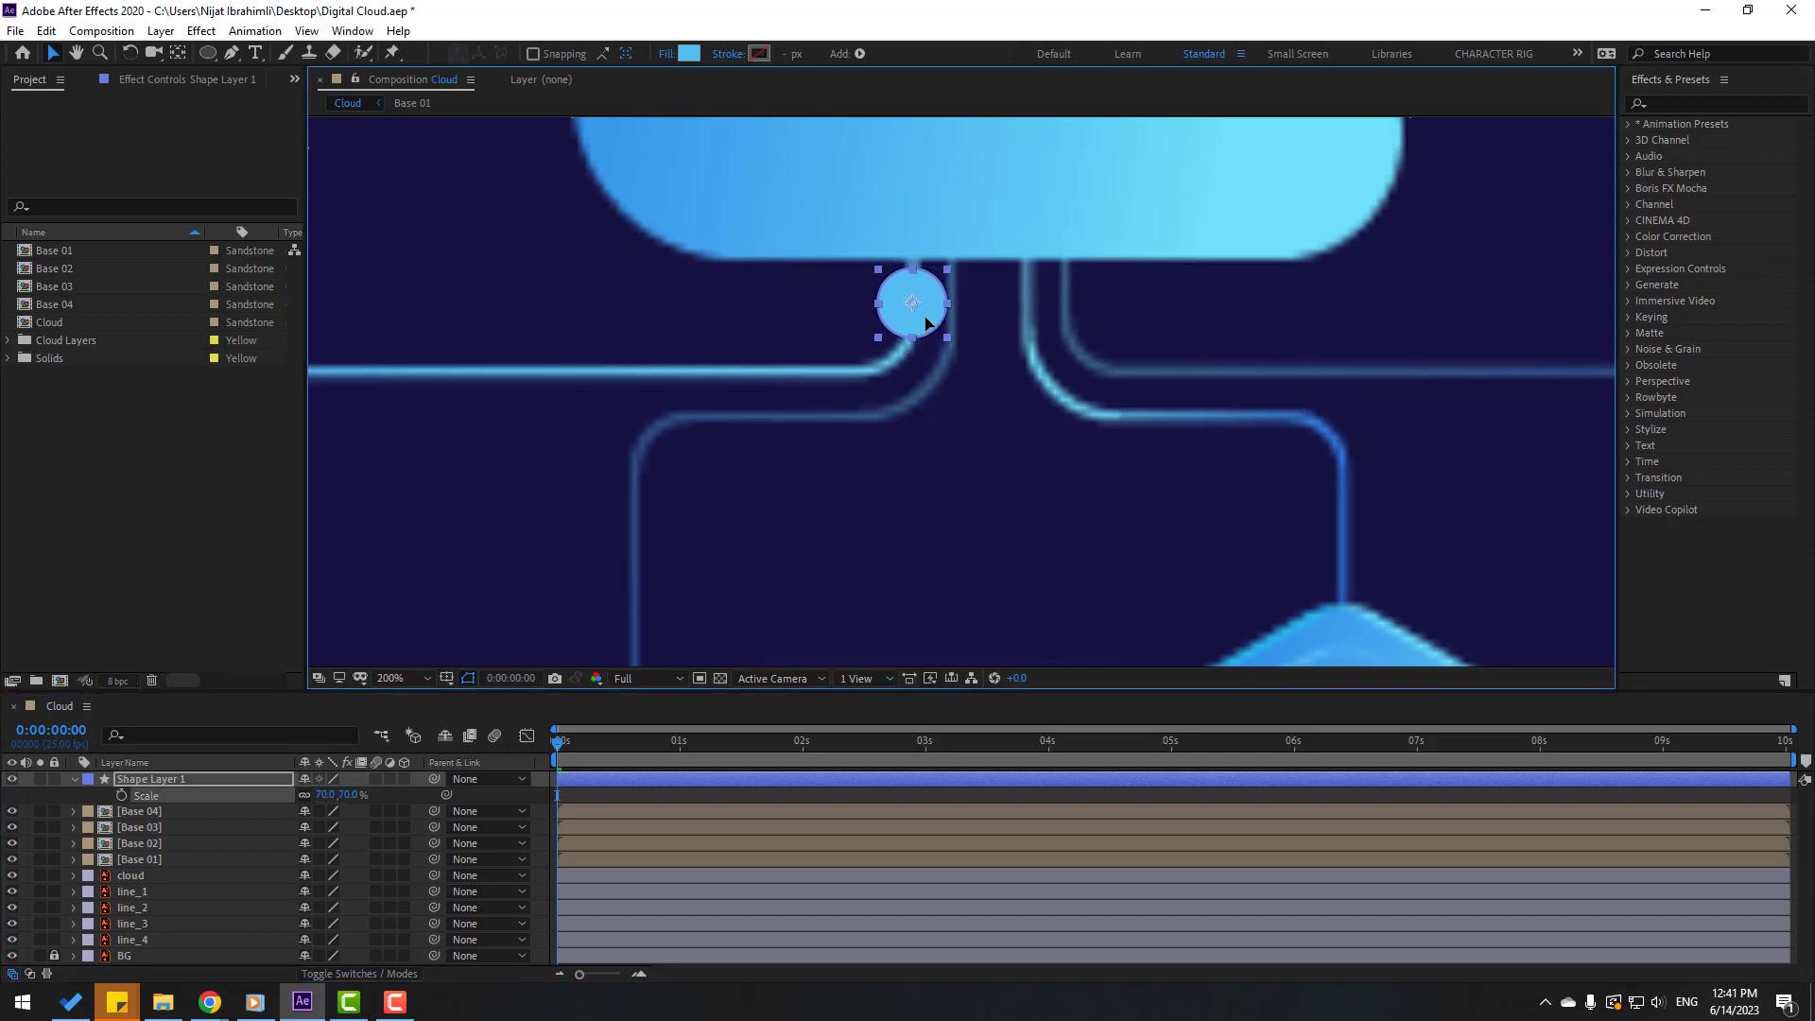
# Step: Create a null object and place it directly below Shape Layer 1 in the layer order
pyautogui.click(615, 798)
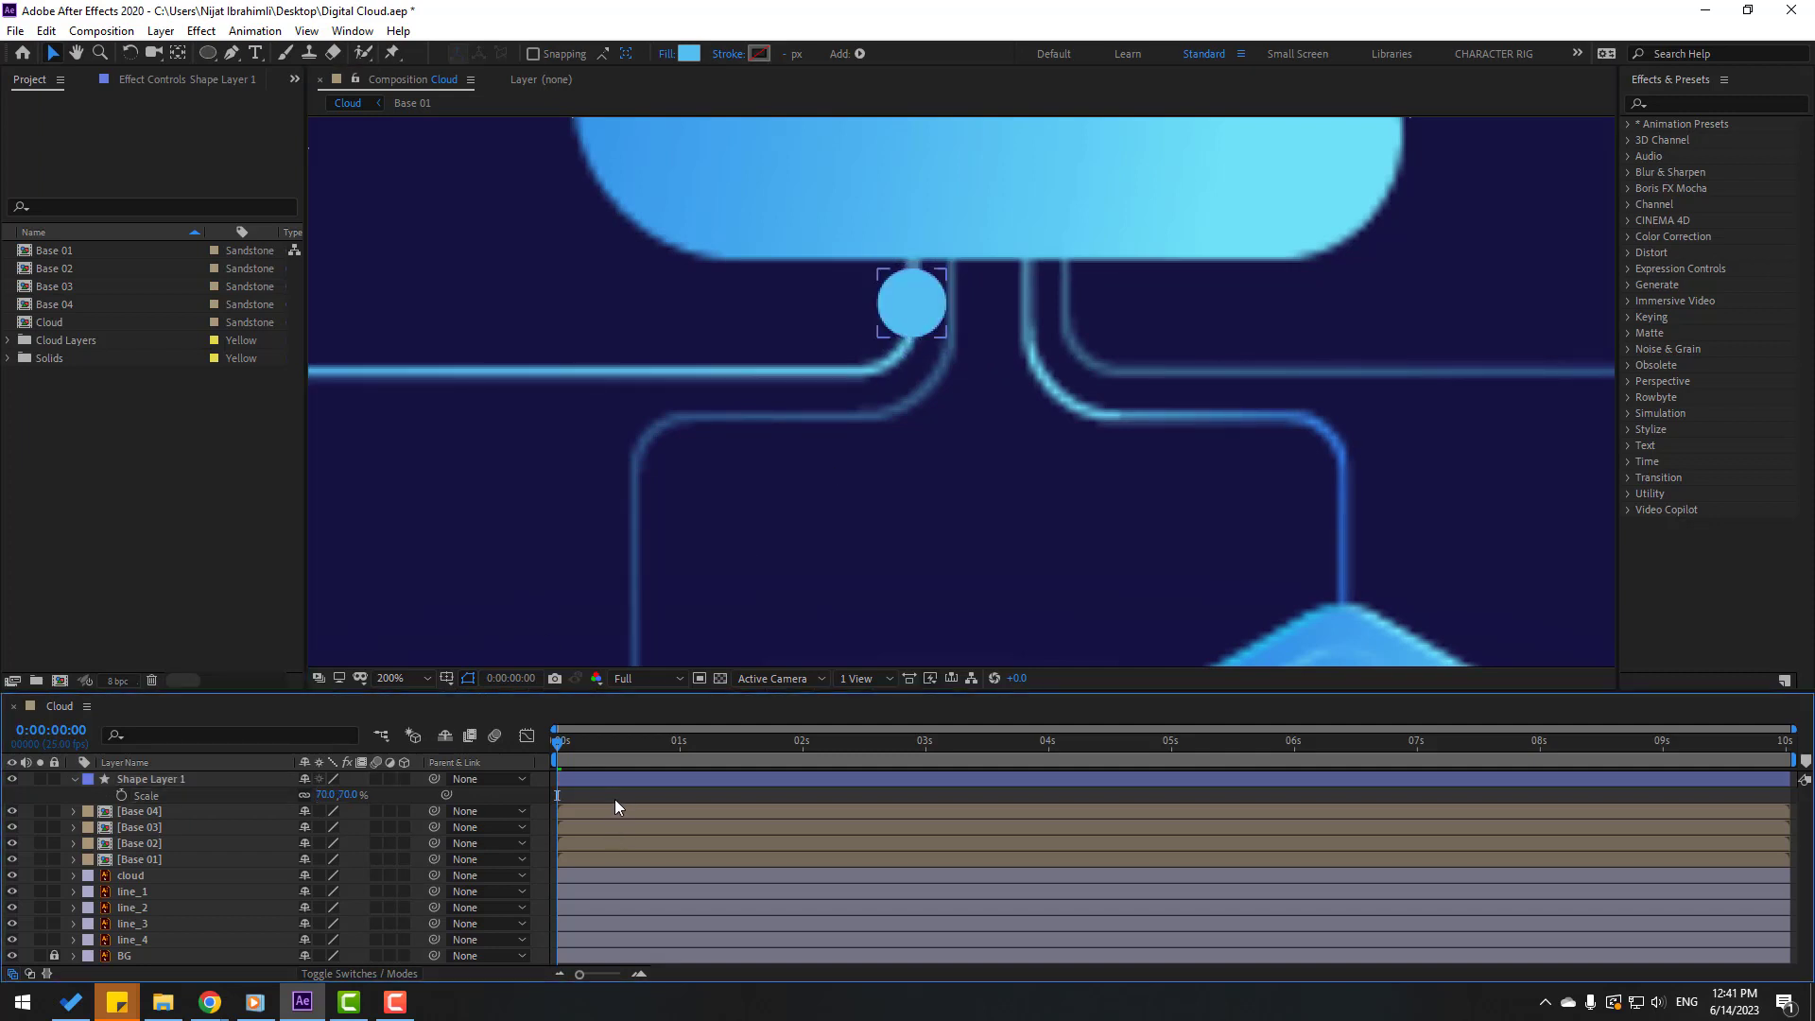
pyautogui.click(168, 38)
pyautogui.moveTo(176, 57)
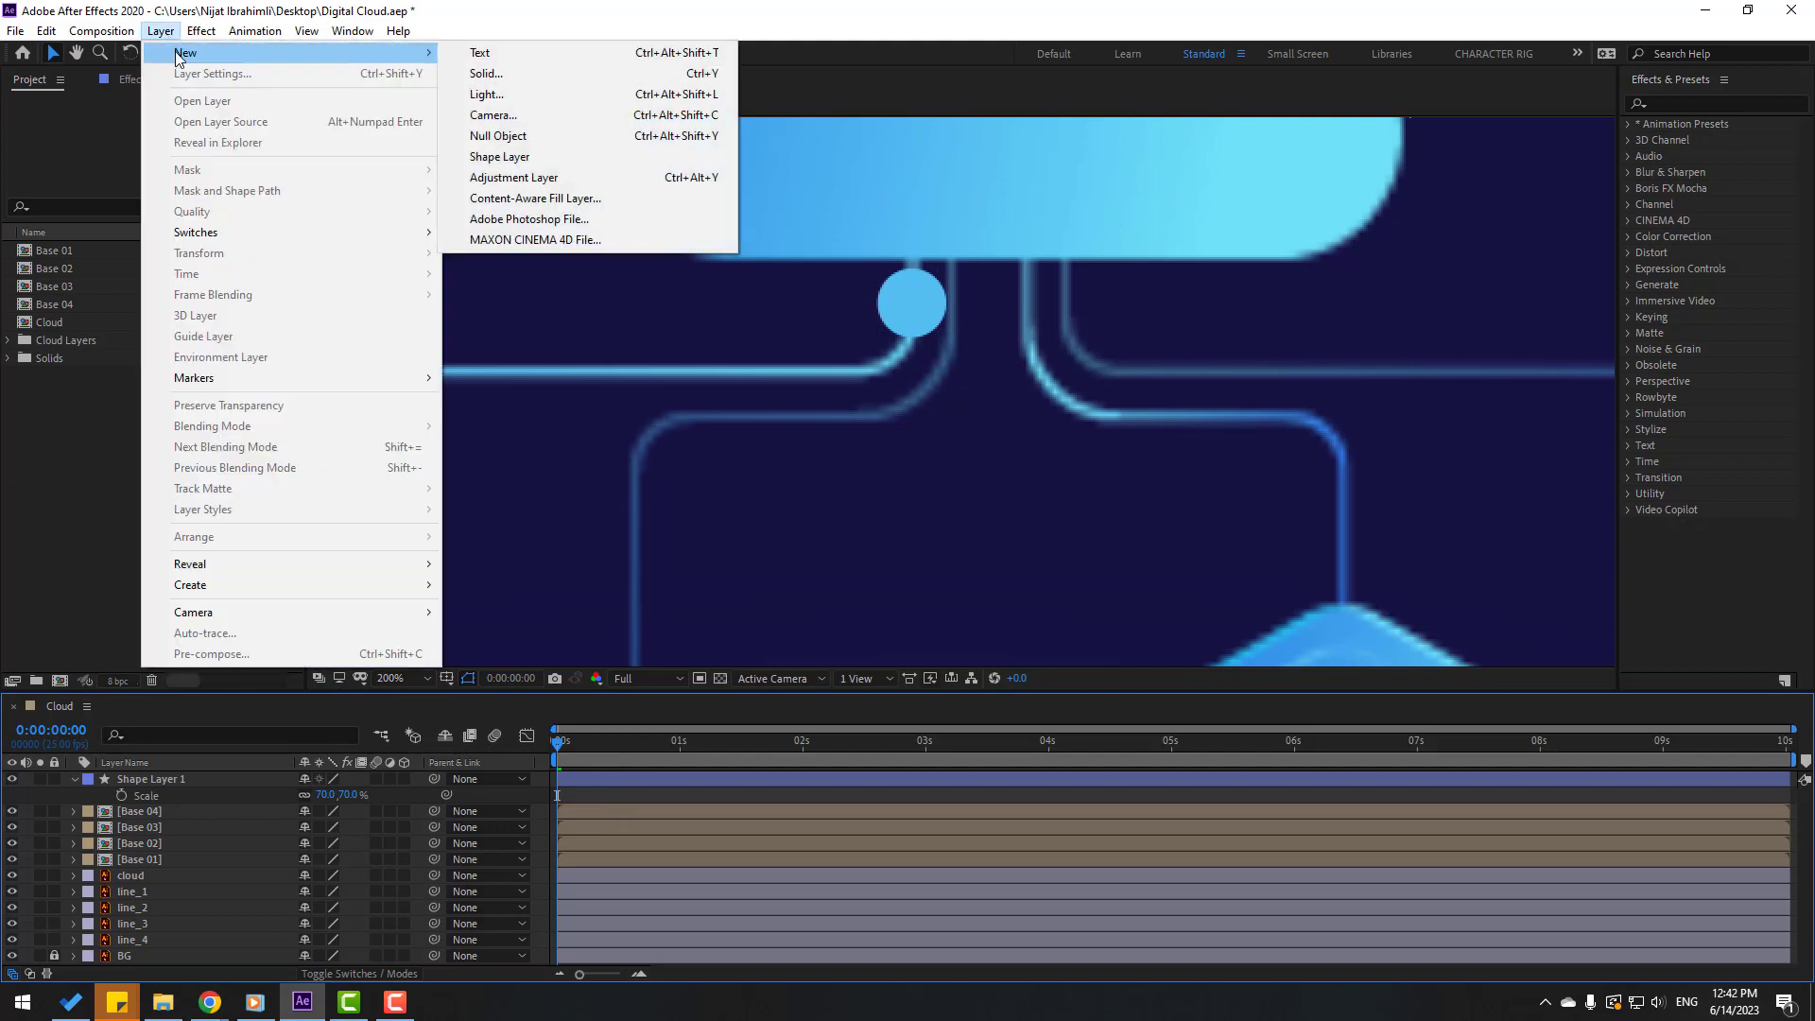
pyautogui.click(501, 136)
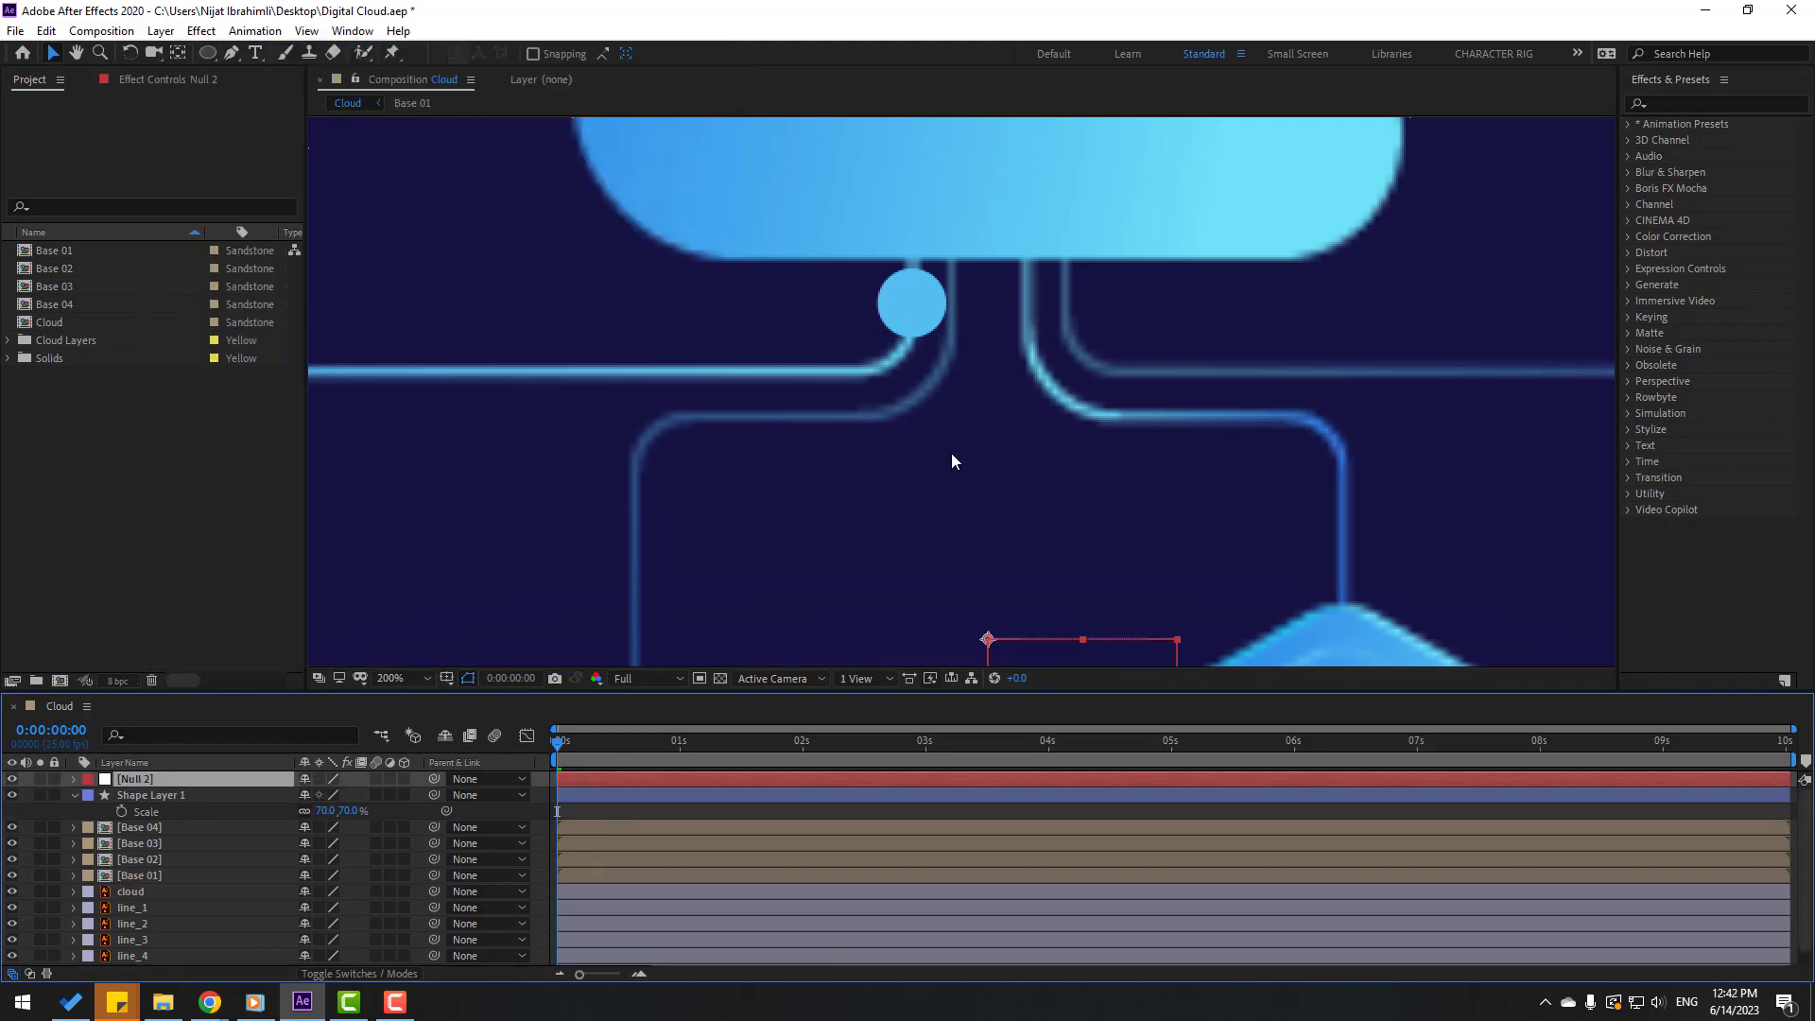
pyautogui.press(',')
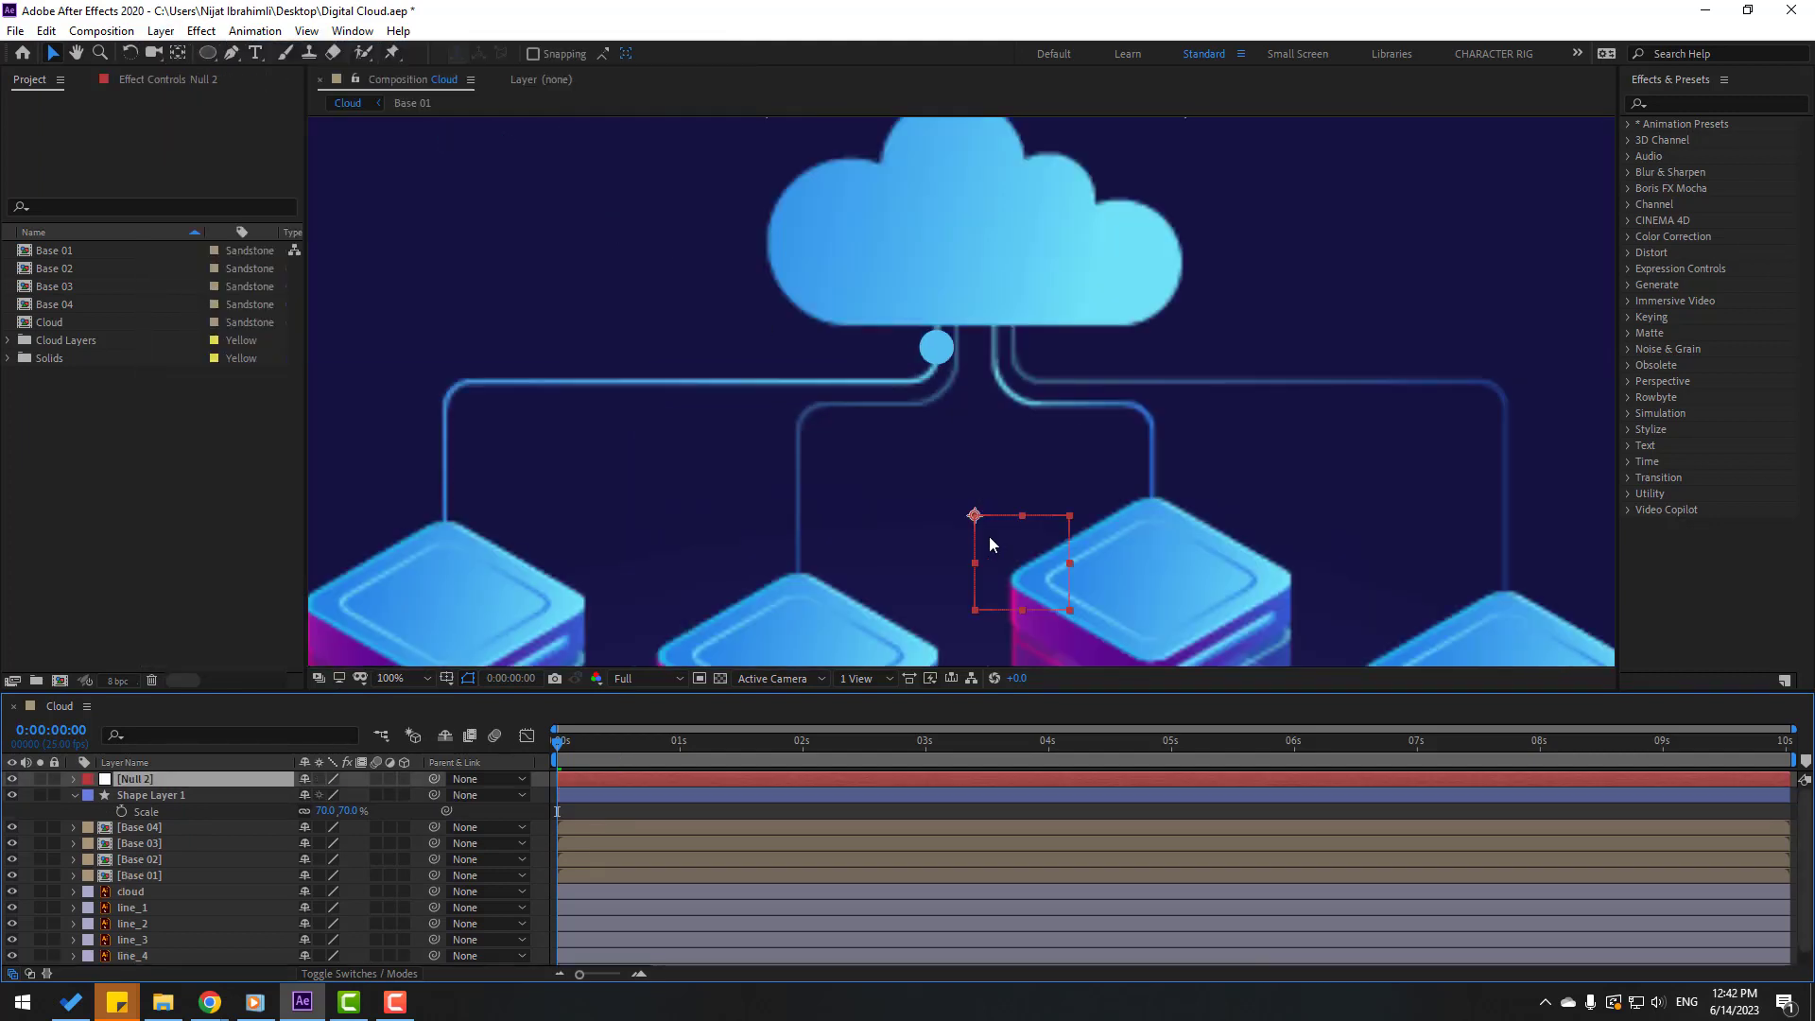
pyautogui.click(634, 815)
pyautogui.moveTo(144, 779); pyautogui.dragTo(142, 819)
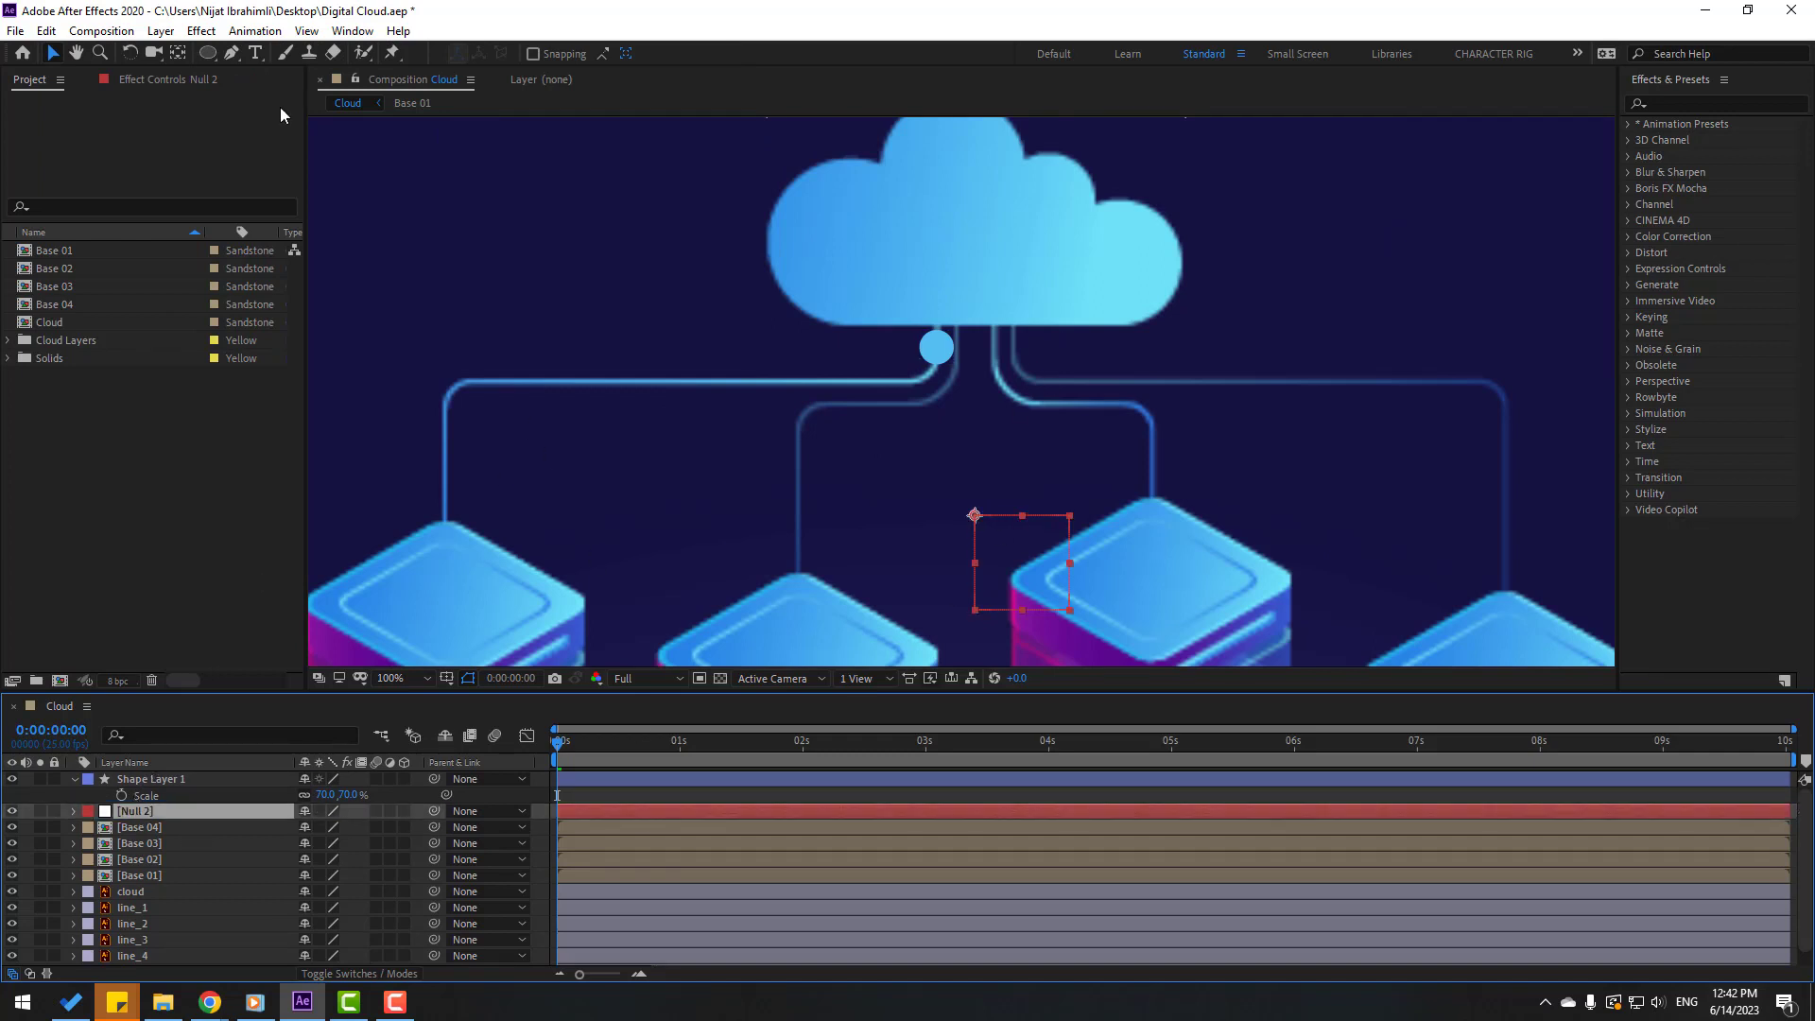
# Step: Trace the leftmost connector line from the cloud to the first stack's top face as a Pen tool mask path on the null
pyautogui.click(230, 55)
pyautogui.moveTo(912, 357); pyautogui.dragTo(1130, 371)
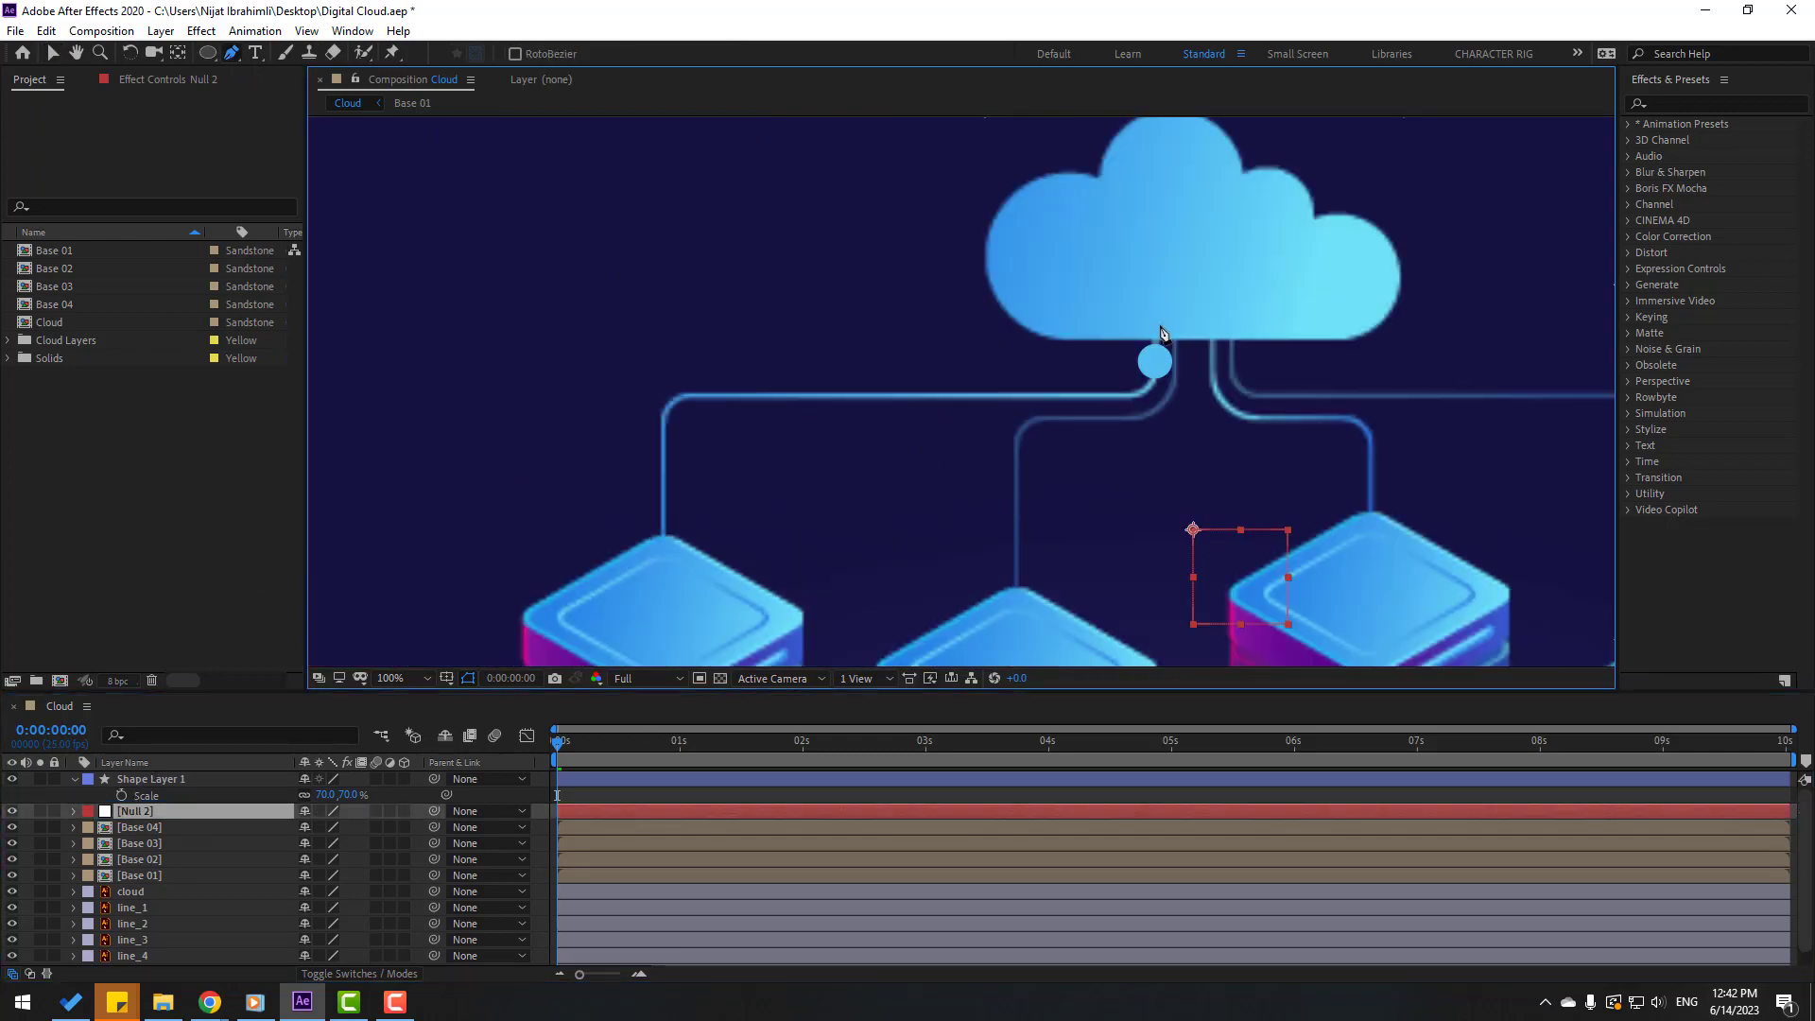
pyautogui.click(1157, 329)
pyautogui.click(1145, 390)
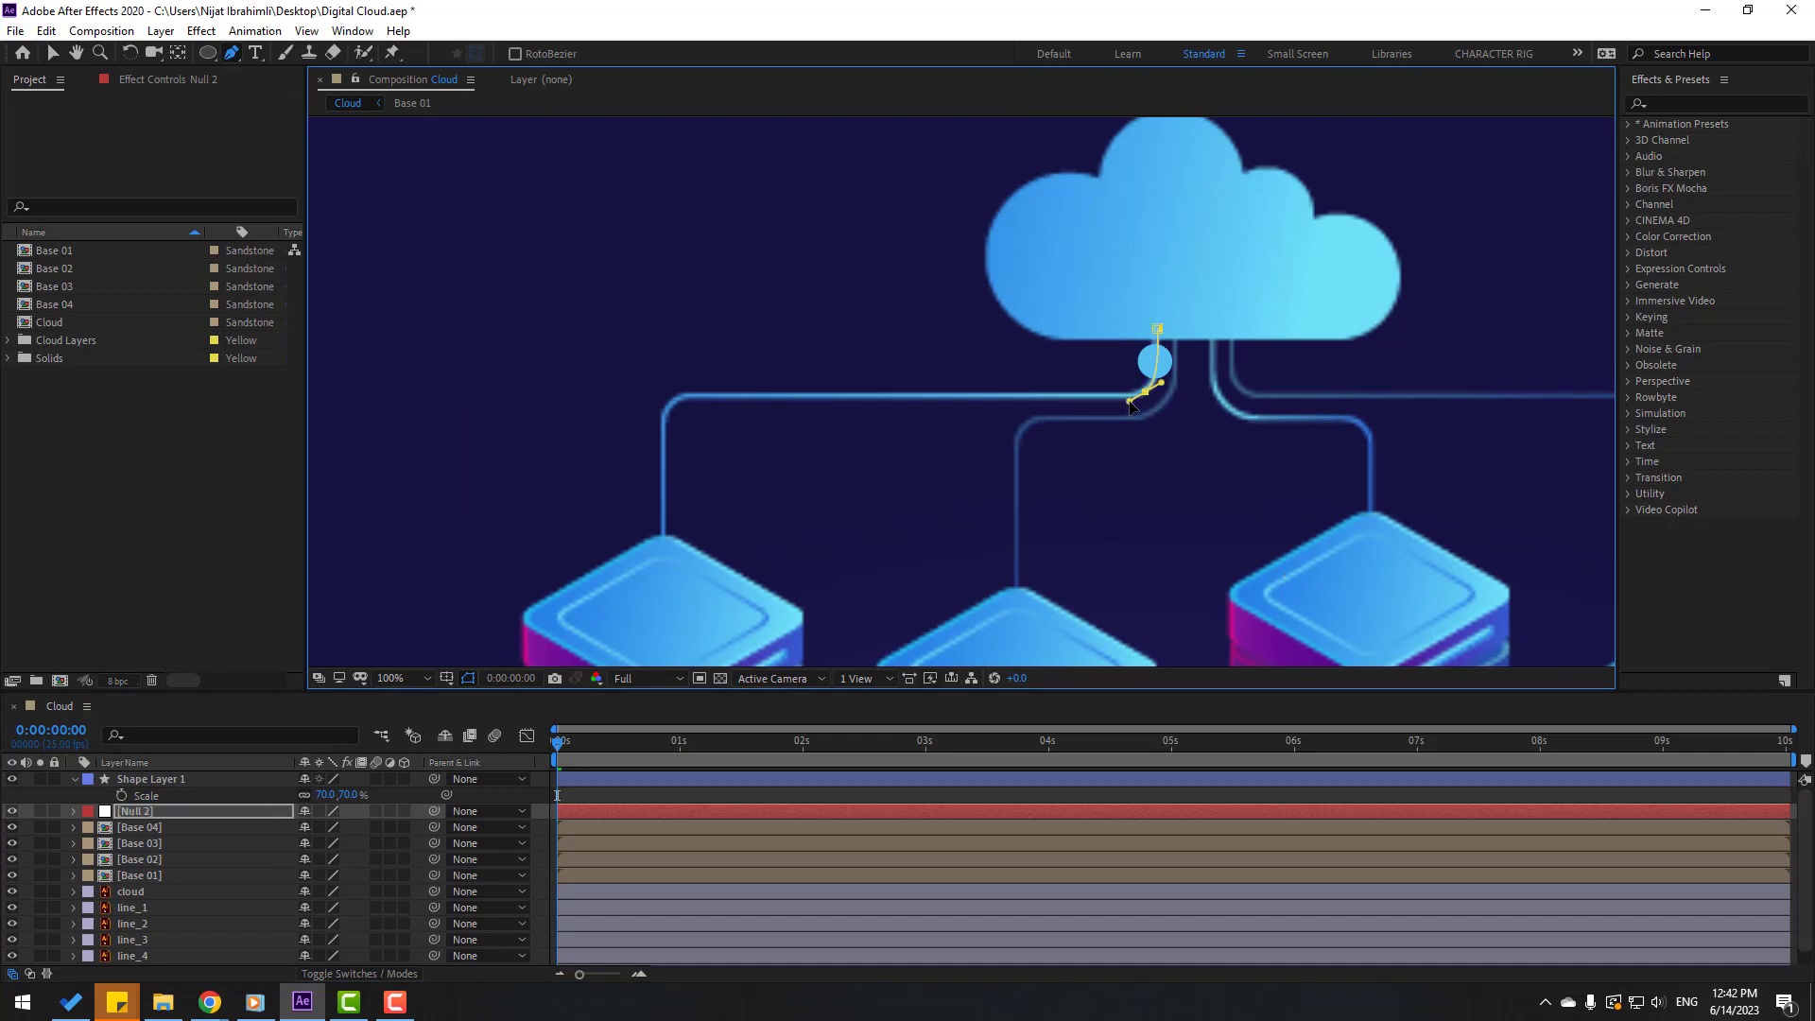
pyautogui.click(695, 395)
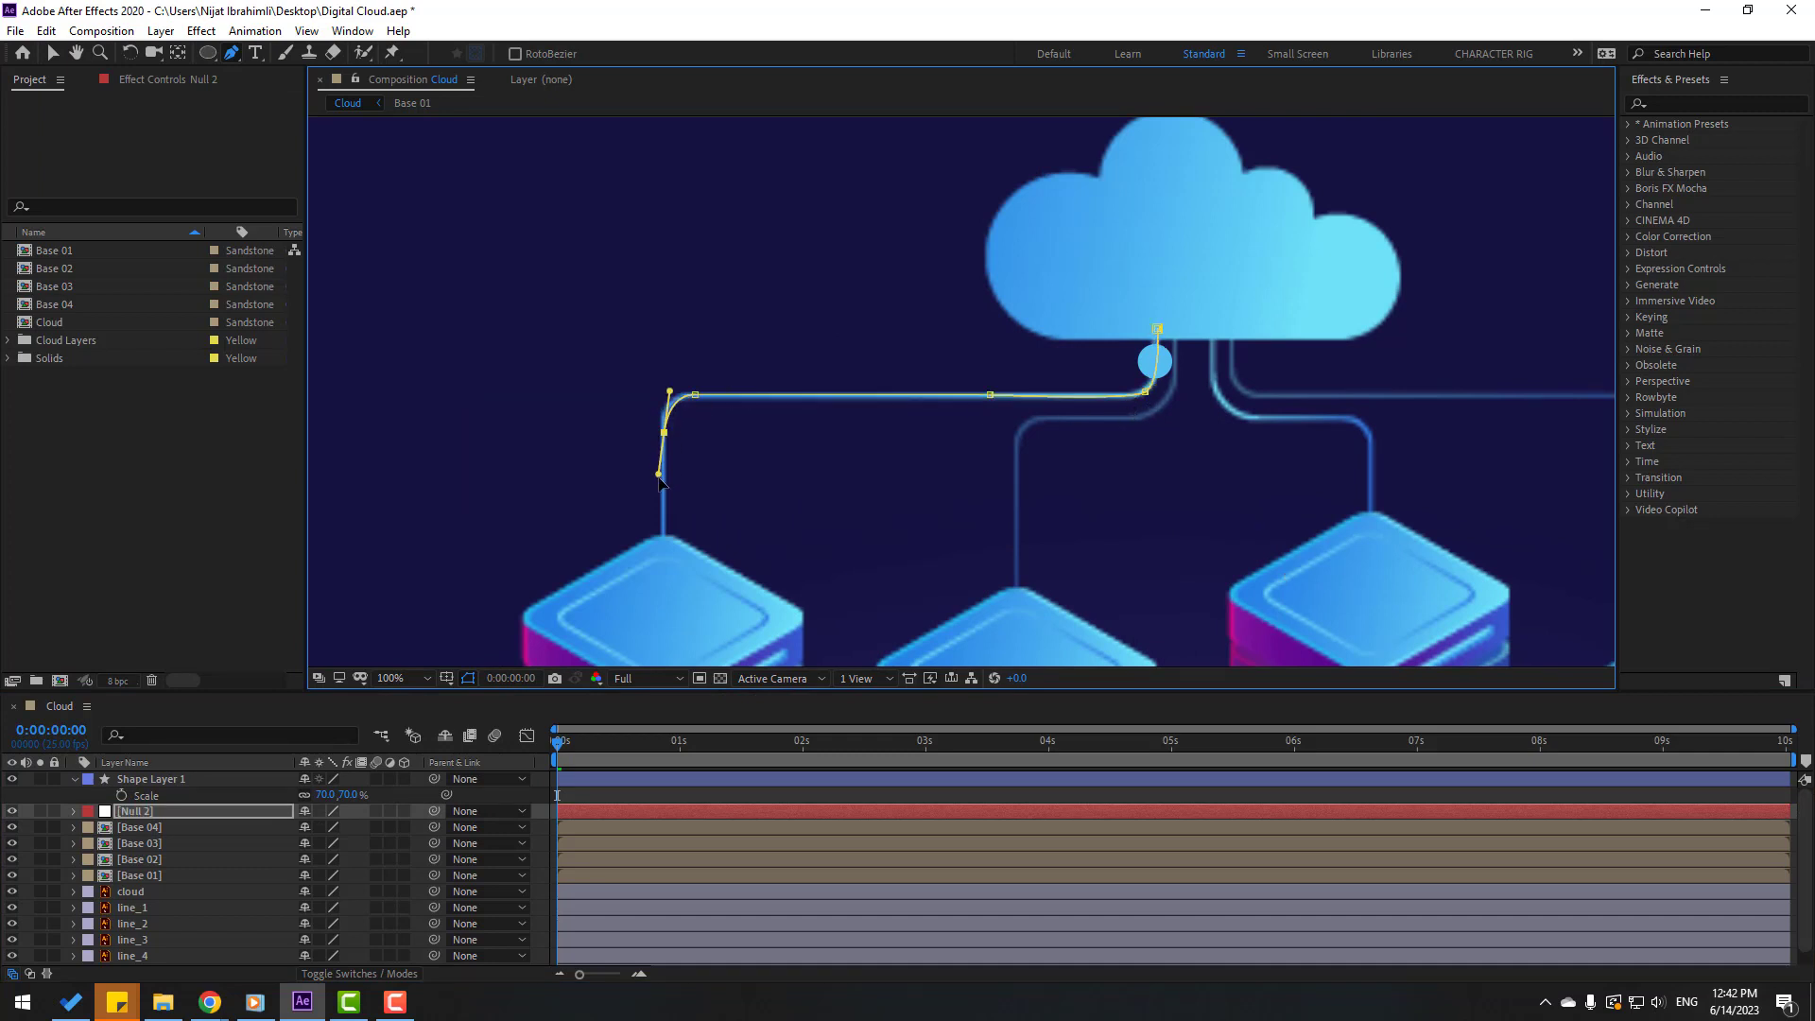
pyautogui.scroll(4, 636, 434)
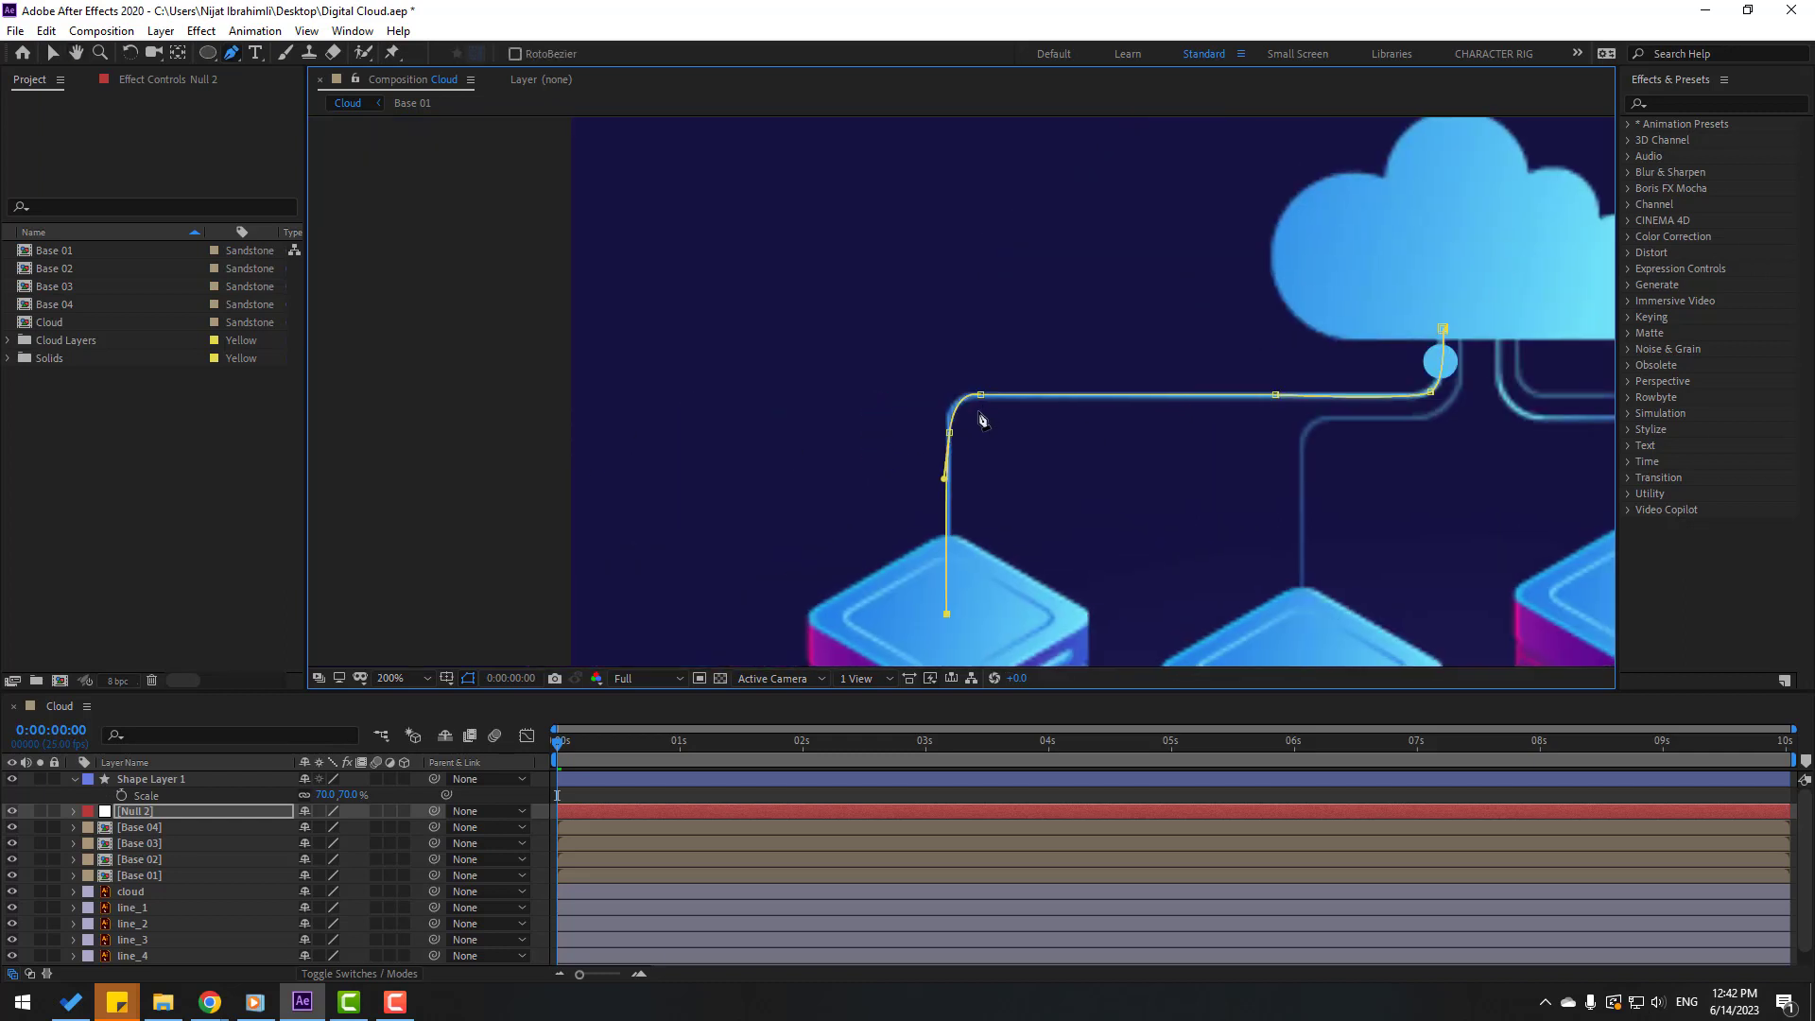
# Step: Adjust the mask path's curve handle to match the line's rounded corner above the first stack
pyautogui.moveTo(928, 313); pyautogui.dragTo(794, 334)
pyautogui.moveTo(882, 452); pyautogui.dragTo(907, 215)
pyautogui.scroll(-1, 908, 216)
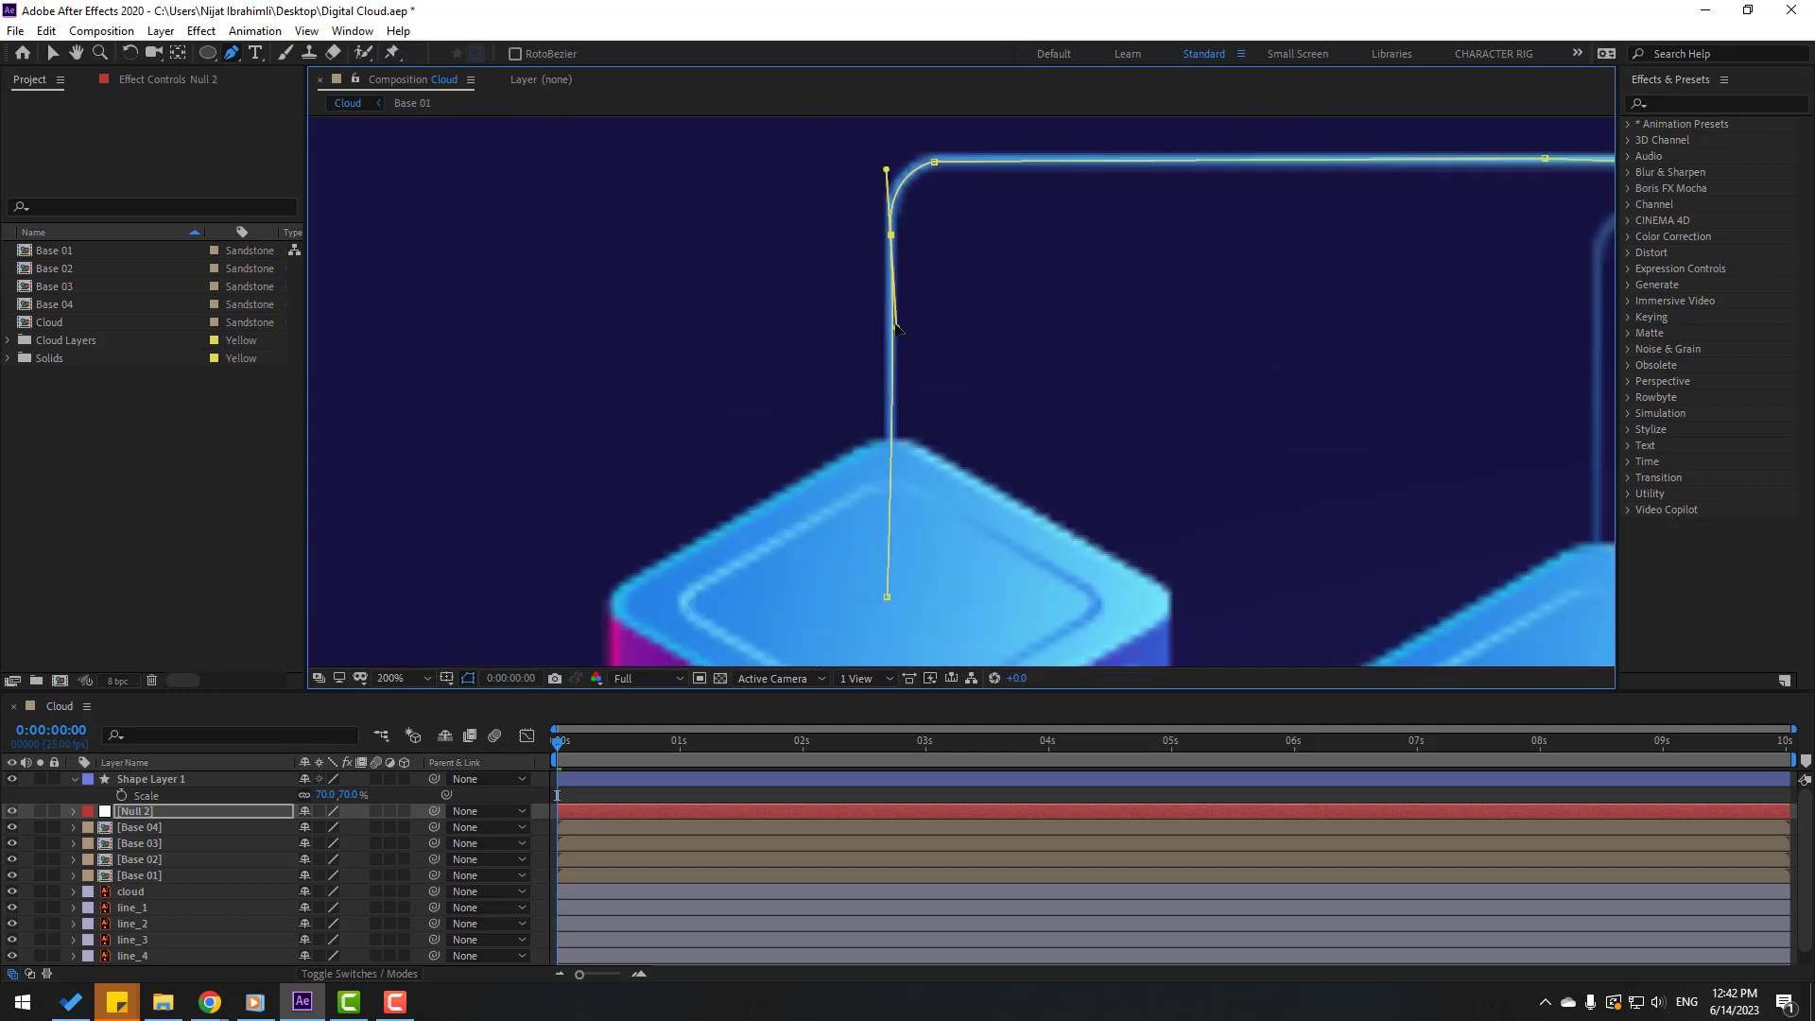
# Step: Refine the mask path's points and handles beneath the cloud so the curve follows the connector line's rounded bend
pyautogui.moveTo(1345, 288); pyautogui.dragTo(826, 415)
pyautogui.scroll(1, 1380, 243)
pyautogui.click(1380, 392)
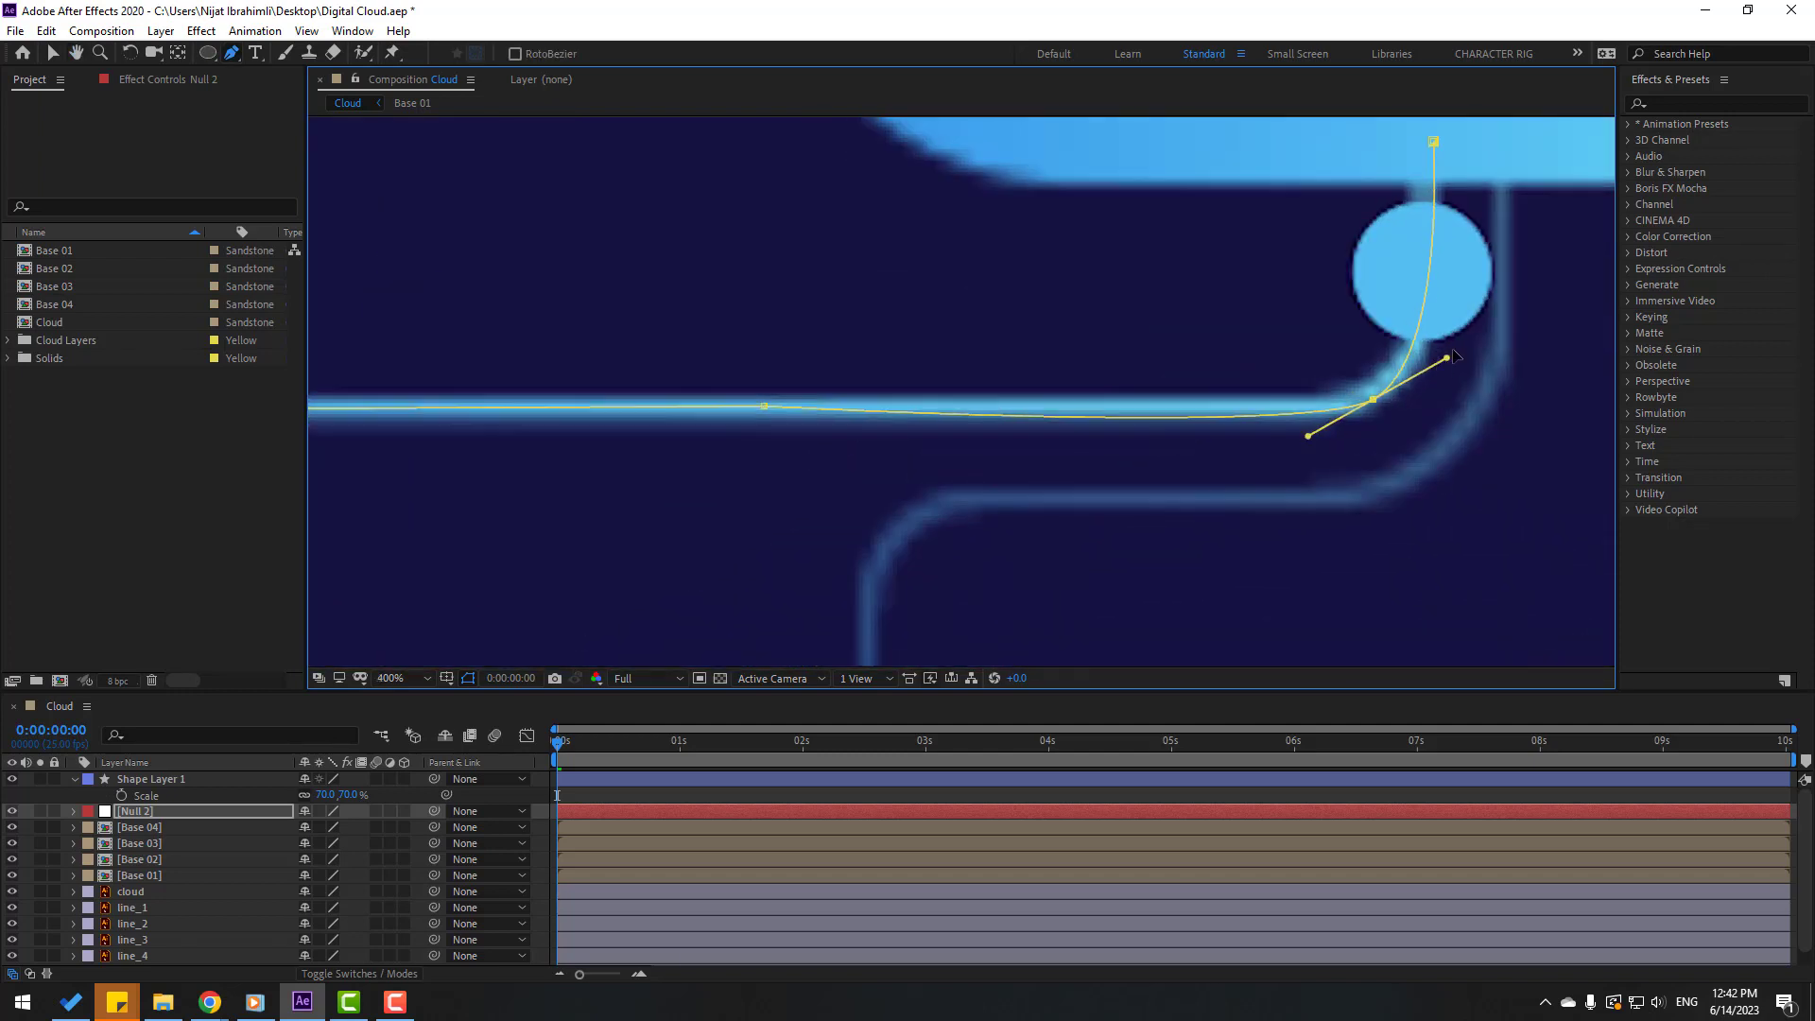
pyautogui.moveTo(1446, 357)
pyautogui.mouseDown()
pyautogui.moveTo(1500, 303)
pyautogui.moveTo(1460, 334)
pyautogui.mouseUp()
pyautogui.moveTo(1433, 142); pyautogui.dragTo(1420, 134)
pyautogui.click(1384, 390)
pyautogui.moveTo(1313, 422); pyautogui.dragTo(1371, 404)
pyautogui.moveTo(764, 406); pyautogui.dragTo(755, 409)
pyautogui.moveTo(1285, 438); pyautogui.dragTo(1240, 425)
pyautogui.moveTo(1369, 403); pyautogui.dragTo(1362, 399)
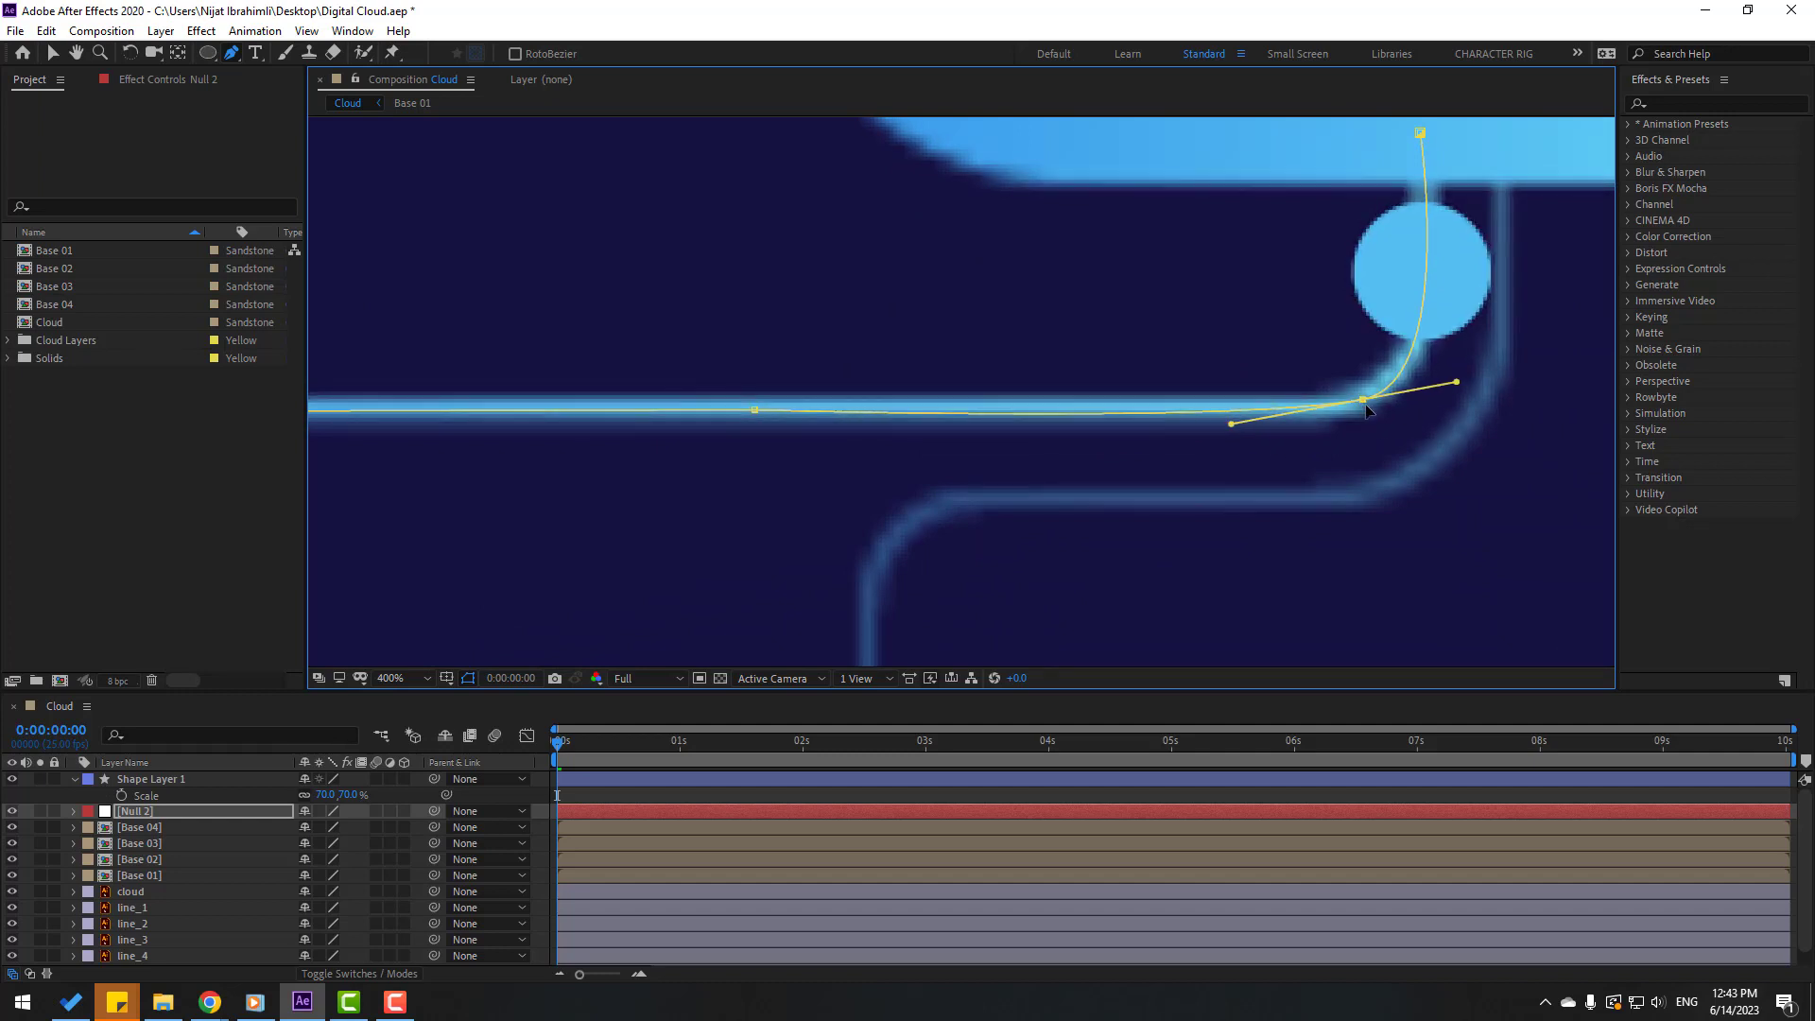
pyautogui.click(52, 53)
pyautogui.scroll(-4, 964, 360)
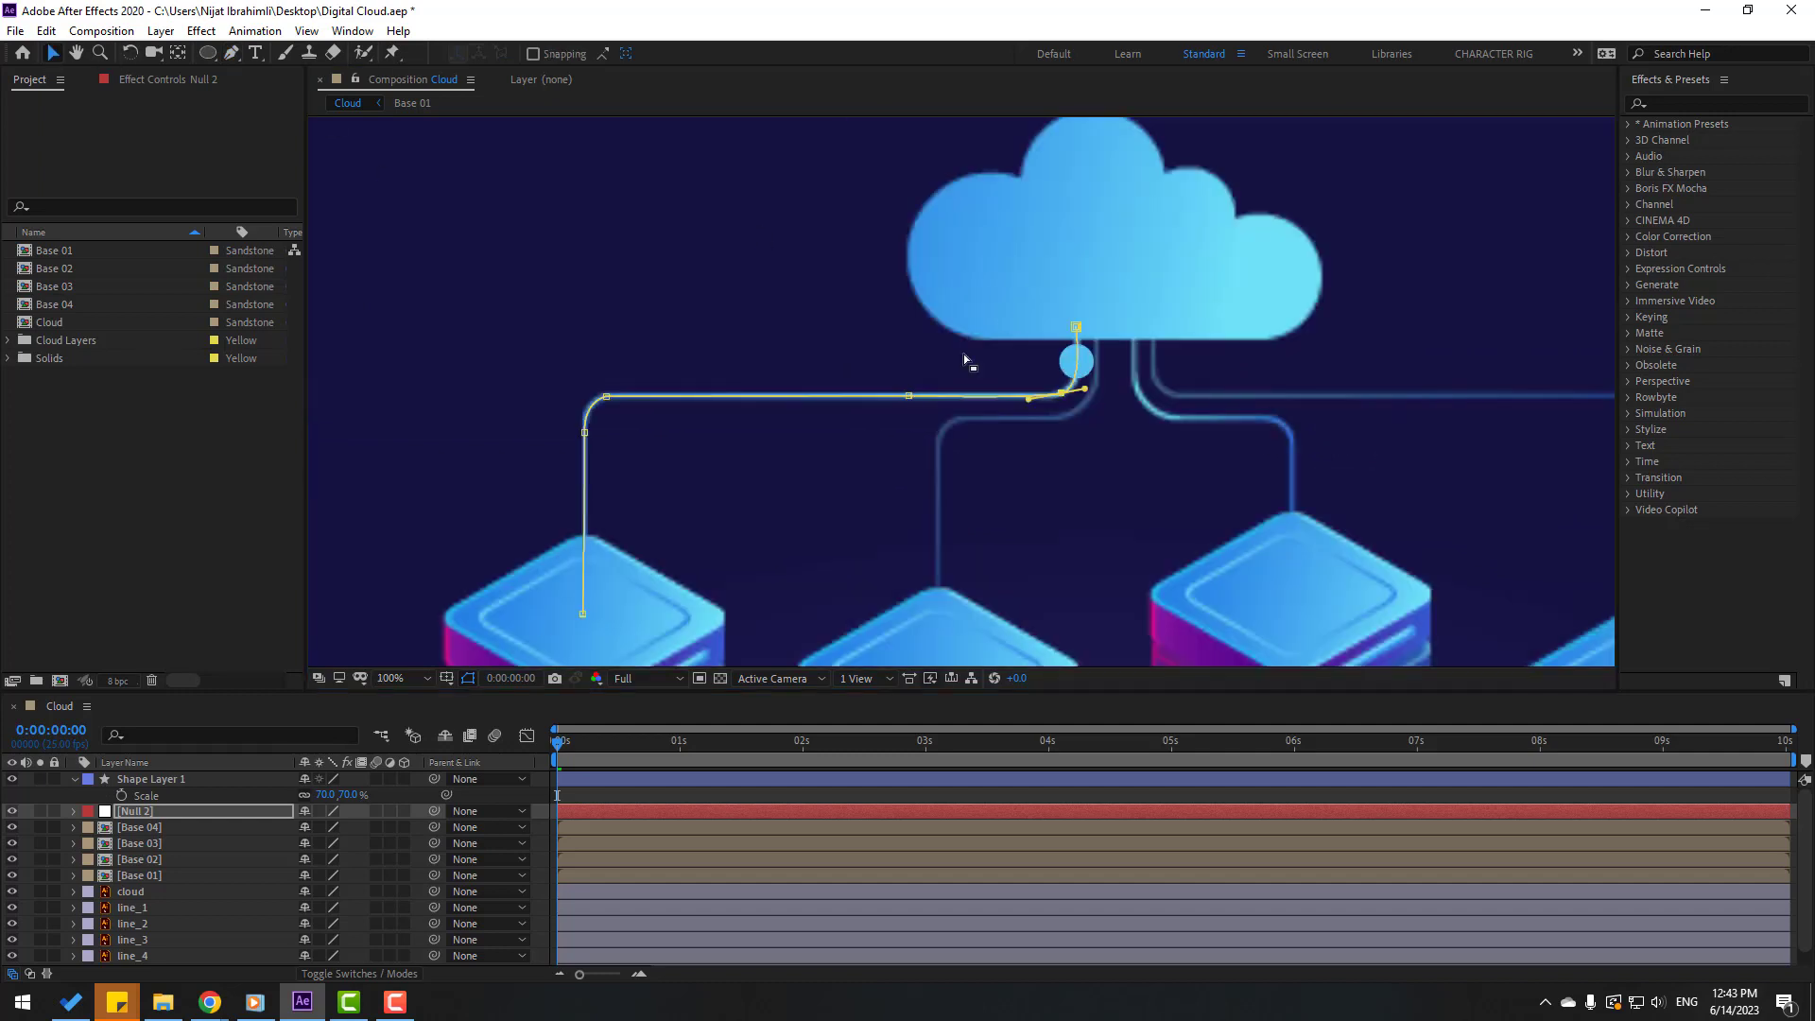
# Step: Copy the Mask Path of Mask 1 on the null layer and hide the null
pyautogui.click(121, 815)
pyautogui.click(69, 809)
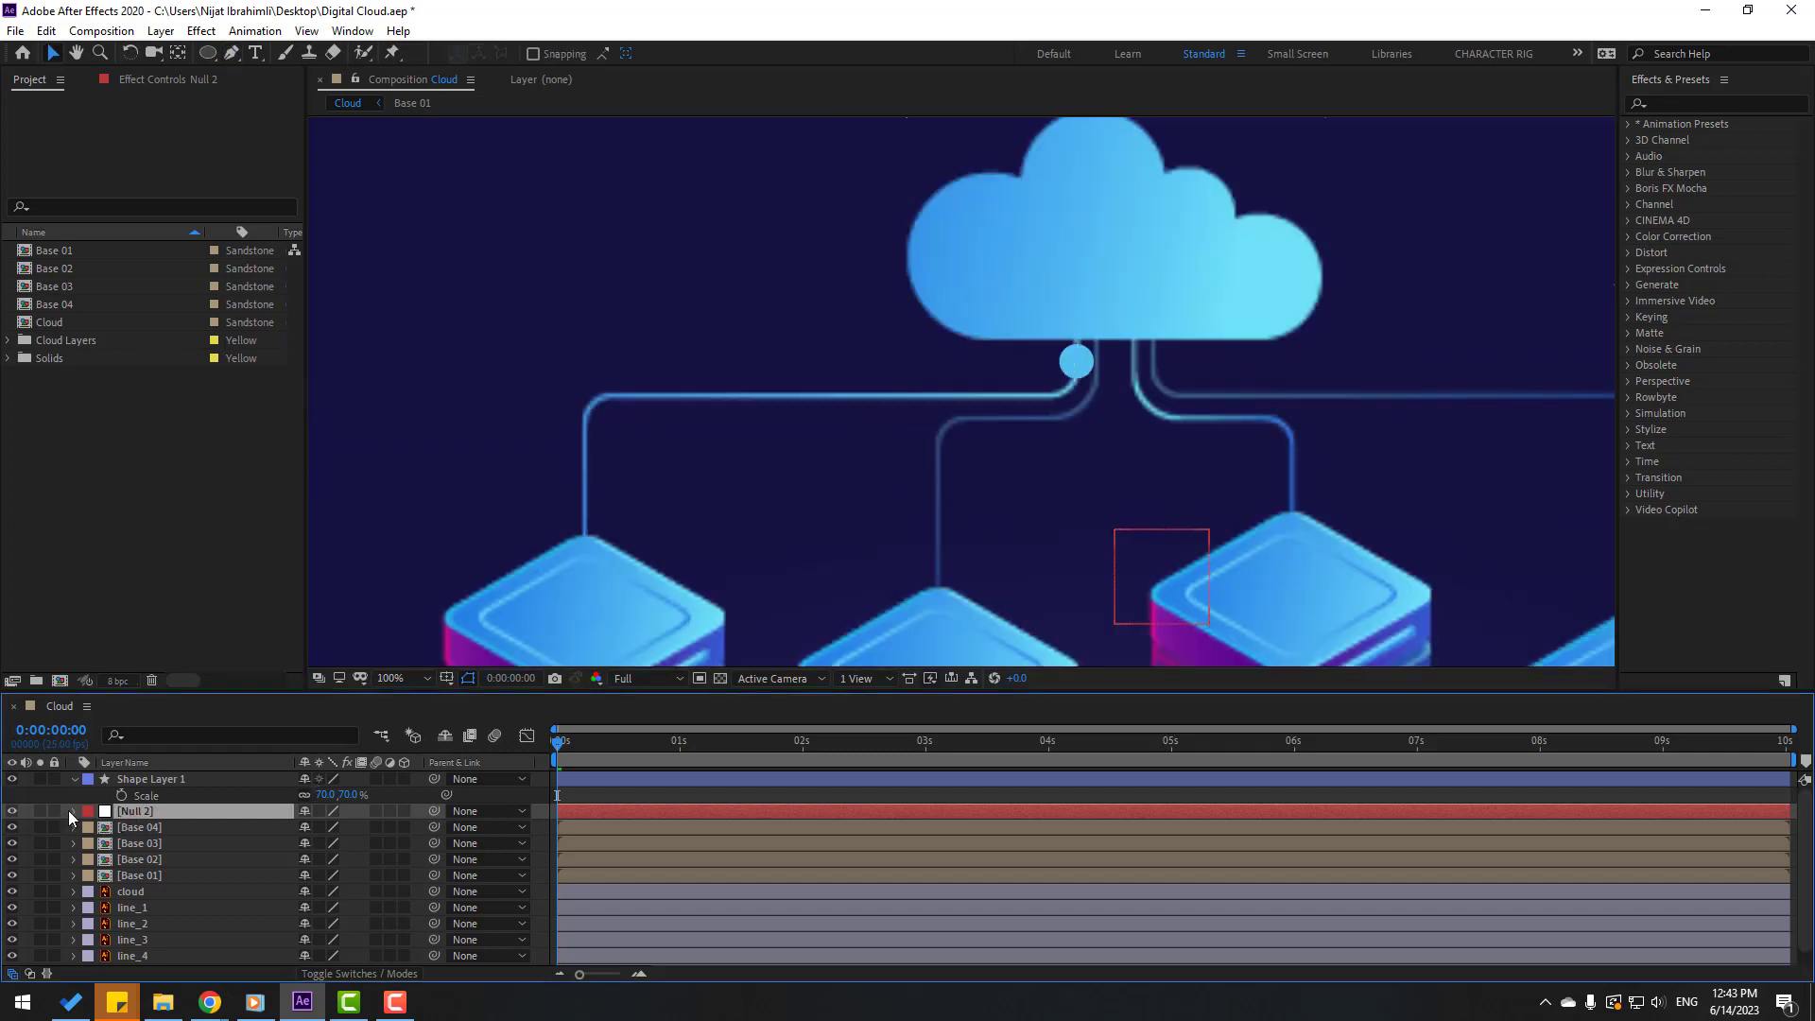
pyautogui.click(75, 811)
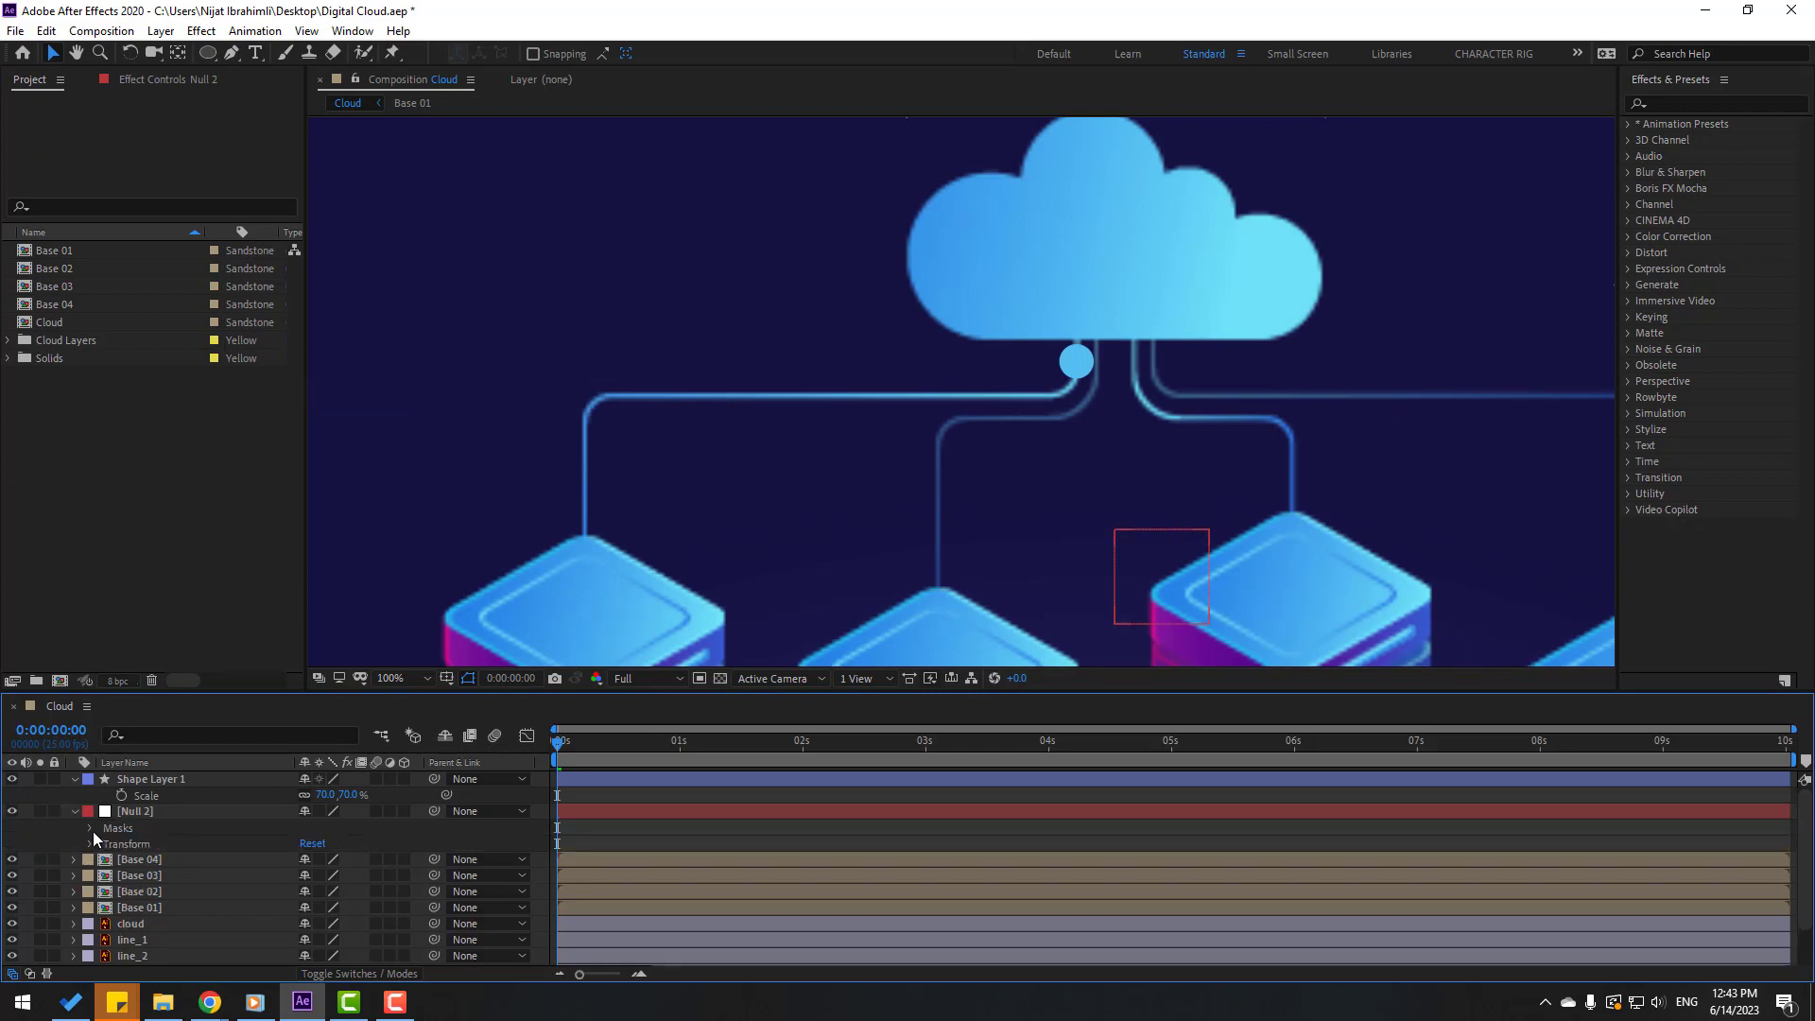
pyautogui.click(90, 828)
pyautogui.click(106, 845)
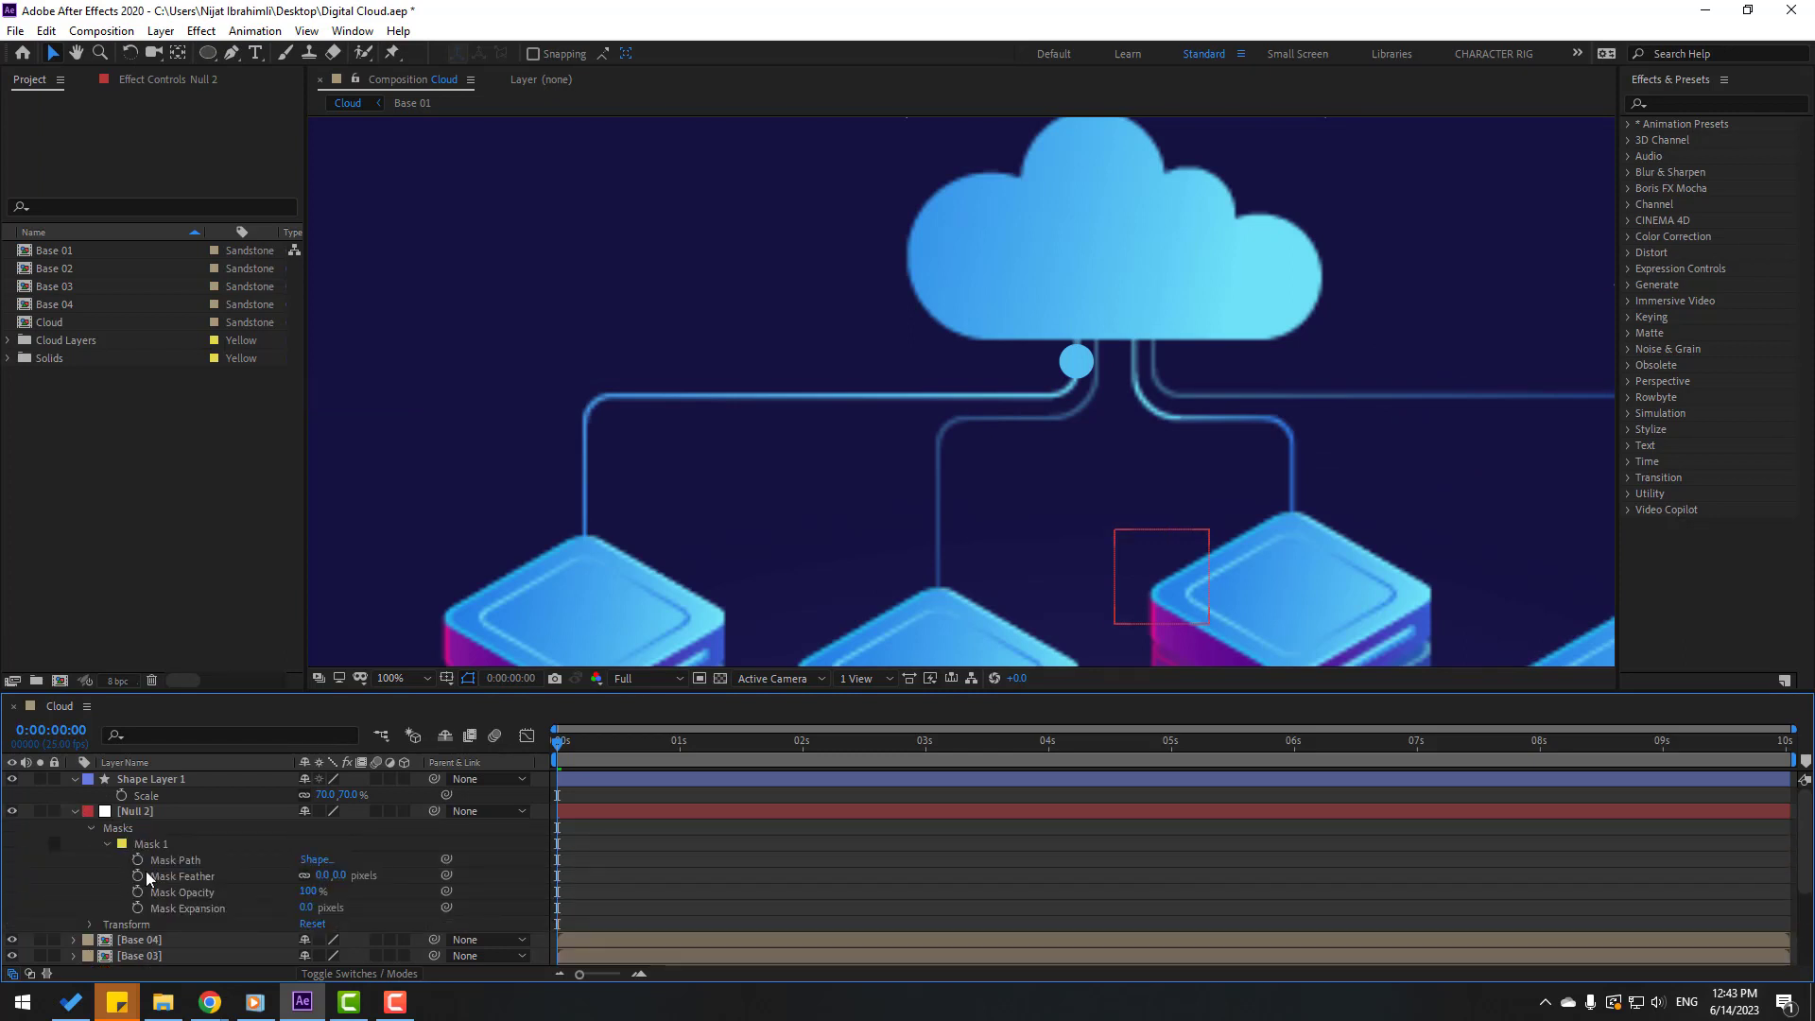
pyautogui.click(187, 862)
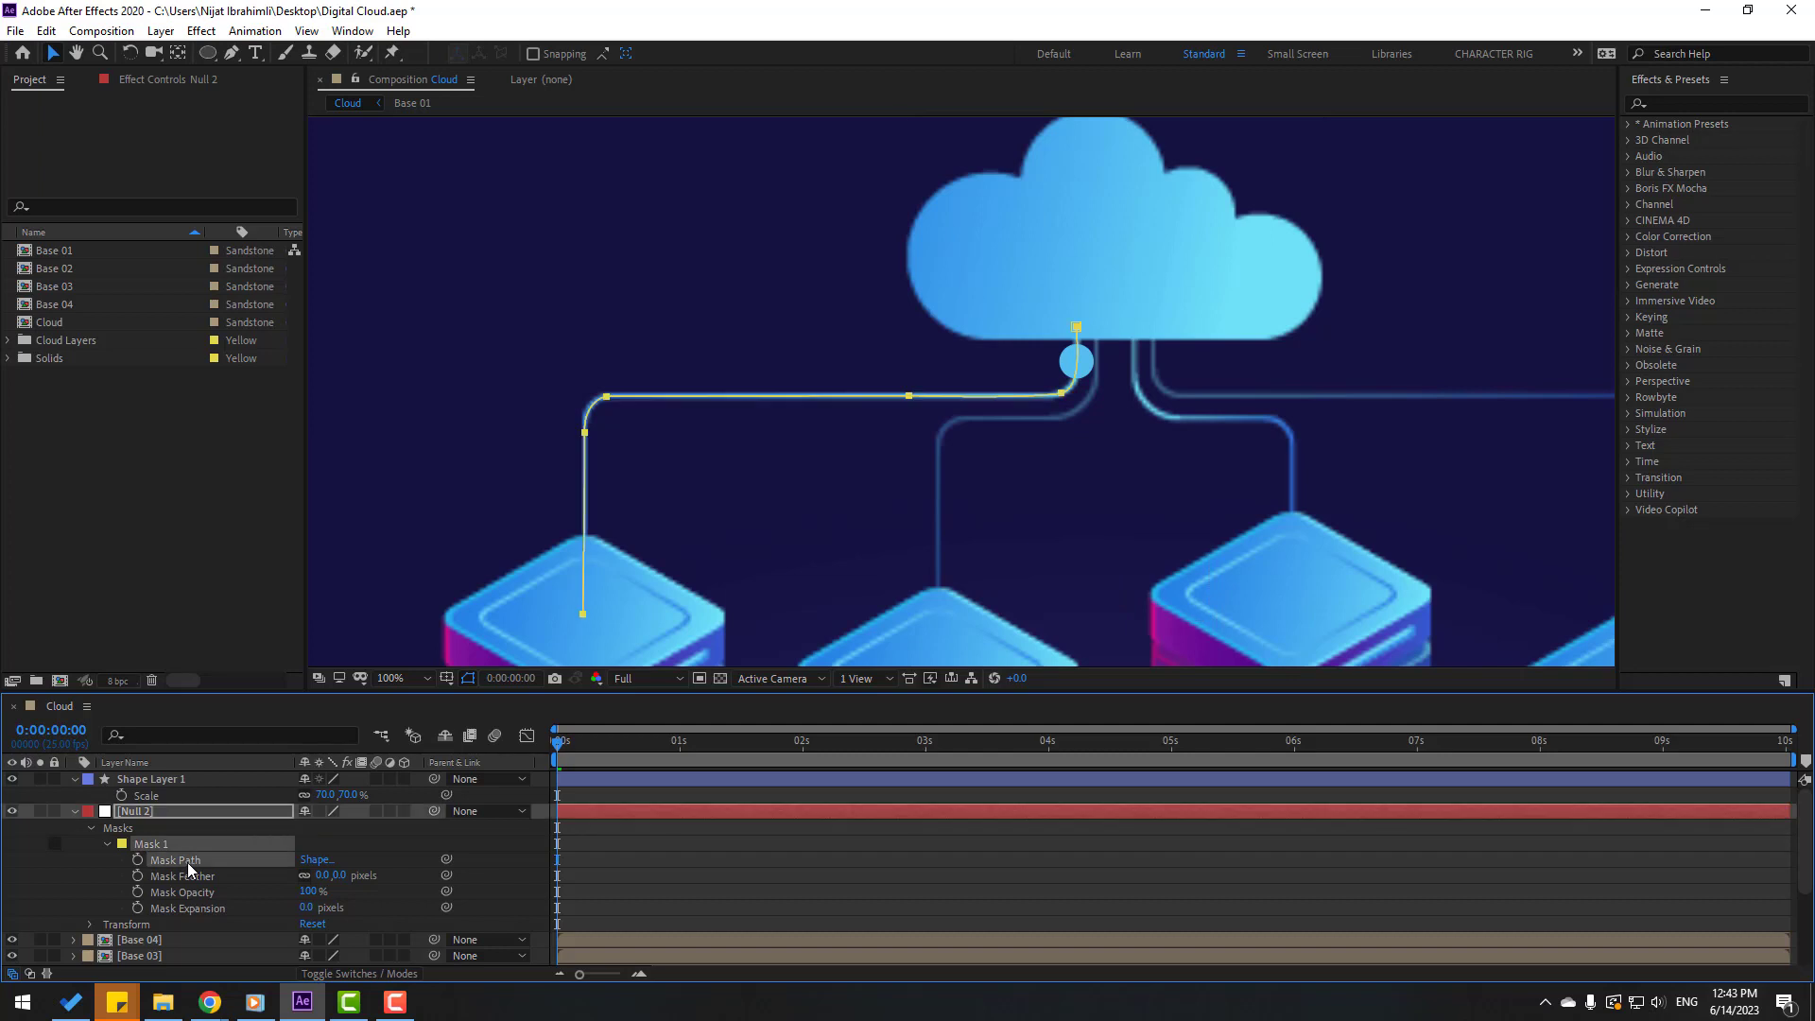
pyautogui.click(73, 811)
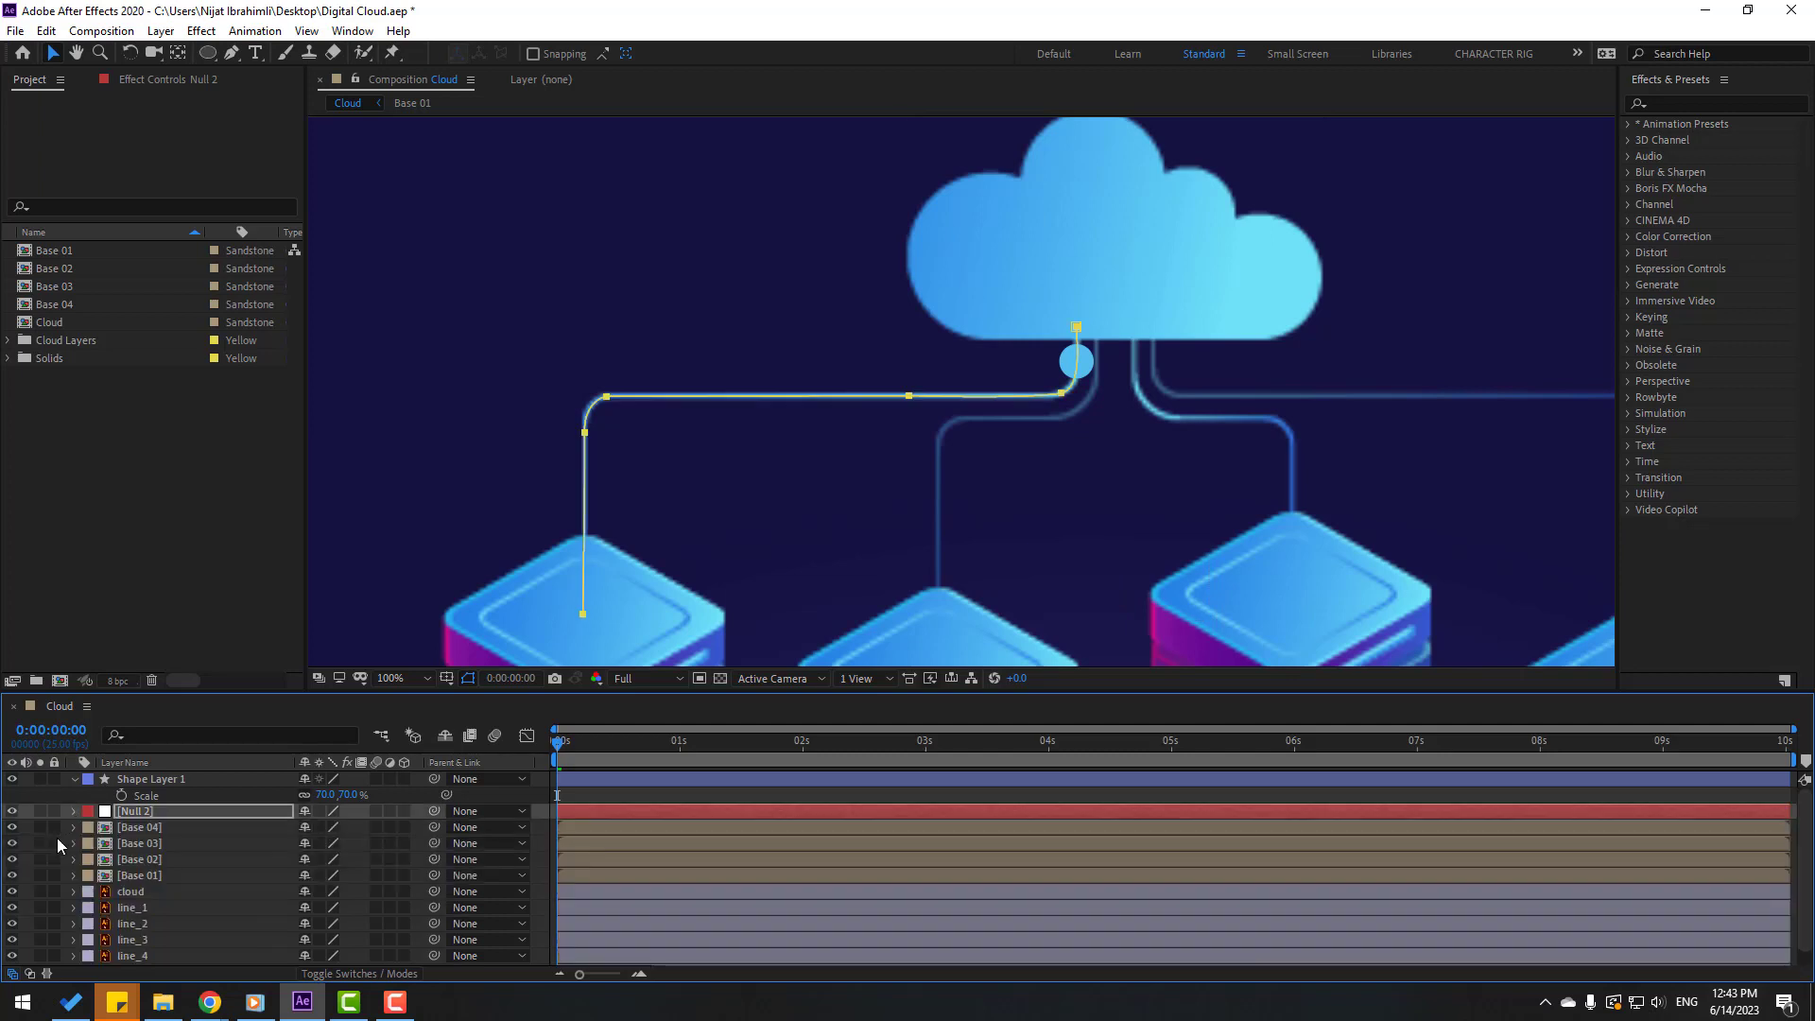
# Step: Paste the copied mask path into Shape Layer 1's Position property as a motion path
pyautogui.click(153, 779)
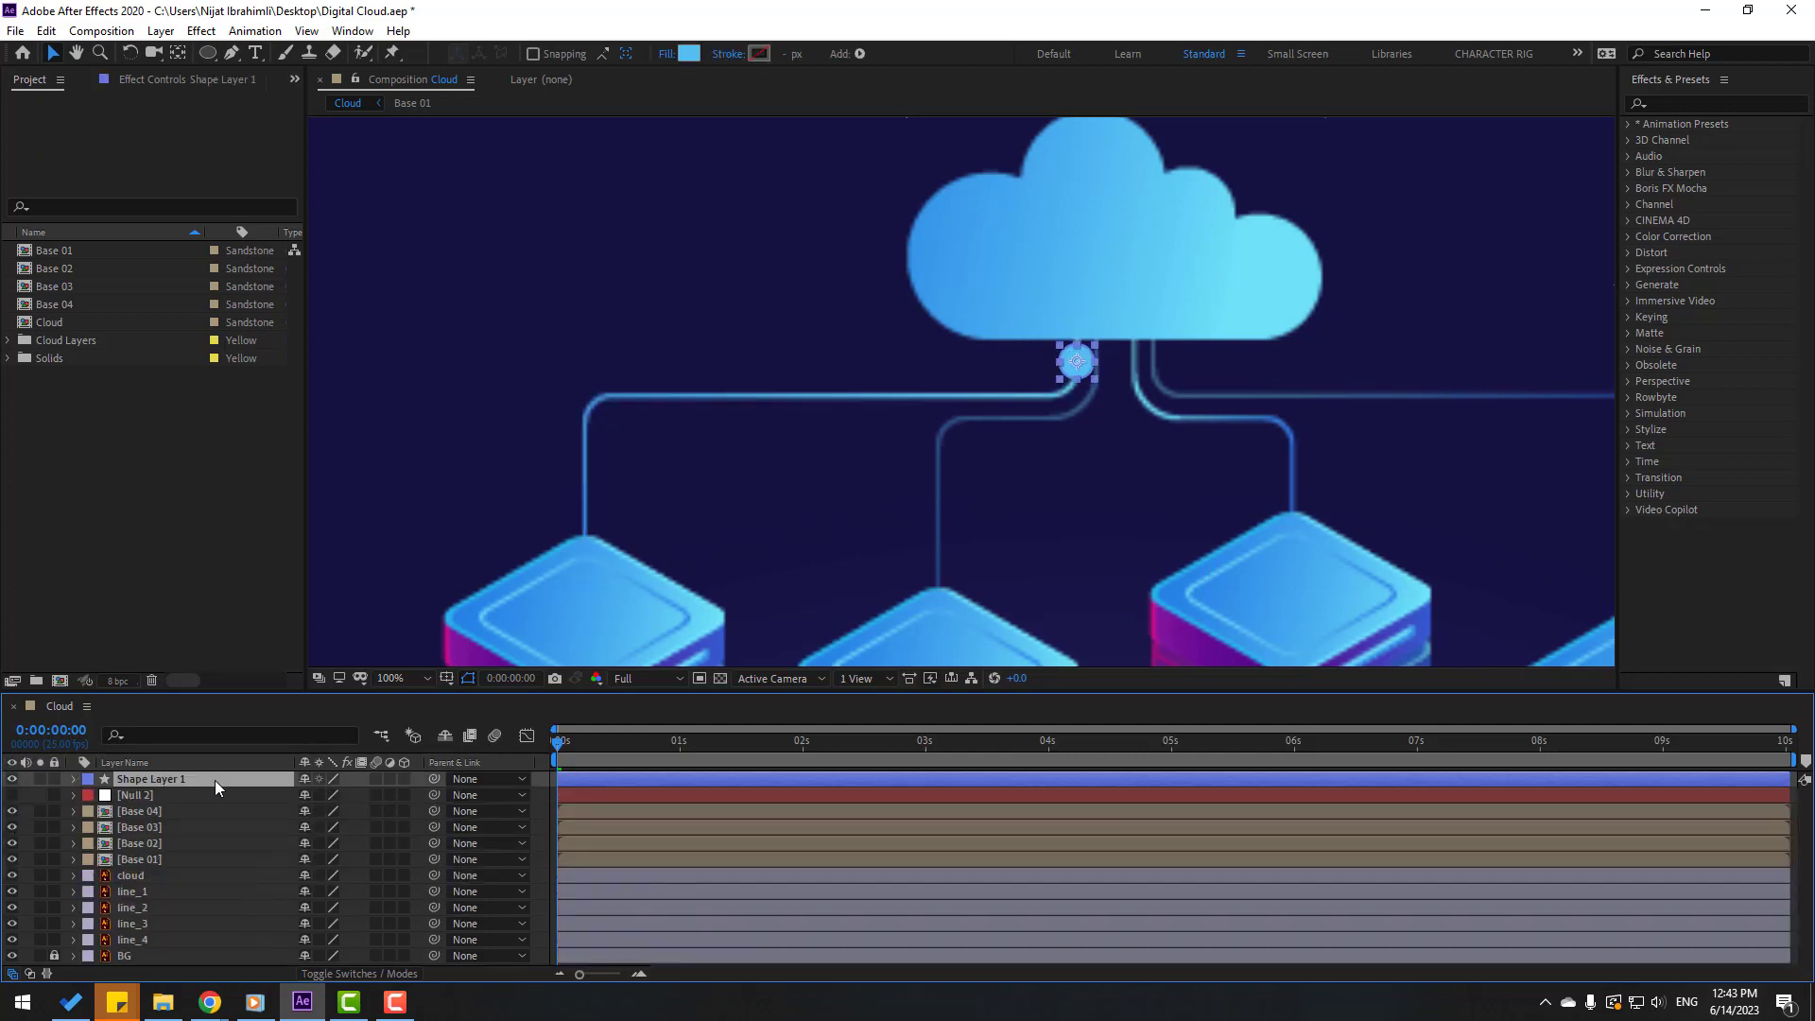
pyautogui.press('p')
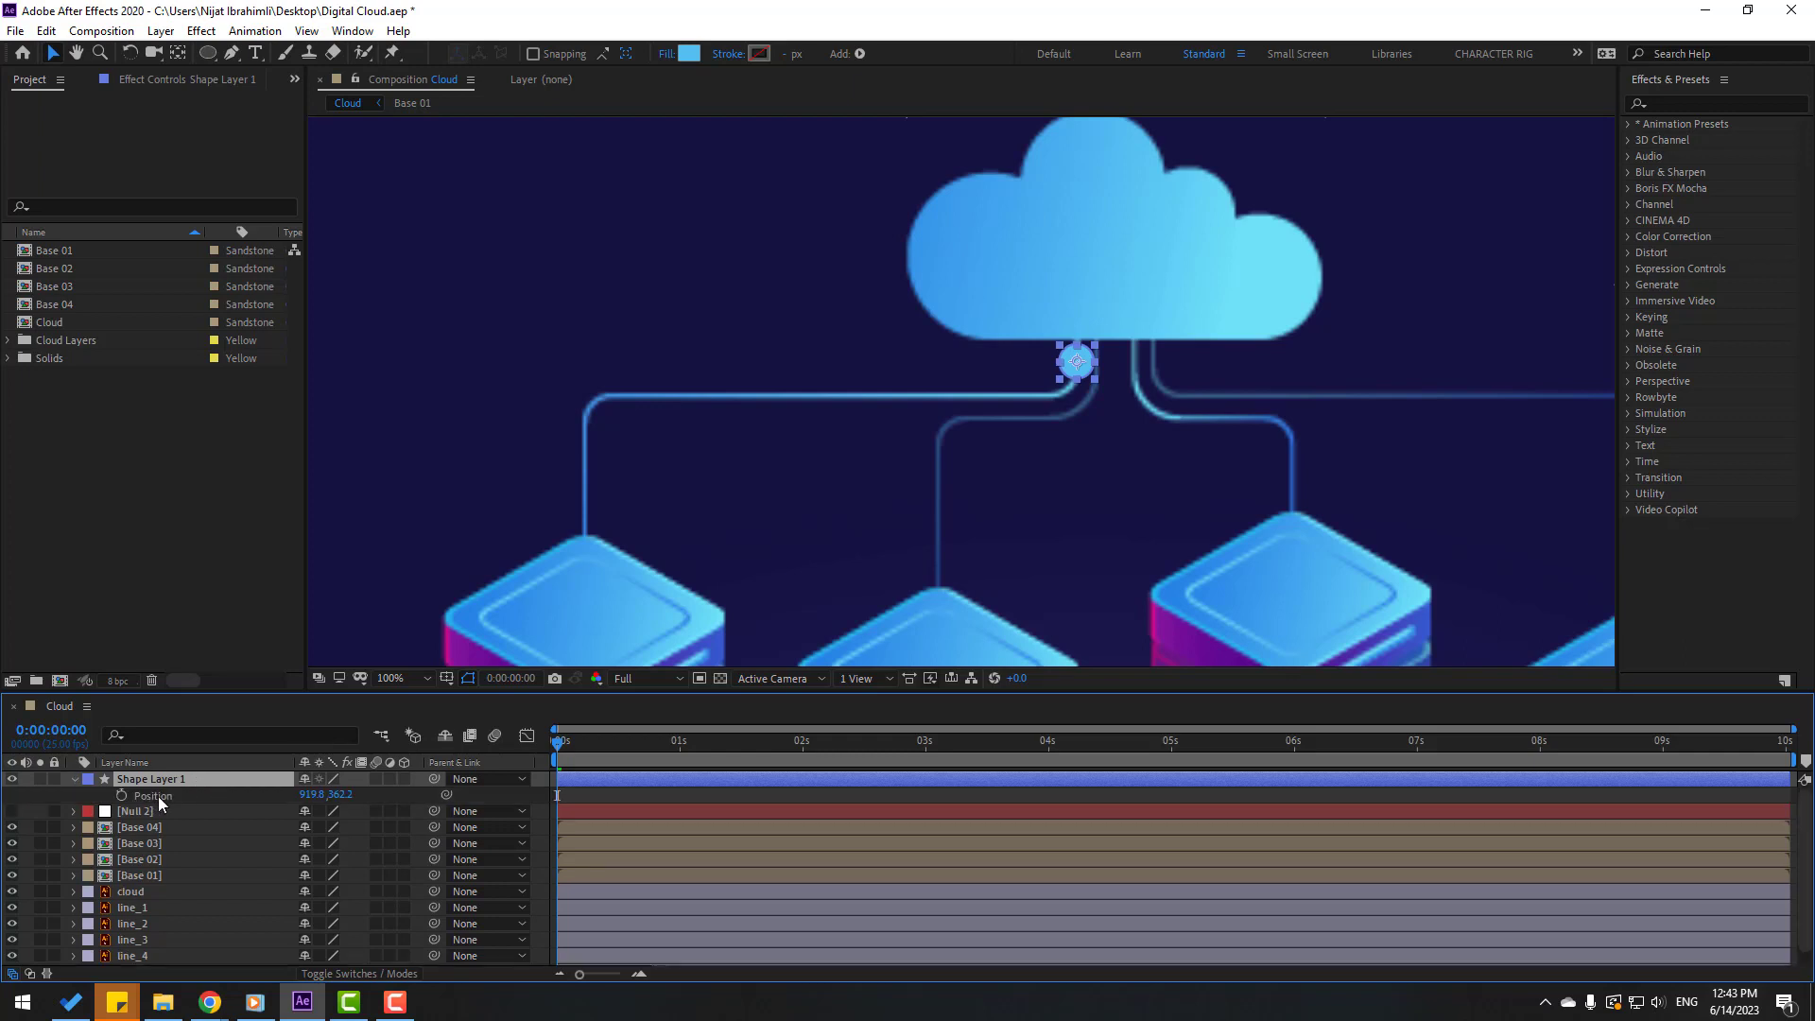
pyautogui.click(159, 796)
pyautogui.hotkey('ctrl', 'v')
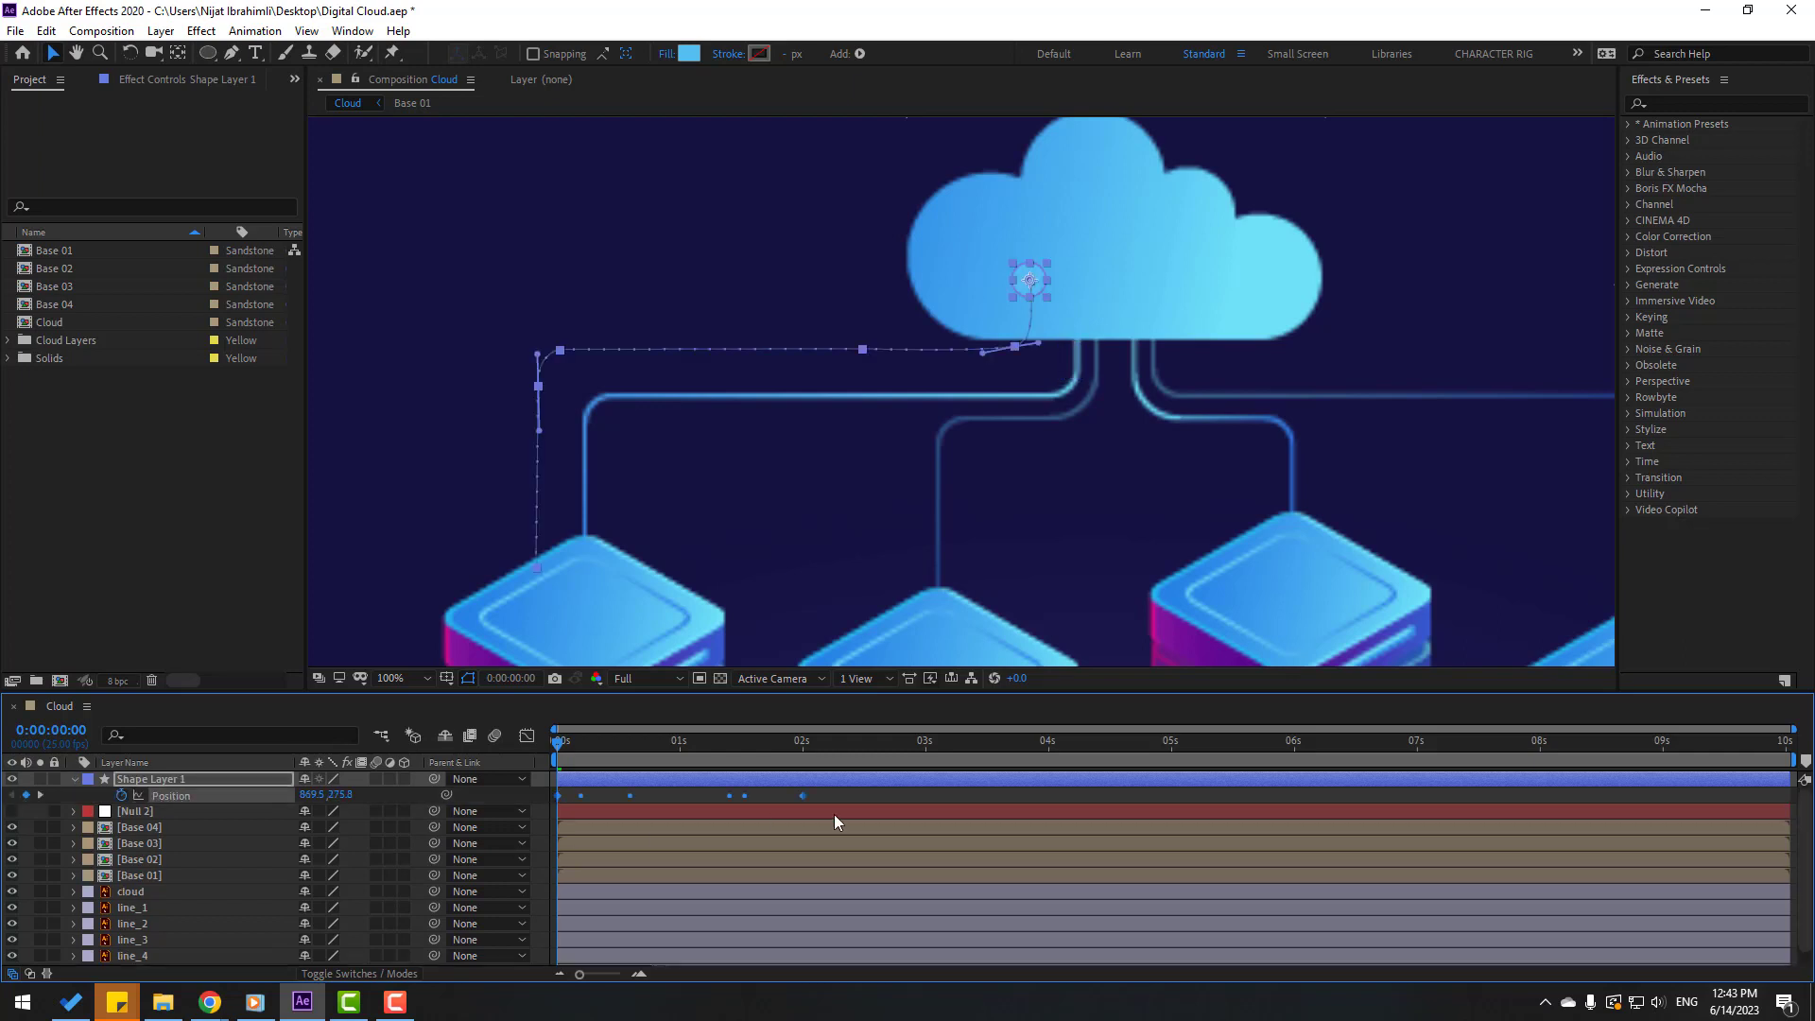
# Step: Move all of the circle's Position keyframes so its motion path lies on the leftmost connector line, and preview the travel
pyautogui.moveTo(849, 797); pyautogui.dragTo(533, 807)
pyautogui.press('.')
pyautogui.moveTo(1104, 204); pyautogui.dragTo(1203, 285)
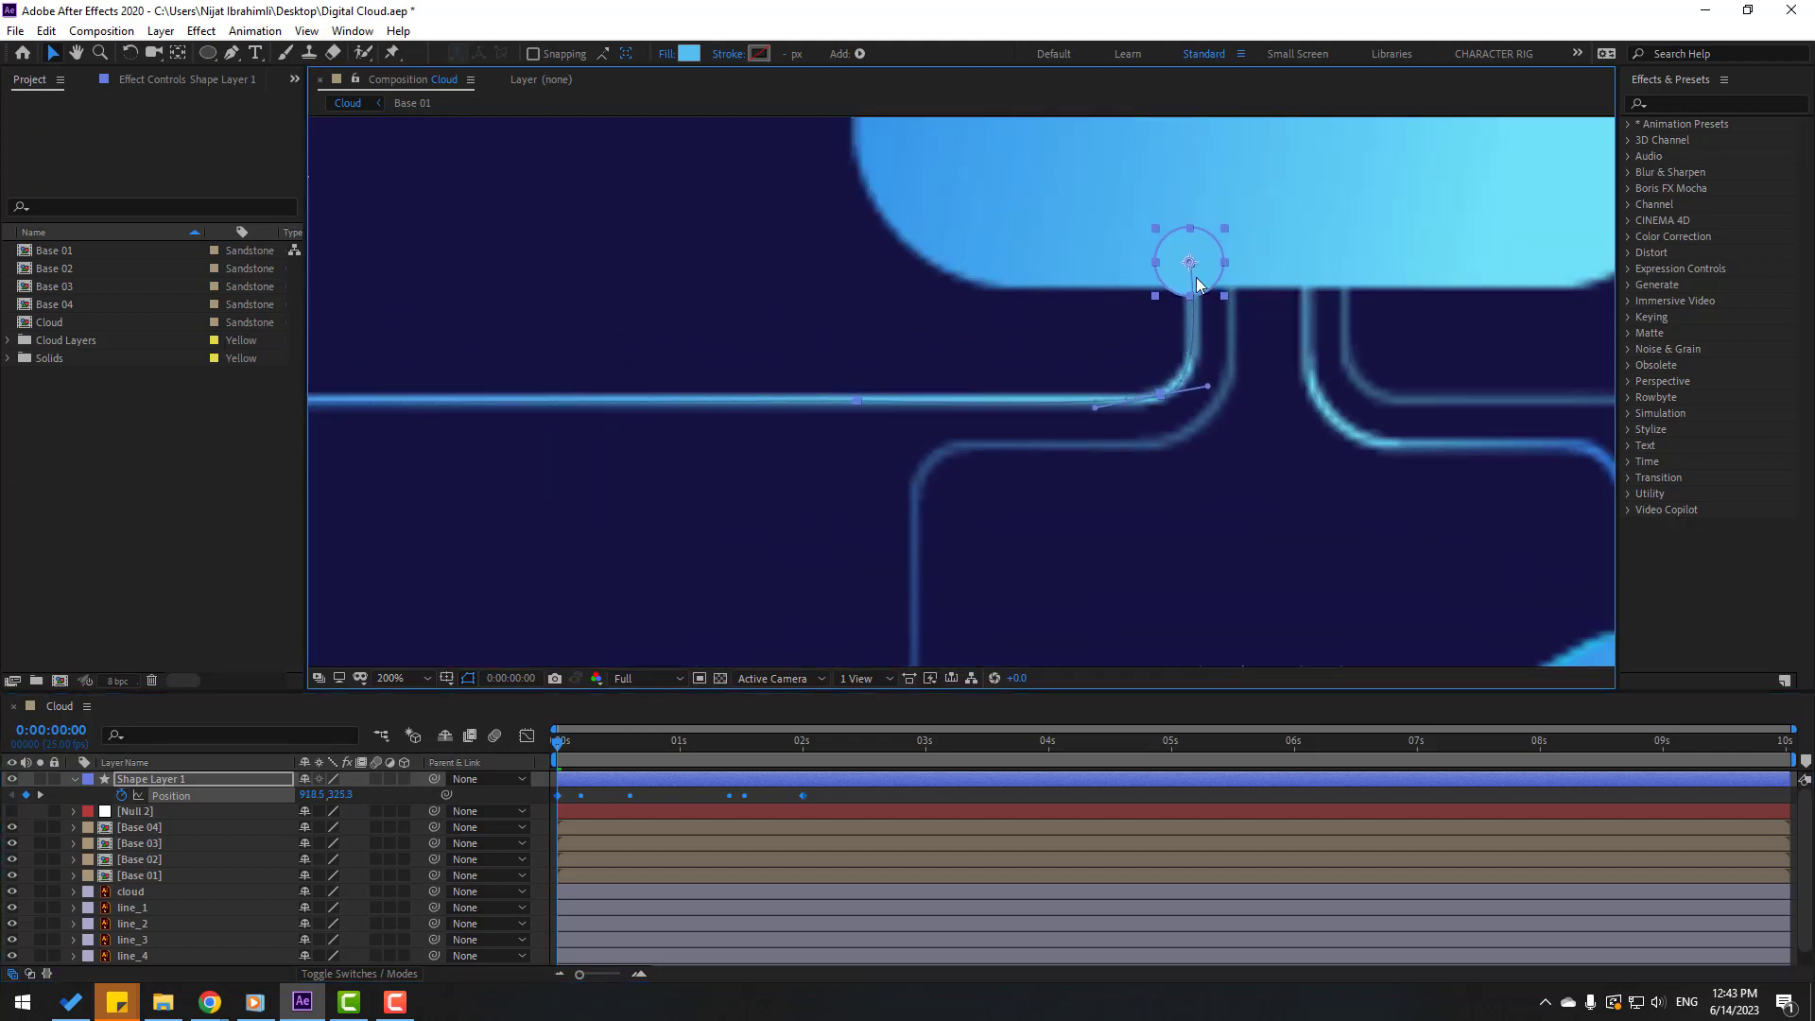
pyautogui.press(',')
pyautogui.click(836, 791)
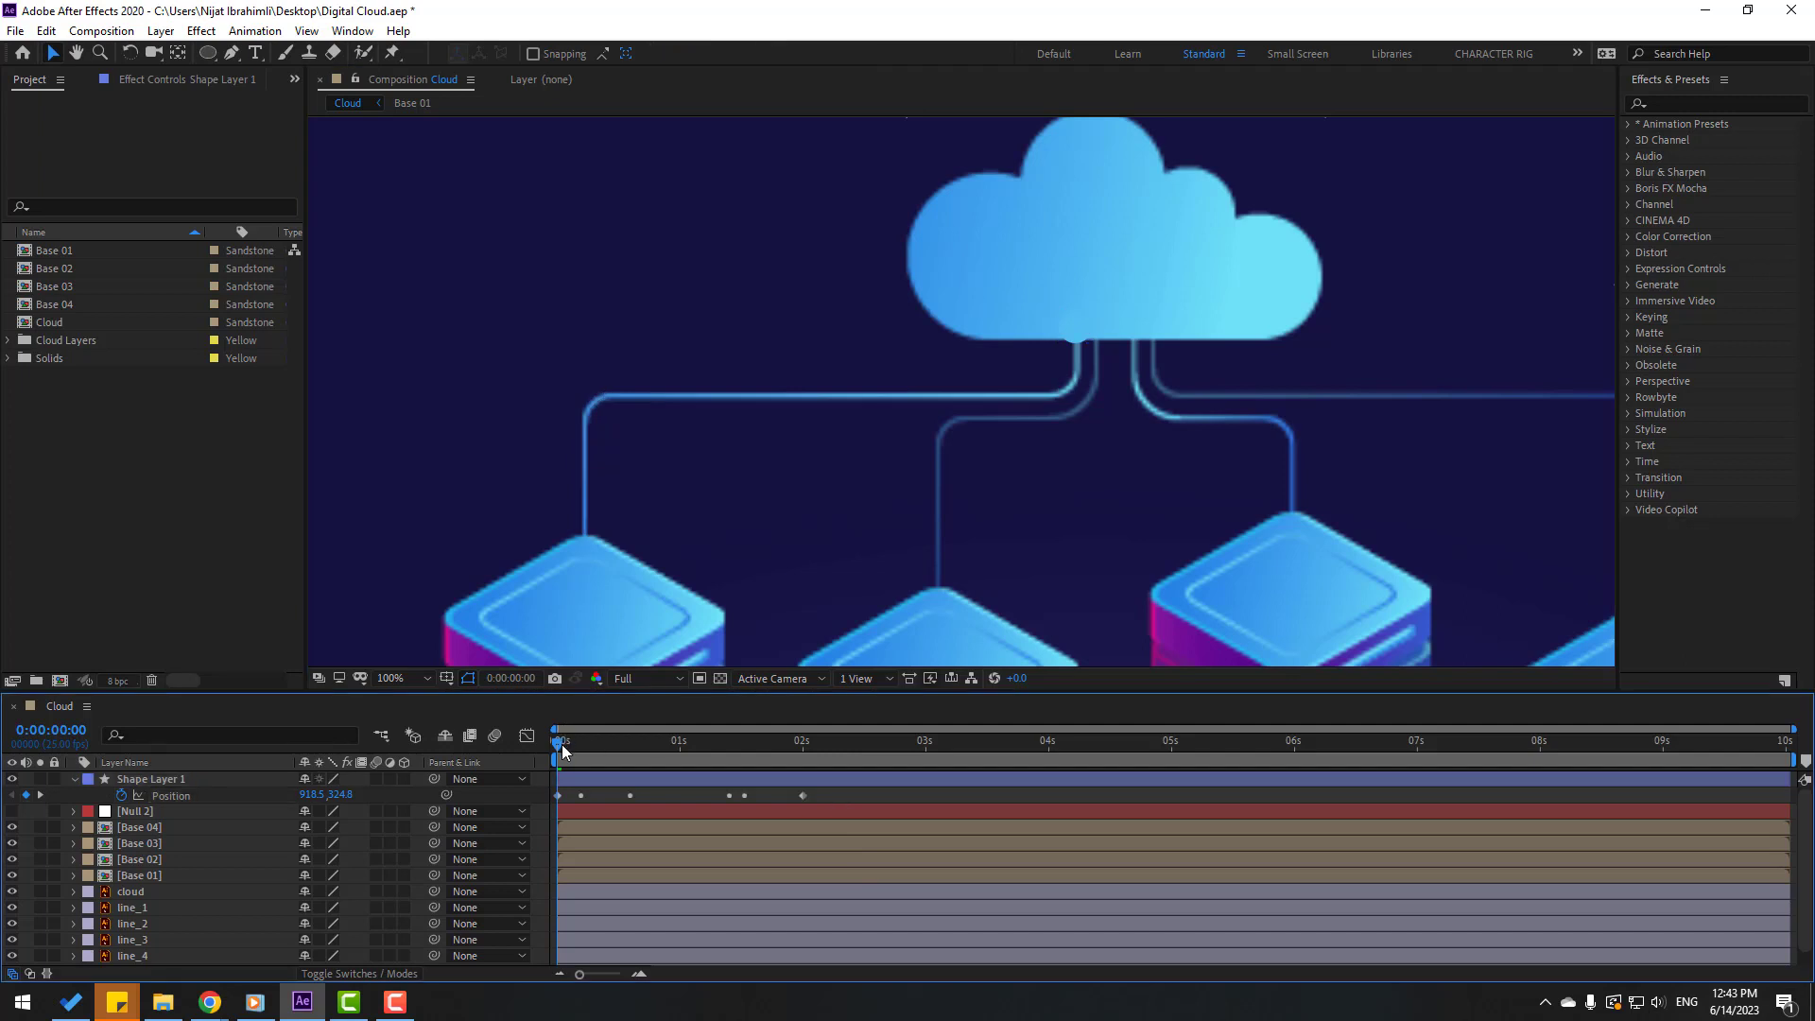
pyautogui.moveTo(562, 745); pyautogui.dragTo(679, 747)
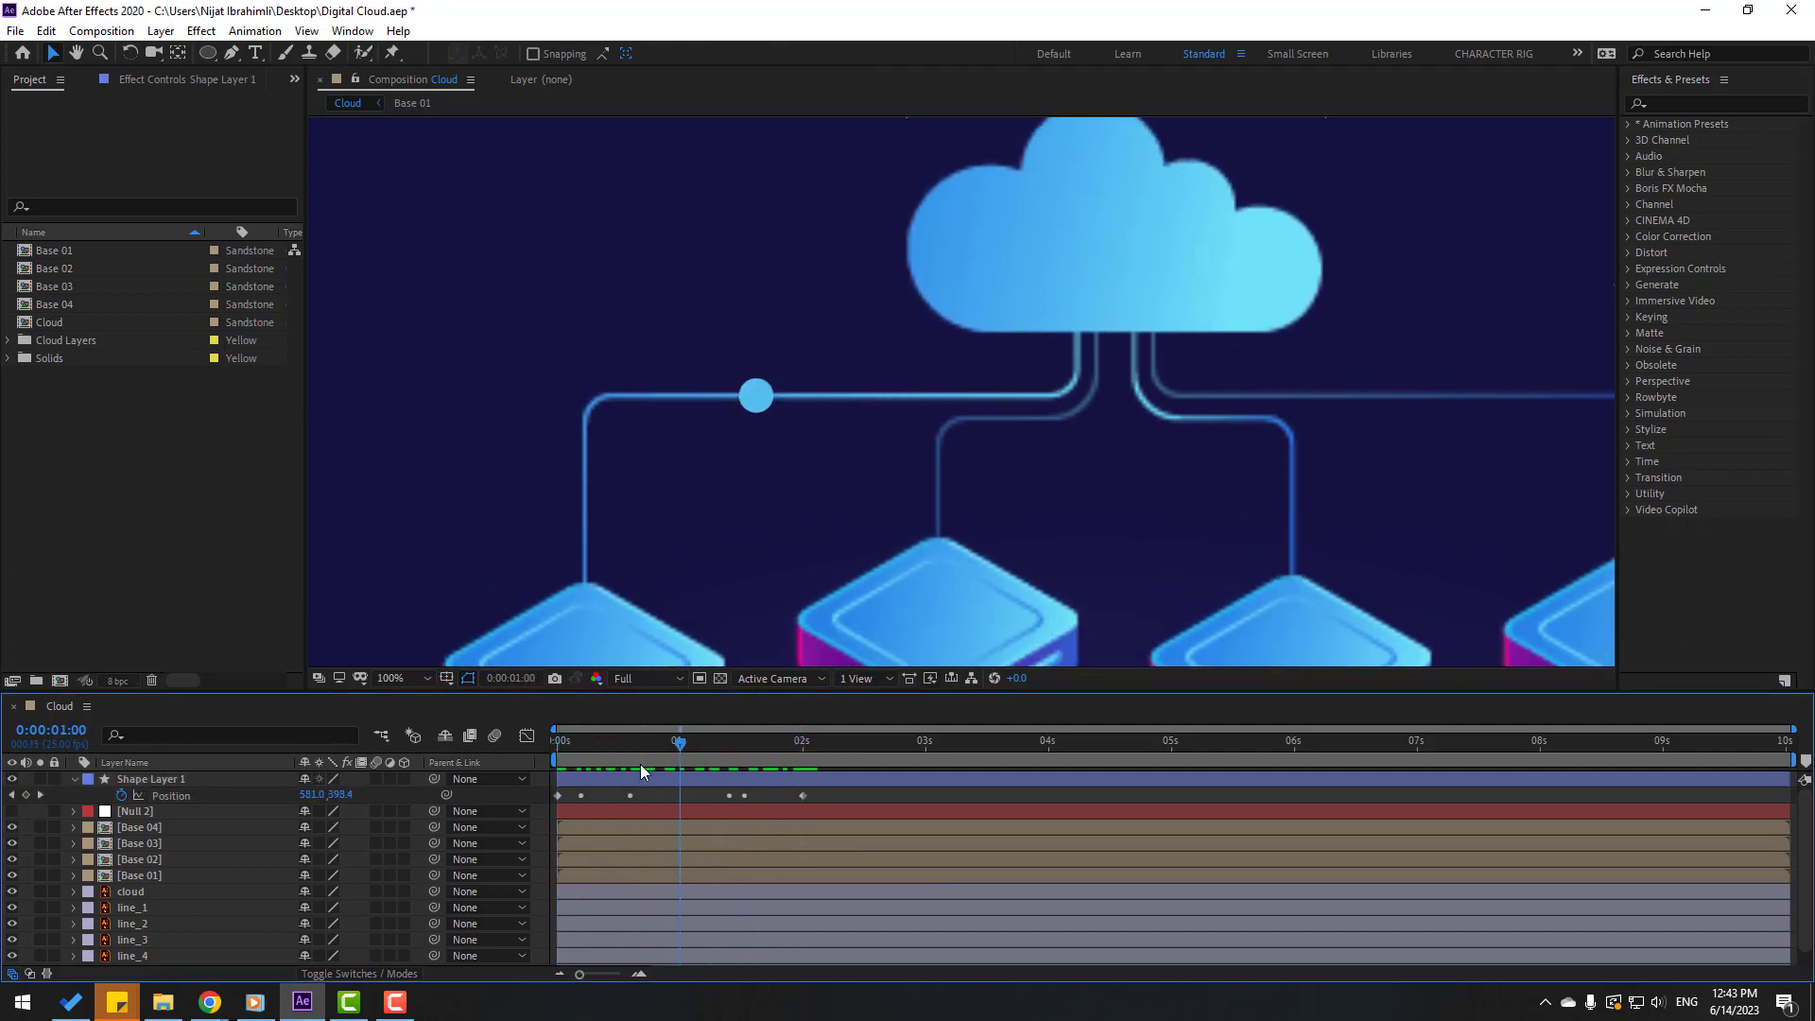
pyautogui.press('space')
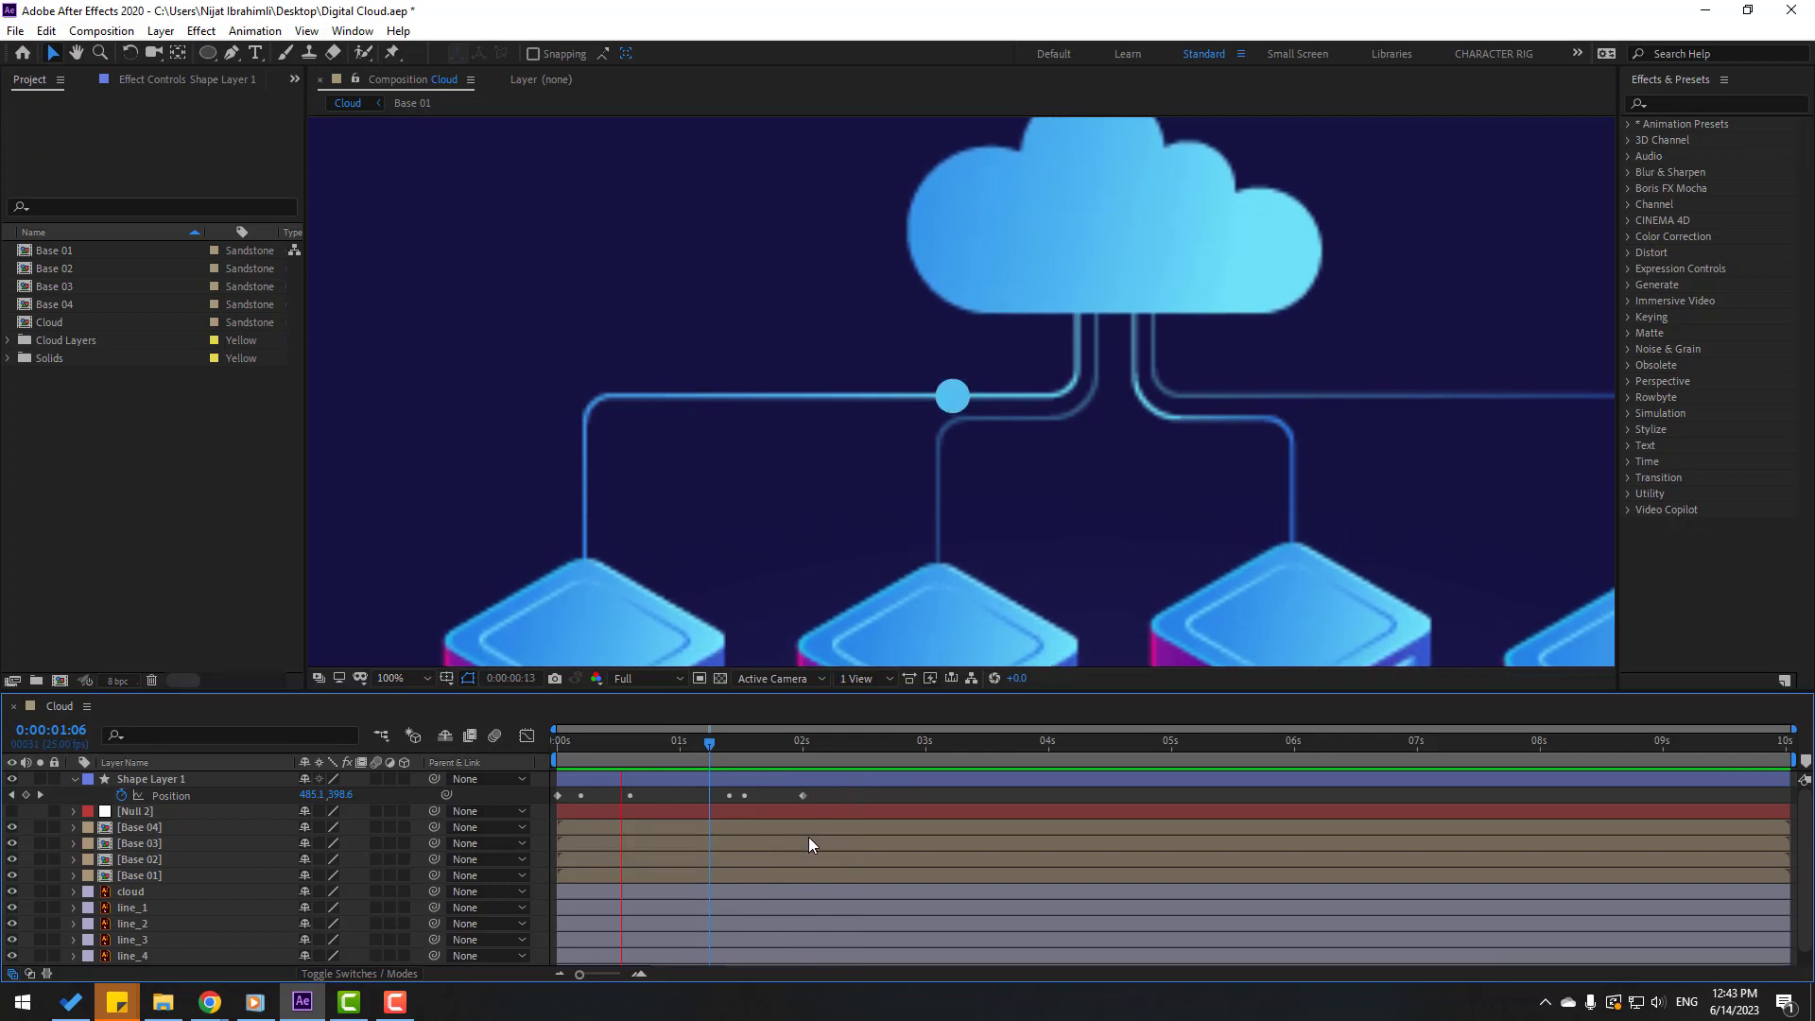
# Step: Split Shape Layer 1 at its last Position keyframe at 0:00:02:00 and delete the part after it
pyautogui.click(802, 742)
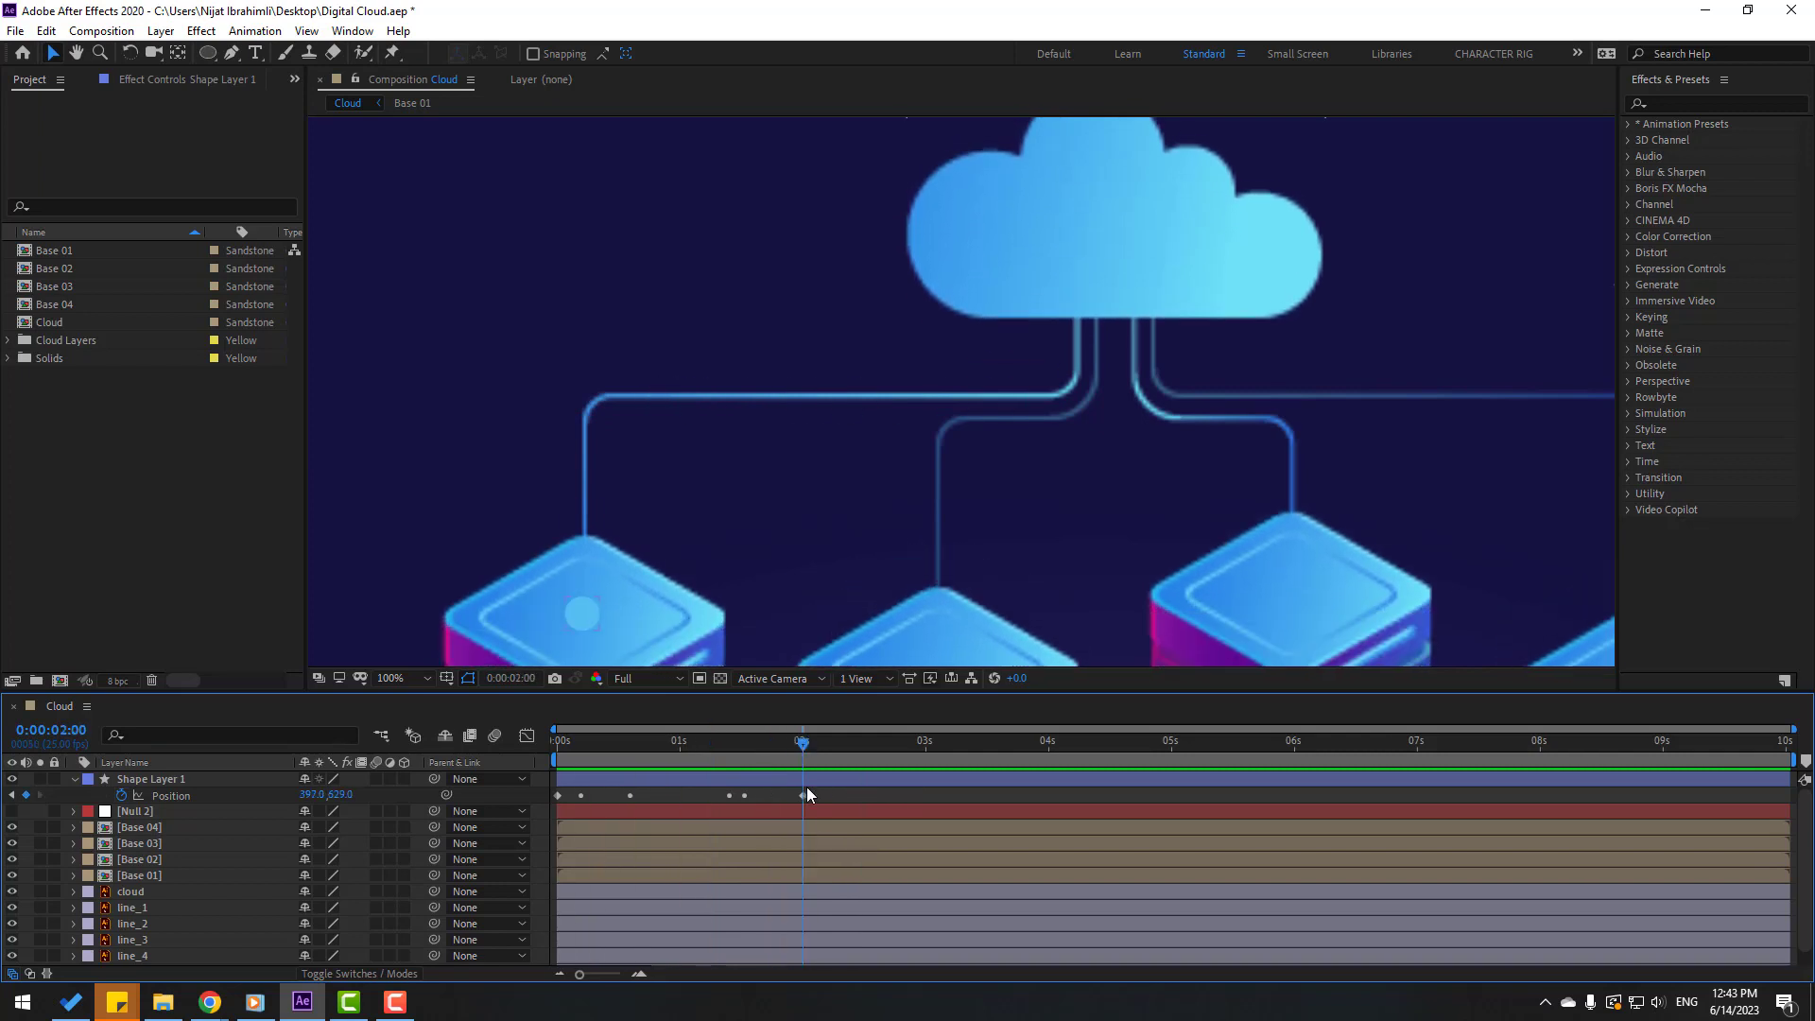
pyautogui.click(808, 791)
pyautogui.click(47, 31)
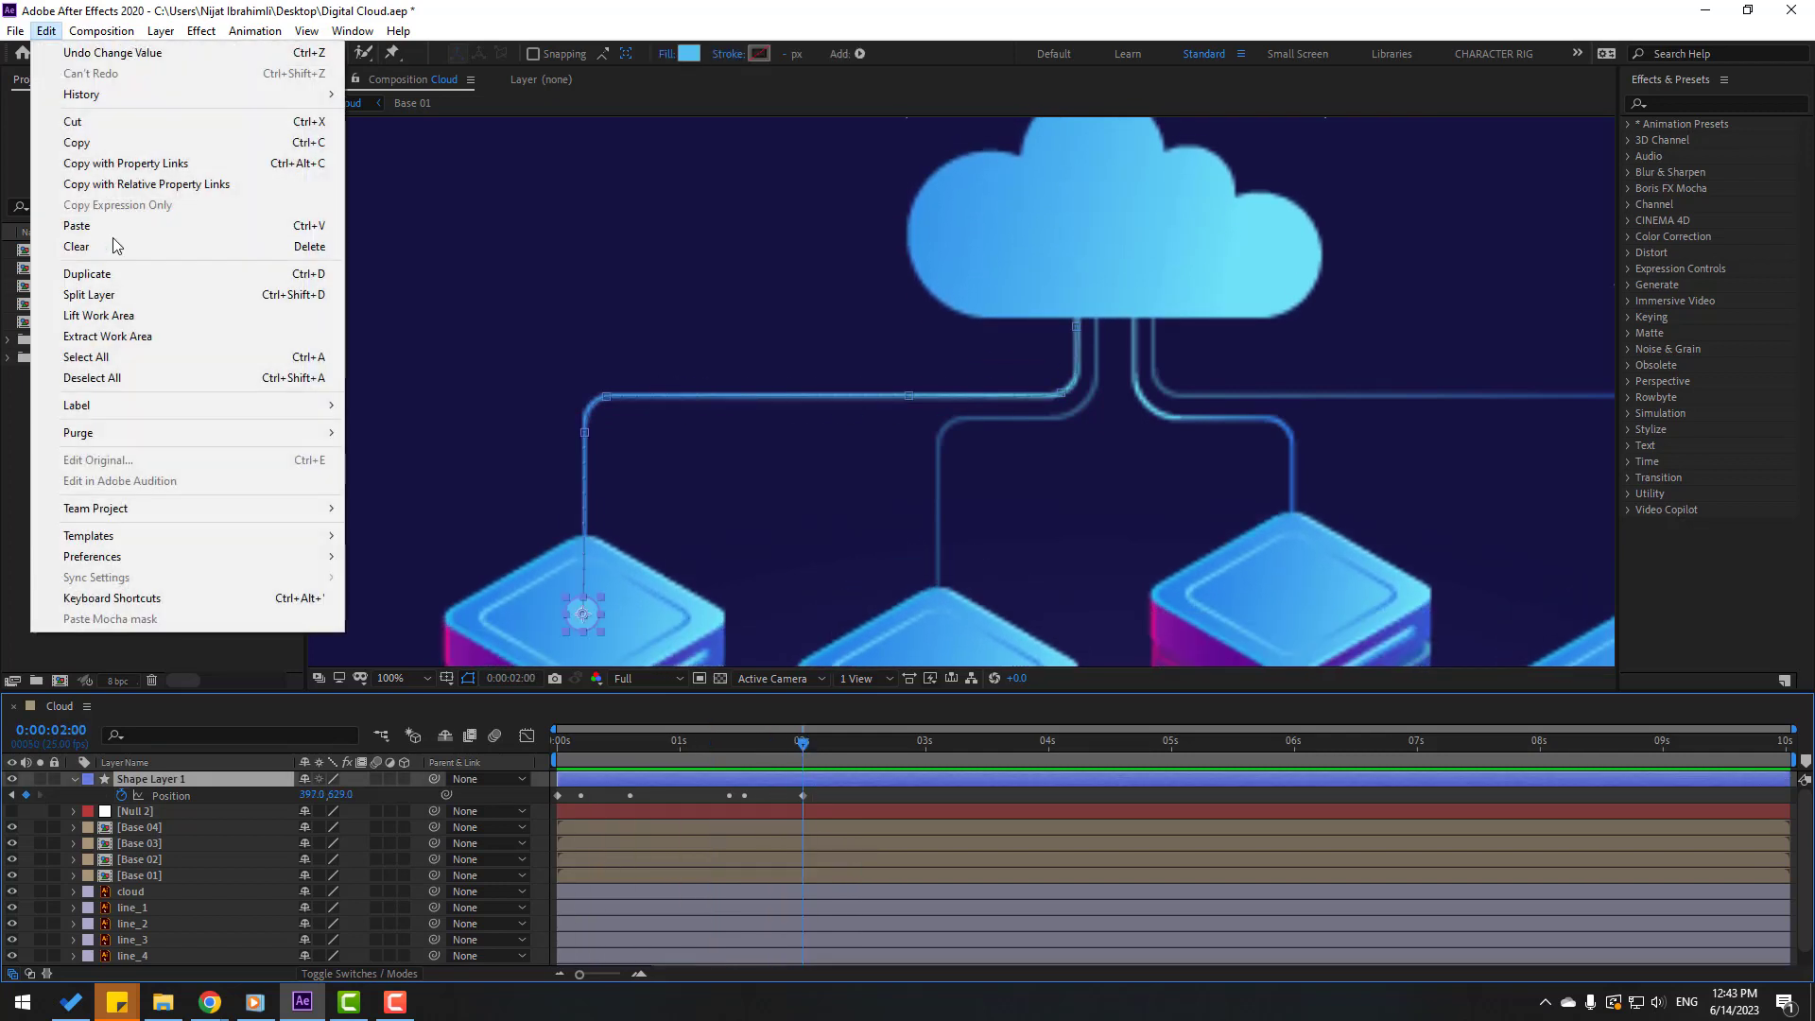
pyautogui.click(121, 301)
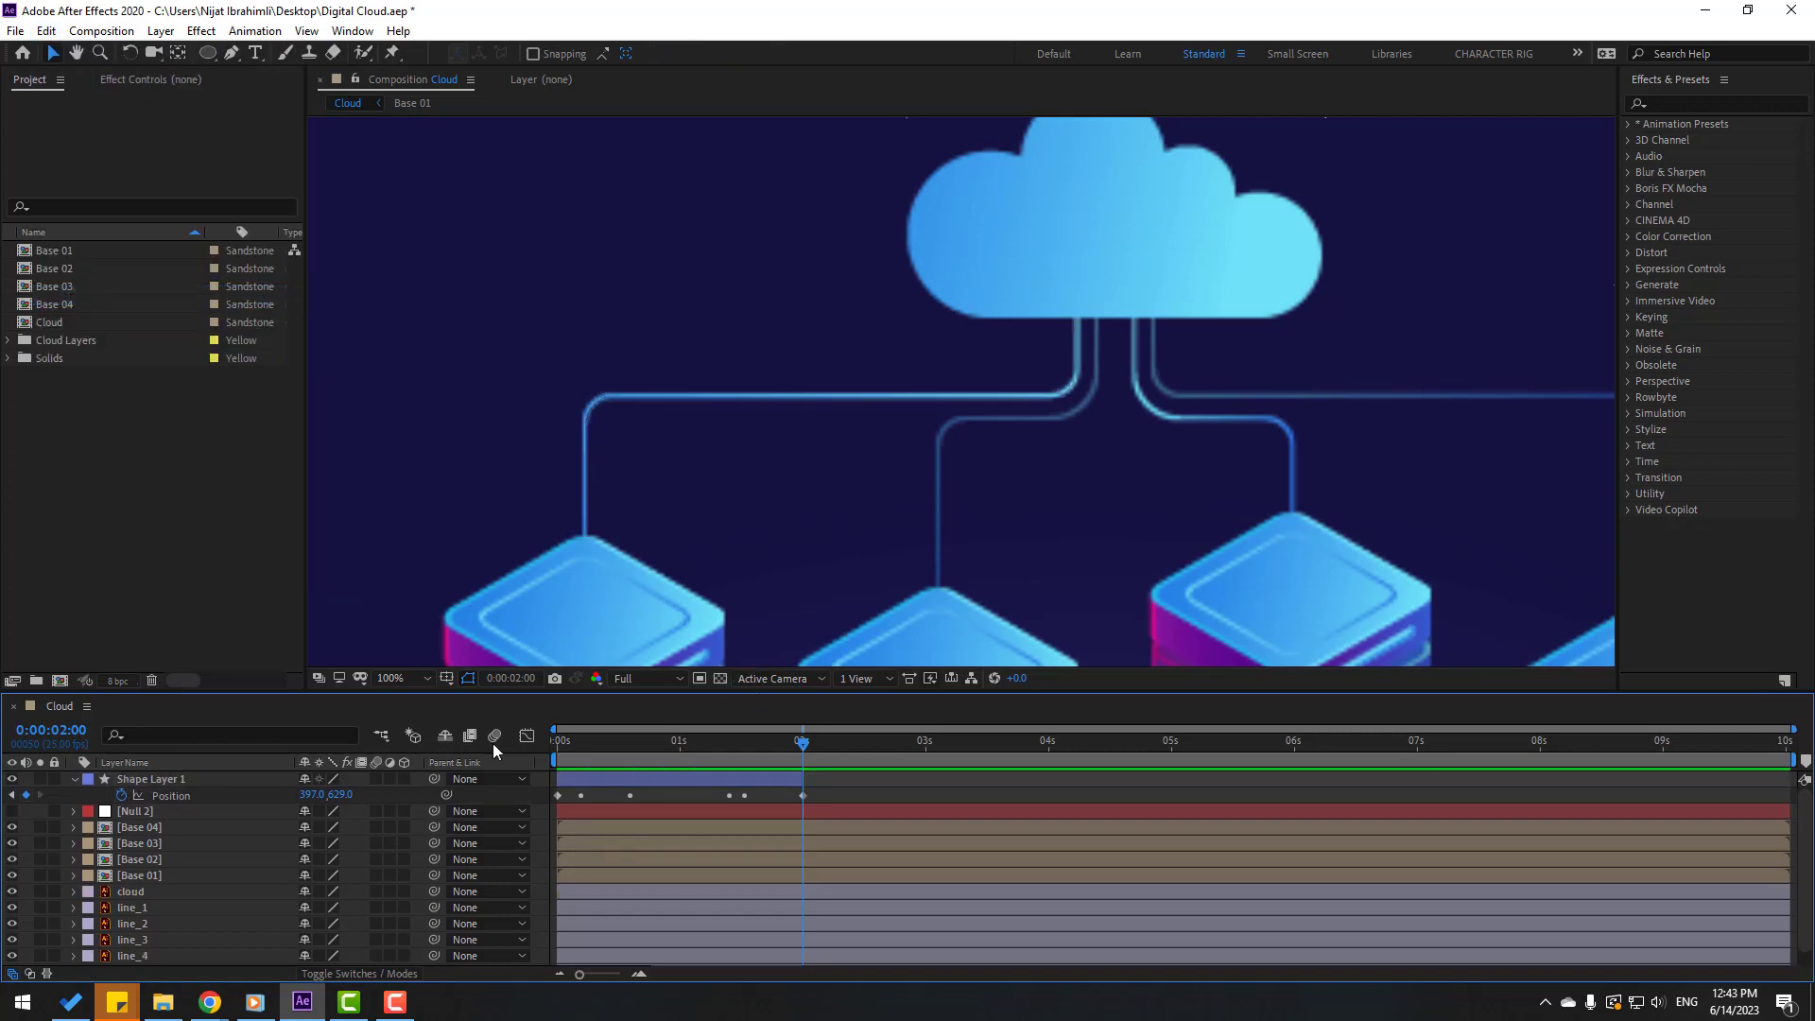
pyautogui.click(73, 779)
# Step: Rename Shape Layer 1 as "dot"
pyautogui.moveTo(722, 745); pyautogui.dragTo(592, 745)
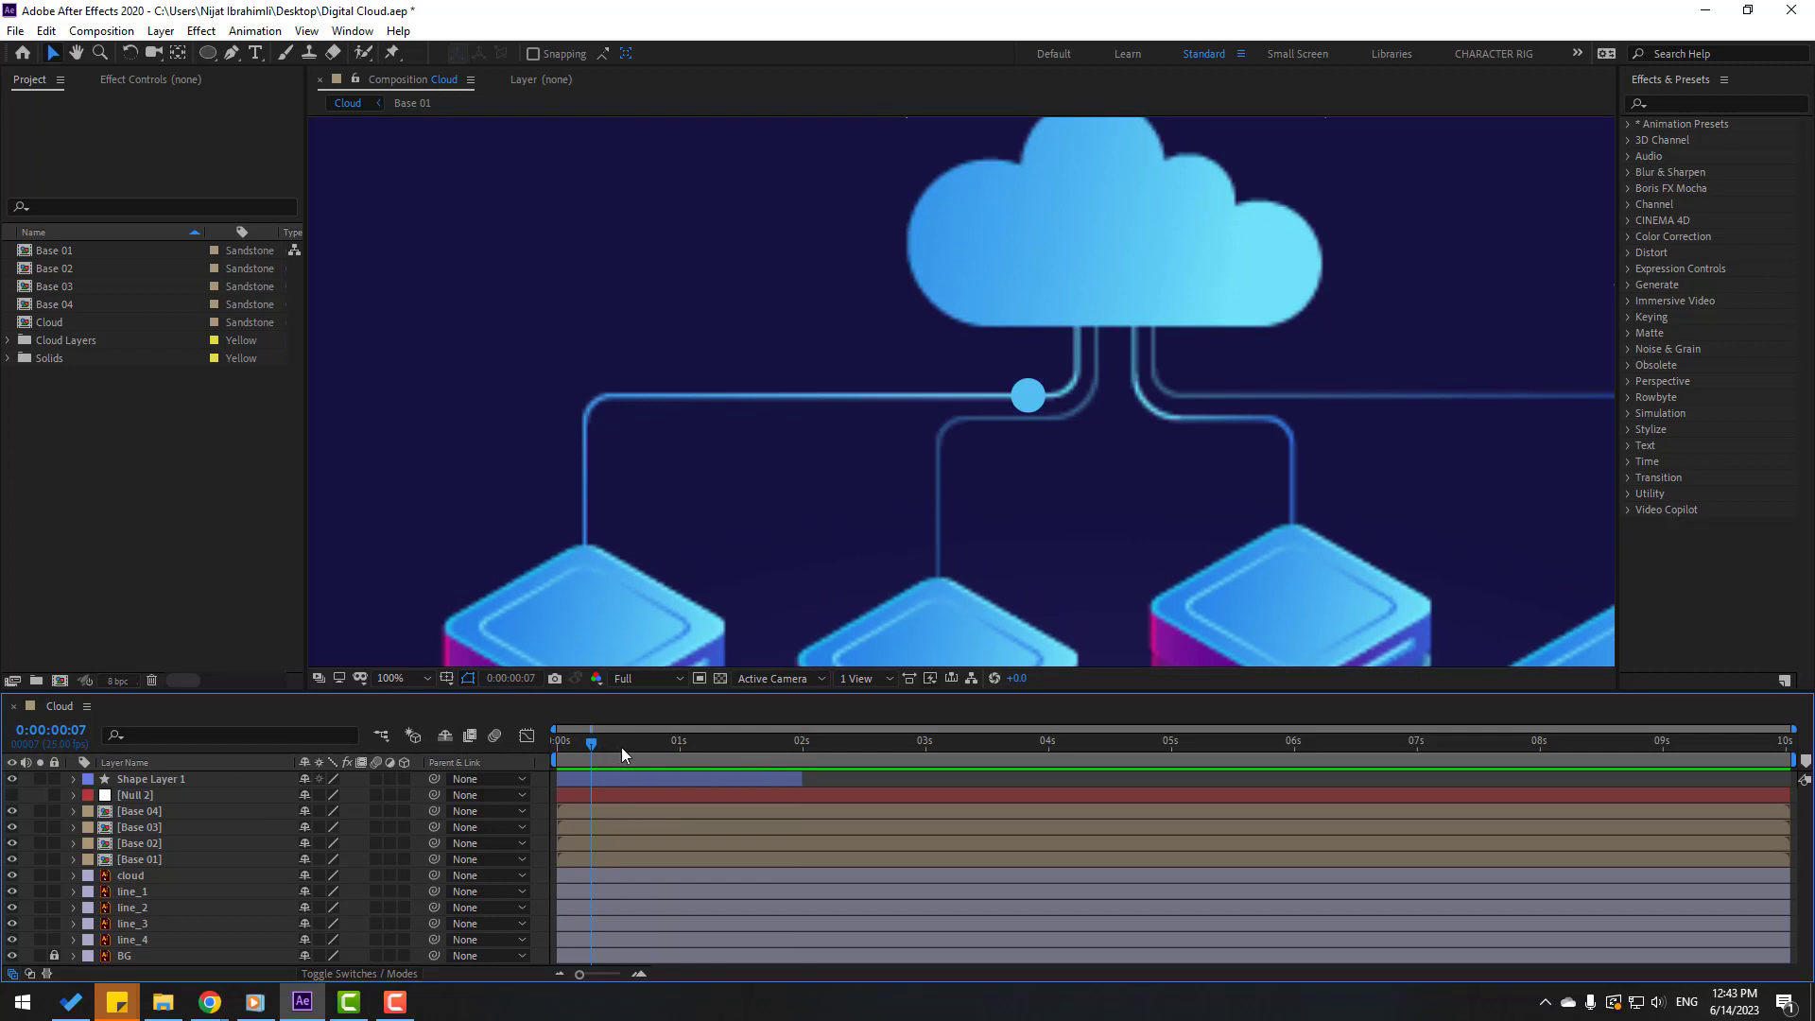
pyautogui.click(176, 783)
pyautogui.press('Return')
pyautogui.write('do')
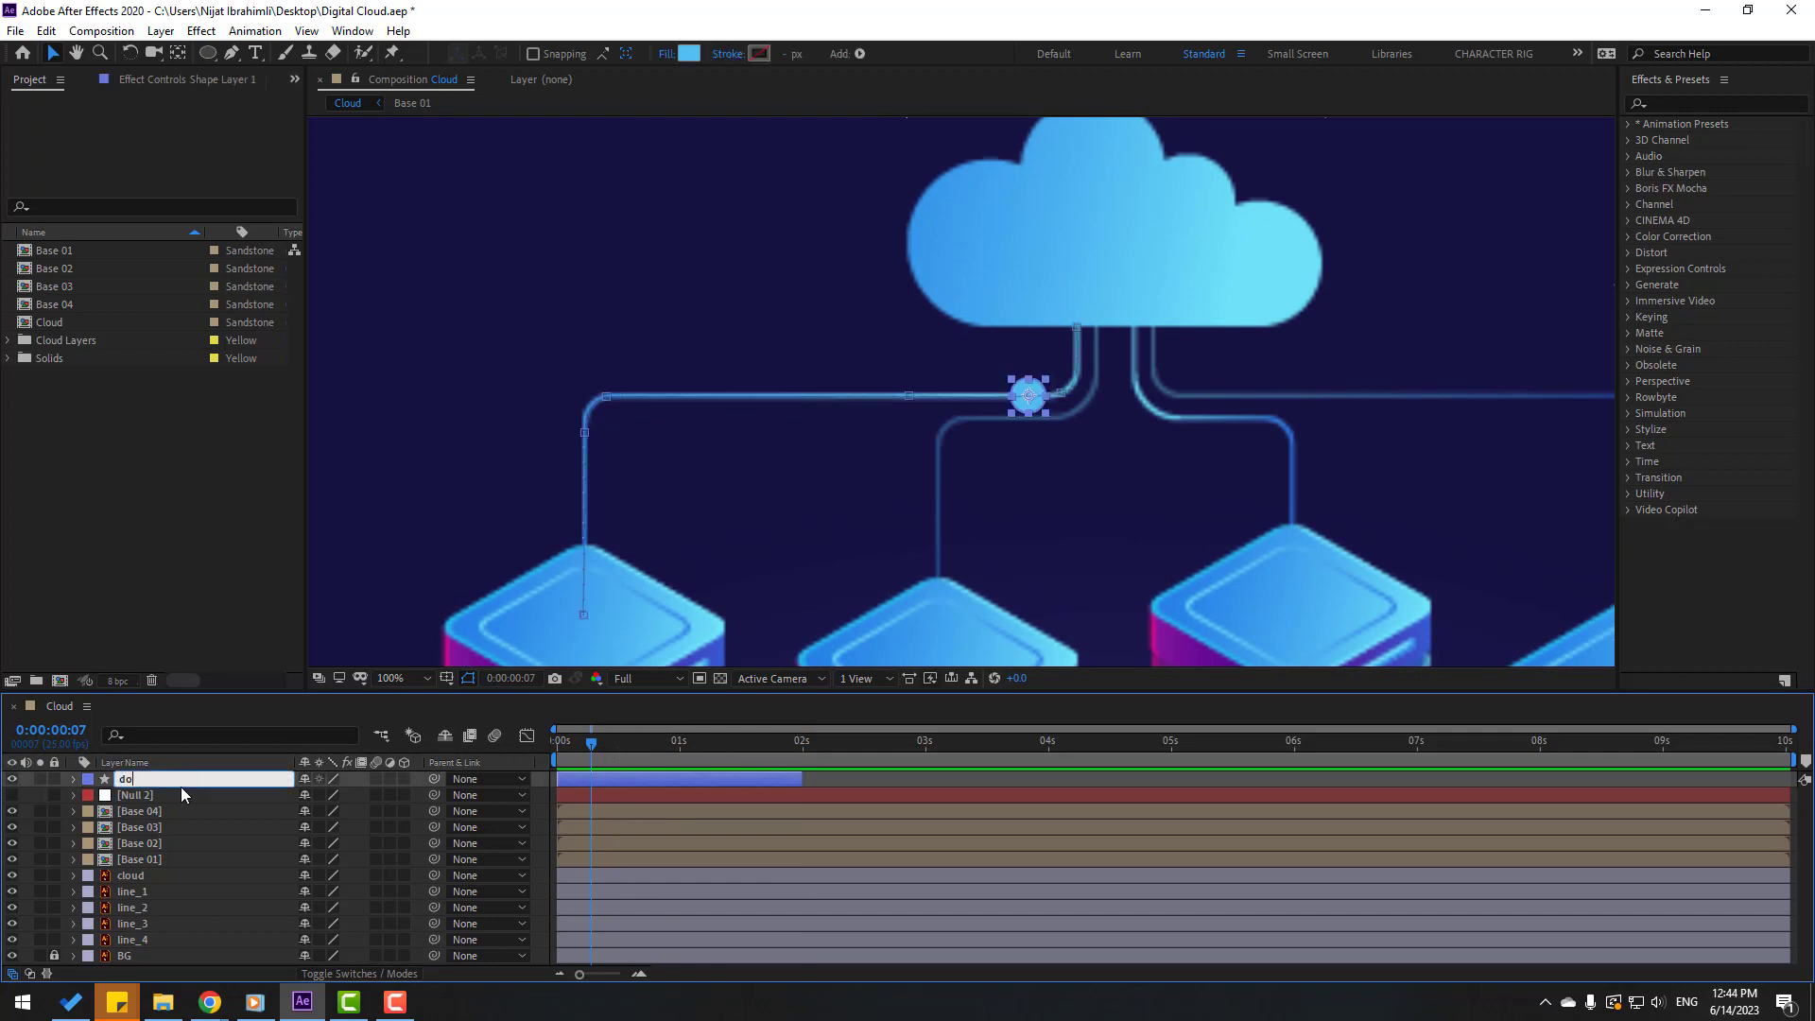
pyautogui.write('t')
pyautogui.press('Return')
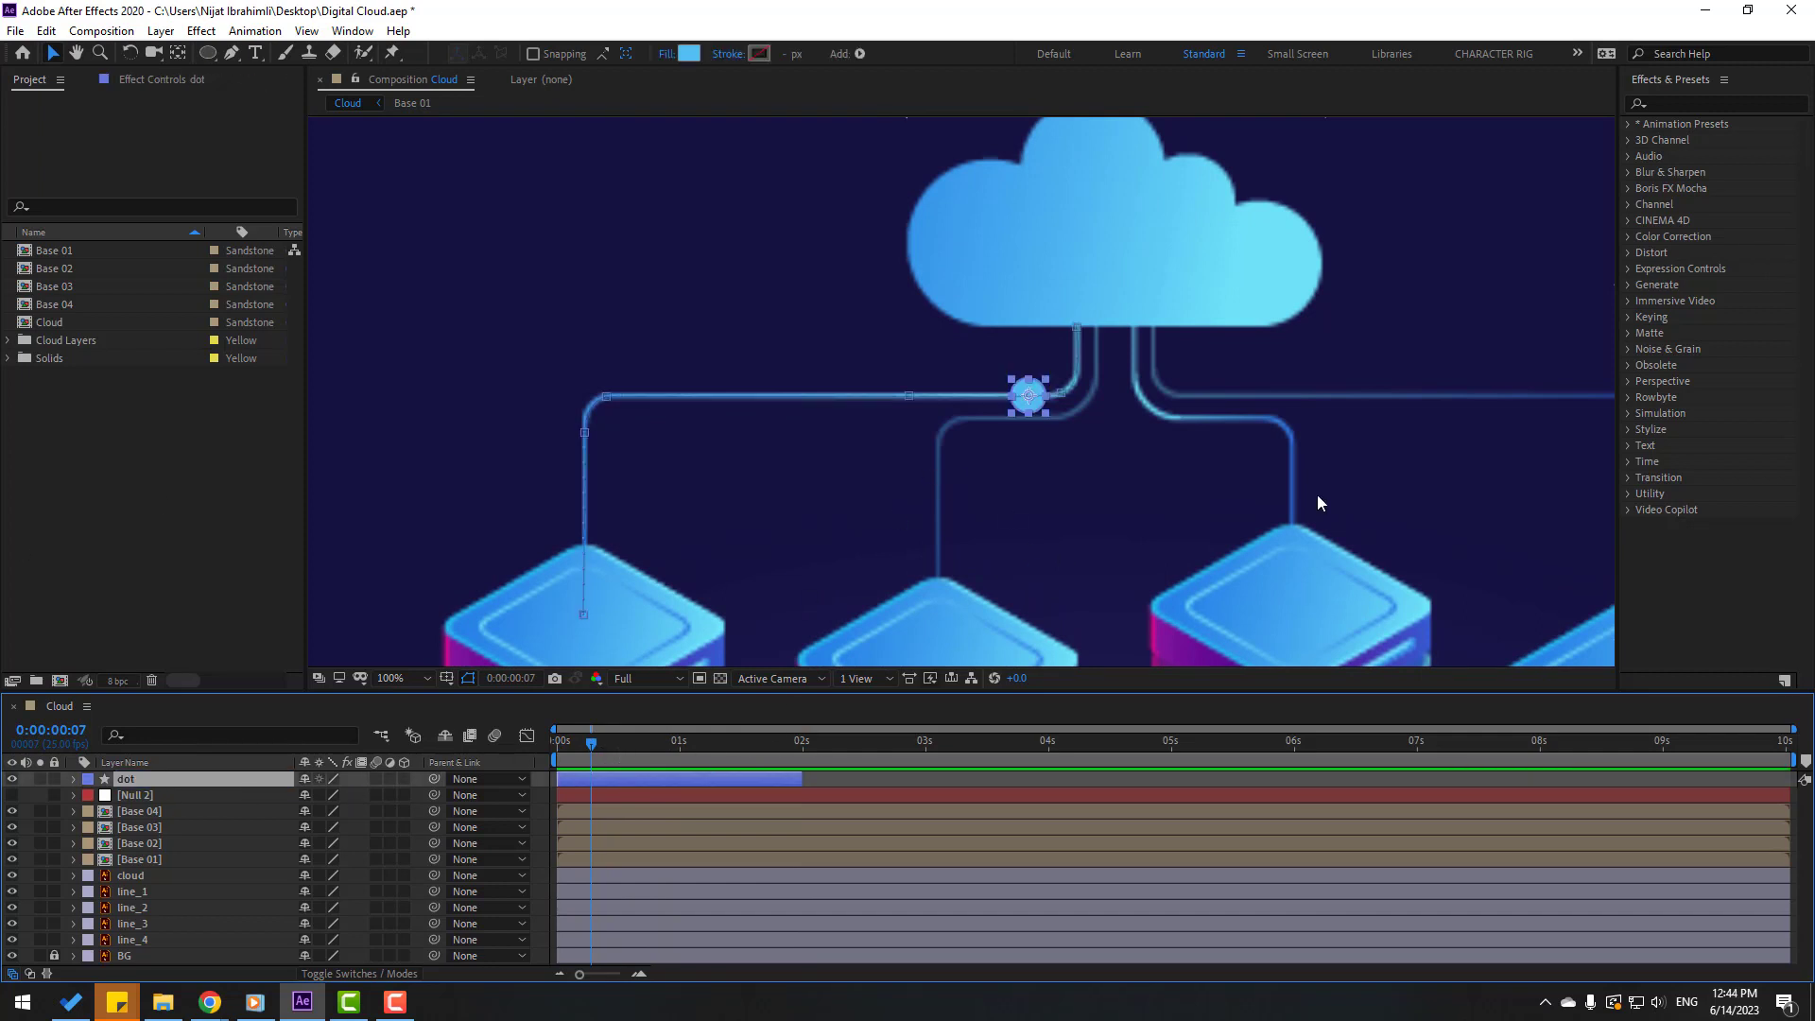
# Step: Apply the Glow effect to the dot layer with a Glow Radius of 63 and preview it
pyautogui.click(1688, 105)
pyautogui.write('g')
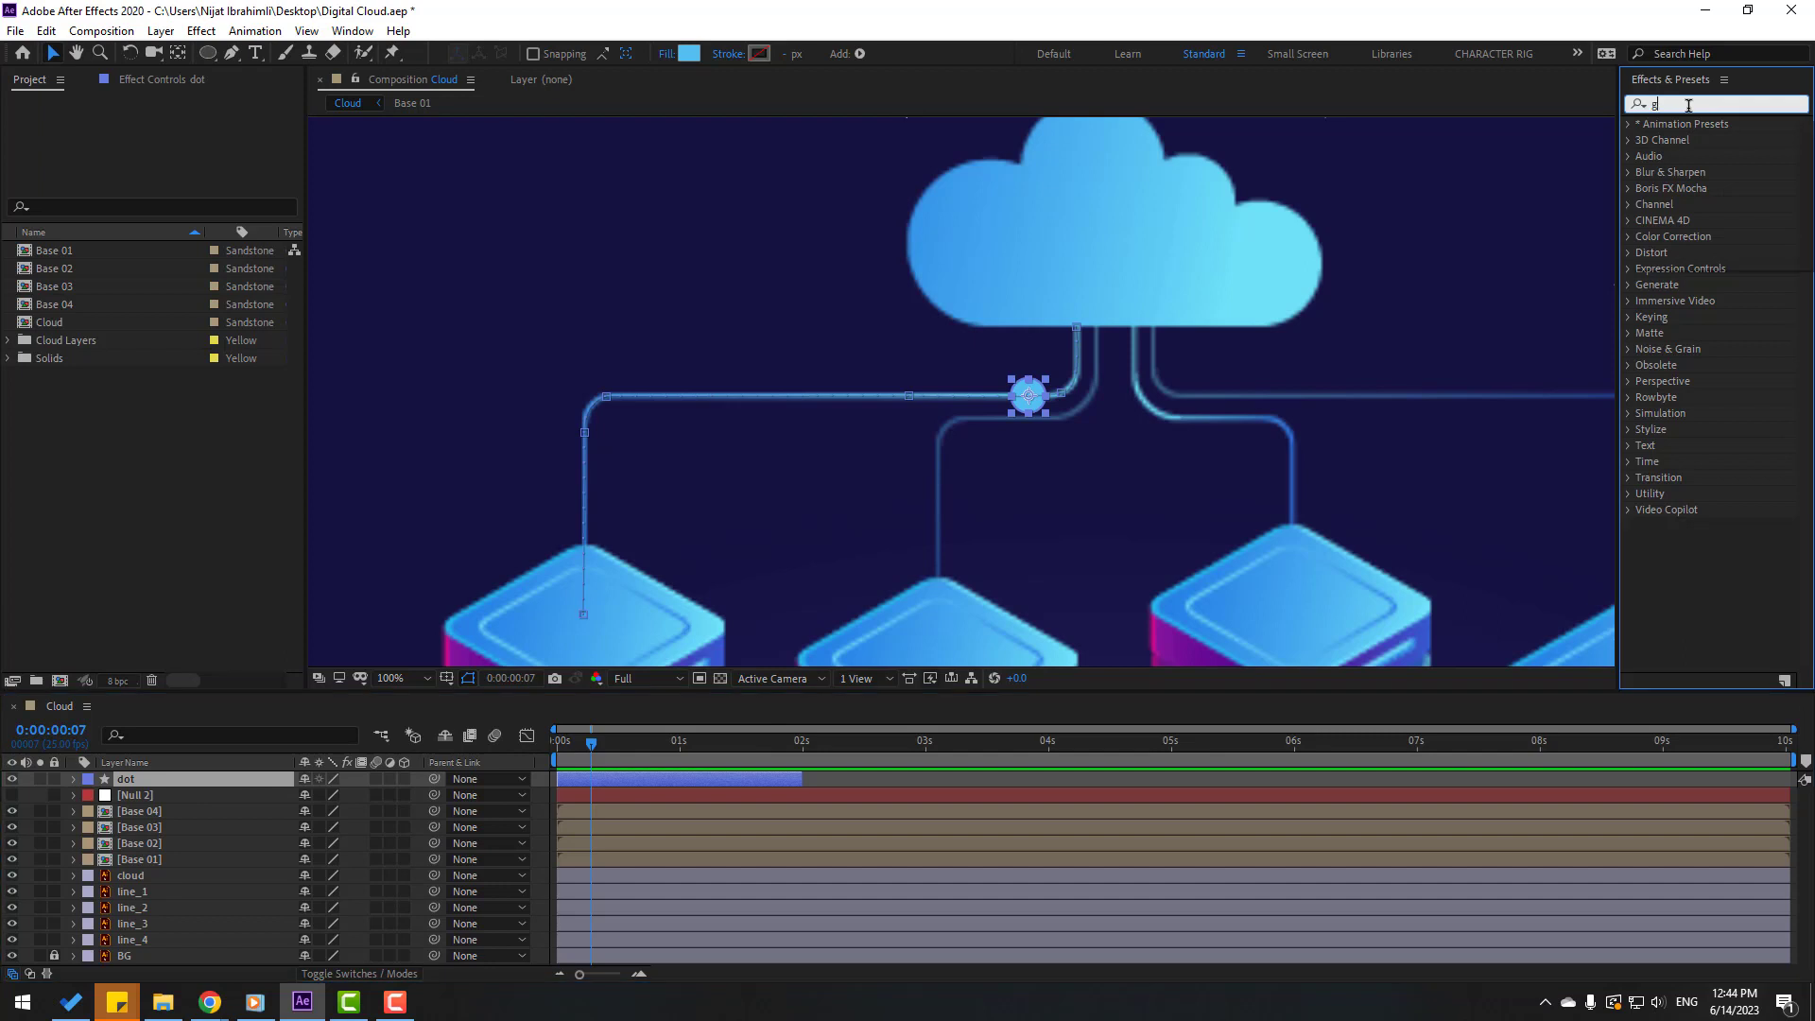
pyautogui.write('low')
pyautogui.moveTo(1702, 223); pyautogui.dragTo(128, 779)
pyautogui.scroll(4, 1089, 437)
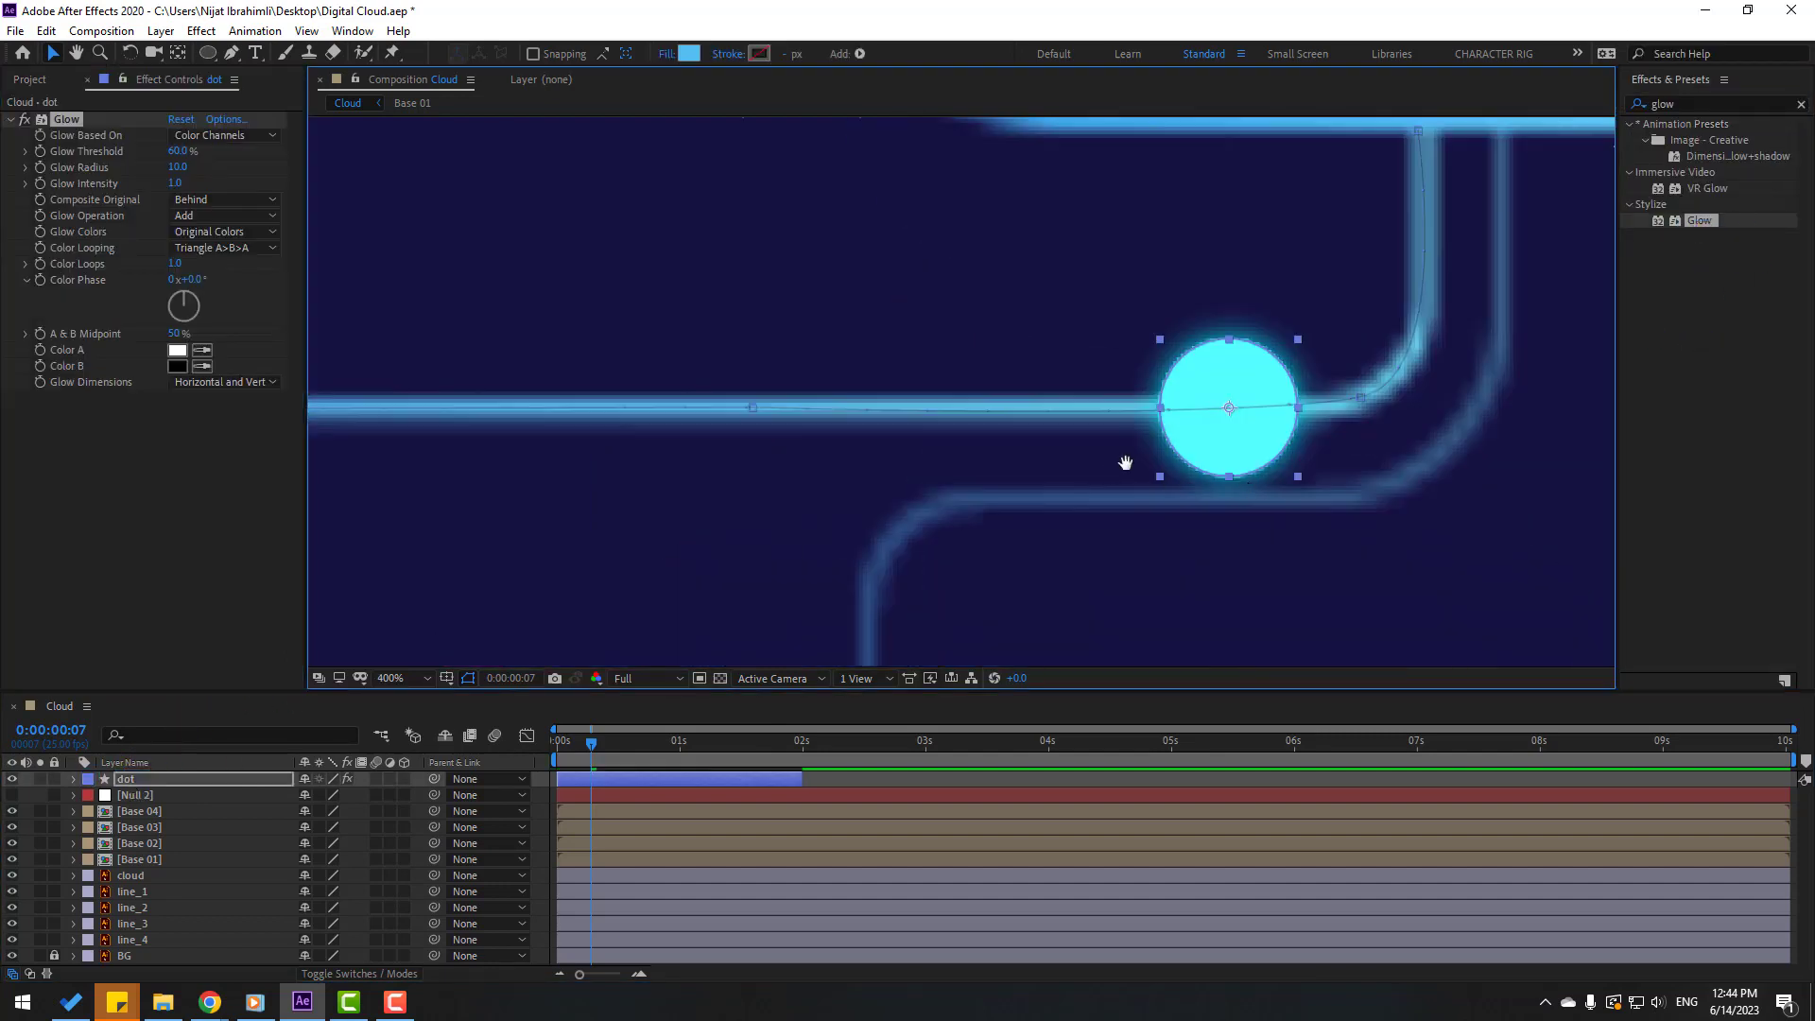
pyautogui.moveTo(178, 168); pyautogui.dragTo(222, 163)
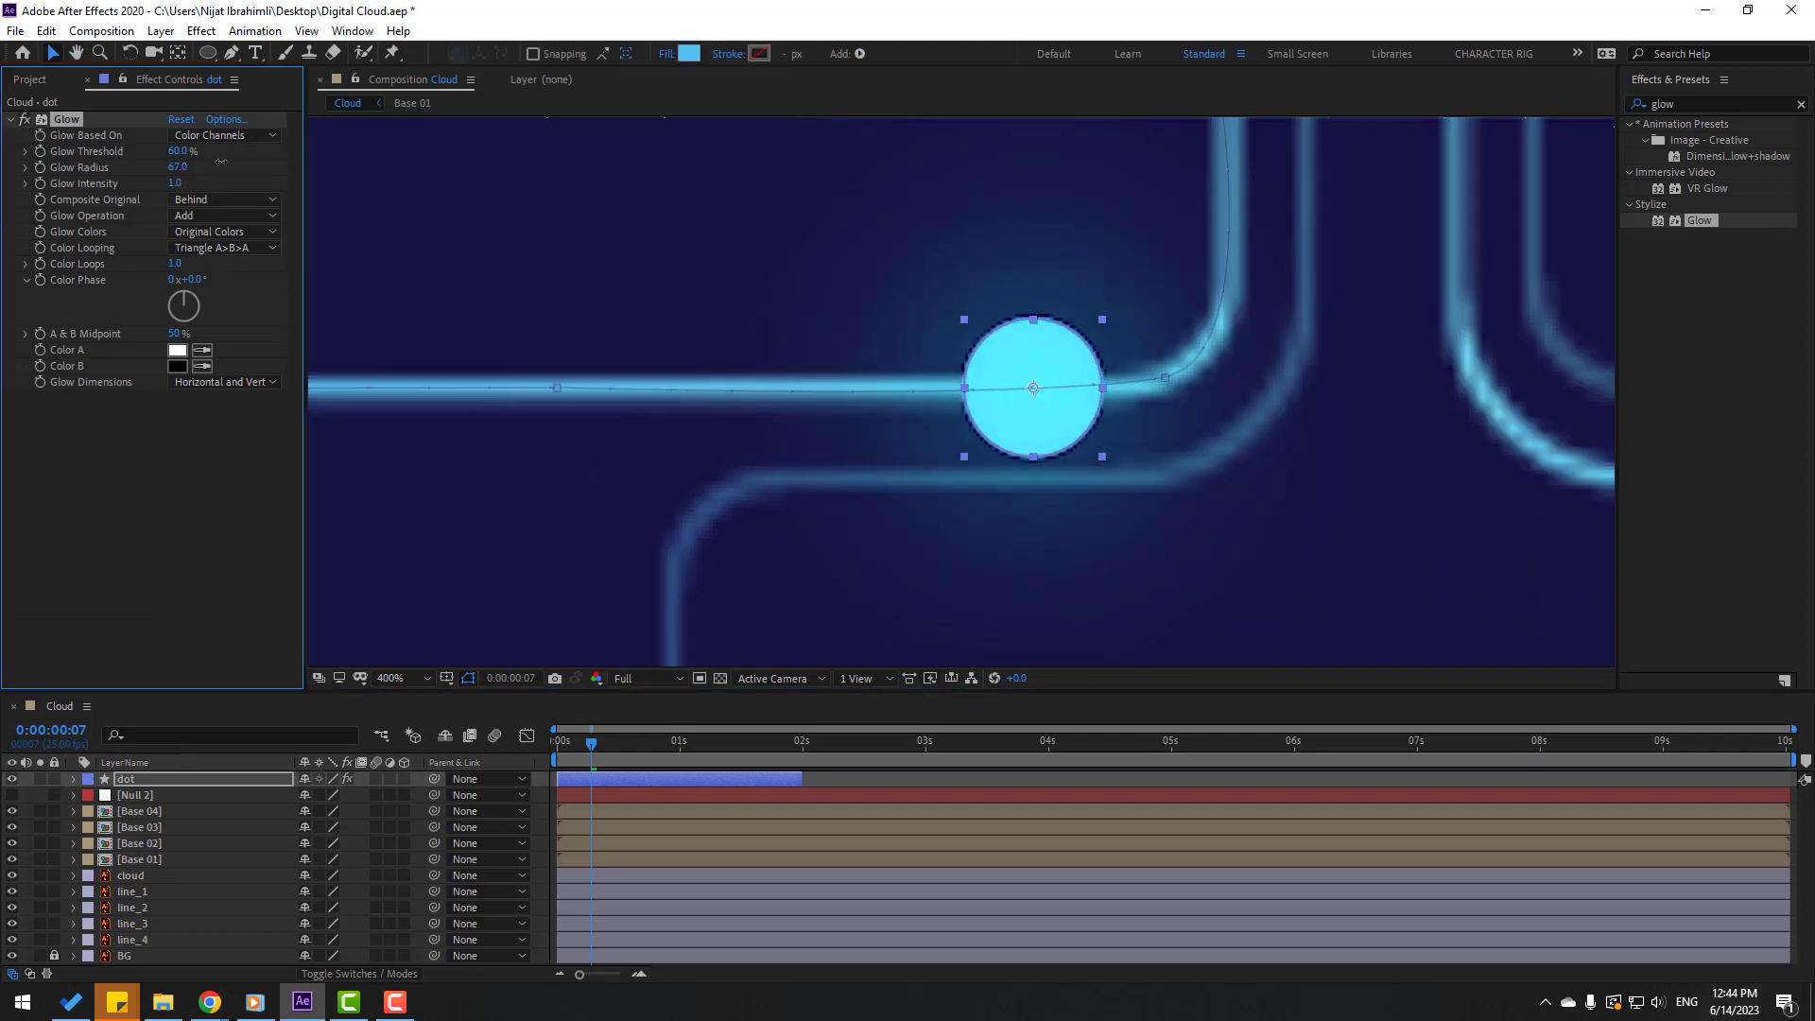
pyautogui.scroll(-4, 926, 417)
pyautogui.click(891, 779)
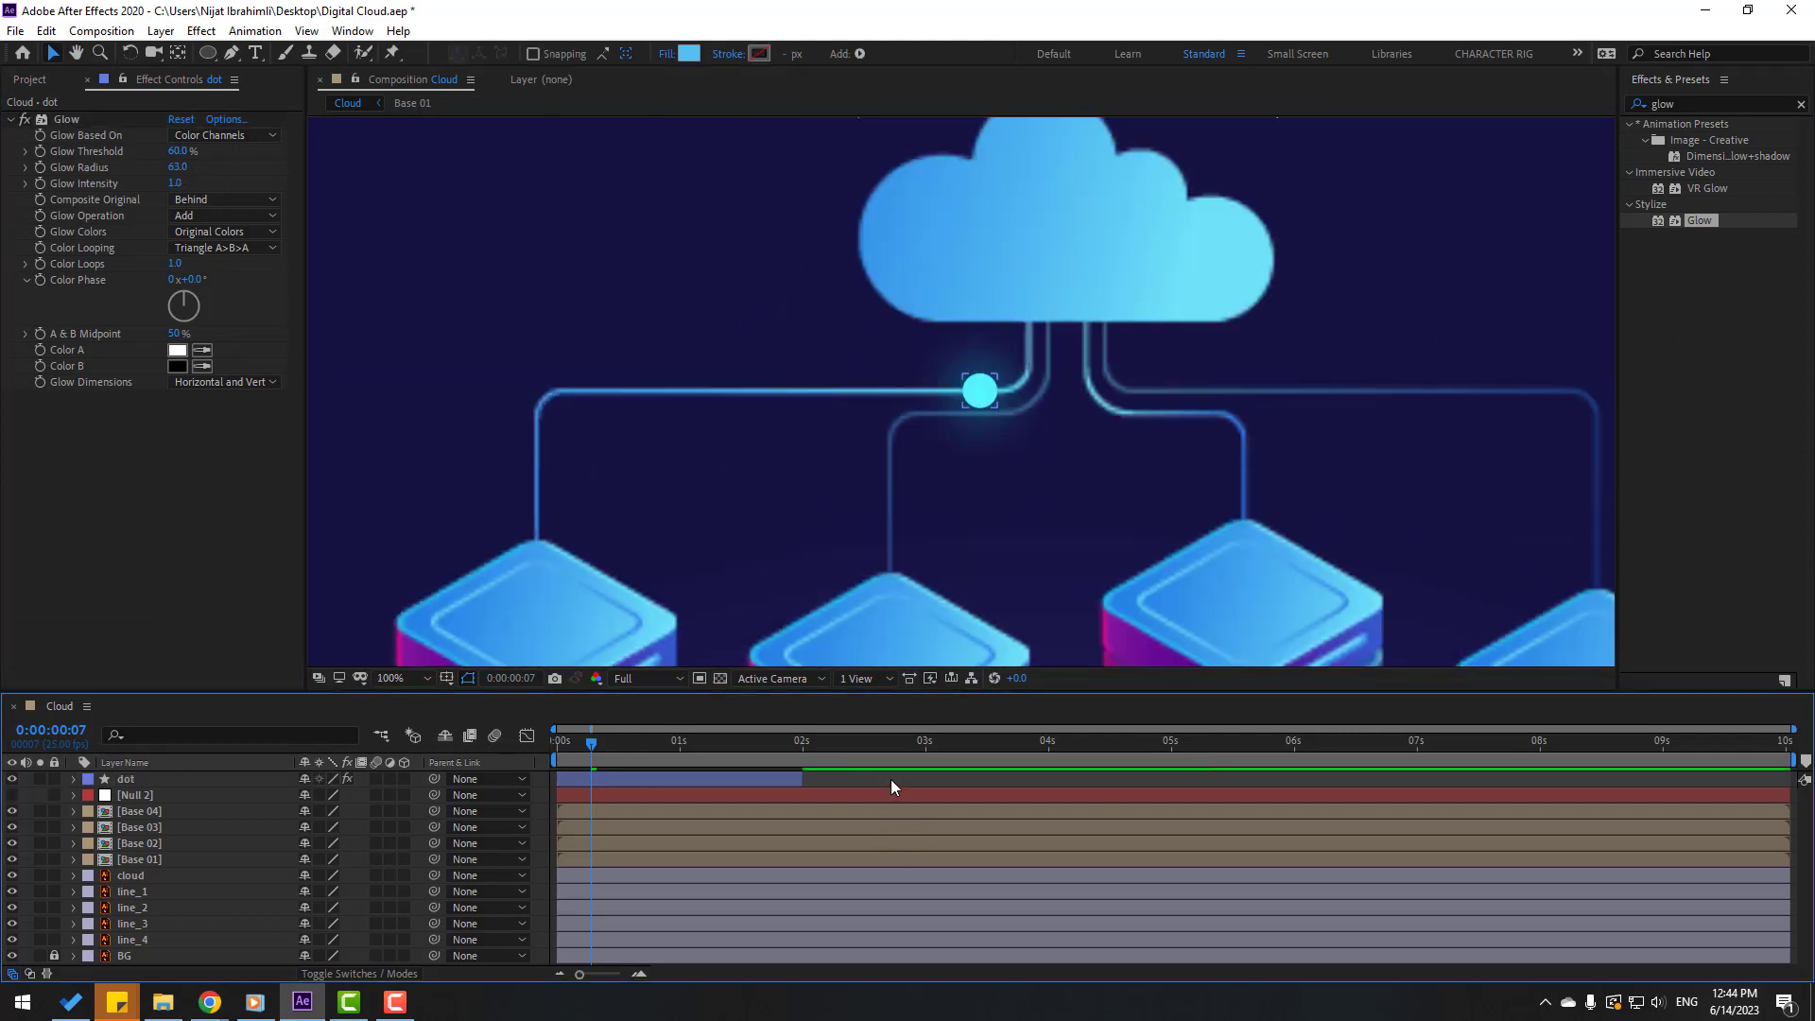
pyautogui.press('space')
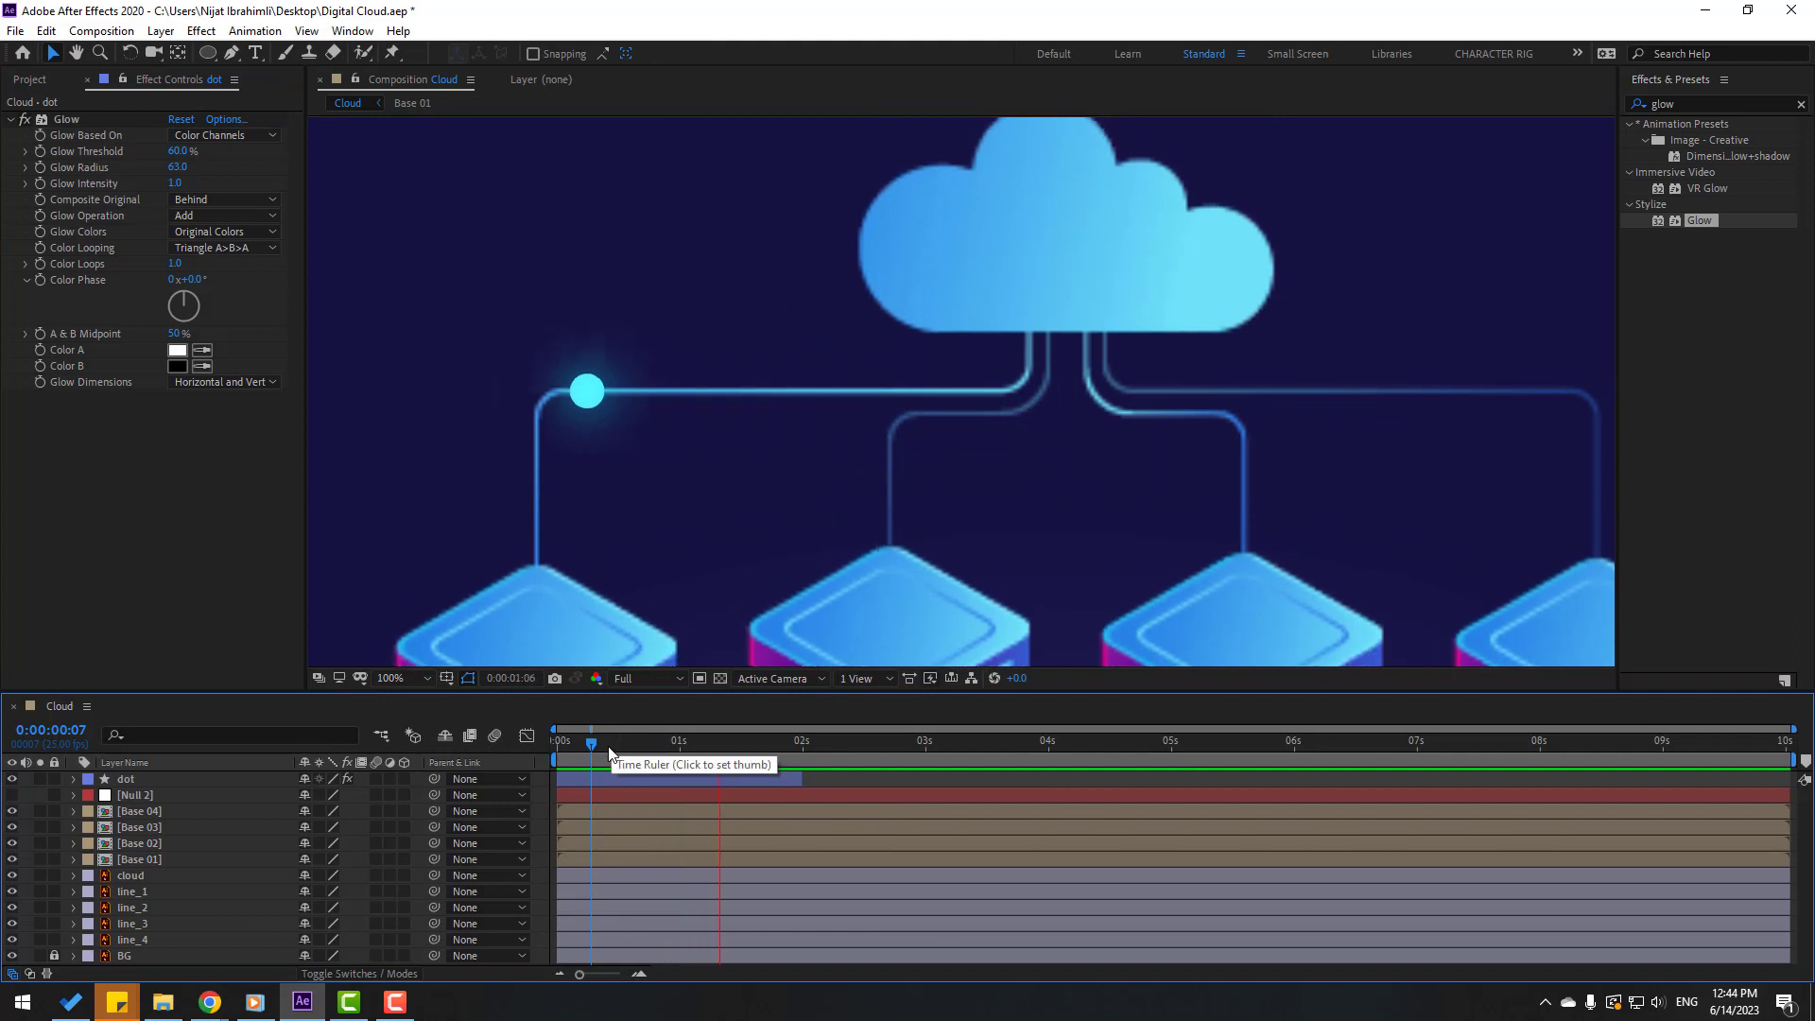
# Step: Keyframe the dot's Scale from 0% at 0:00:00:00 to 70% at 0:00:00:07
pyautogui.click(607, 745)
pyautogui.moveTo(621, 752); pyautogui.dragTo(541, 746)
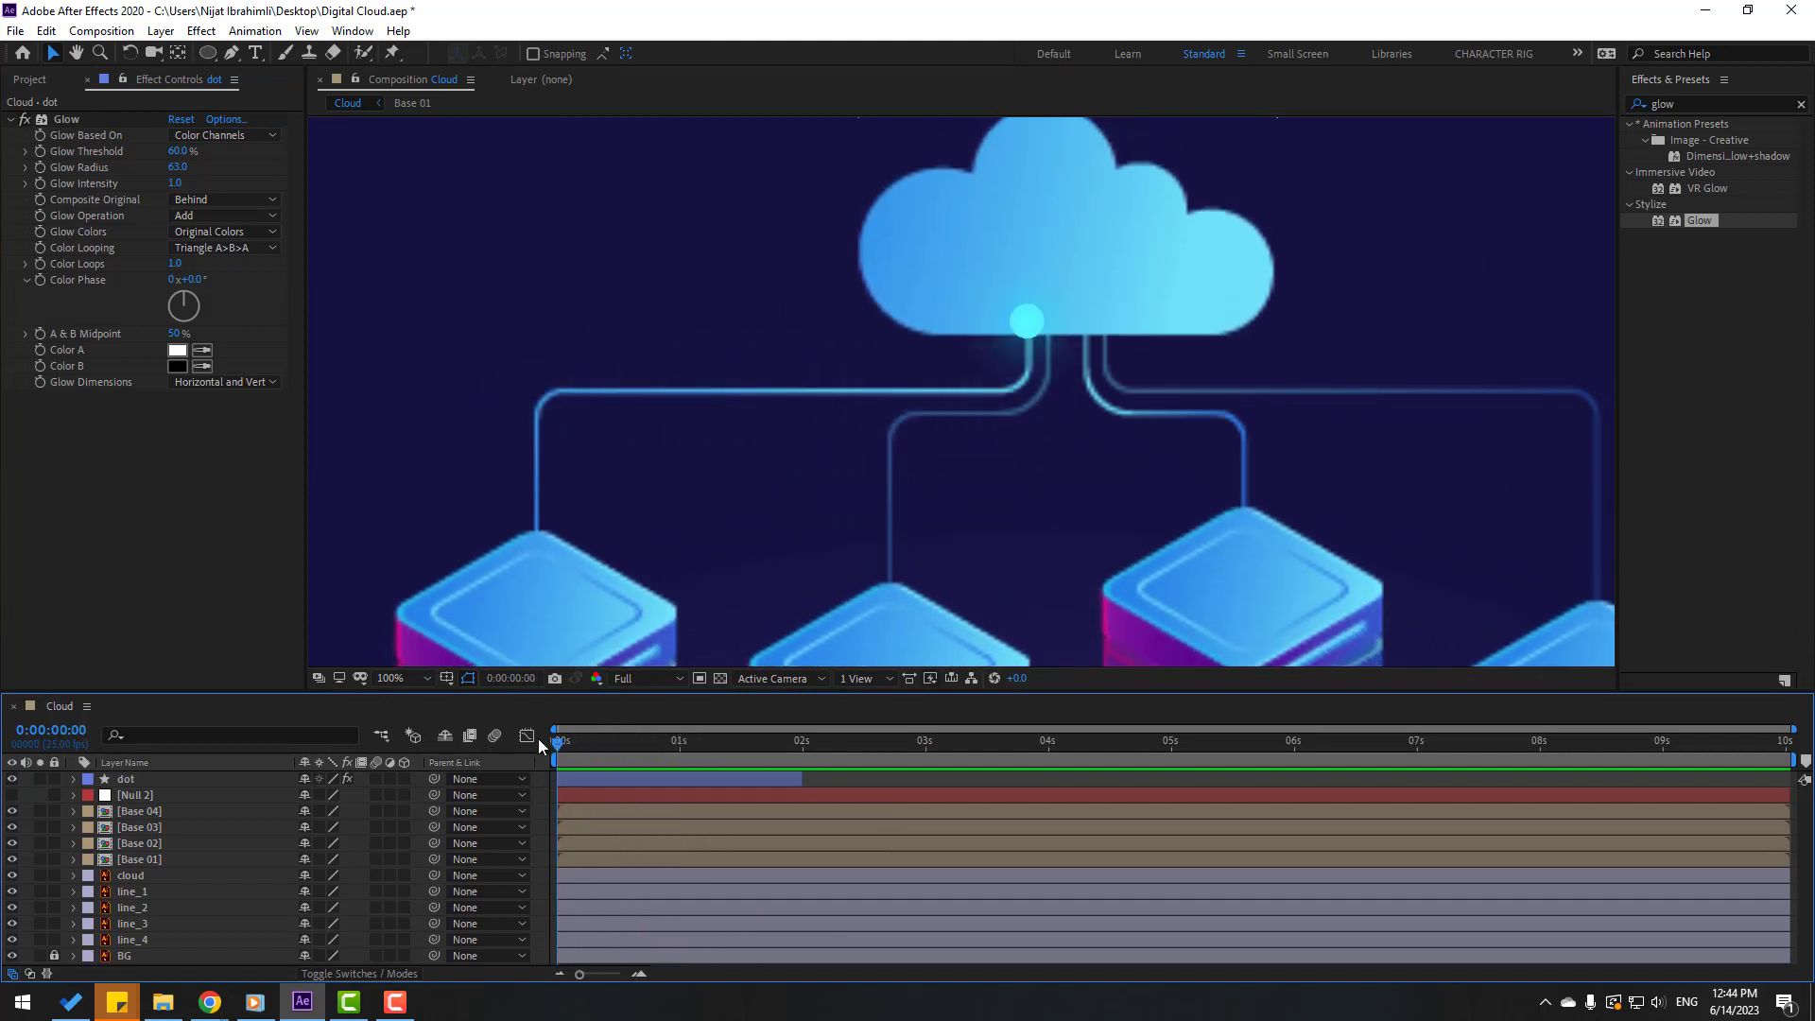
pyautogui.click(155, 783)
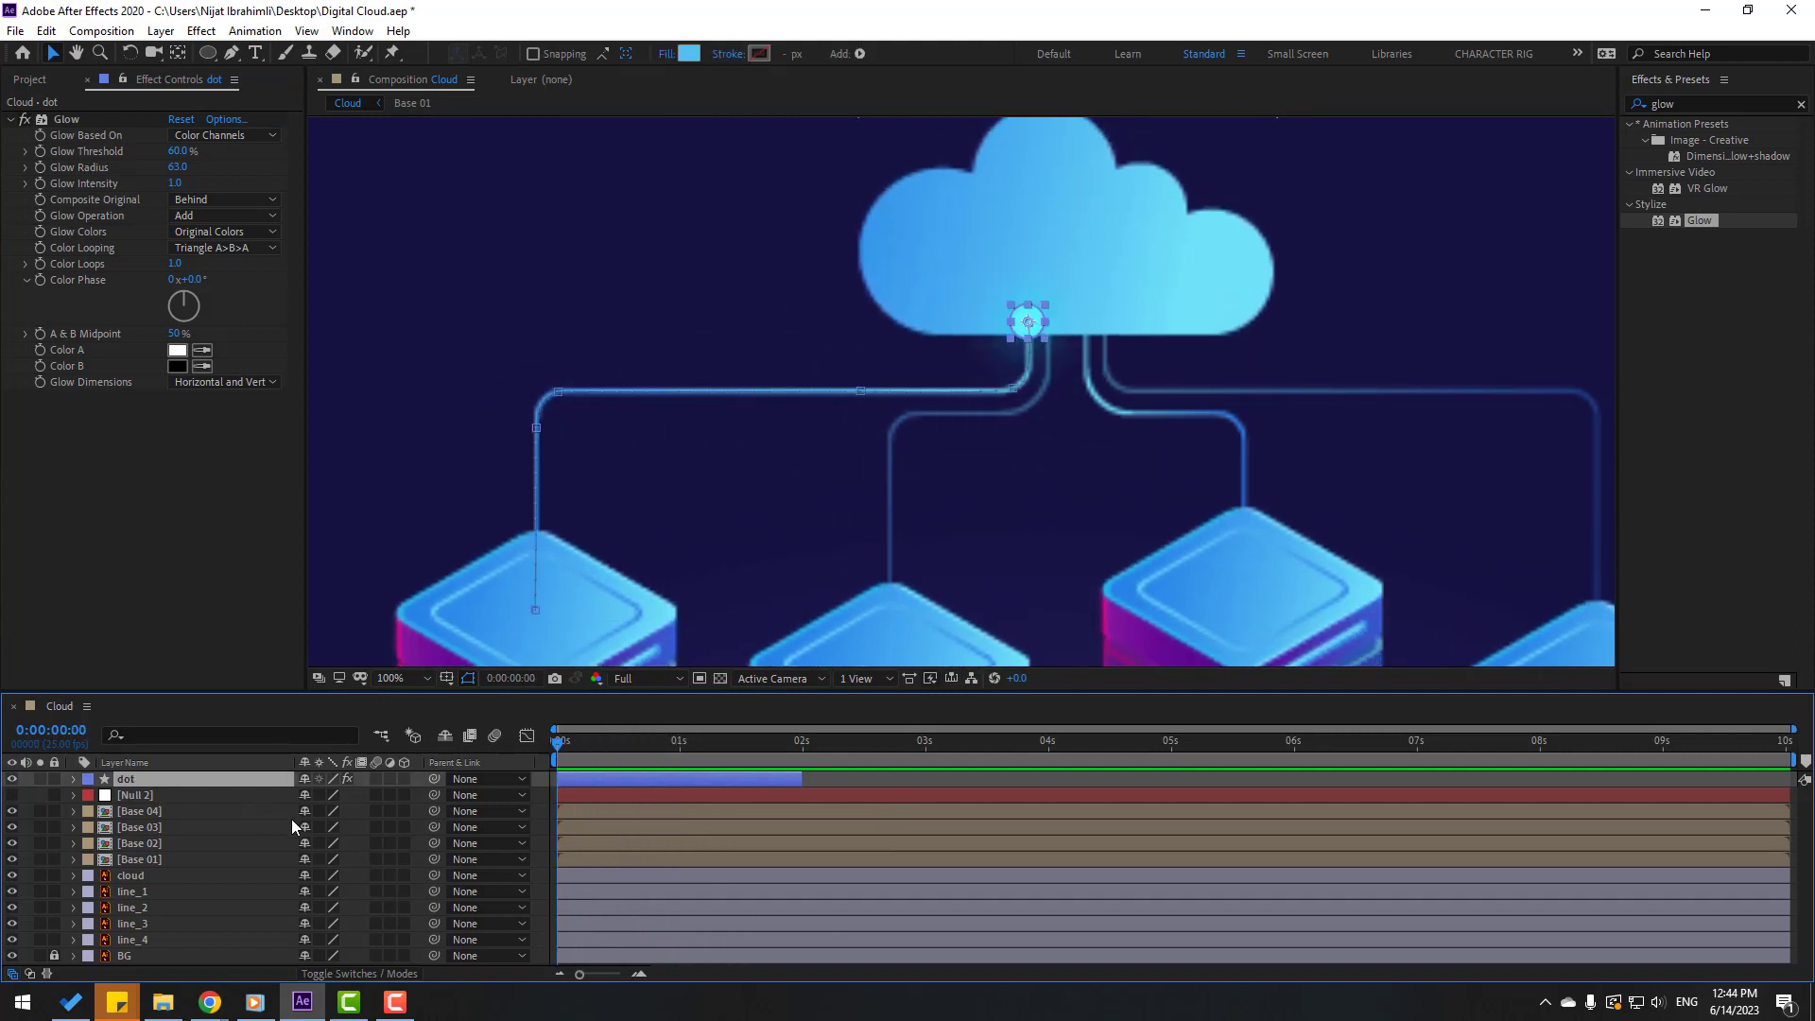
pyautogui.press('s')
pyautogui.click(122, 796)
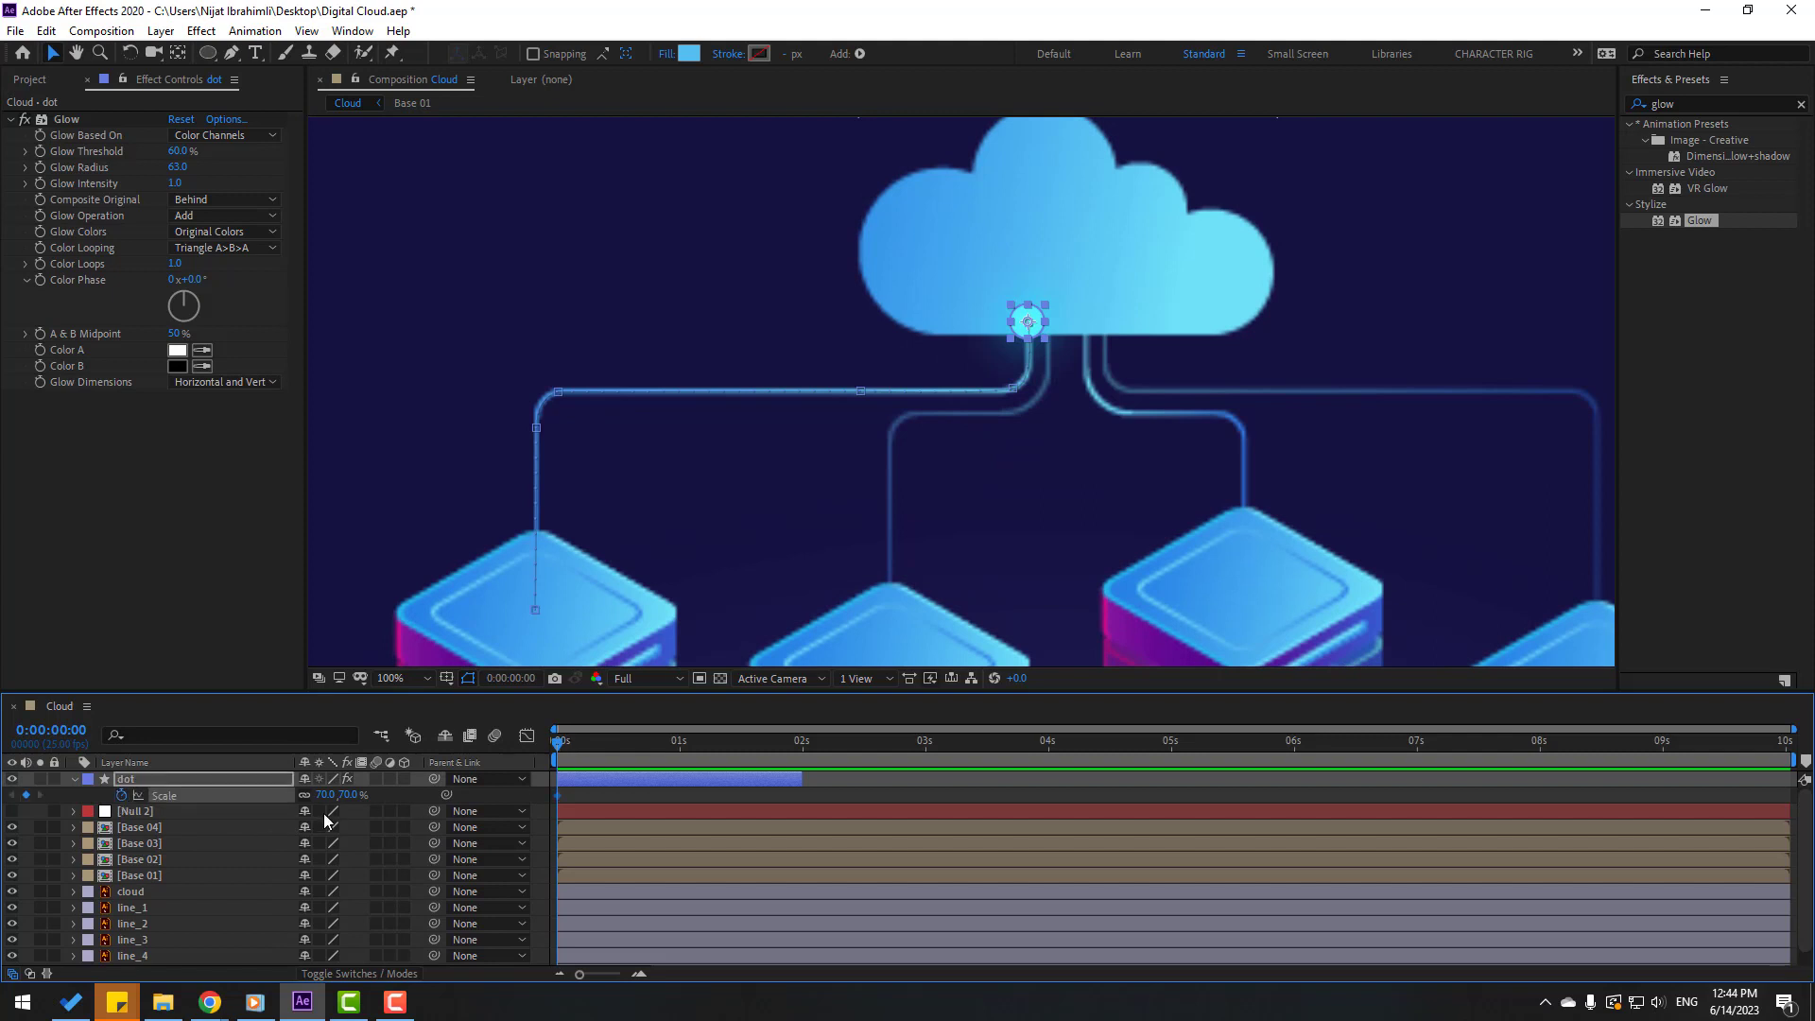
pyautogui.moveTo(558, 753); pyautogui.dragTo(591, 746)
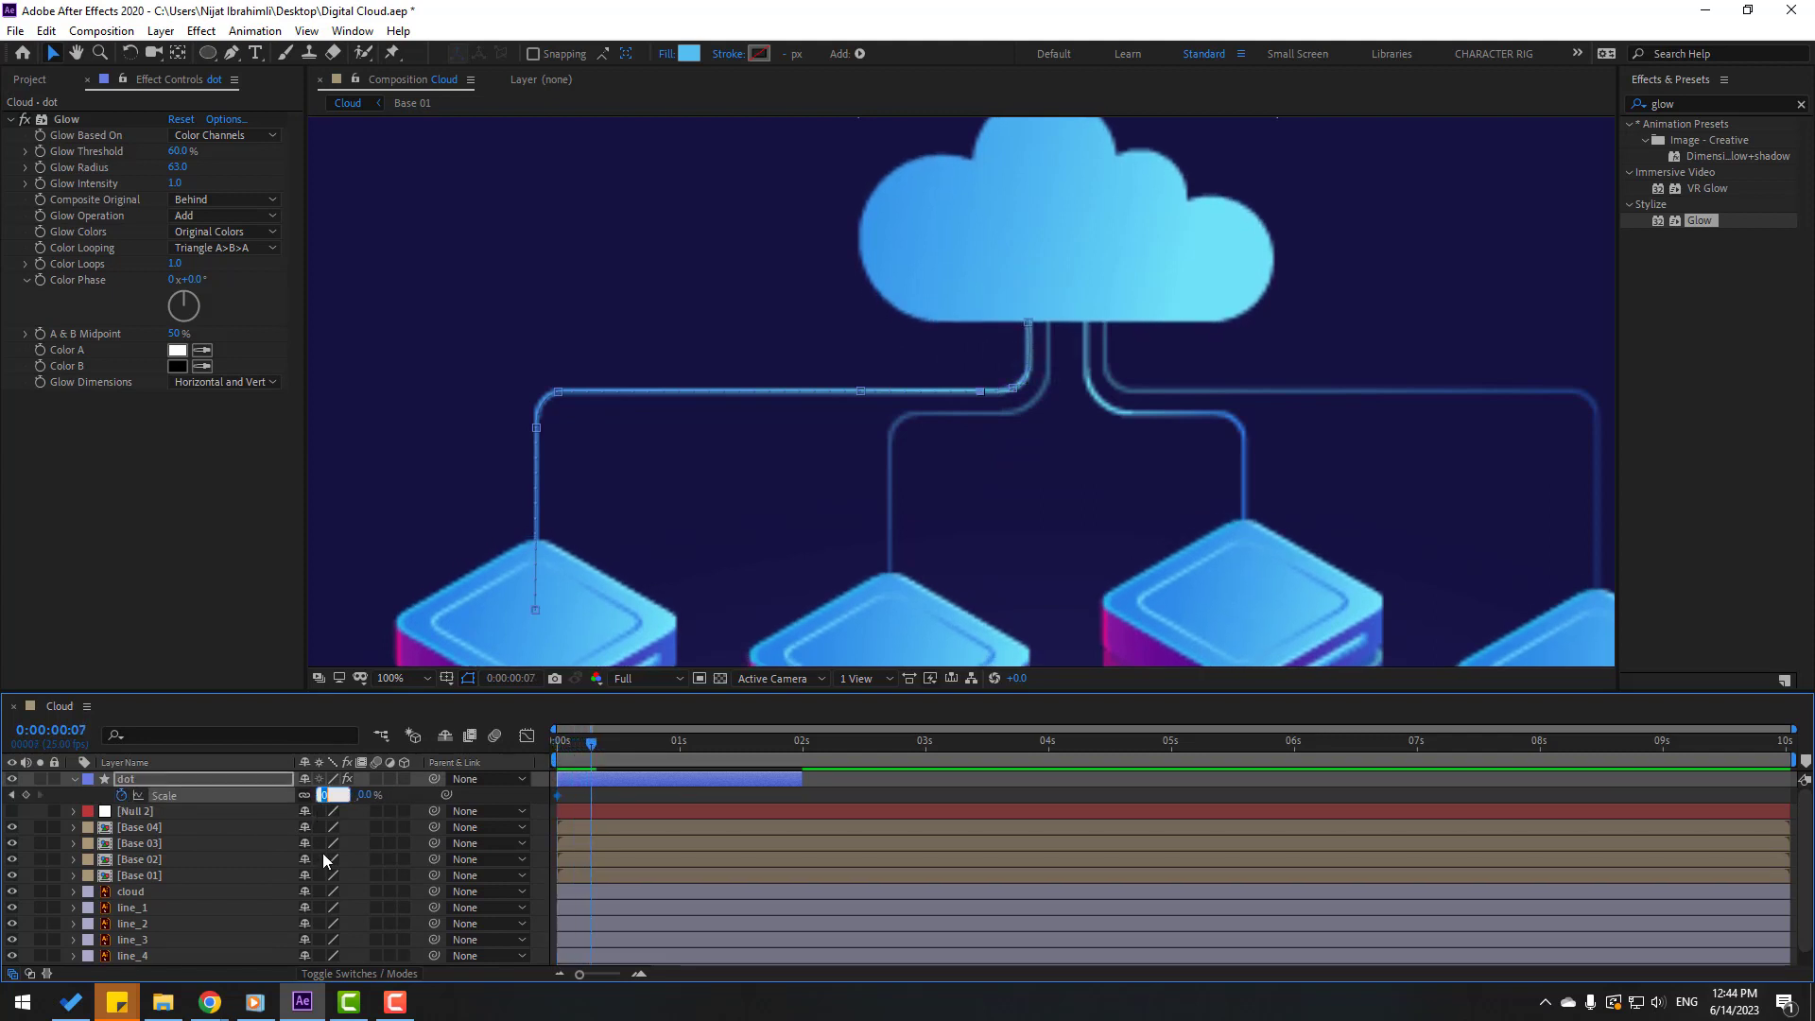
pyautogui.write('70')
pyautogui.press('Return')
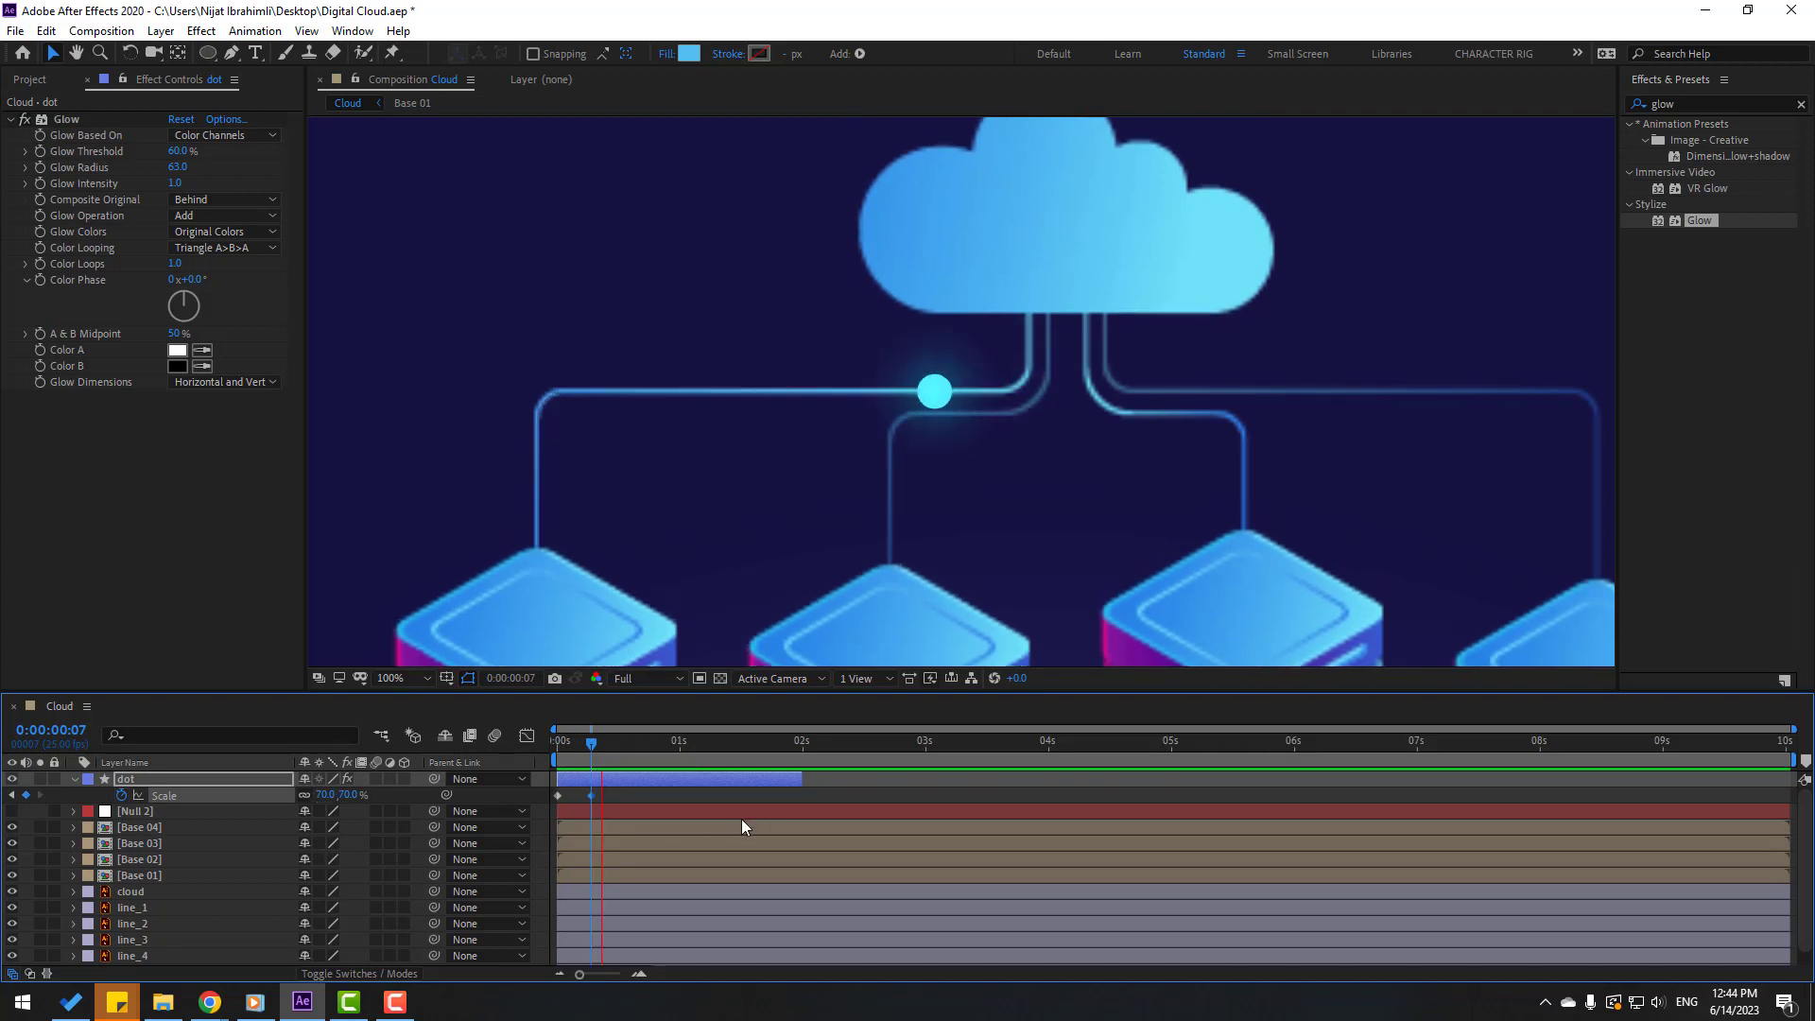
# Step: Apply Easy Ease to both Scale keyframes of the dot and place the second one at 0:00:00:07
pyautogui.click(591, 797)
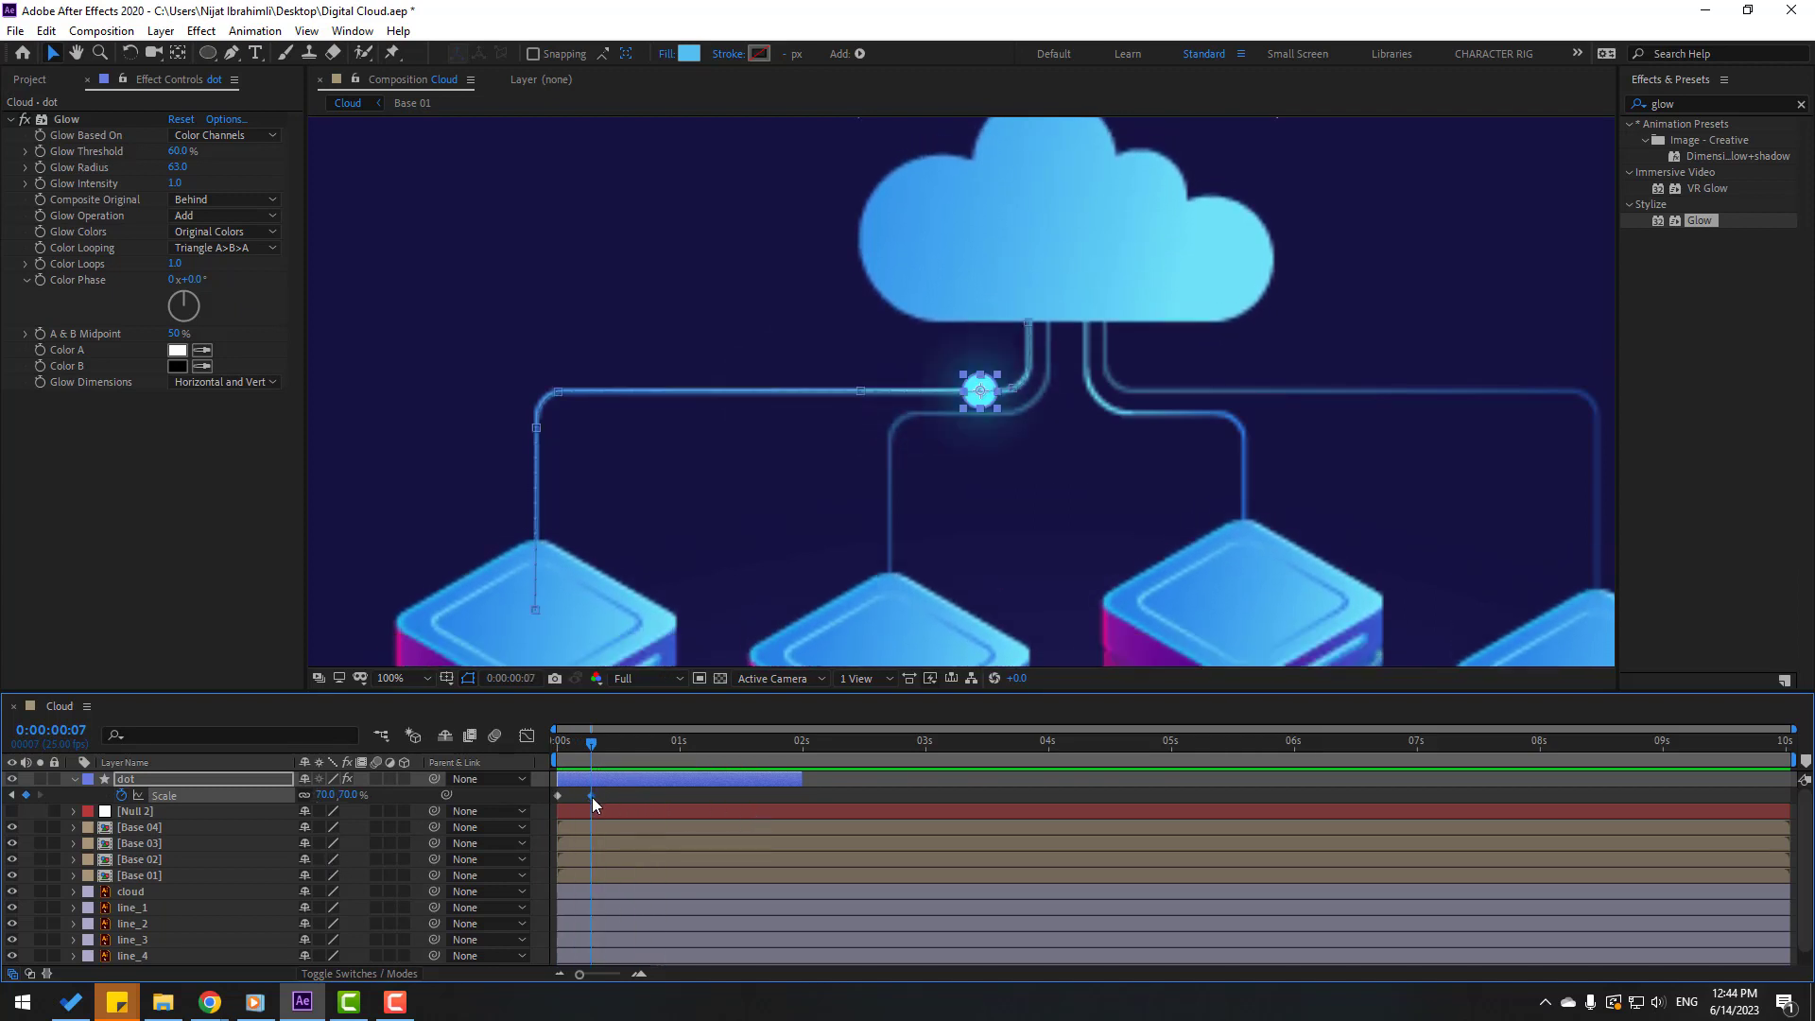
pyautogui.moveTo(591, 796); pyautogui.dragTo(610, 796)
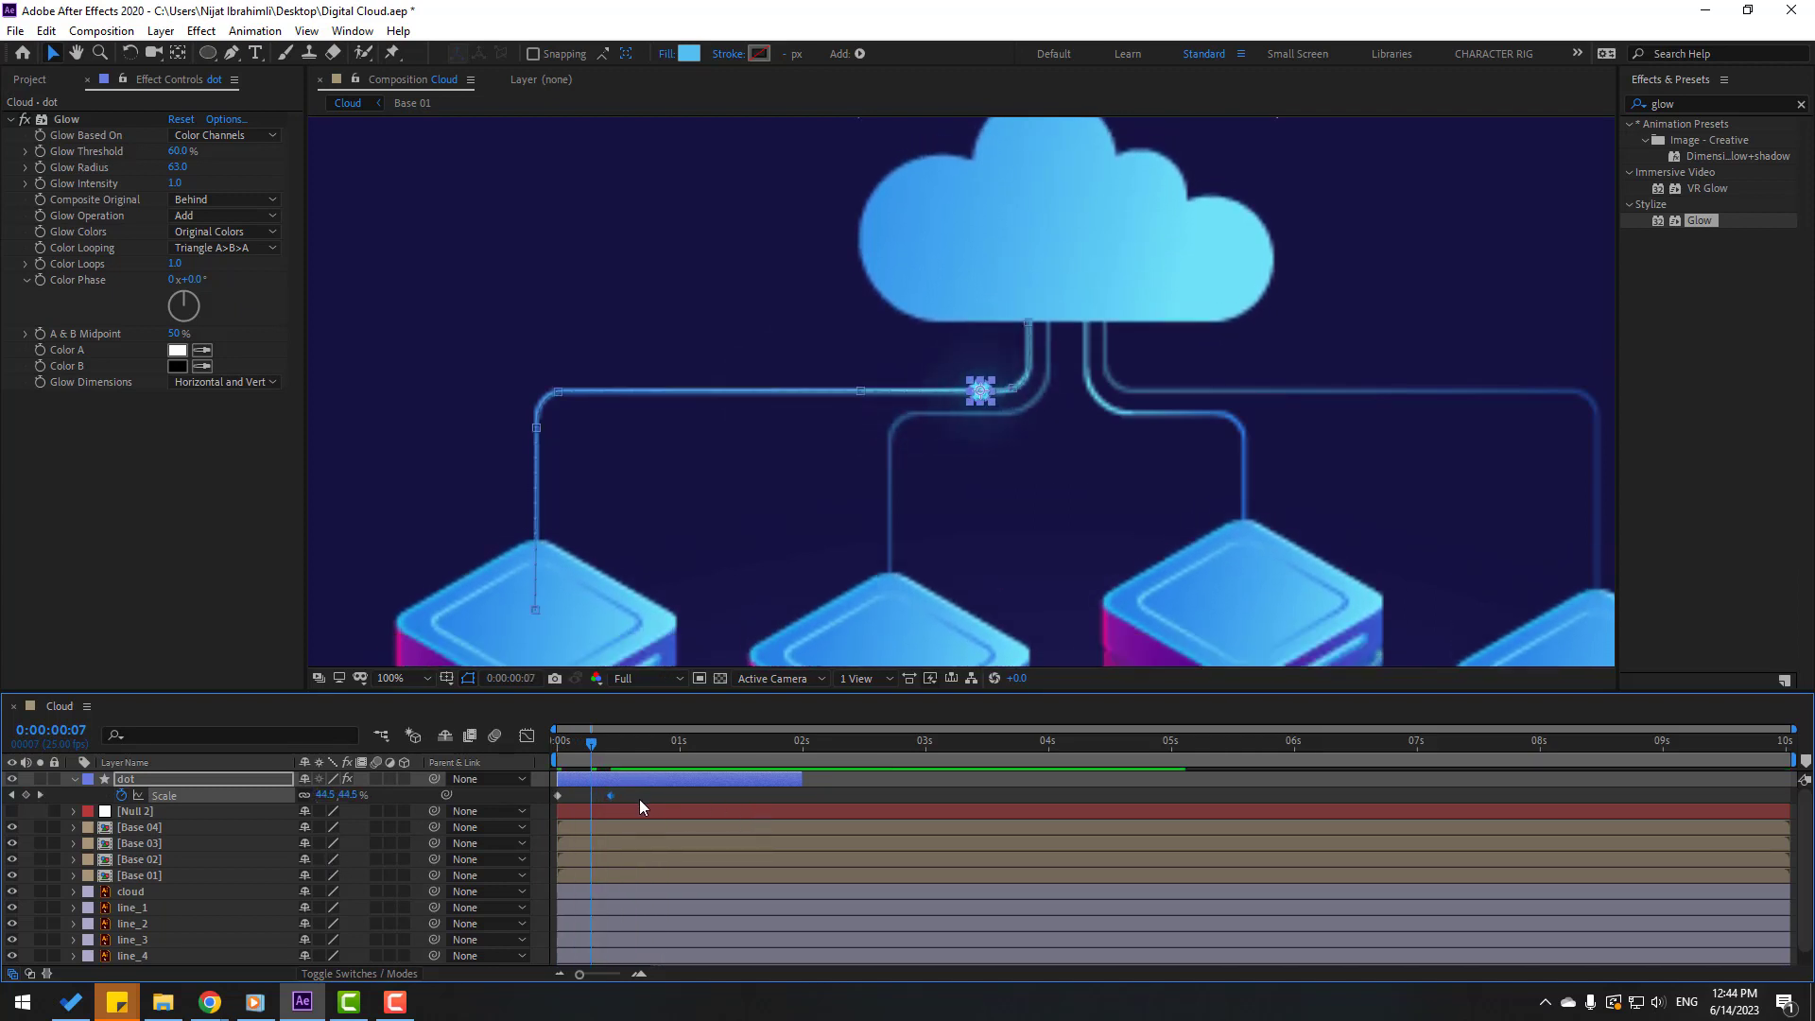
pyautogui.rightClick(560, 798)
pyautogui.moveTo(796, 784)
pyautogui.click(845, 838)
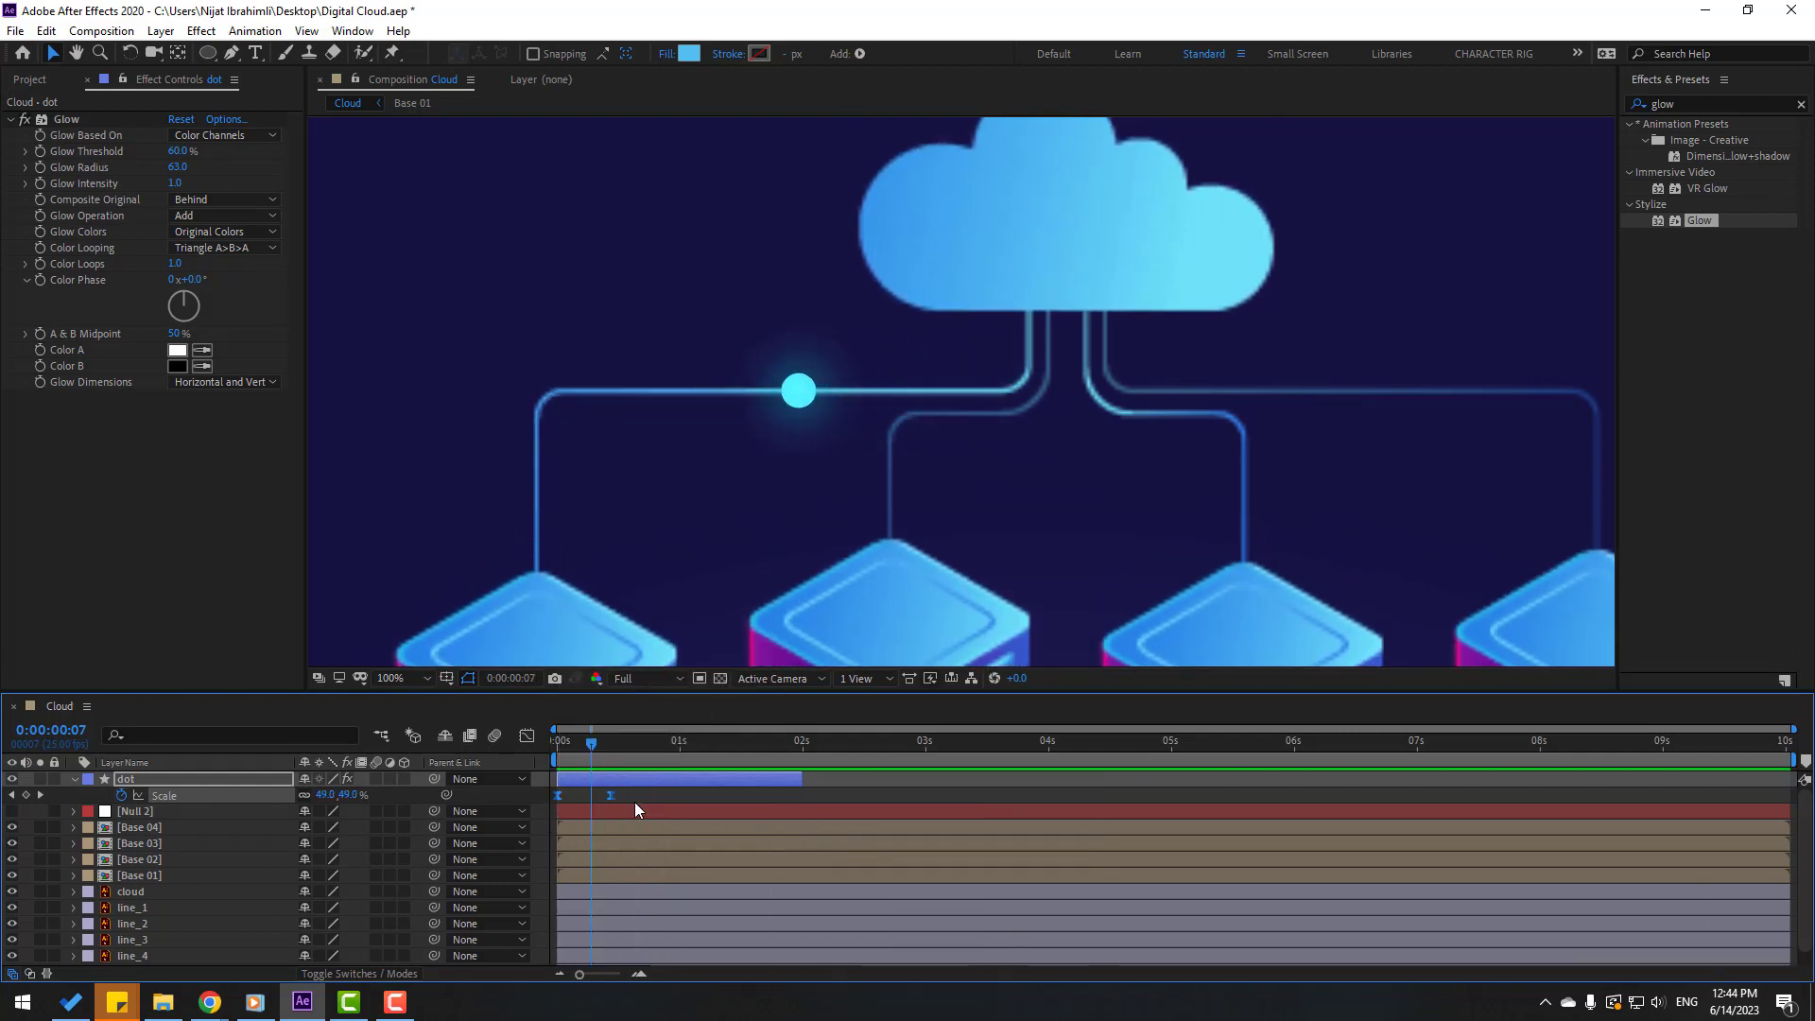
pyautogui.moveTo(610, 798); pyautogui.dragTo(593, 798)
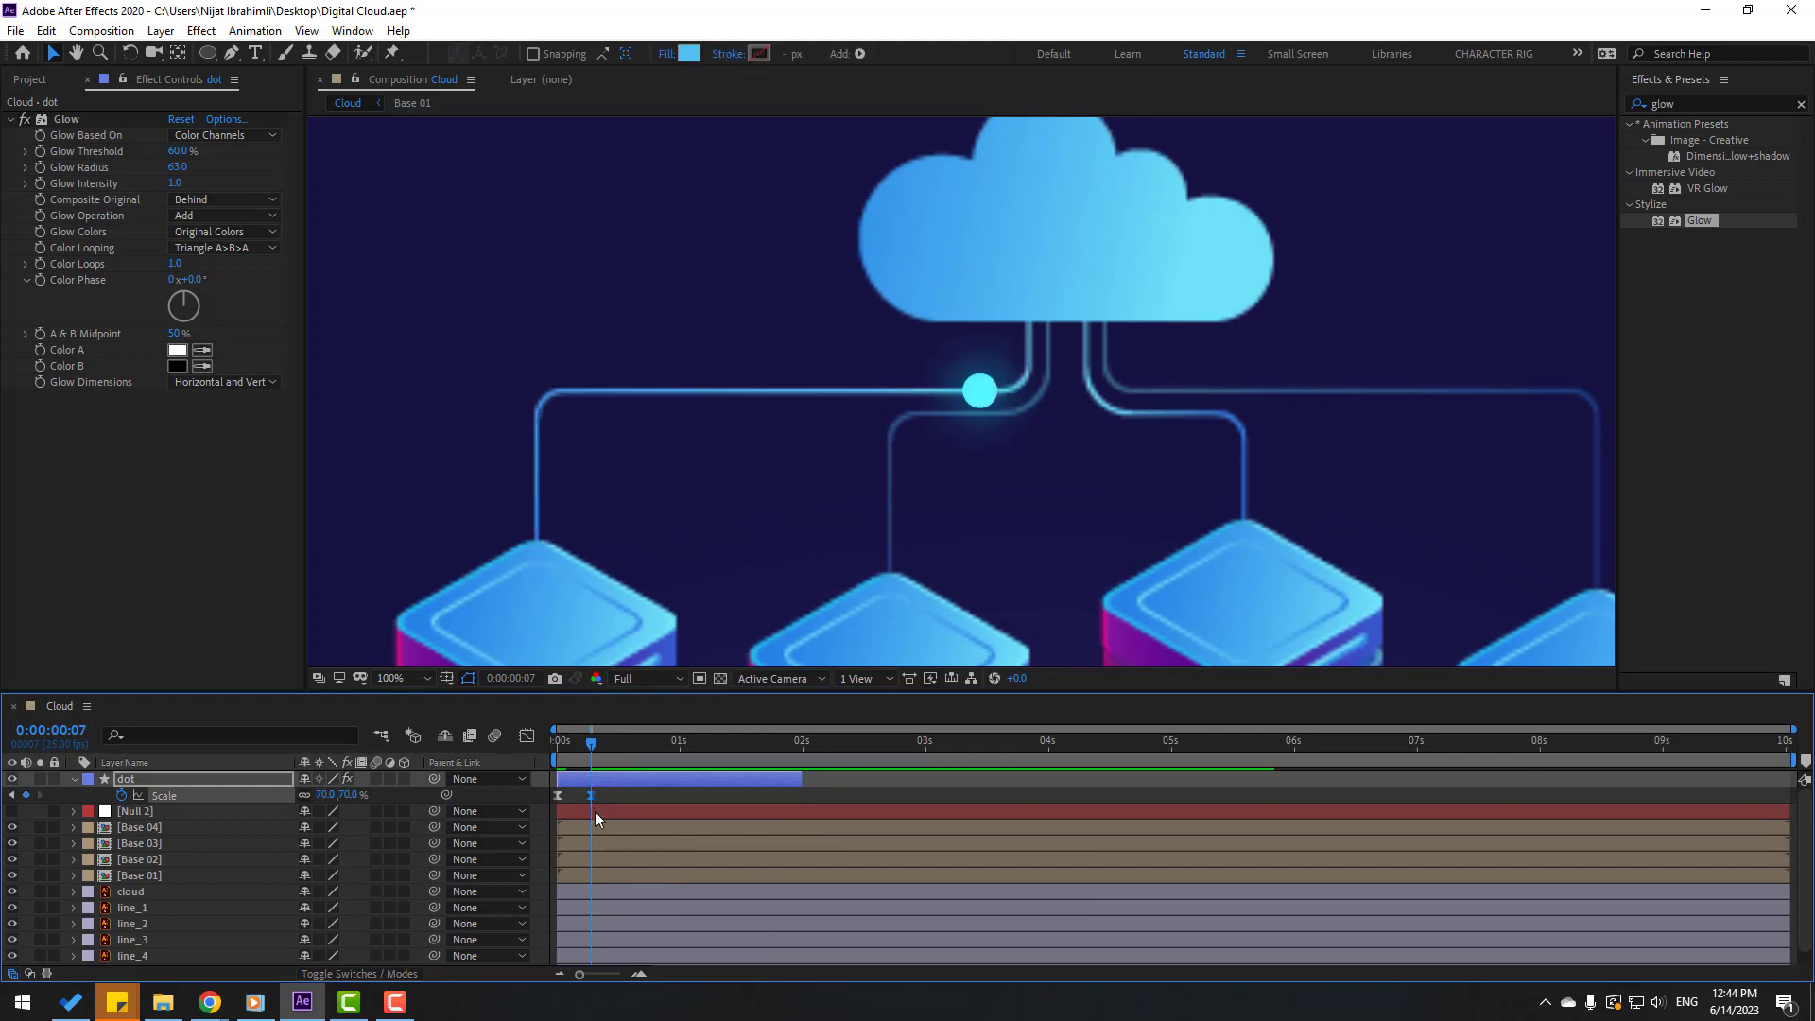
# Step: Reshape the dot's Scale speed graph so the growth peaks right after the first keyframe and slows gradually into the second
pyautogui.click(528, 736)
pyautogui.press('=')
pyautogui.press('=')
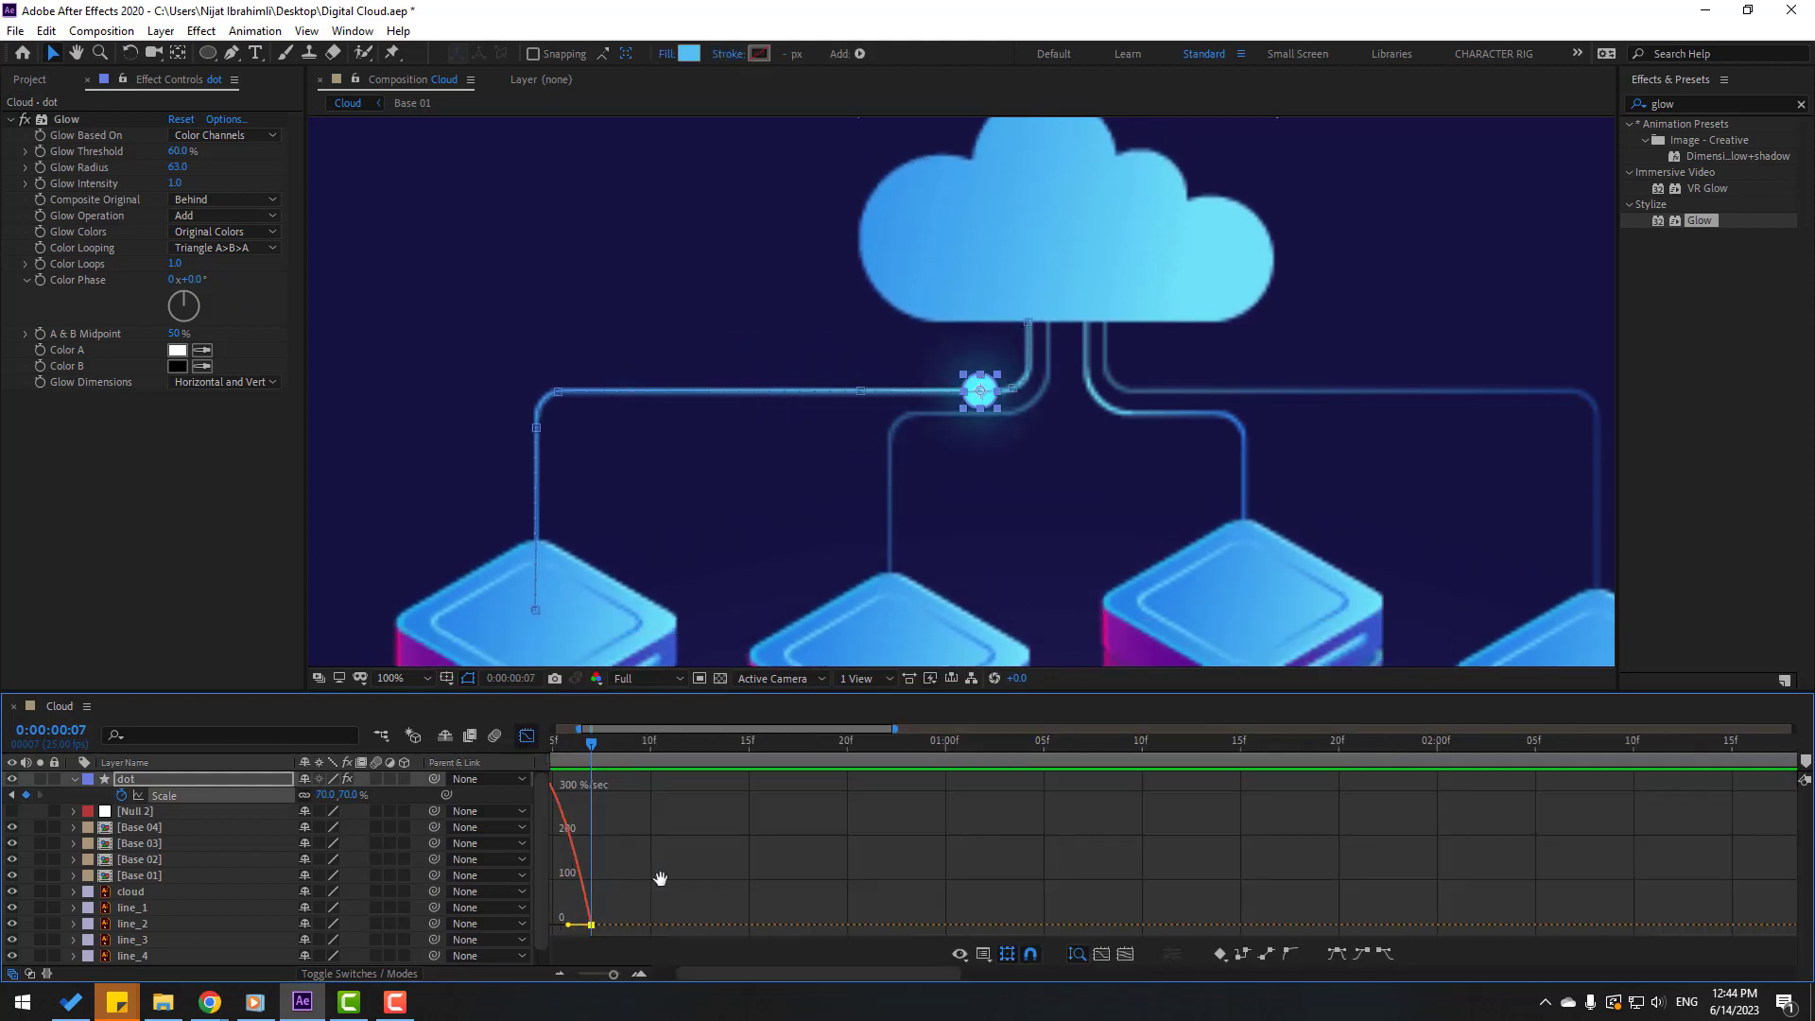
pyautogui.moveTo(660, 878); pyautogui.dragTo(764, 879)
pyautogui.moveTo(617, 897); pyautogui.dragTo(648, 928)
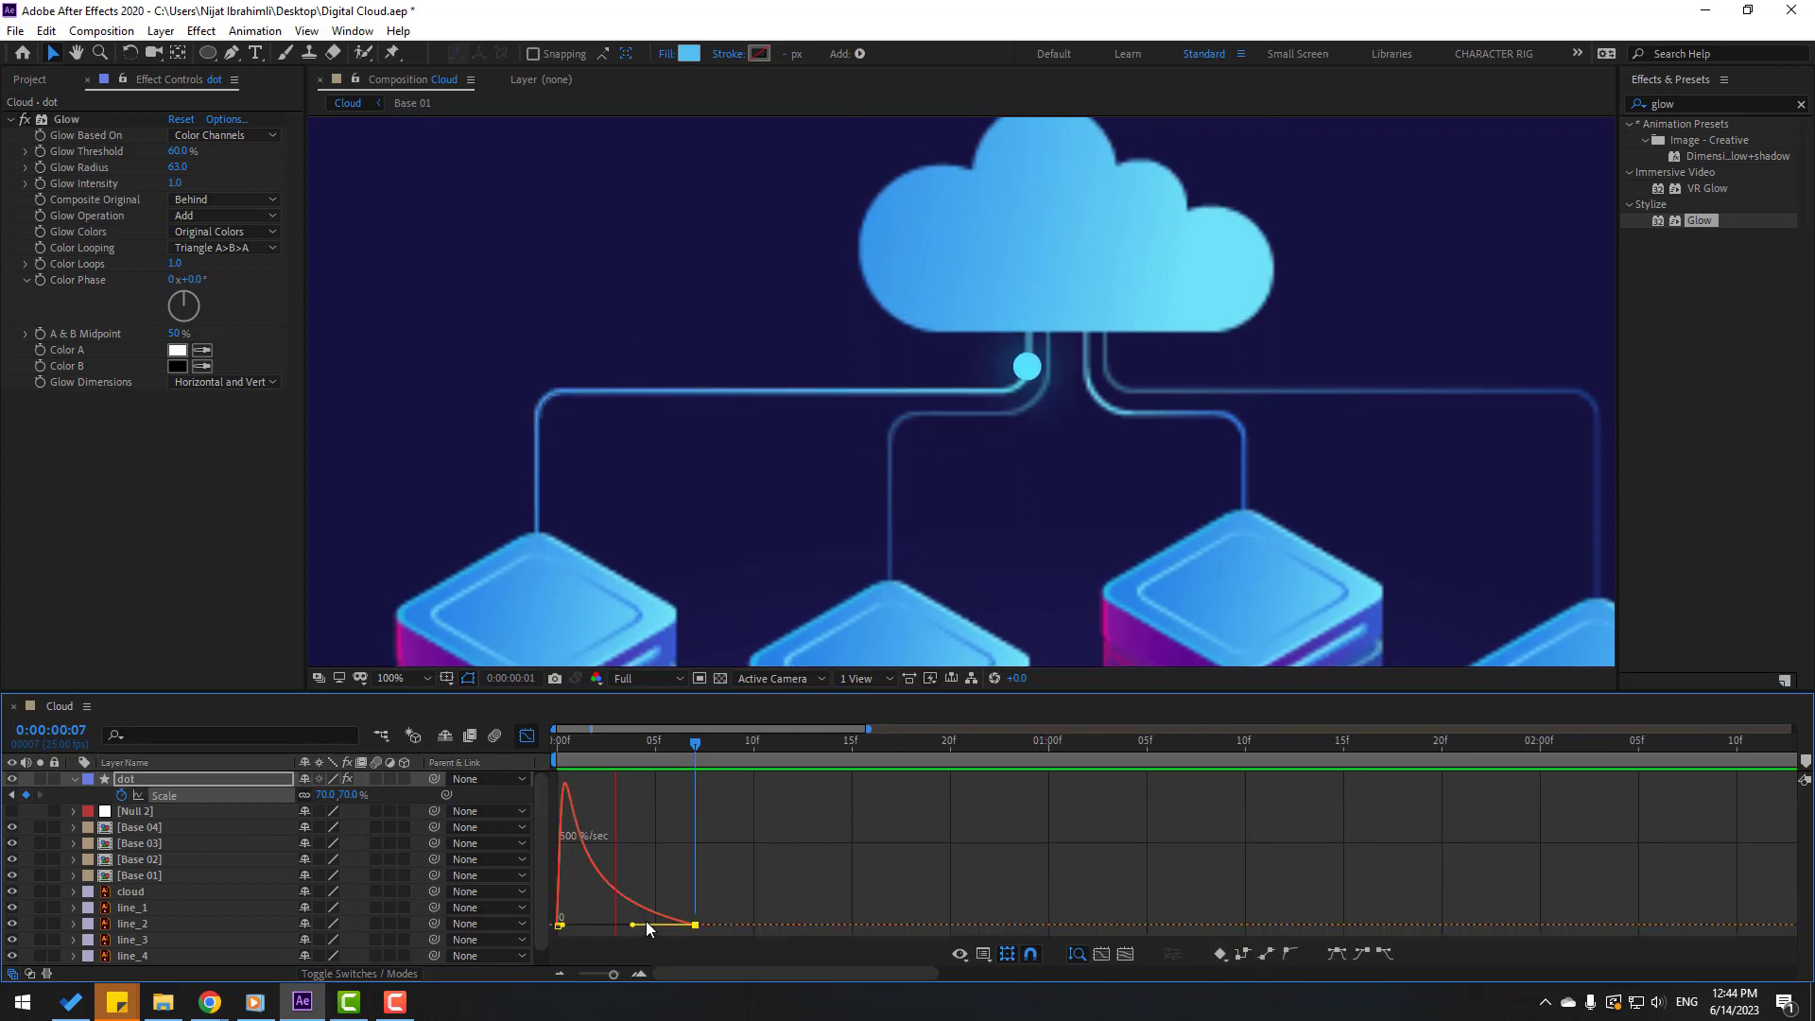
pyautogui.click(527, 735)
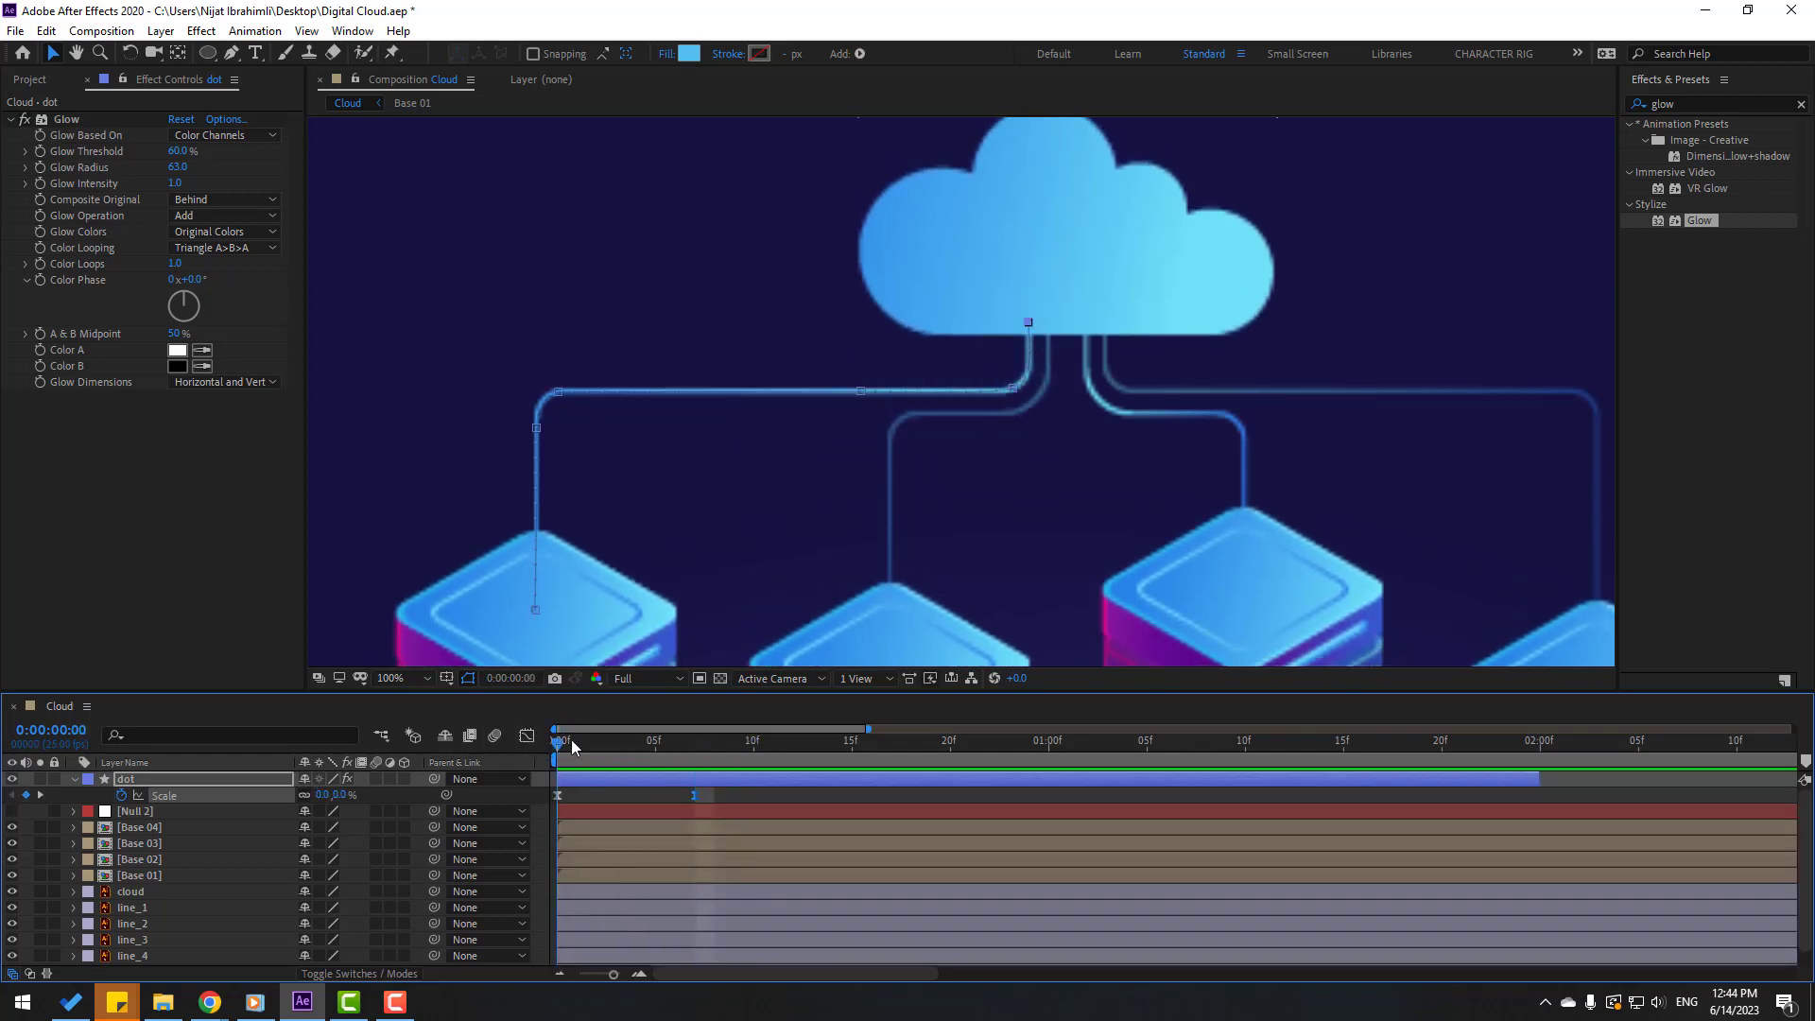
# Step: Keyframe the dot's Scale to hold 70% at about 0:00:01:16 and shrink to 0% at 0:00:01:21
pyautogui.moveTo(997, 740); pyautogui.dragTo(1308, 743)
pyautogui.press('-')
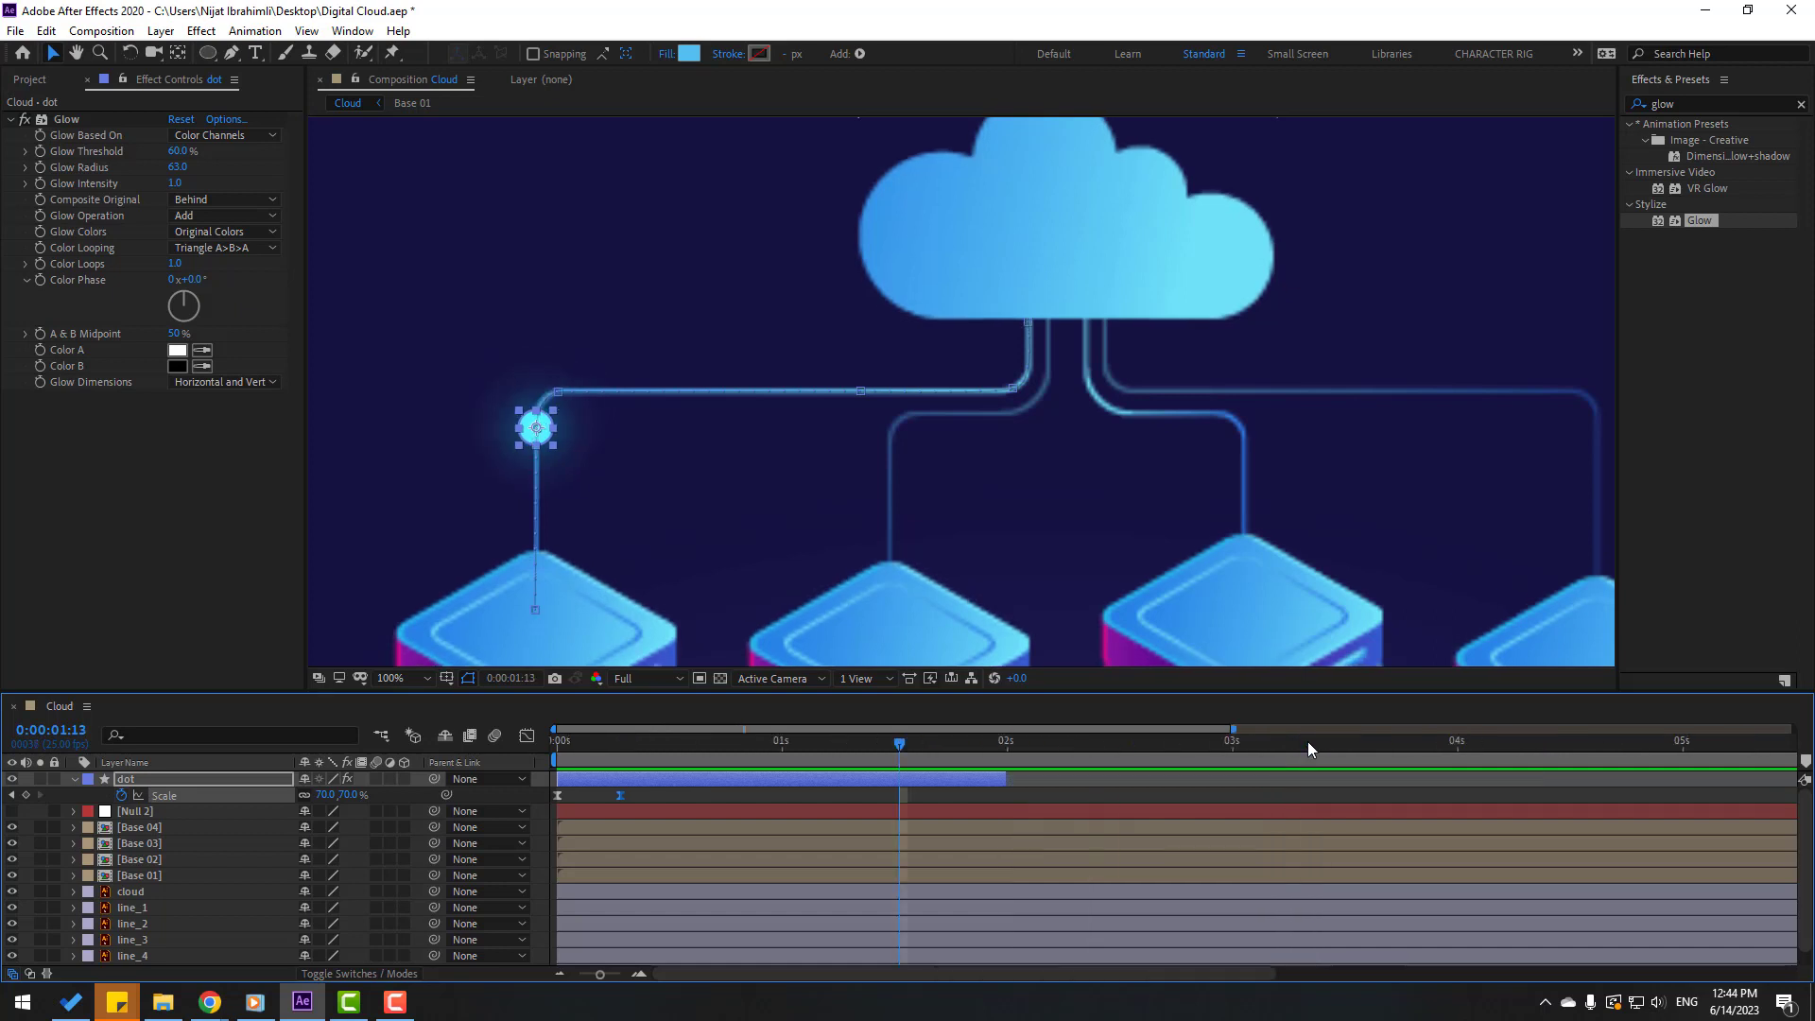
pyautogui.moveTo(905, 752); pyautogui.dragTo(971, 747)
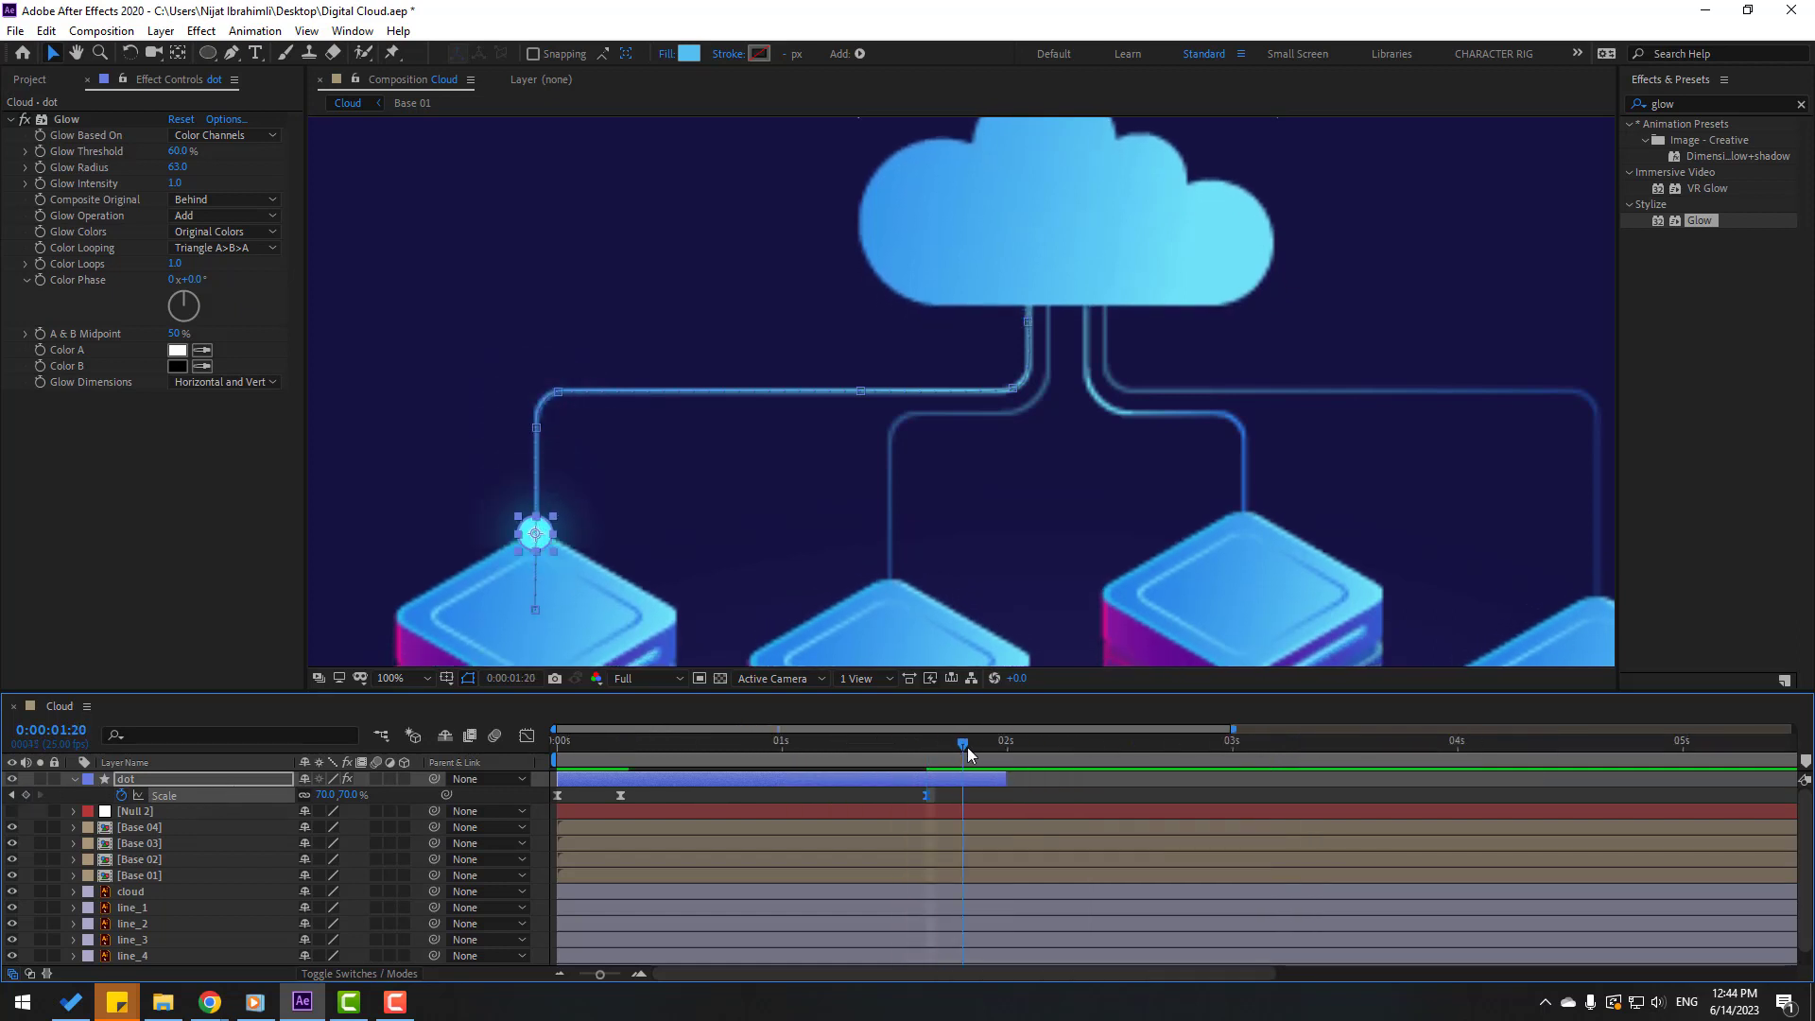
pyautogui.click(331, 795)
pyautogui.write('0')
pyautogui.press('Return')
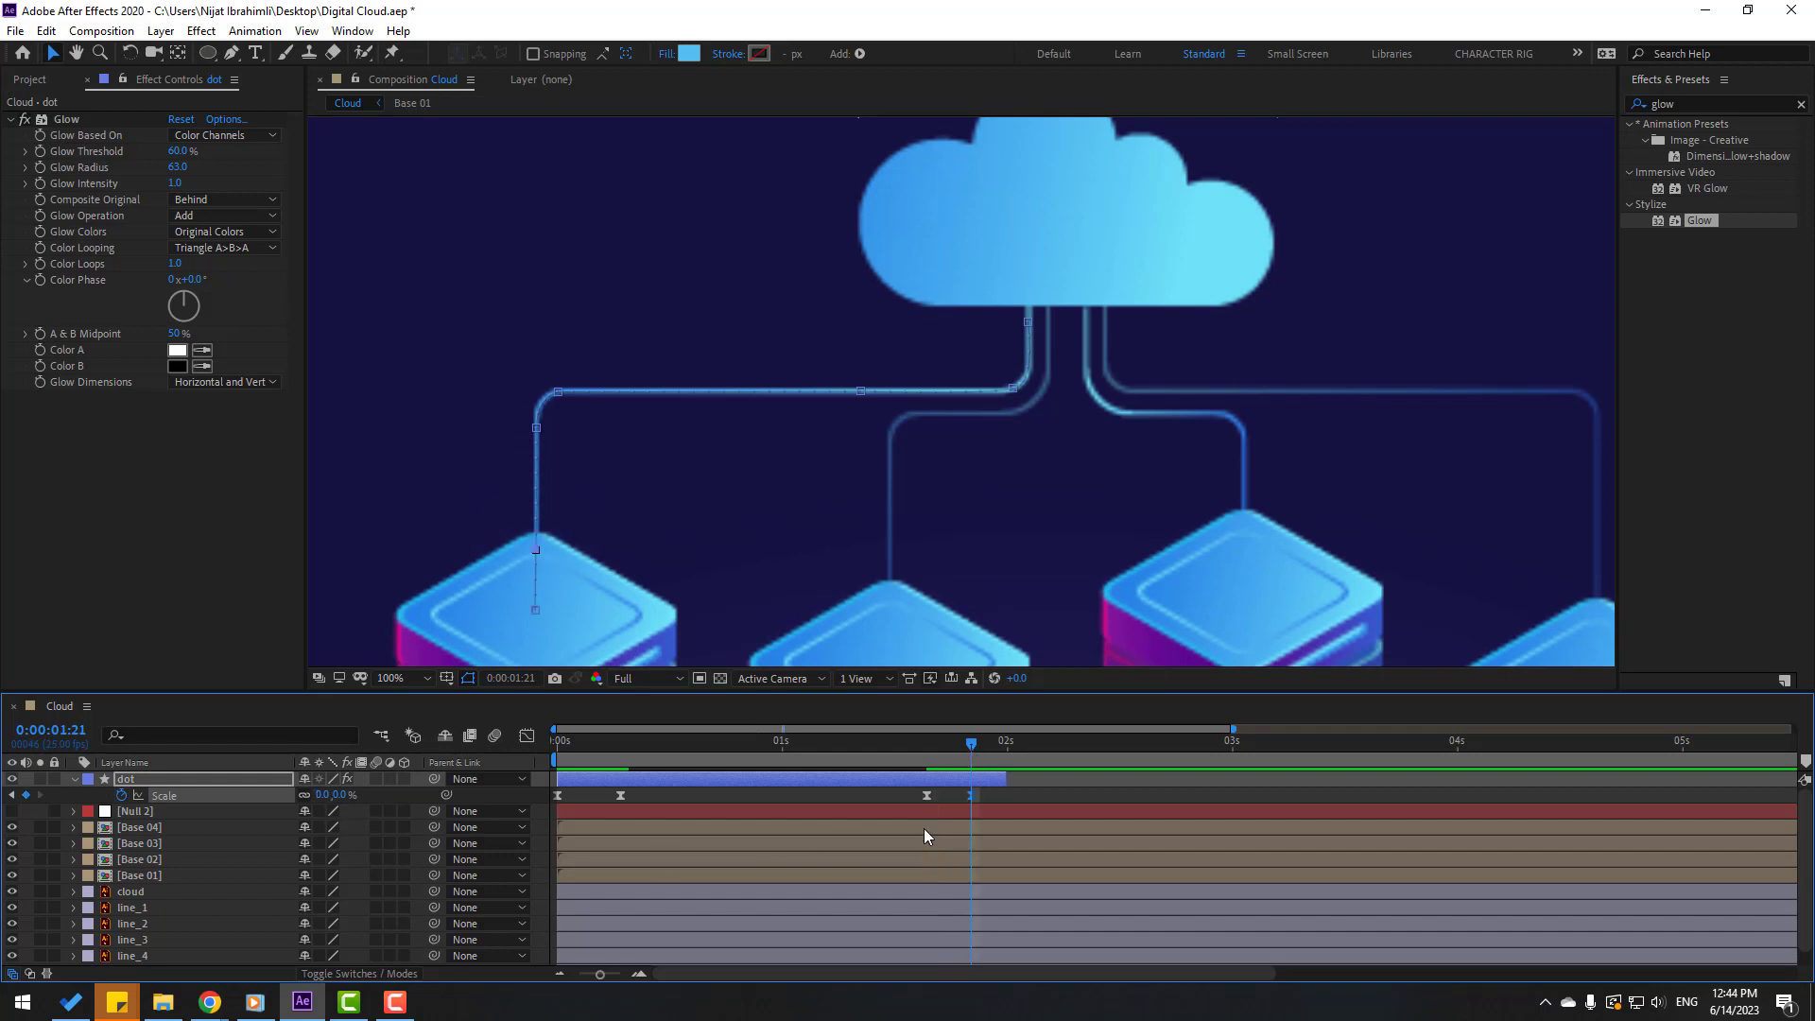
# Step: Move the dot's last Scale keyframe to about 0:00:01:24 and preview the shrinking
pyautogui.moveTo(974, 797); pyautogui.dragTo(998, 797)
pyautogui.moveTo(889, 747); pyautogui.dragTo(965, 752)
pyautogui.click(1047, 802)
pyautogui.press('space')
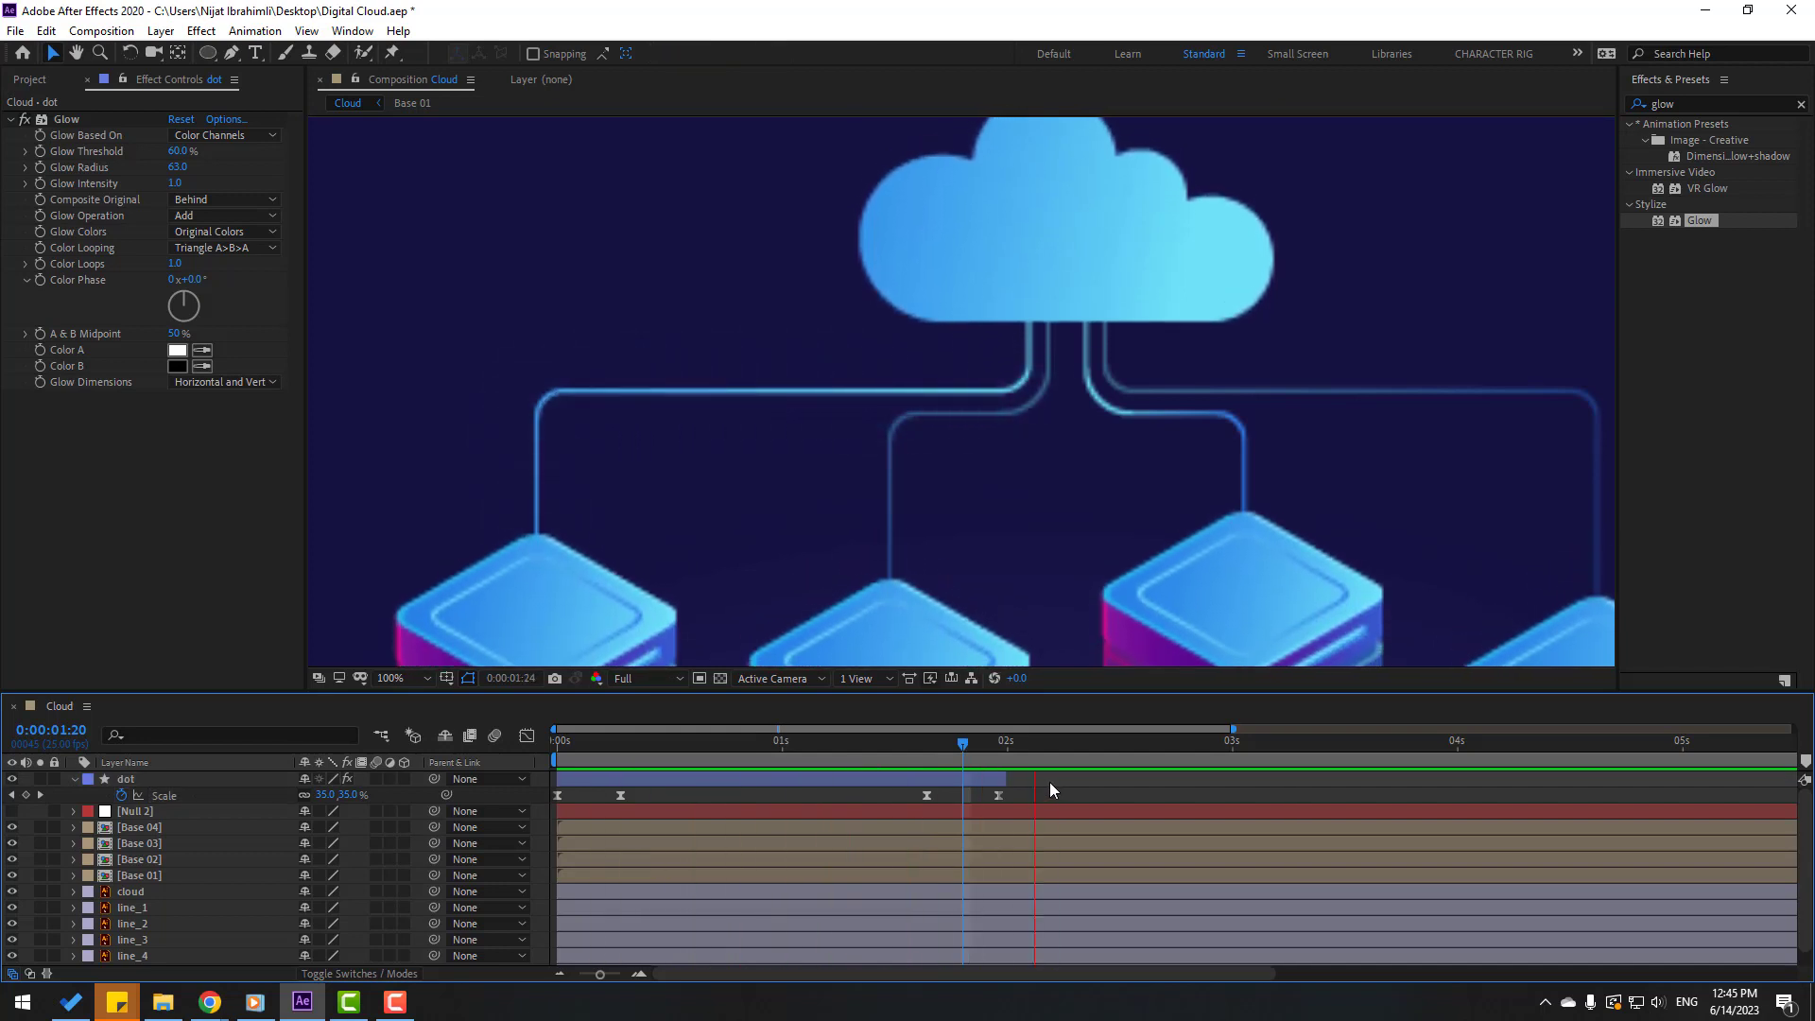
pyautogui.press('space')
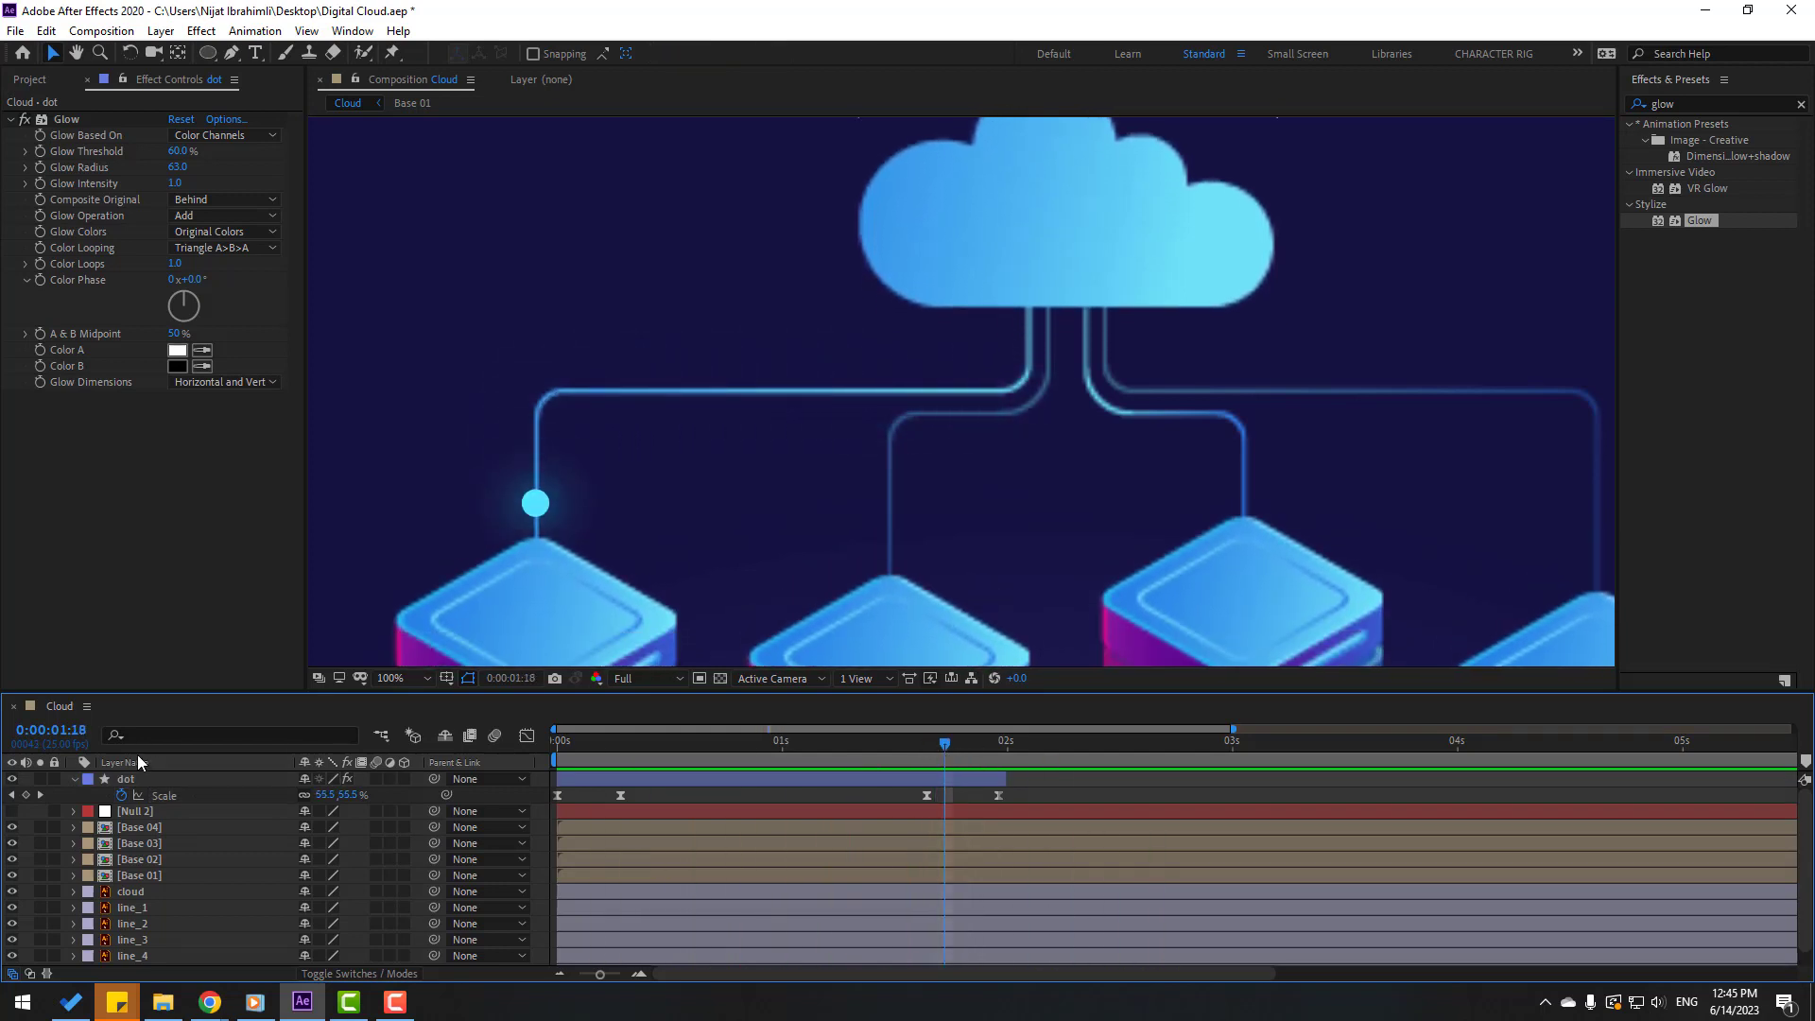
# Step: Collapse the dot layer's properties, place the layer between cloud and line_1, and preview the new stacking
pyautogui.click(75, 779)
pyautogui.moveTo(140, 779); pyautogui.dragTo(167, 876)
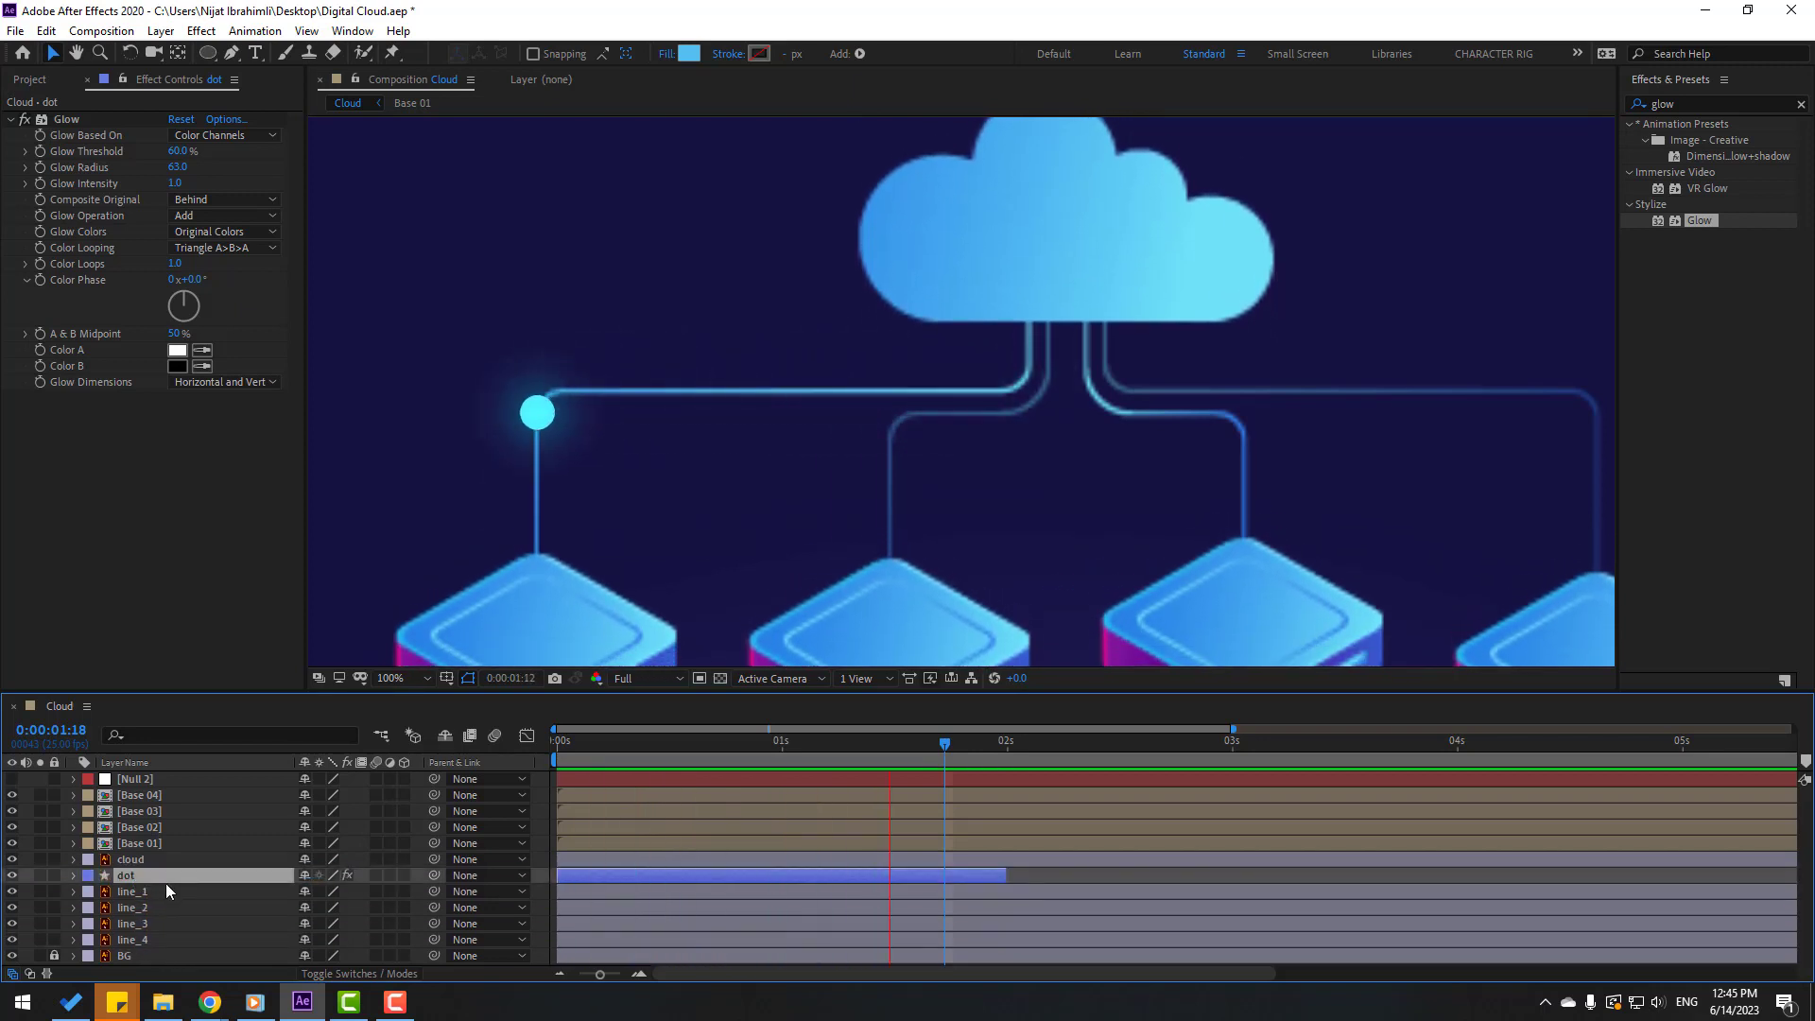
pyautogui.click(822, 749)
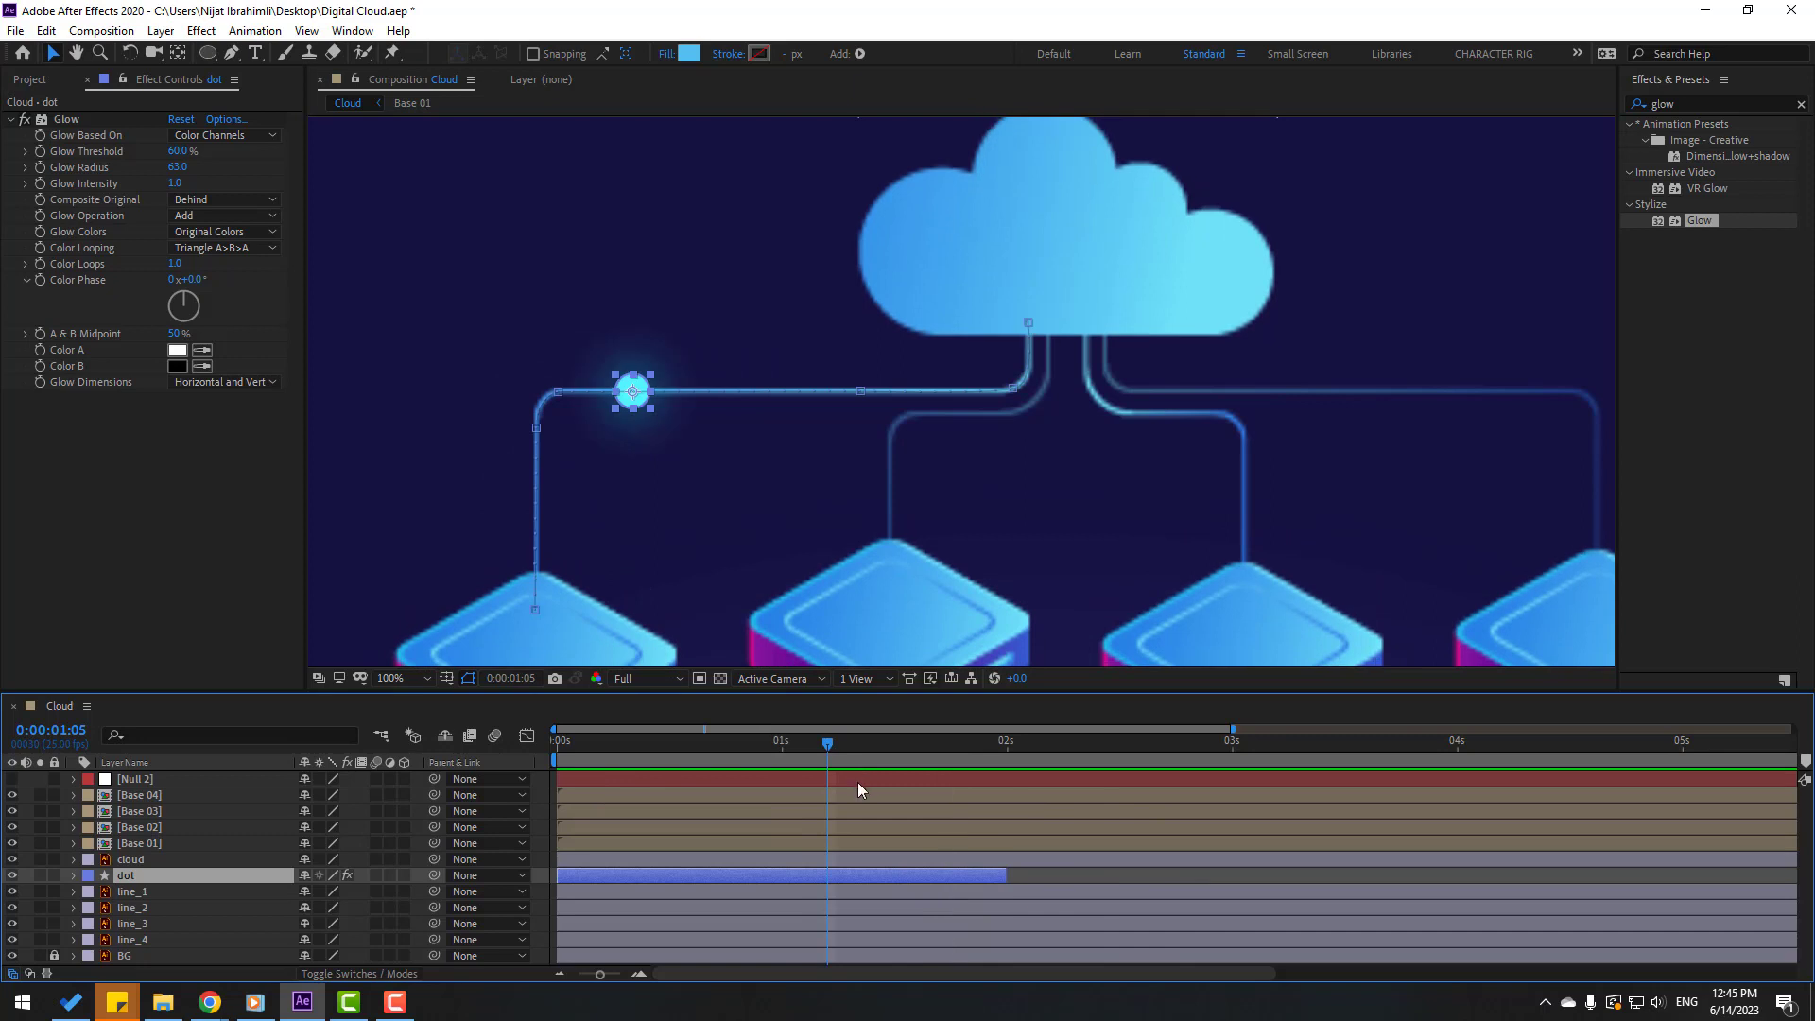
# Step: Duplicate the dot layer six times, stagger the copies along the 10-second timeline, and preview the full composition
pyautogui.press('-')
pyautogui.hotkey('ctrl', 'd')
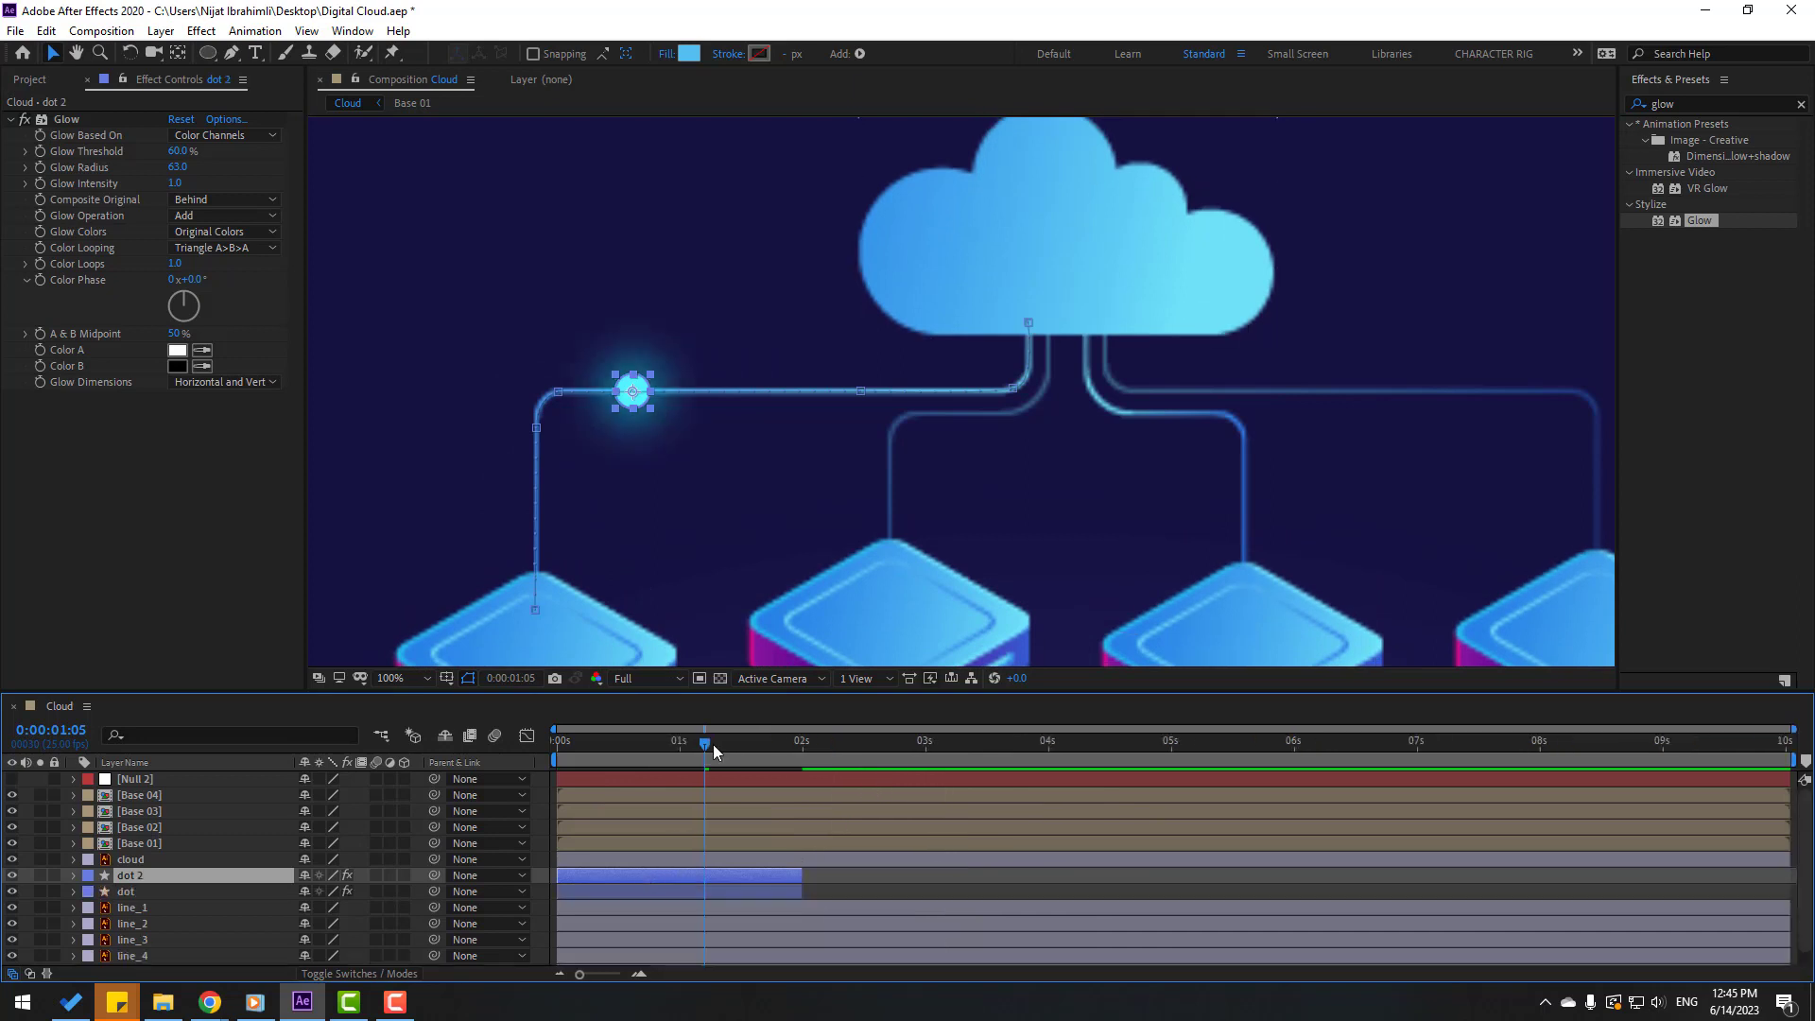
pyautogui.click(728, 745)
pyautogui.moveTo(646, 879); pyautogui.dragTo(1617, 877)
pyautogui.hotkey('ctrl', 'd')
pyautogui.hotkey('ctrl', 'd')
pyautogui.hotkey('ctrl', 'd')
pyautogui.hotkey('ctrl', 'd')
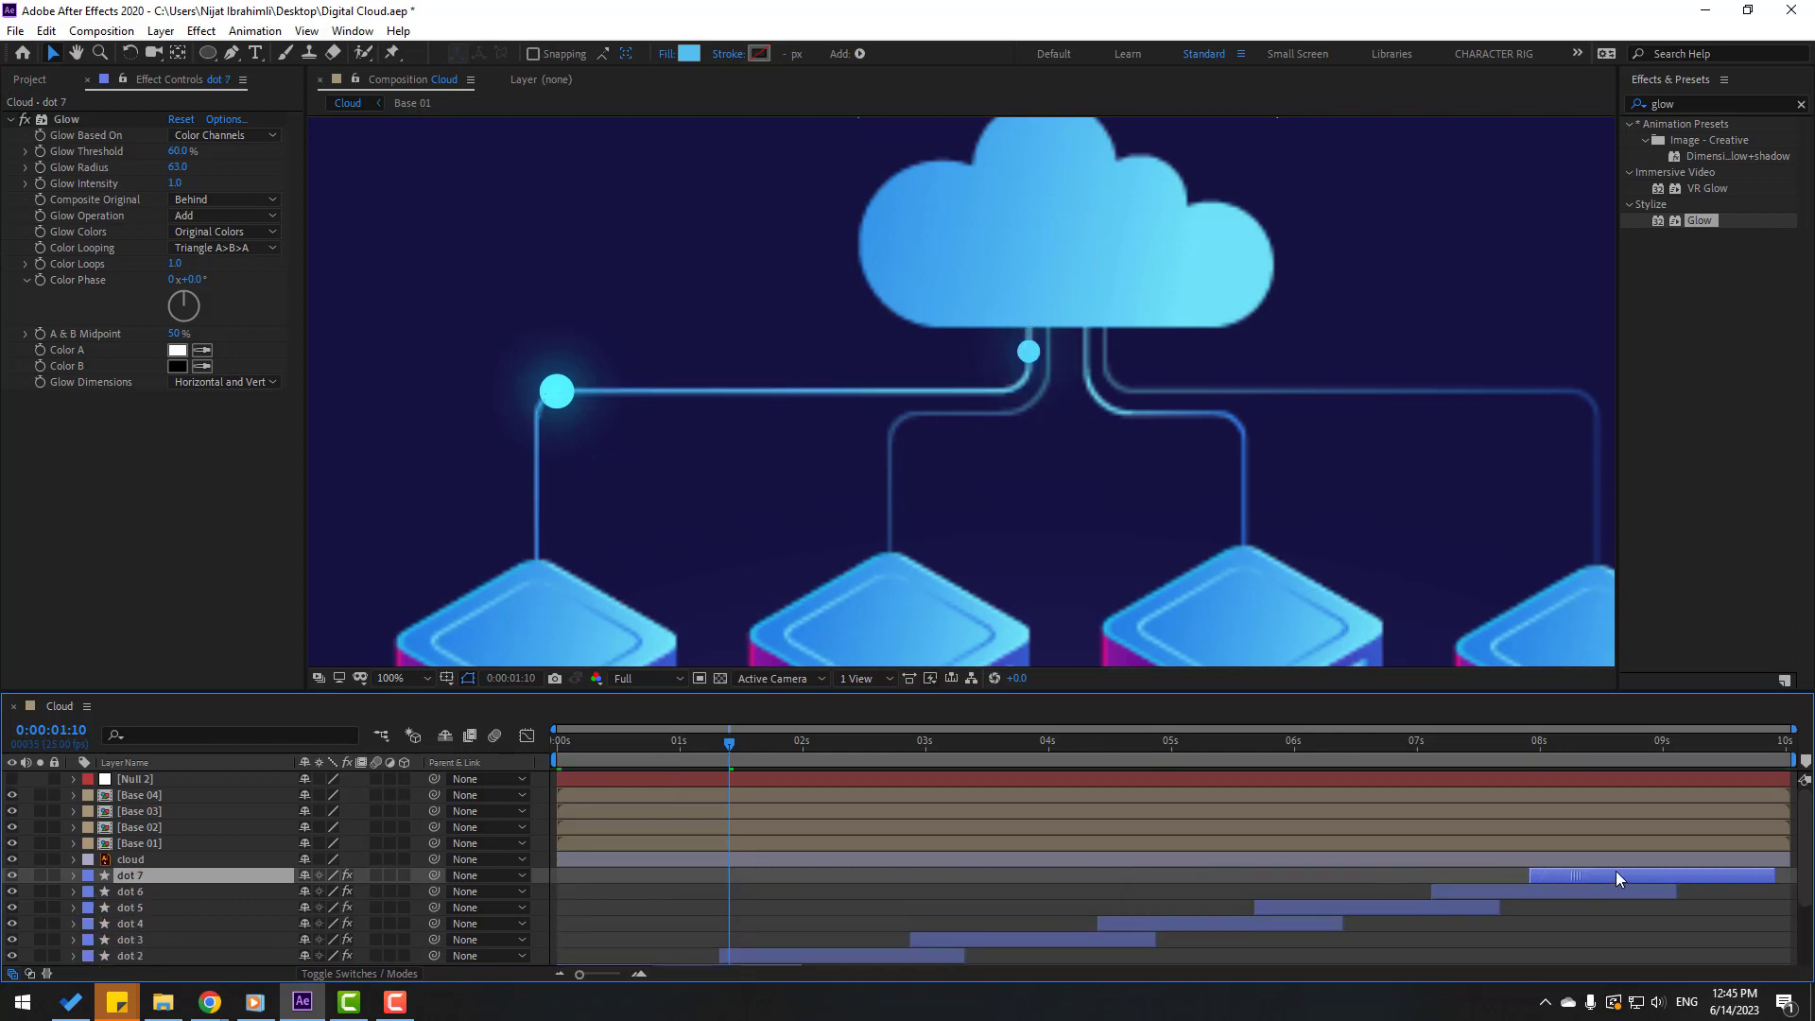
pyautogui.click(393, 681)
pyautogui.click(452, 368)
pyautogui.press('space')
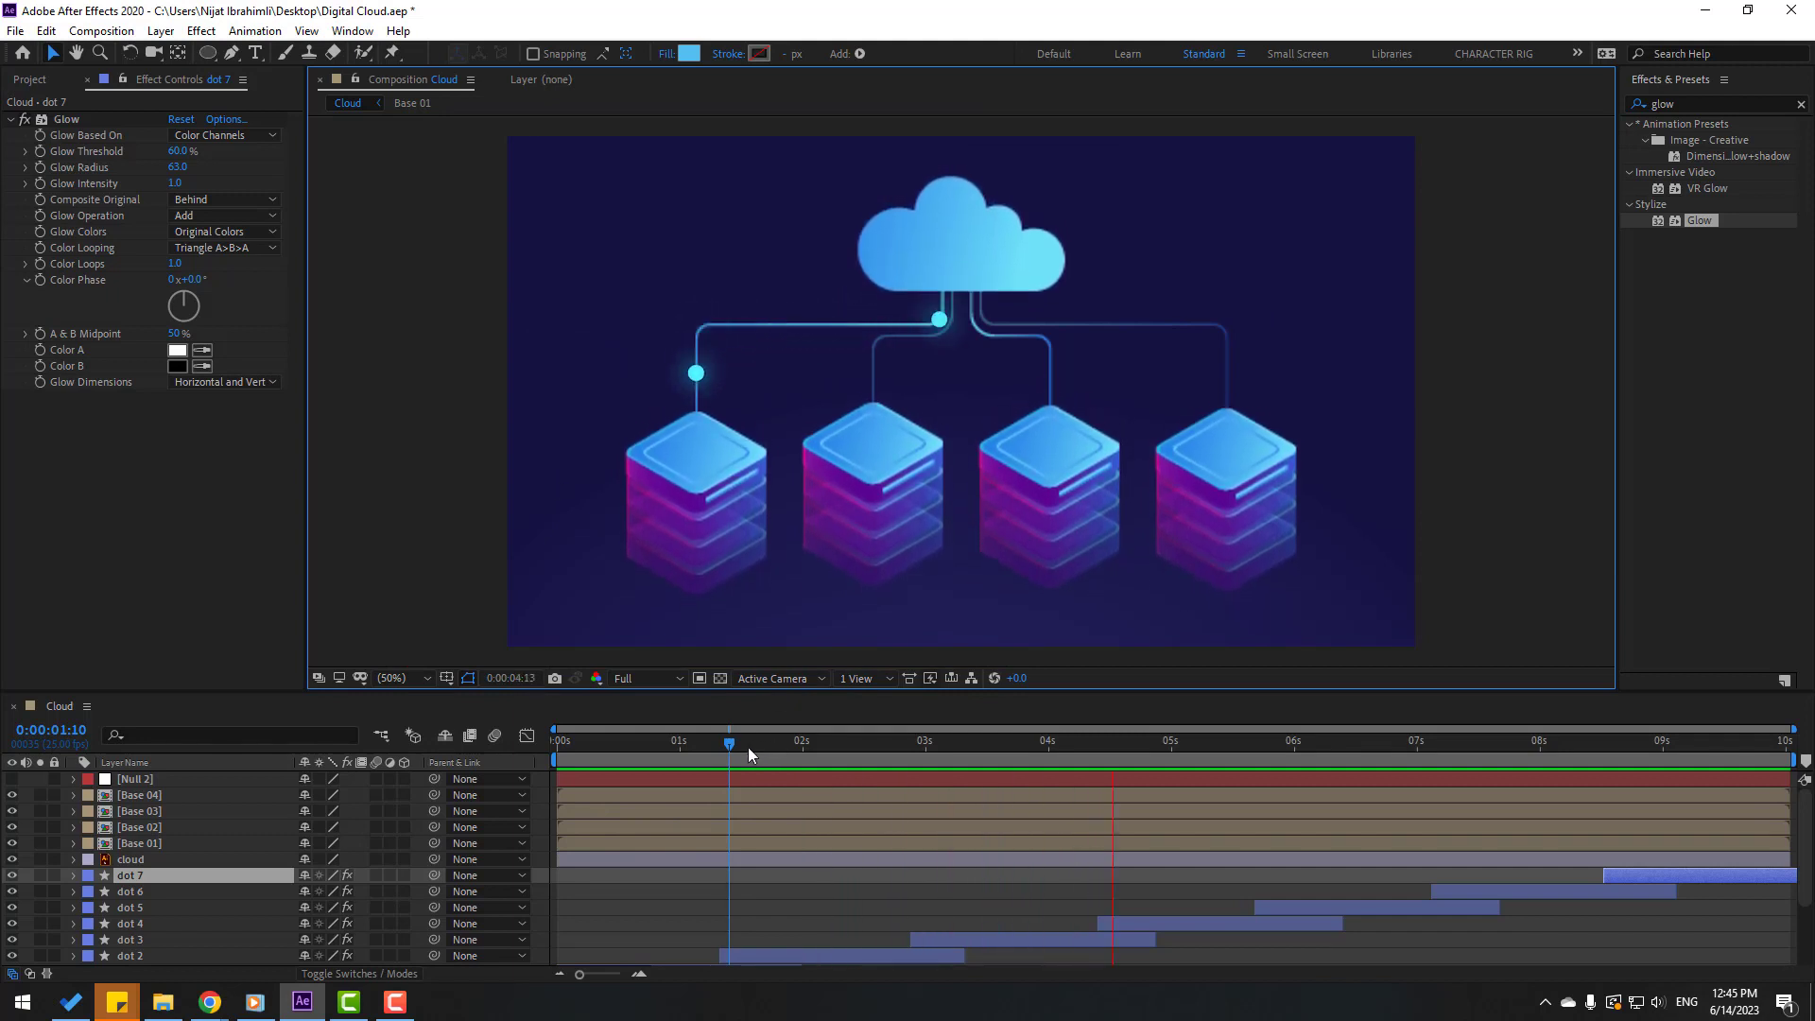
# Step: Apply the Glow effect to the line_4 layer
pyautogui.click(214, 870)
pyautogui.scroll(-2, 191, 885)
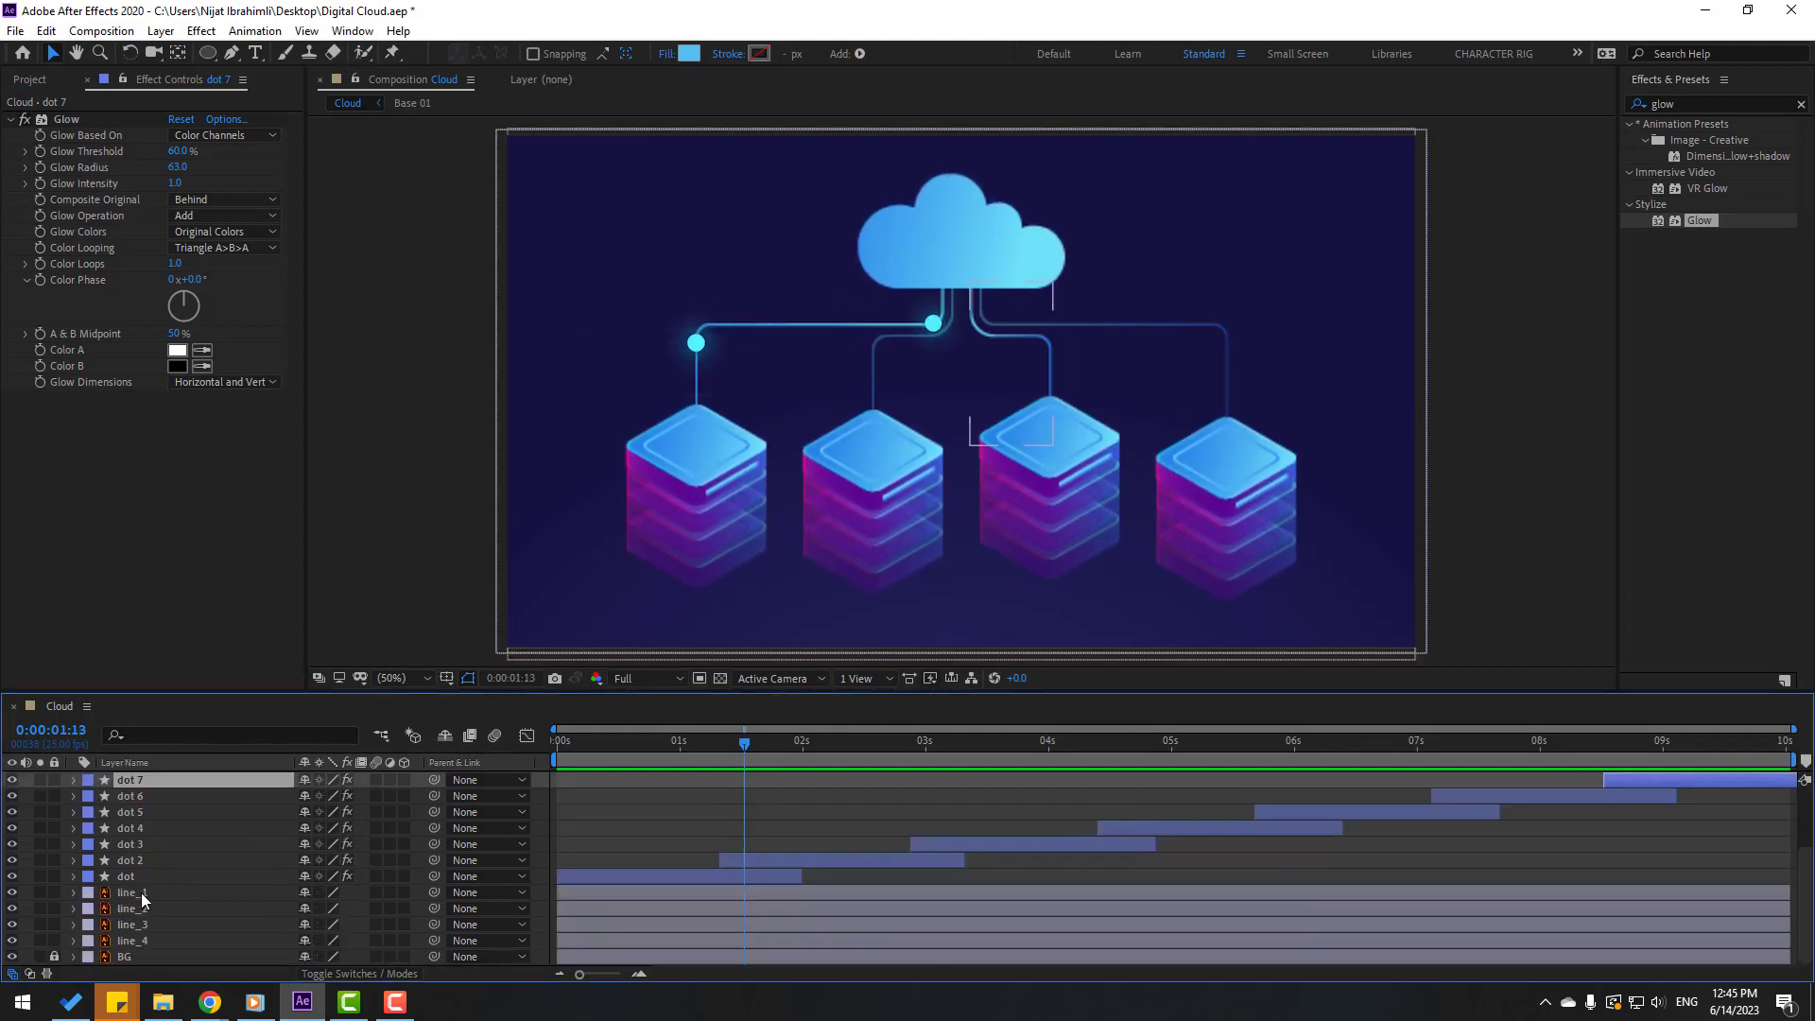
pyautogui.click(146, 892)
pyautogui.click(144, 942)
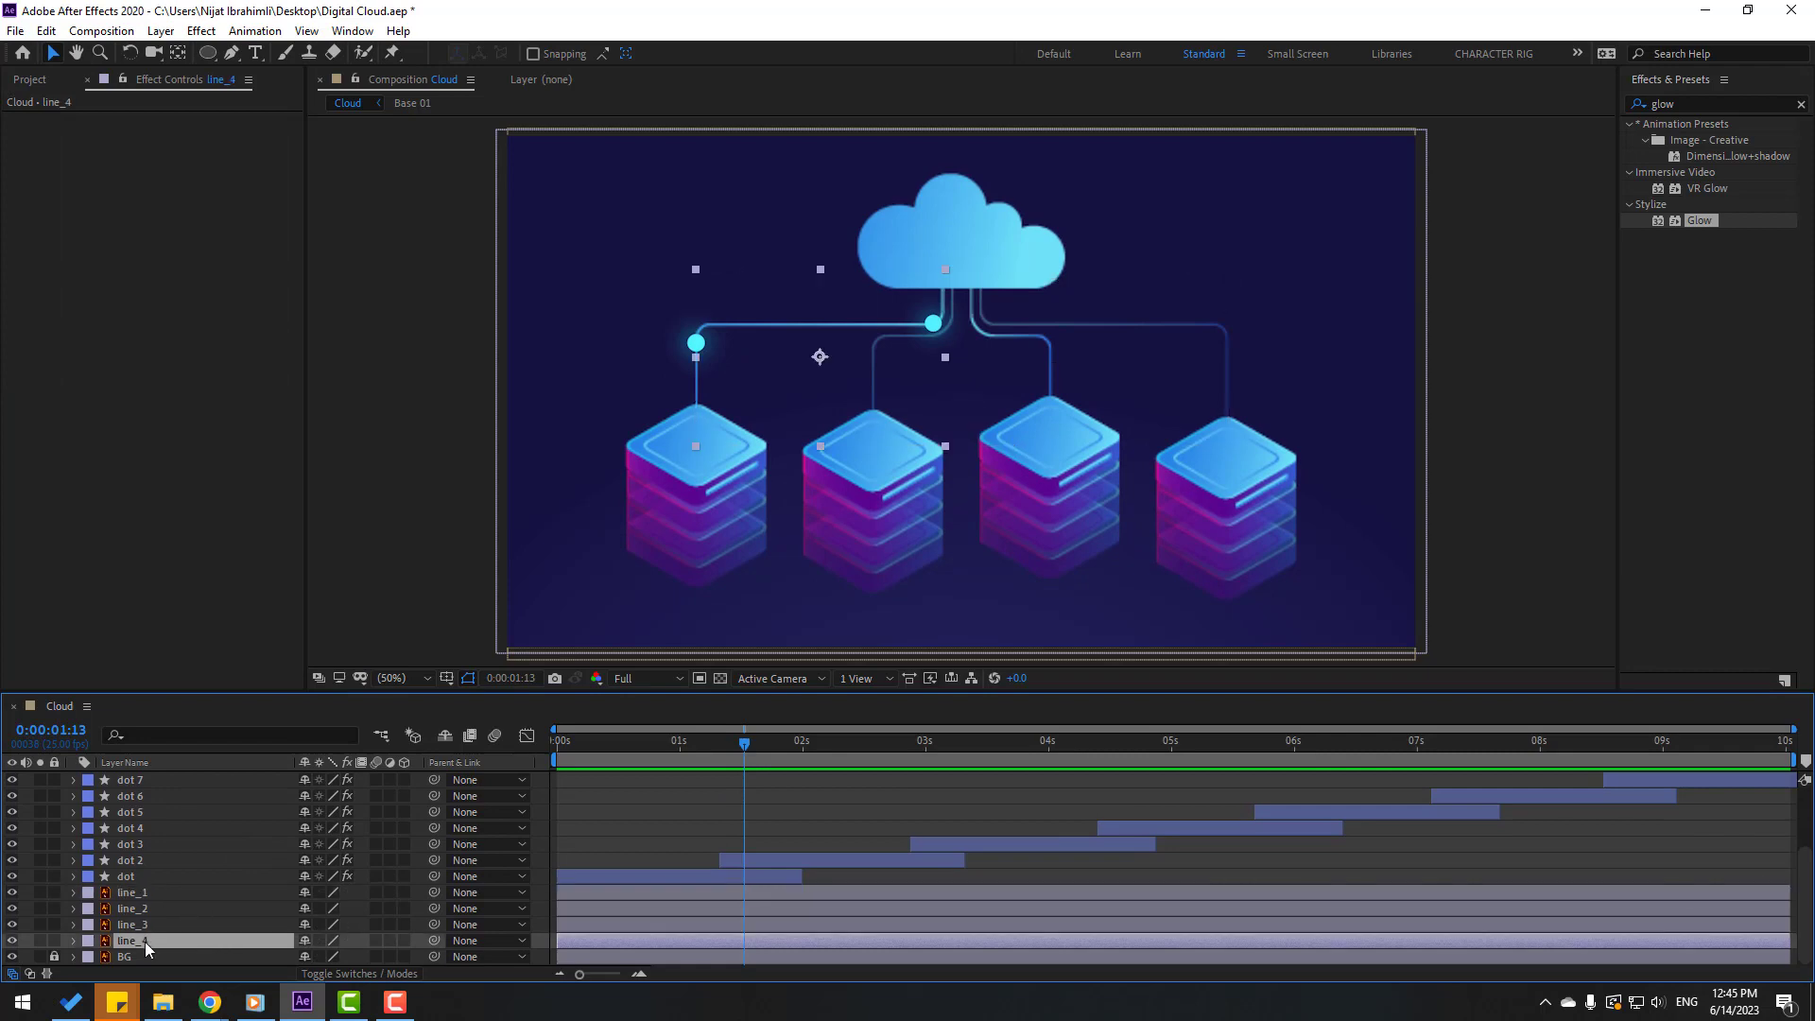
pyautogui.scroll(2, 630, 403)
pyautogui.press('h')
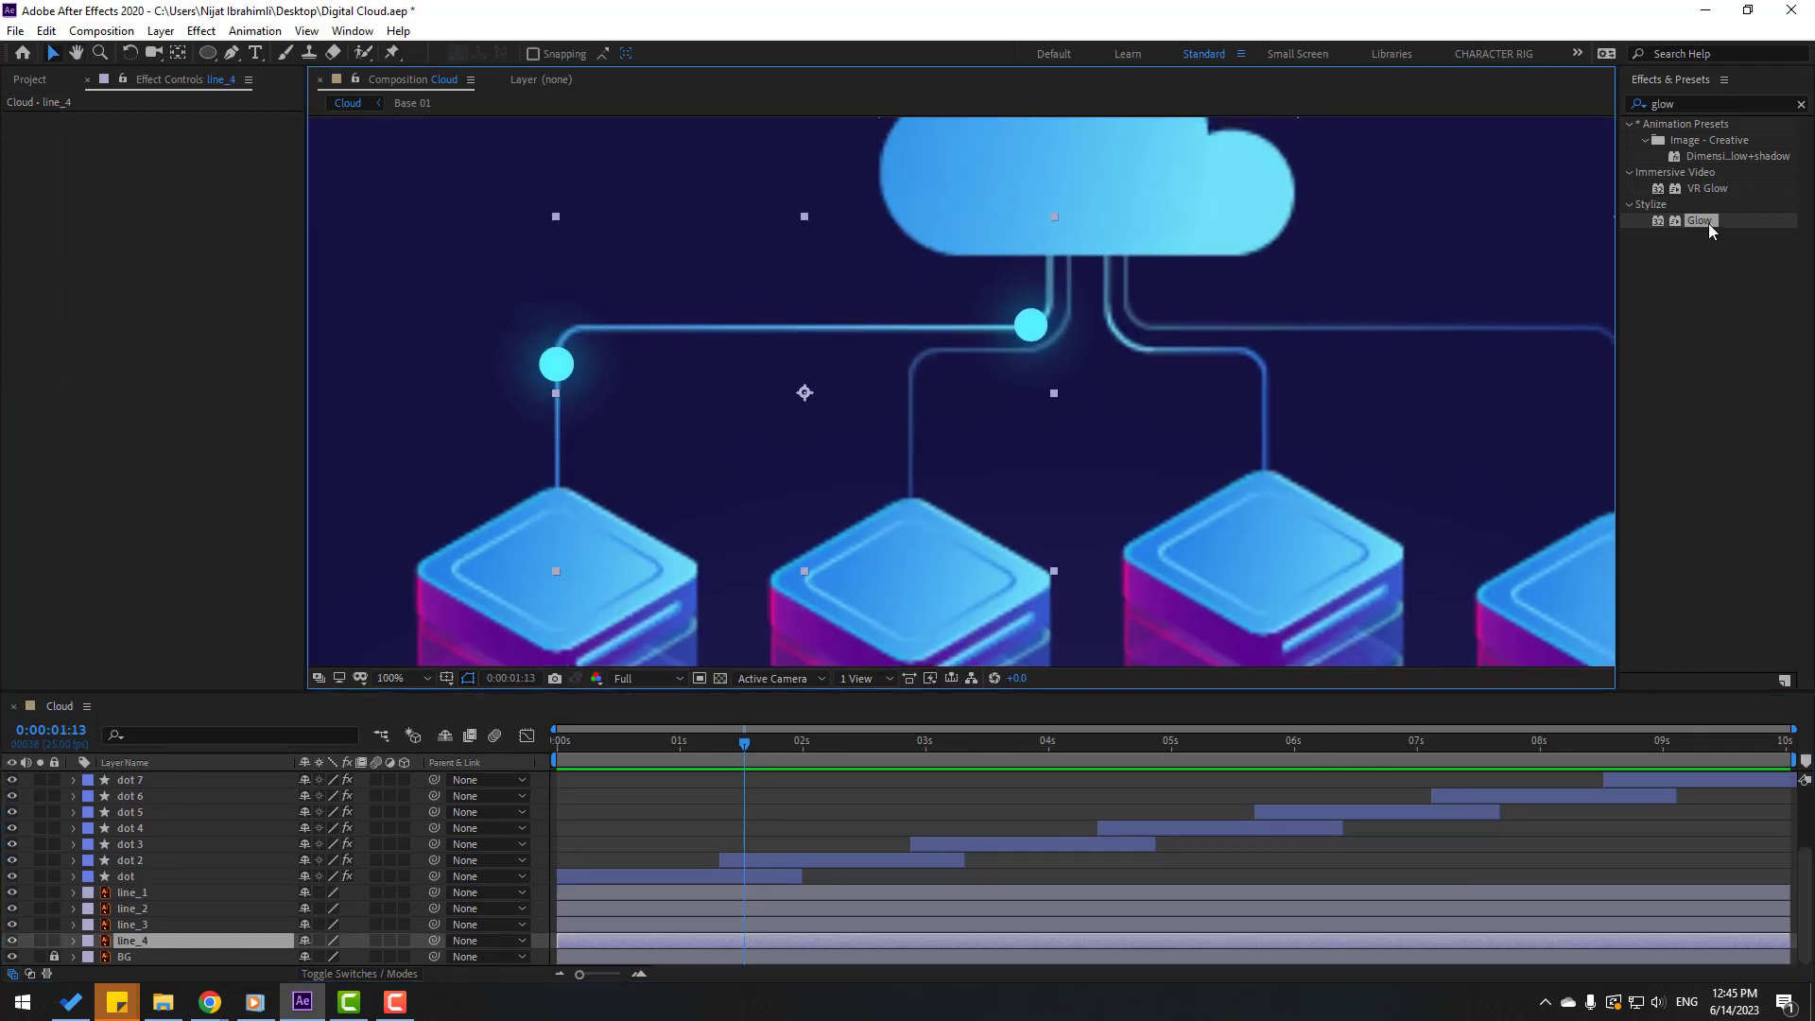
pyautogui.moveTo(1709, 229); pyautogui.dragTo(134, 940)
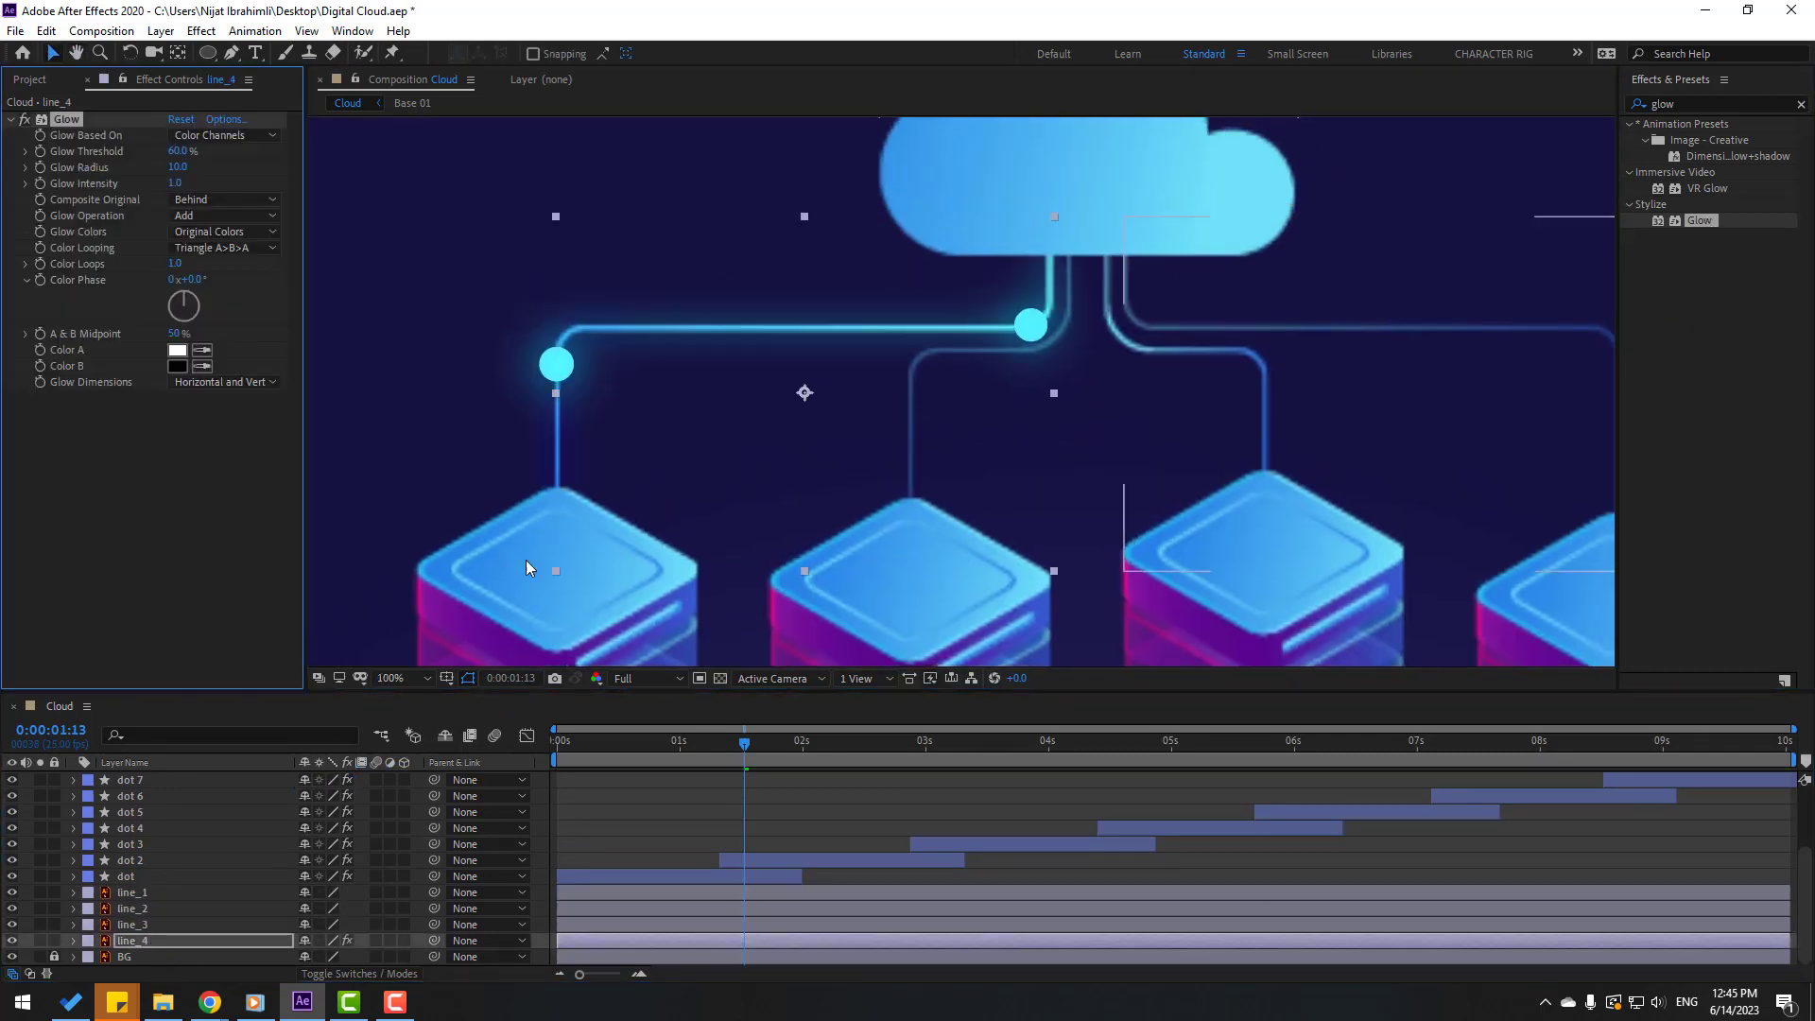
# Step: Set line_4's Glow Radius to 9 and Glow Threshold to 63.1%
pyautogui.scroll(1, 526, 560)
pyautogui.moveTo(329, 256); pyautogui.dragTo(496, 335)
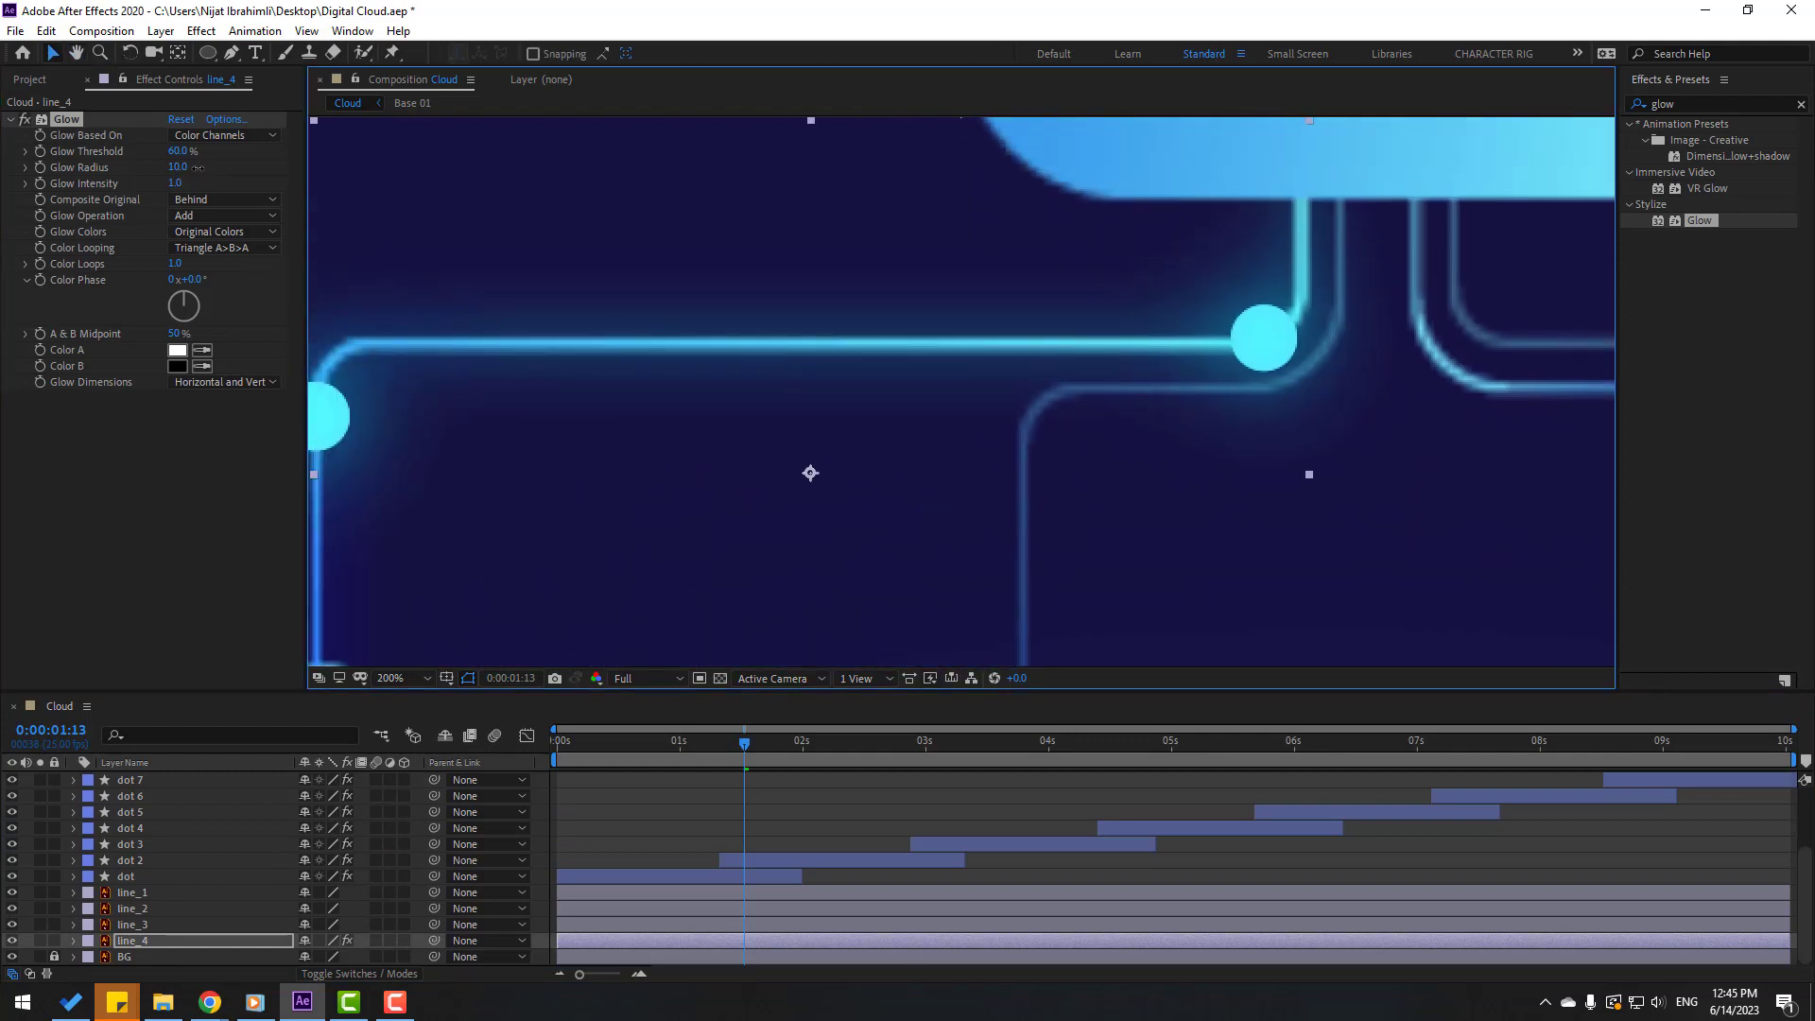
pyautogui.moveTo(198, 168)
pyautogui.mouseDown()
pyautogui.moveTo(159, 173)
pyautogui.moveTo(192, 165)
pyautogui.mouseUp()
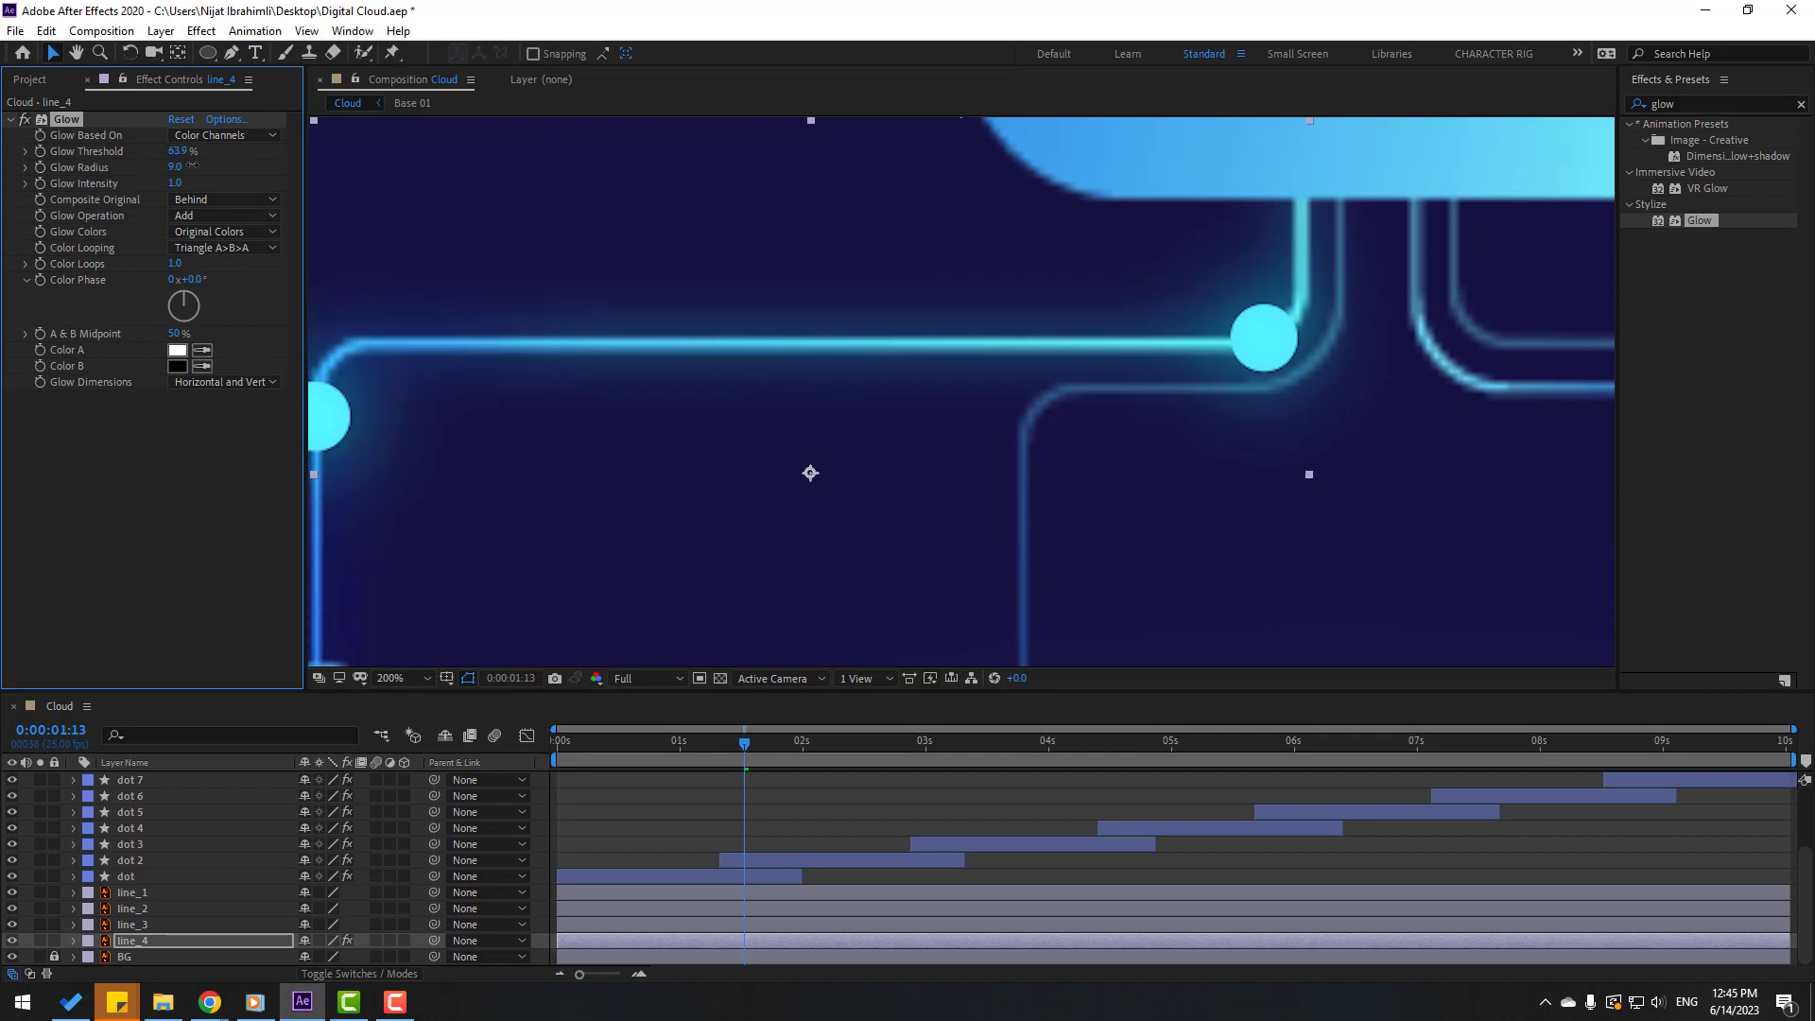
pyautogui.press(',')
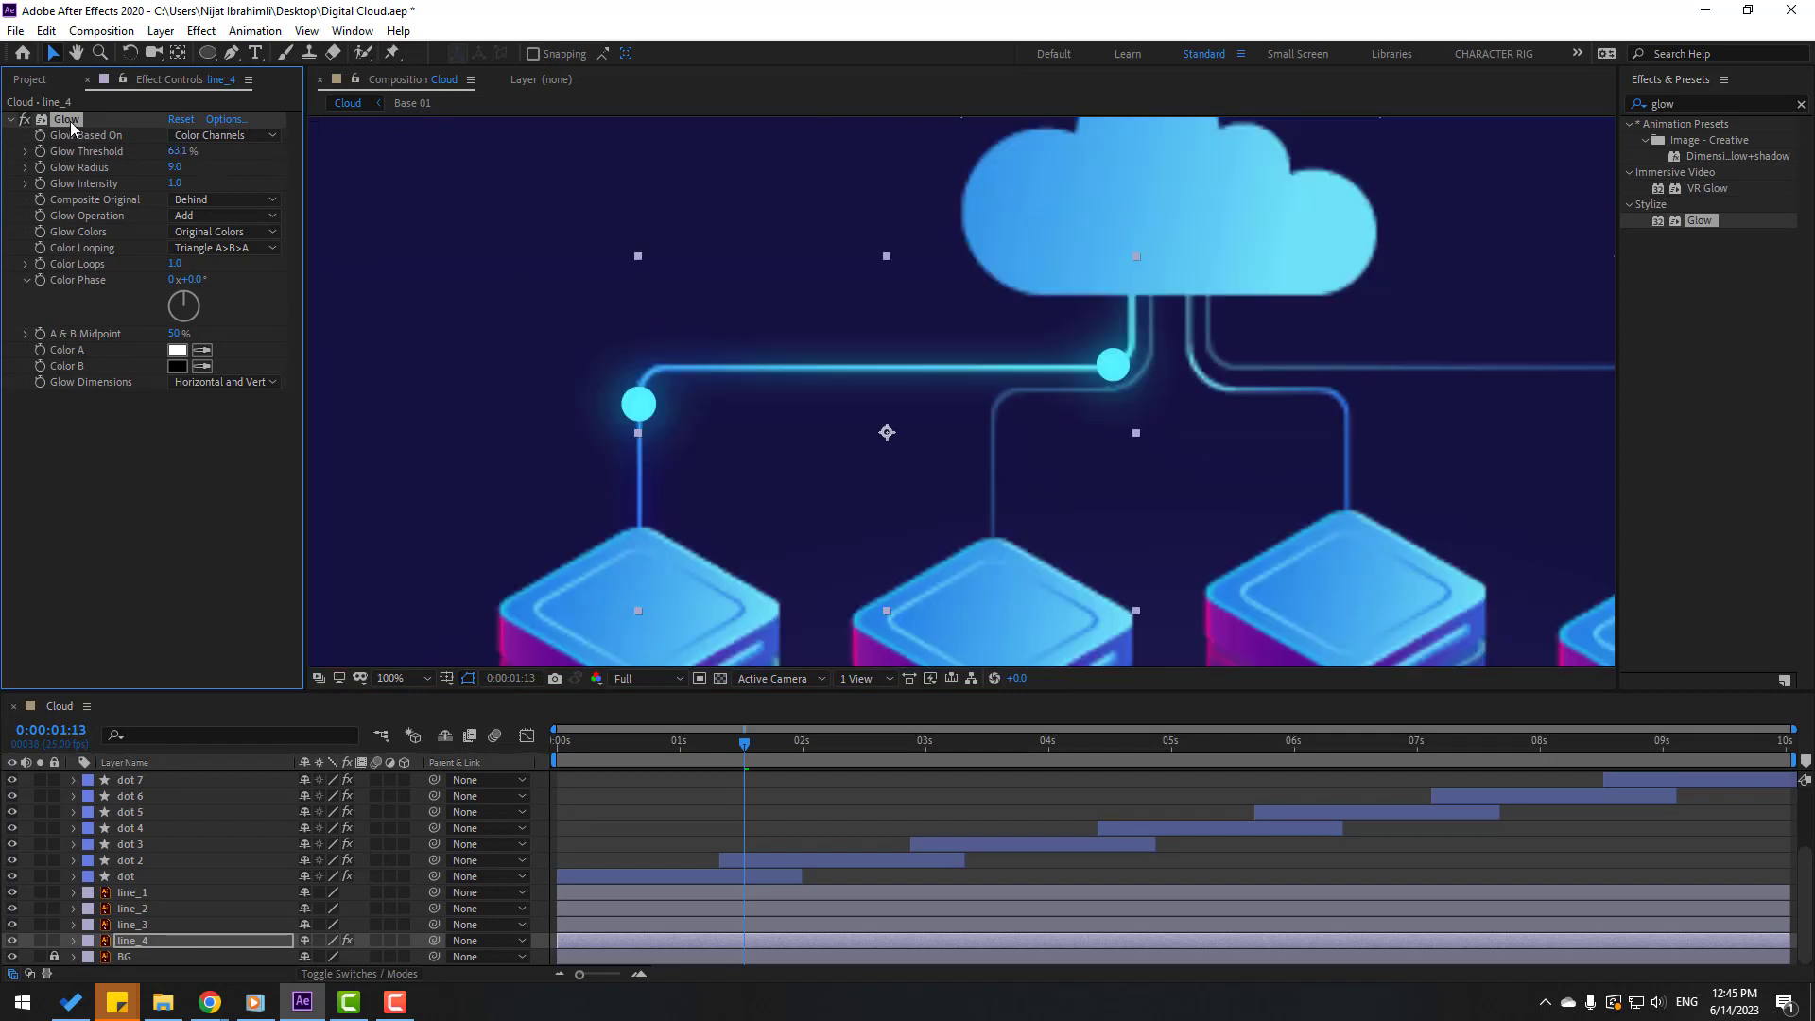
# Step: Duplicate the Glow effect on line_4 and set the copy's Glow Threshold to 36.9% and Glow Radius to 2
pyautogui.hotkey('ctrl', 'd')
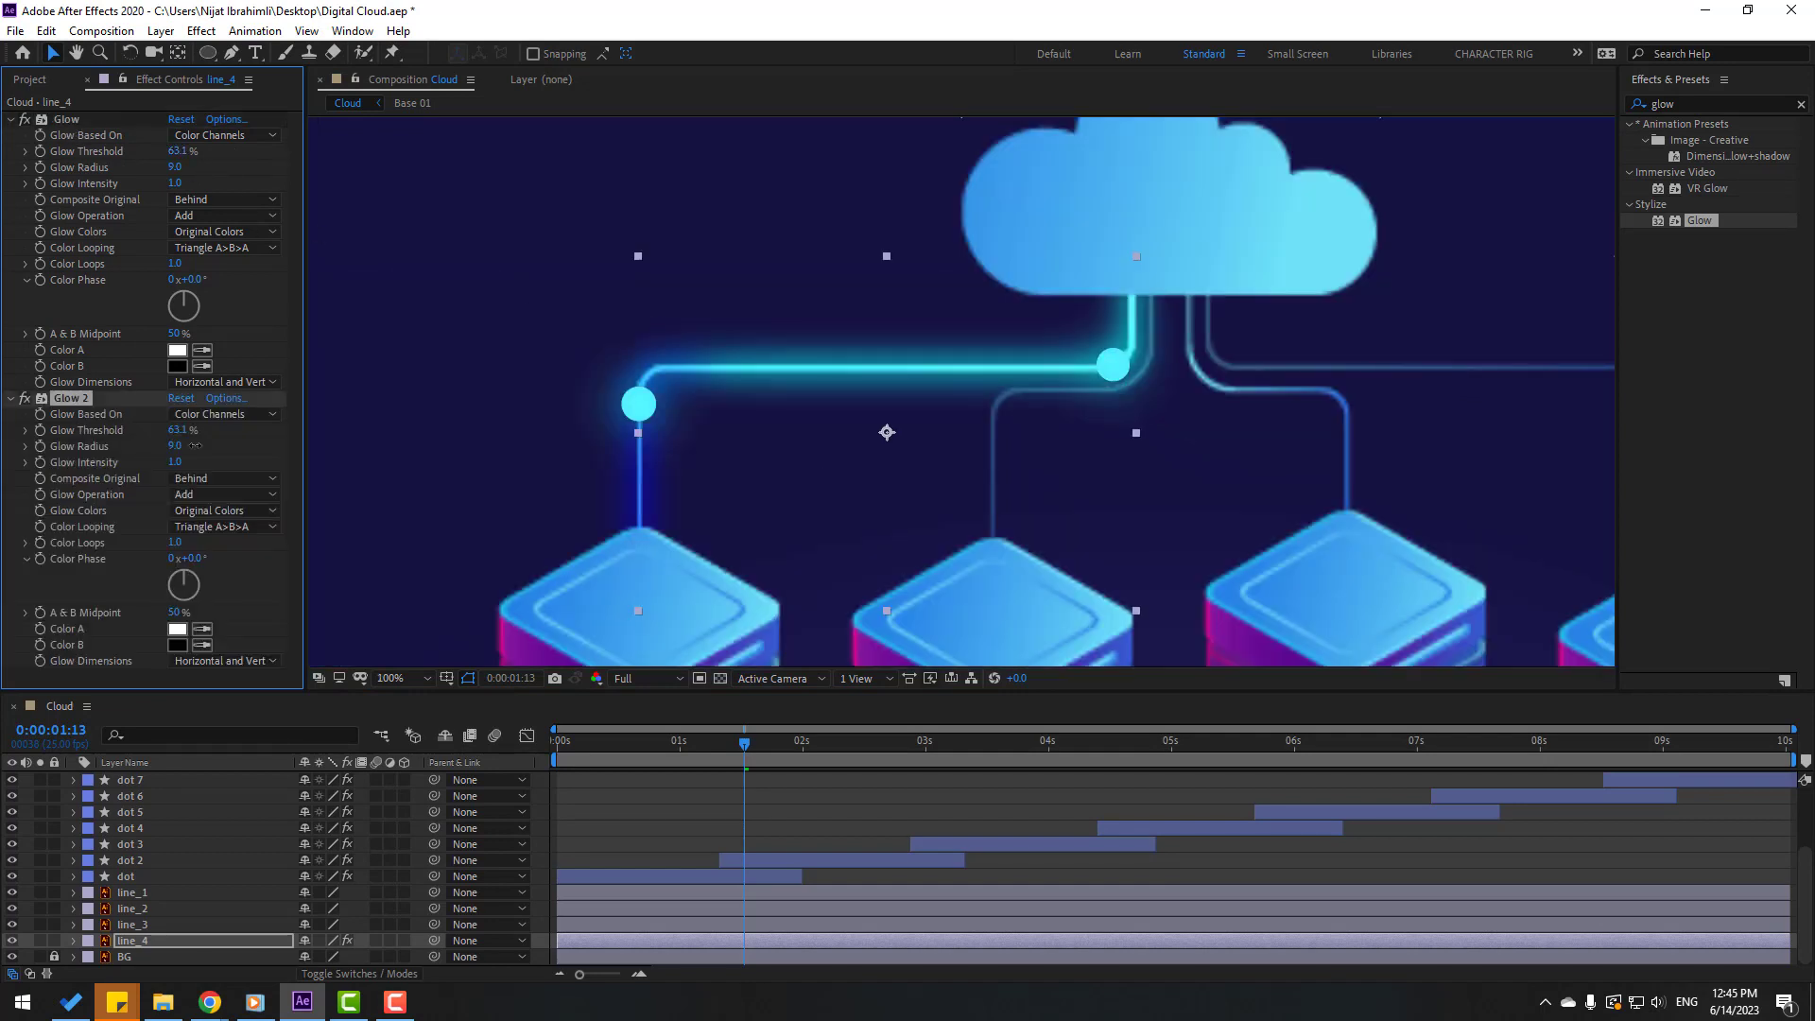
pyautogui.moveTo(194, 445); pyautogui.dragTo(250, 420)
pyautogui.moveTo(366, 411); pyautogui.dragTo(126, 434)
pyautogui.scroll(-1, 792, 490)
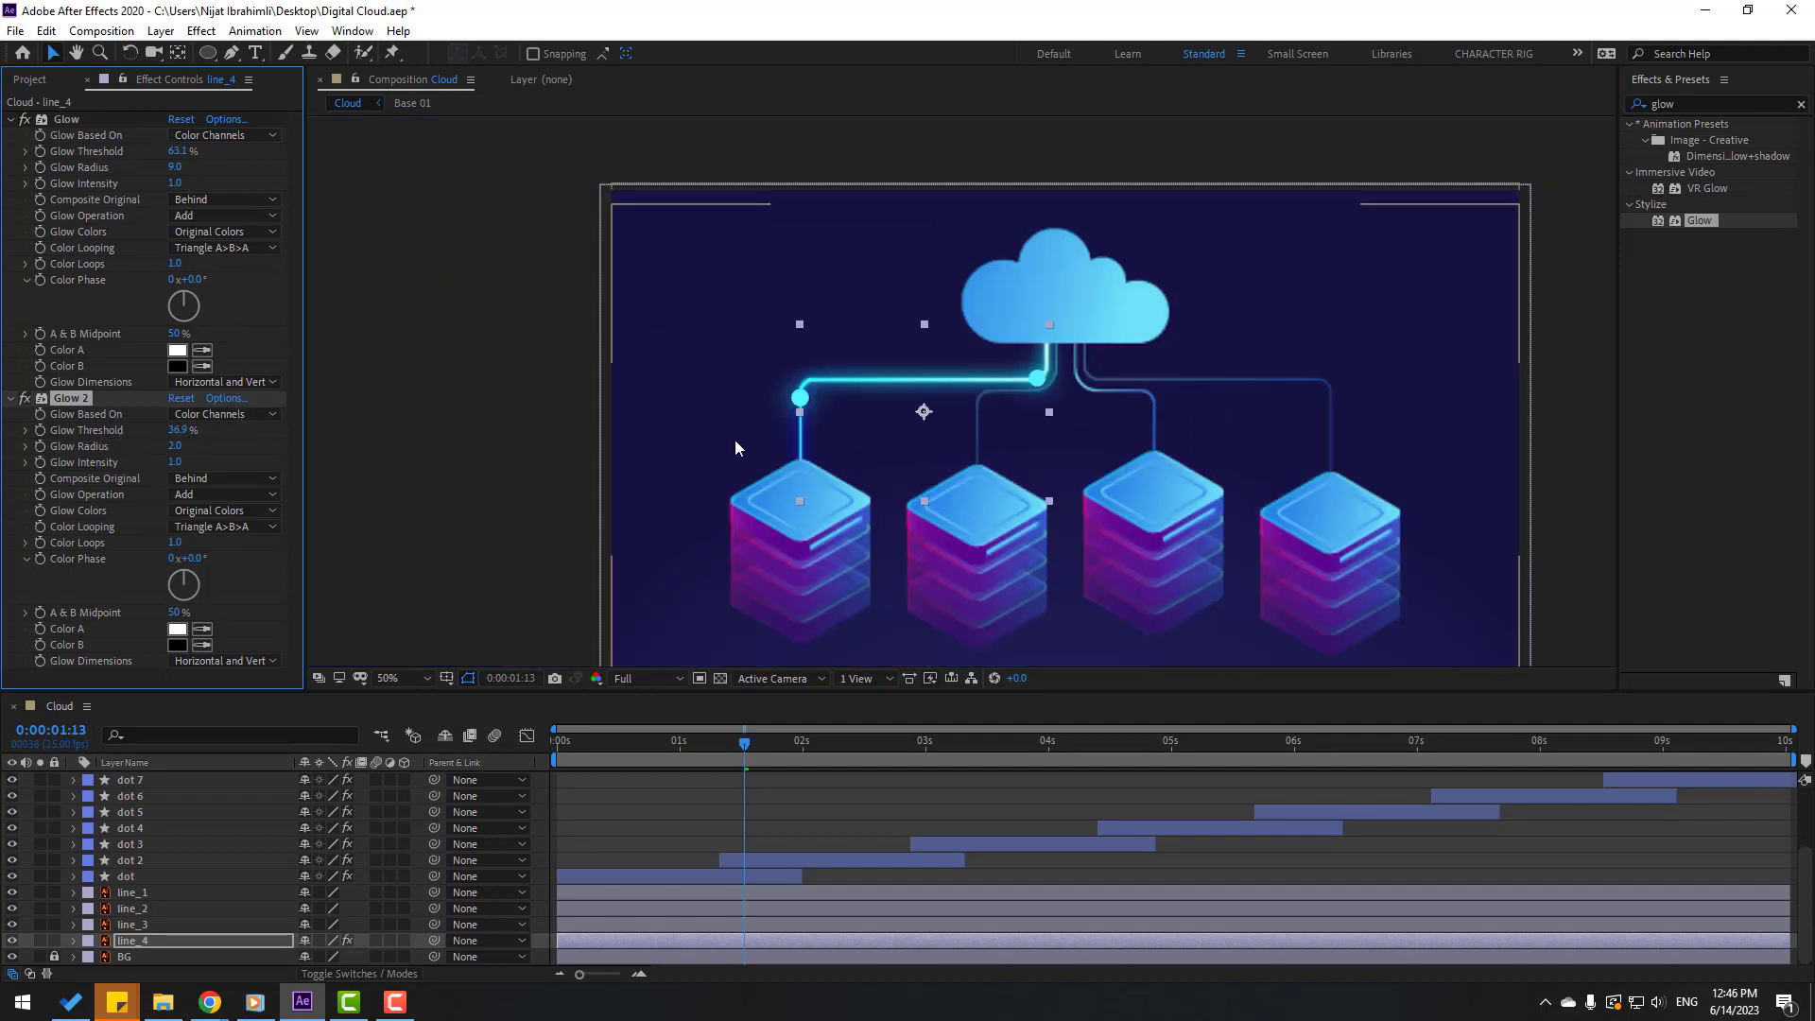
# Step: Copy both Glow effects from line_4 onto line_1, line_2 and line_3, and preview the glowing lines
pyautogui.click(11, 400)
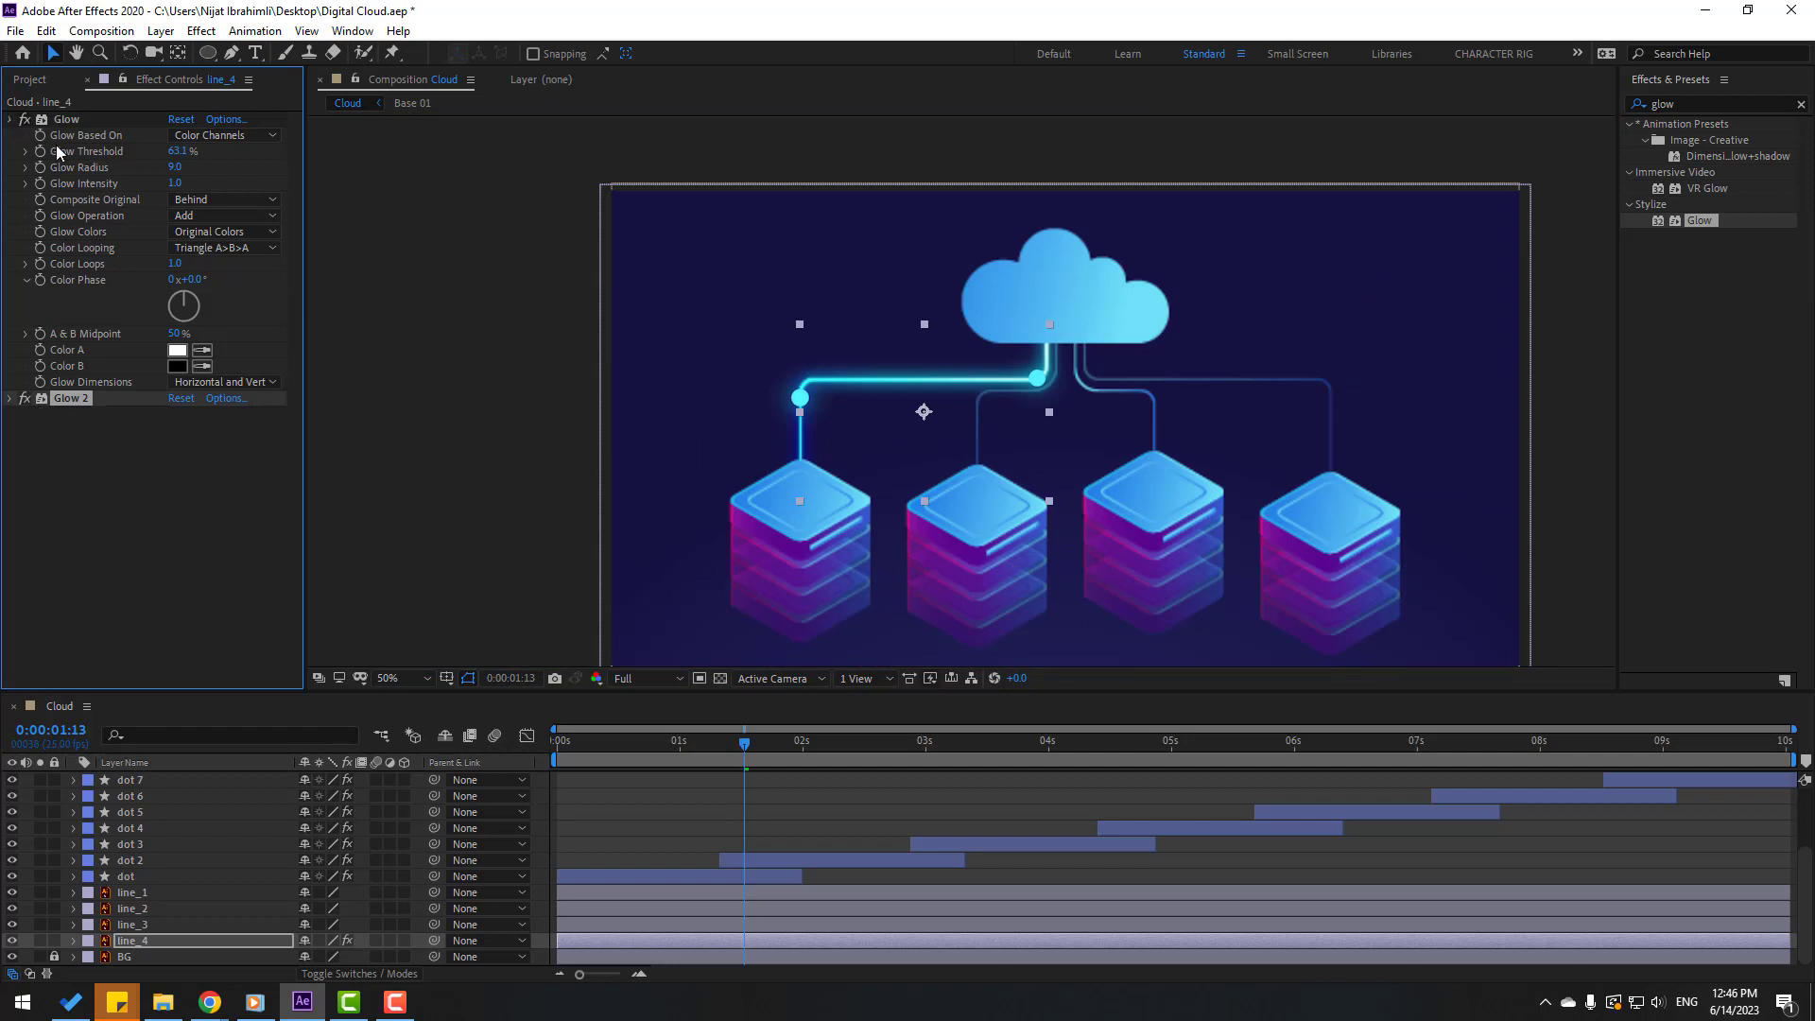
pyautogui.keyDown('ctrl'); pyautogui.click(74, 120); pyautogui.keyUp('ctrl')
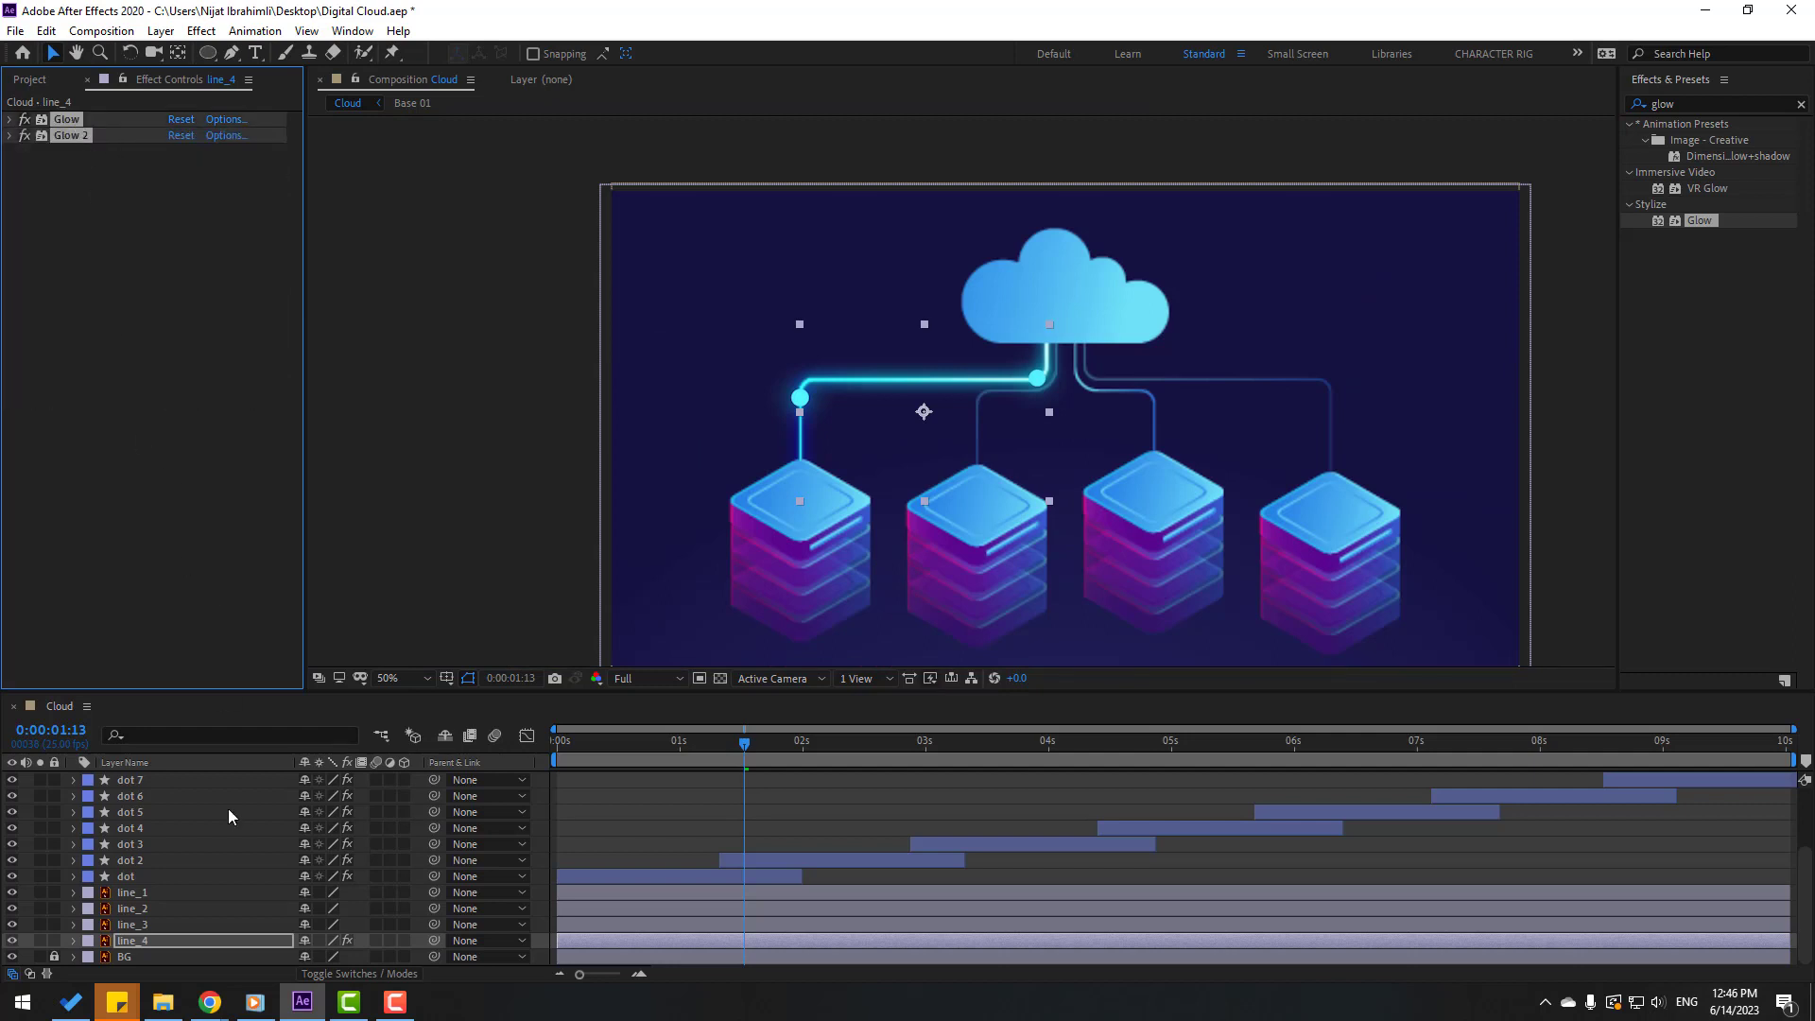
pyautogui.click(150, 924)
pyautogui.keyDown('ctrl'); pyautogui.click(143, 908); pyautogui.keyUp('ctrl')
pyautogui.keyDown('ctrl'); pyautogui.click(144, 896); pyautogui.keyUp('ctrl')
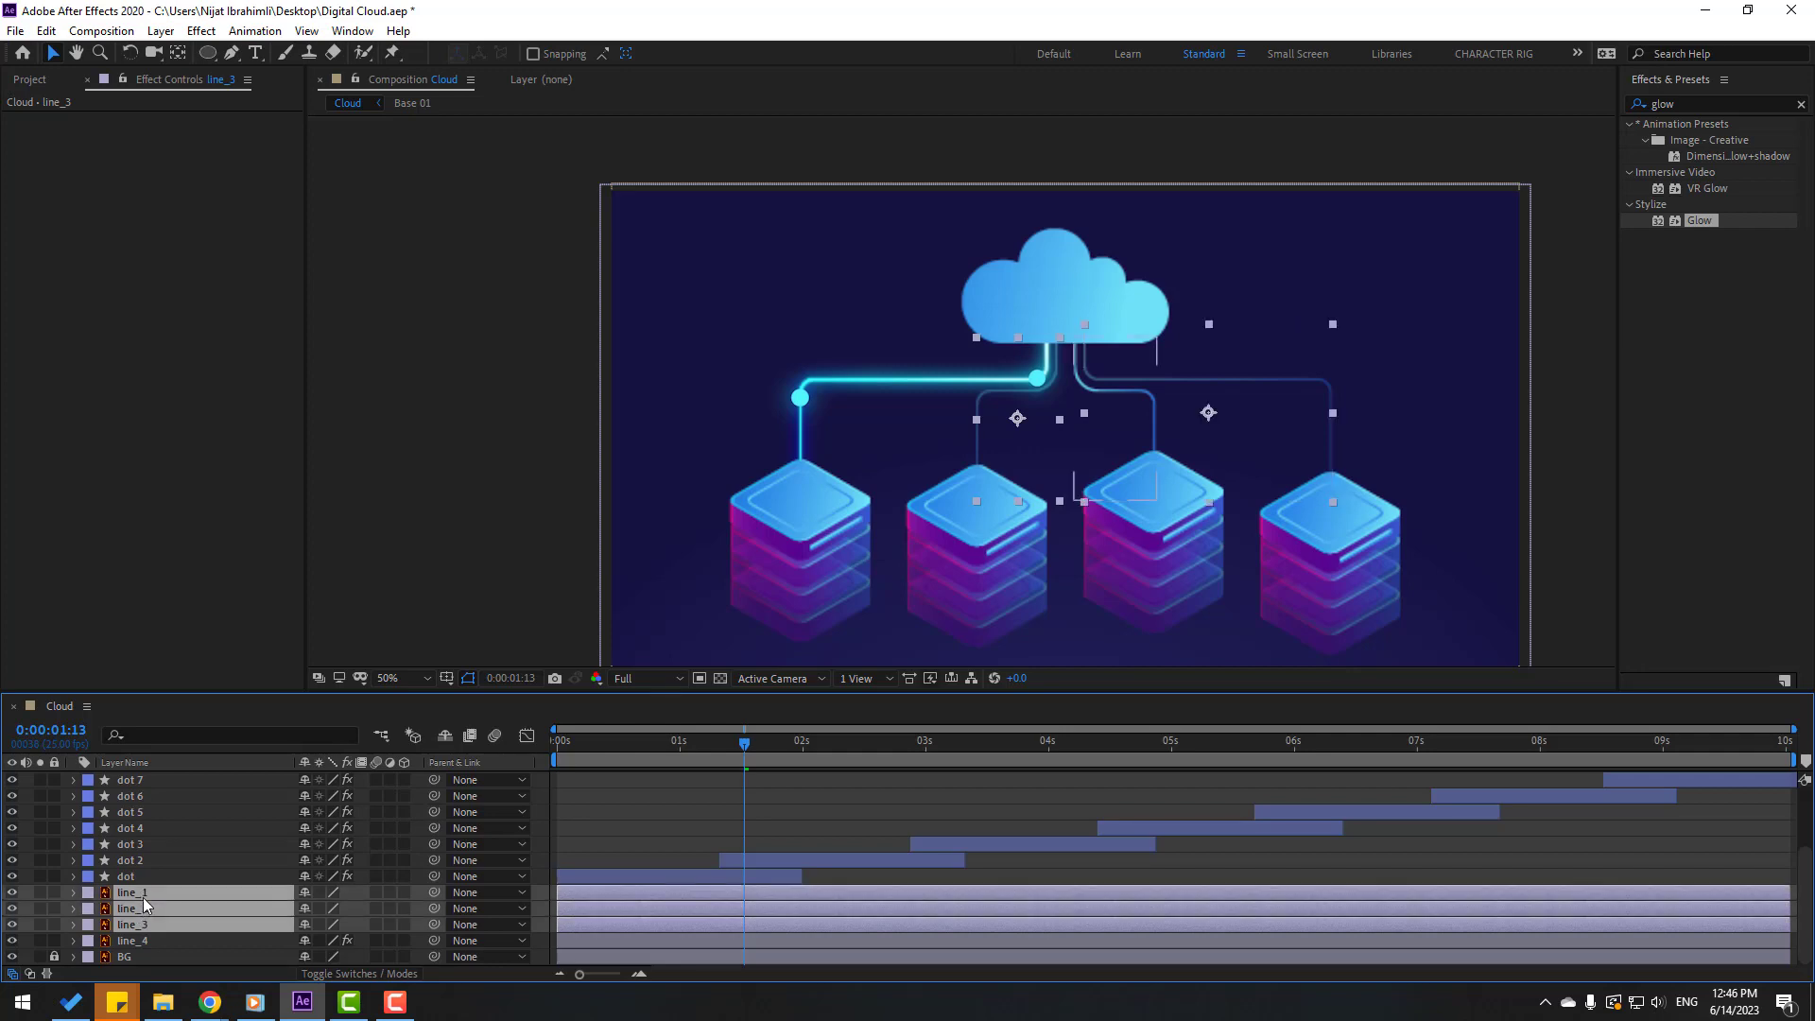
pyautogui.hotkey('ctrl', 'v')
pyautogui.click(774, 819)
pyautogui.press('space')
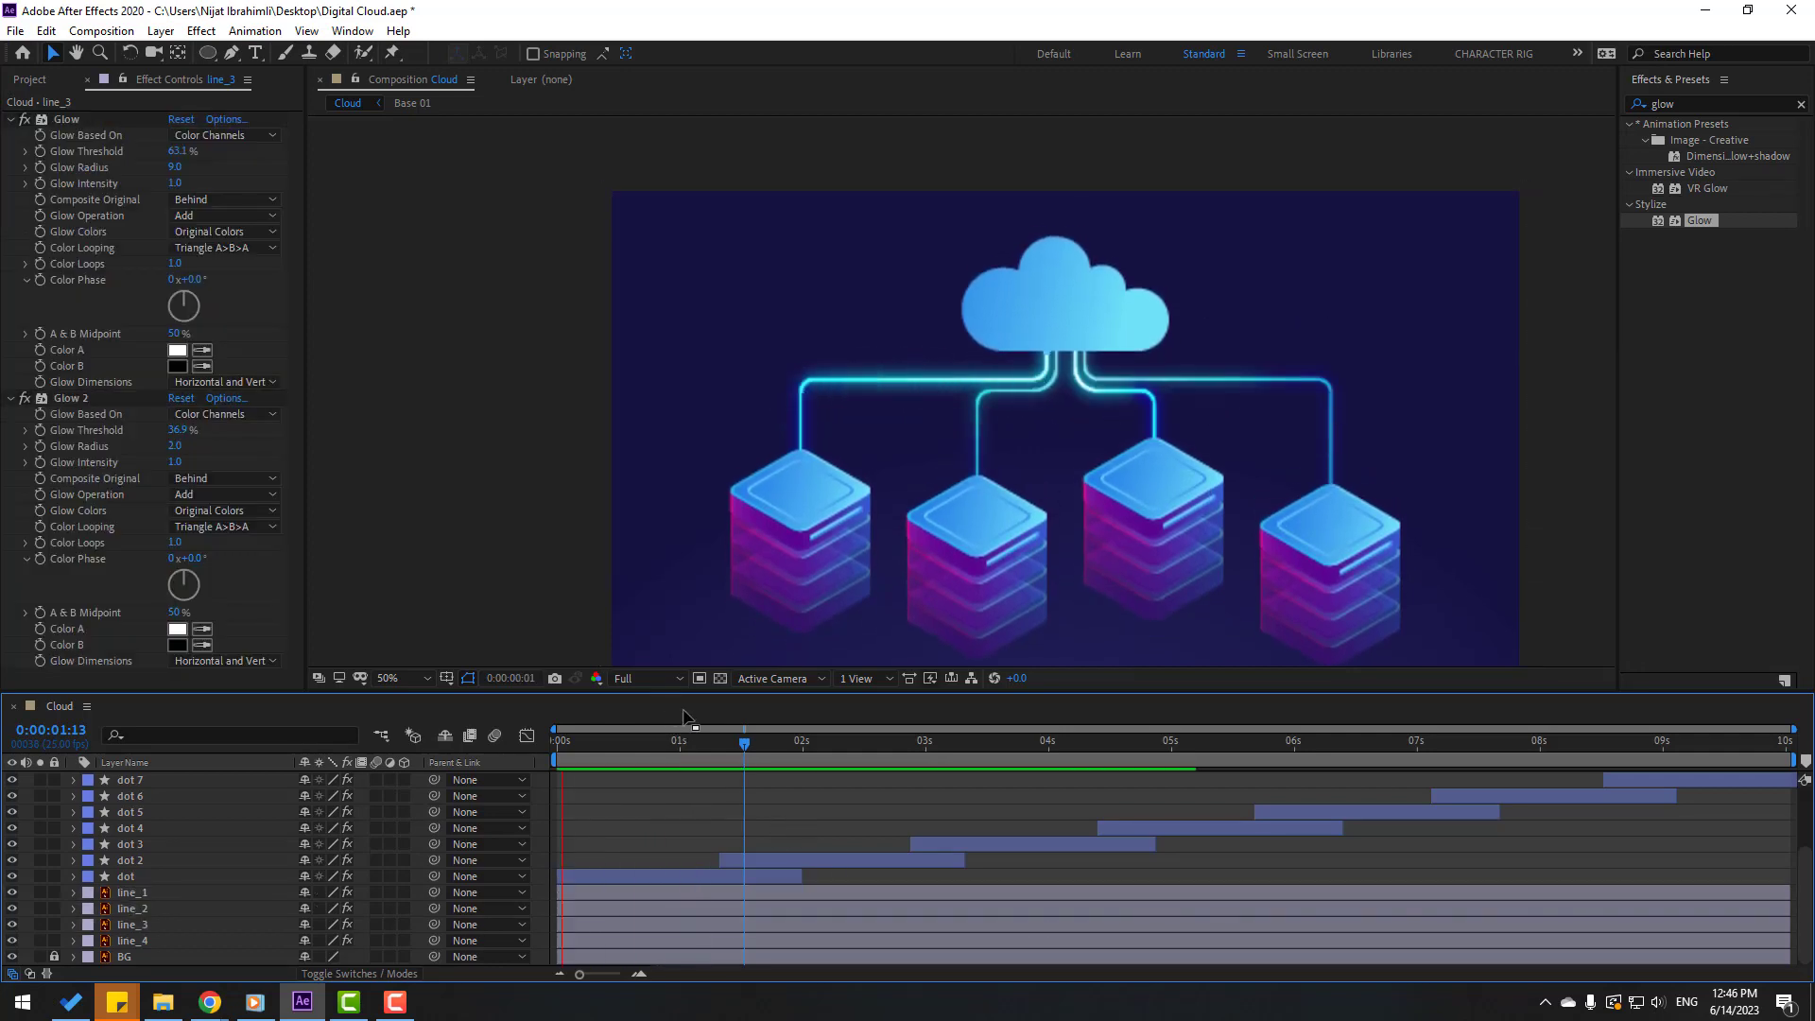
pyautogui.click(728, 740)
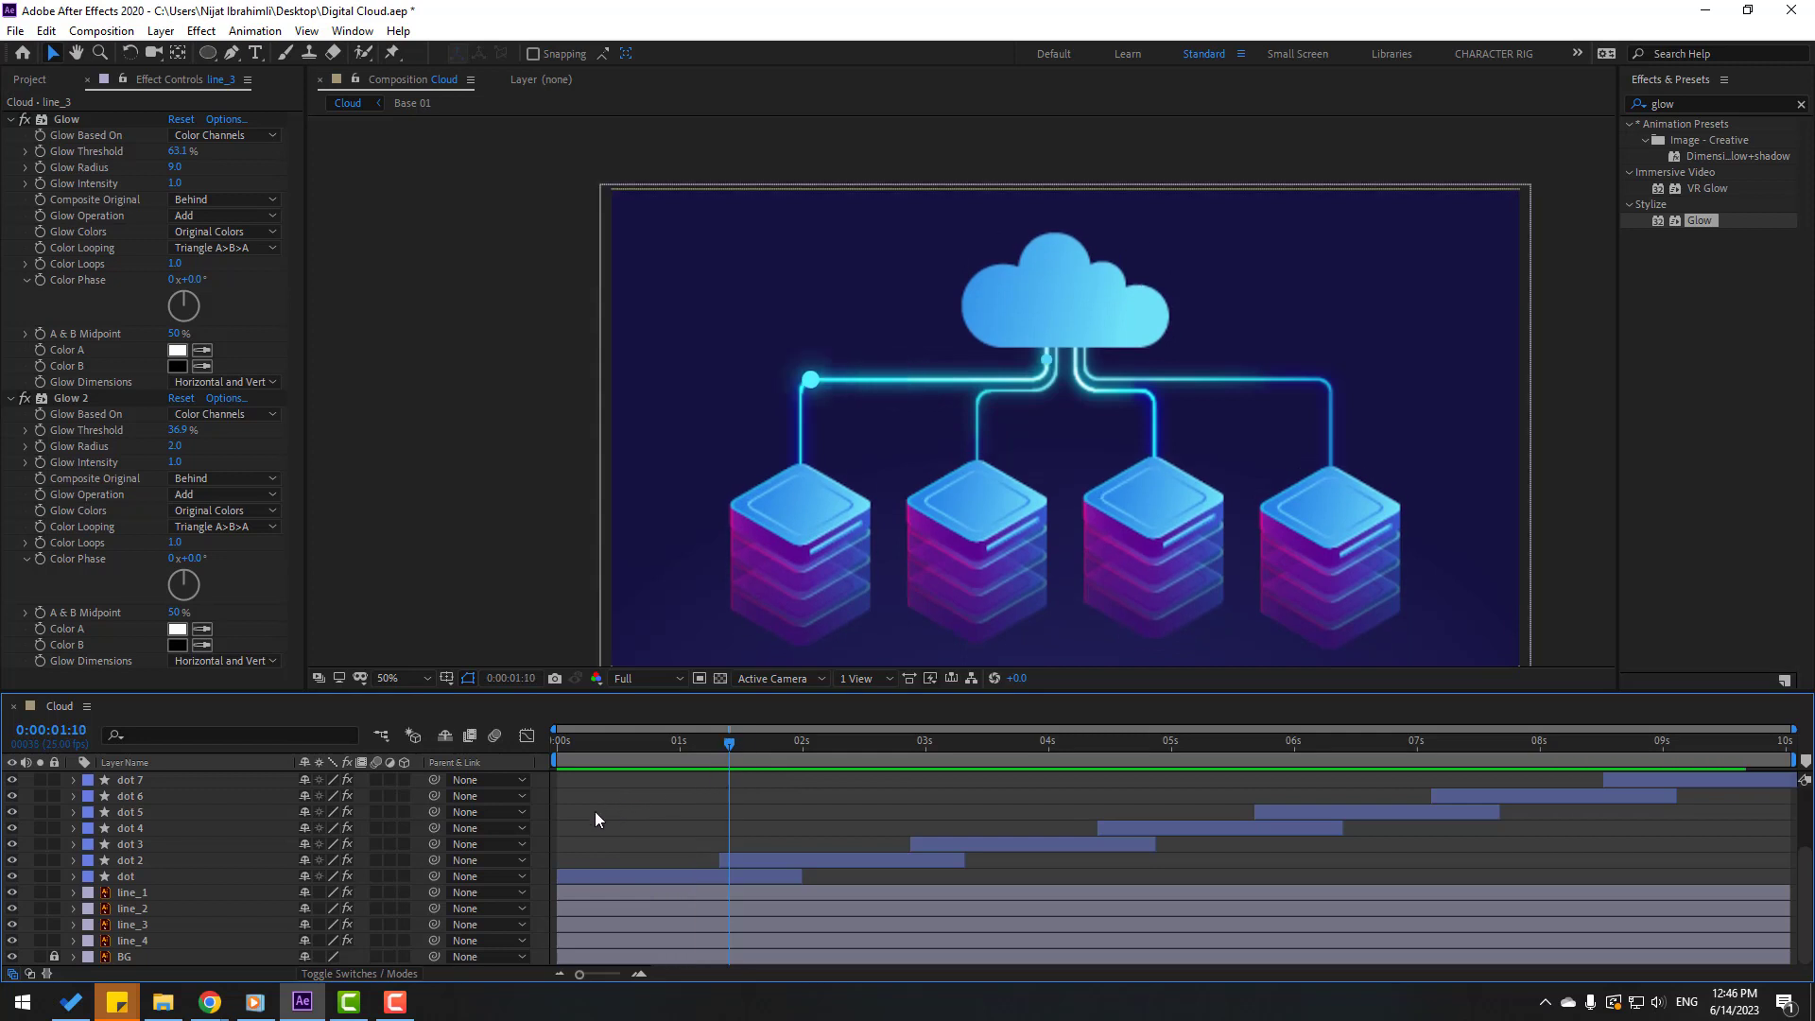
# Step: Apply the Glow effect to the cloud layer with Glow Threshold 34.9% and Glow Radius 67, and preview it
pyautogui.scroll(3, 222, 916)
pyautogui.click(147, 859)
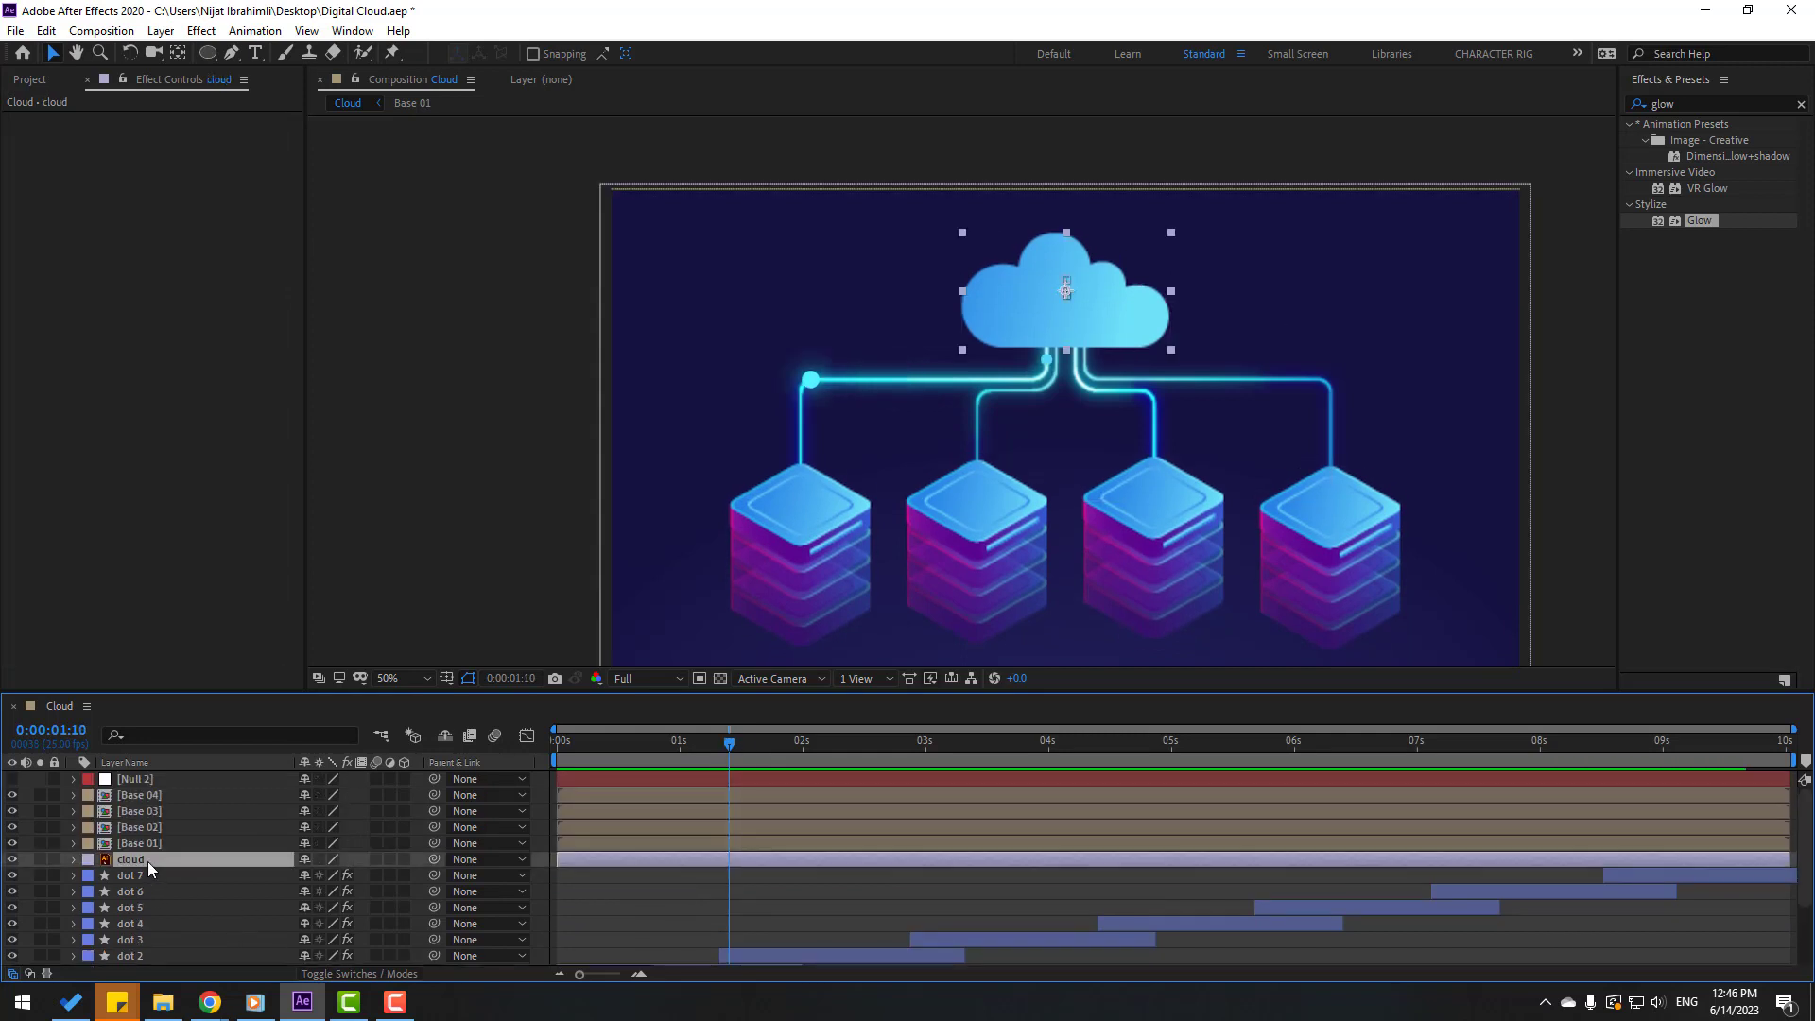
pyautogui.moveTo(1704, 230); pyautogui.dragTo(160, 861)
pyautogui.scroll(2, 962, 333)
pyautogui.moveTo(1228, 267); pyautogui.dragTo(1050, 388)
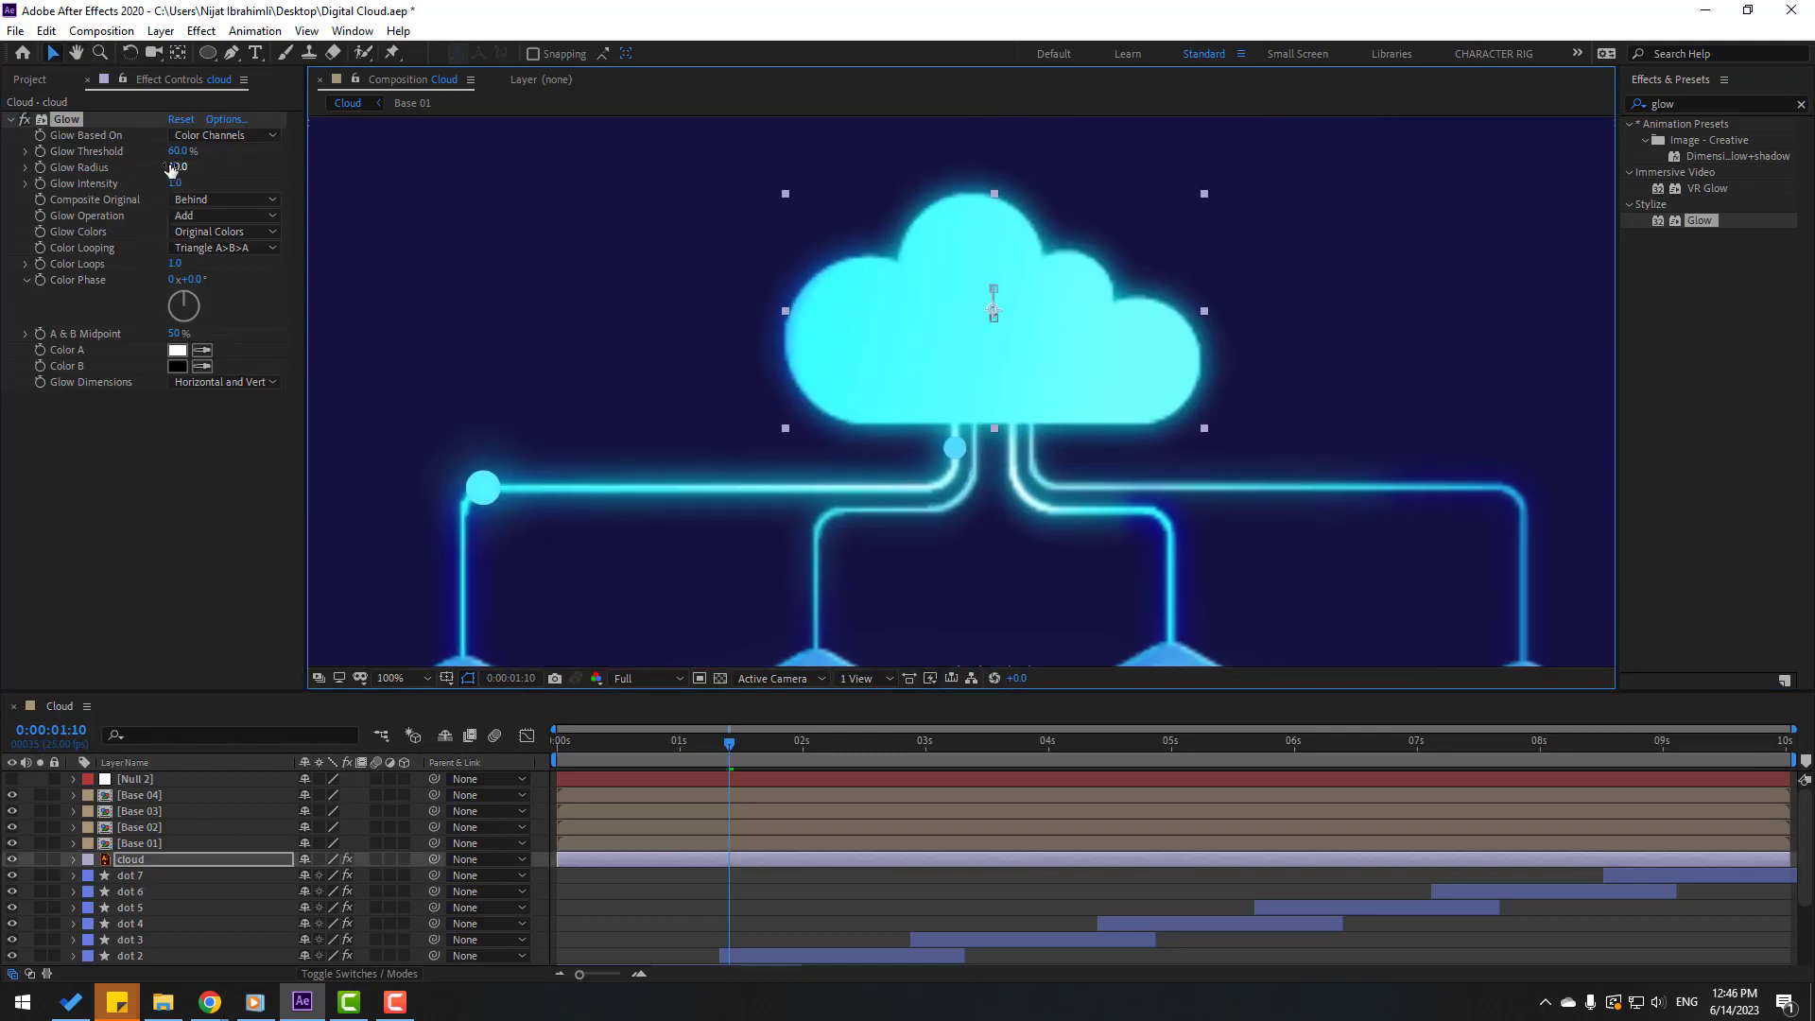
pyautogui.moveTo(172, 168)
pyautogui.mouseDown()
pyautogui.moveTo(223, 161)
pyautogui.moveTo(153, 167)
pyautogui.moveTo(175, 161)
pyautogui.mouseUp()
pyautogui.scroll(-1, 975, 342)
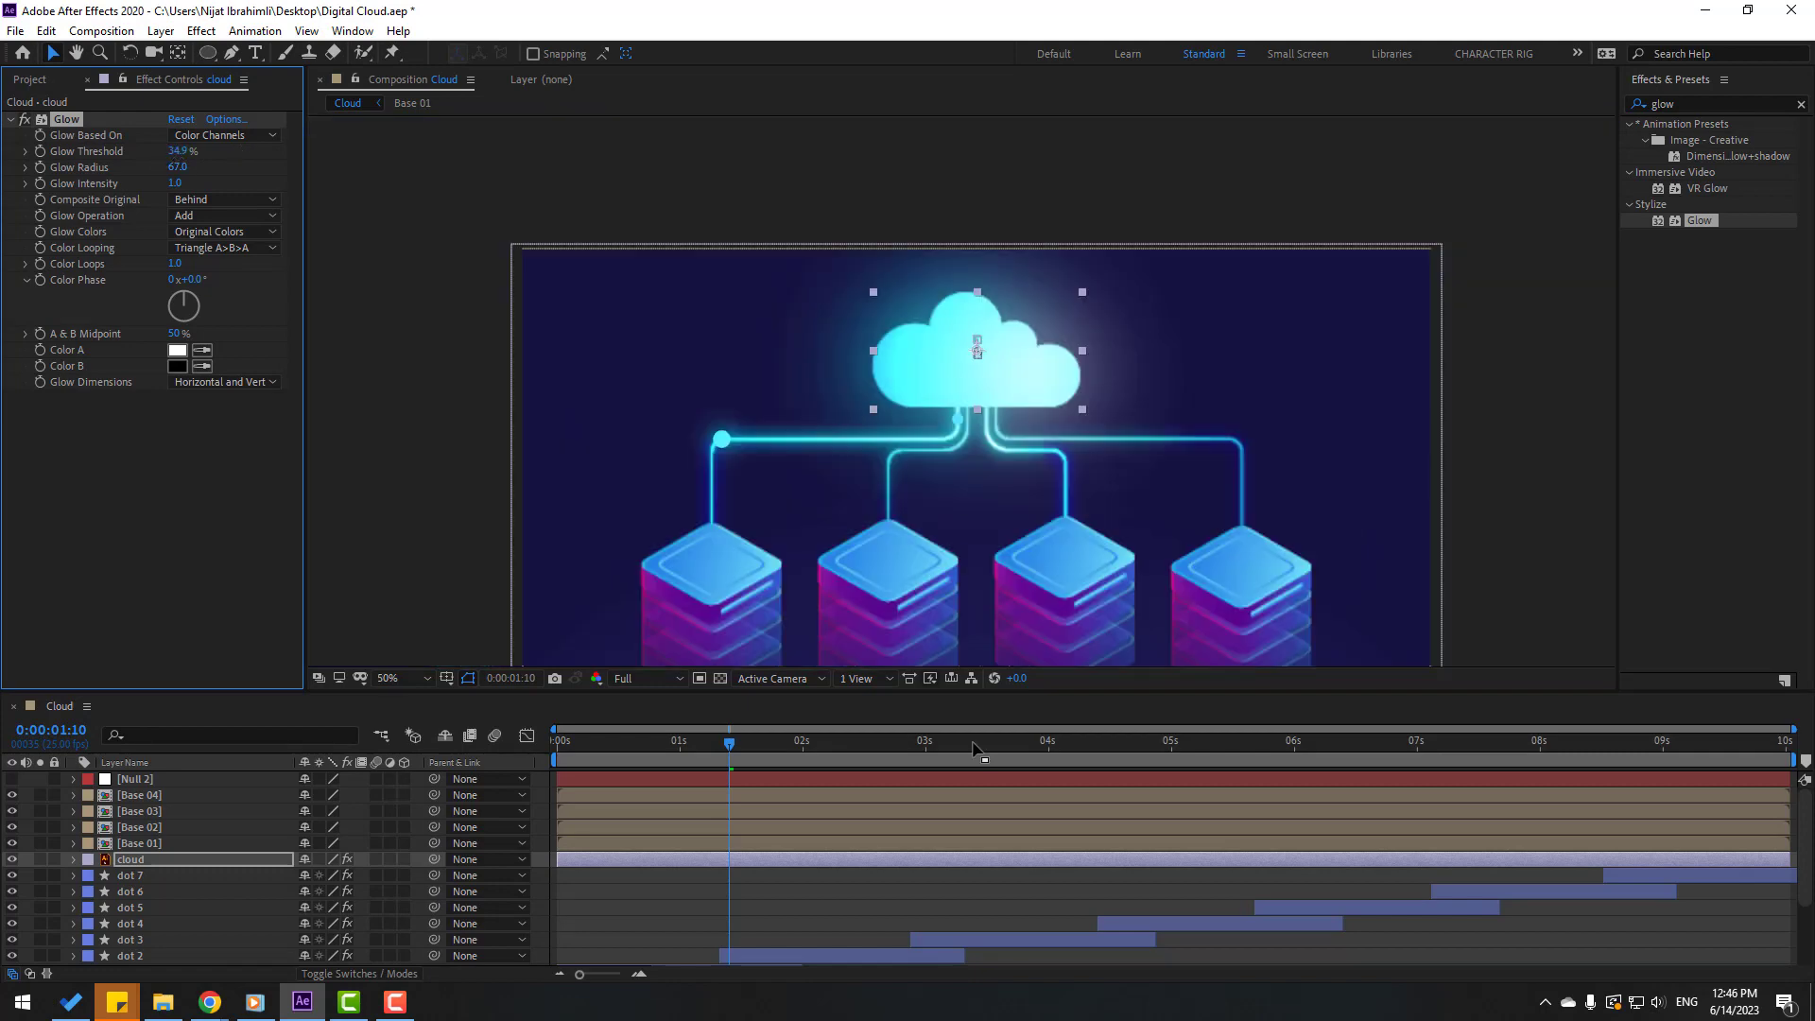
pyautogui.click(841, 879)
pyautogui.press('space')
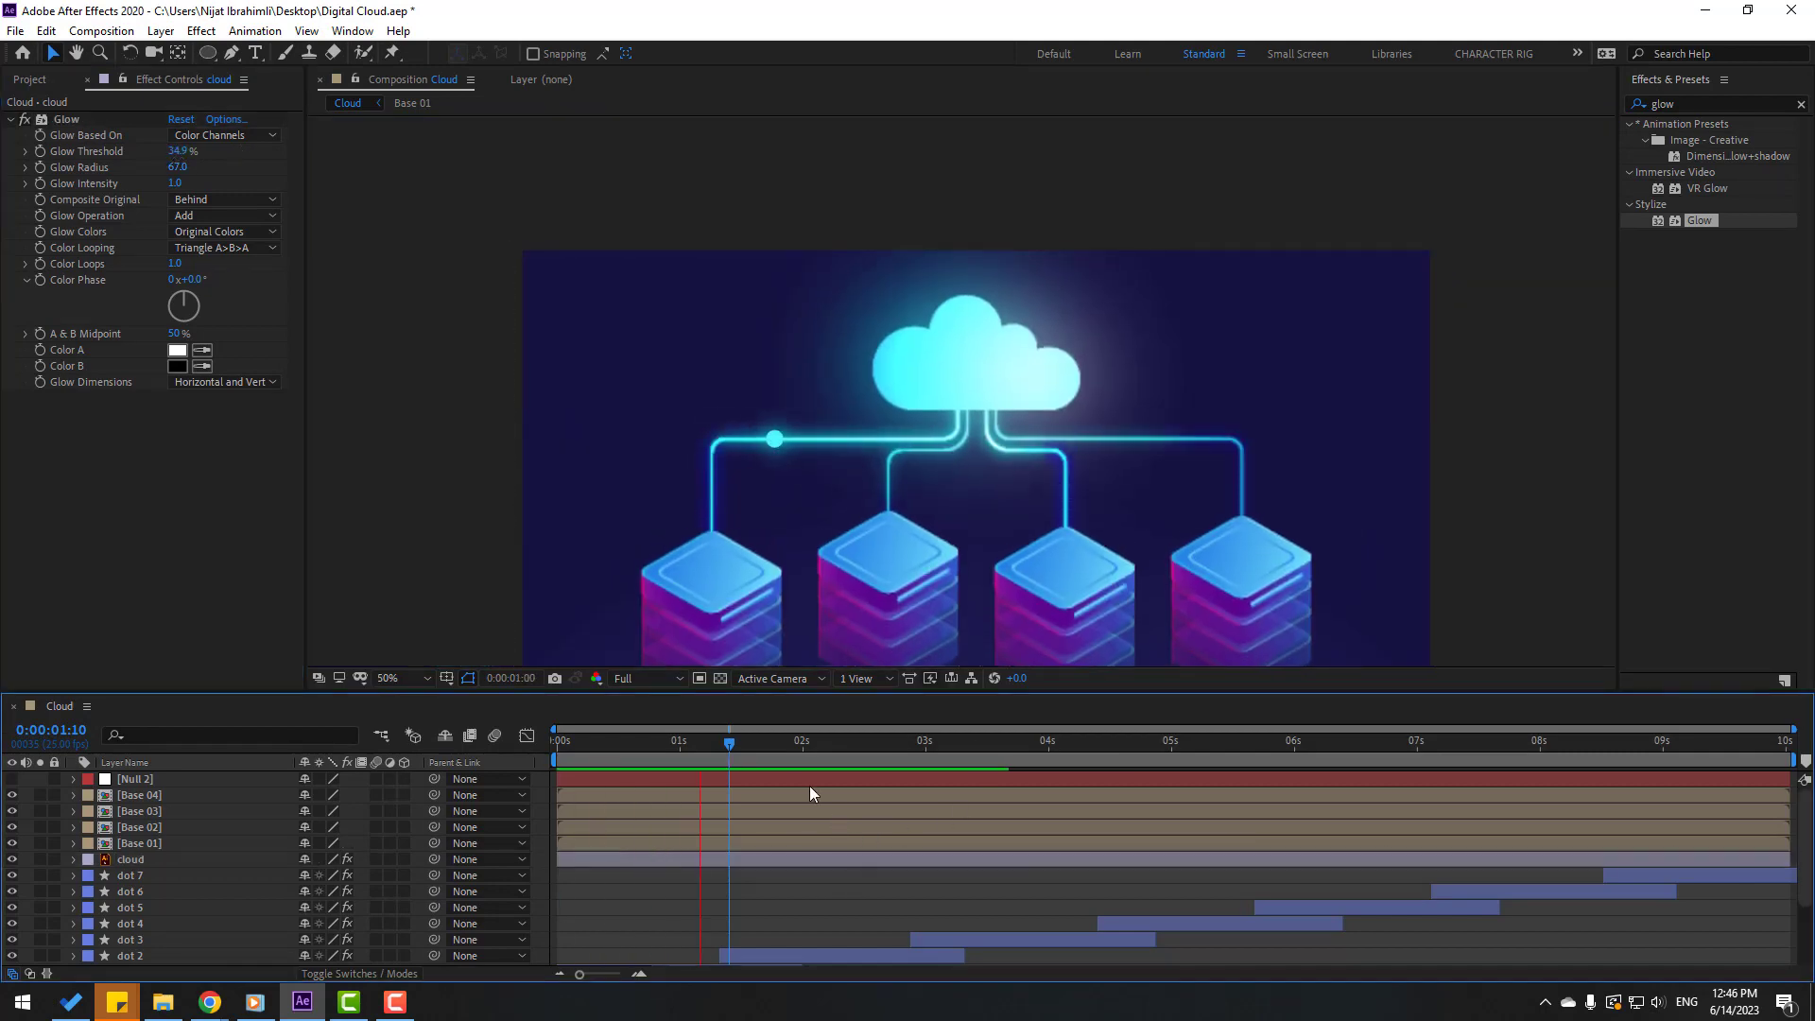
pyautogui.click(755, 745)
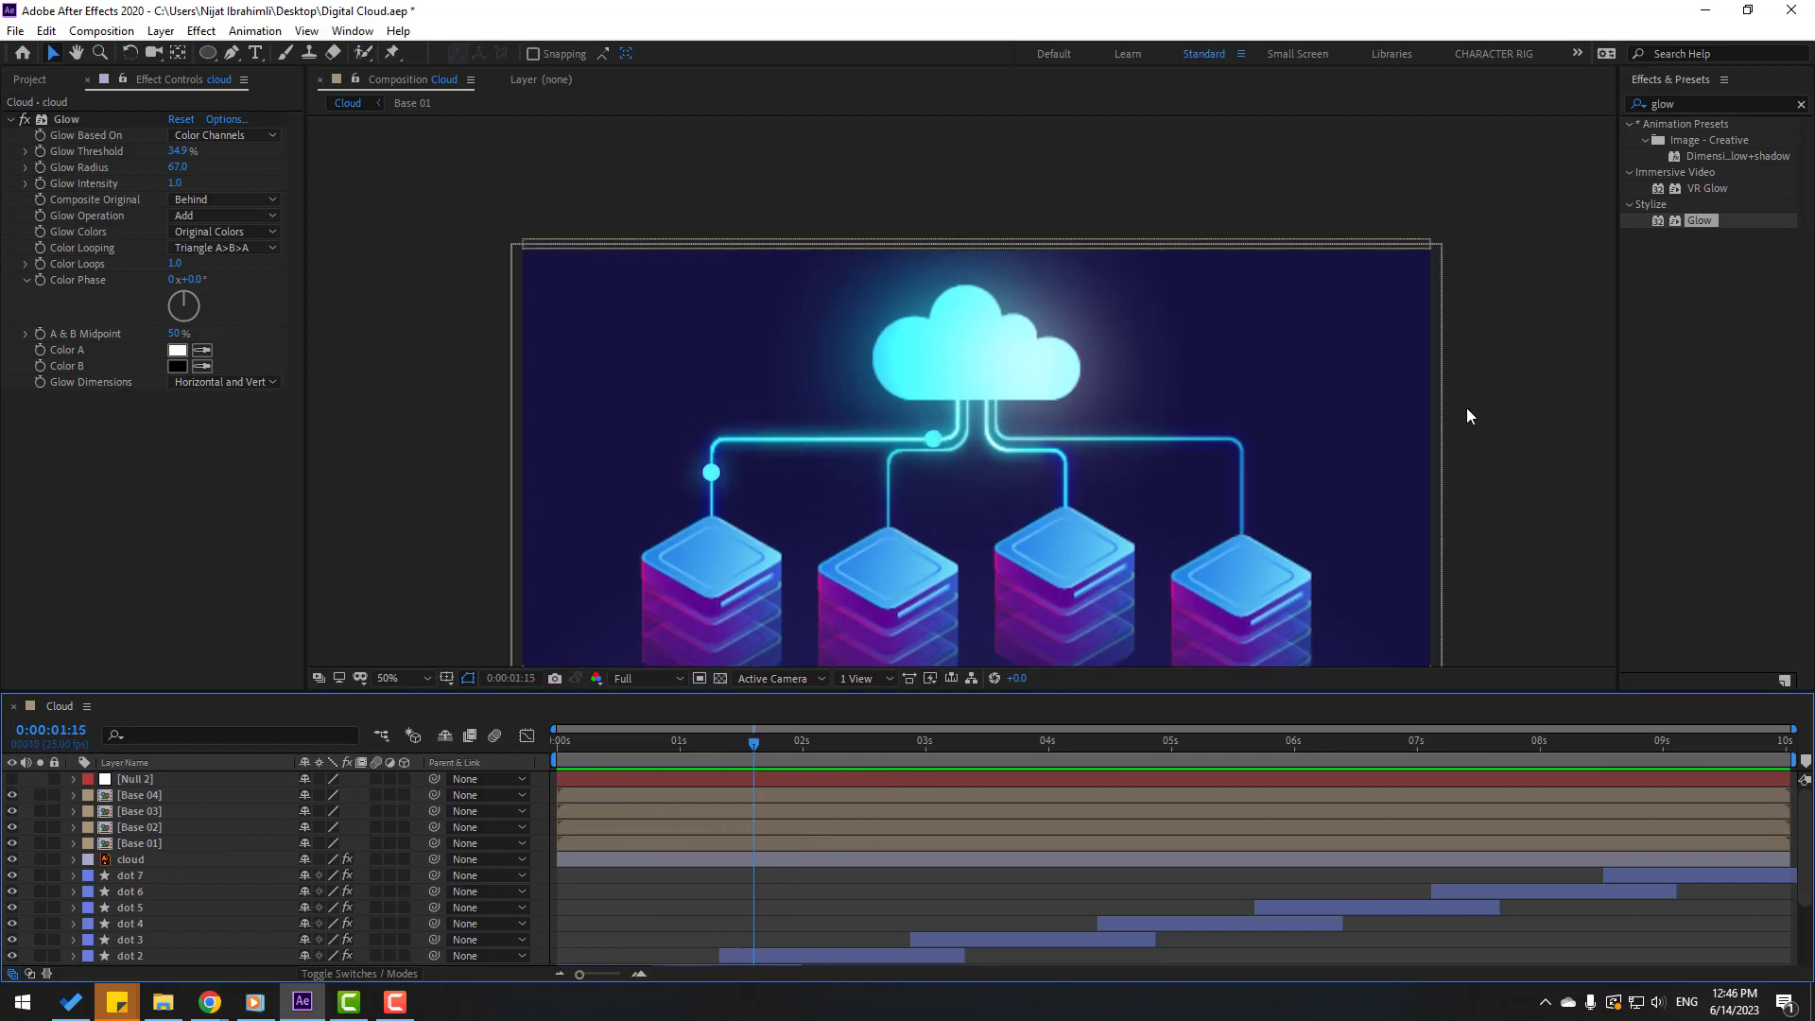
# Step: Apply the Glow effect to Base 01 with Glow Threshold 72.5%, Glow Radius 36 and Glow Intensity 0.5
pyautogui.moveTo(1713, 222); pyautogui.dragTo(158, 848)
pyautogui.moveTo(998, 452); pyautogui.dragTo(1037, 344)
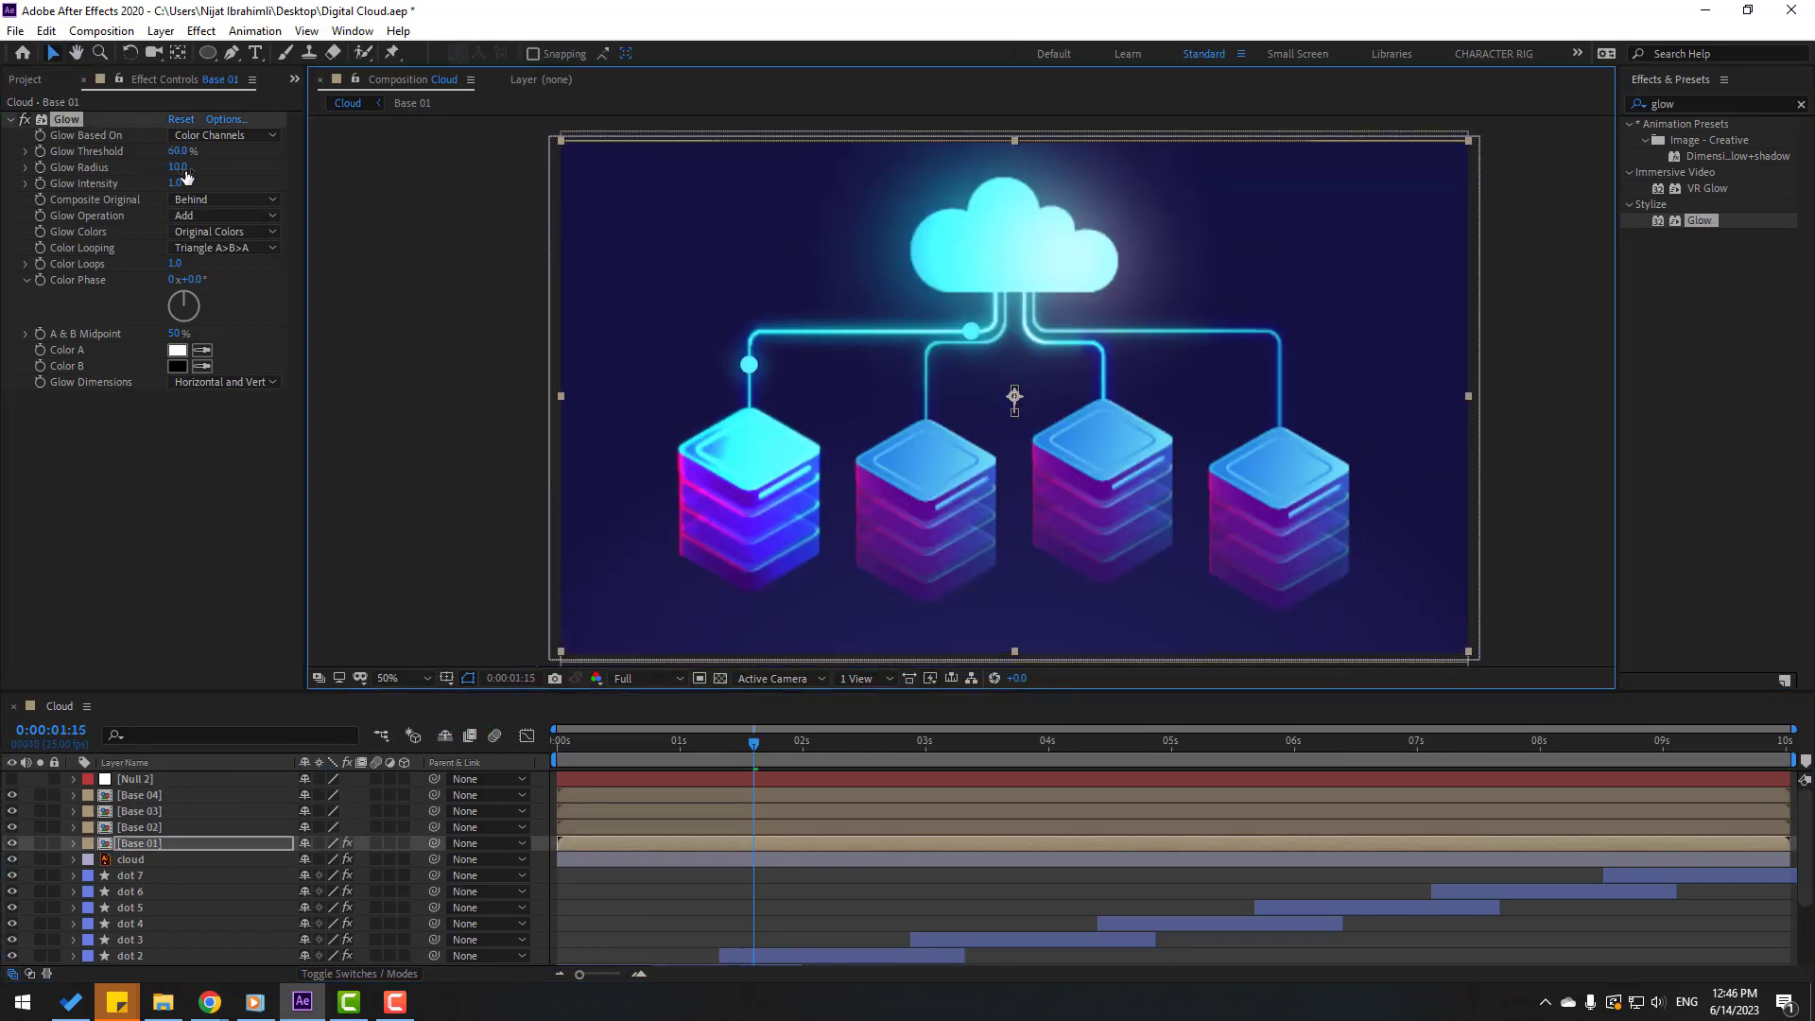
pyautogui.moveTo(187, 176); pyautogui.dragTo(139, 190)
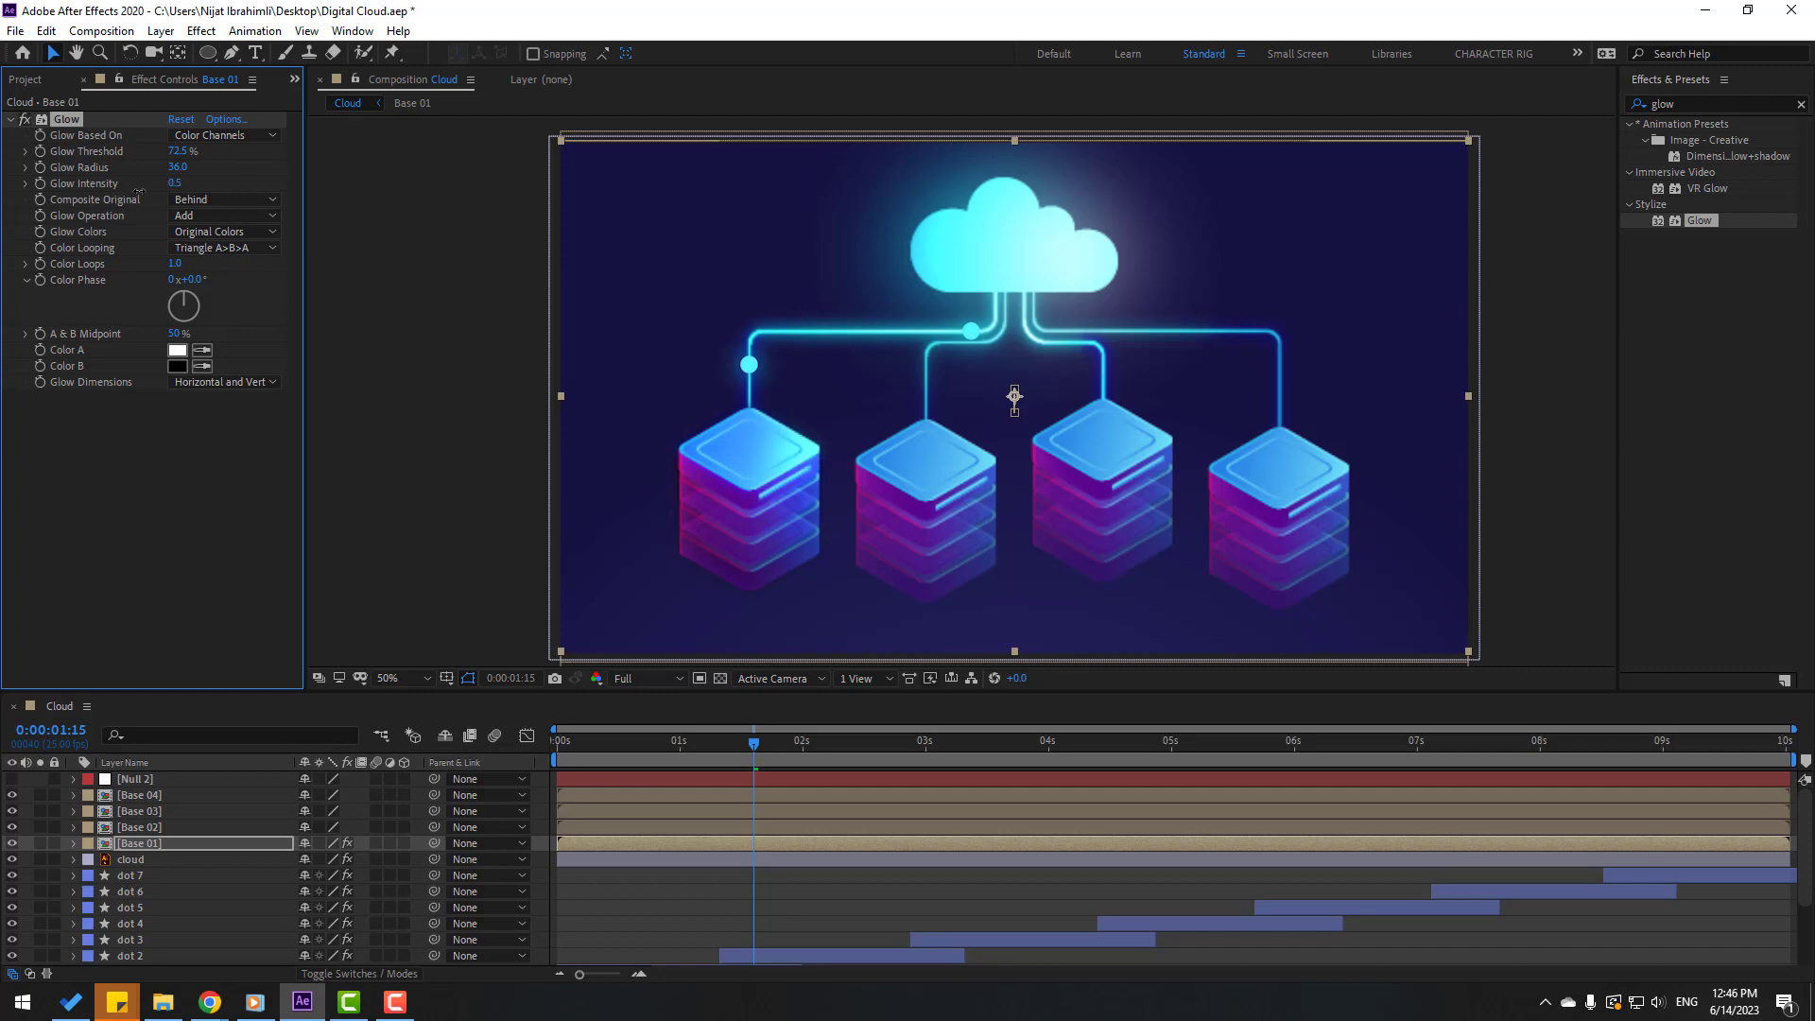
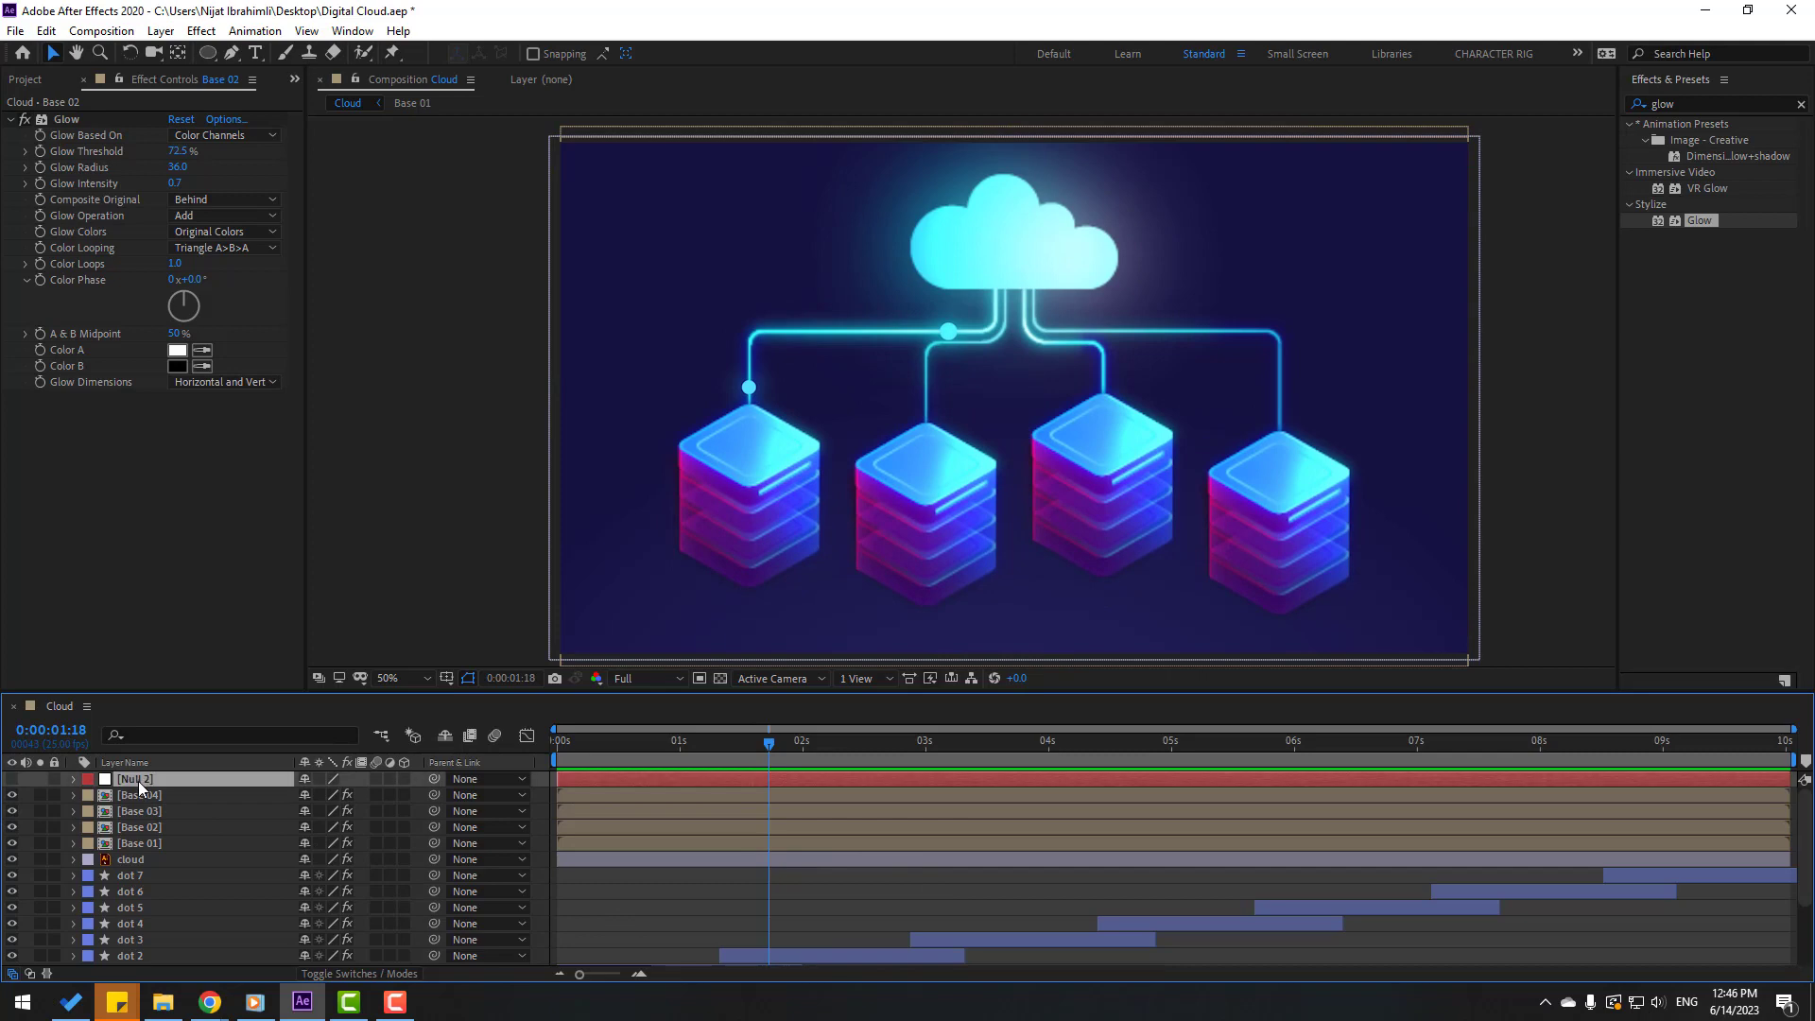
# Step: Delete the existing mask from the Null 2 layer
pyautogui.press('m')
pyautogui.click(150, 796)
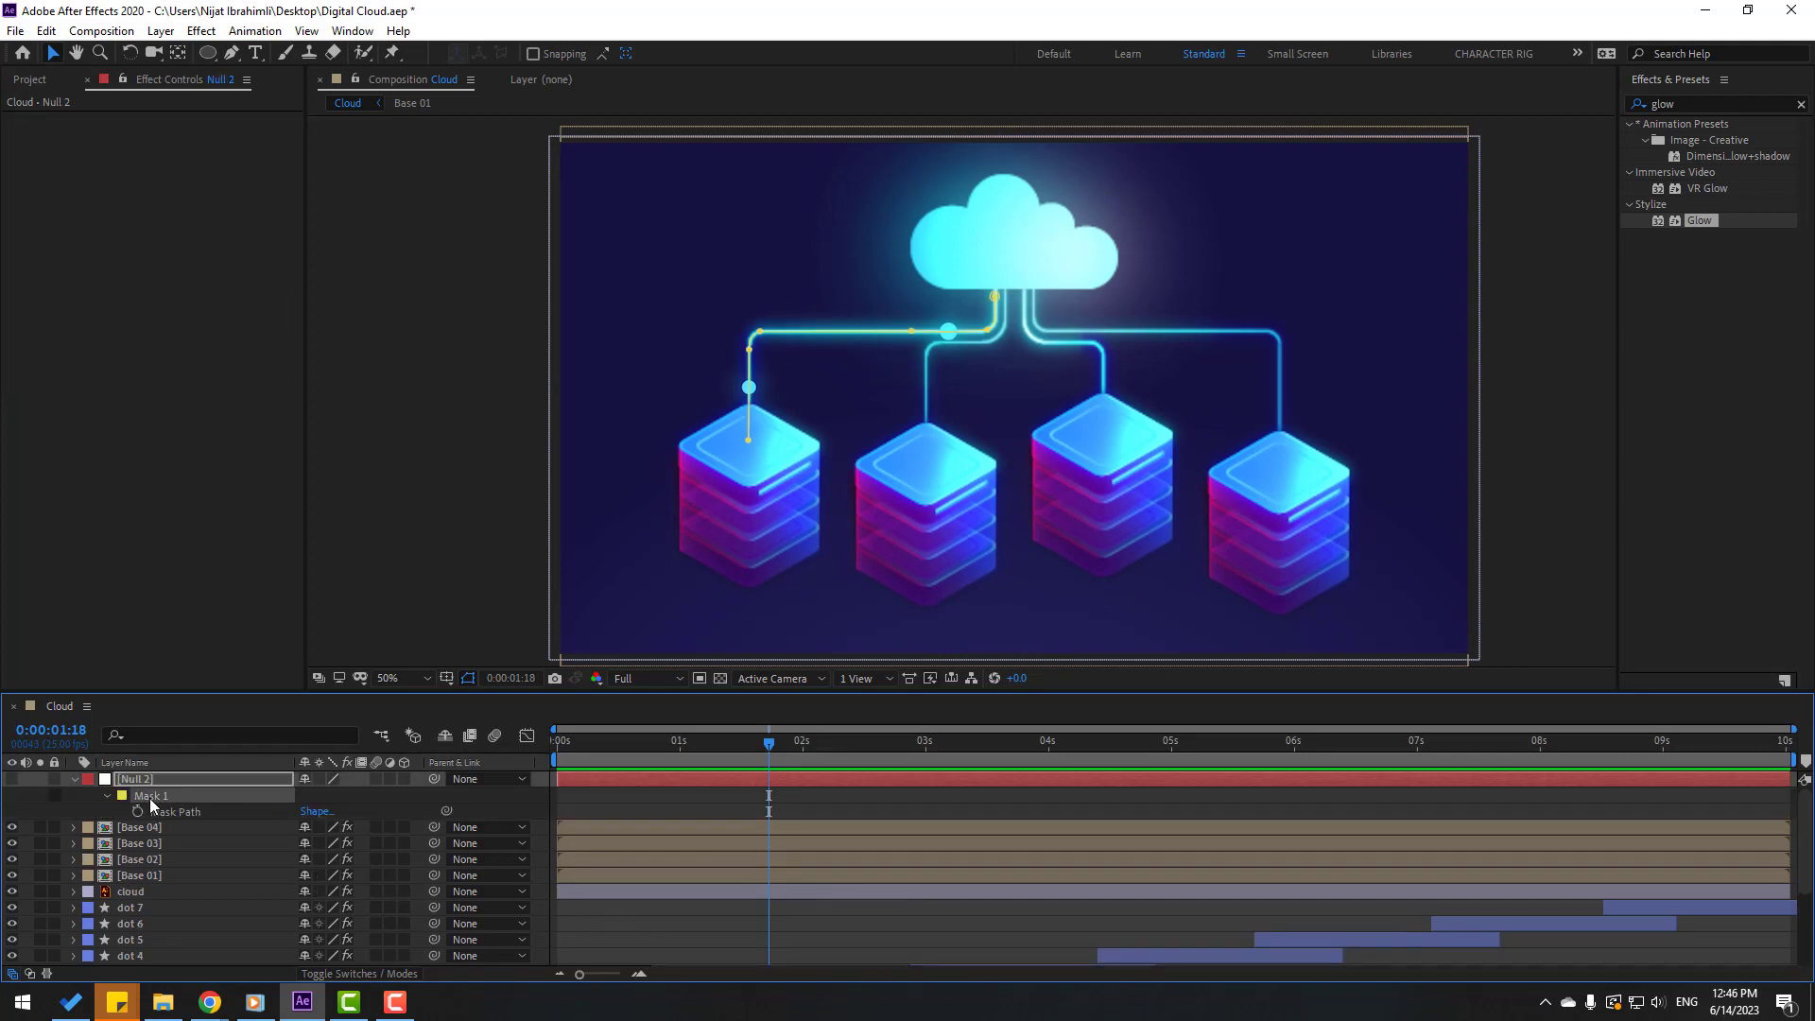
pyautogui.press('Delete')
# Step: Draw an open Pen mask path on Null 2 along the second connector line, from the cloud's lower edge to the second stack's top
pyautogui.press('.')
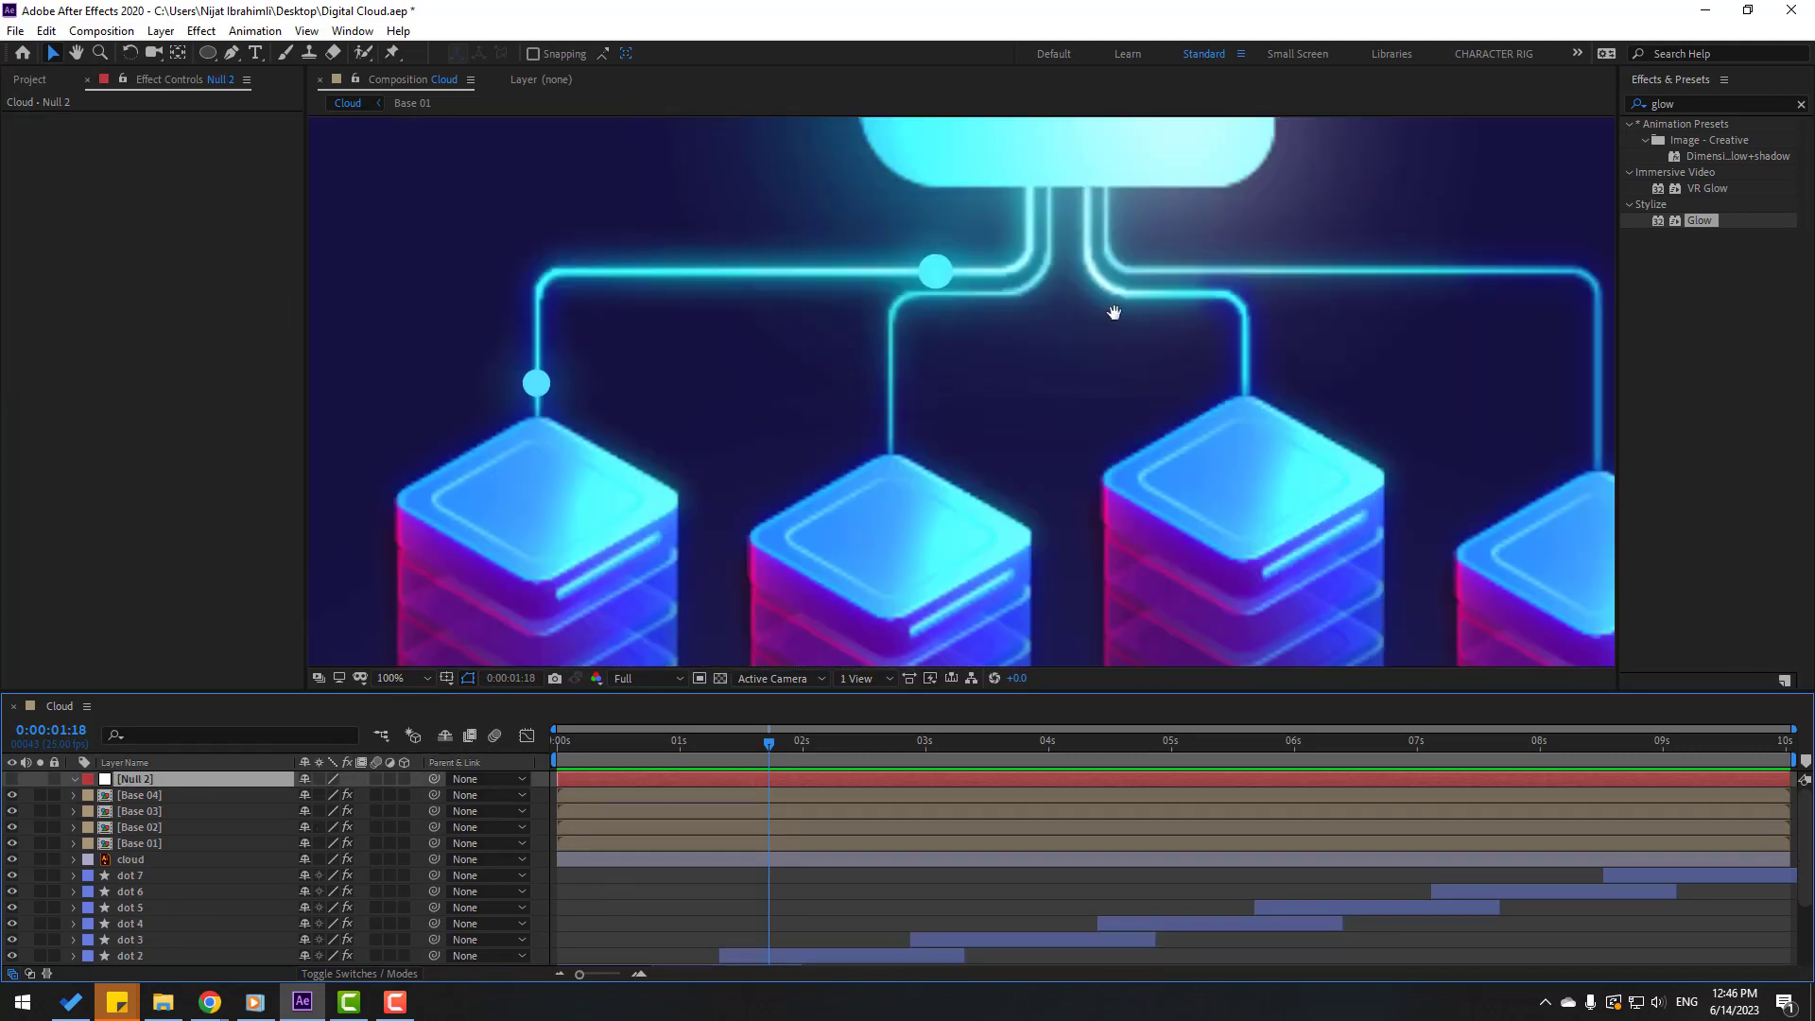
pyautogui.moveTo(1113, 312); pyautogui.dragTo(1105, 330)
pyautogui.click(233, 54)
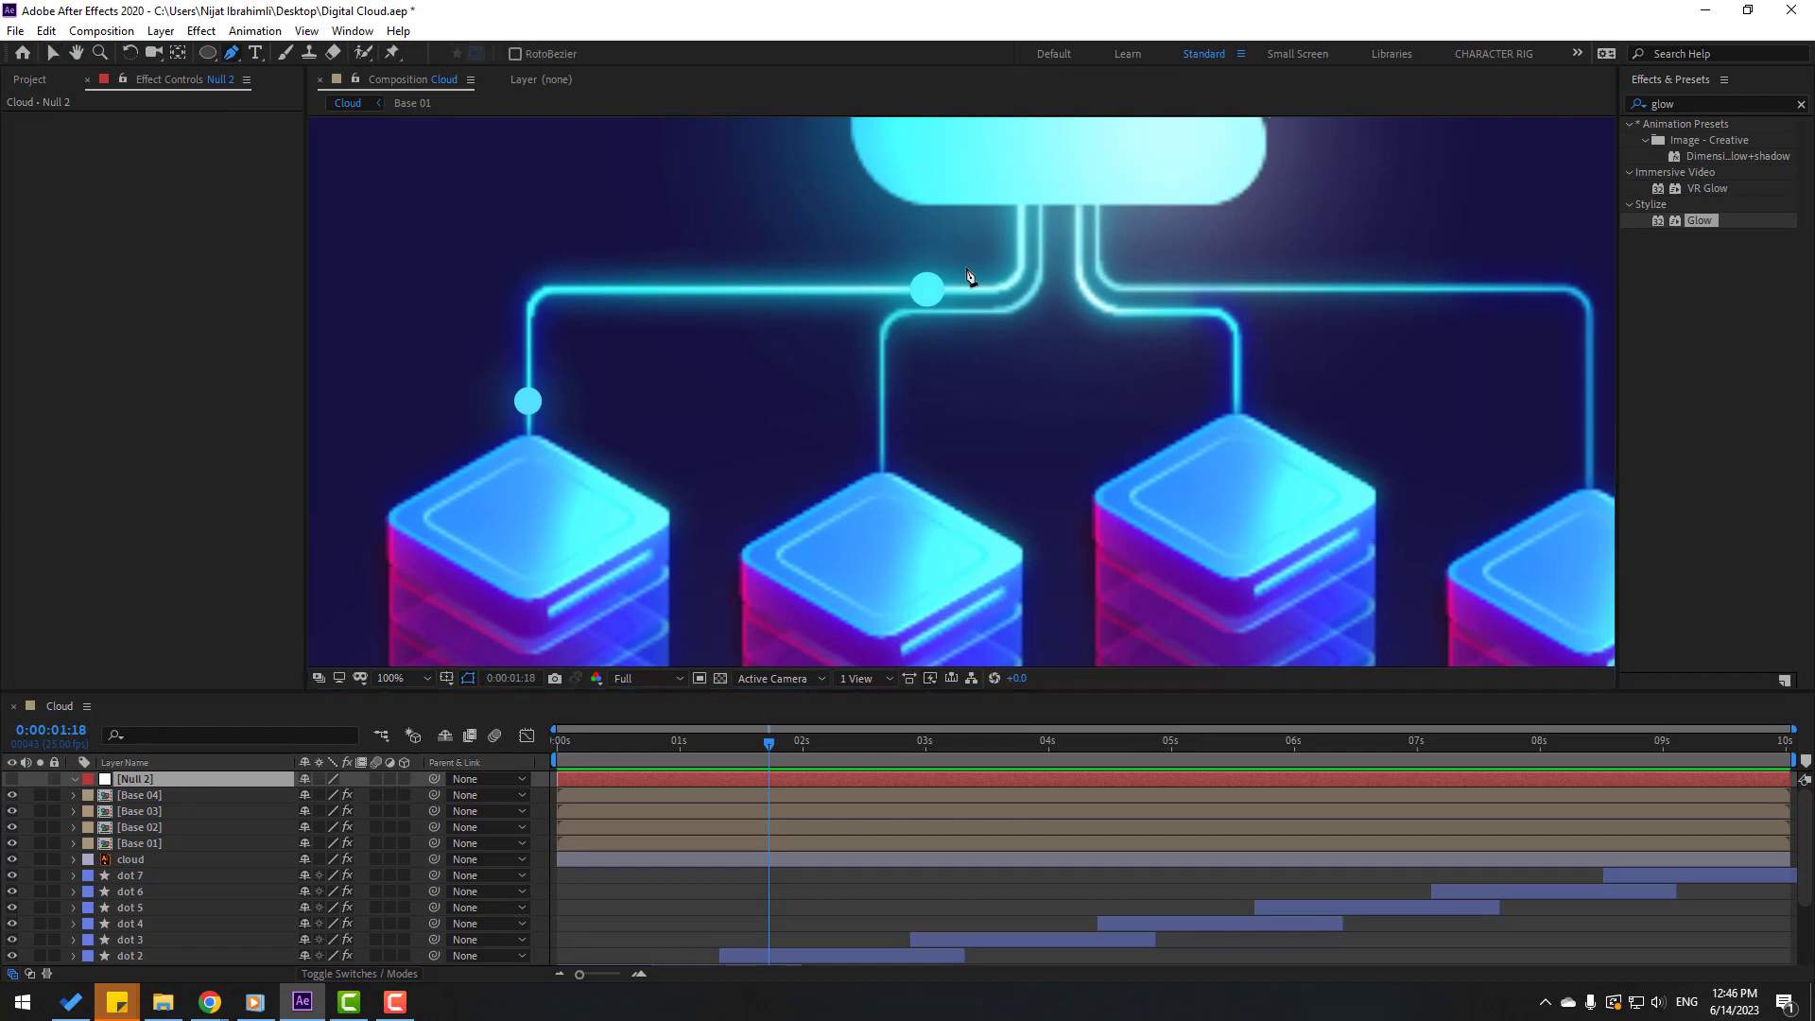
pyautogui.click(1044, 197)
pyautogui.click(1042, 278)
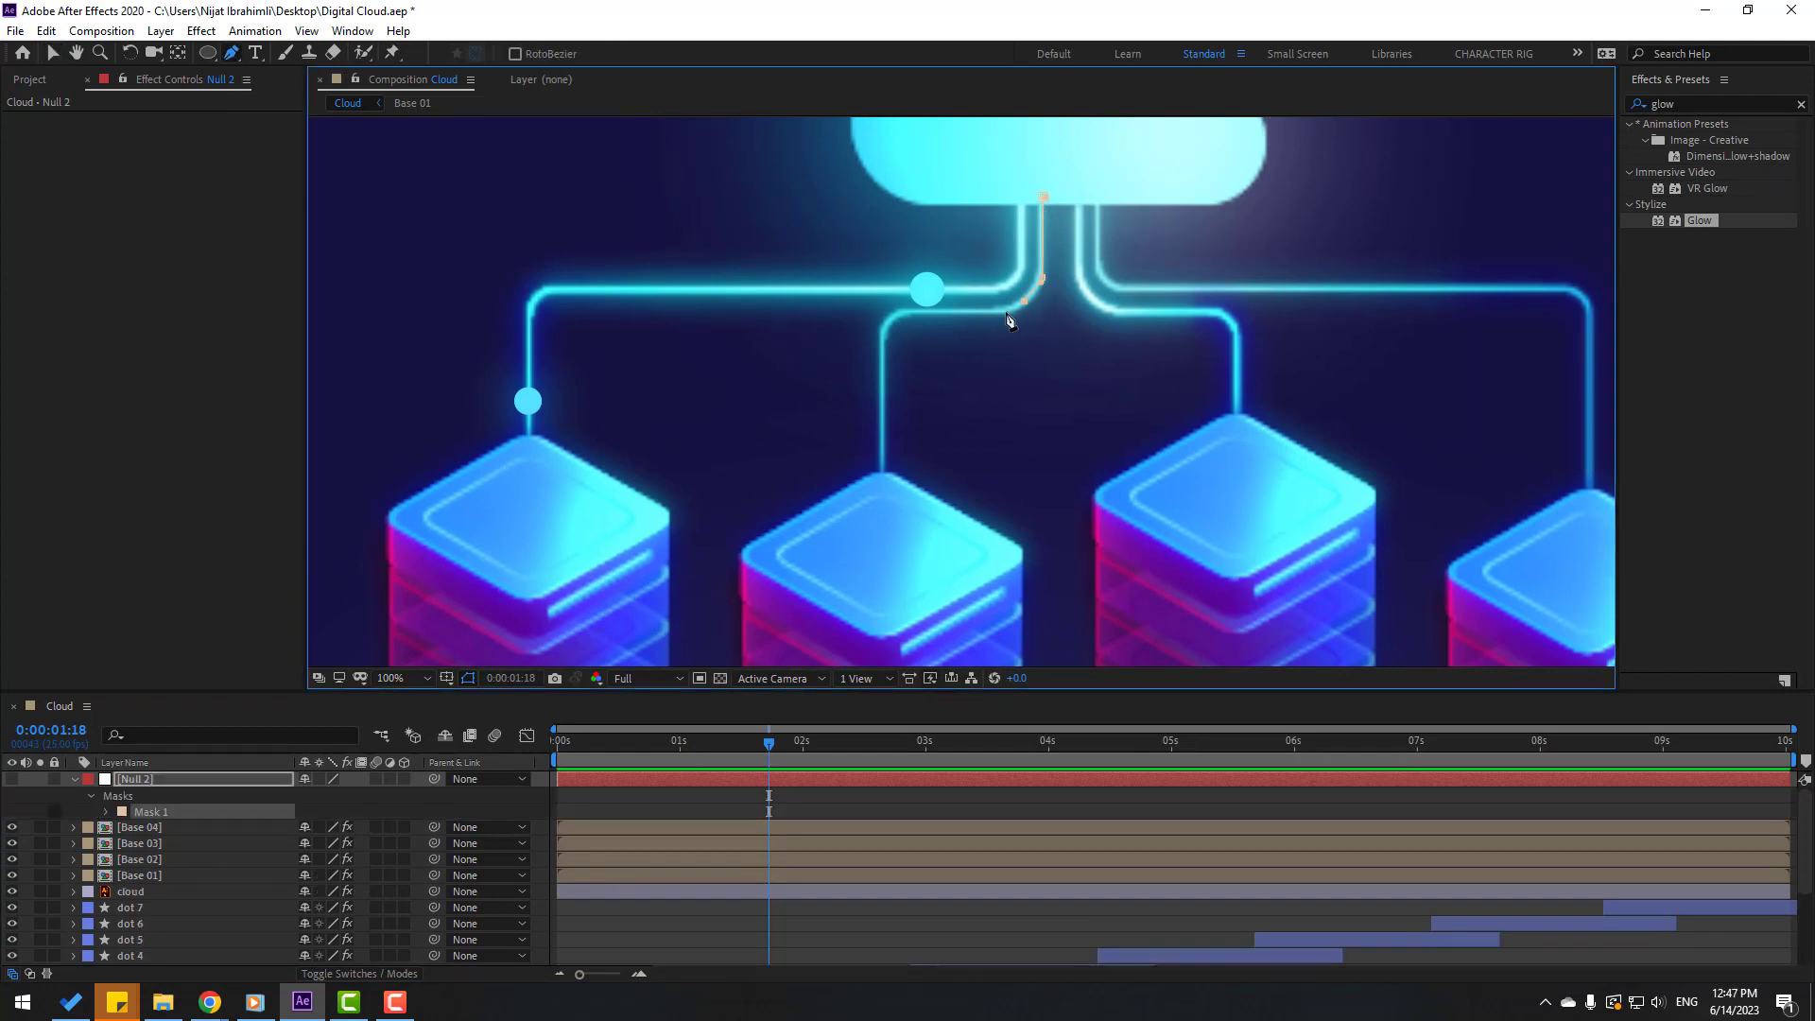
pyautogui.click(969, 310)
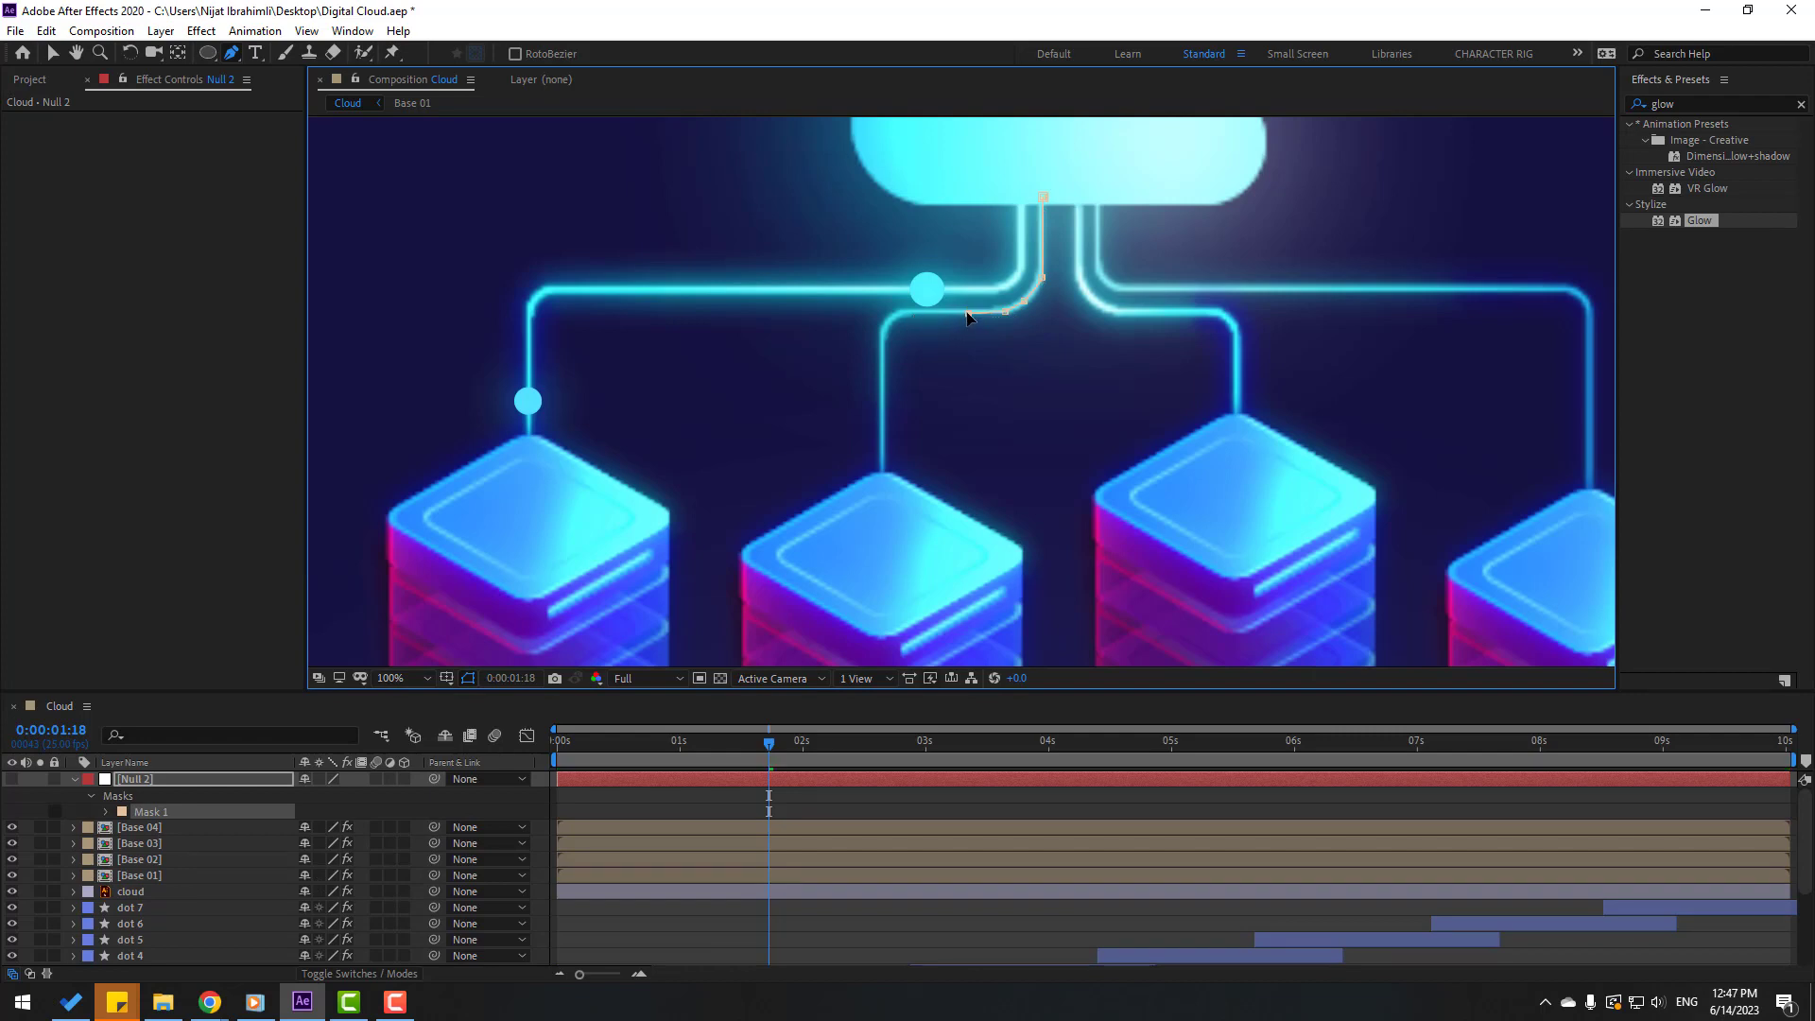
pyautogui.click(934, 314)
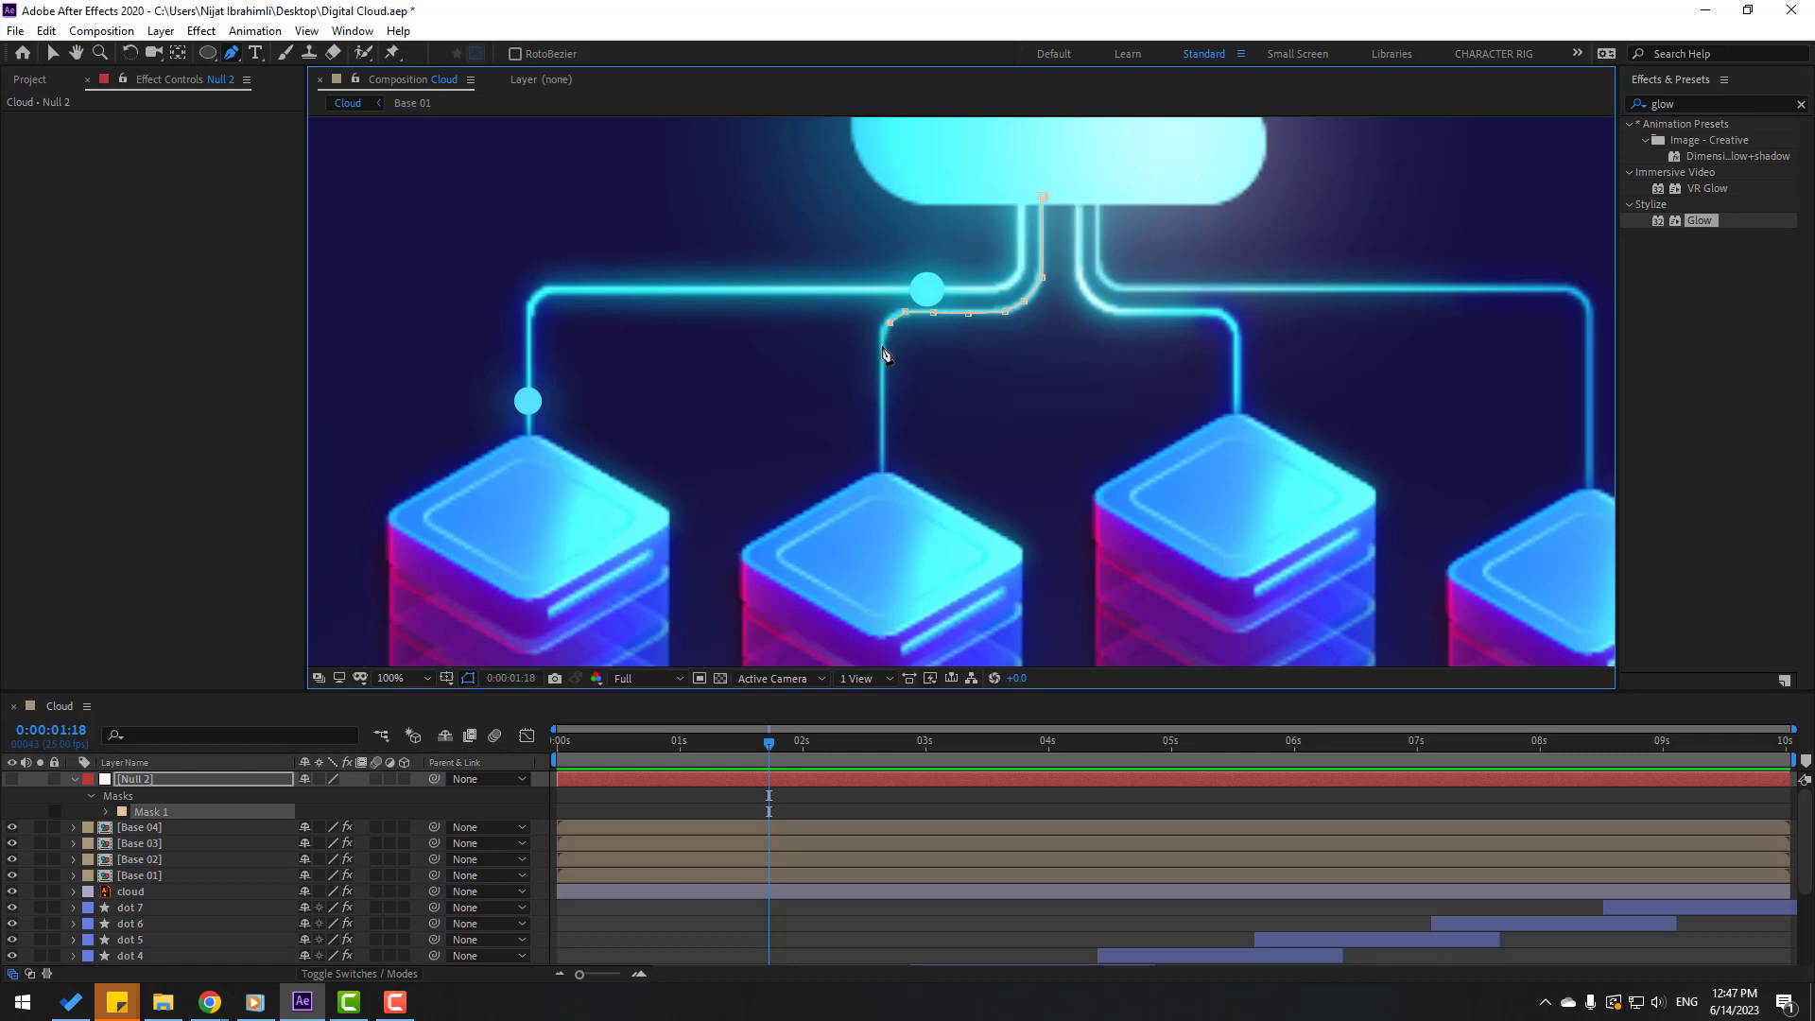
pyautogui.click(881, 420)
pyautogui.click(880, 493)
pyautogui.click(884, 509)
# Step: Copy the Mask Path of Null 2's Mask 1 and collapse the layer's properties
pyautogui.click(52, 54)
pyautogui.click(105, 812)
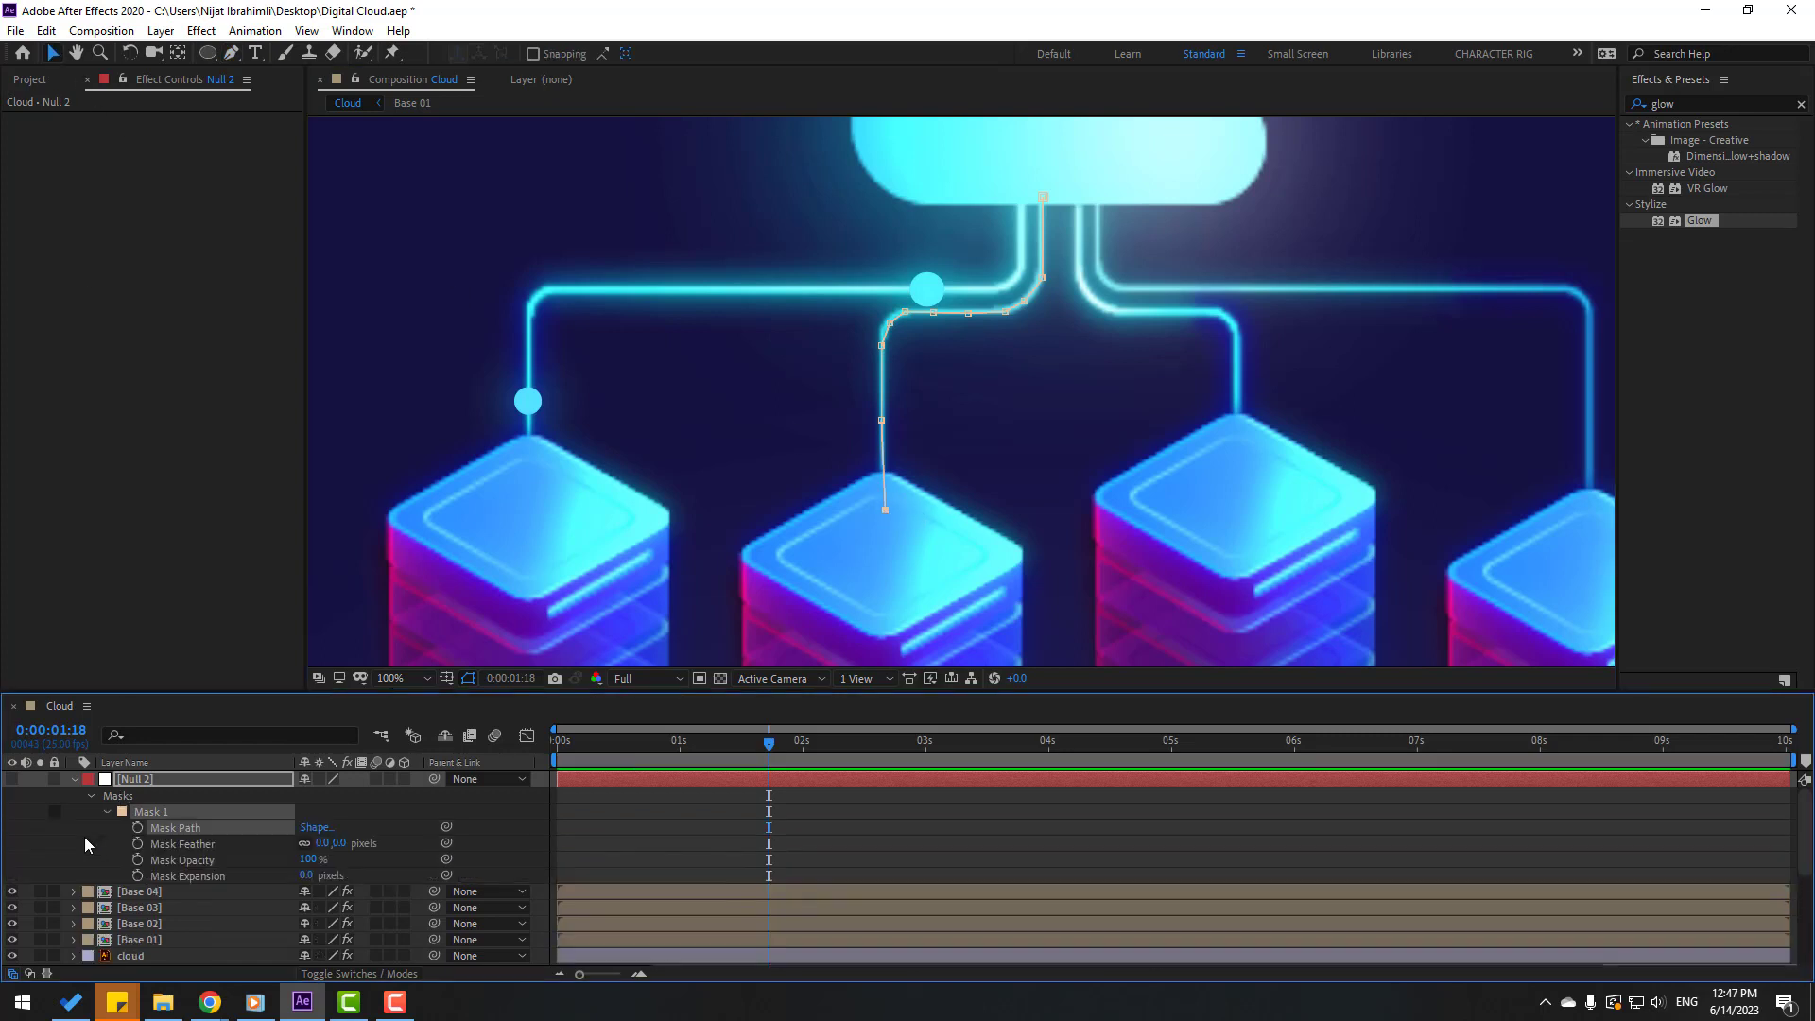
pyautogui.click(91, 846)
pyautogui.click(184, 828)
pyautogui.click(74, 779)
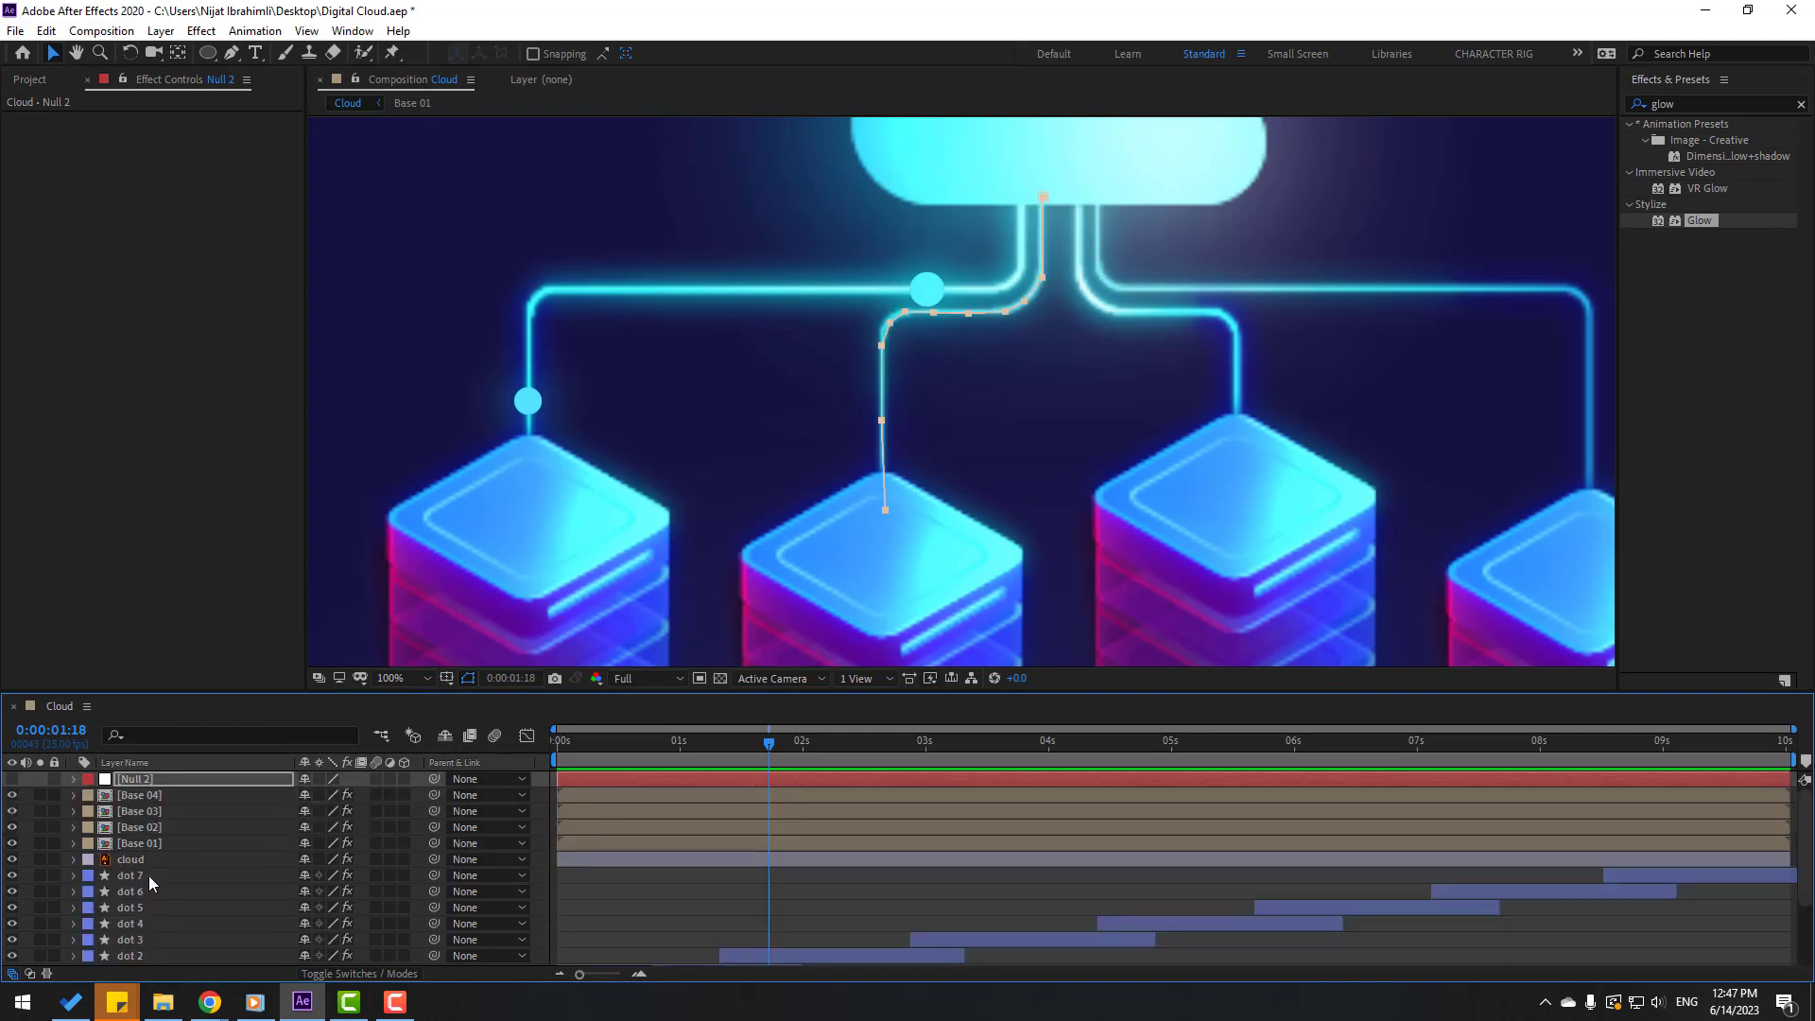
# Step: Duplicate the original dot layer and place the copy directly above dot 7 in the layer stack
pyautogui.scroll(-3, 178, 883)
pyautogui.scroll(3, 213, 895)
pyautogui.click(136, 877)
pyautogui.scroll(-3, 137, 876)
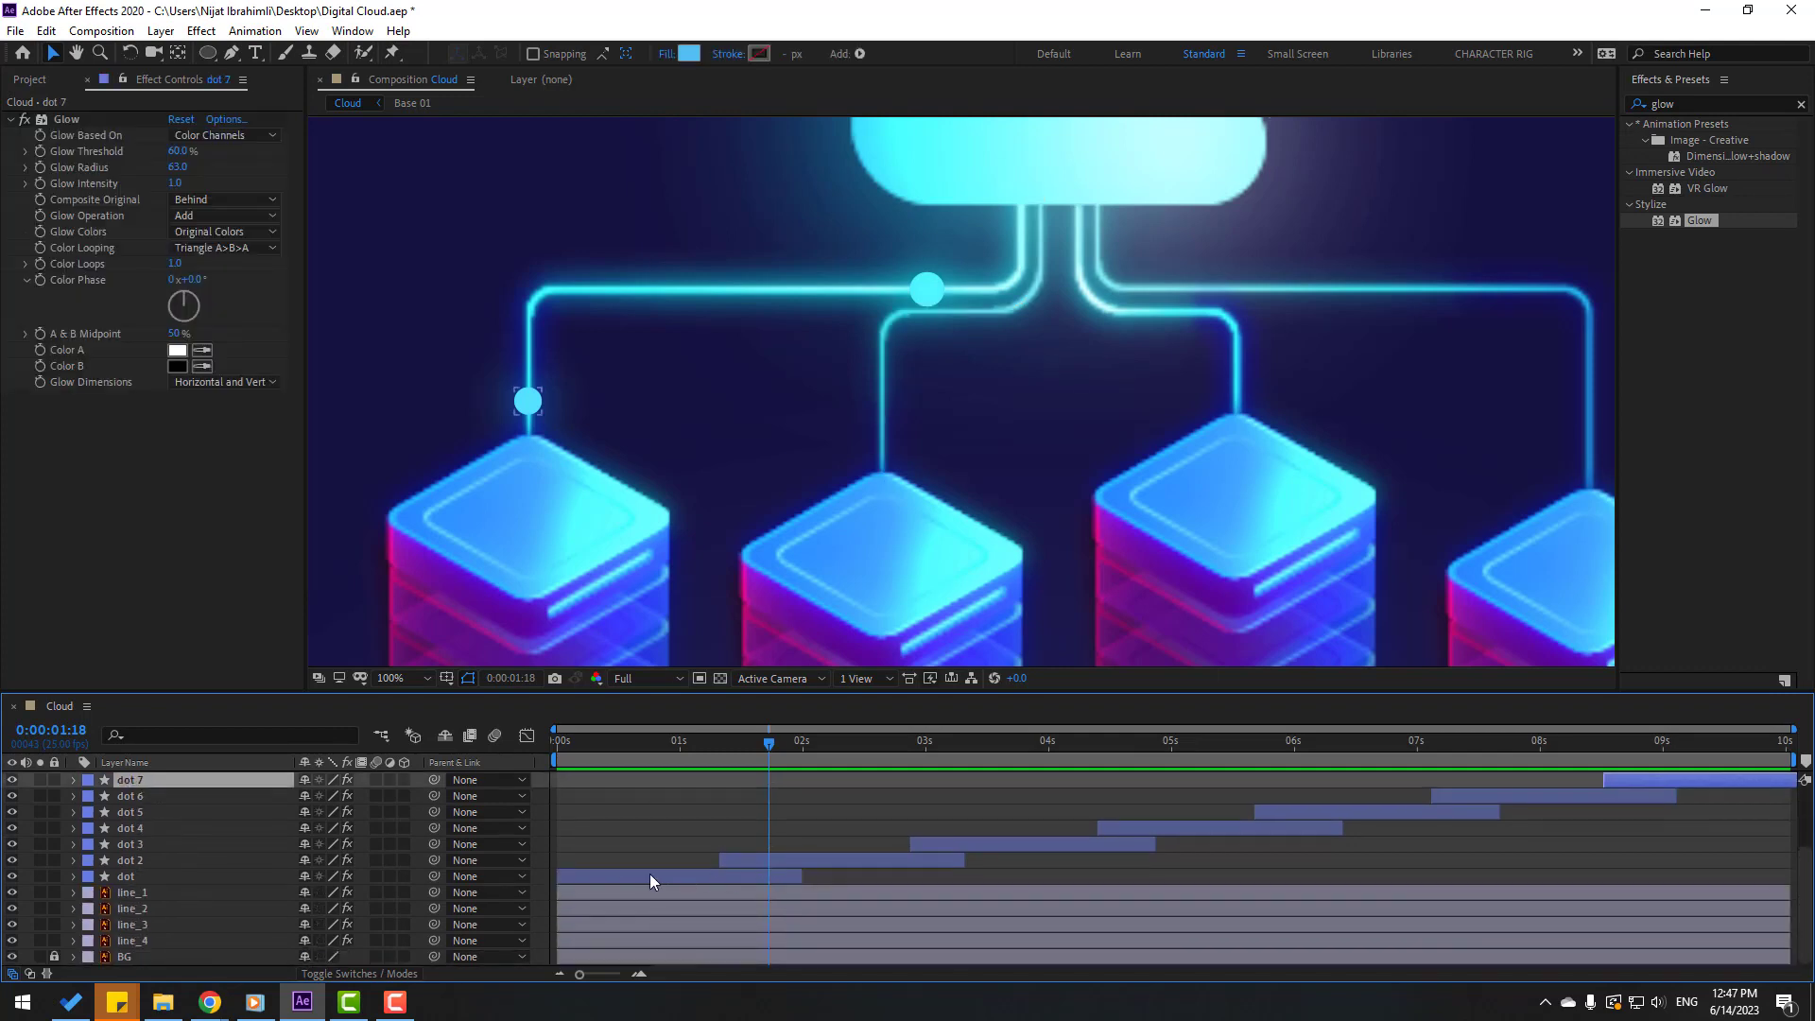
pyautogui.click(180, 877)
pyautogui.scroll(2, 146, 899)
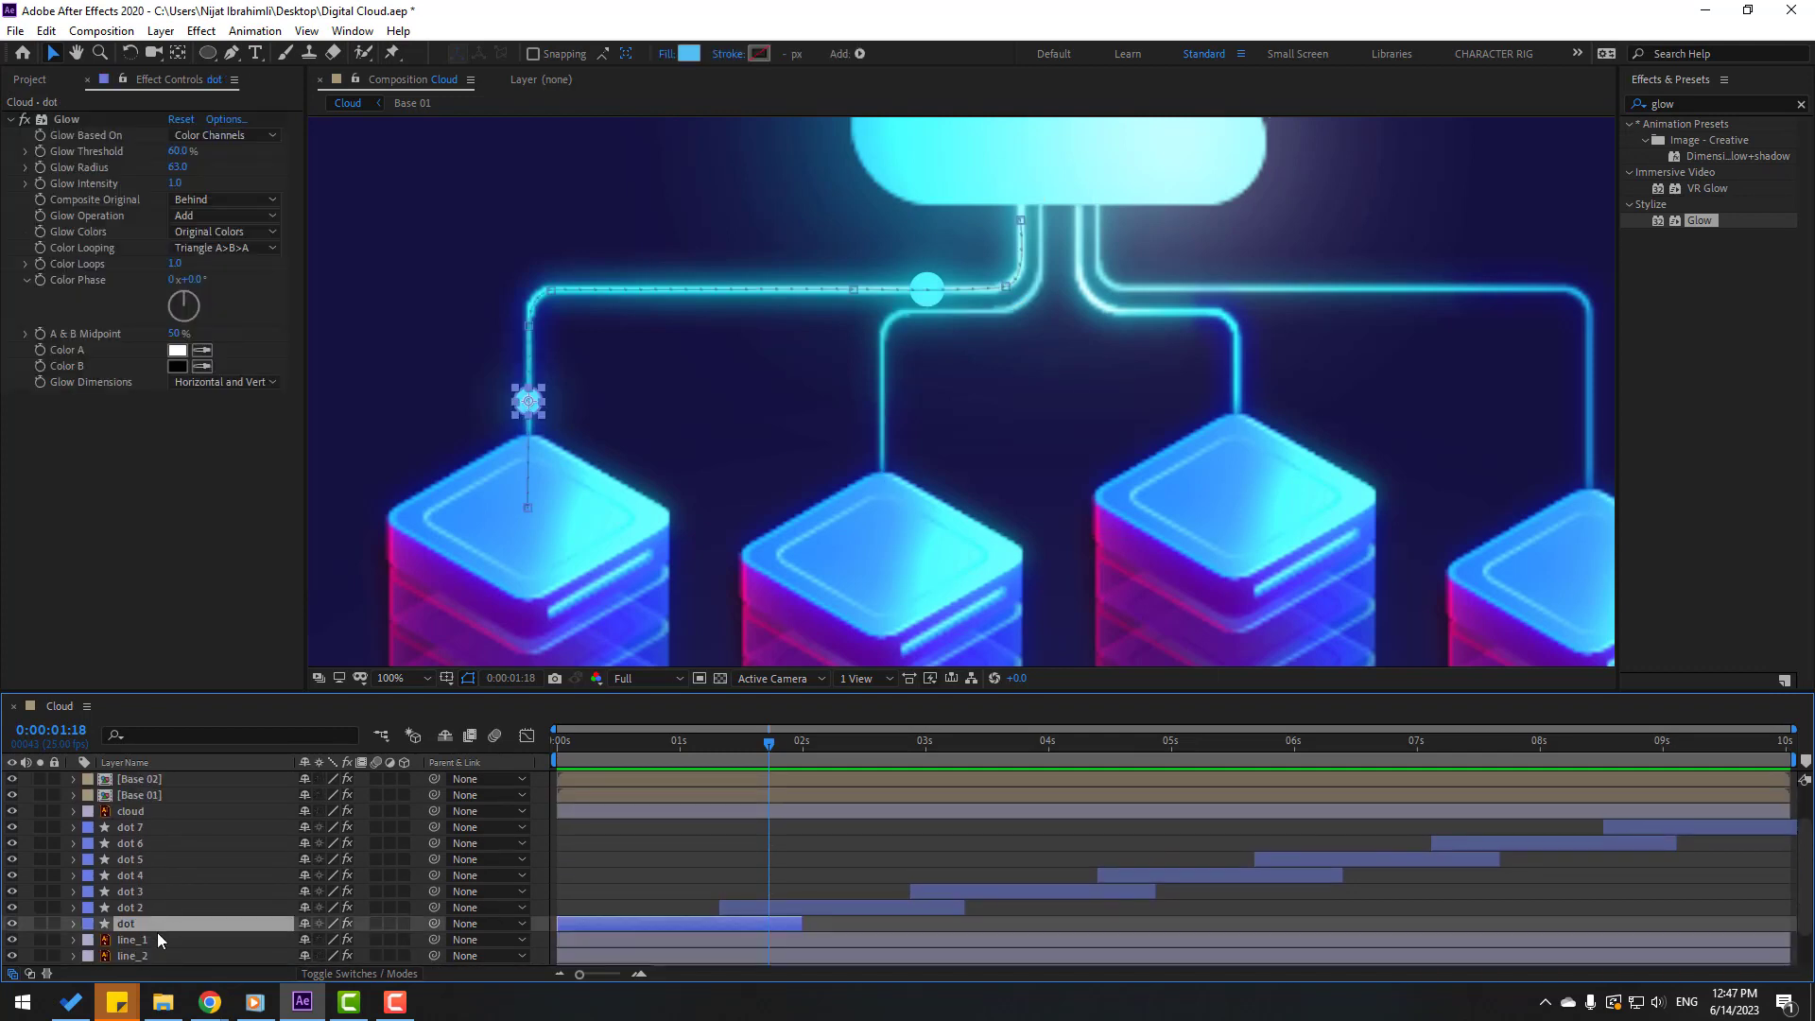
pyautogui.hotkey('ctrl', 'd')
pyautogui.moveTo(138, 924); pyautogui.dragTo(180, 820)
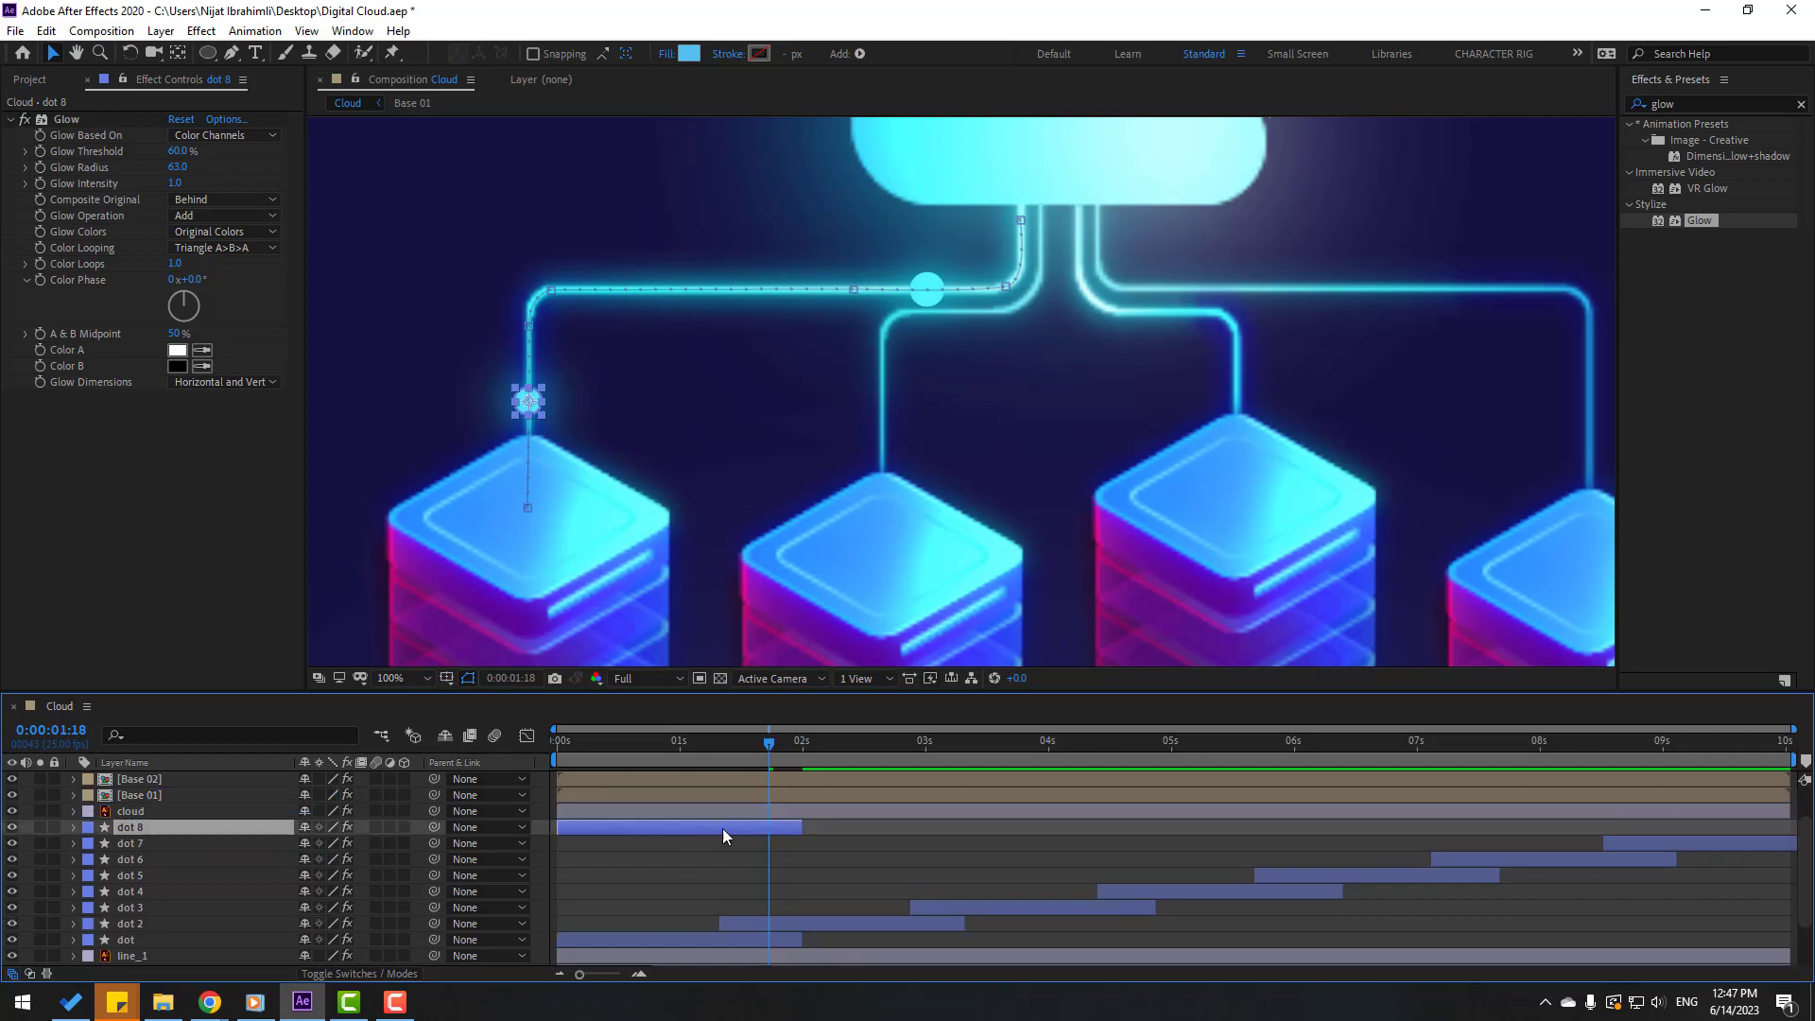
# Step: At 0:00:00:00, replace dot 8's Position keyframes with the copied mask path and align the motion path with the second connector line
pyautogui.moveTo(763, 743); pyautogui.dragTo(519, 747)
pyautogui.press('p')
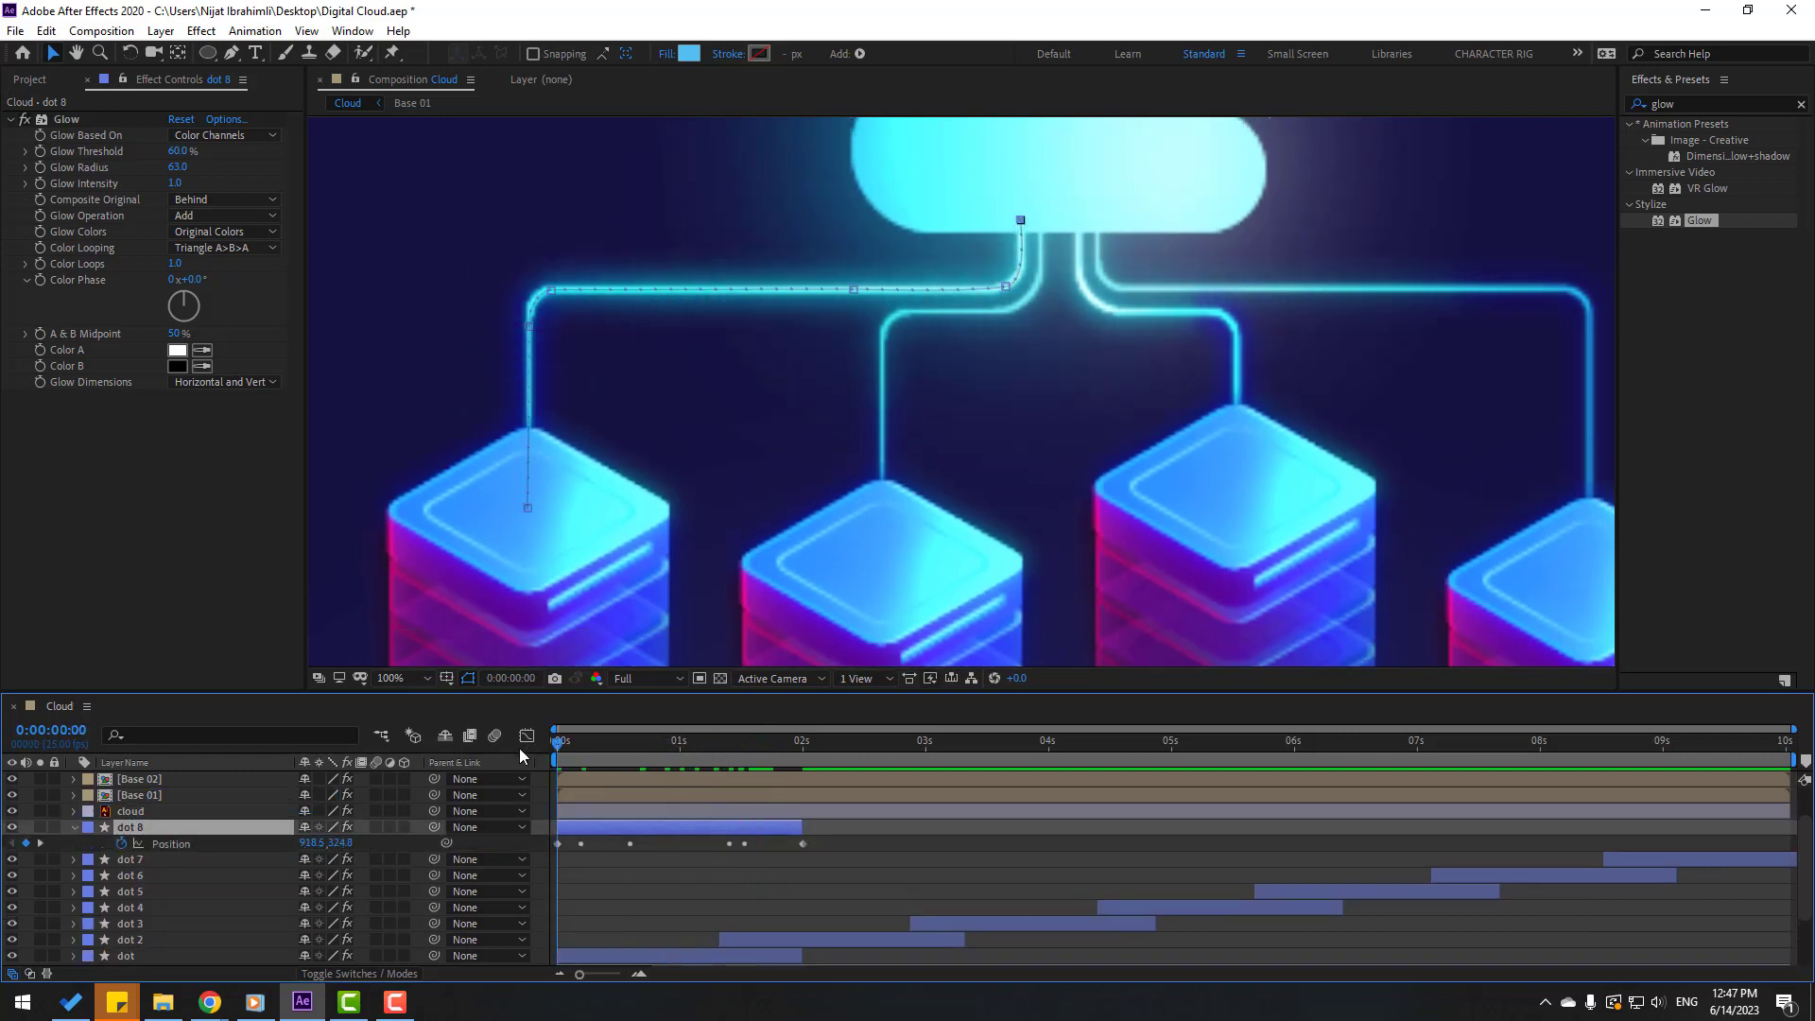
pyautogui.click(121, 844)
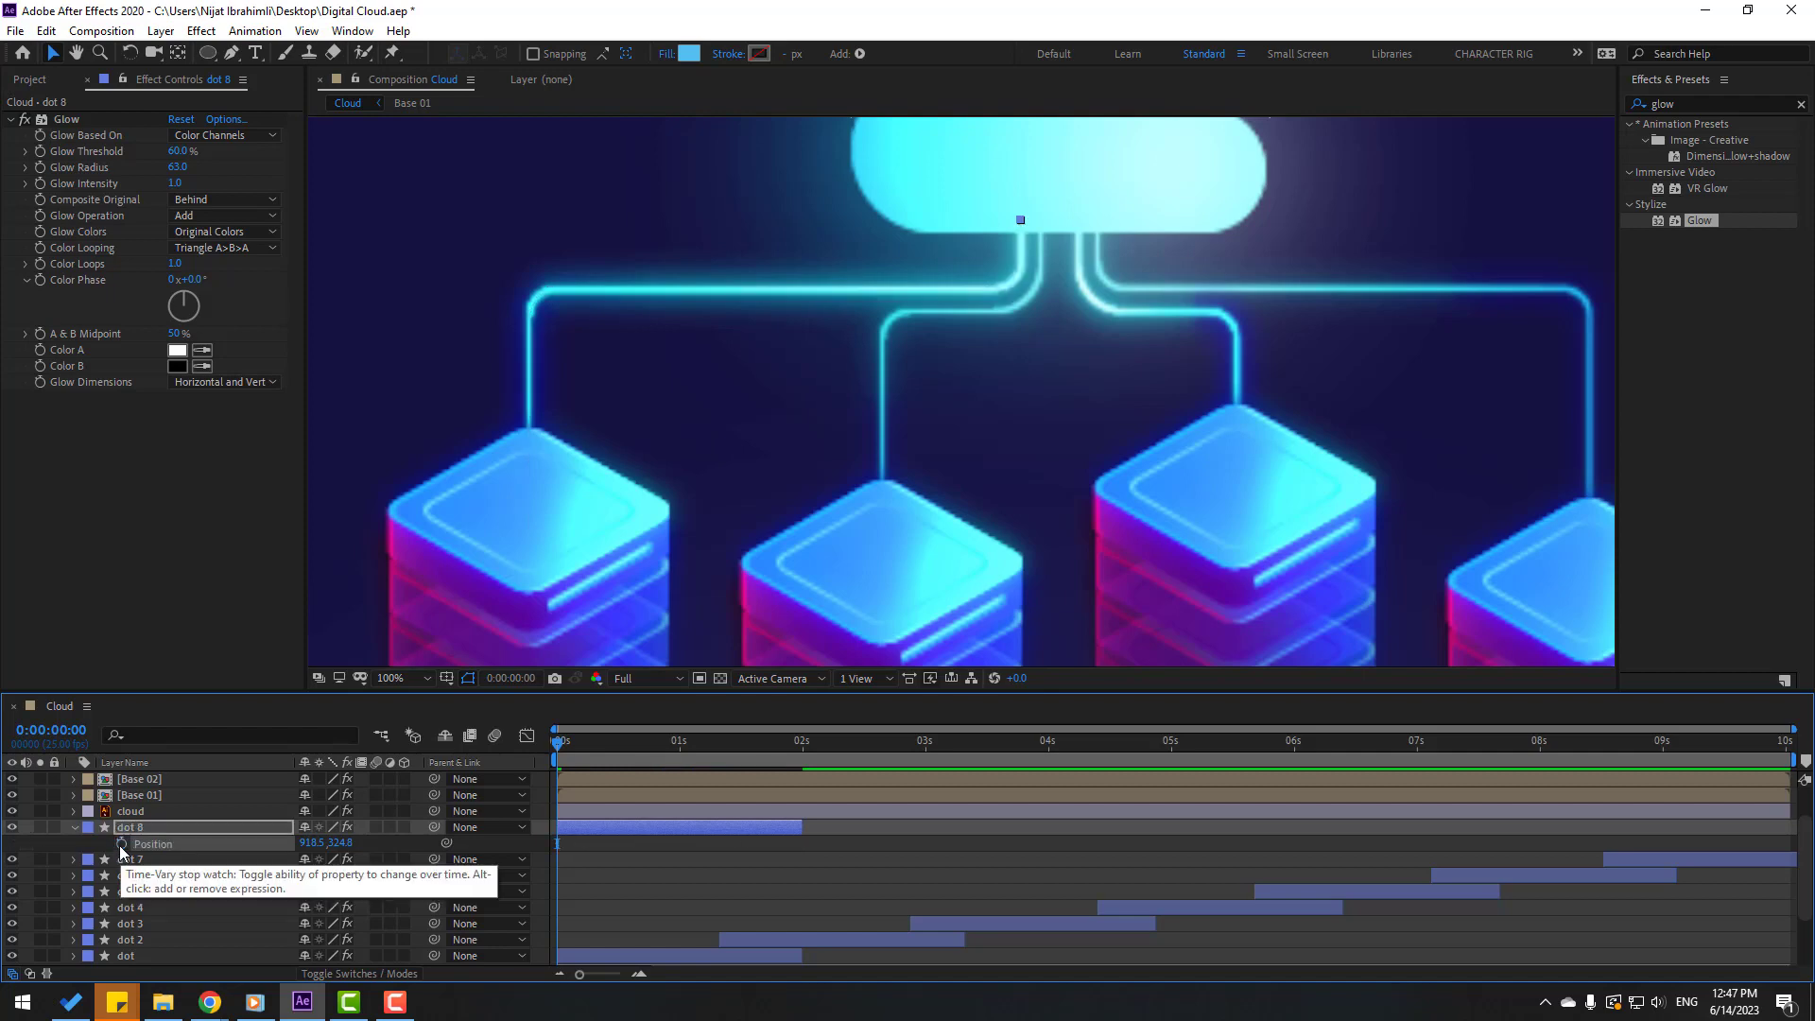
pyautogui.hotkey('ctrl', 'z')
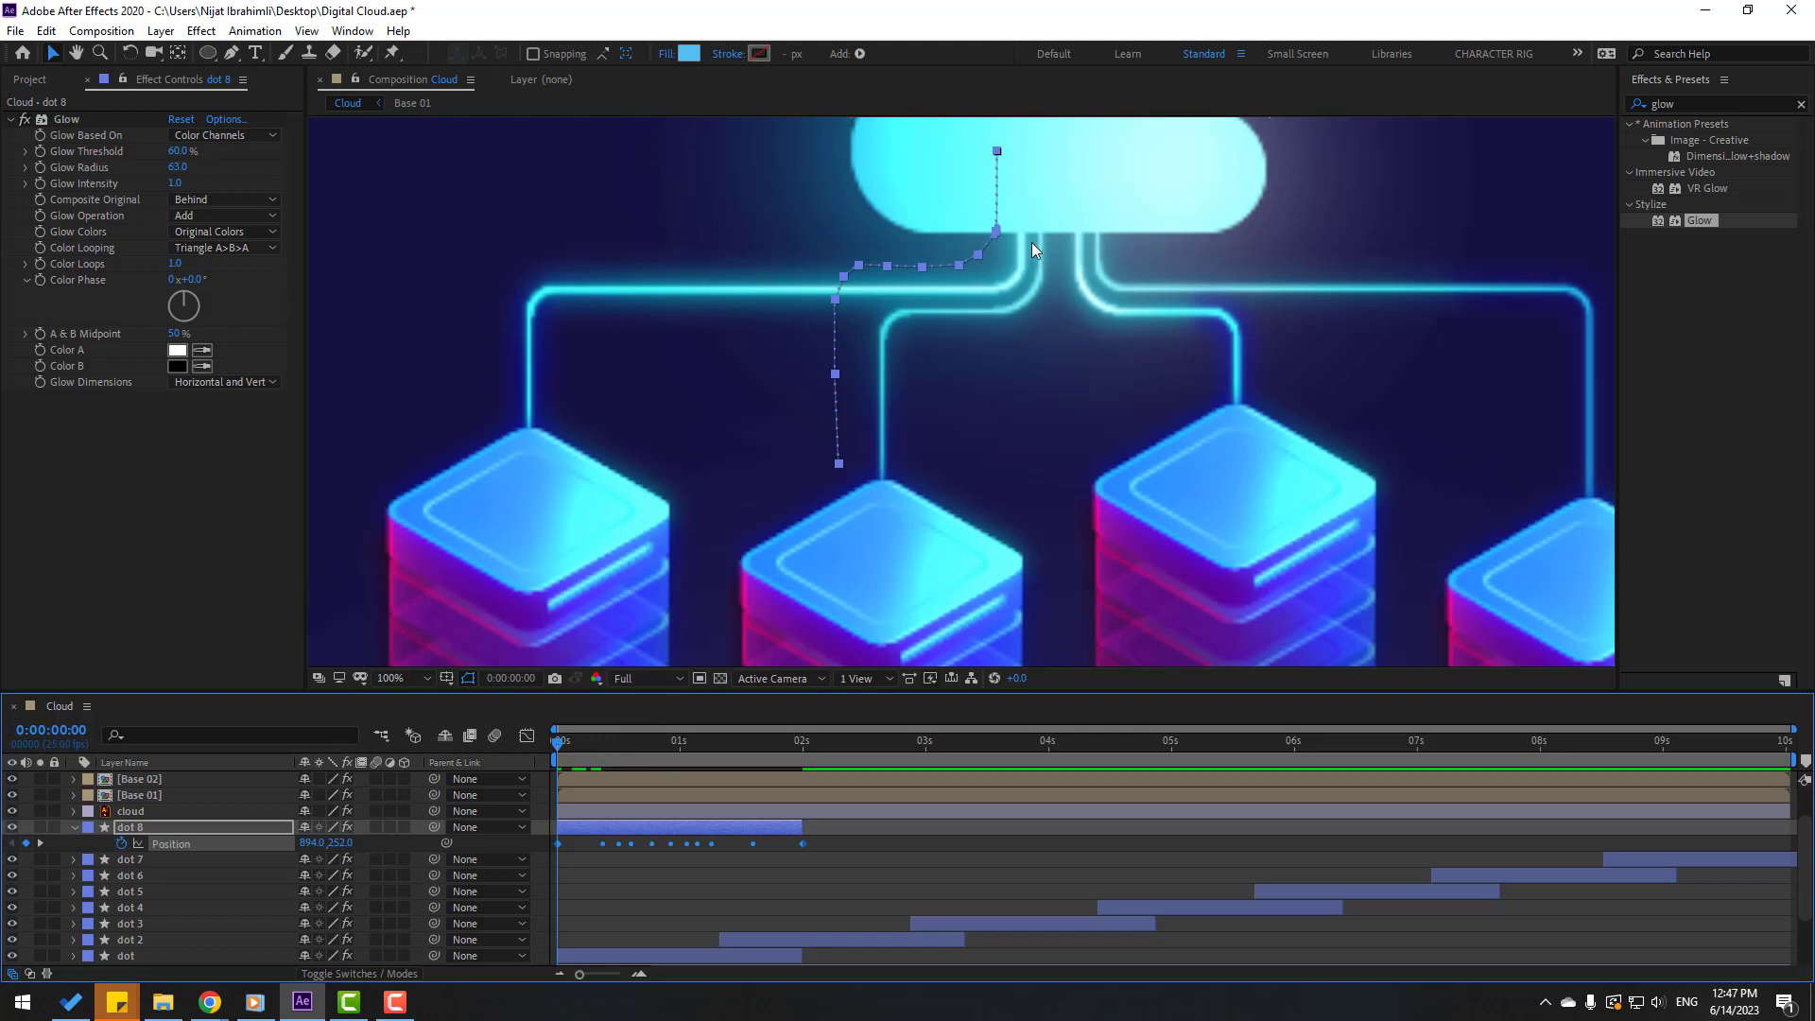
pyautogui.moveTo(996, 228); pyautogui.dragTo(1043, 277)
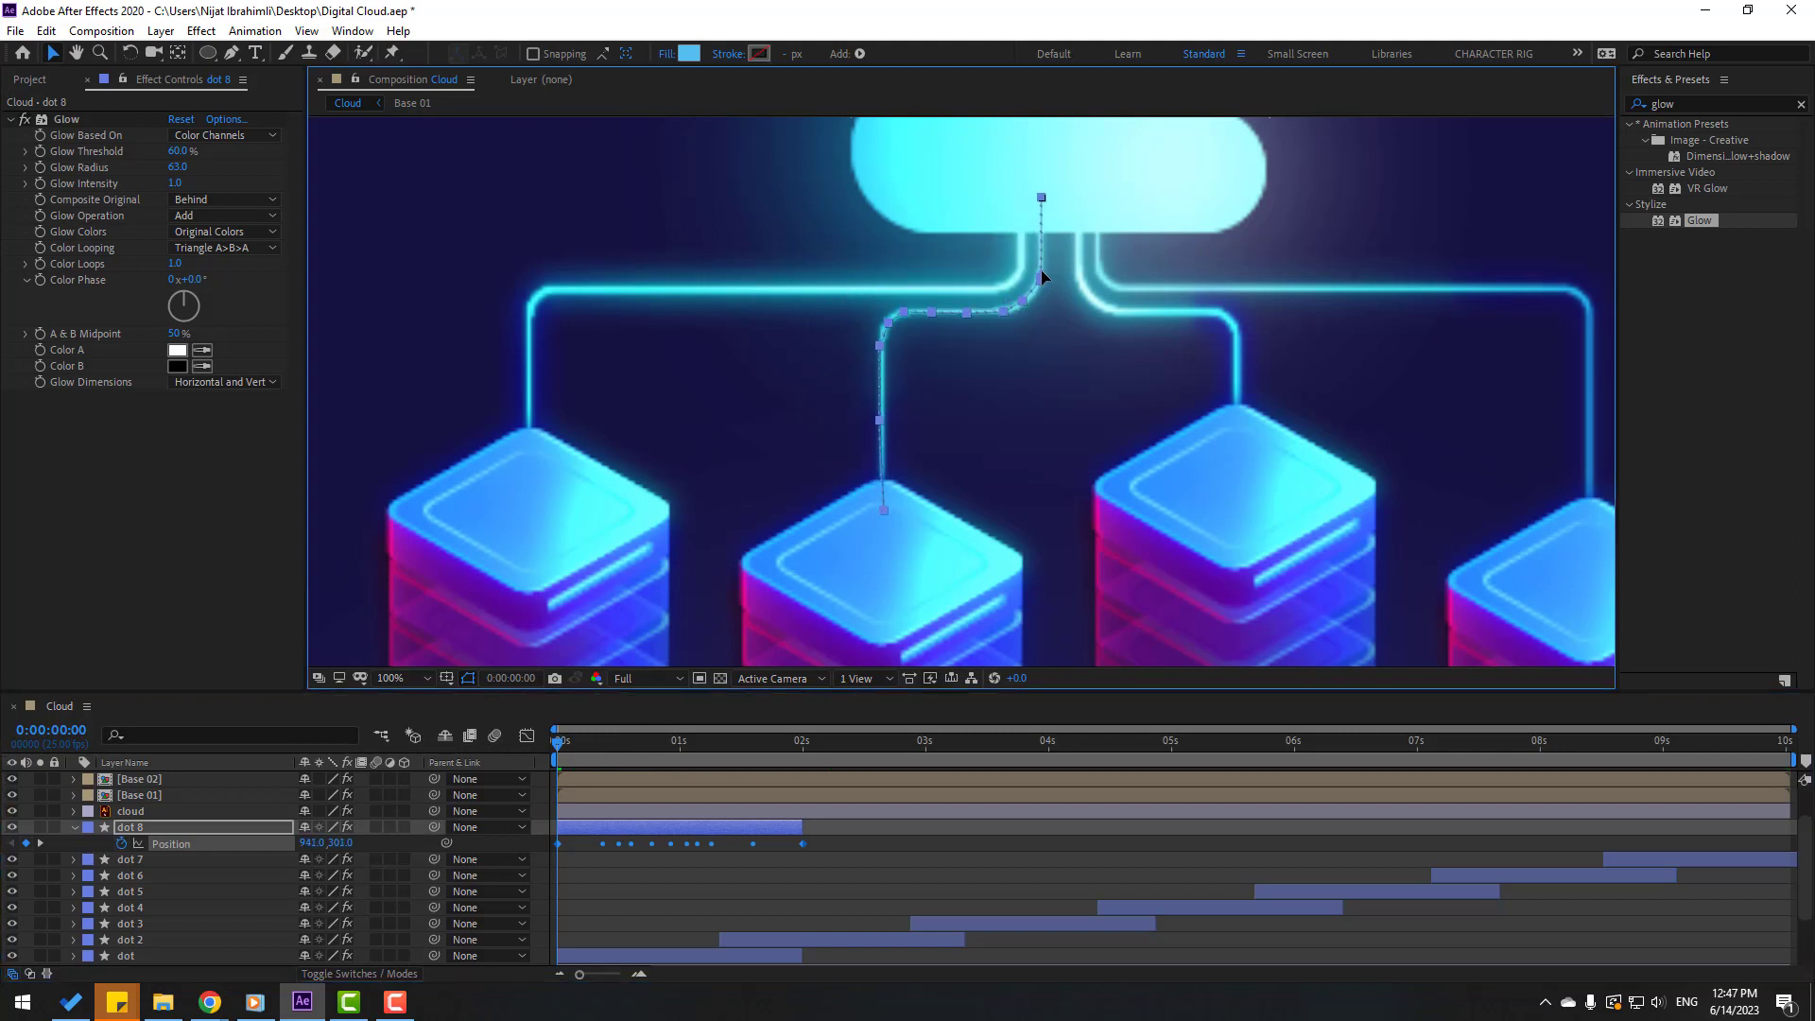
# Step: Shift dot 8 in time so it starts slightly after the first dot, preview the motion, and collapse its properties
pyautogui.click(634, 895)
pyautogui.press('space')
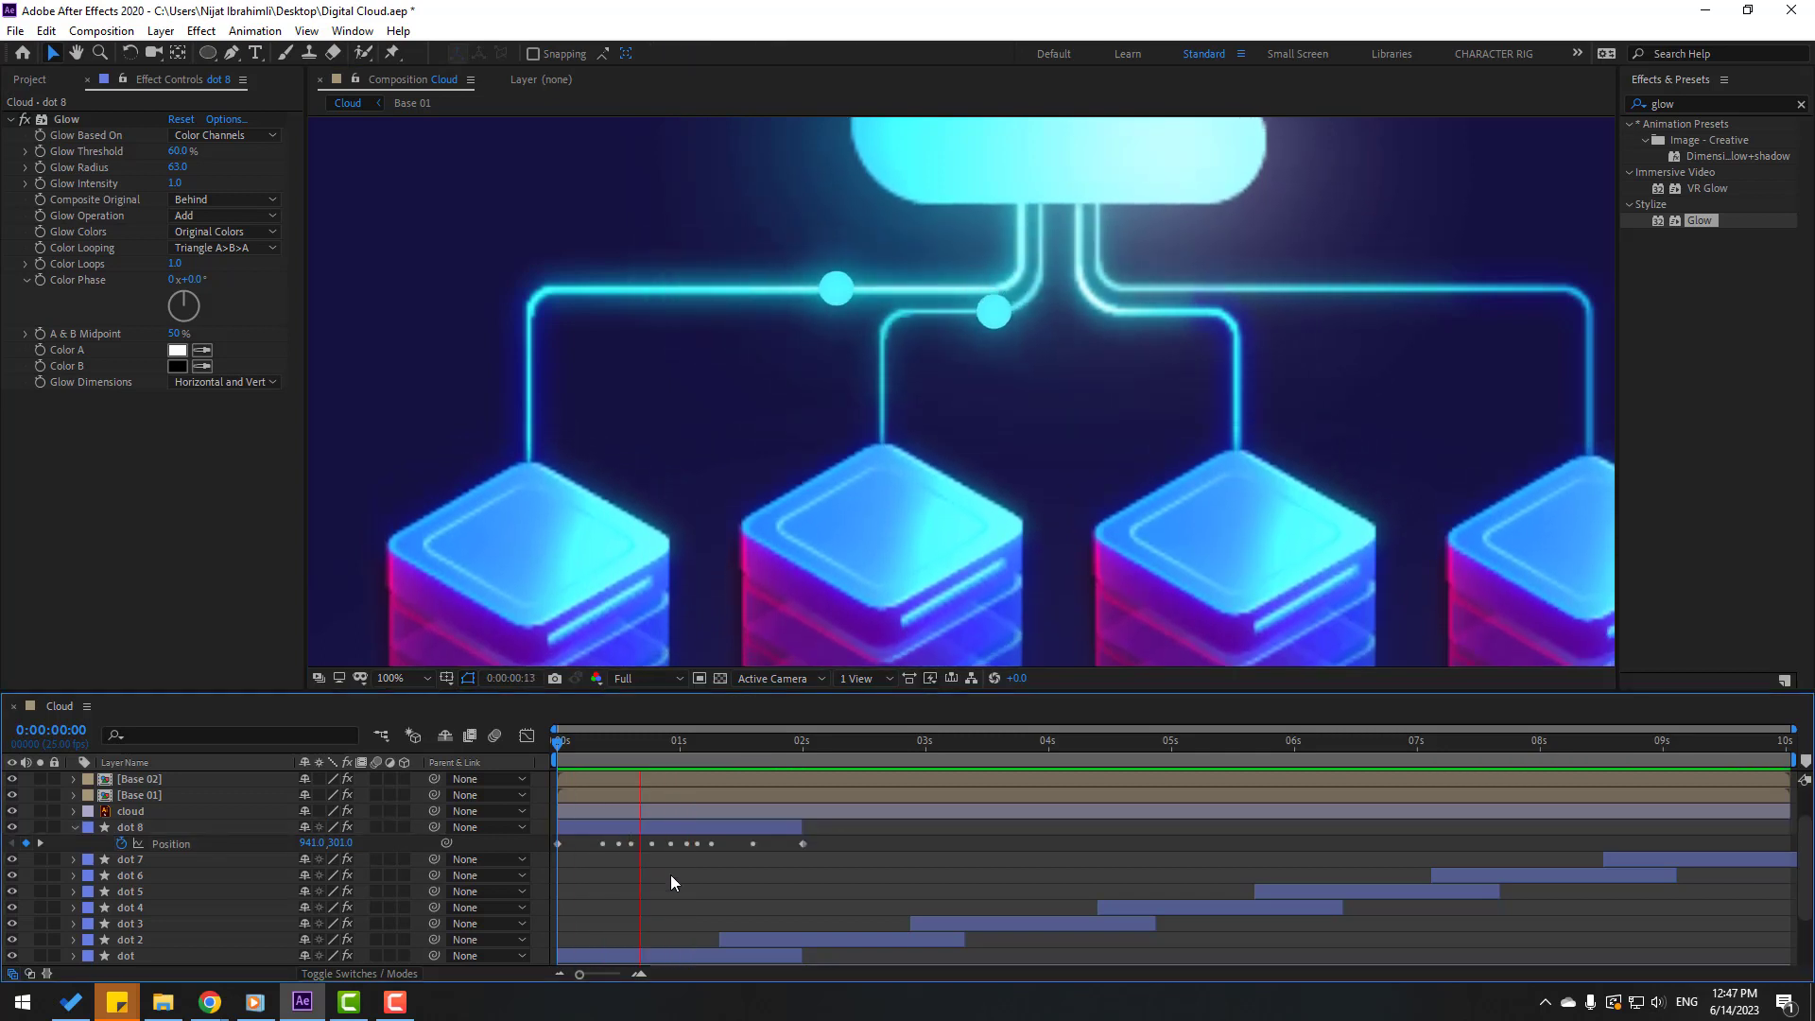
pyautogui.moveTo(601, 829); pyautogui.dragTo(616, 827)
pyautogui.press('space')
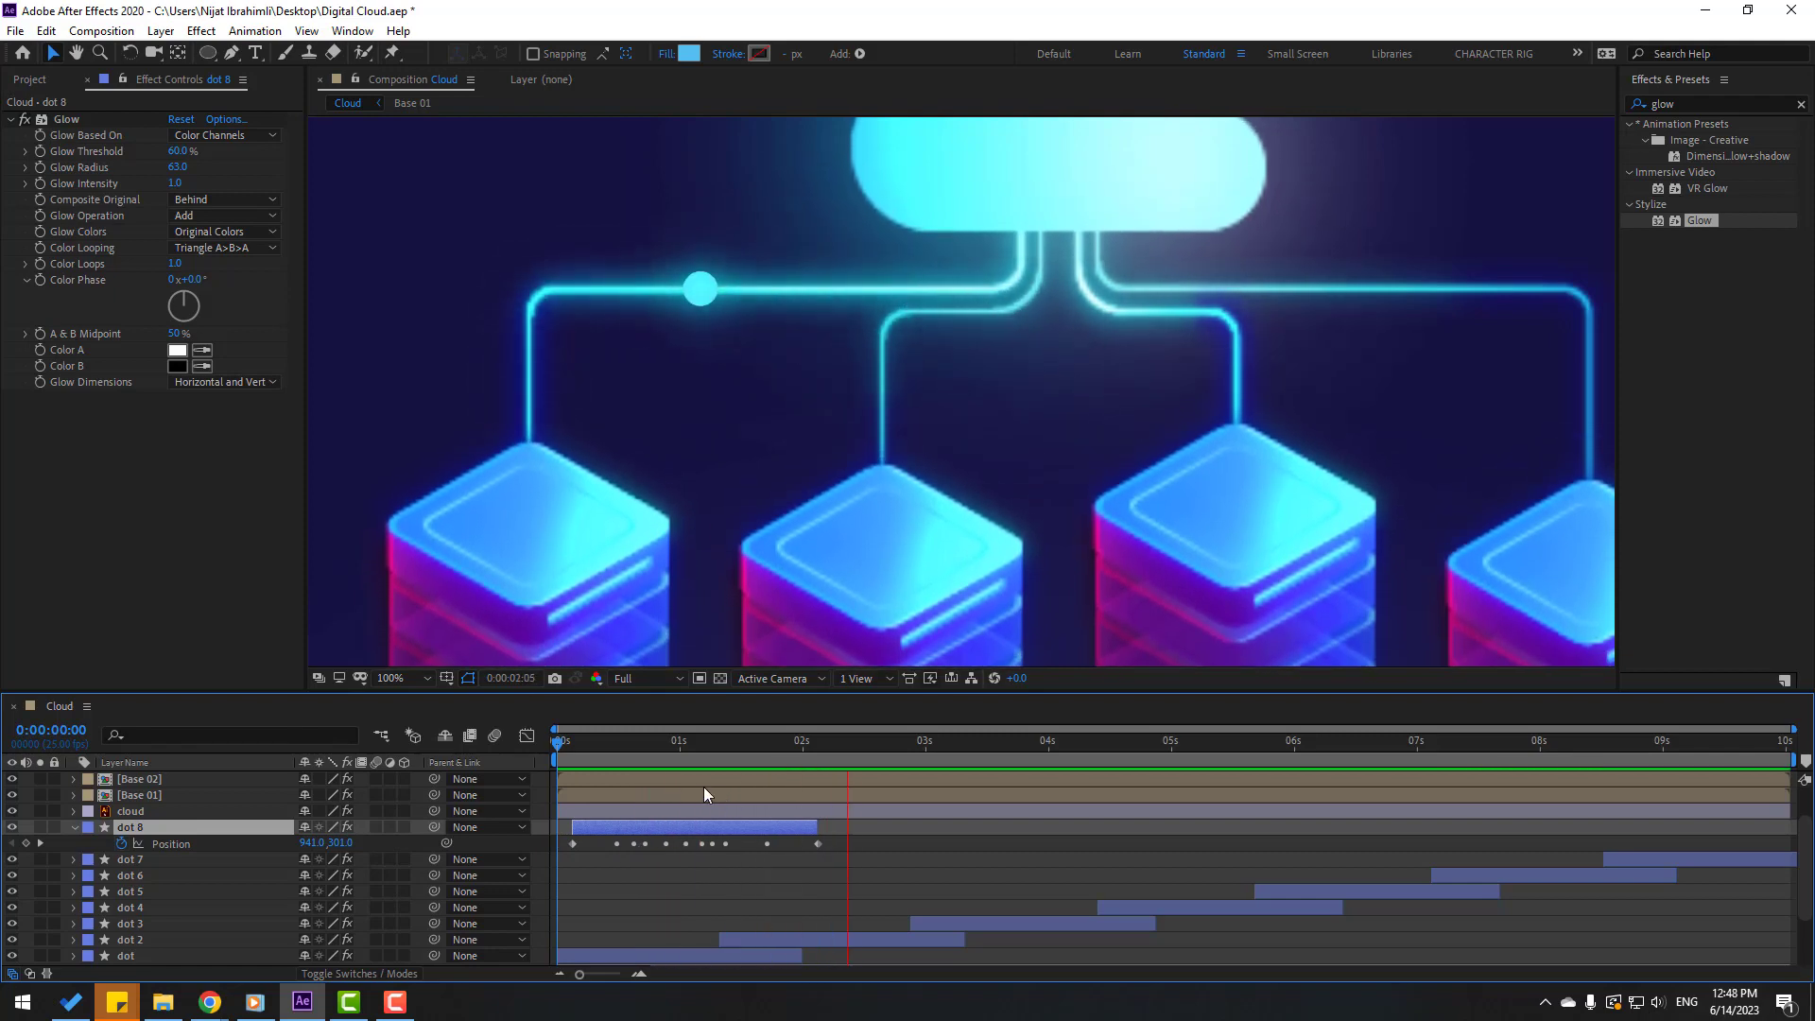
pyautogui.click(75, 828)
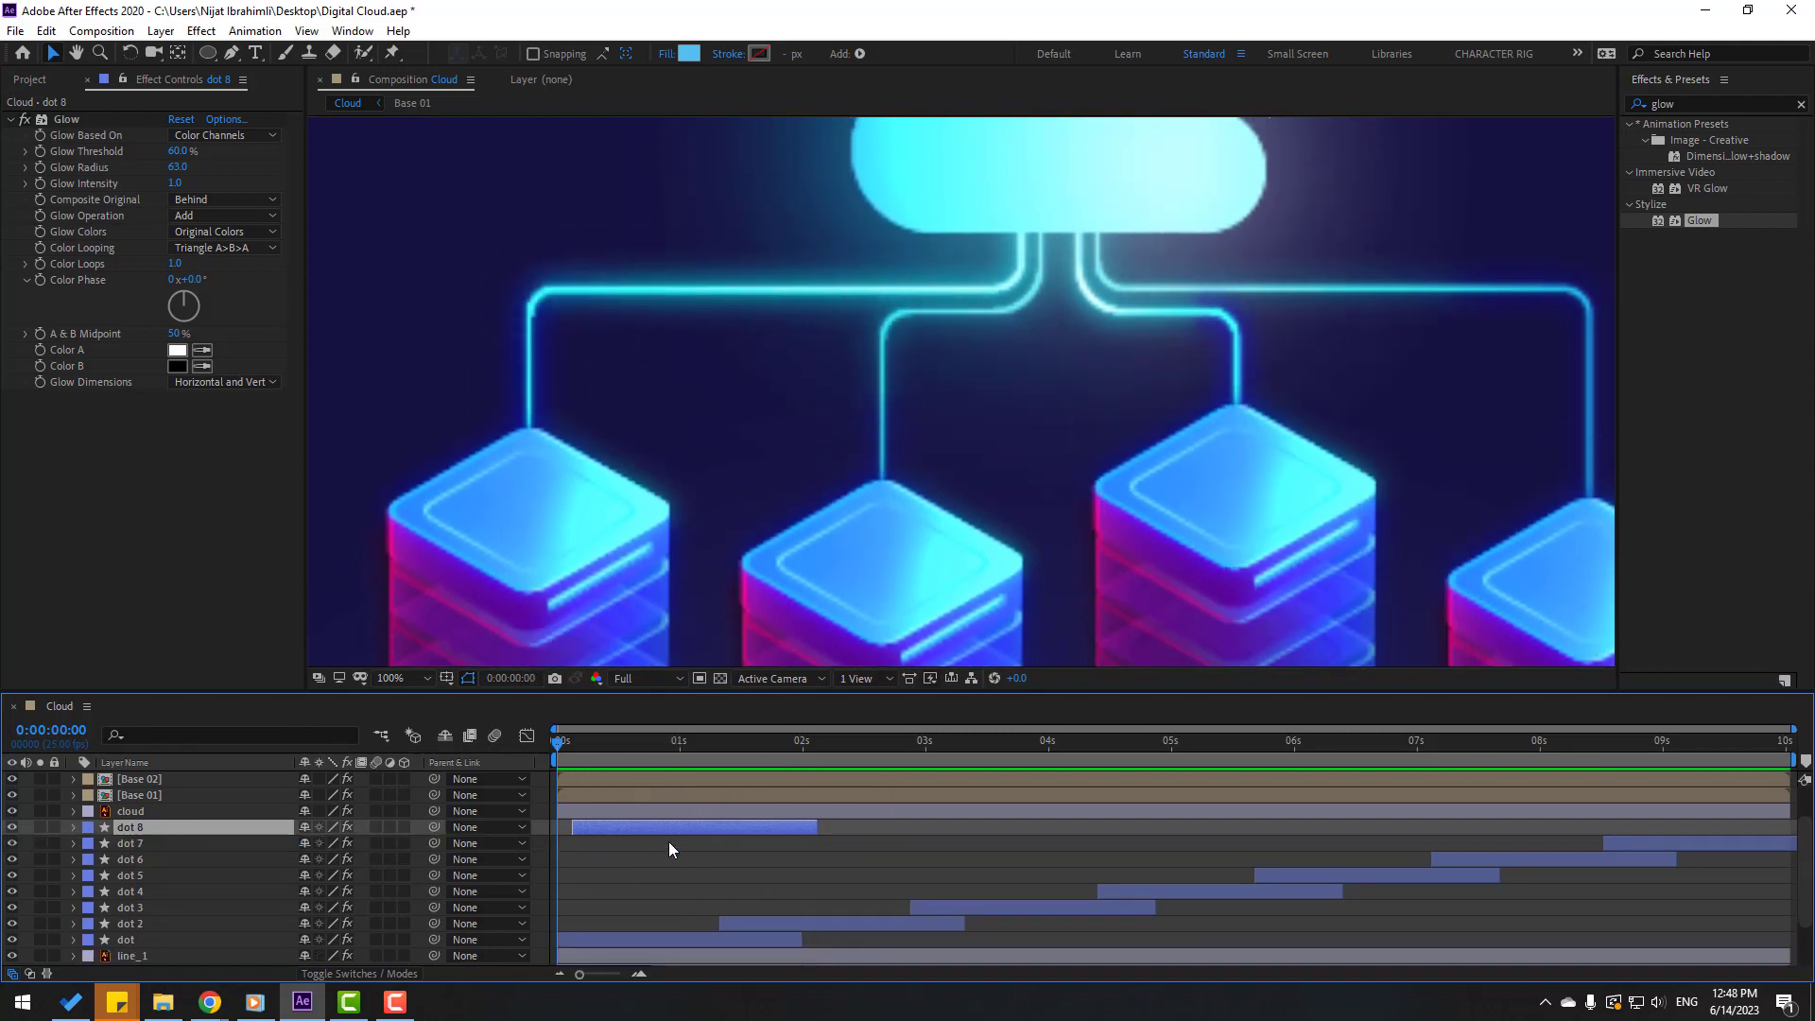
# Step: Duplicate dot 8 seven times, stagger the copies' start times from about 1.4 s to 9 s, and preview the animation
pyautogui.hotkey('ctrl', 'd')
pyautogui.moveTo(638, 826); pyautogui.dragTo(1596, 828)
pyautogui.hotkey('ctrl', 'd')
pyautogui.hotkey('ctrl', 'd')
pyautogui.hotkey('ctrl', 'd')
pyautogui.hotkey('ctrl', 'd')
pyautogui.hotkey('ctrl', 'd')
pyautogui.hotkey('ctrl', 'd')
pyautogui.moveTo(1596, 828); pyautogui.dragTo(1750, 828)
pyautogui.press('space')
pyautogui.scroll(-2, 1252, 535)
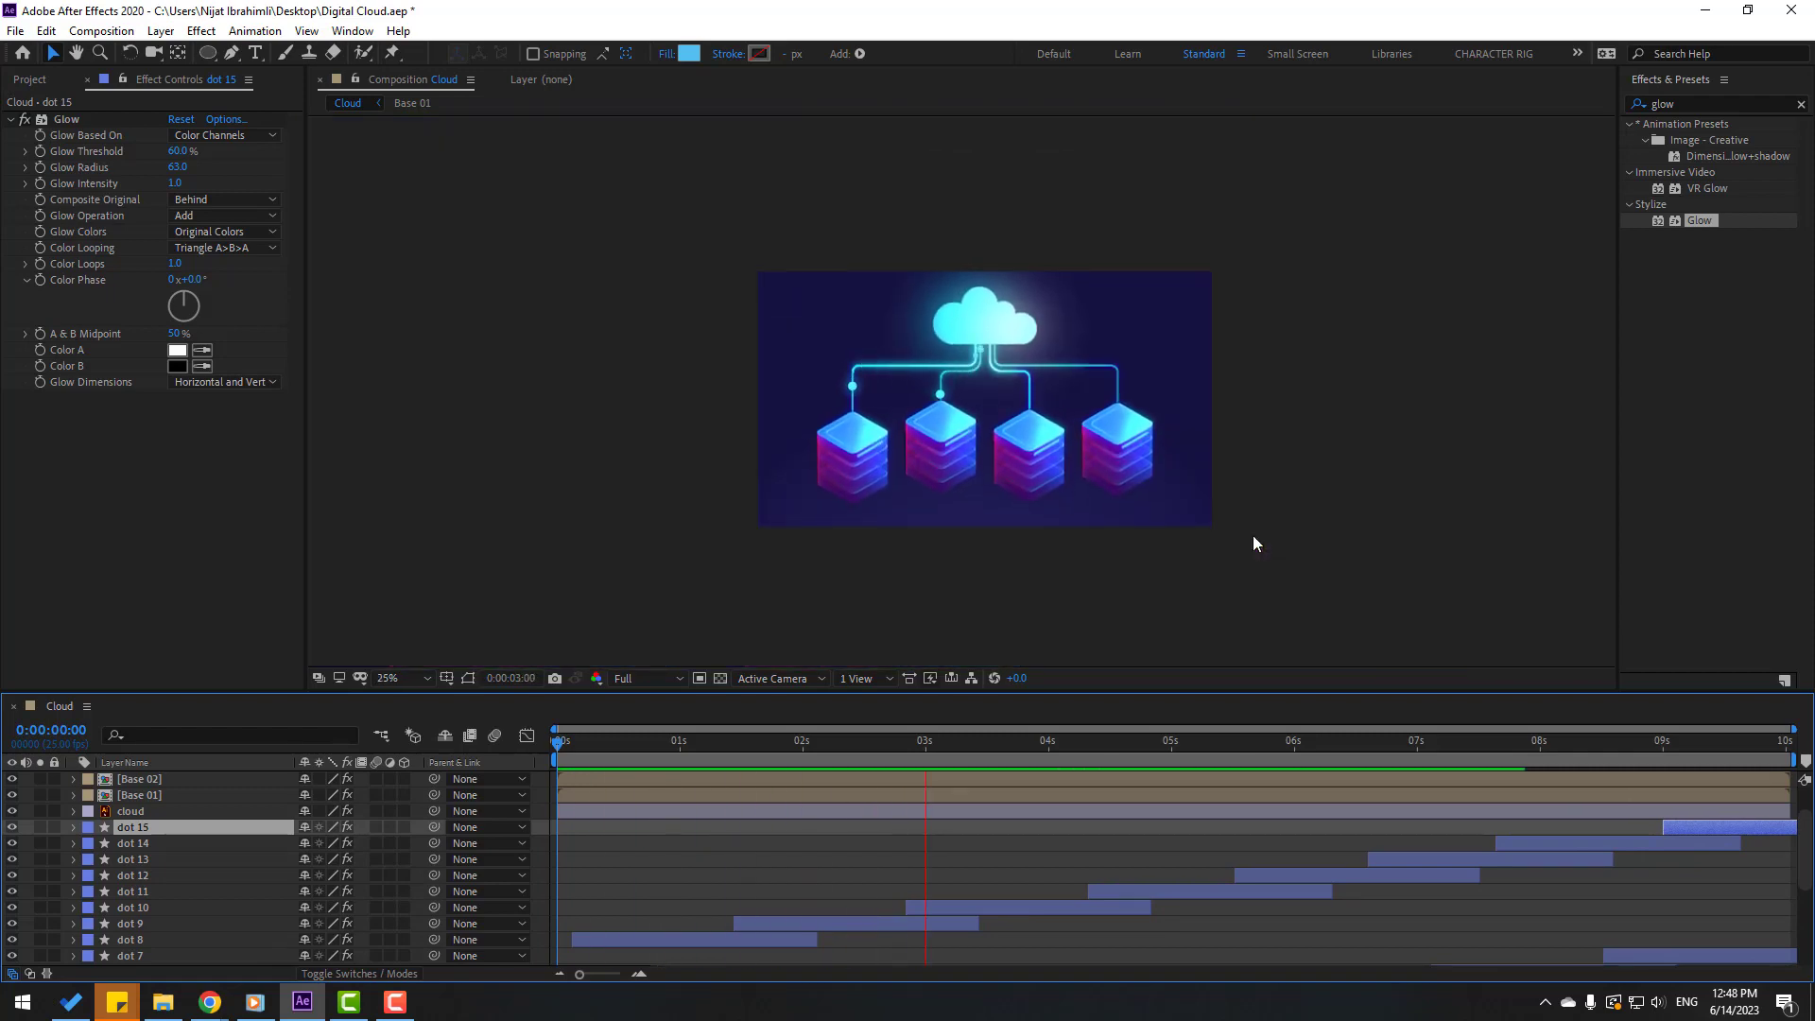
pyautogui.scroll(1, 1229, 552)
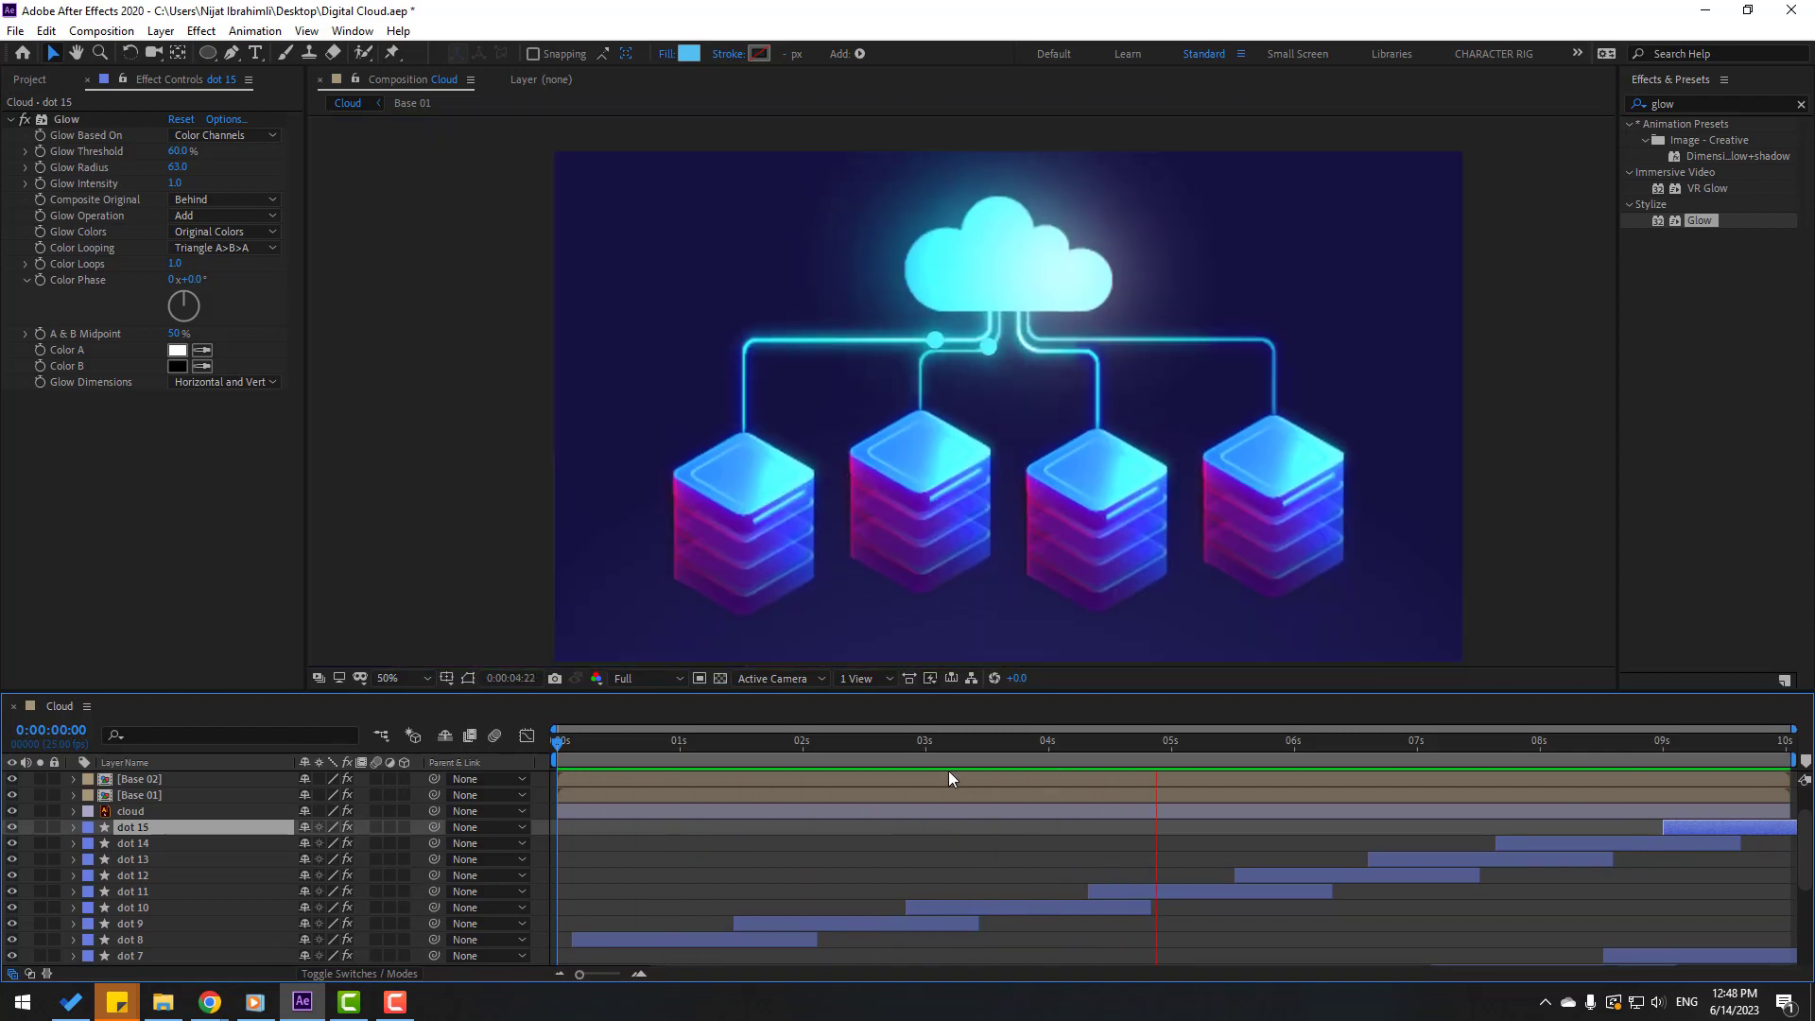
# Step: Stop the preview and delete the second-line mask from Null 2
pyautogui.click(953, 747)
pyautogui.click(742, 869)
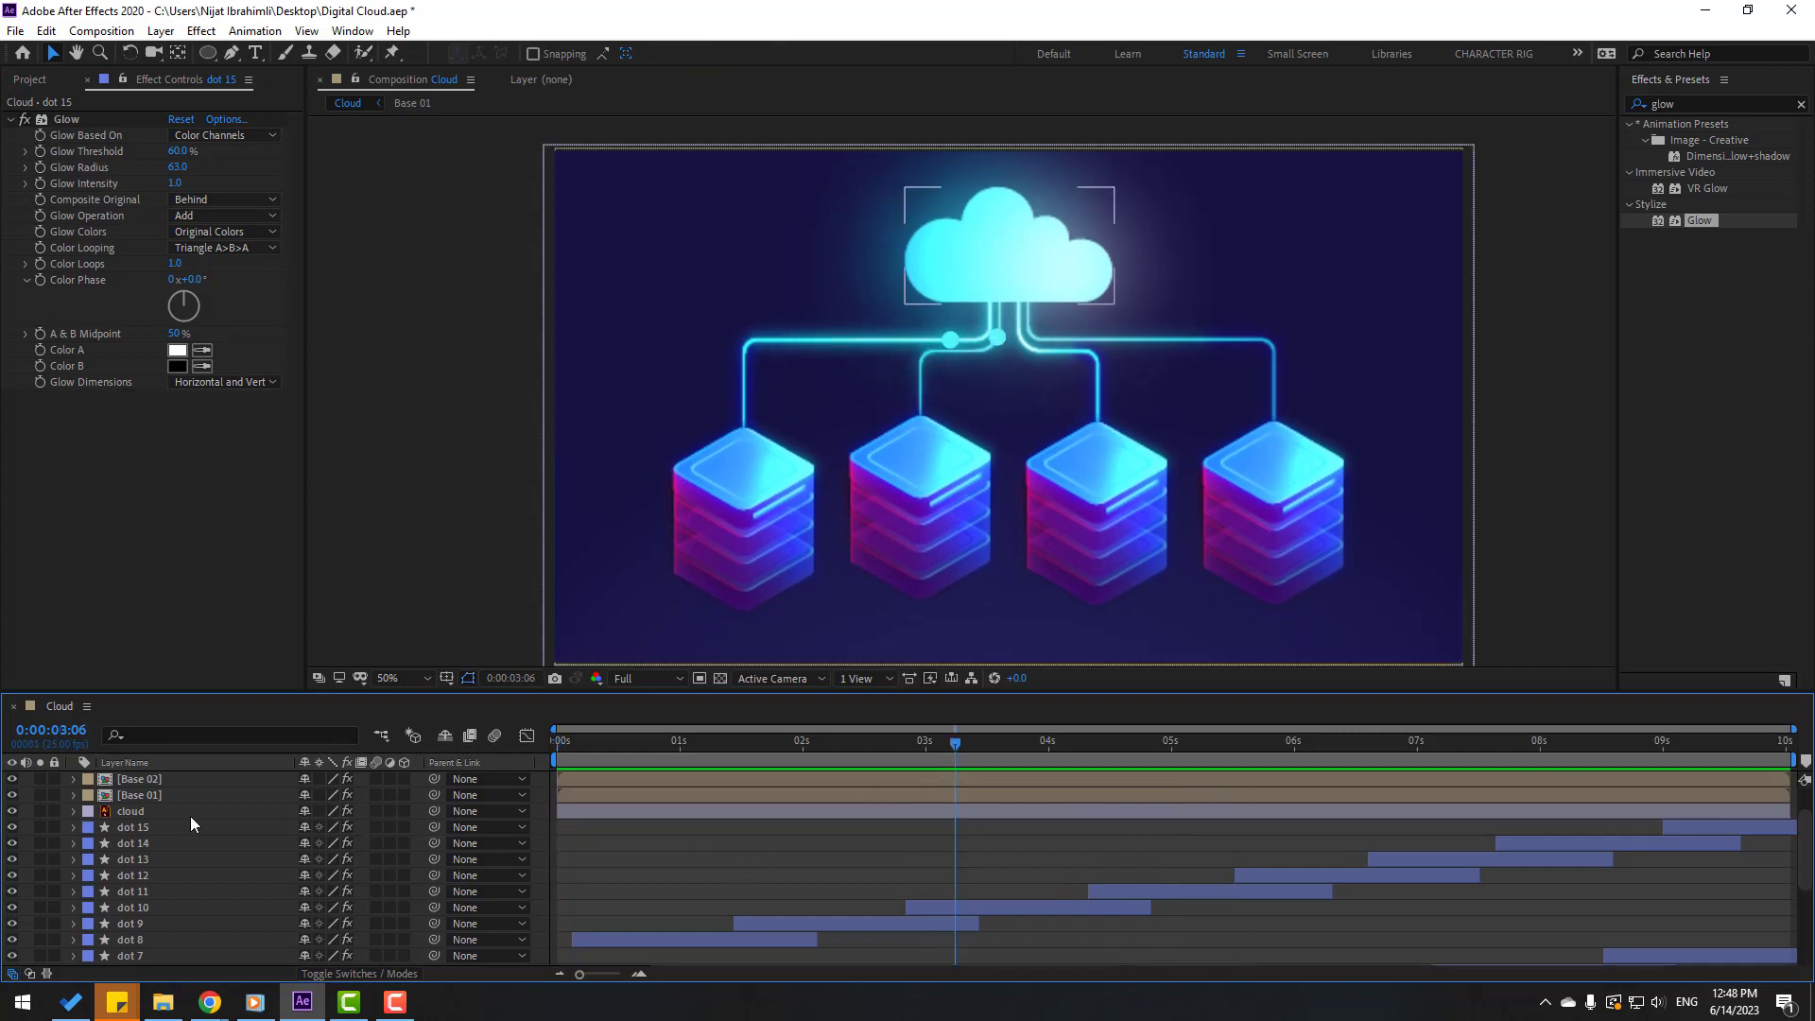
pyautogui.scroll(2, 190, 815)
pyautogui.click(139, 781)
pyautogui.press('m')
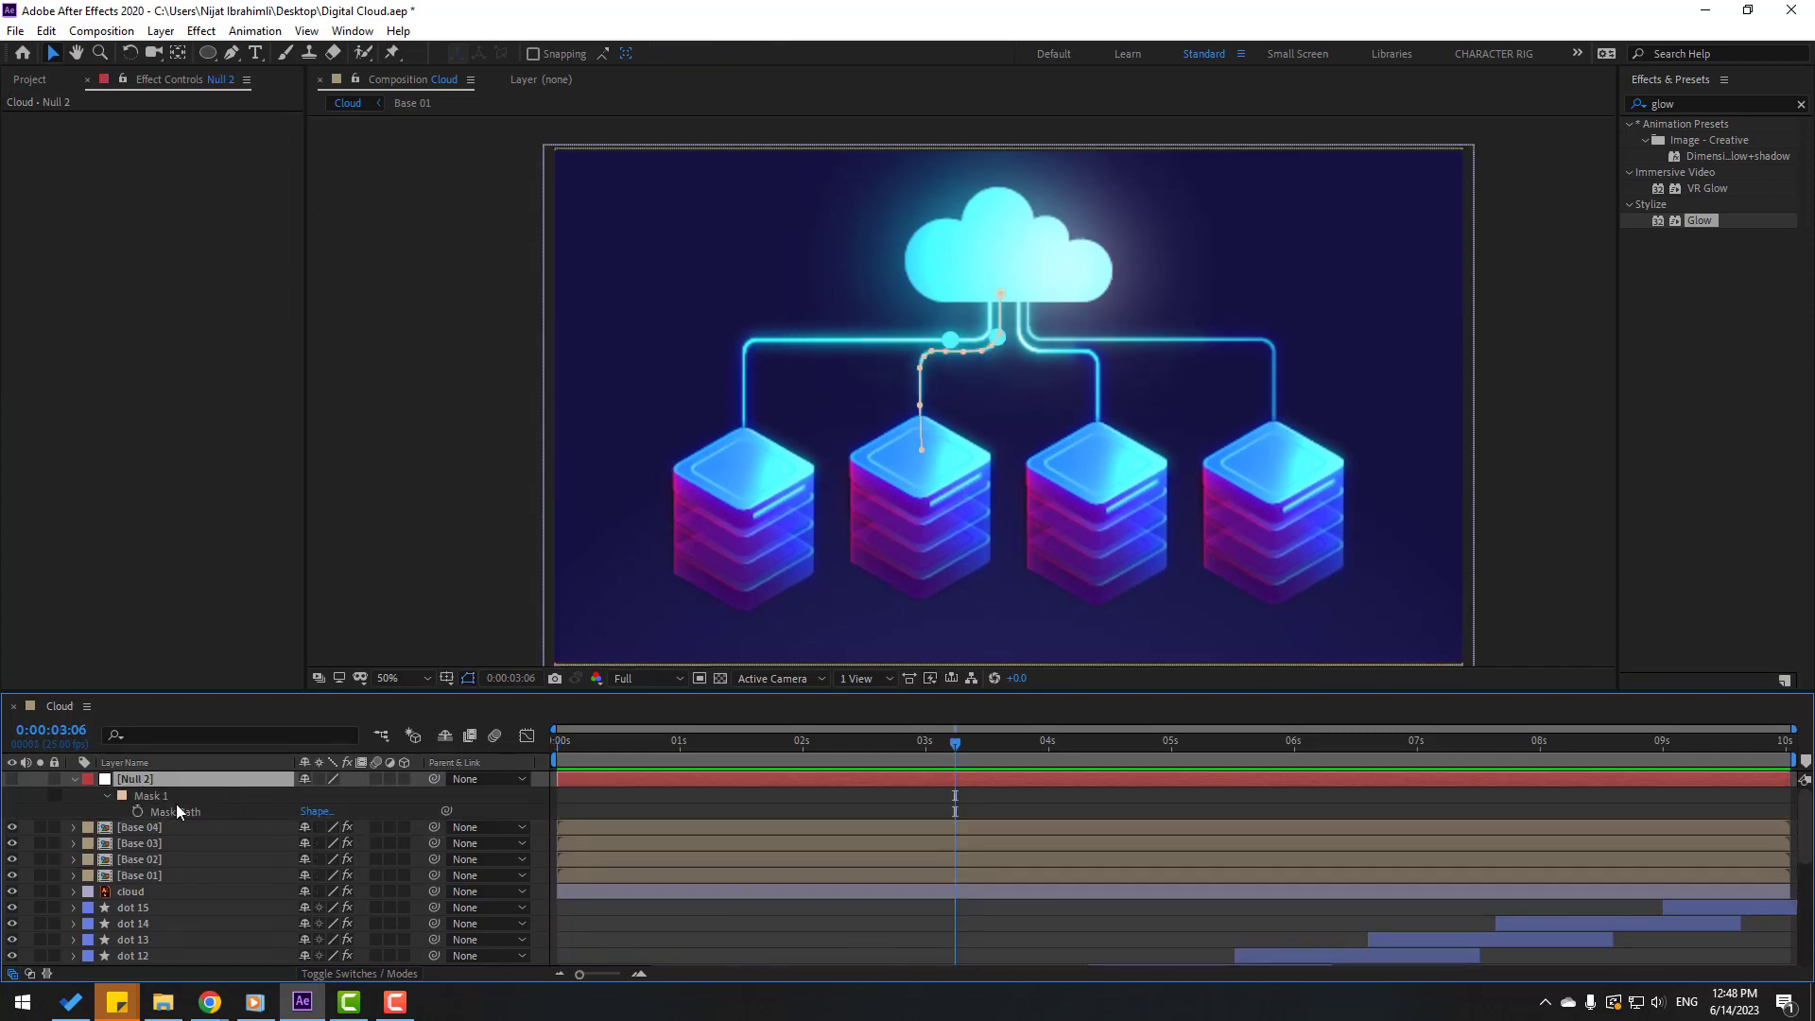
pyautogui.click(148, 802)
pyautogui.press('Delete')
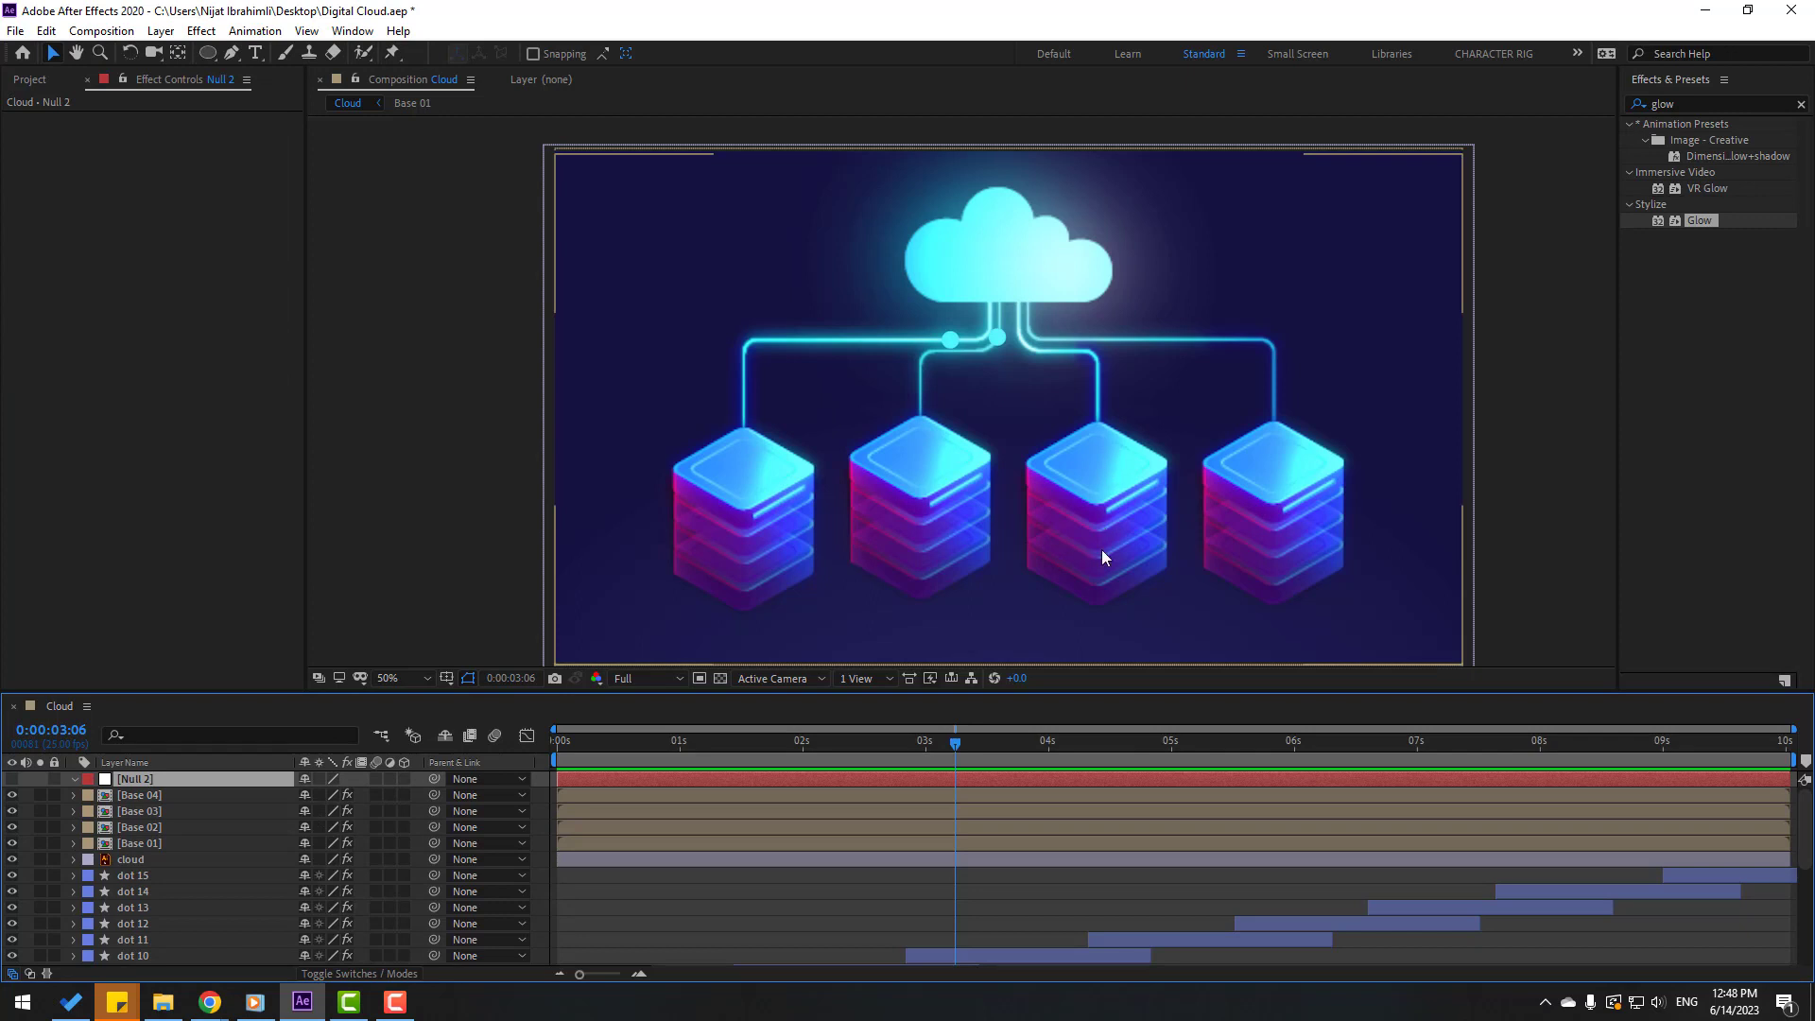
# Step: Draw an open Pen mask path on Null 2 along the third connector line, from the cloud's lower edge to the third stack's top
pyautogui.click(819, 899)
pyautogui.press('.')
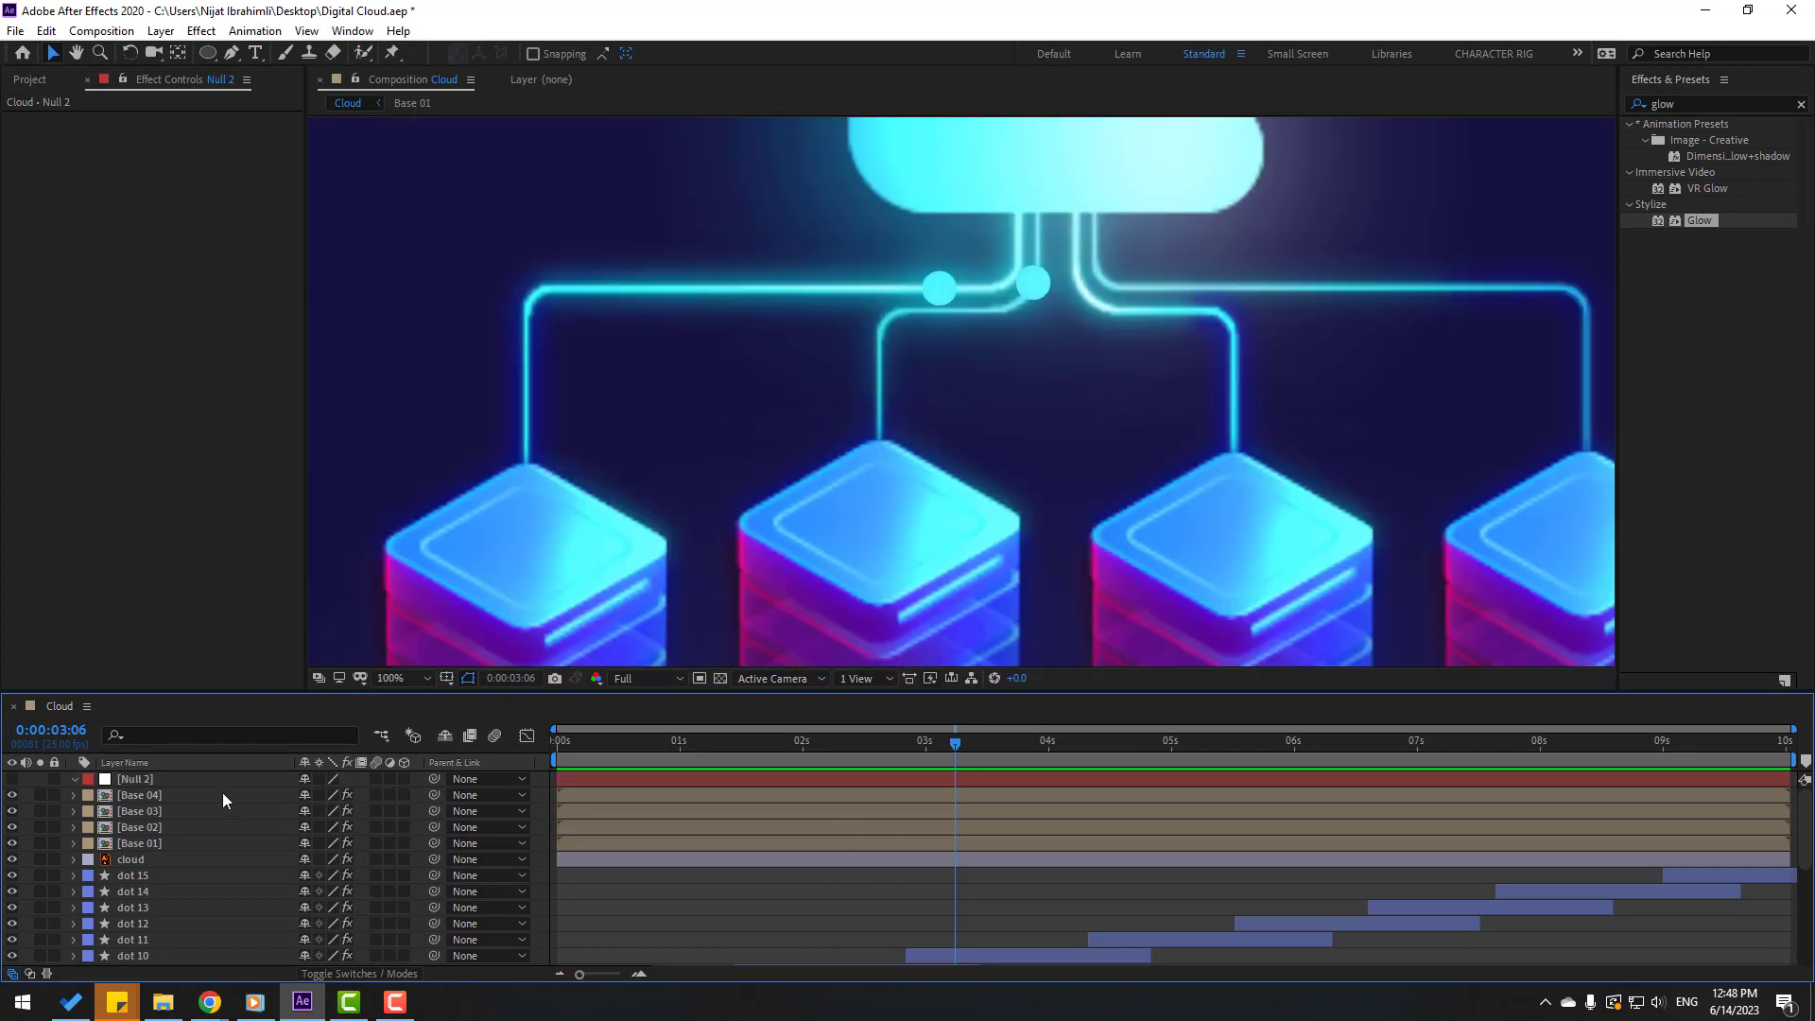
pyautogui.click(149, 781)
pyautogui.moveTo(1160, 389); pyautogui.dragTo(1041, 420)
pyautogui.press('g')
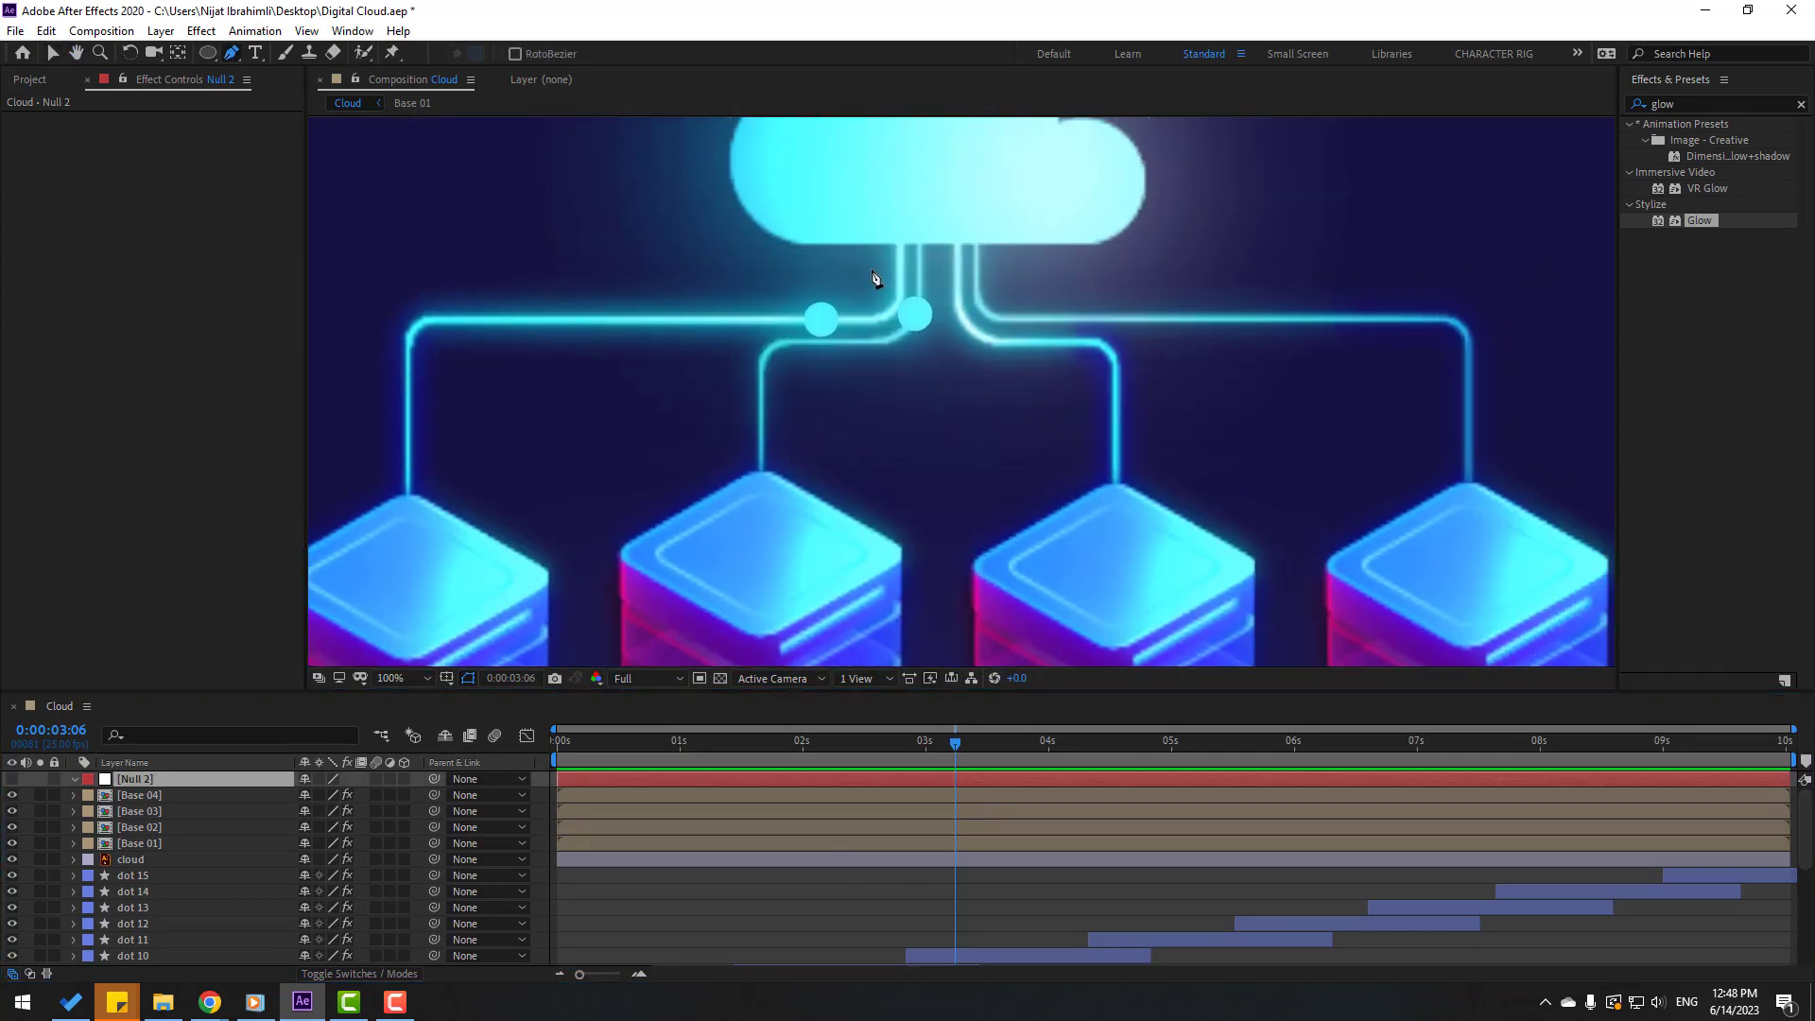
pyautogui.click(957, 239)
pyautogui.click(956, 275)
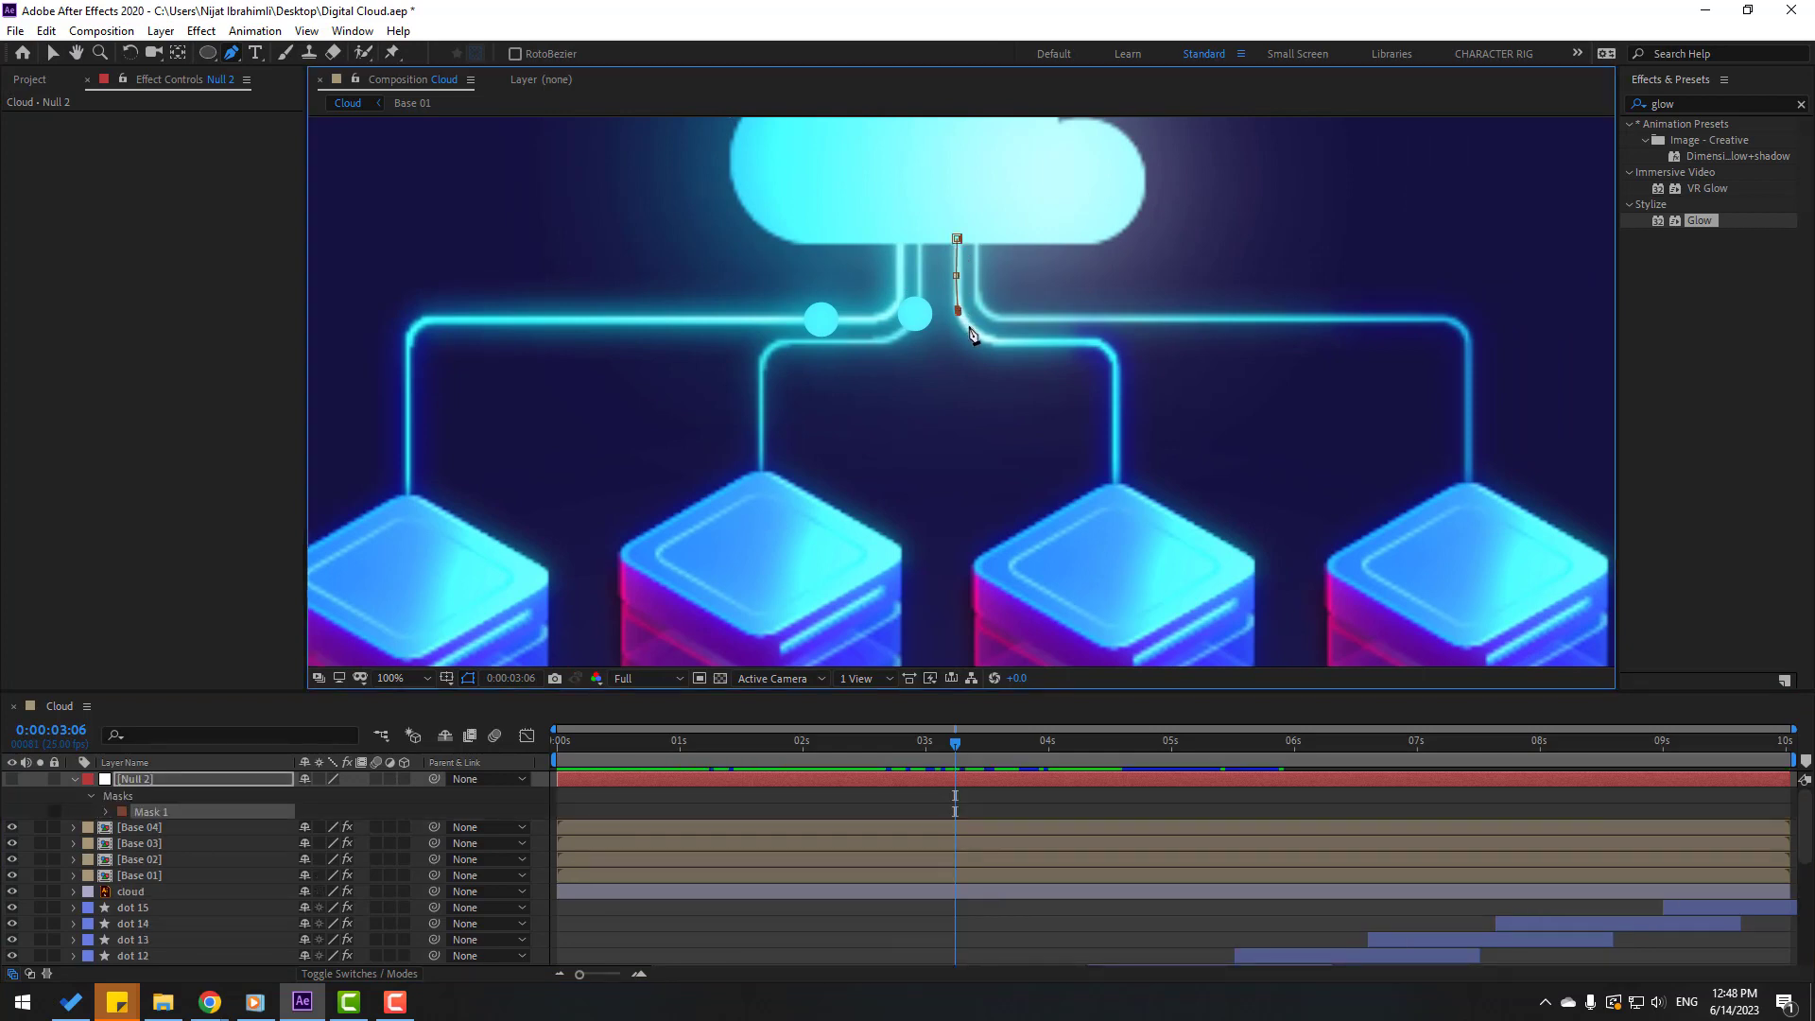
pyautogui.click(971, 325)
pyautogui.click(1039, 343)
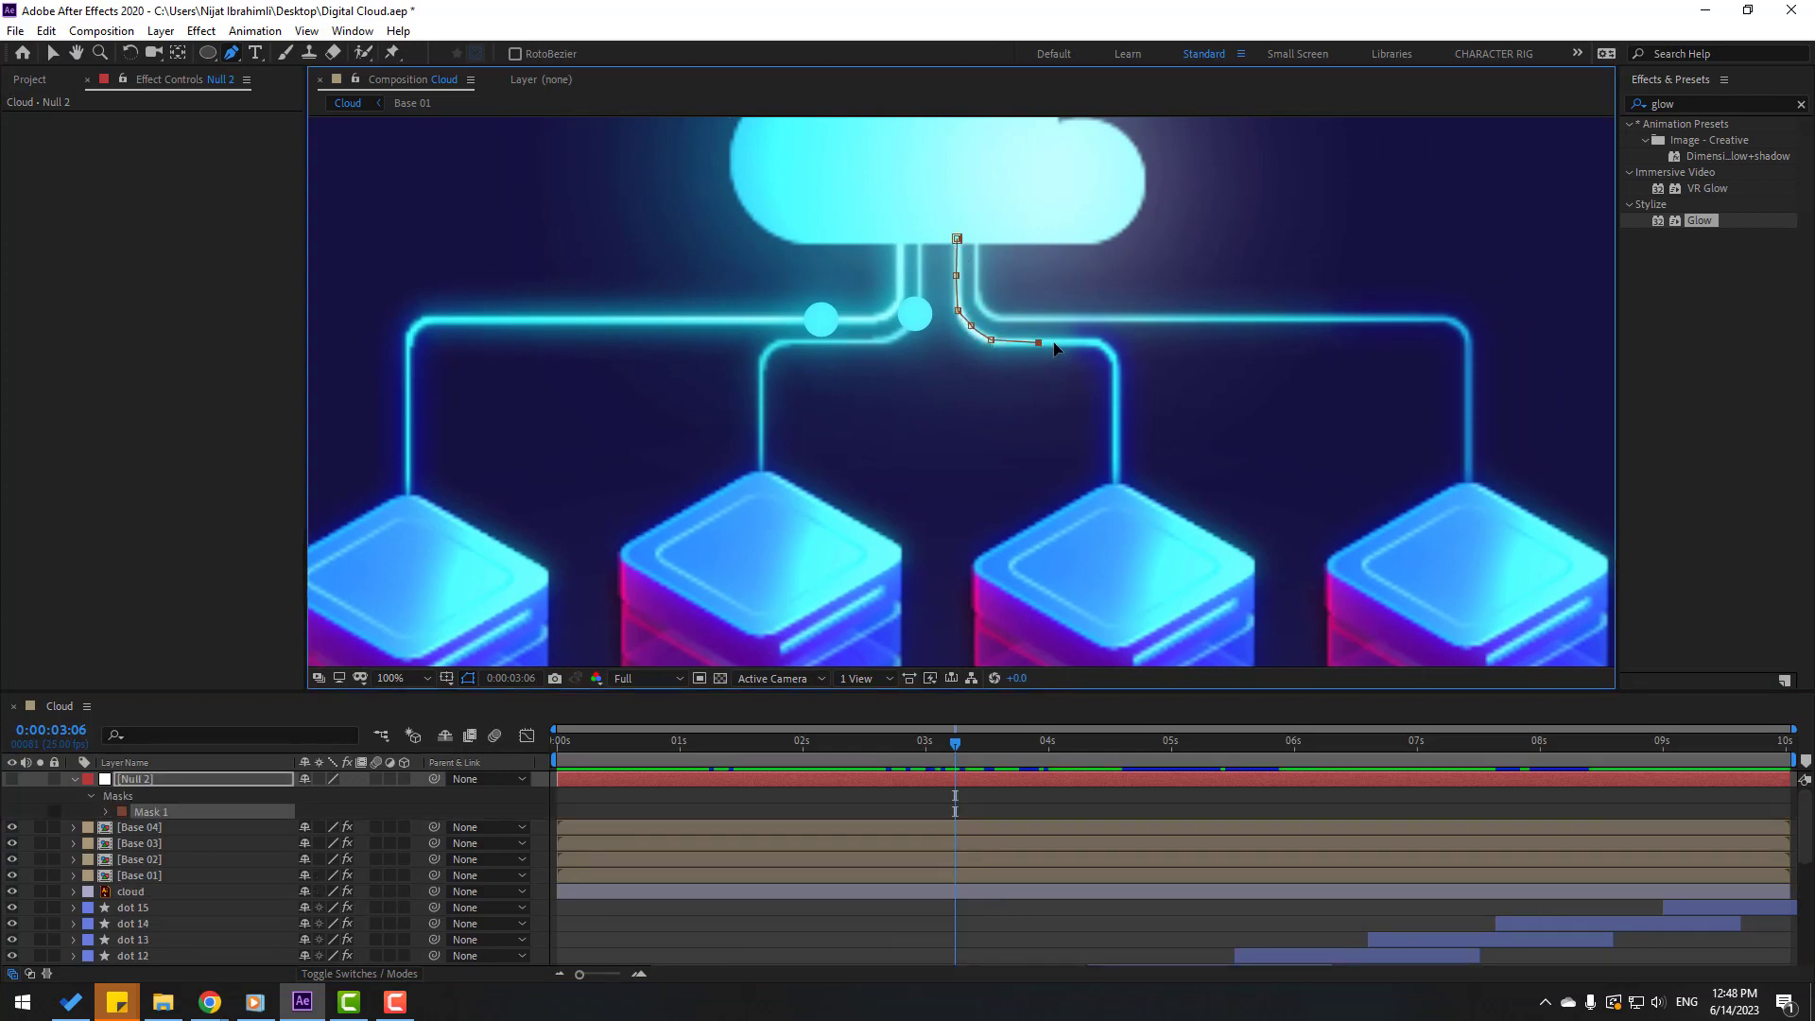
pyautogui.click(1077, 342)
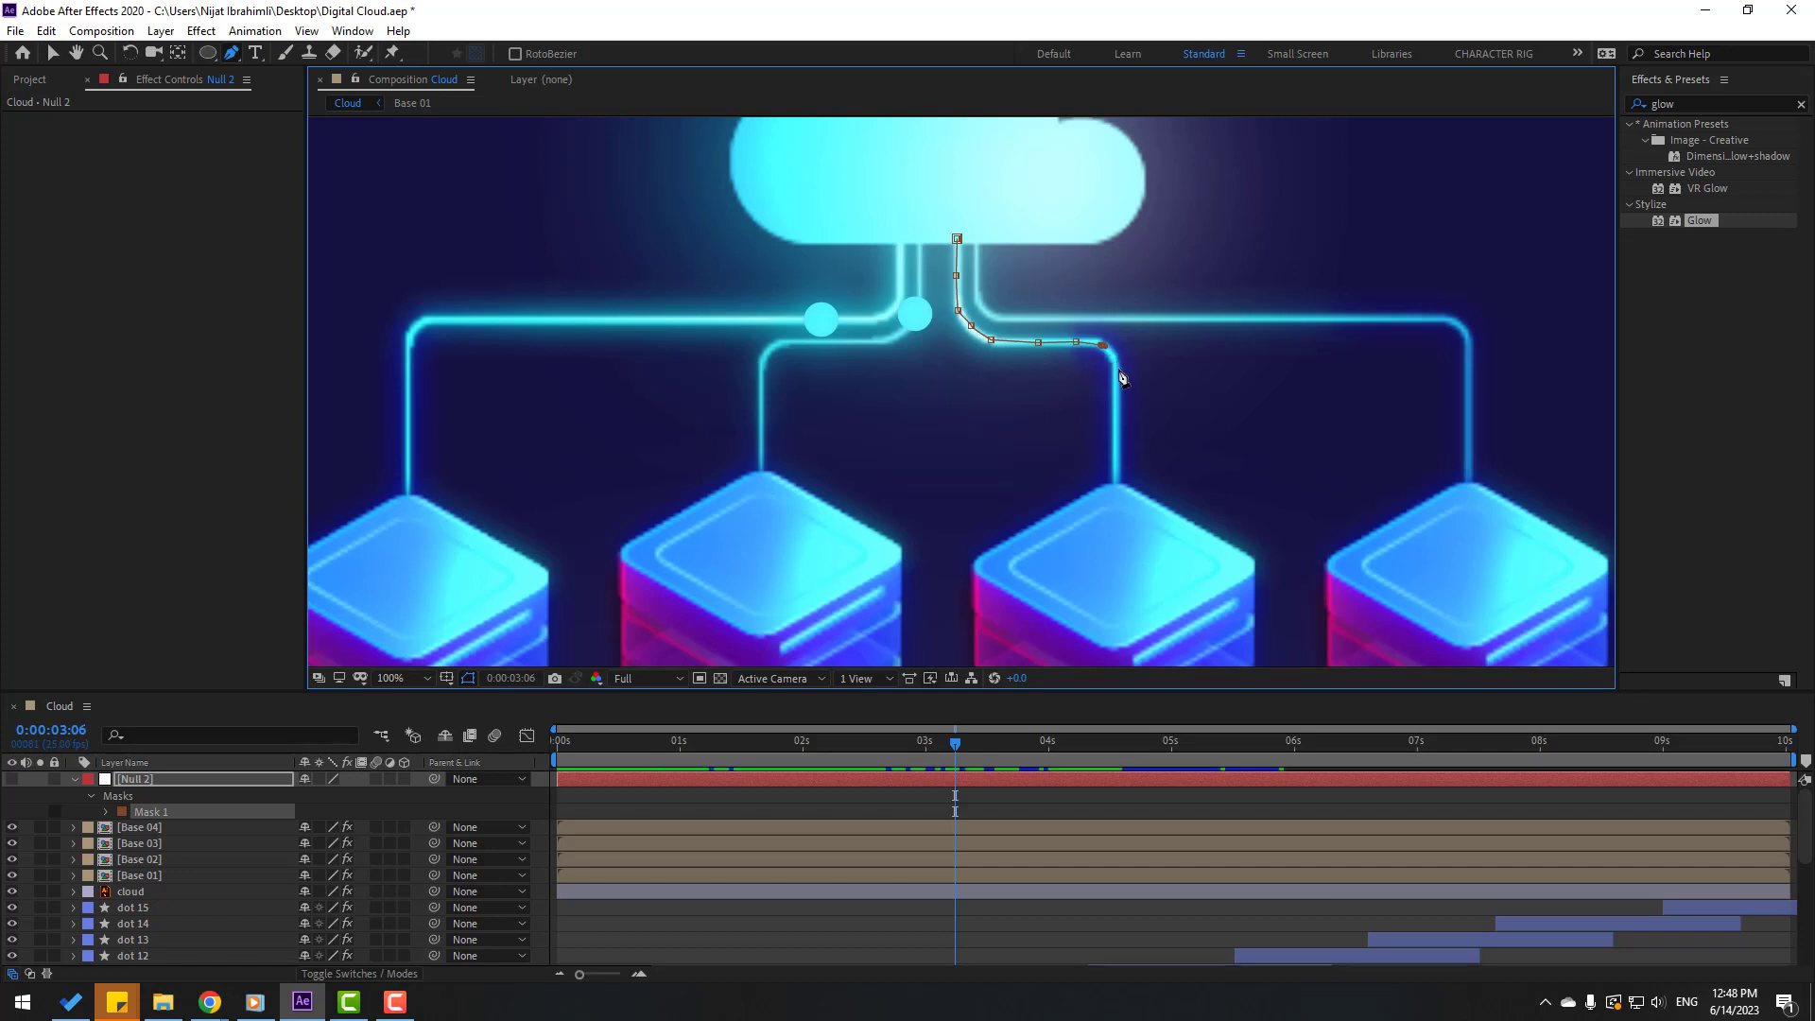
pyautogui.click(1104, 345)
pyautogui.click(1116, 366)
pyautogui.click(1115, 407)
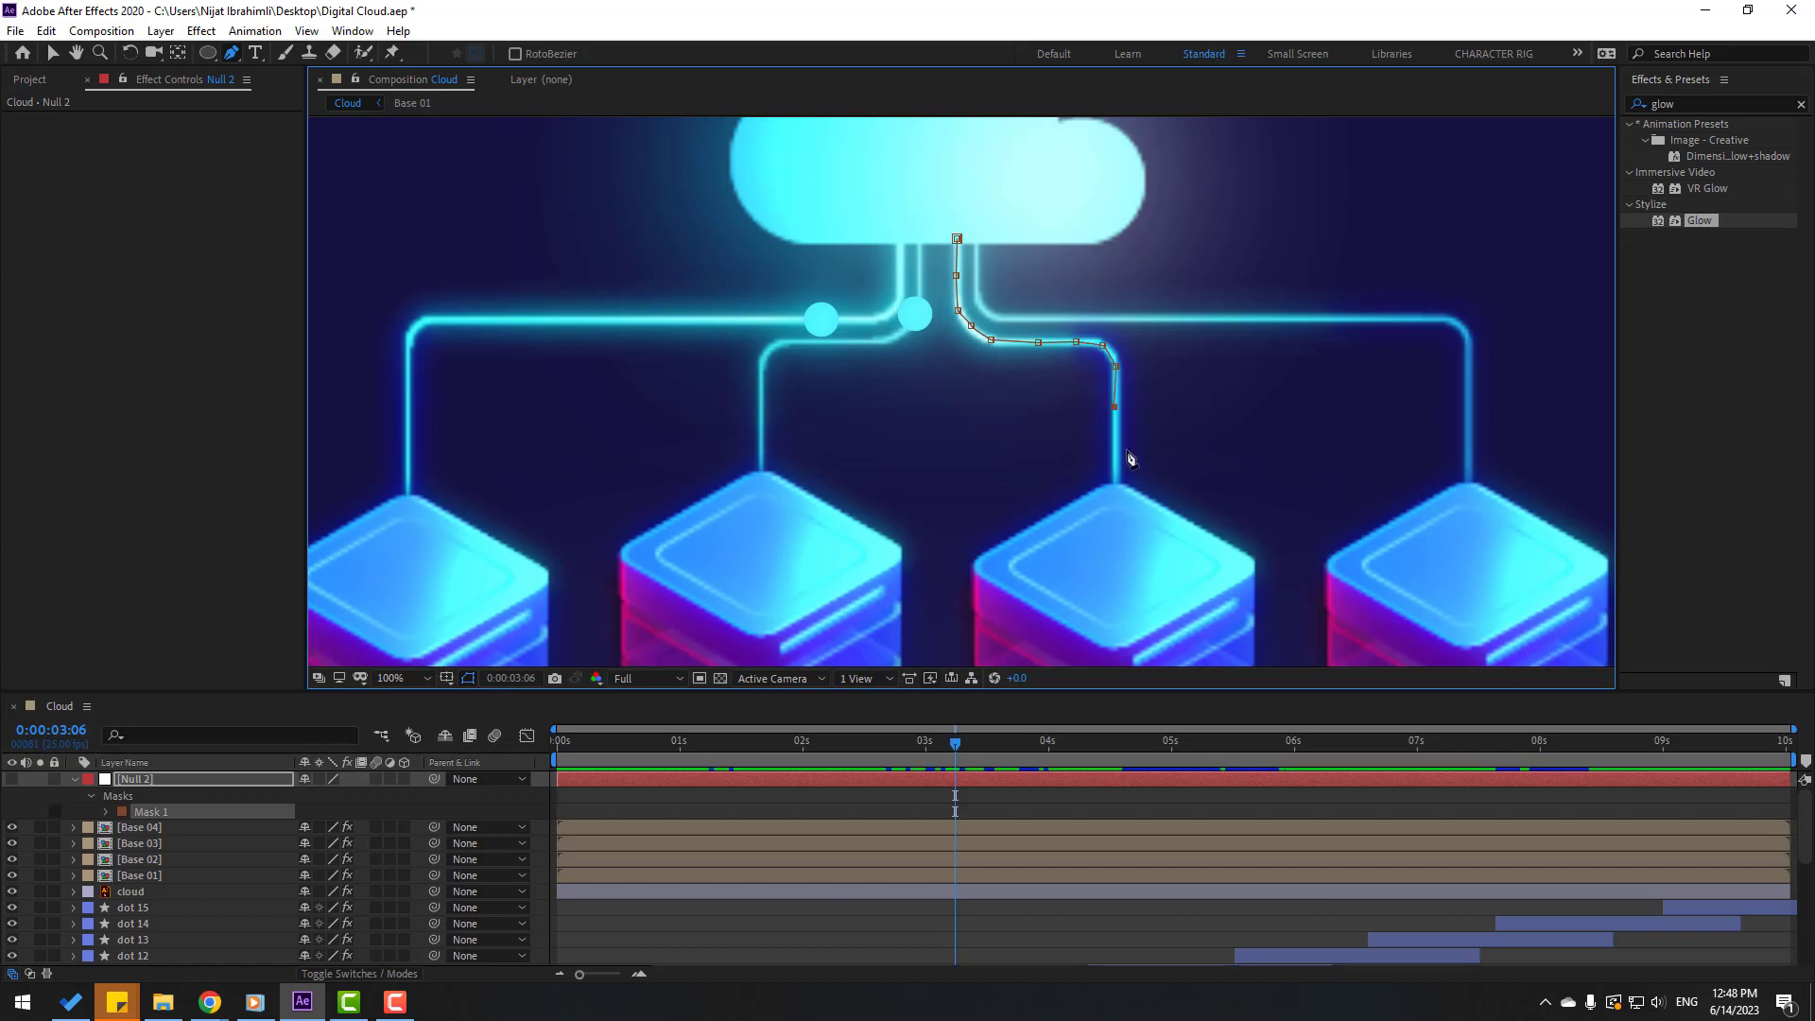
pyautogui.click(1119, 519)
pyautogui.moveTo(1114, 408); pyautogui.dragTo(1116, 422)
# Step: Copy the Mask Path of Null 2's third-line mask and collapse the layer's properties
pyautogui.click(52, 53)
pyautogui.click(58, 797)
pyautogui.click(147, 812)
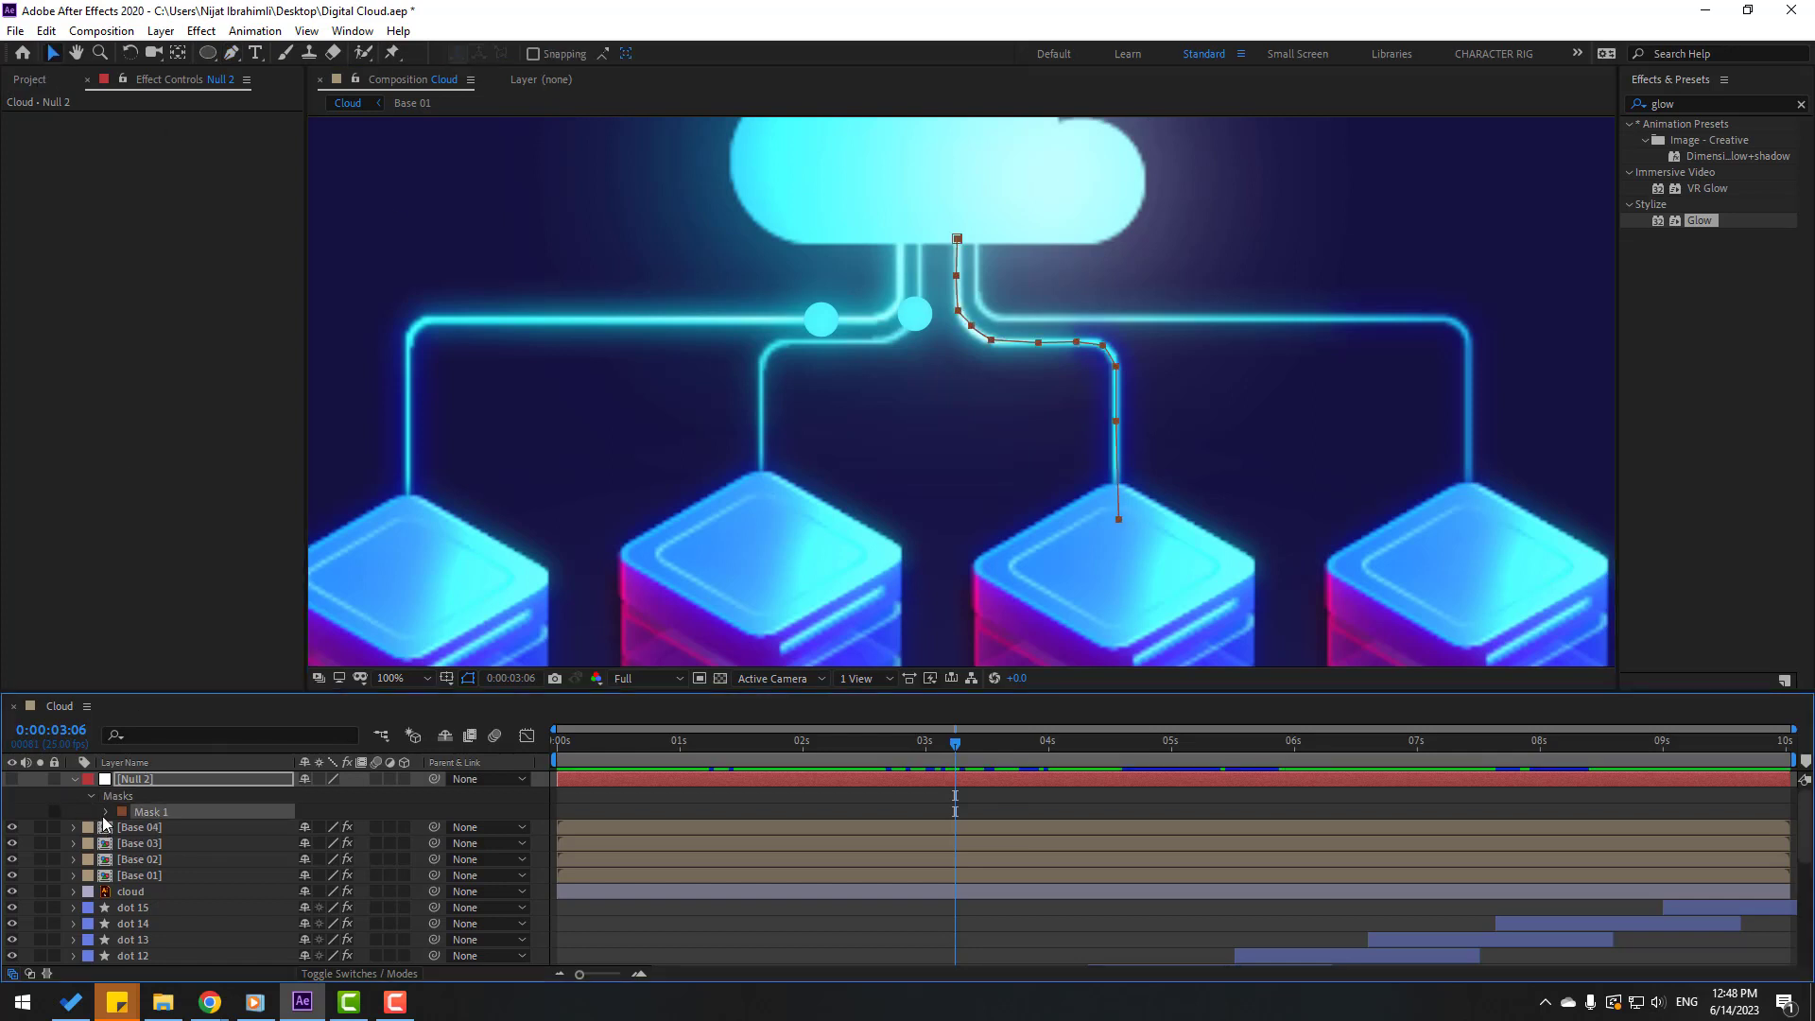
pyautogui.click(105, 813)
pyautogui.click(186, 829)
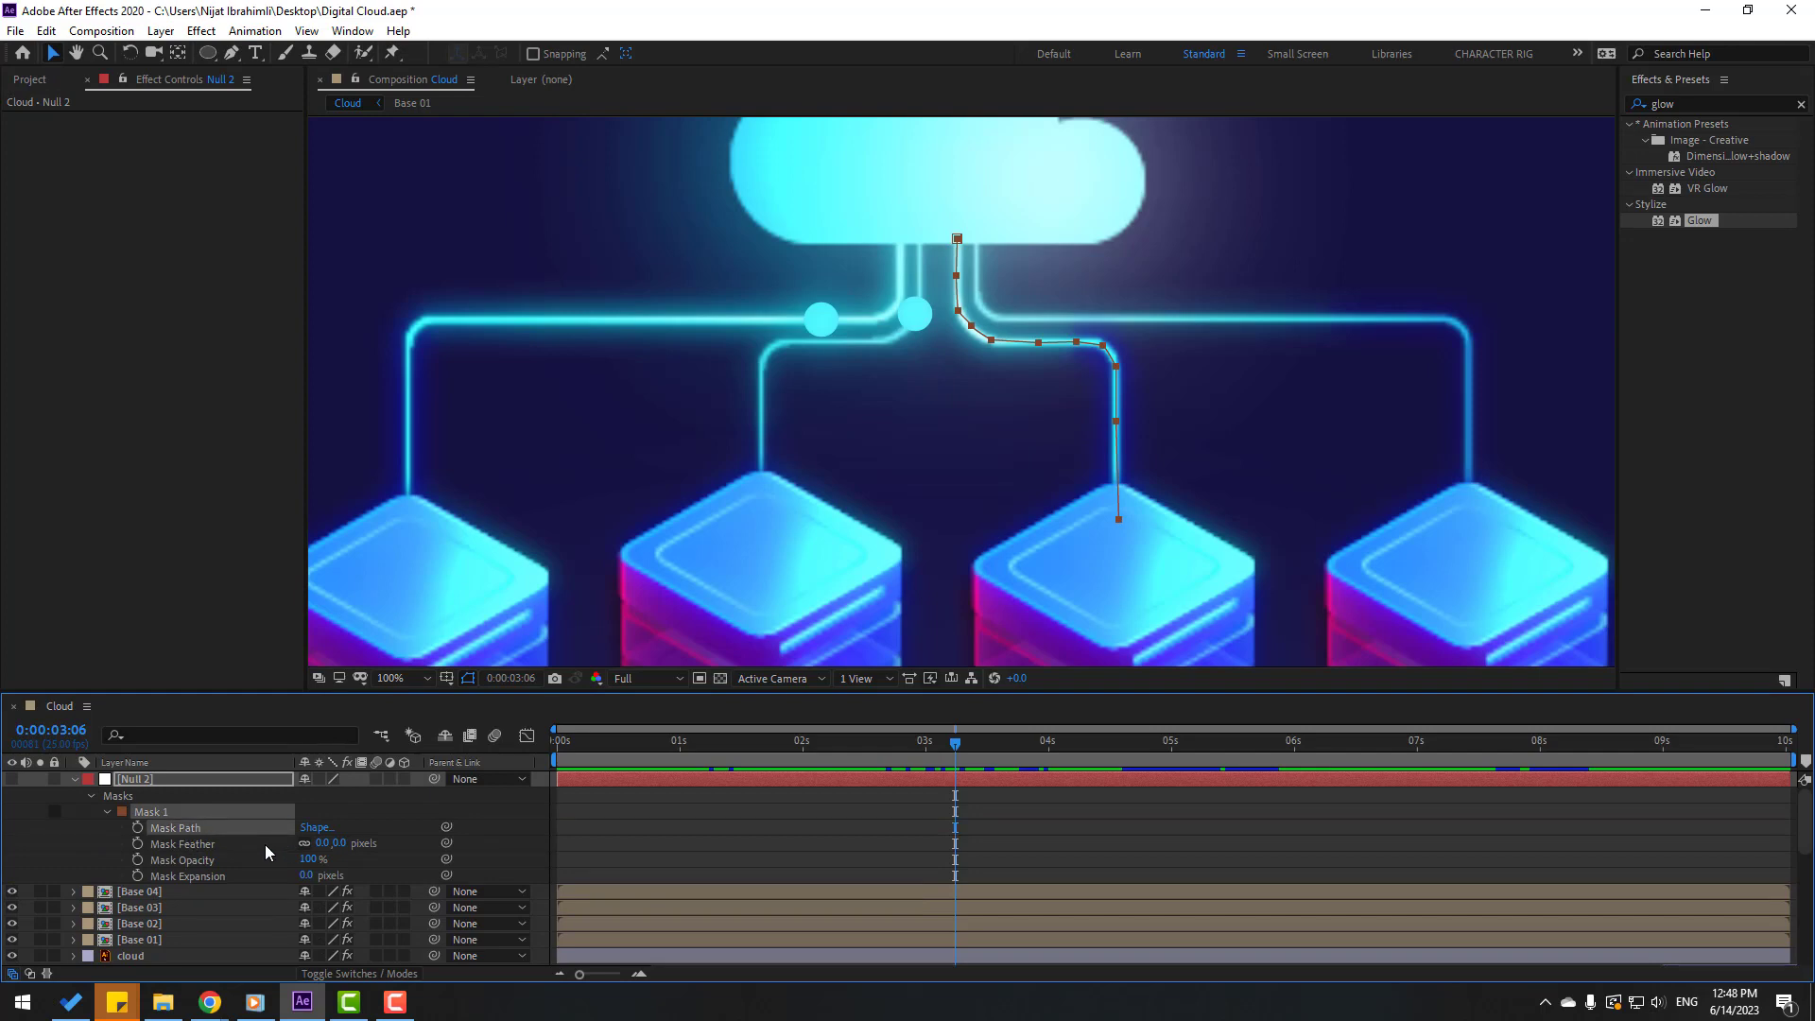
pyautogui.click(74, 780)
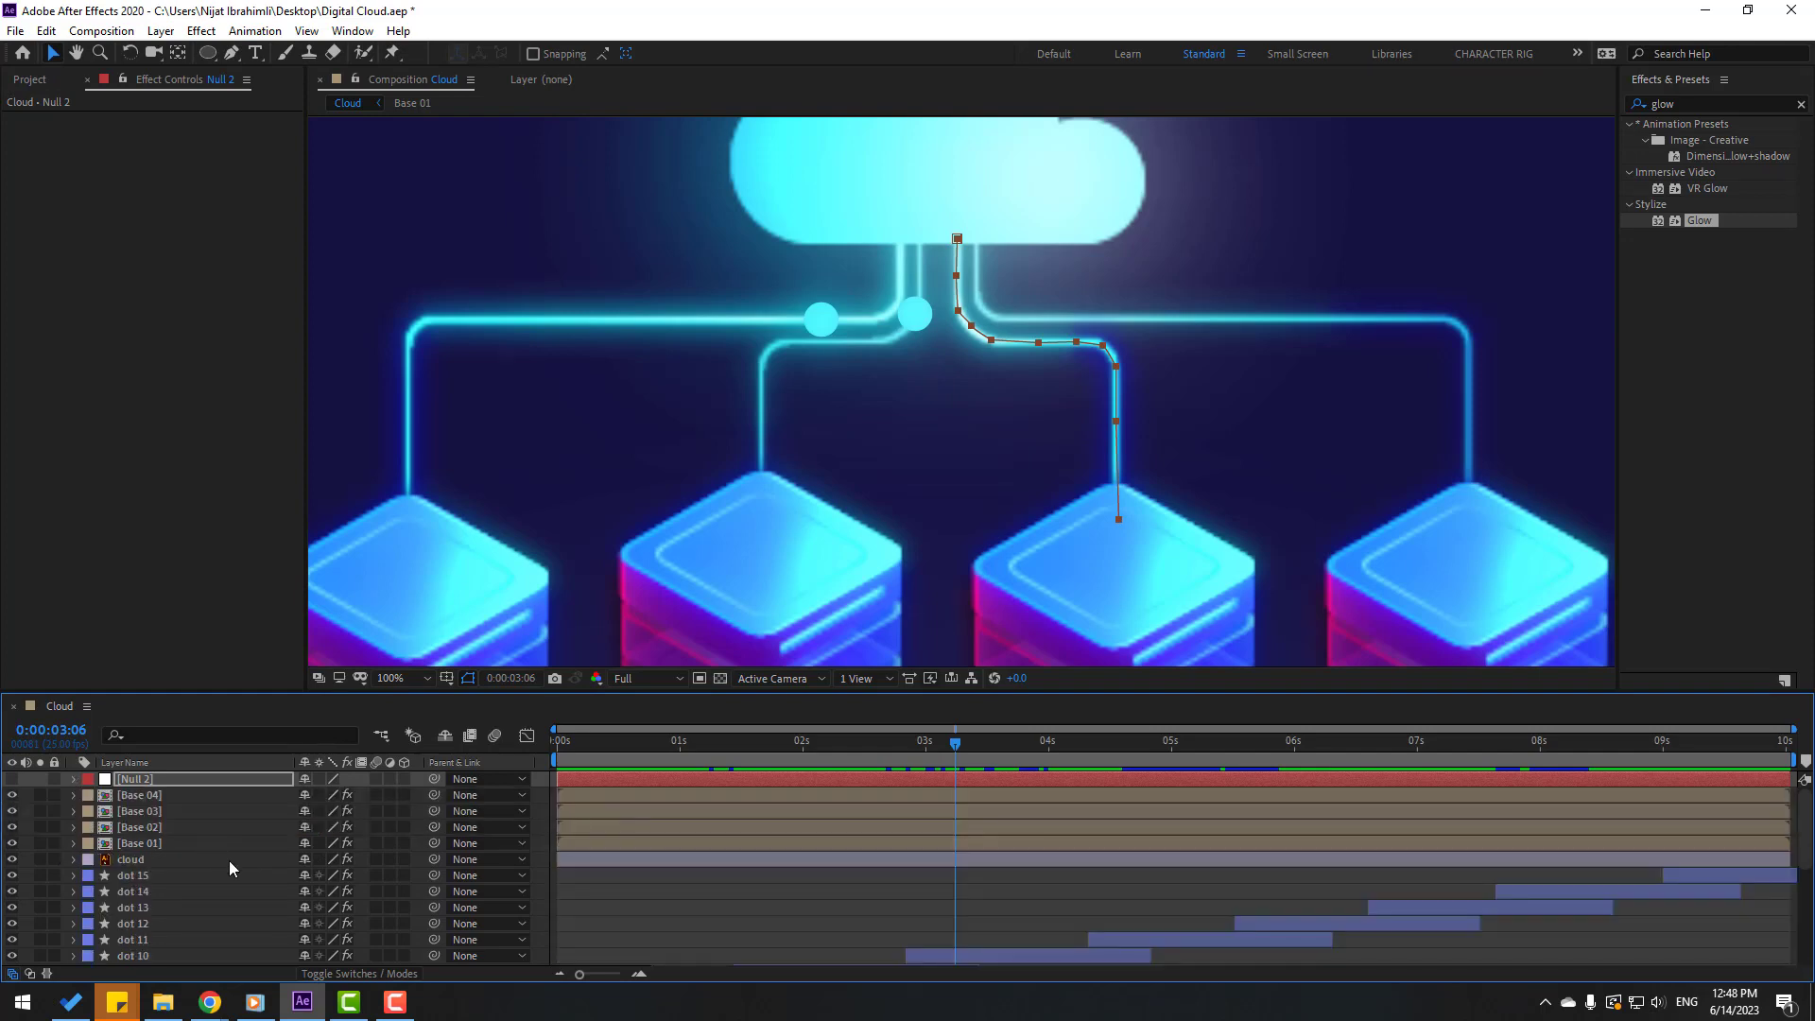
# Step: Duplicate dot 8 and place the copy directly above dot 15 in the layer stack
pyautogui.scroll(-3, 508, 902)
pyautogui.click(694, 848)
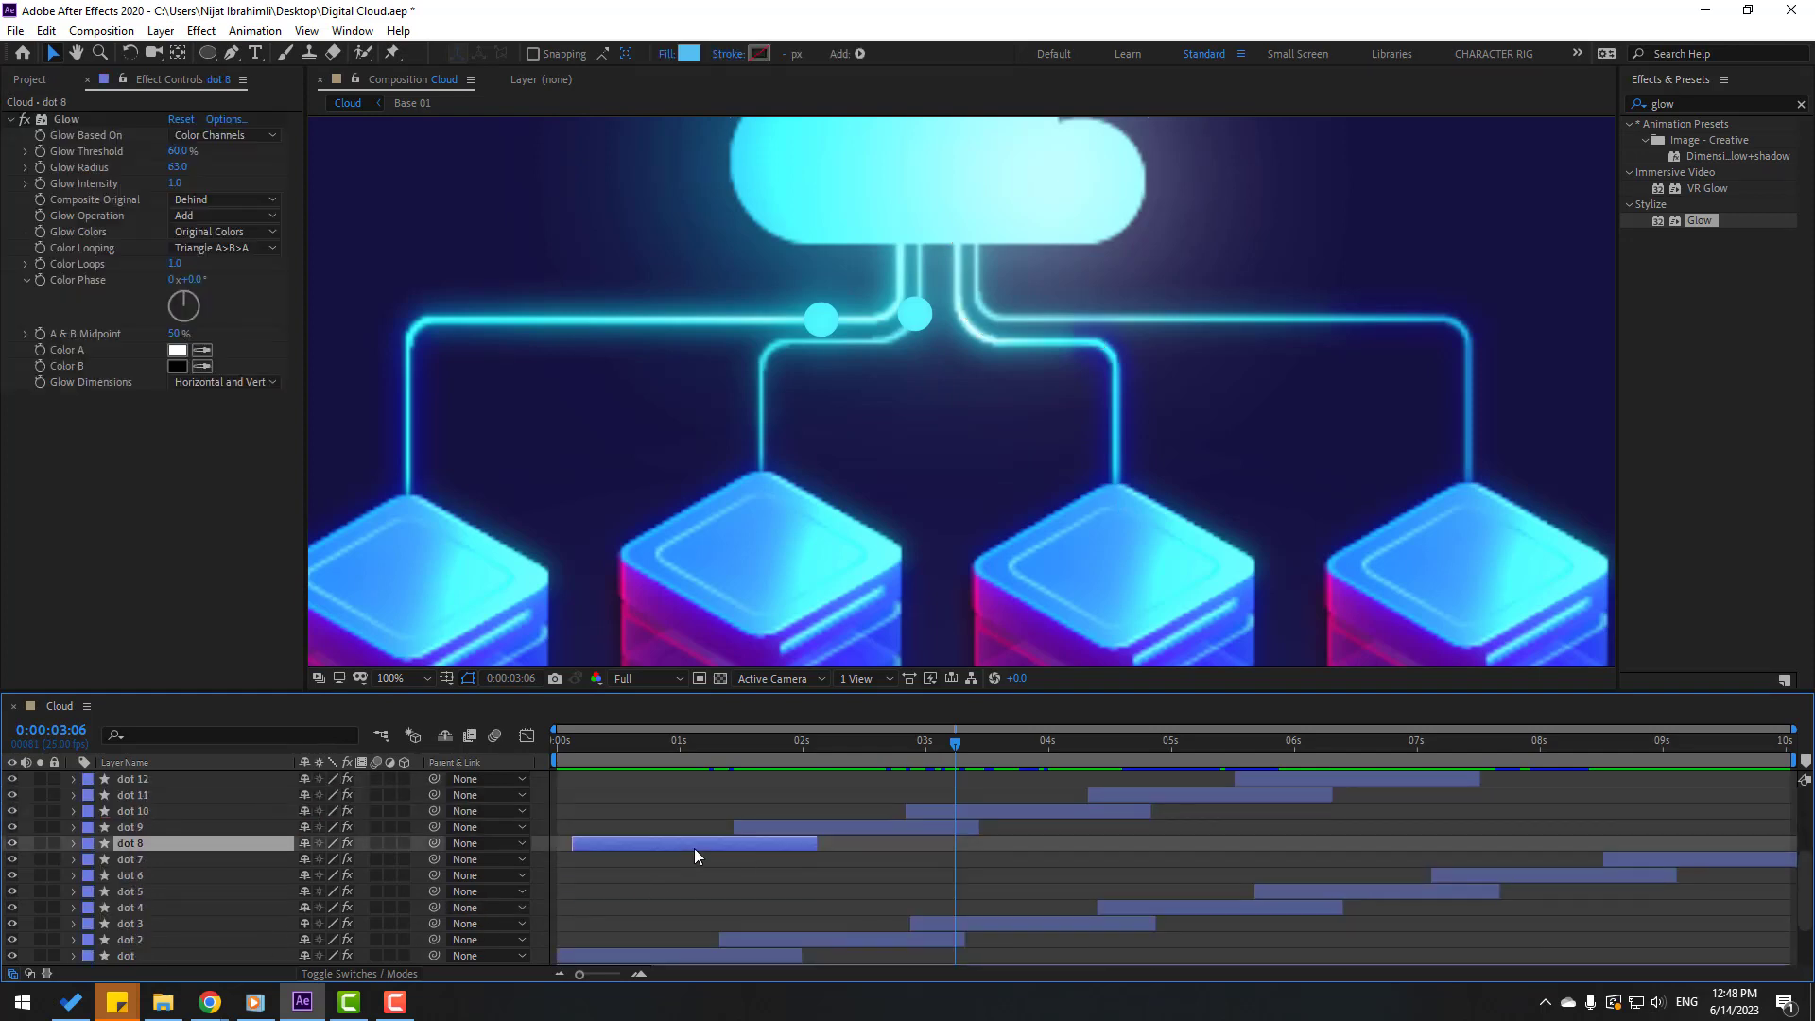
pyautogui.scroll(2, 312, 872)
pyautogui.hotkey('ctrl', 'd')
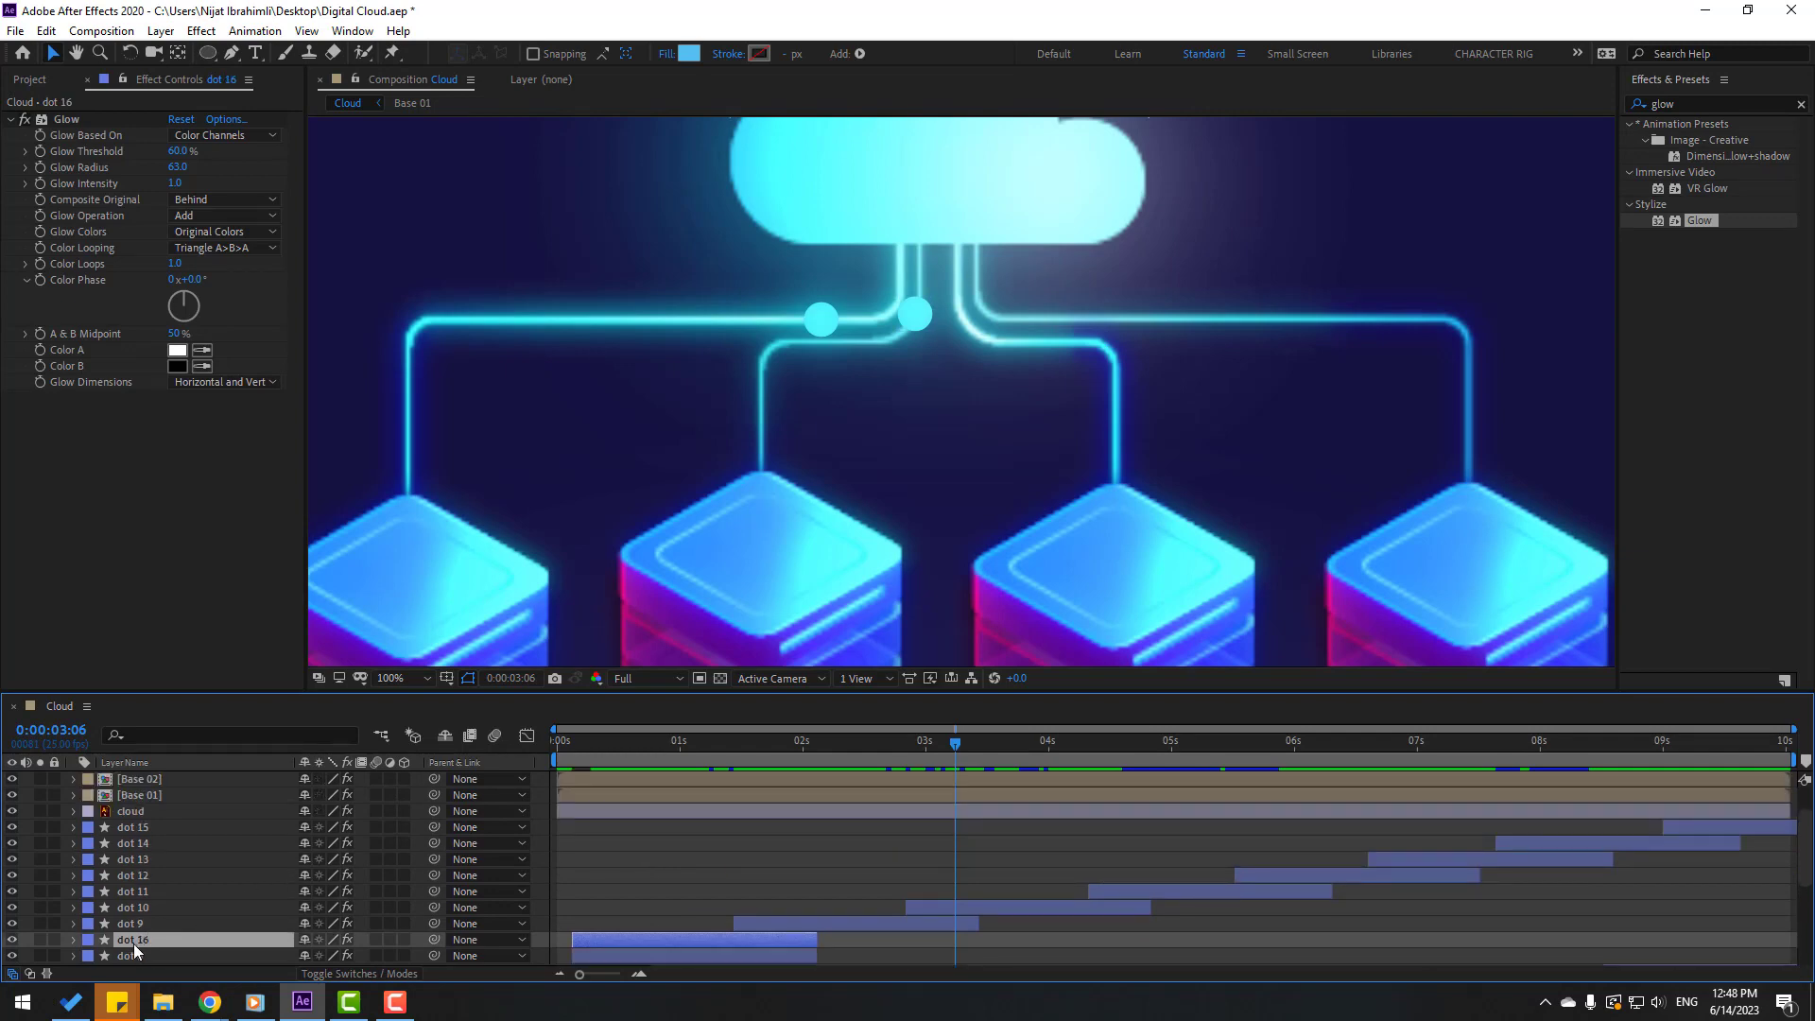
pyautogui.moveTo(133, 944); pyautogui.dragTo(170, 827)
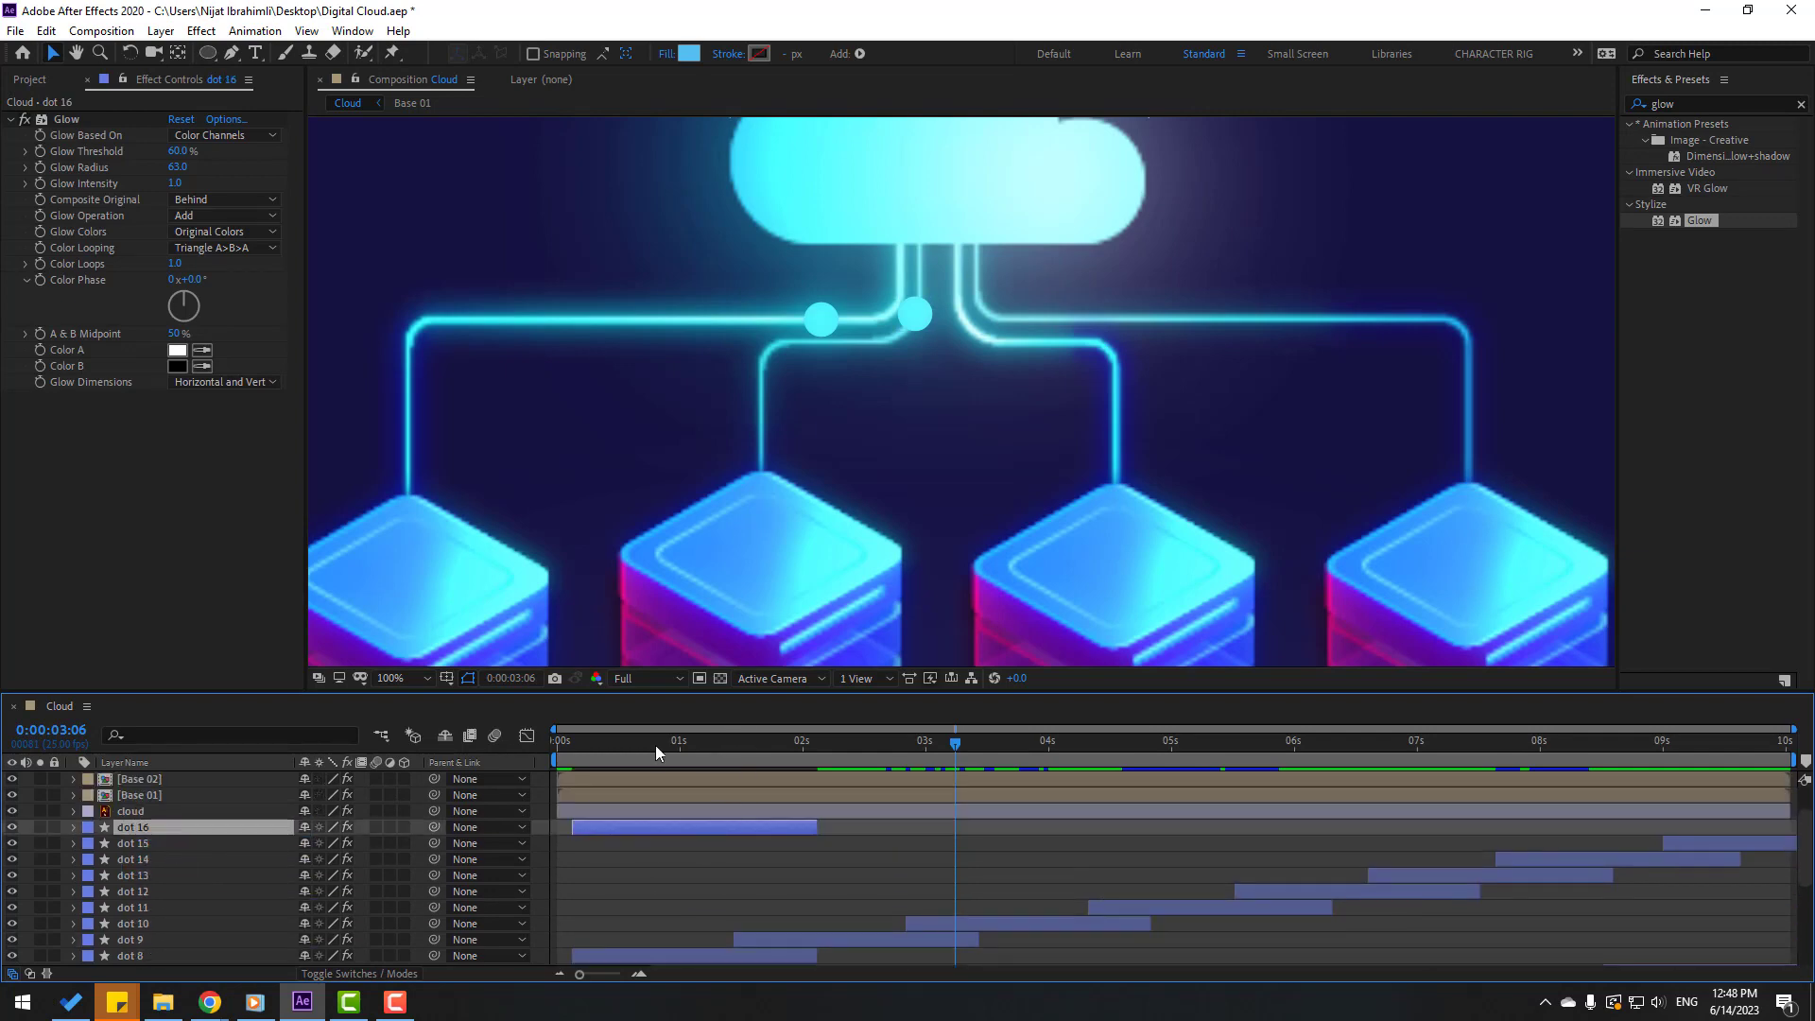
# Step: Shift the dot 16 layer so it begins at 0 s and move the current time to the first frame
pyautogui.moveTo(655, 745); pyautogui.dragTo(572, 745)
pyautogui.moveTo(588, 824); pyautogui.dragTo(574, 824)
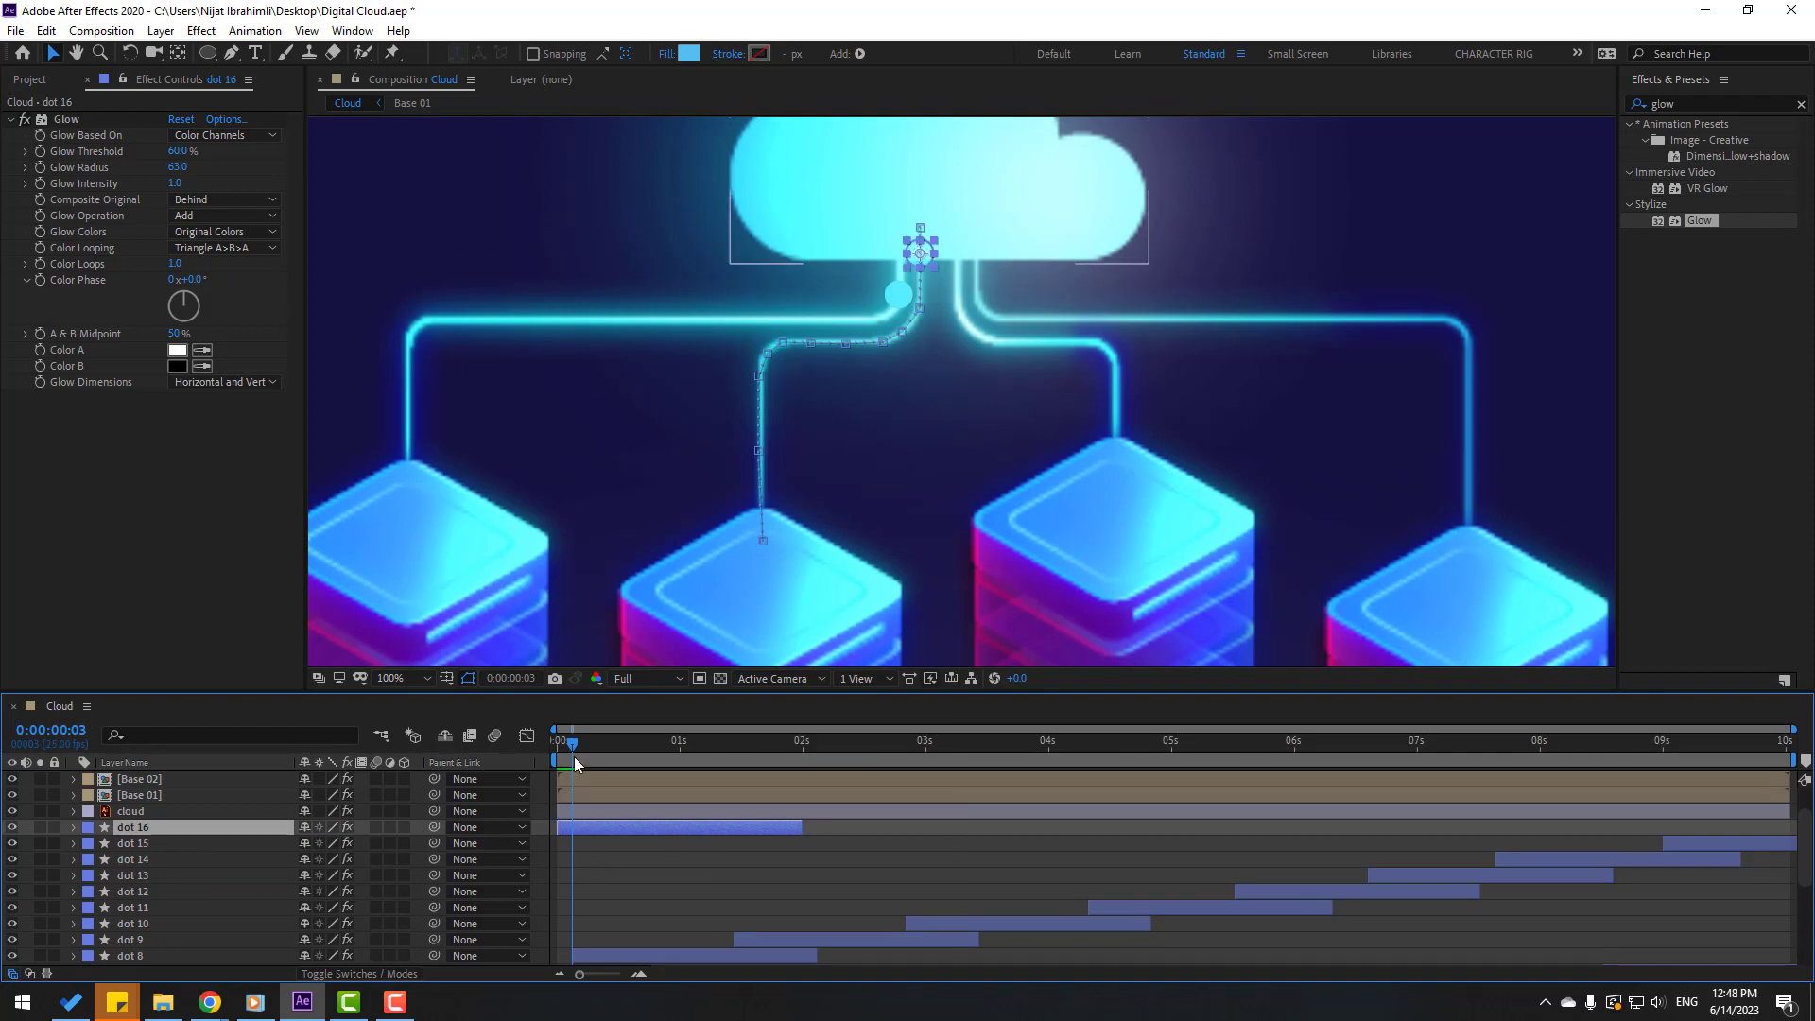
pyautogui.moveTo(575, 756); pyautogui.dragTo(522, 746)
# Step: Replace dot 16's Position keyframes with the copied third-line path and align the motion path onto the third connector line
pyautogui.press('p')
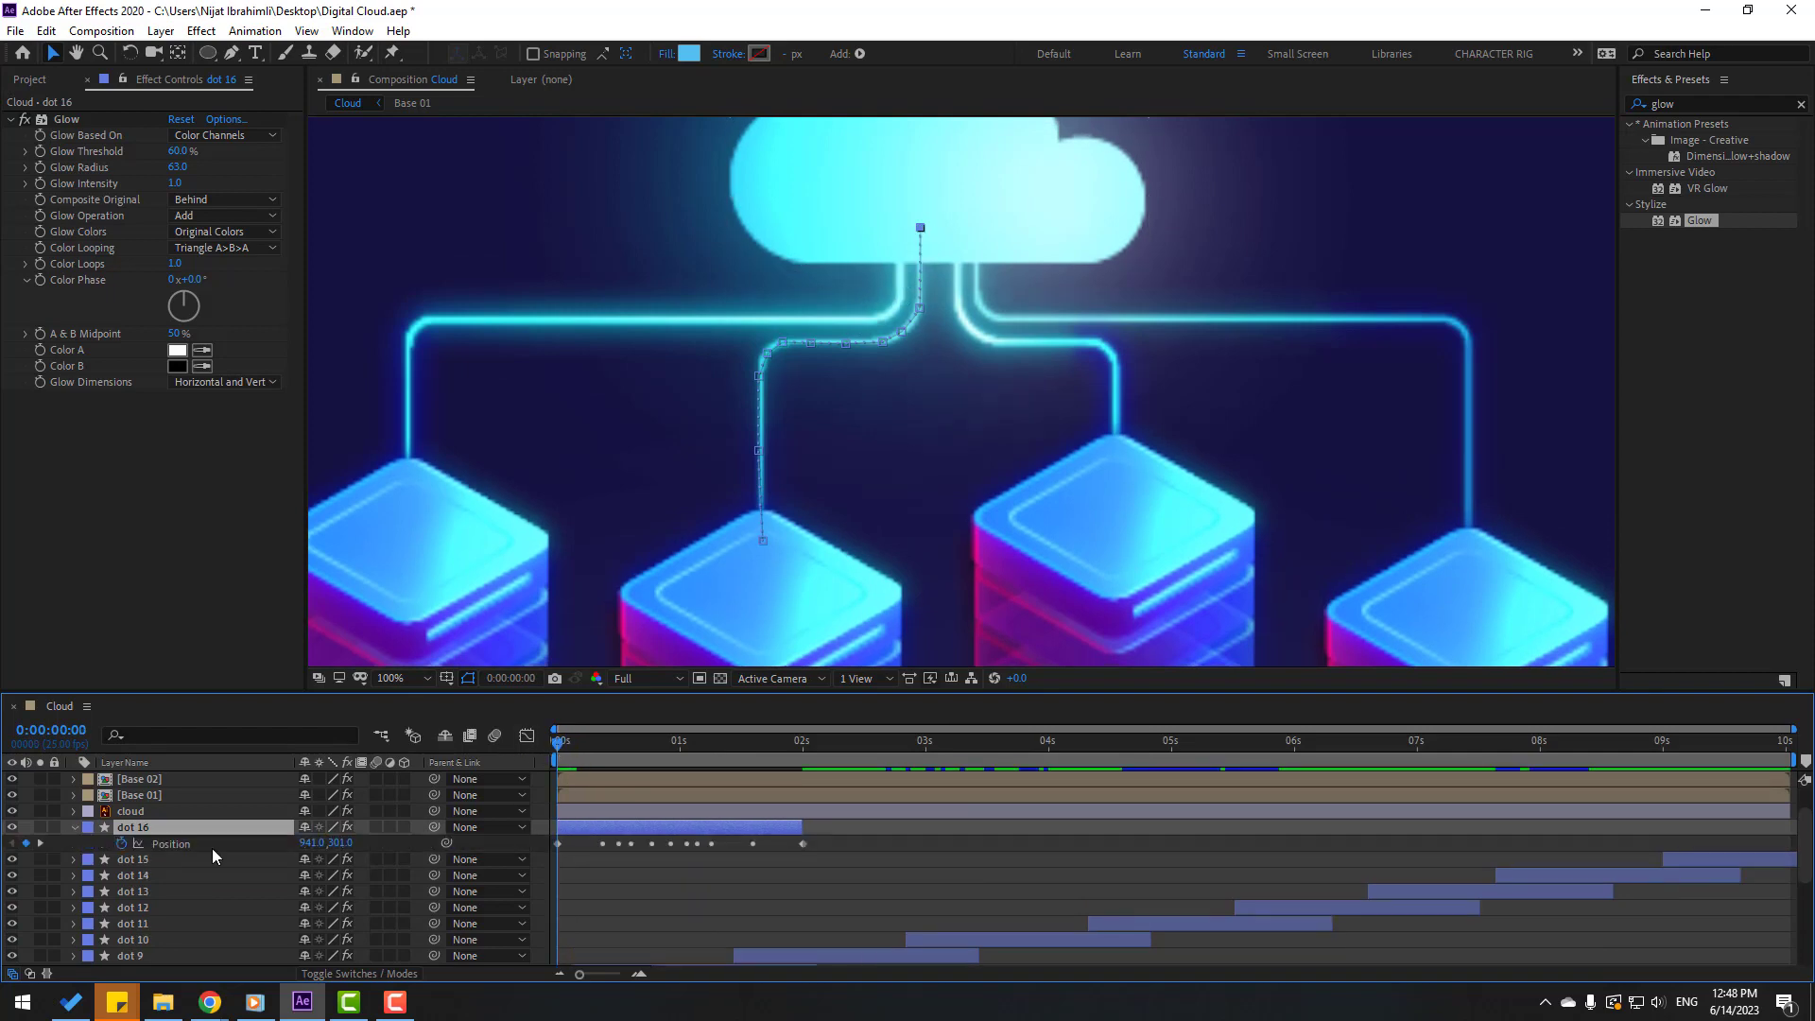
pyautogui.click(122, 845)
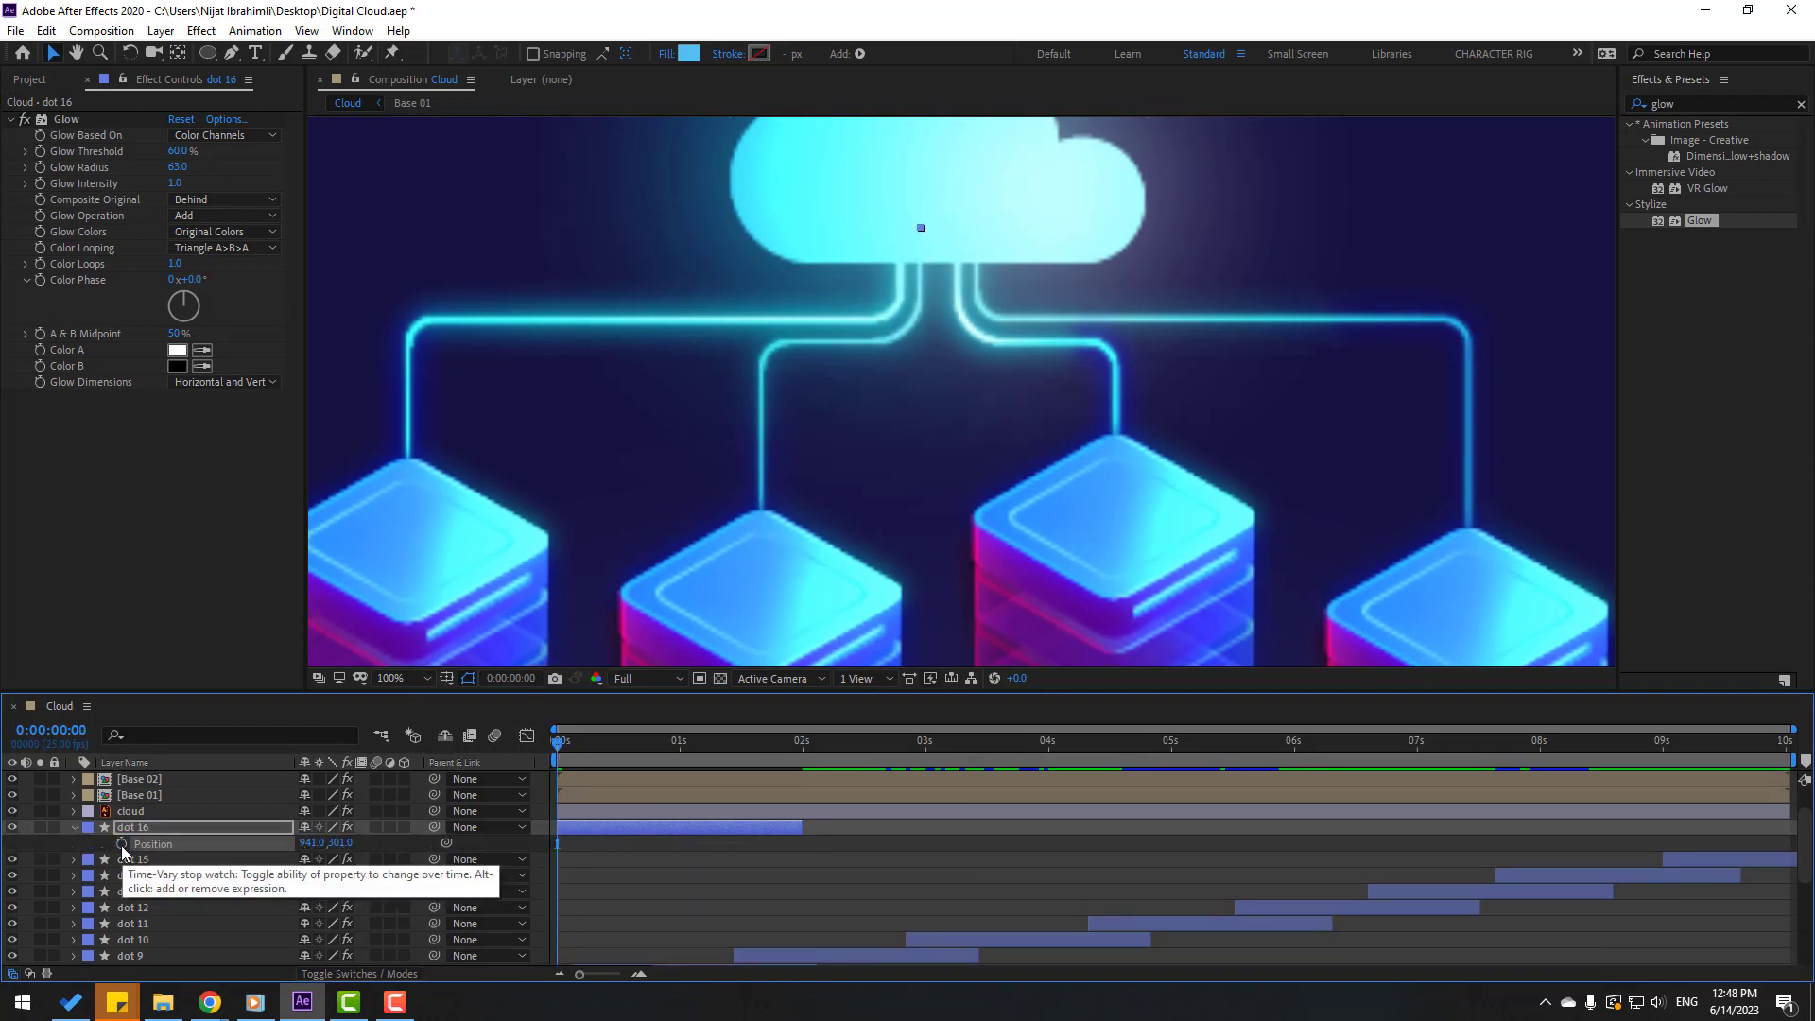
pyautogui.hotkey('ctrl', 'z')
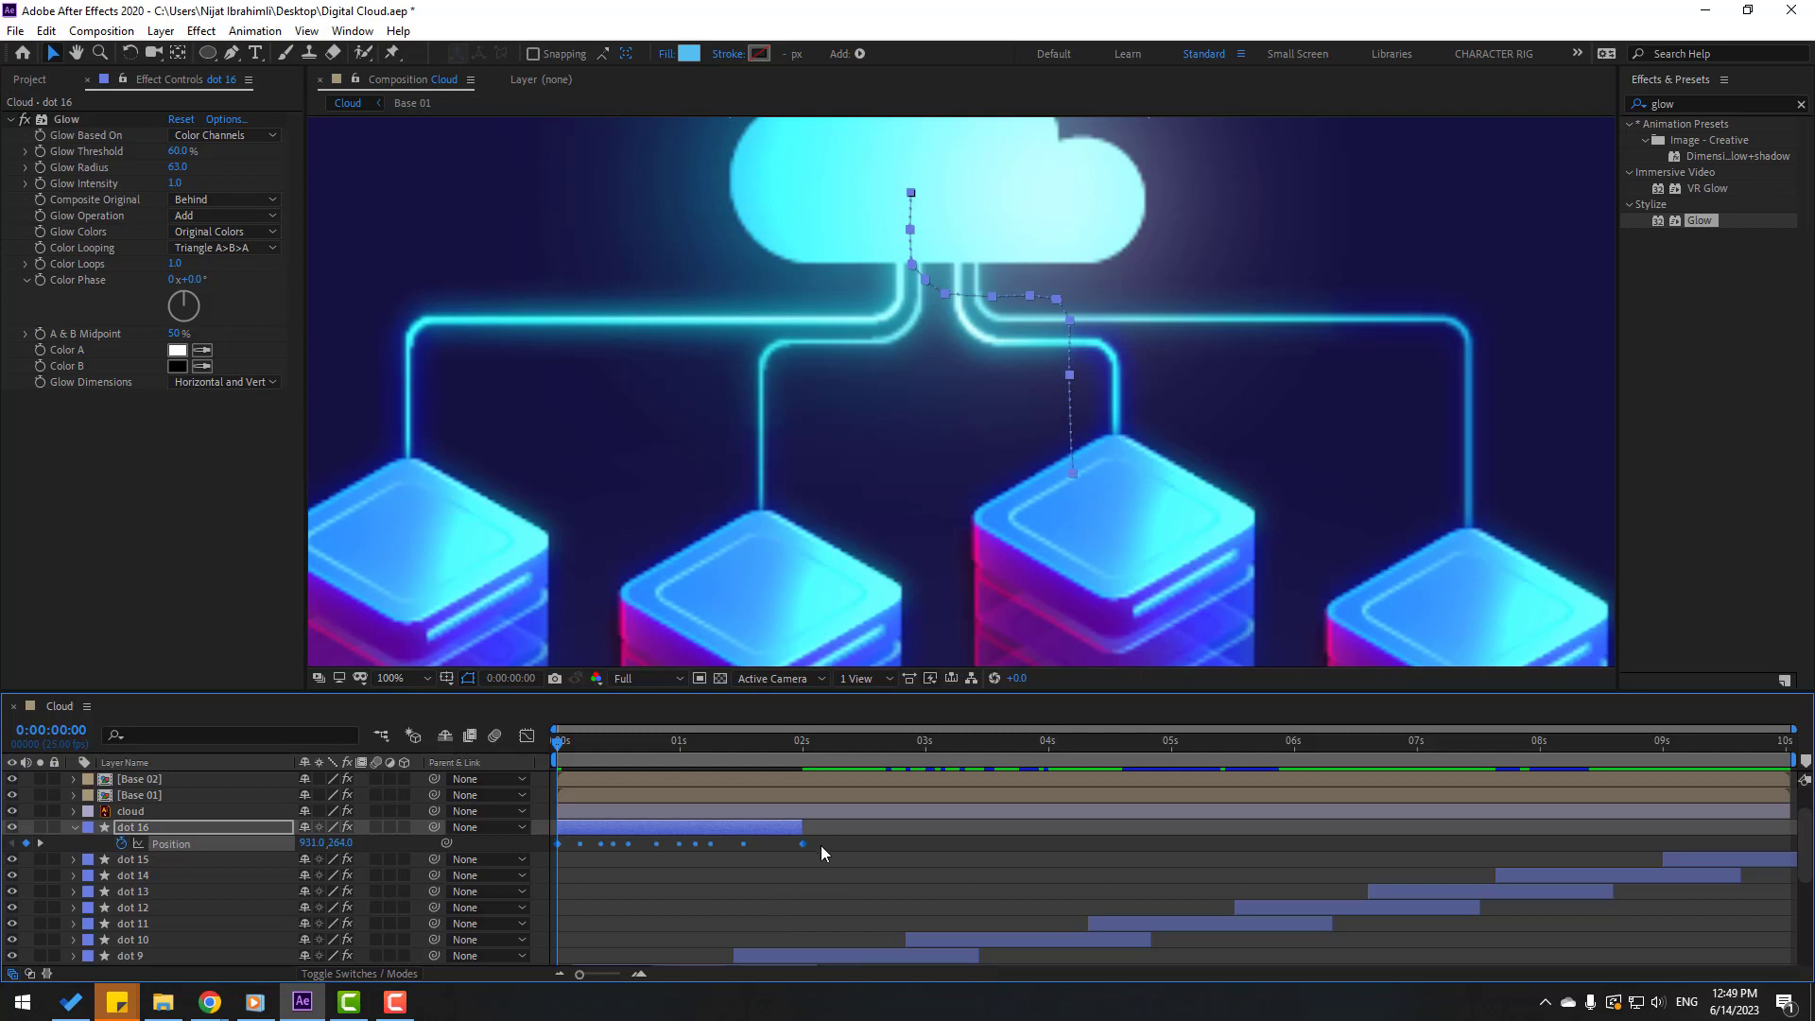
pyautogui.moveTo(834, 844); pyautogui.dragTo(532, 870)
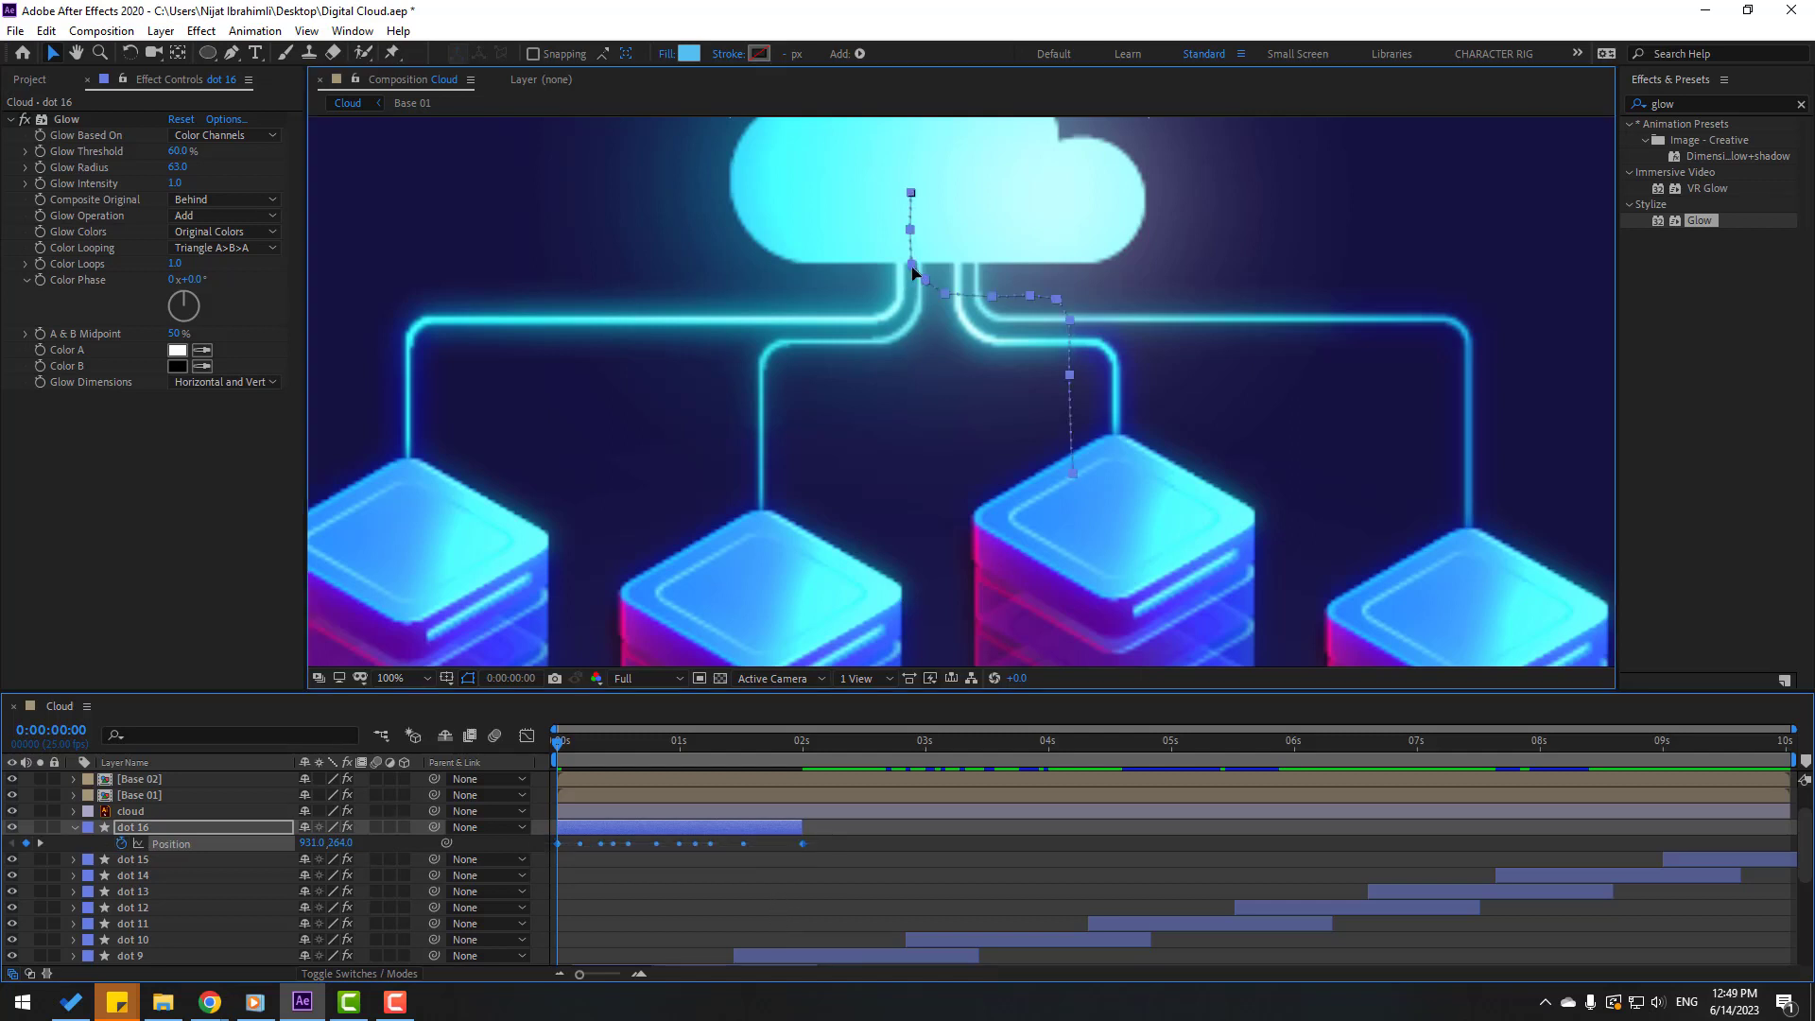
pyautogui.moveTo(915, 267); pyautogui.dragTo(957, 315)
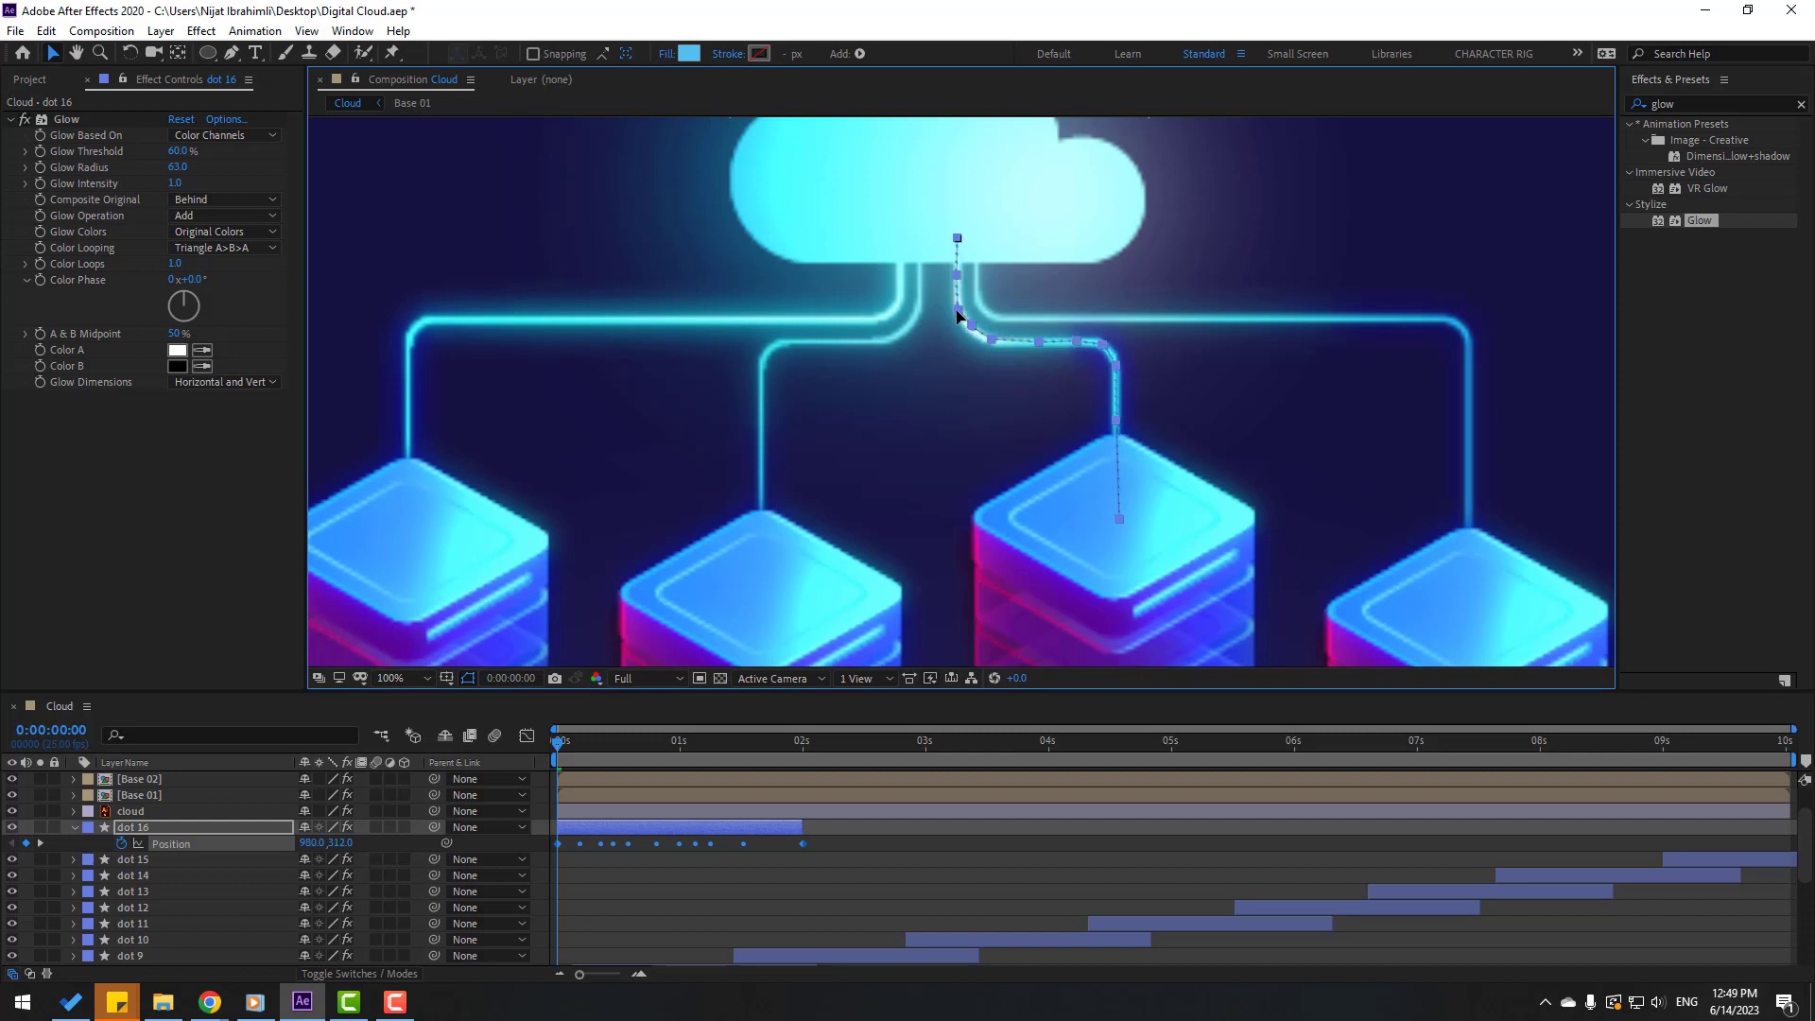
pyautogui.moveTo(591, 746); pyautogui.dragTo(655, 749)
pyautogui.click(74, 827)
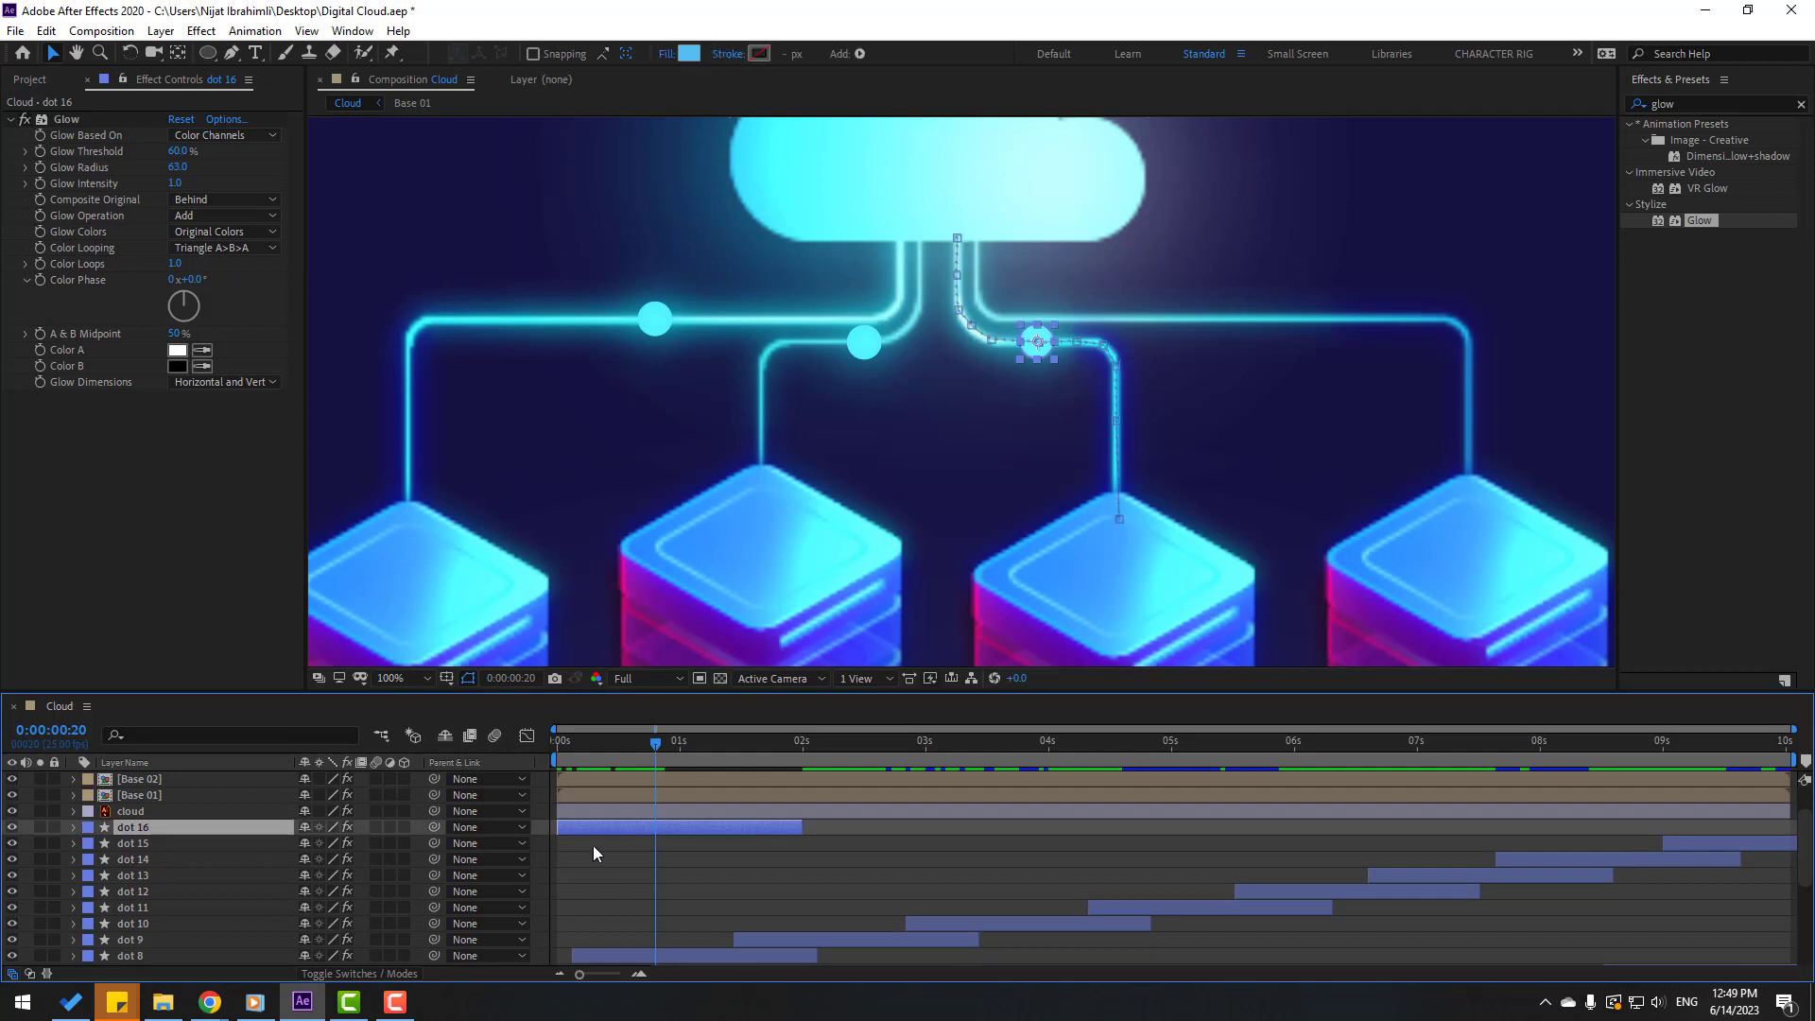
# Step: Duplicate dot 16 seven times and stagger the copies along the timeline, starting from about 1.4 s to 9.2 s
pyautogui.hotkey('ctrl', 'd')
pyautogui.moveTo(598, 830); pyautogui.dragTo(1744, 836)
pyautogui.hotkey('ctrl', 'd')
pyautogui.hotkey('ctrl', 'd')
pyautogui.hotkey('ctrl', 'd')
pyautogui.hotkey('ctrl', 'd')
pyautogui.hotkey('ctrl', 'd')
pyautogui.hotkey('ctrl', 'd')
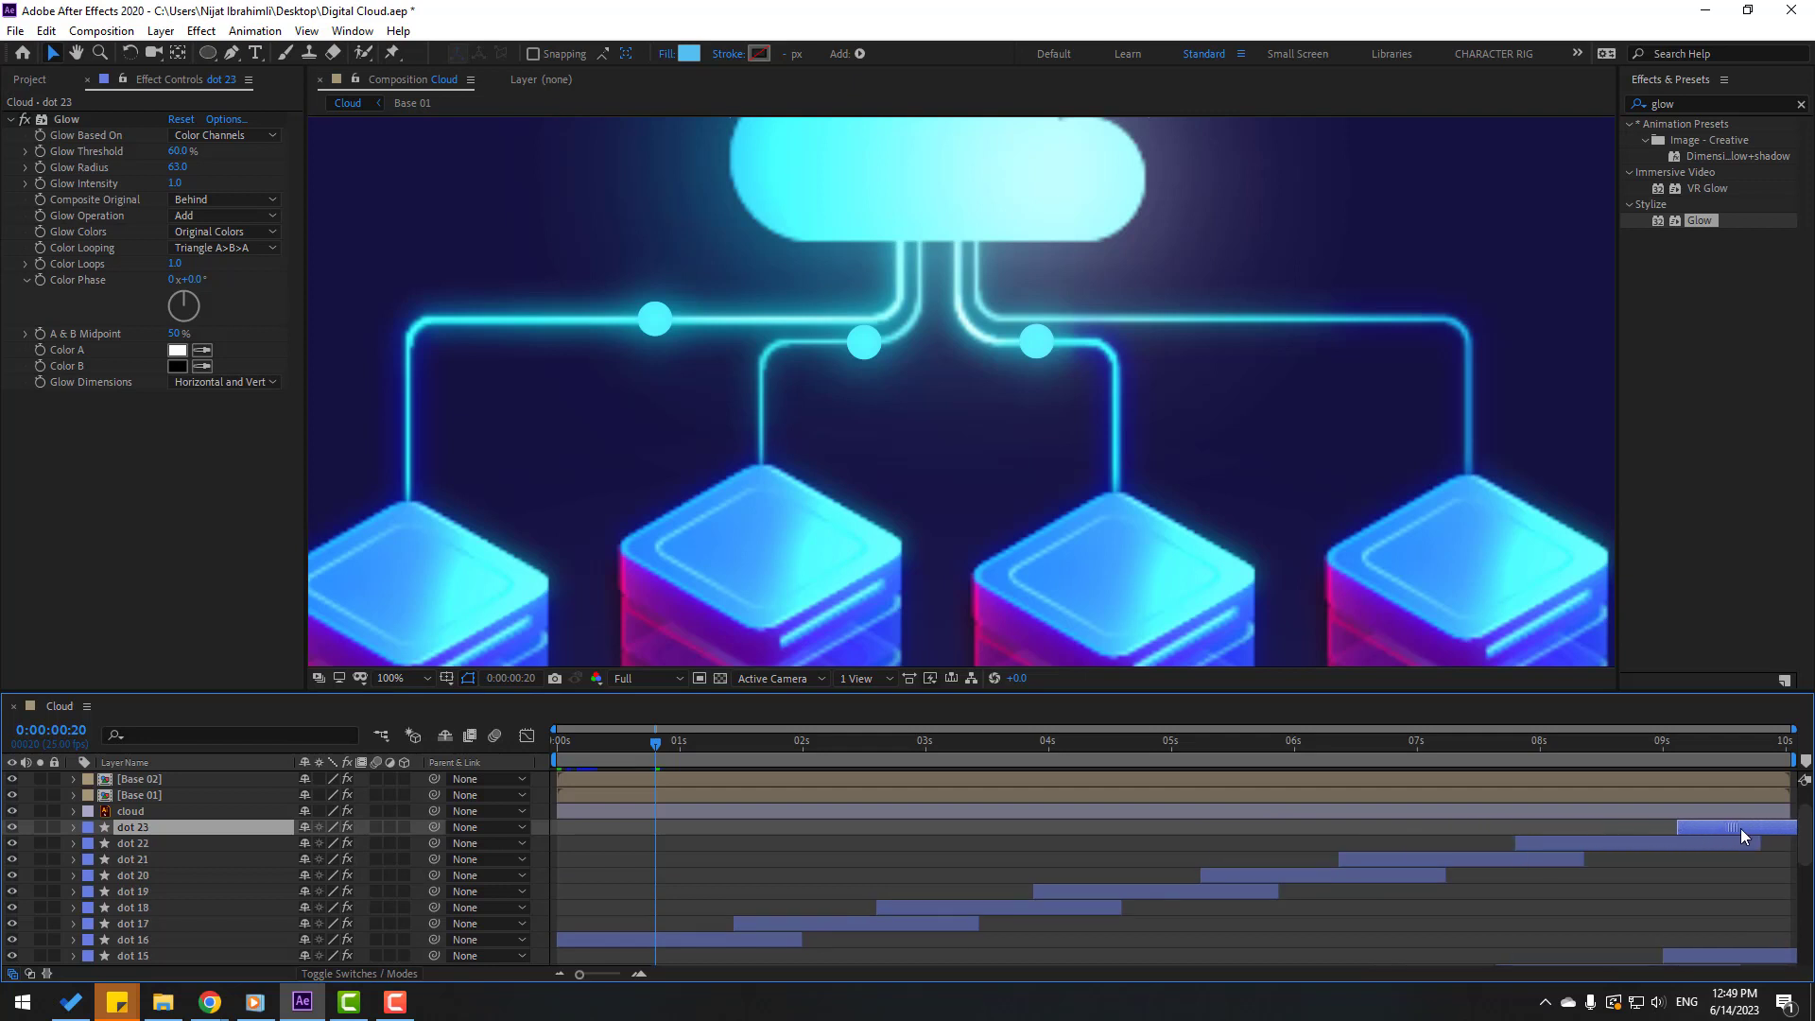
# Step: Preview the whole composition to check the dots moving along the first three connector lines
pyautogui.click(1614, 883)
pyautogui.press('space')
pyautogui.scroll(-1, 883, 532)
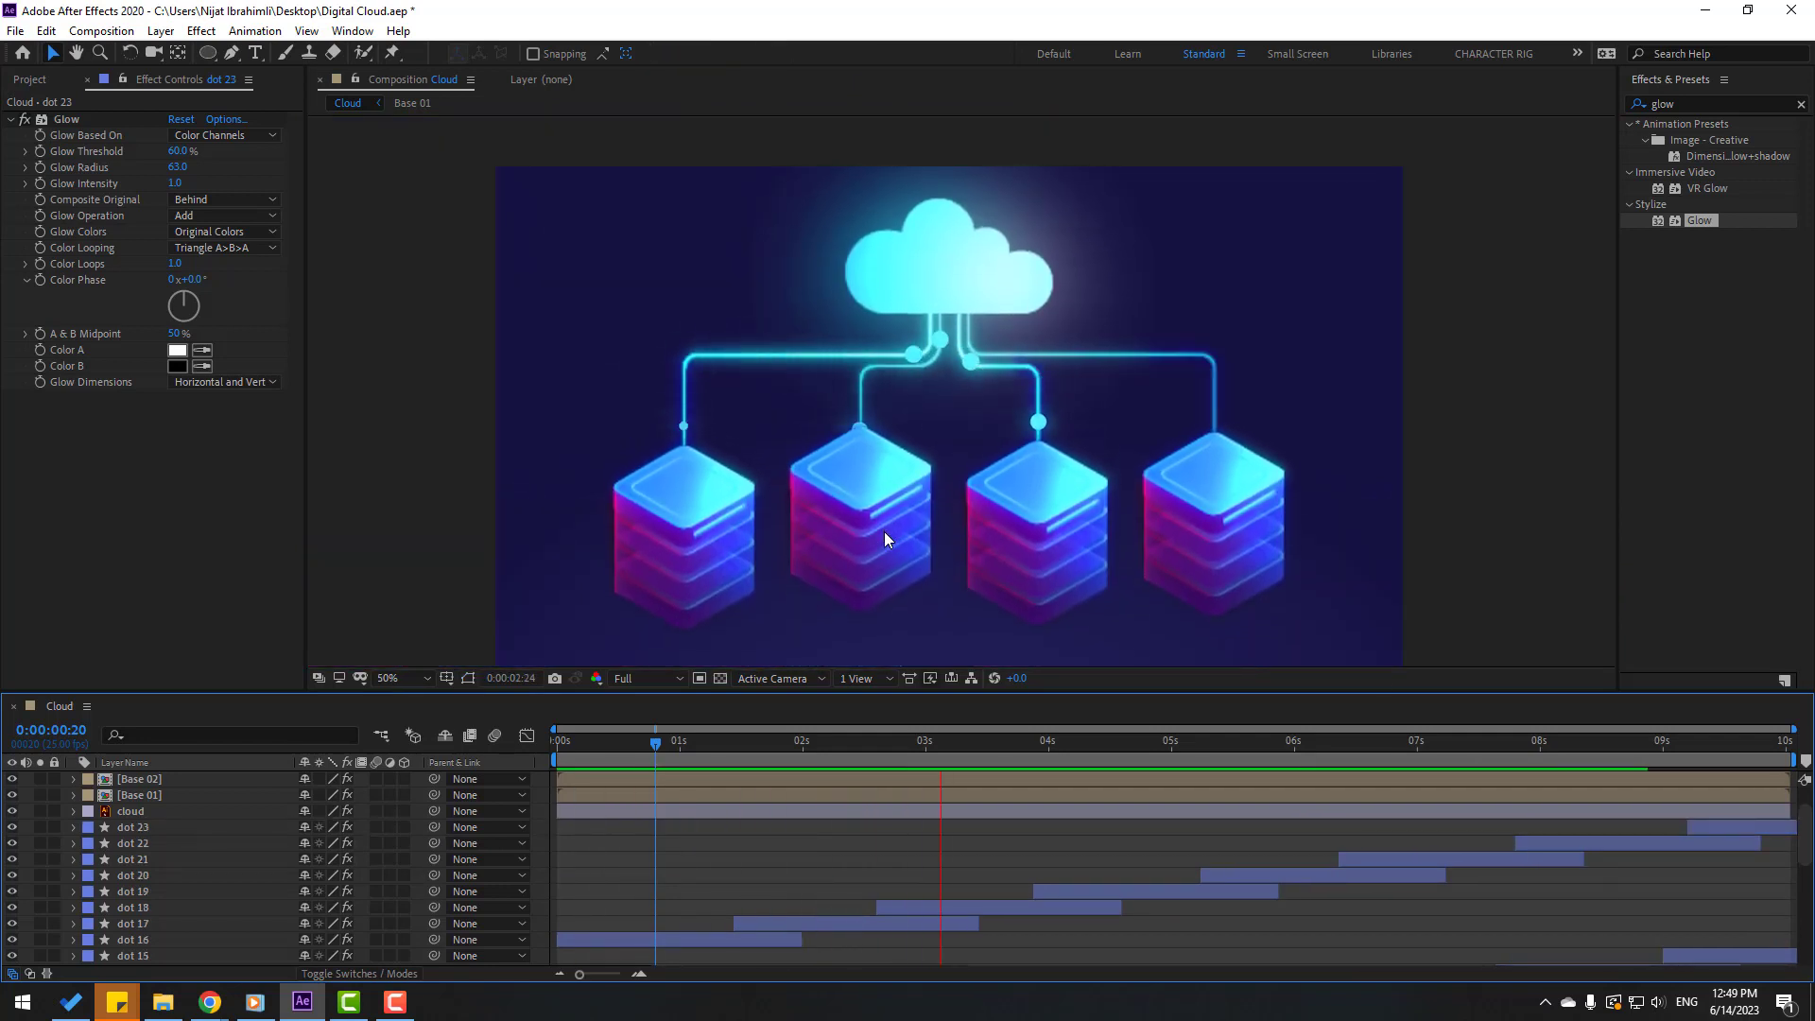
pyautogui.press('space')
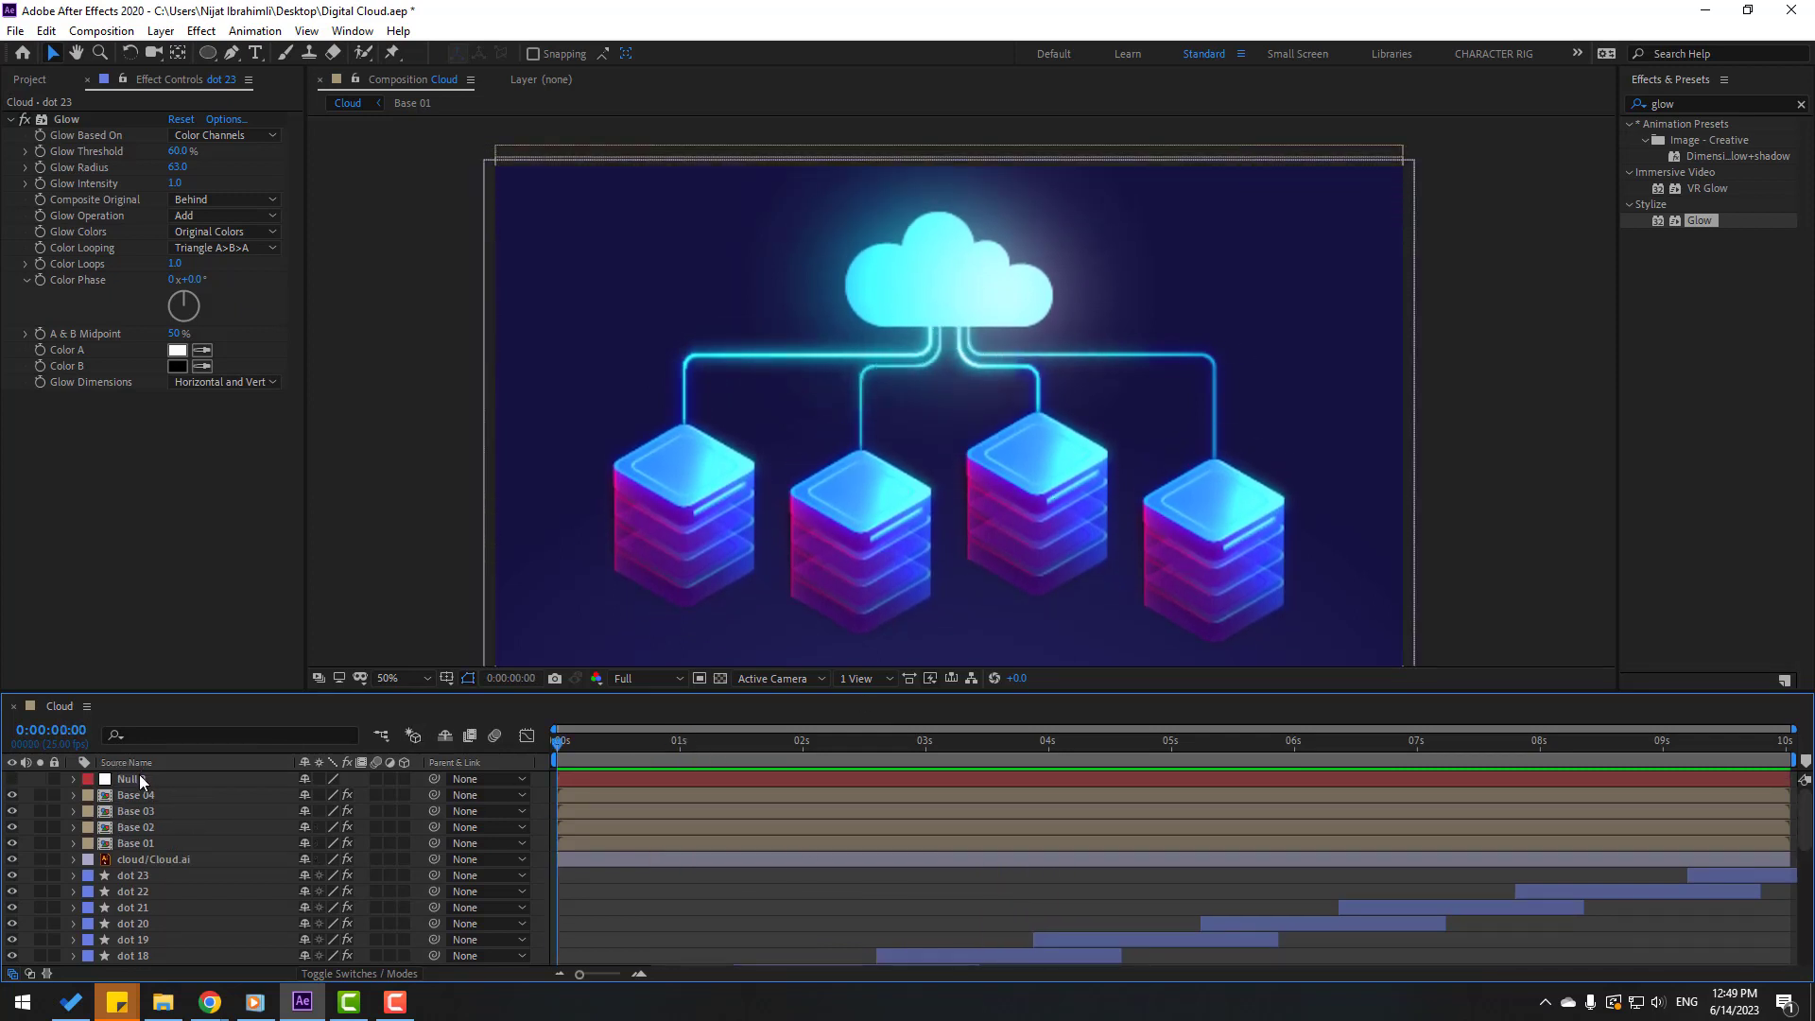
# Step: Delete the third-line mask from Null 2
pyautogui.click(151, 778)
pyautogui.press('m')
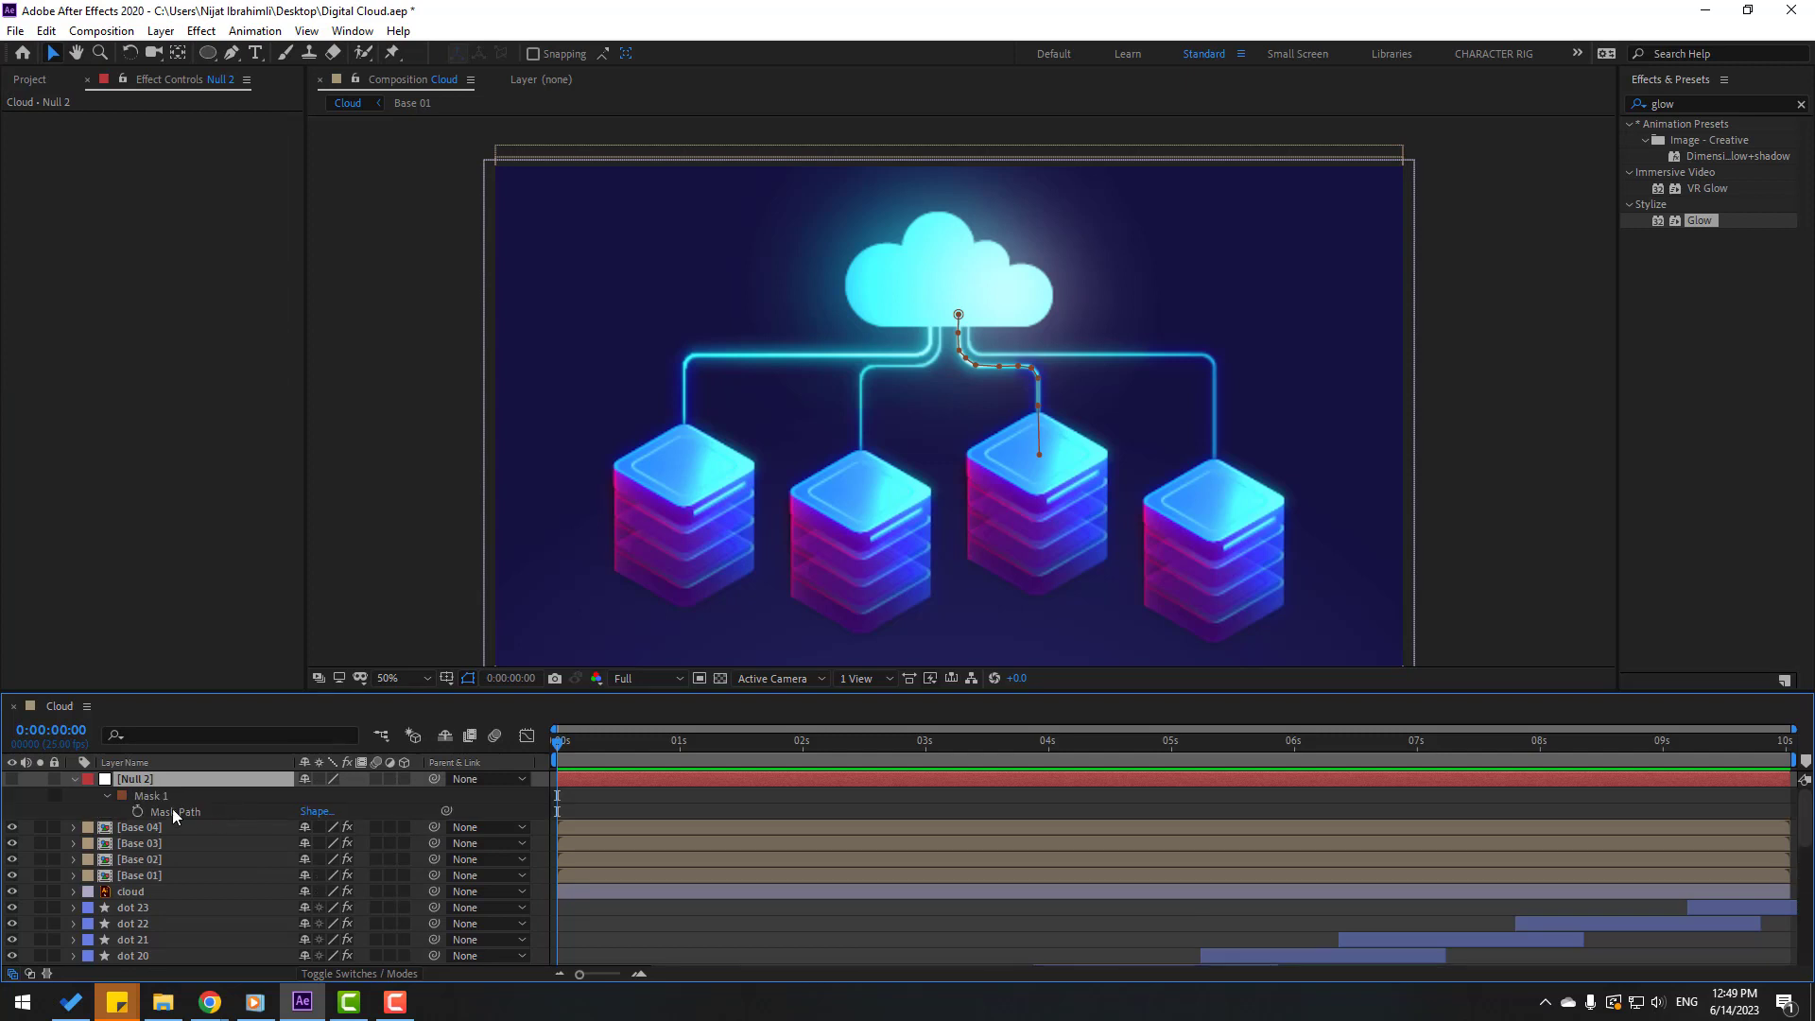
pyautogui.click(159, 797)
pyautogui.press('Delete')
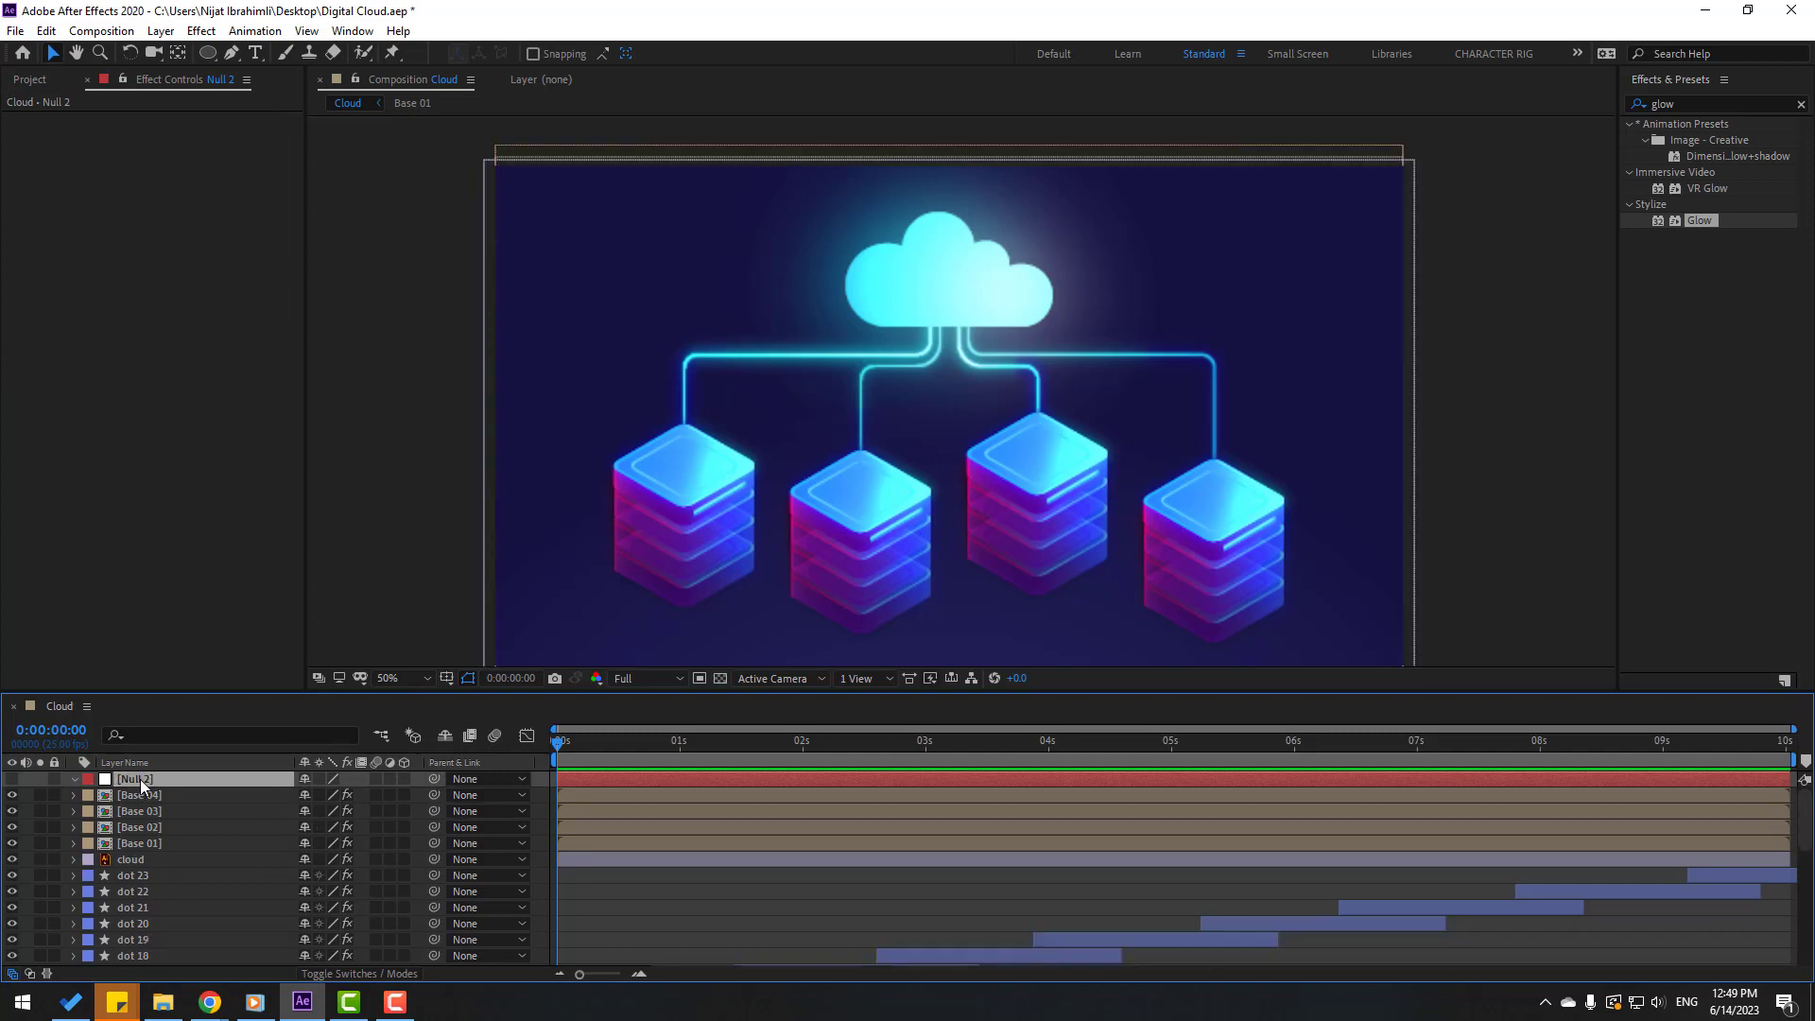
# Step: Draw an open Pen mask path on Null 2 along the fourth connector line, from the cloud's lower edge to the fourth stack's top
pyautogui.click(232, 53)
pyautogui.scroll(2, 1187, 412)
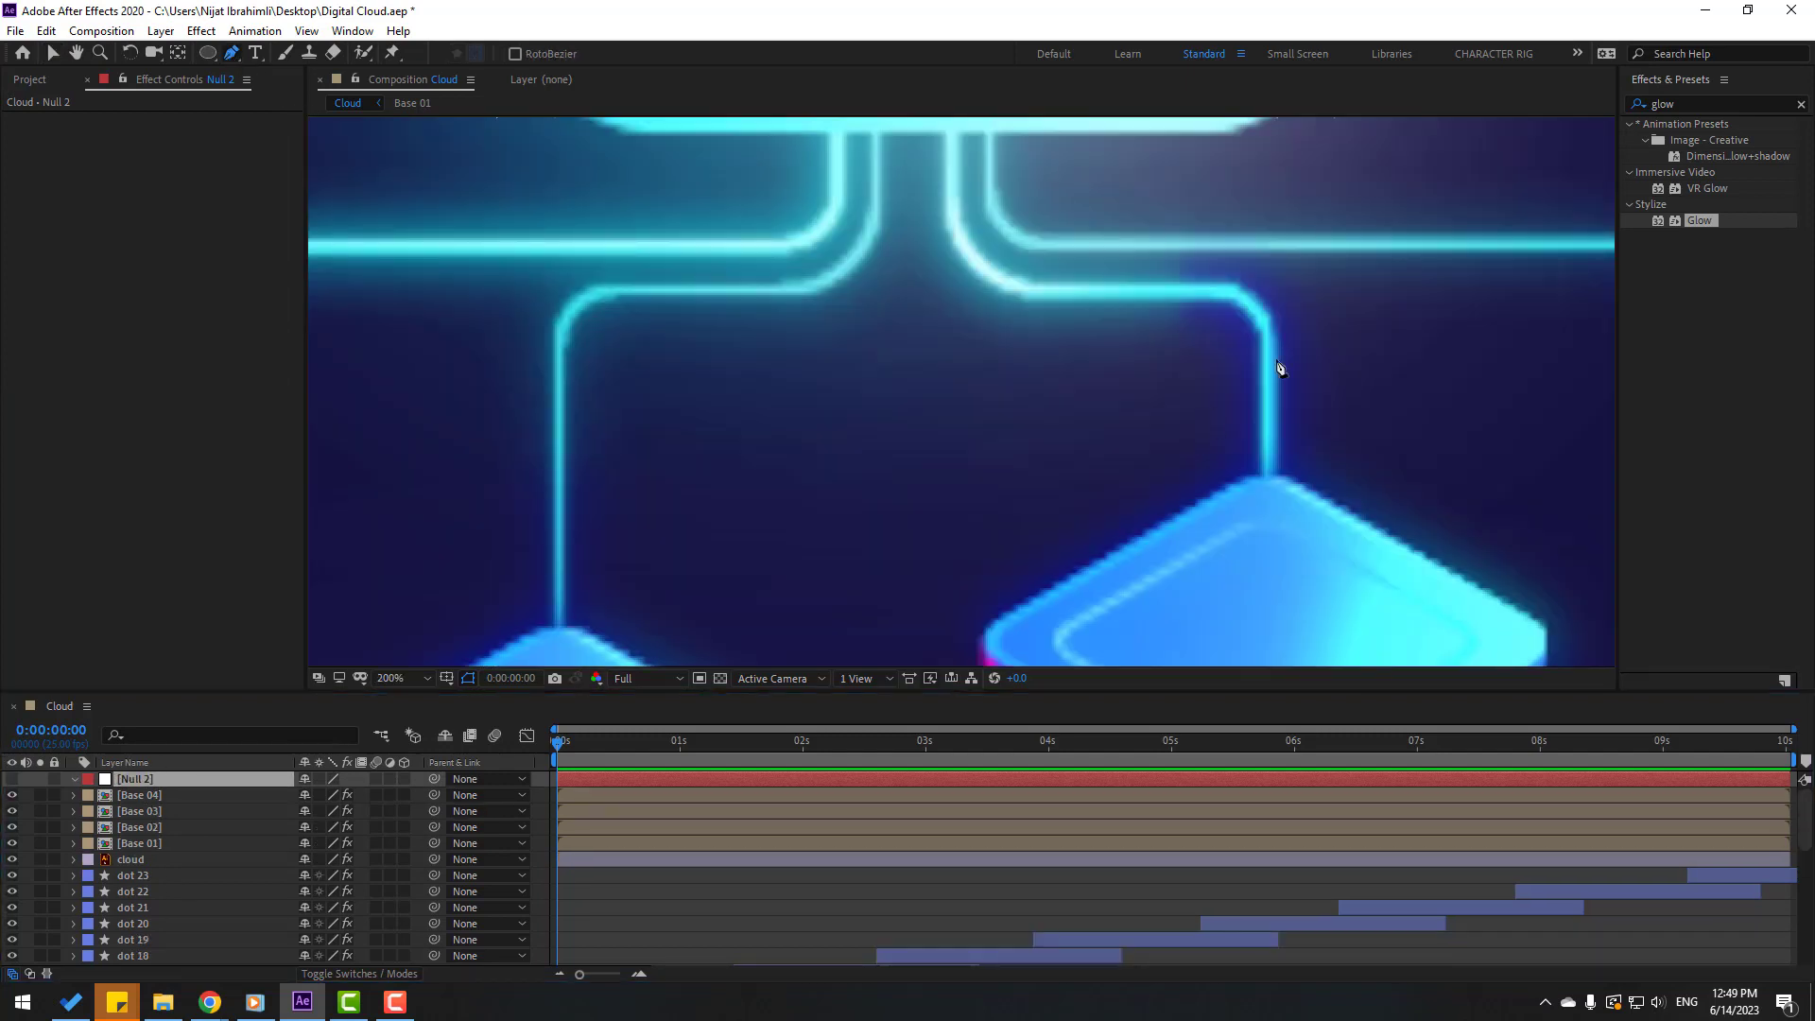
pyautogui.moveTo(1280, 365); pyautogui.dragTo(802, 403)
pyautogui.press('g')
pyautogui.click(514, 173)
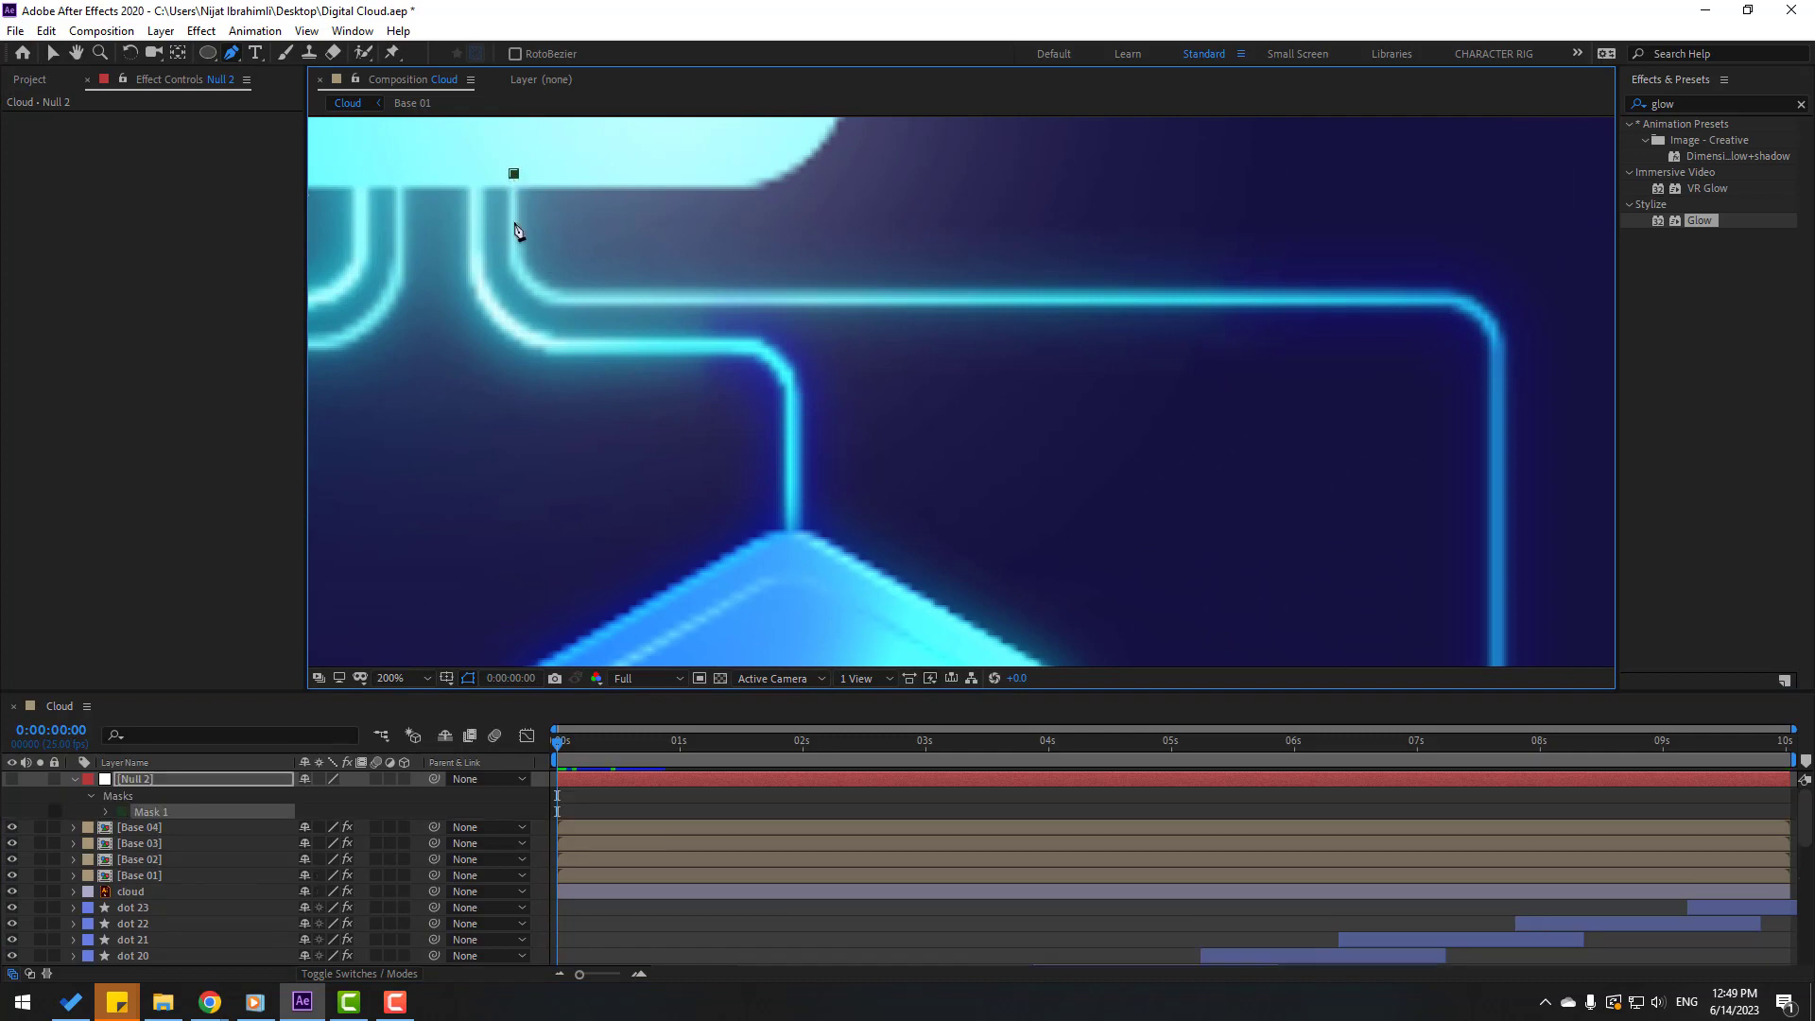
pyautogui.click(512, 230)
pyautogui.click(523, 275)
pyautogui.click(554, 298)
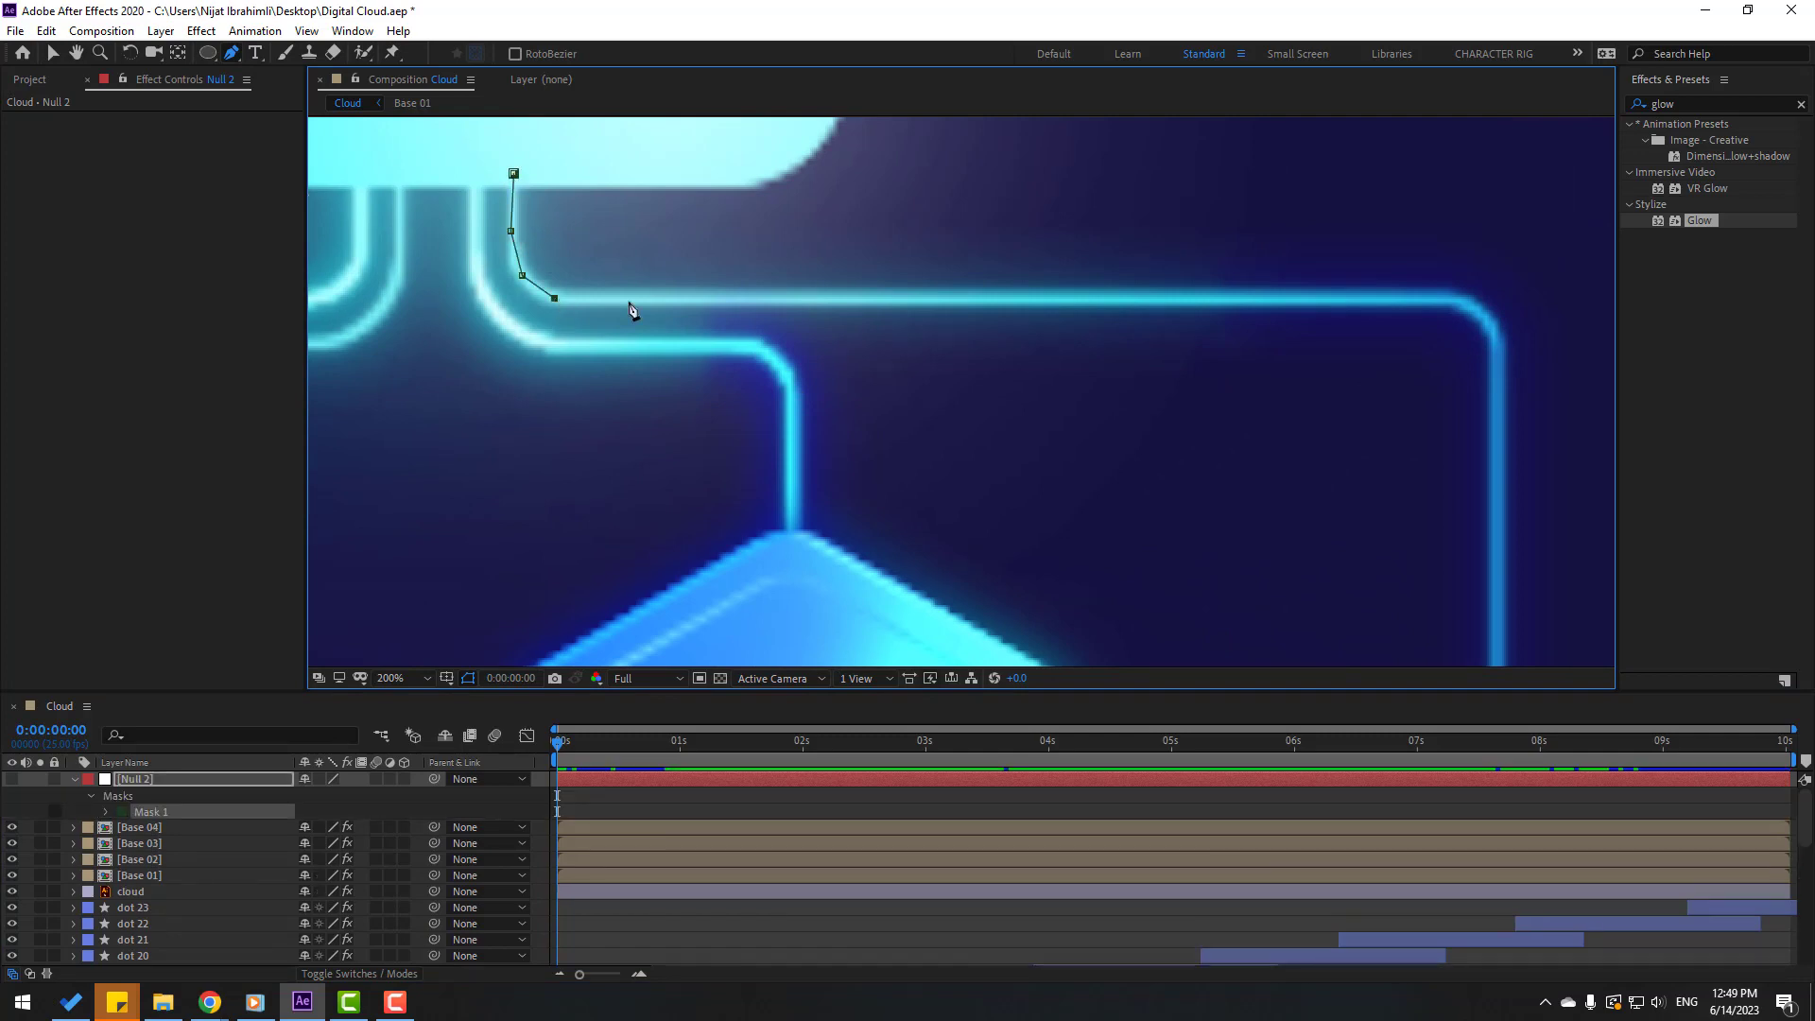
pyautogui.click(687, 301)
pyautogui.click(983, 299)
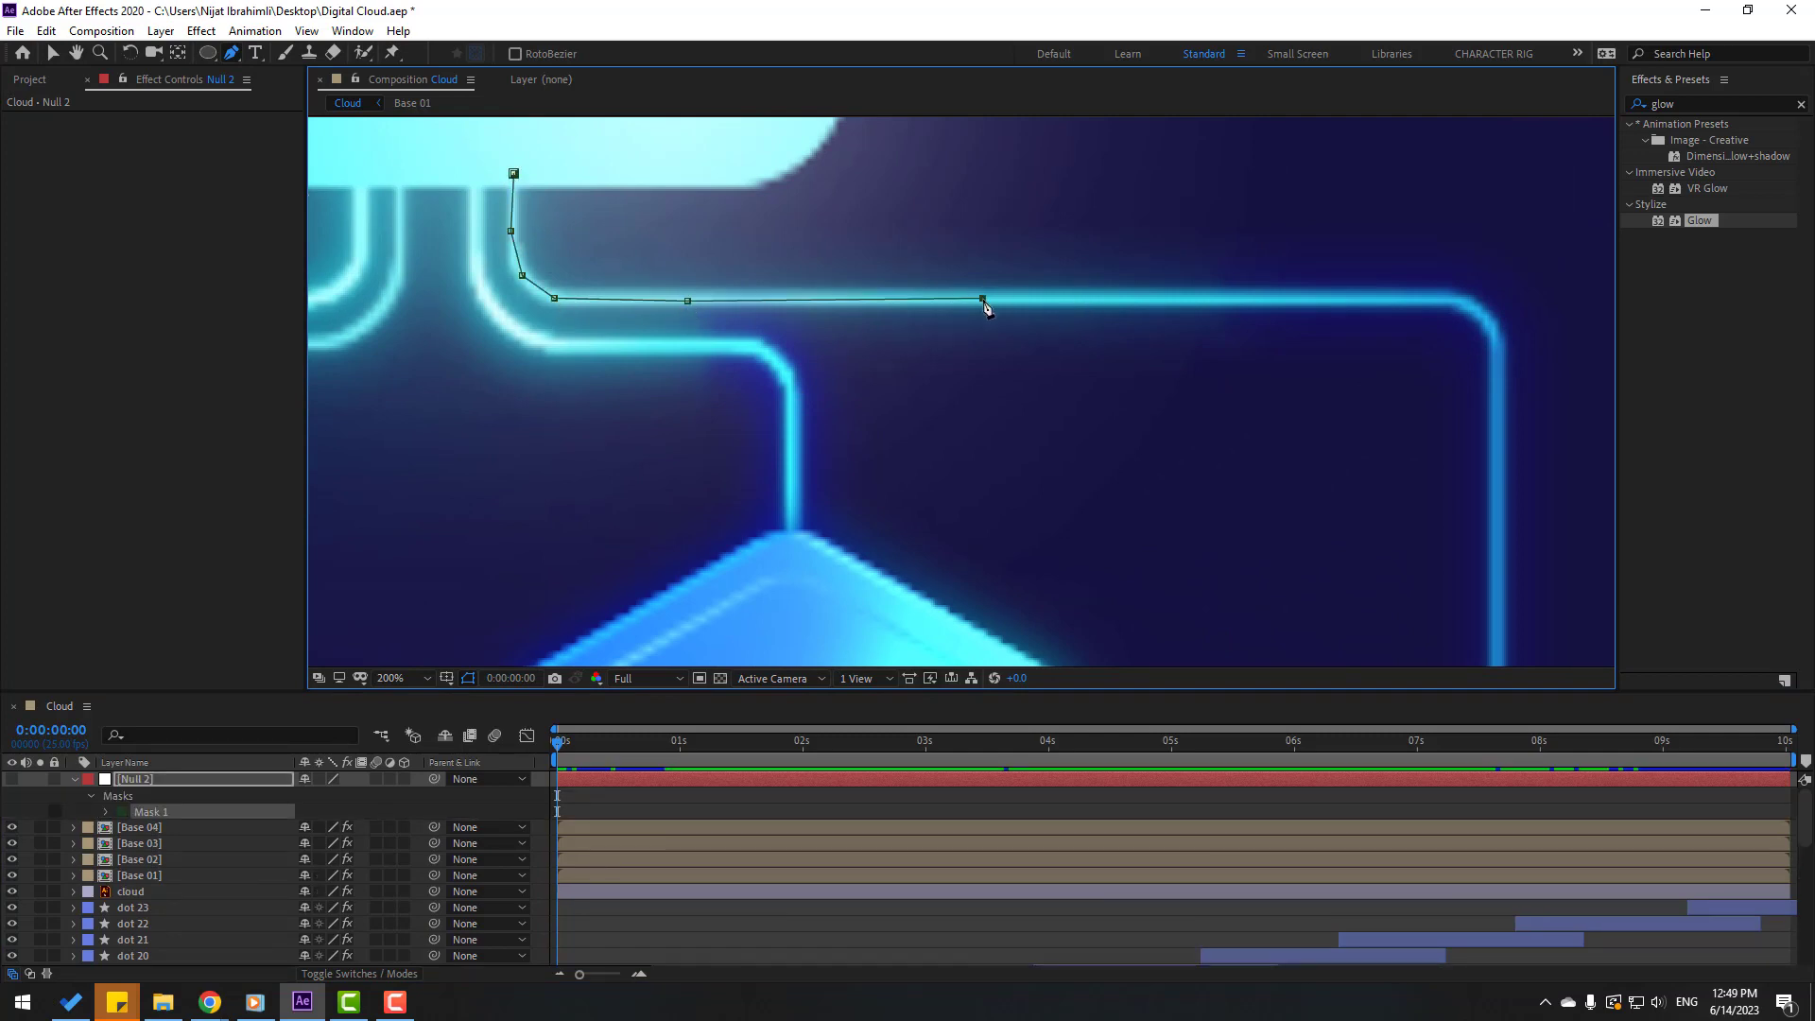
pyautogui.click(1304, 299)
pyautogui.click(1435, 299)
pyautogui.click(1494, 323)
pyautogui.click(1497, 344)
pyautogui.click(1502, 364)
pyautogui.moveTo(1505, 374); pyautogui.dragTo(1509, 398)
pyautogui.moveTo(1504, 504); pyautogui.dragTo(1473, 362)
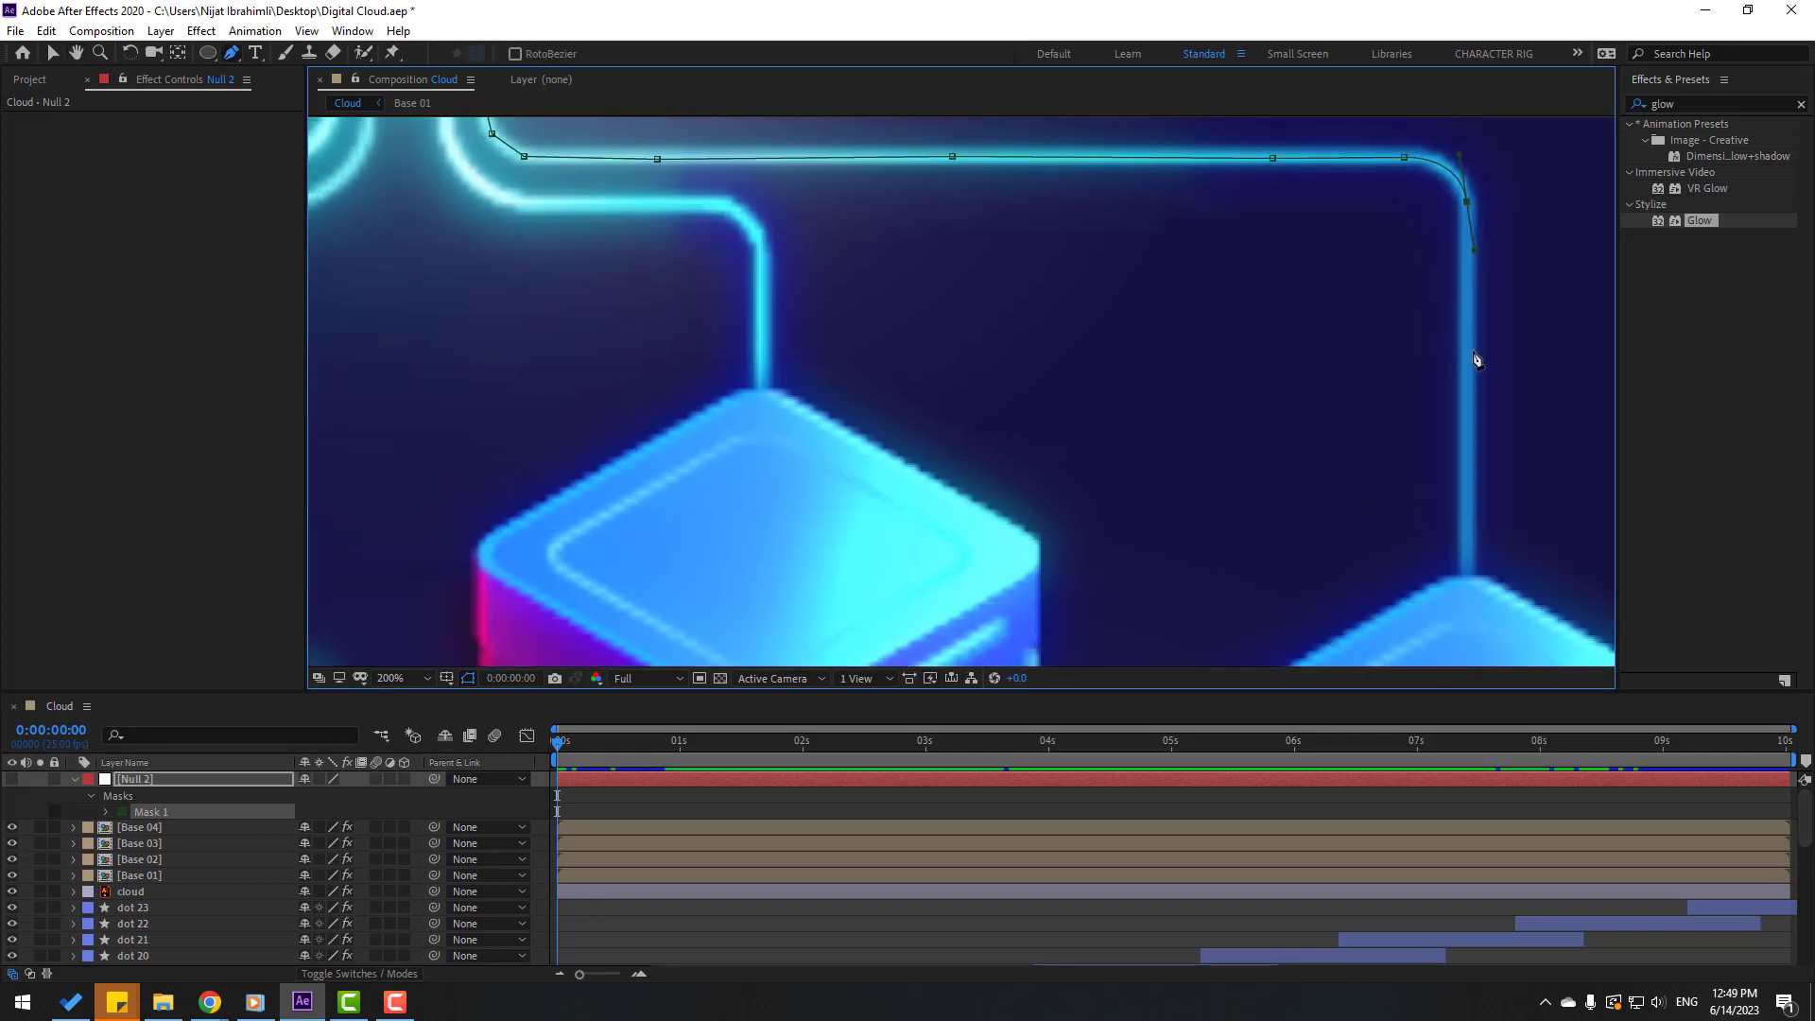
pyautogui.click(1468, 349)
pyautogui.click(1473, 640)
pyautogui.press(',')
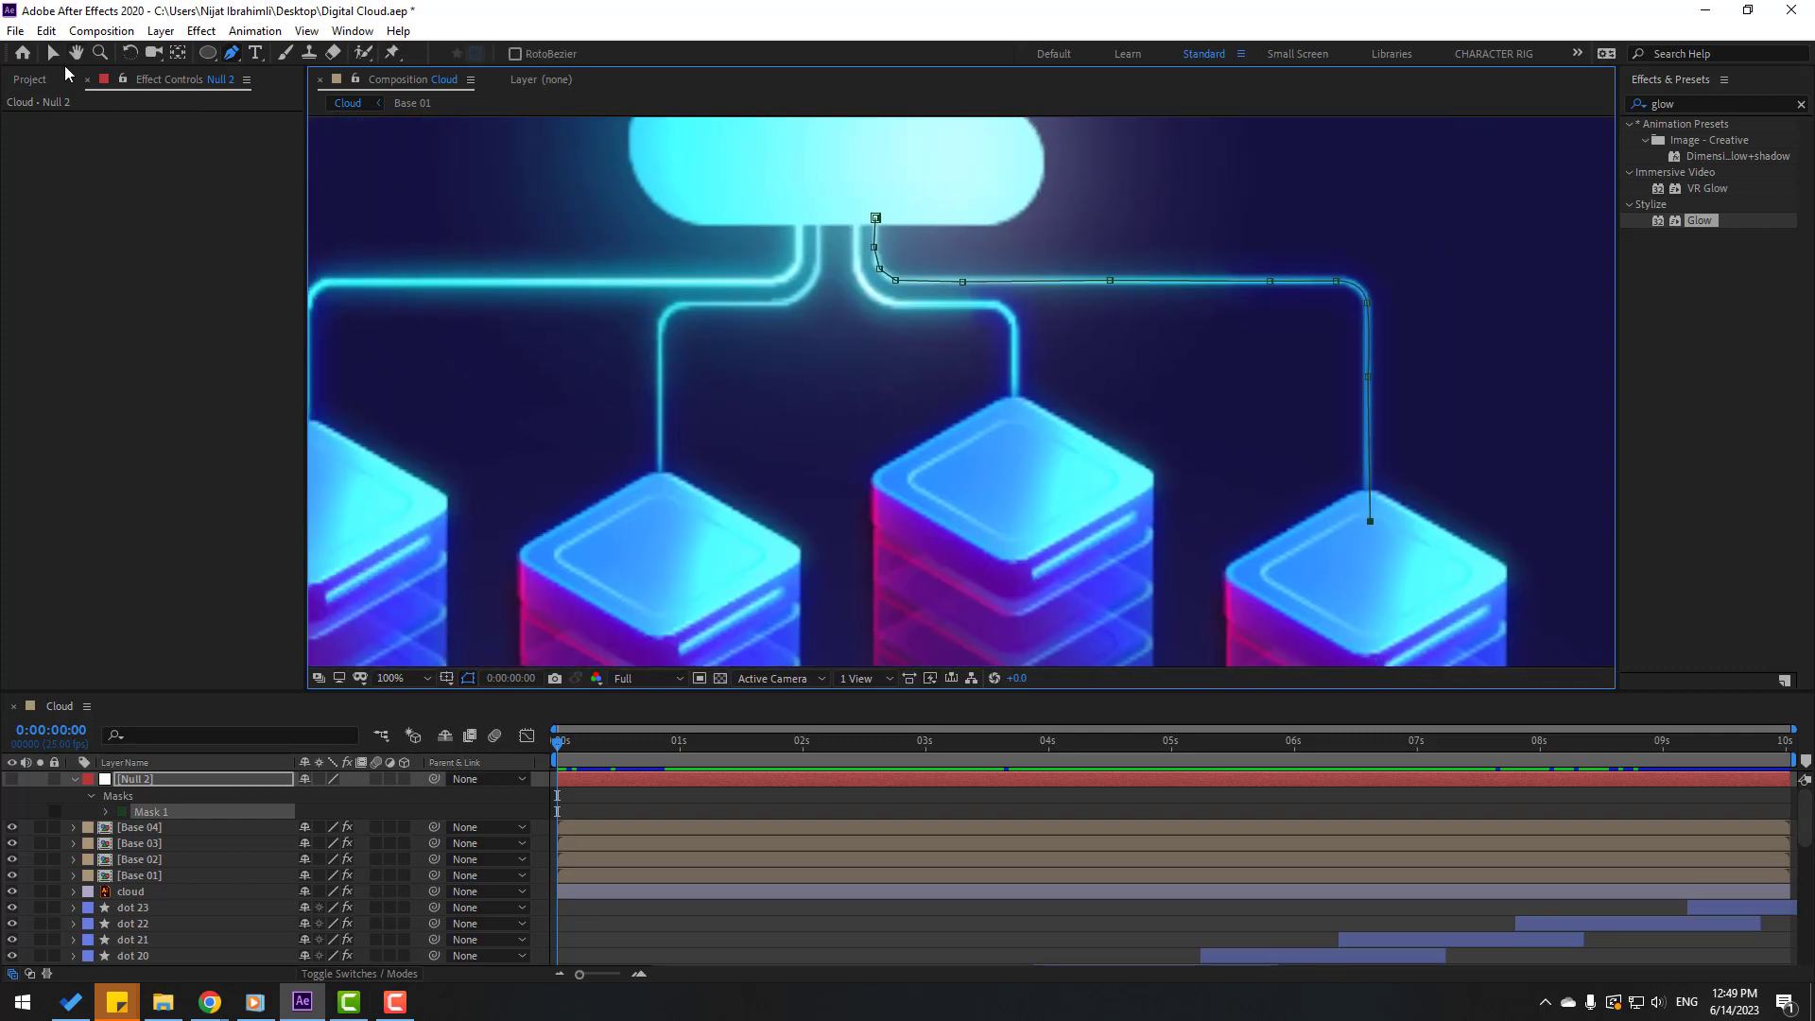
pyautogui.press('v')
# Step: Copy the Mask Path of Null 2's fourth-line mask and delete the Null 2 layer
pyautogui.click(105, 812)
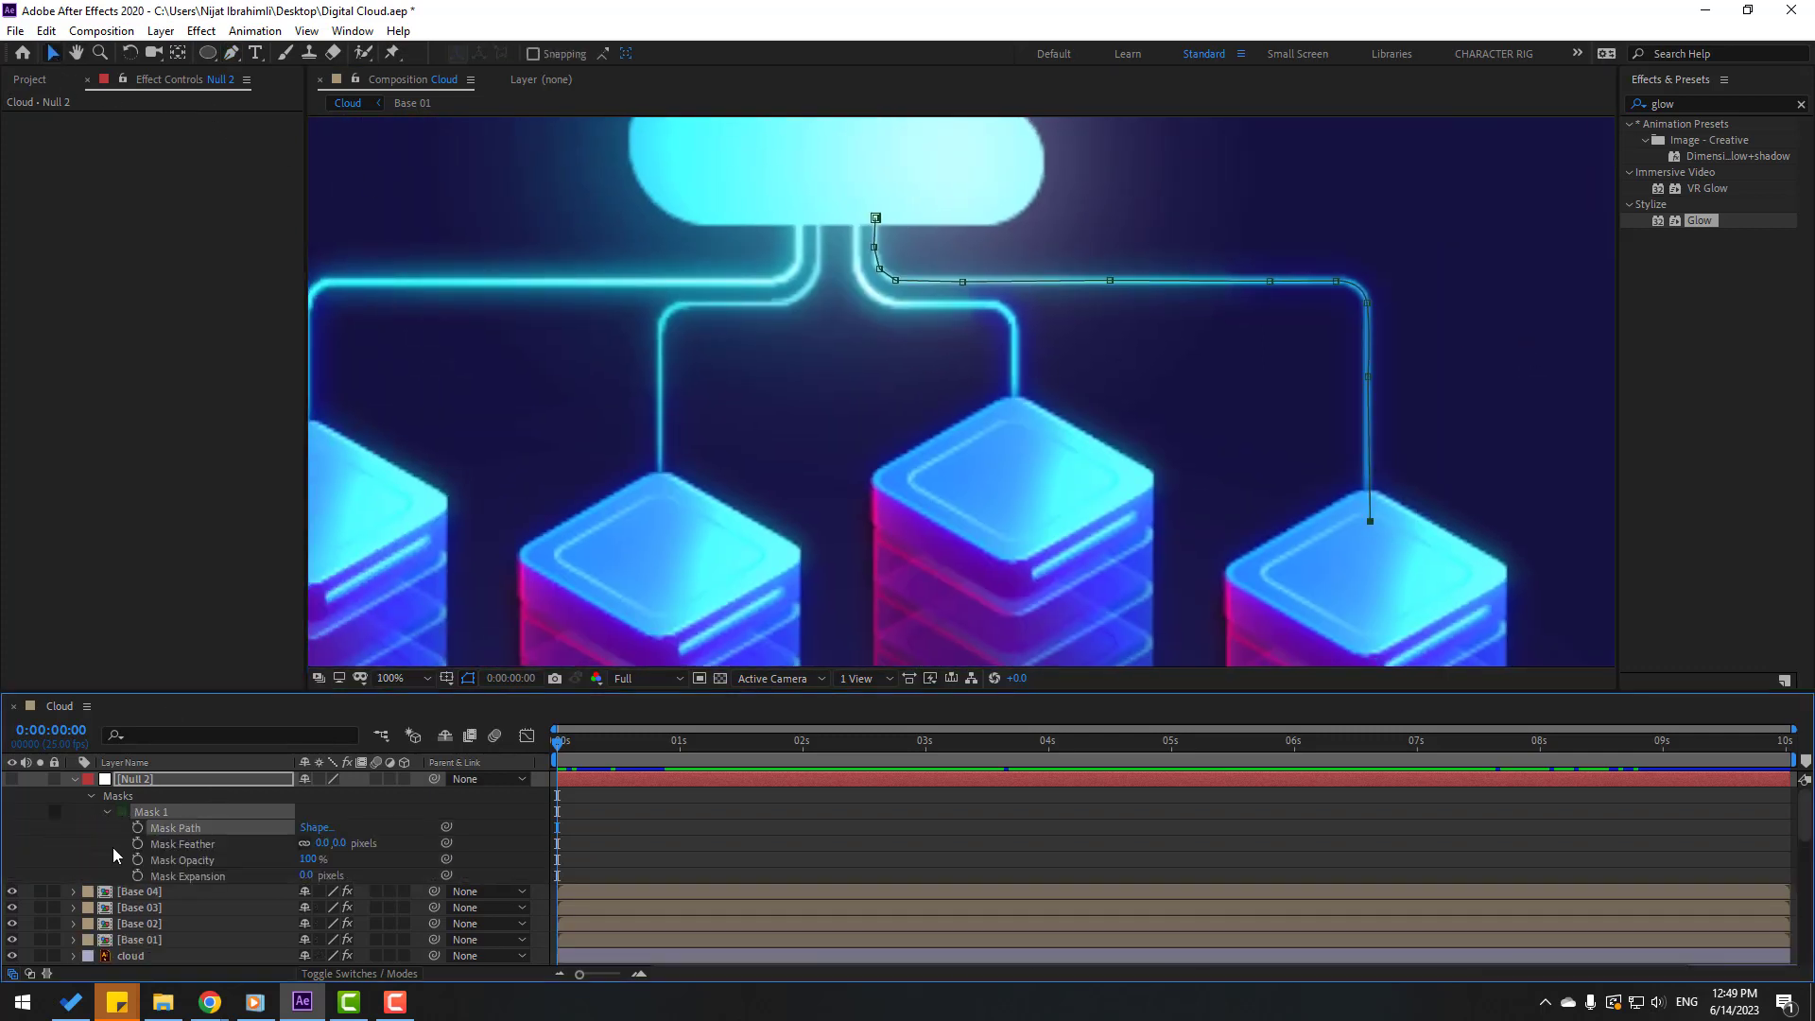
pyautogui.click(95, 838)
pyautogui.click(211, 832)
pyautogui.click(75, 779)
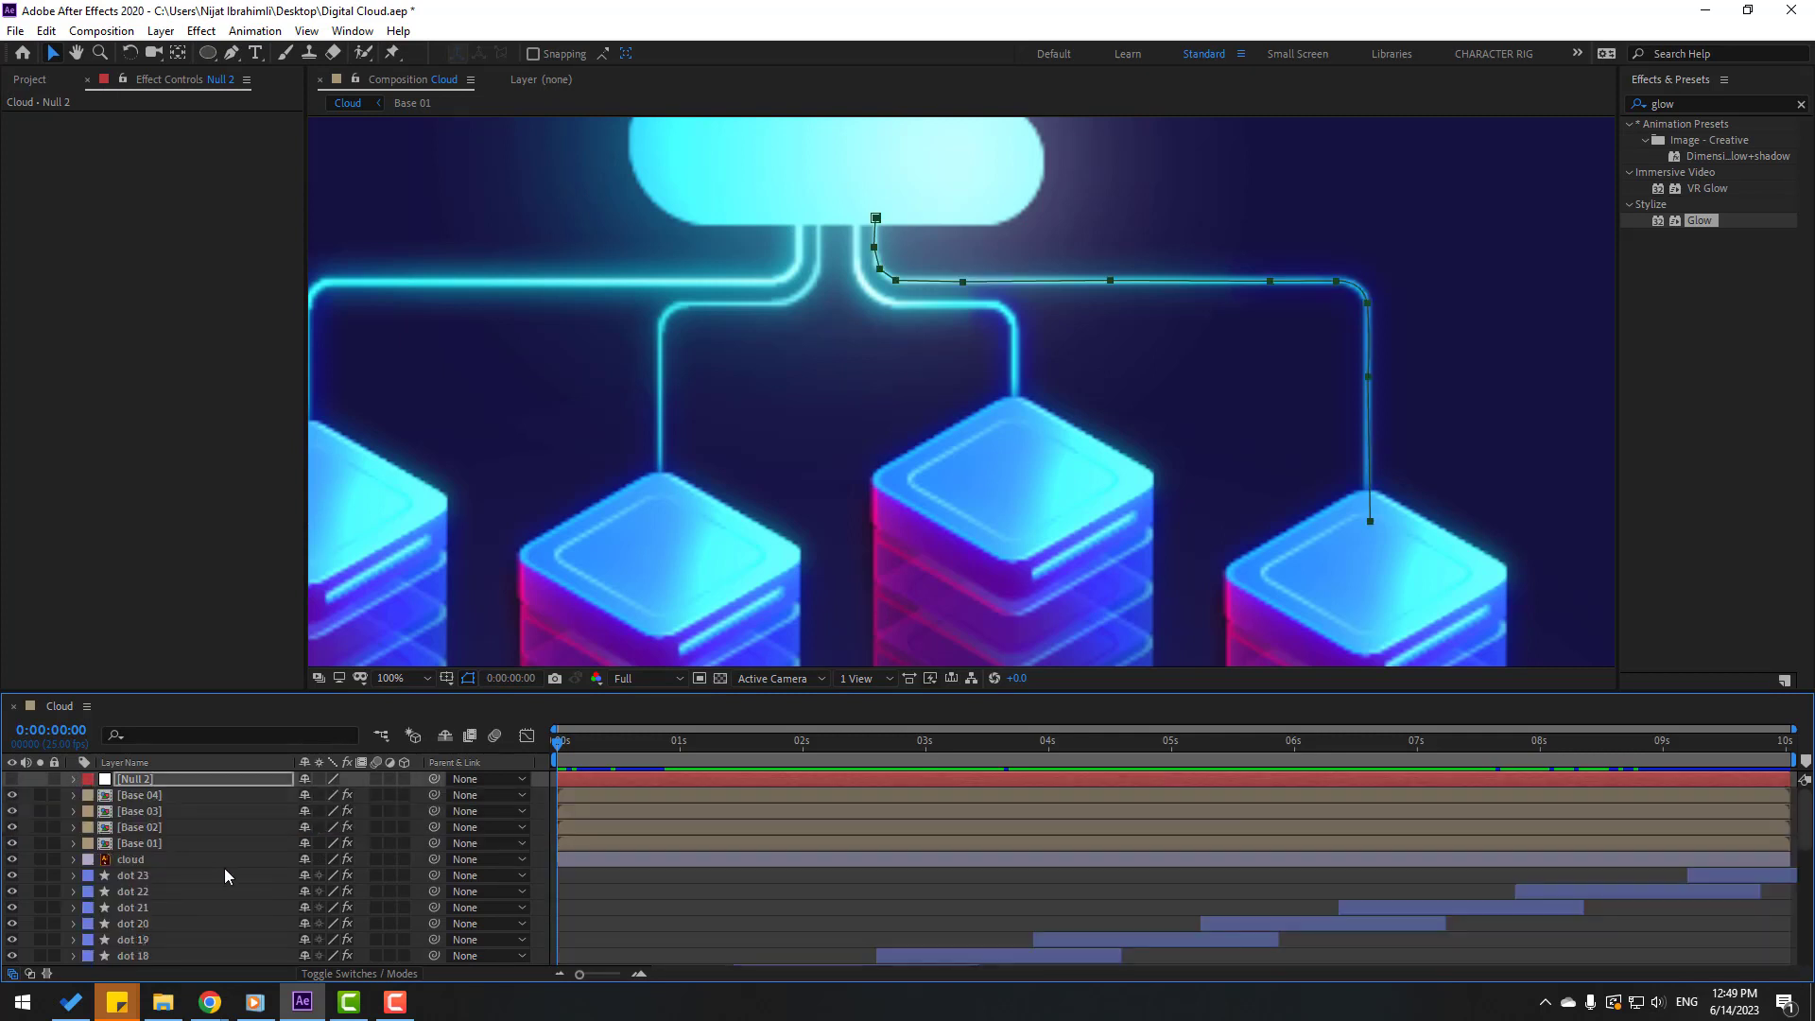
pyautogui.click(146, 785)
pyautogui.press('Delete')
# Step: Duplicate dot 16 and place the copy directly above dot 23 in the layer stack
pyautogui.scroll(-3, 876, 906)
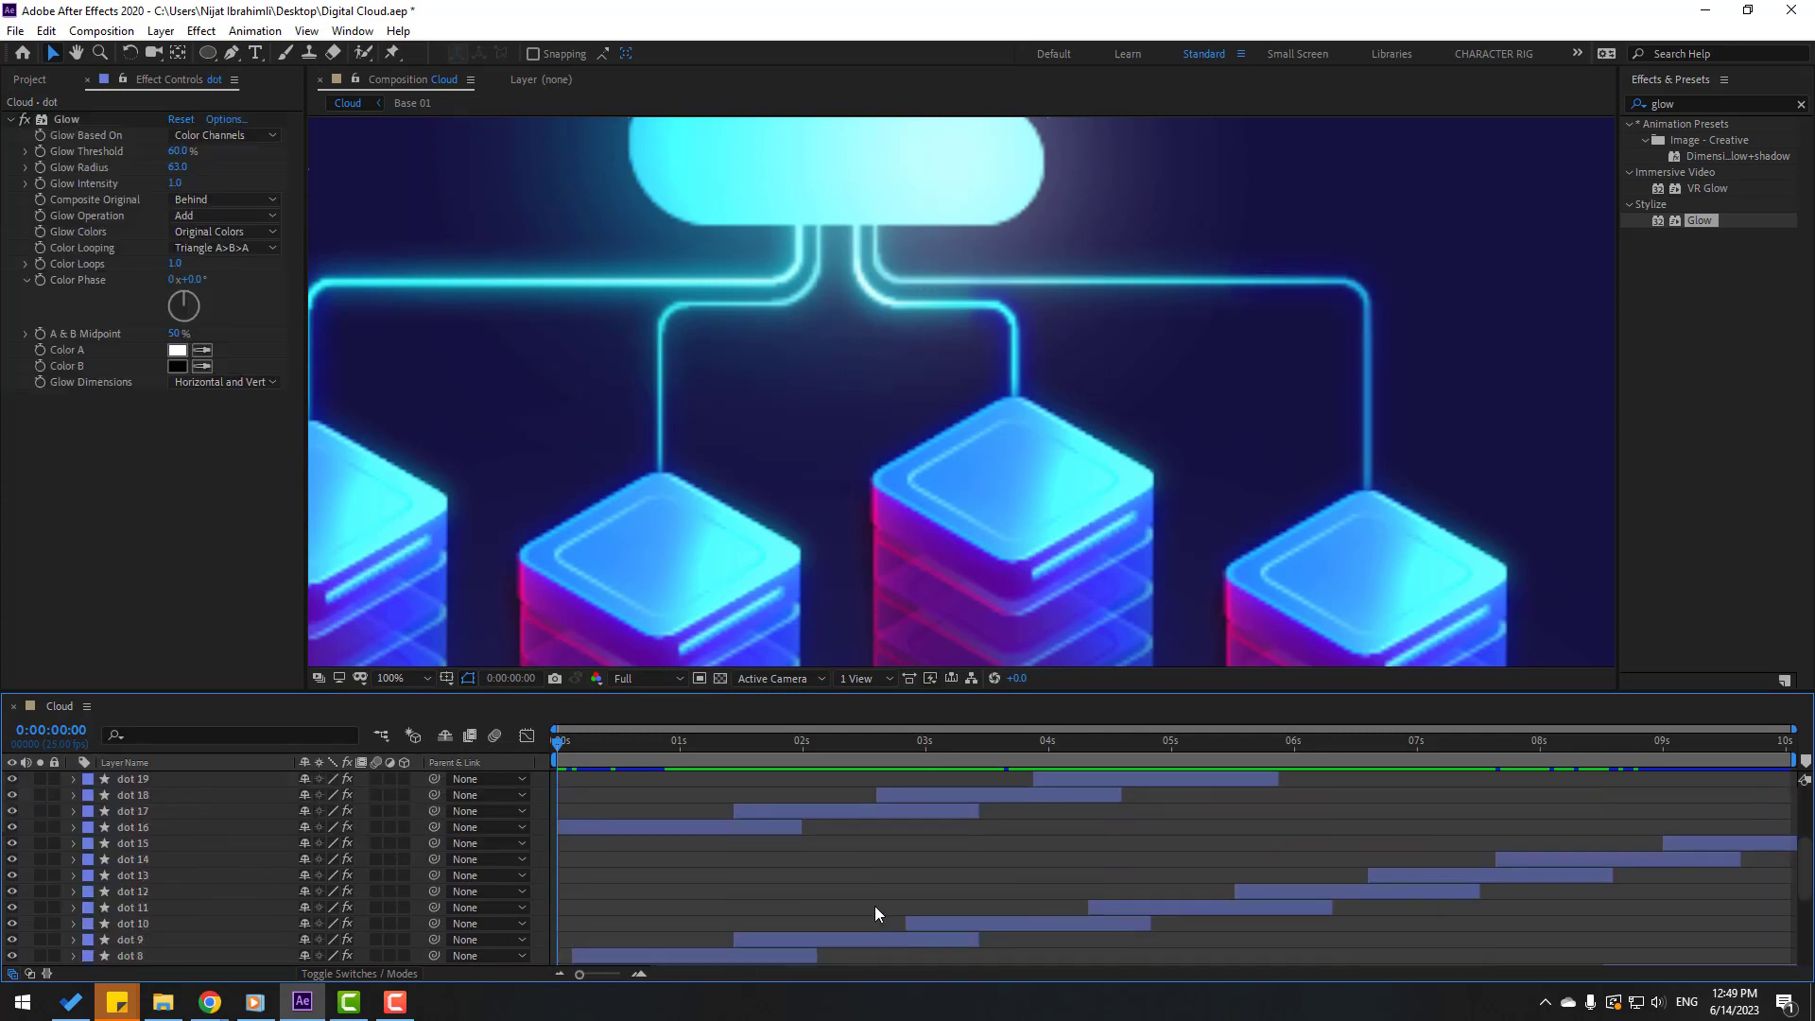
pyautogui.click(724, 830)
pyautogui.scroll(3, 630, 883)
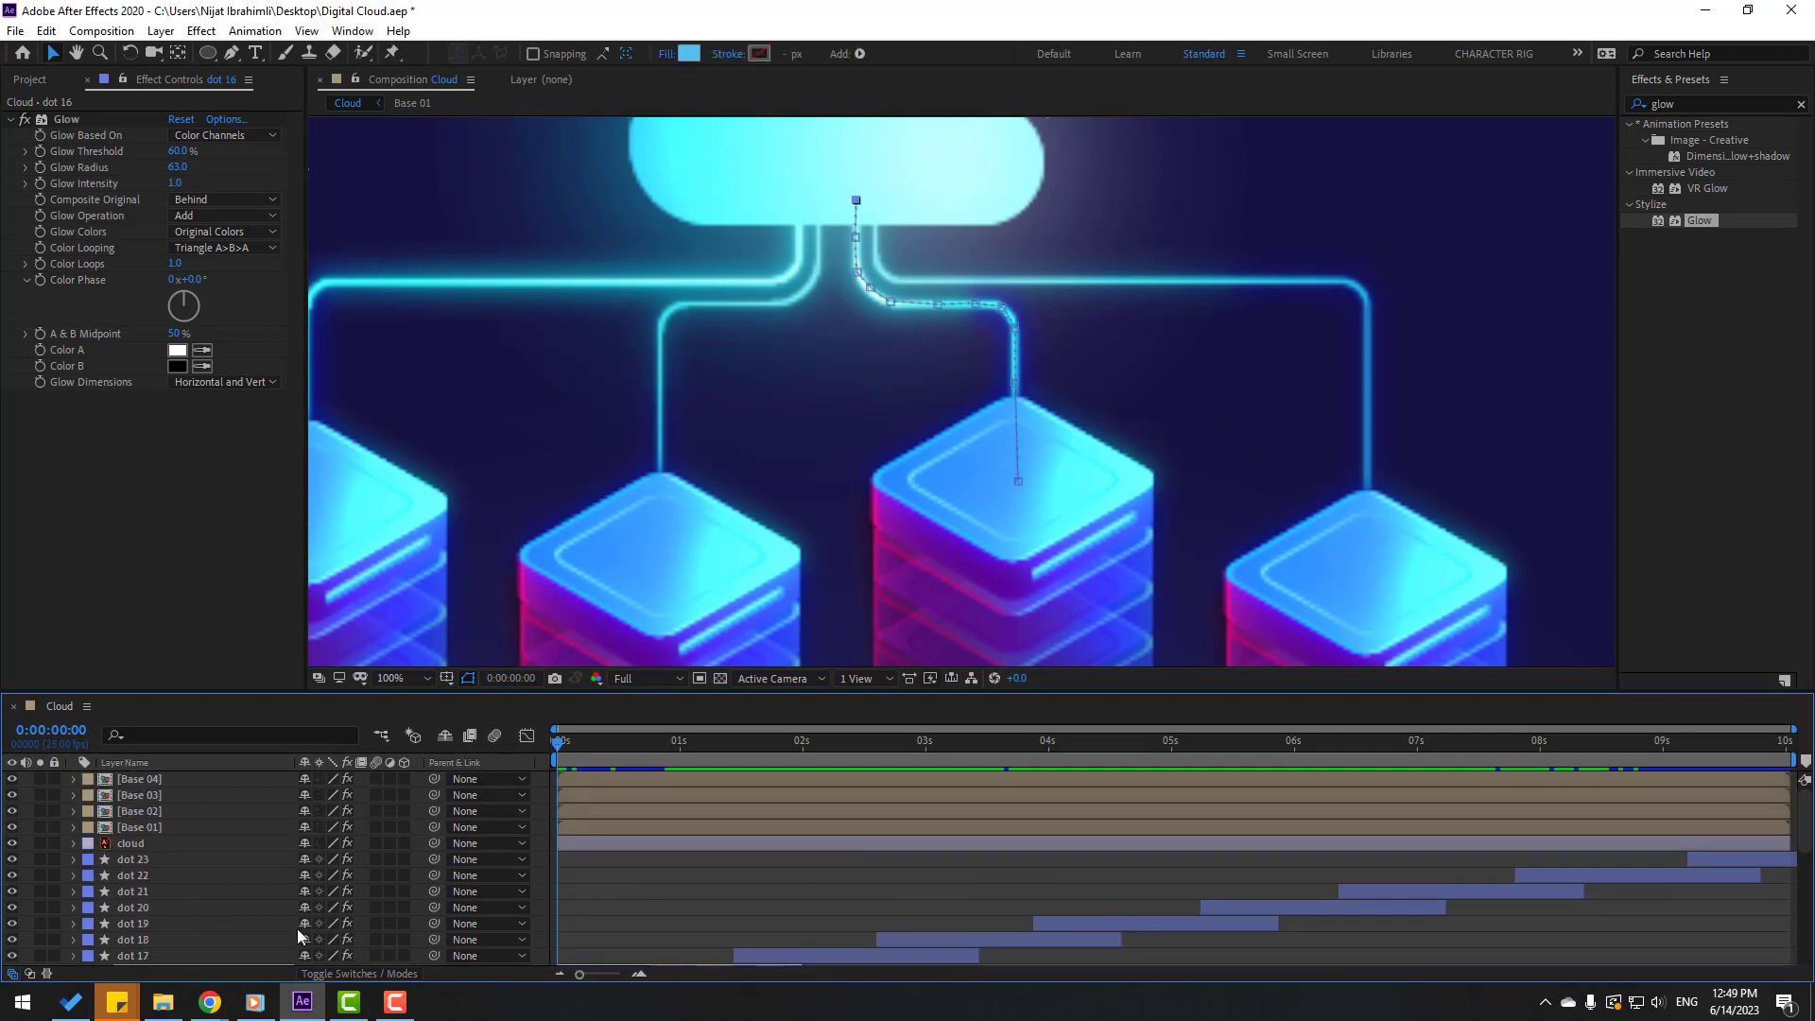
pyautogui.scroll(-1, 172, 913)
pyautogui.moveTo(134, 922); pyautogui.dragTo(149, 813)
pyautogui.scroll(1, 690, 906)
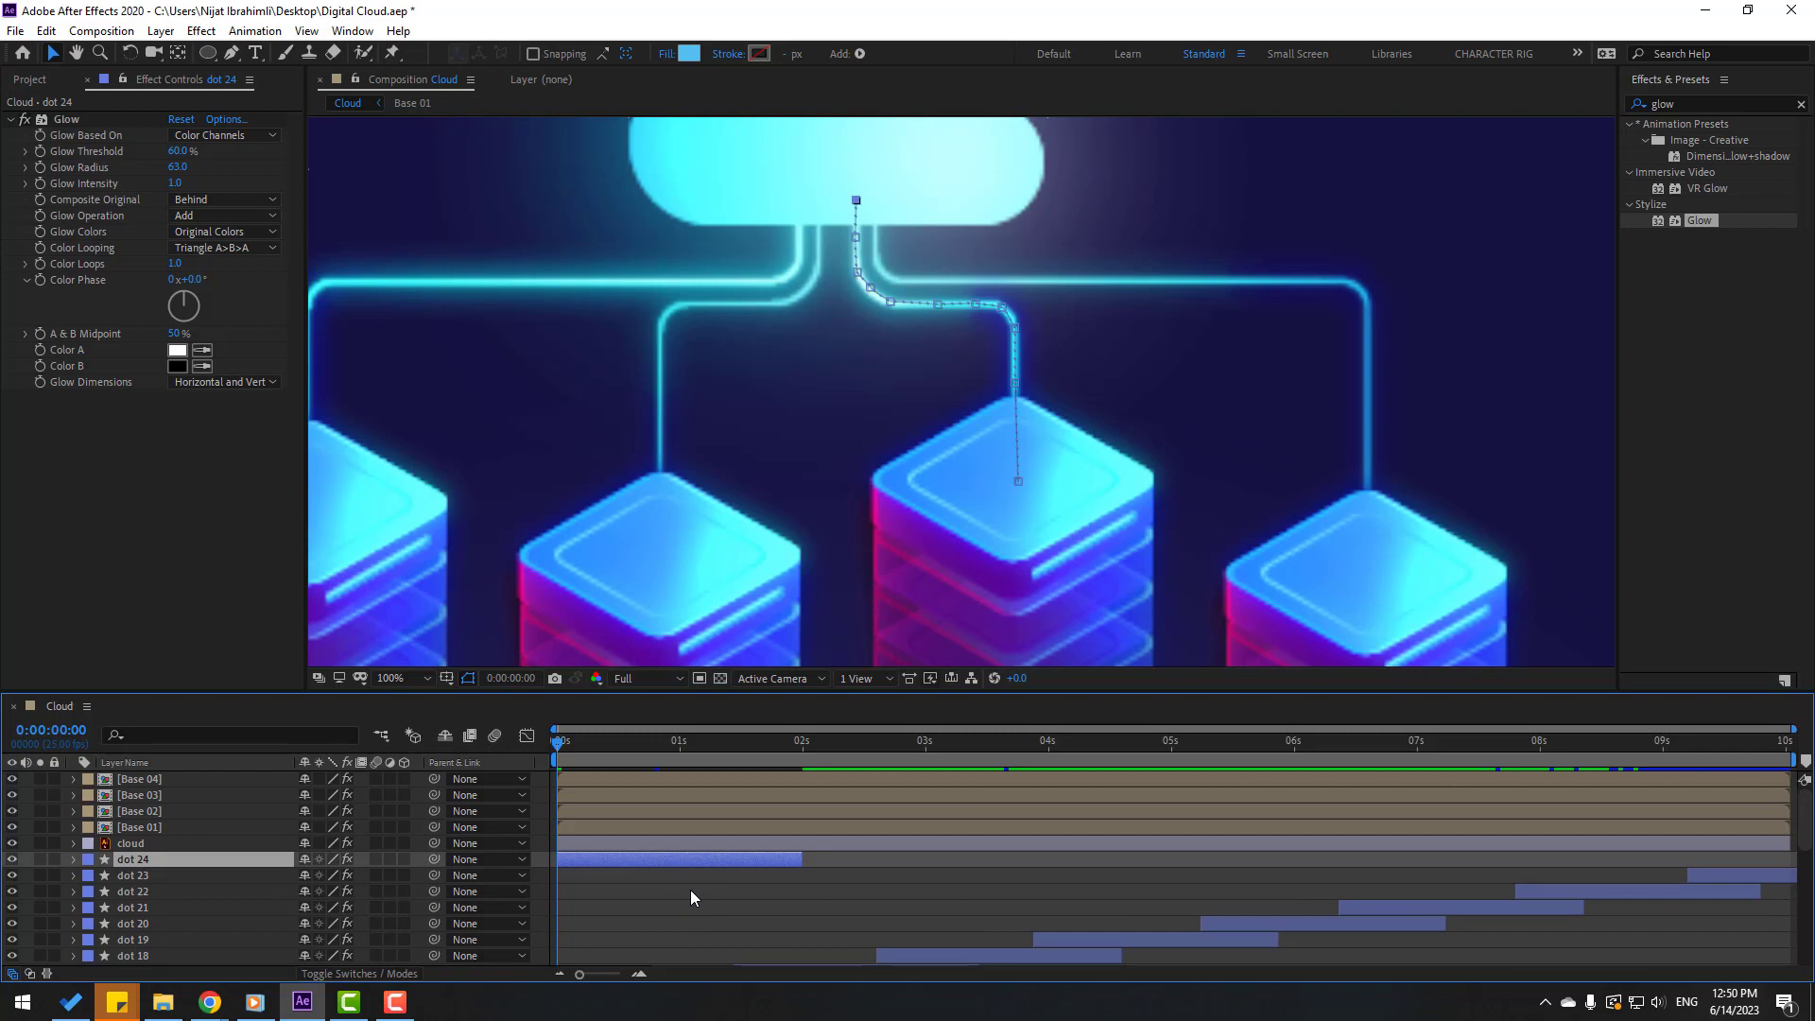
# Step: Replace dot 24's Position keyframes with the copied fourth-line path and align the motion path onto the fourth connector line
pyautogui.press('u')
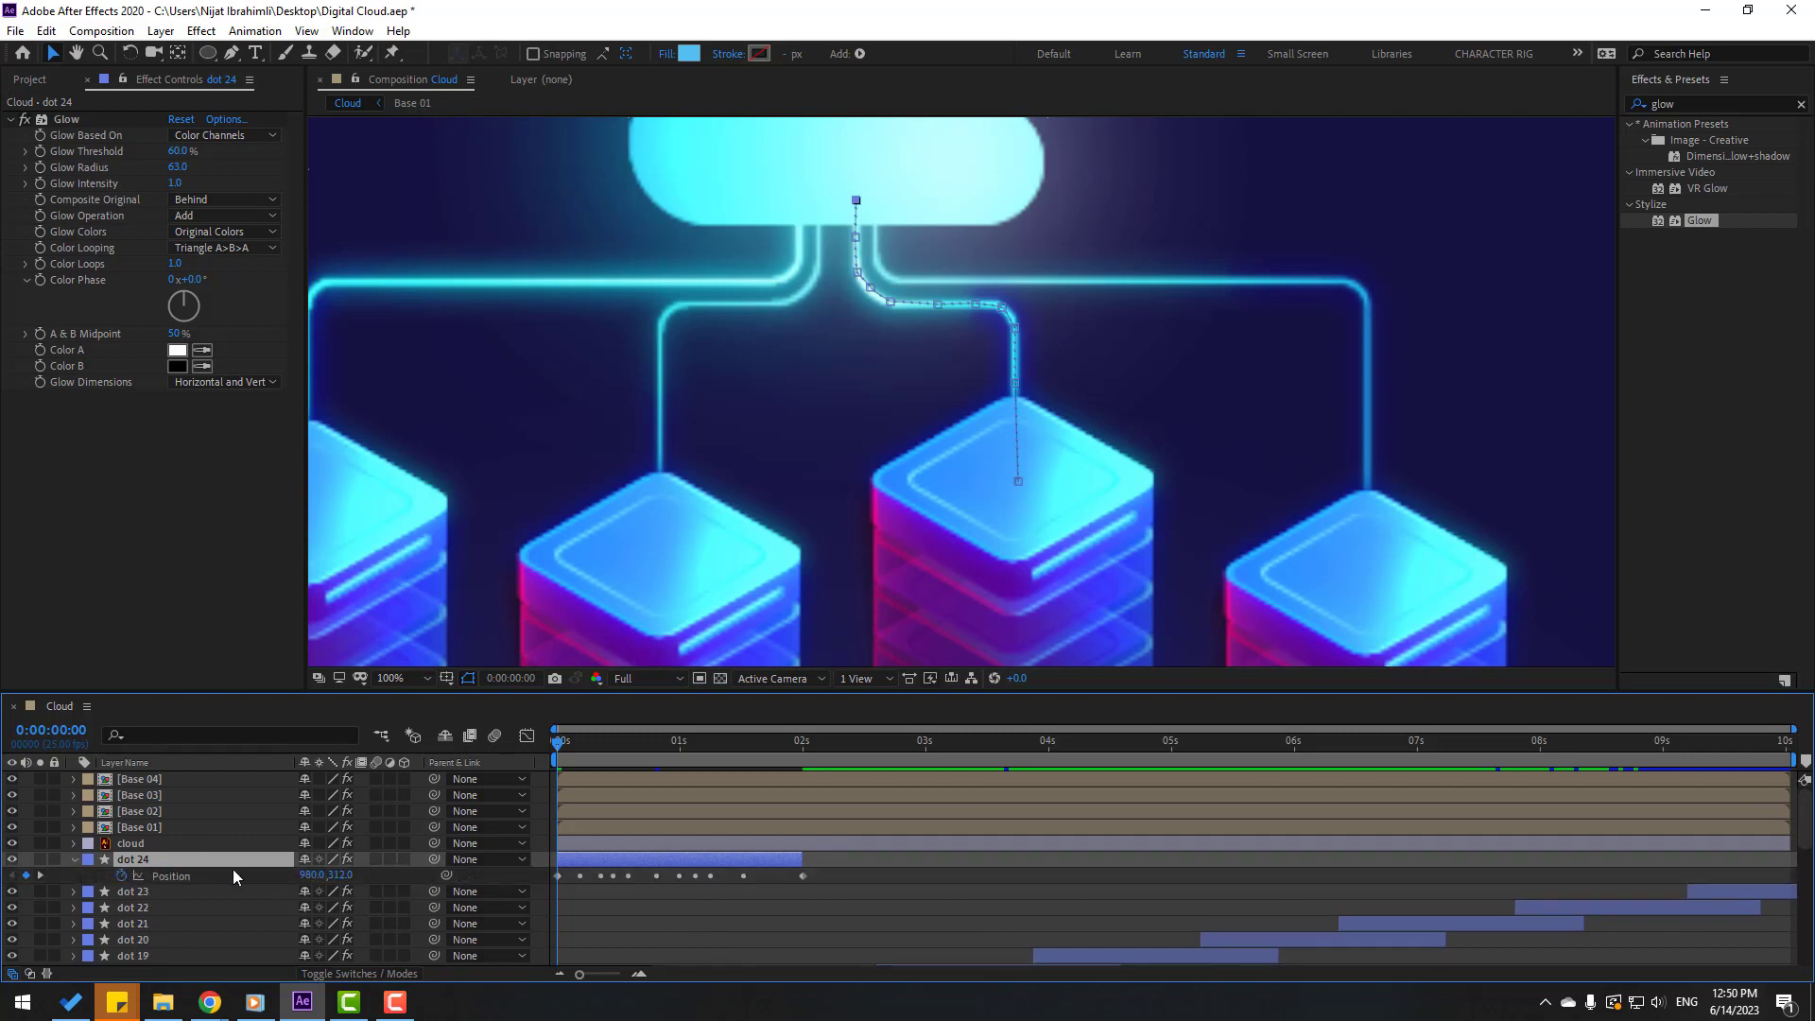
pyautogui.click(127, 874)
pyautogui.hotkey('ctrl', 'z')
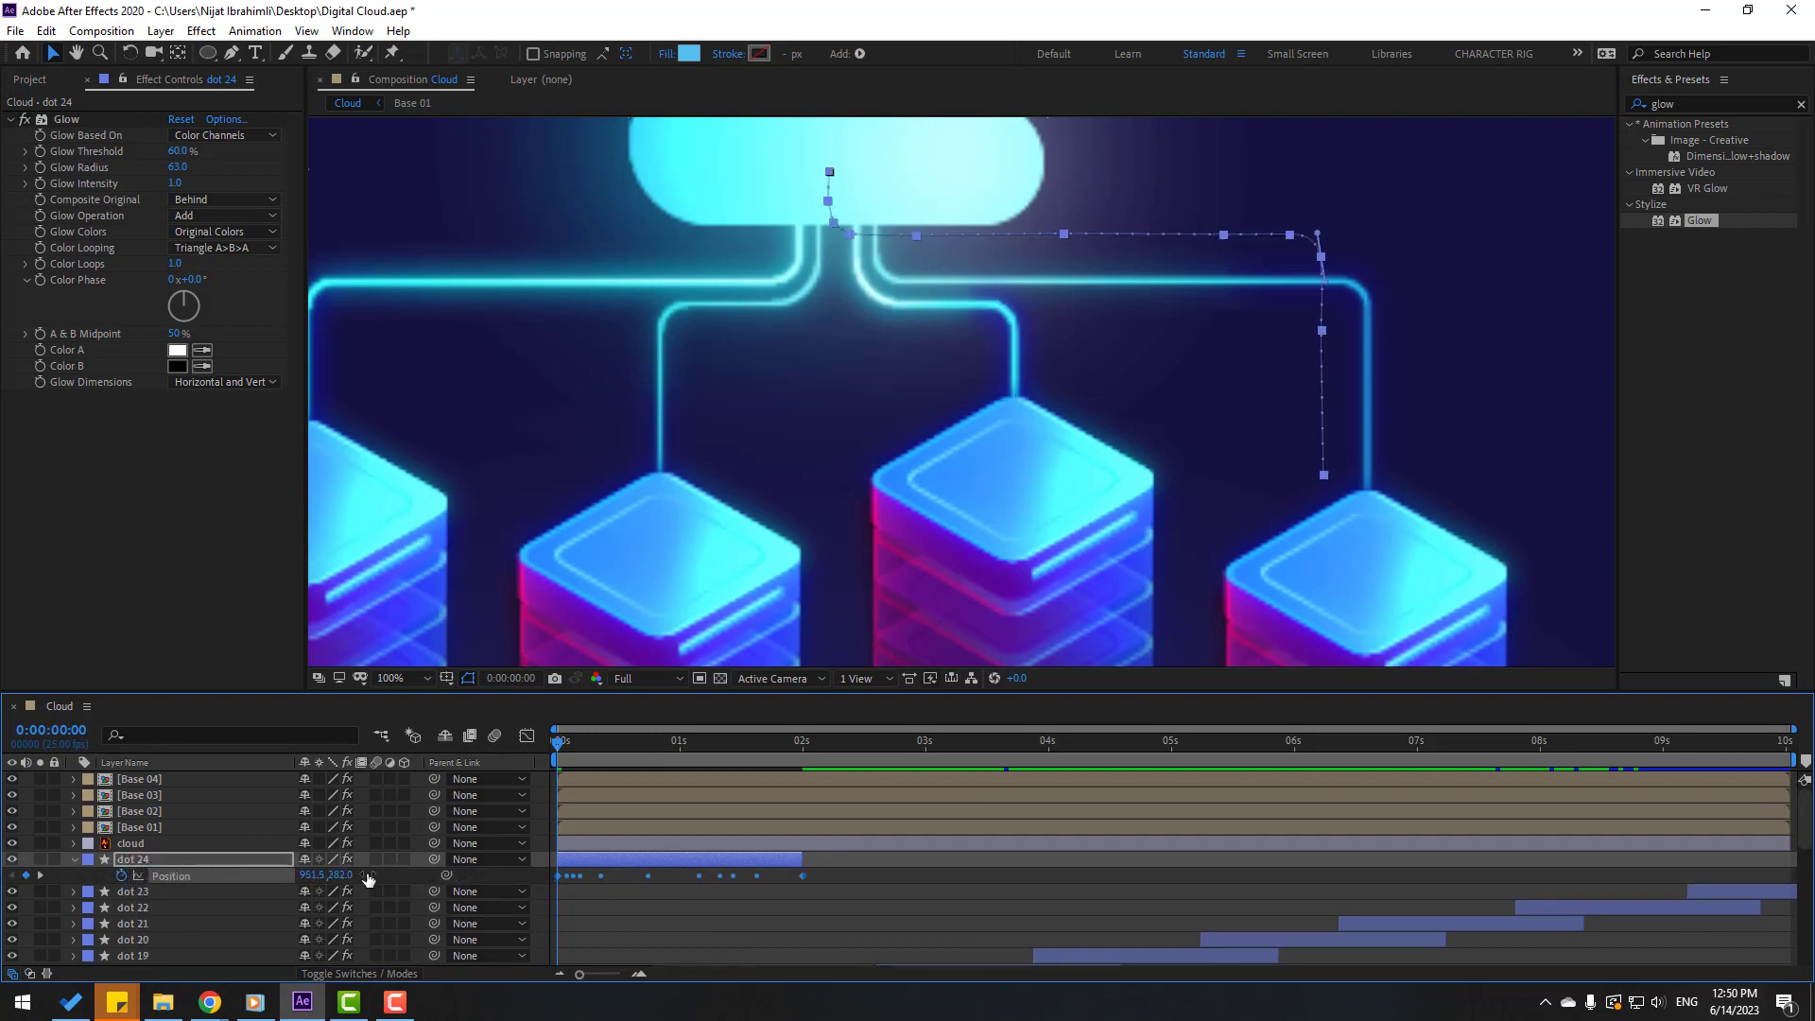
pyautogui.moveTo(831, 881); pyautogui.dragTo(545, 908)
pyautogui.moveTo(850, 236); pyautogui.dragTo(894, 279)
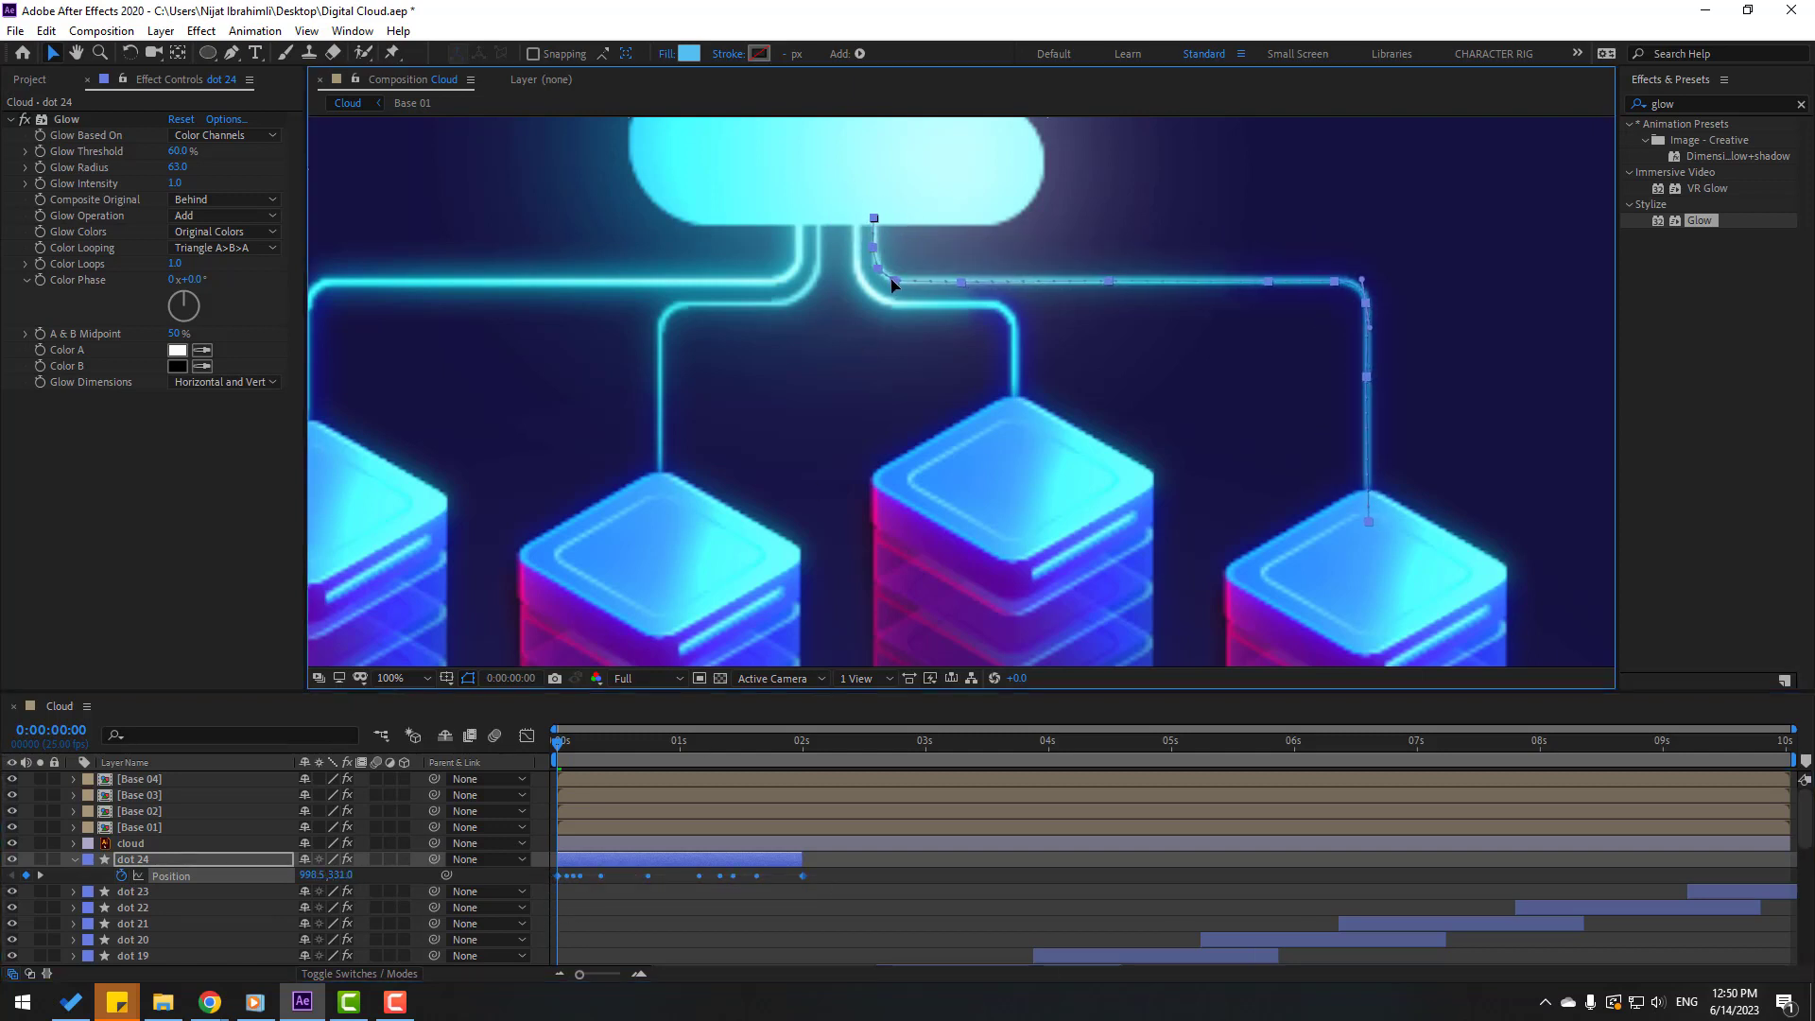
pyautogui.moveTo(579, 743); pyautogui.dragTo(793, 756)
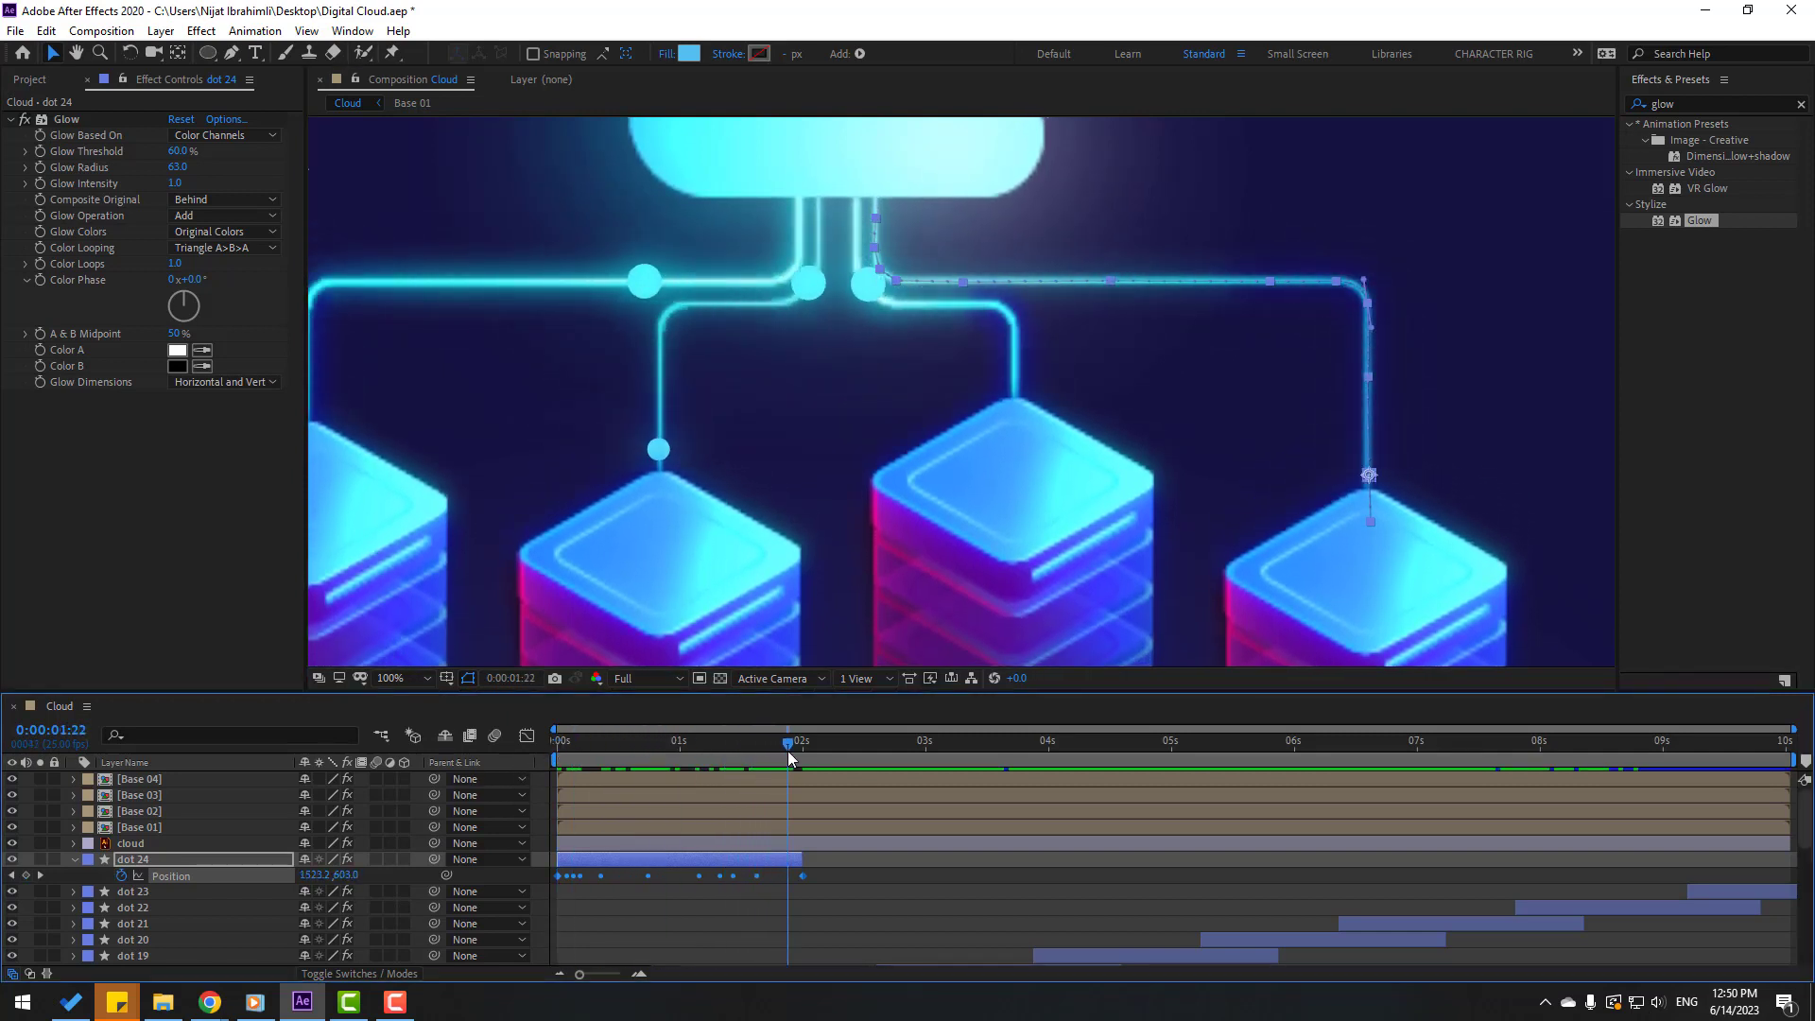
pyautogui.click(837, 878)
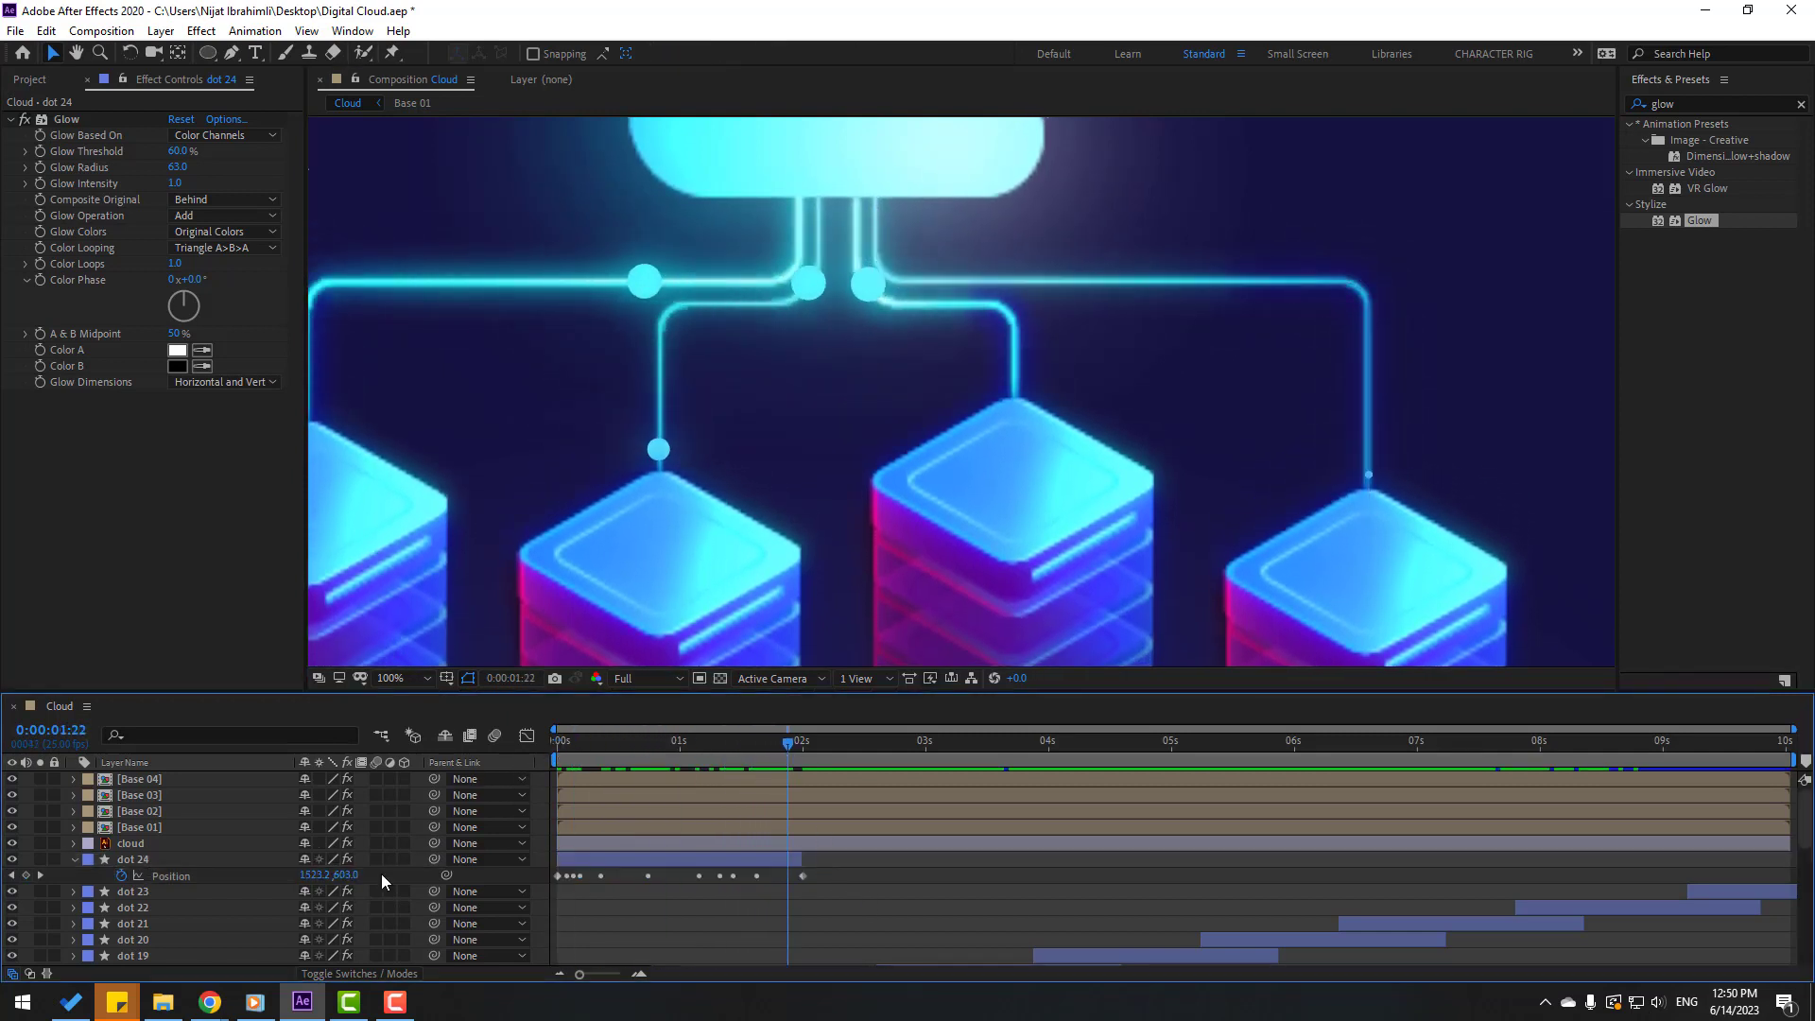
pyautogui.click(75, 862)
# Step: Duplicate dot 24 seven times and stagger the copies along the timeline, starting from about 1.6 s to 9.3 s
pyautogui.click(139, 861)
pyautogui.hotkey('ctrl', 'd')
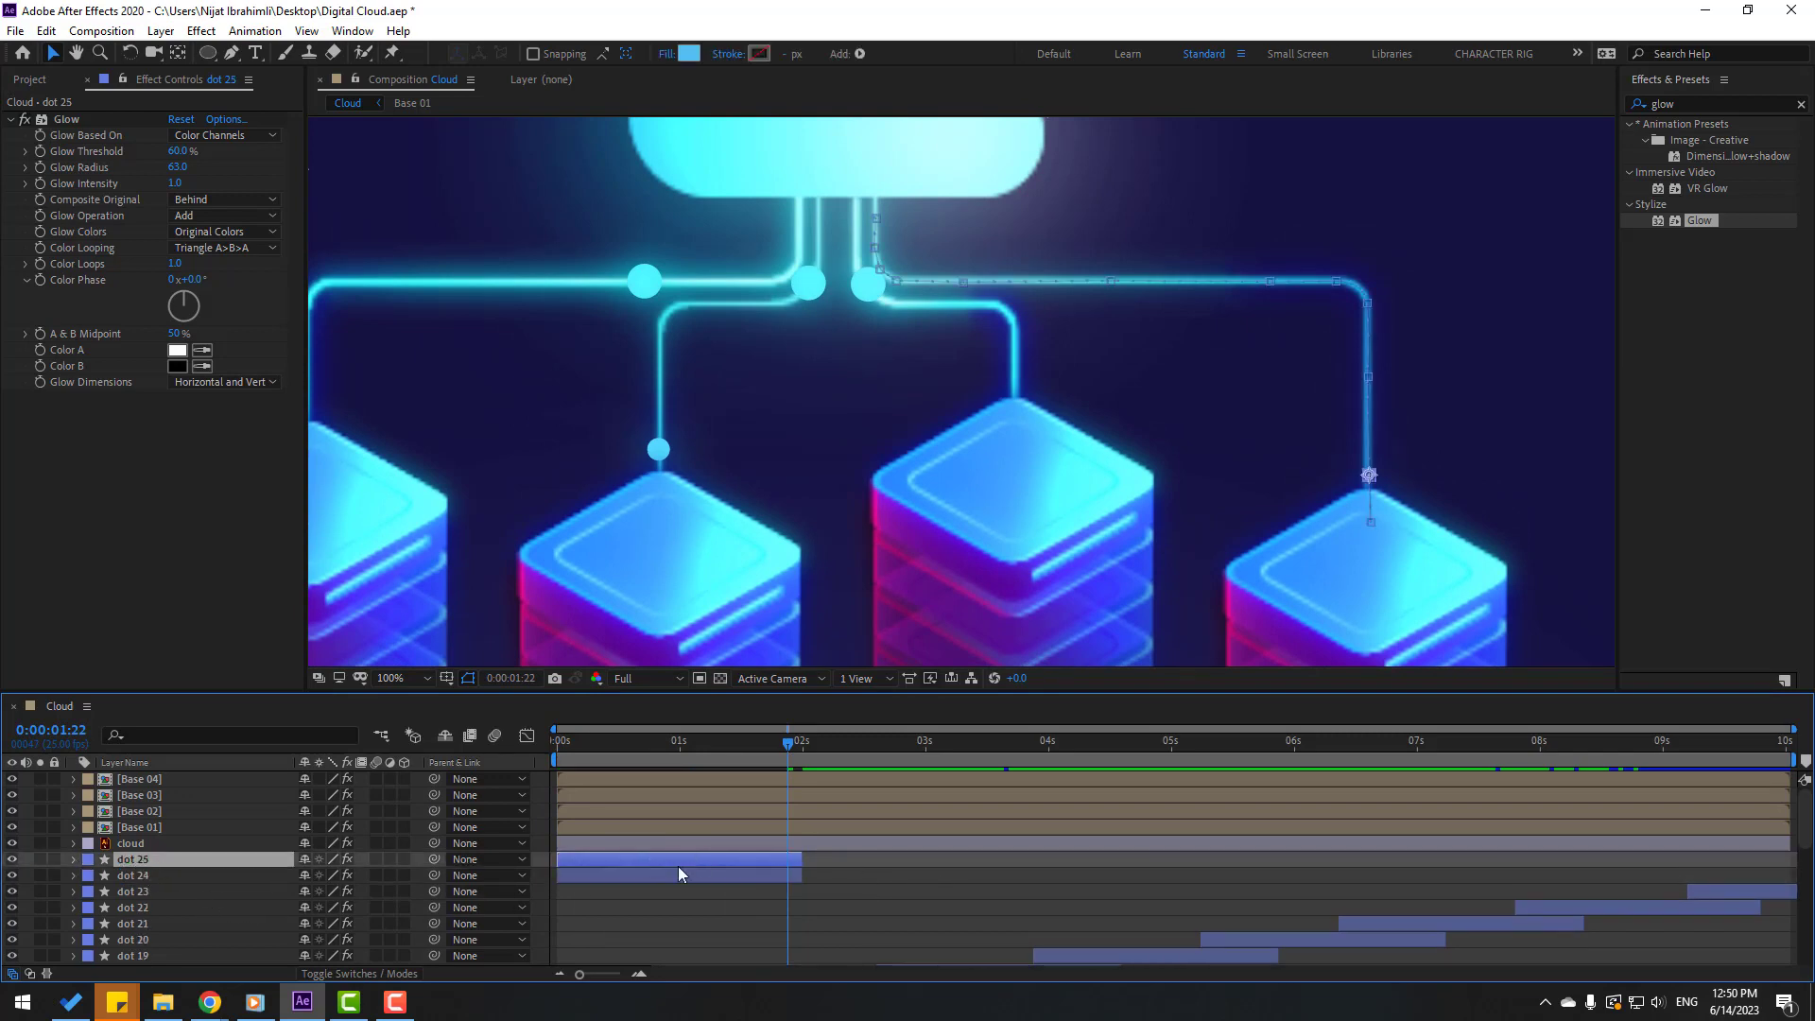
pyautogui.moveTo(652, 866); pyautogui.dragTo(944, 866)
pyautogui.hotkey('ctrl', 'd')
pyautogui.moveTo(785, 862); pyautogui.dragTo(1480, 870)
pyautogui.hotkey('ctrl', 'd')
pyautogui.hotkey('ctrl', 'd')
pyautogui.hotkey('ctrl', 'd')
pyautogui.hotkey('ctrl', 'd')
pyautogui.moveTo(1624, 860); pyautogui.dragTo(1793, 861)
# Step: Preview the whole composition at 50% magnification to check the dots on all four connector lines
pyautogui.click(404, 679)
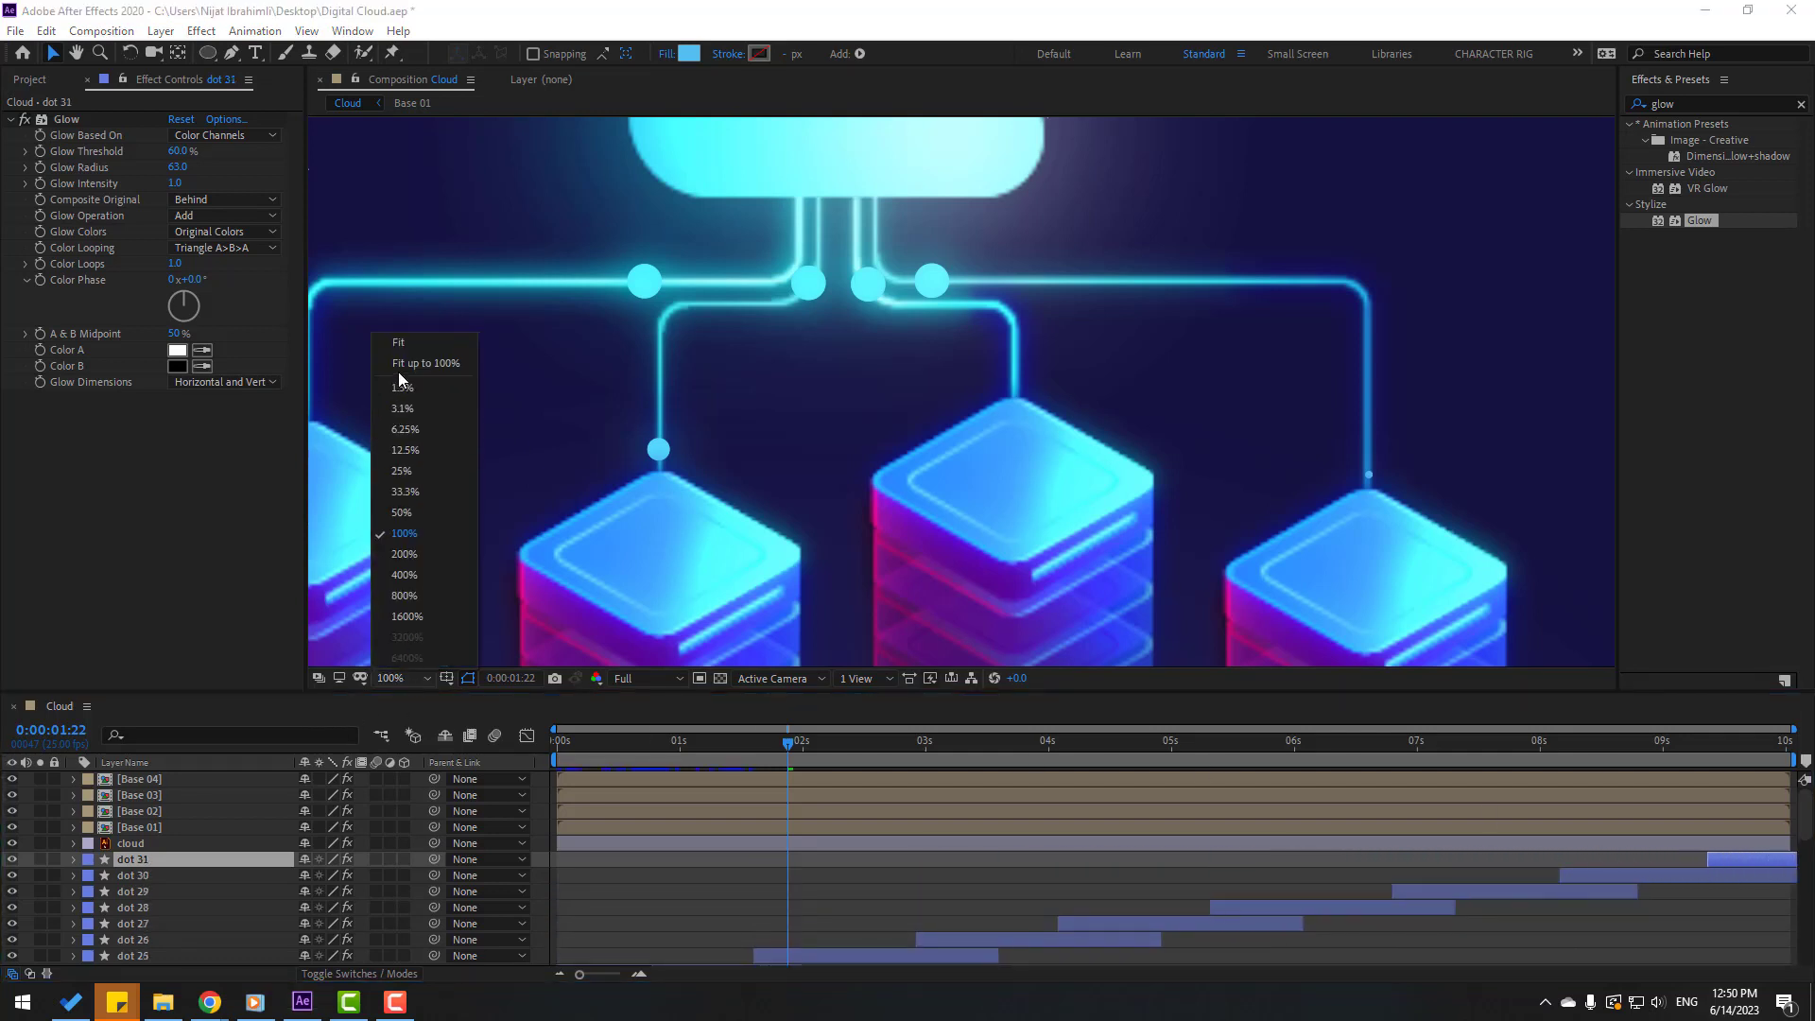
pyautogui.click(401, 512)
pyautogui.press('space')
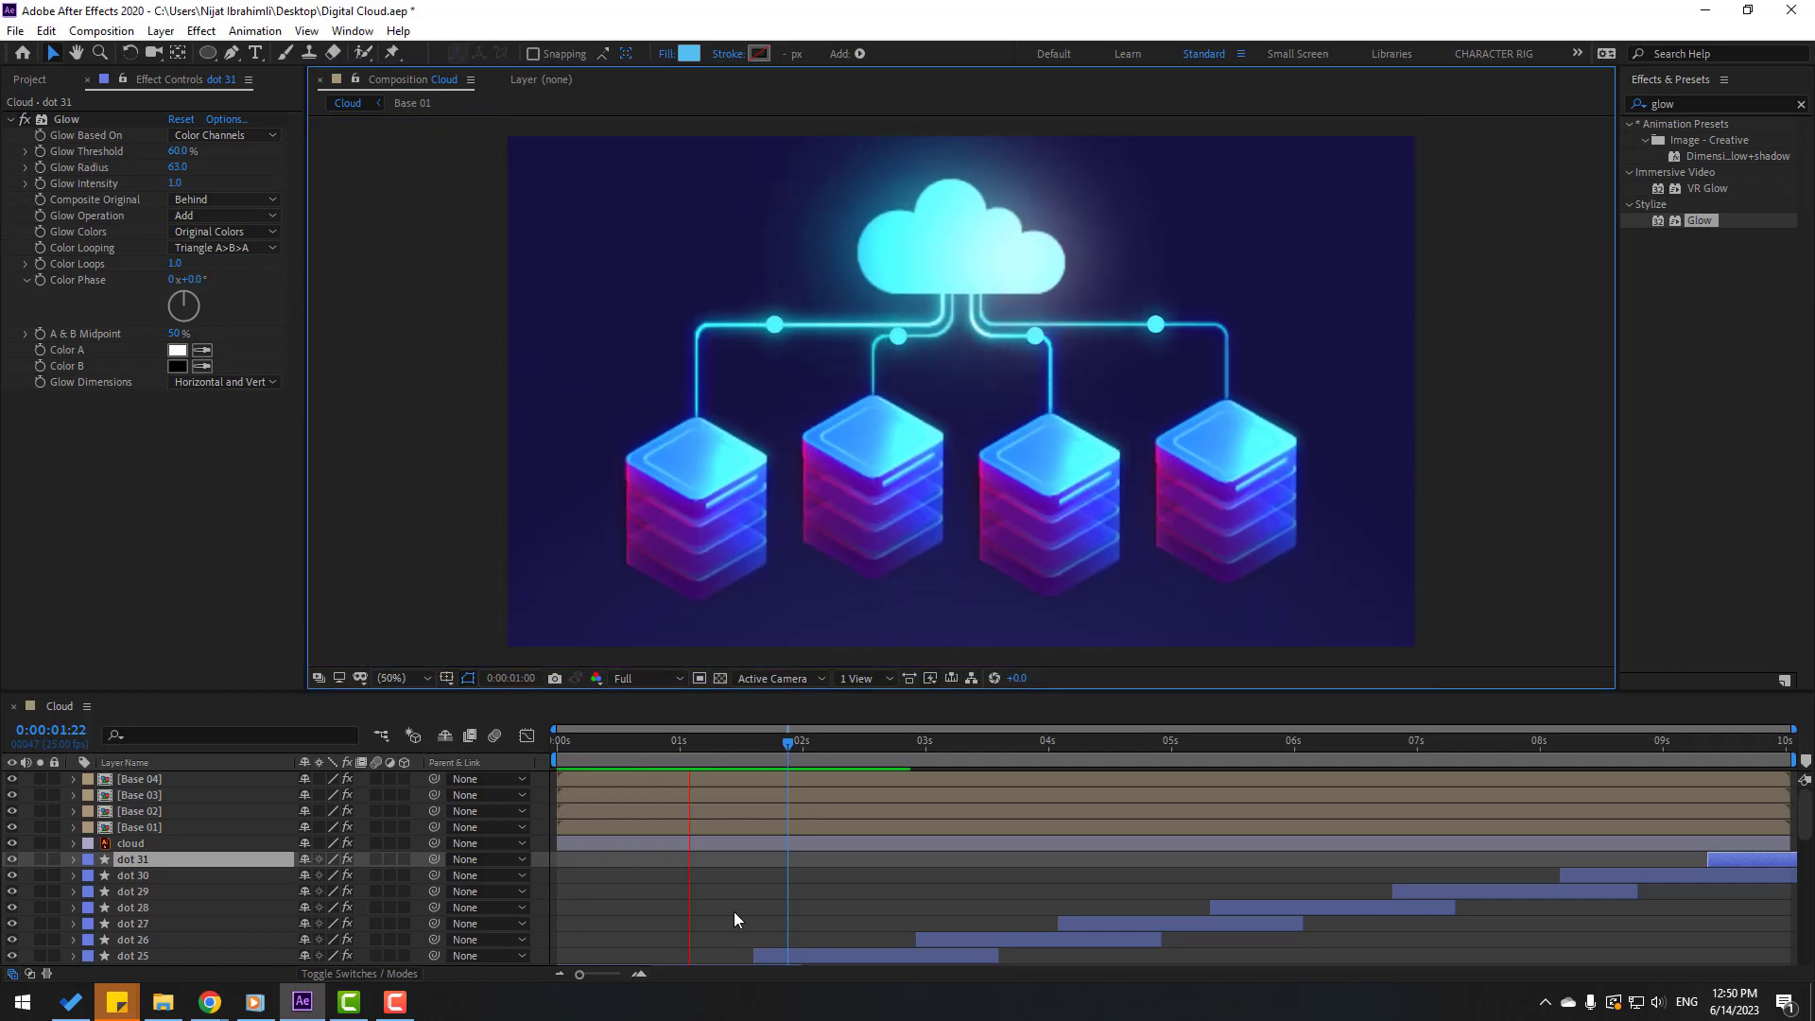